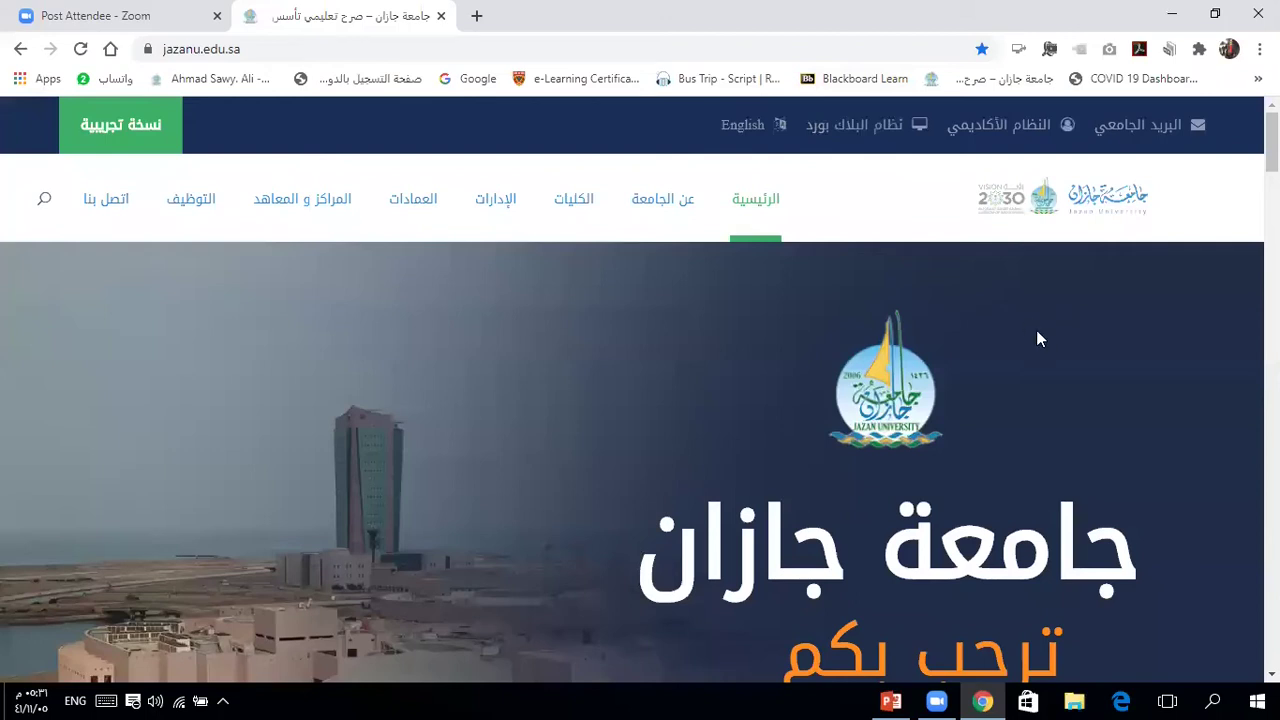
# Step: Sign in to the university's Blackboard with username and password, then open Training Course for AR
pyautogui.scroll(-1, 1036, 341)
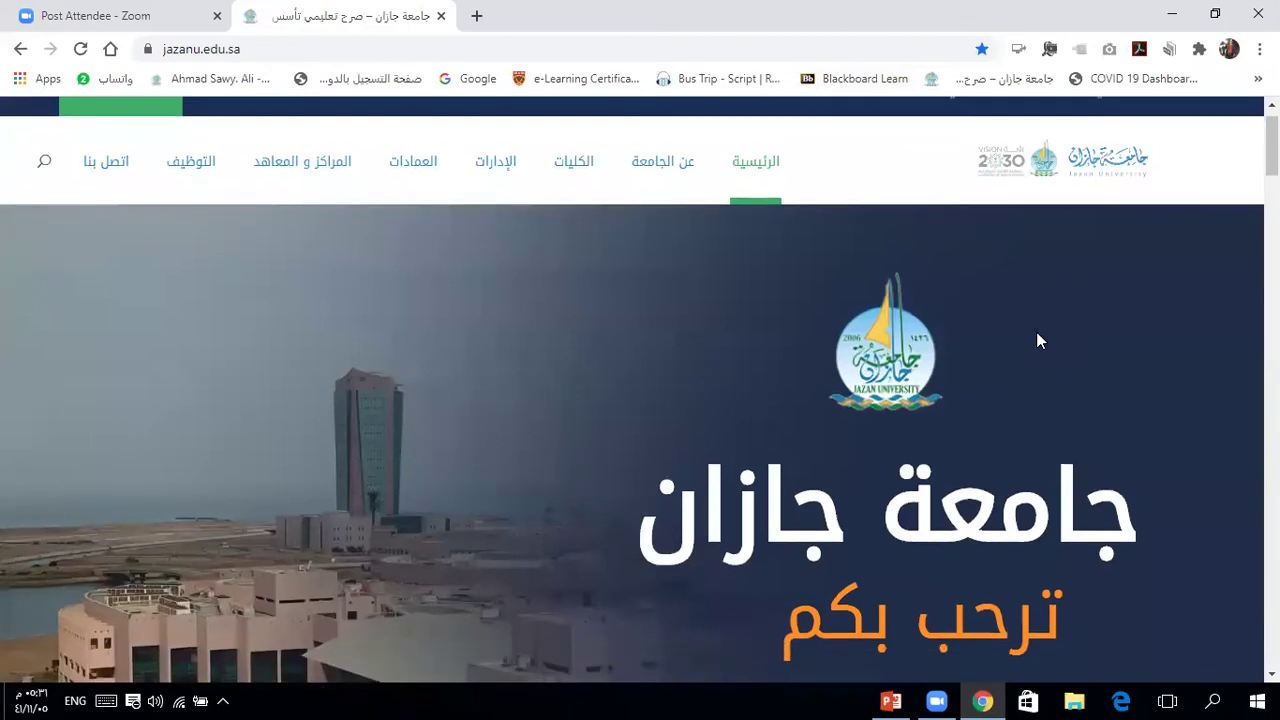
pyautogui.scroll(-3, 1036, 341)
pyautogui.scroll(-2, 1036, 341)
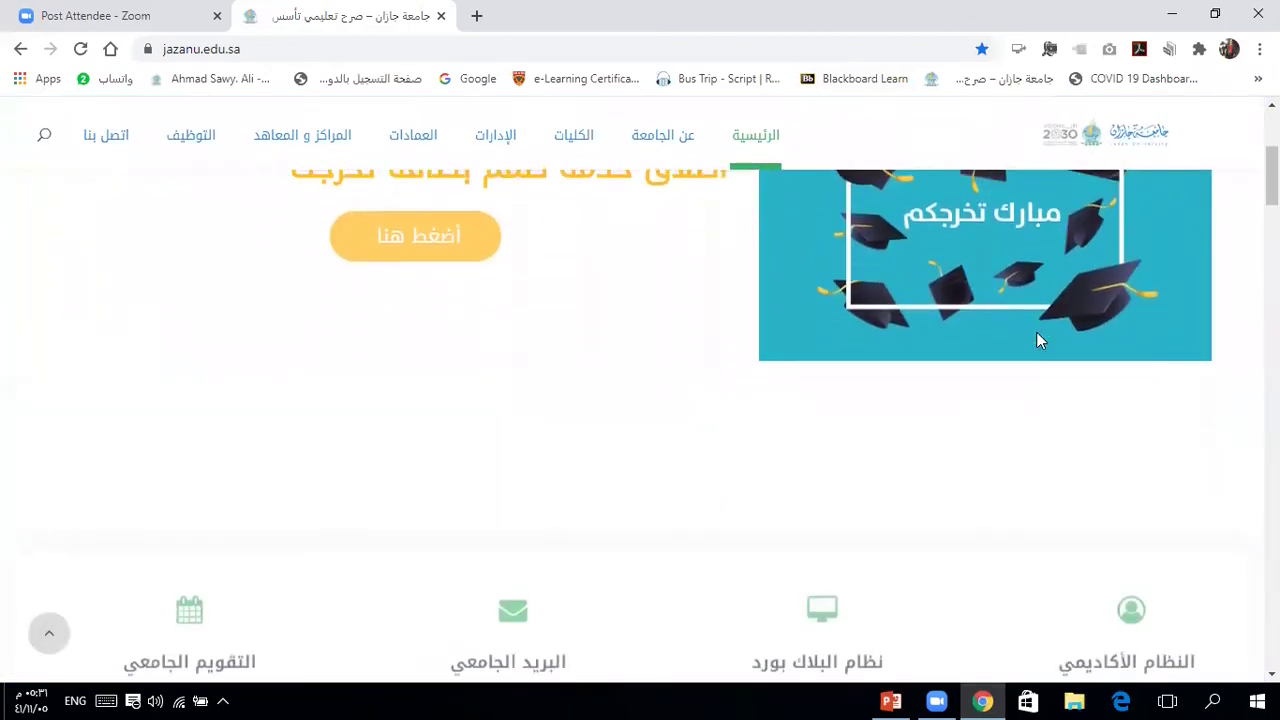
pyautogui.scroll(-1, 1036, 341)
pyautogui.scroll(-2, 1036, 341)
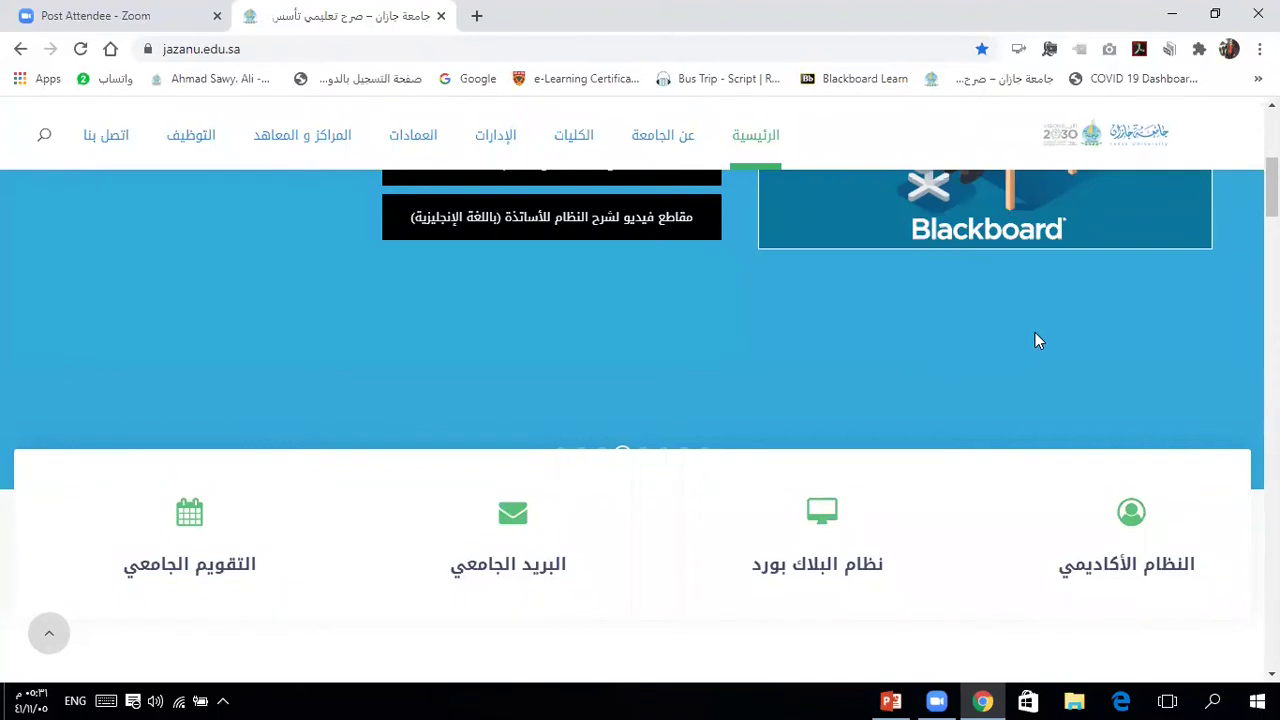
pyautogui.click(821, 515)
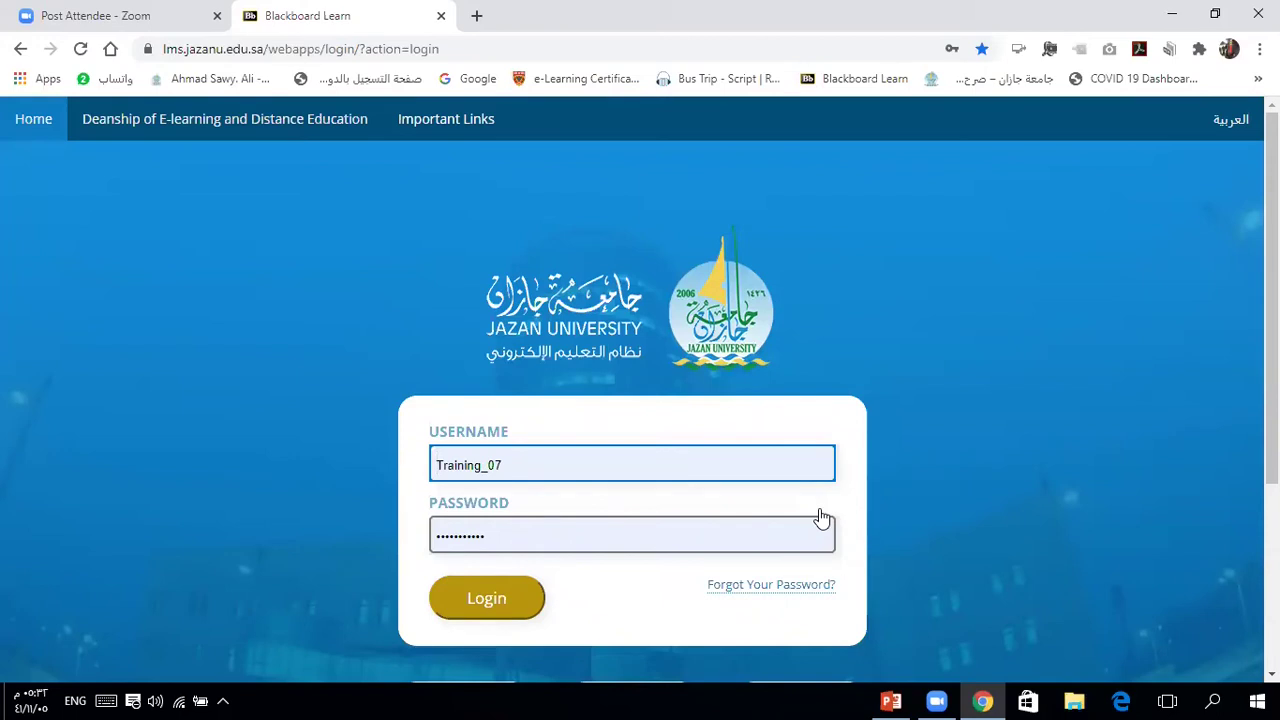
pyautogui.click(497, 600)
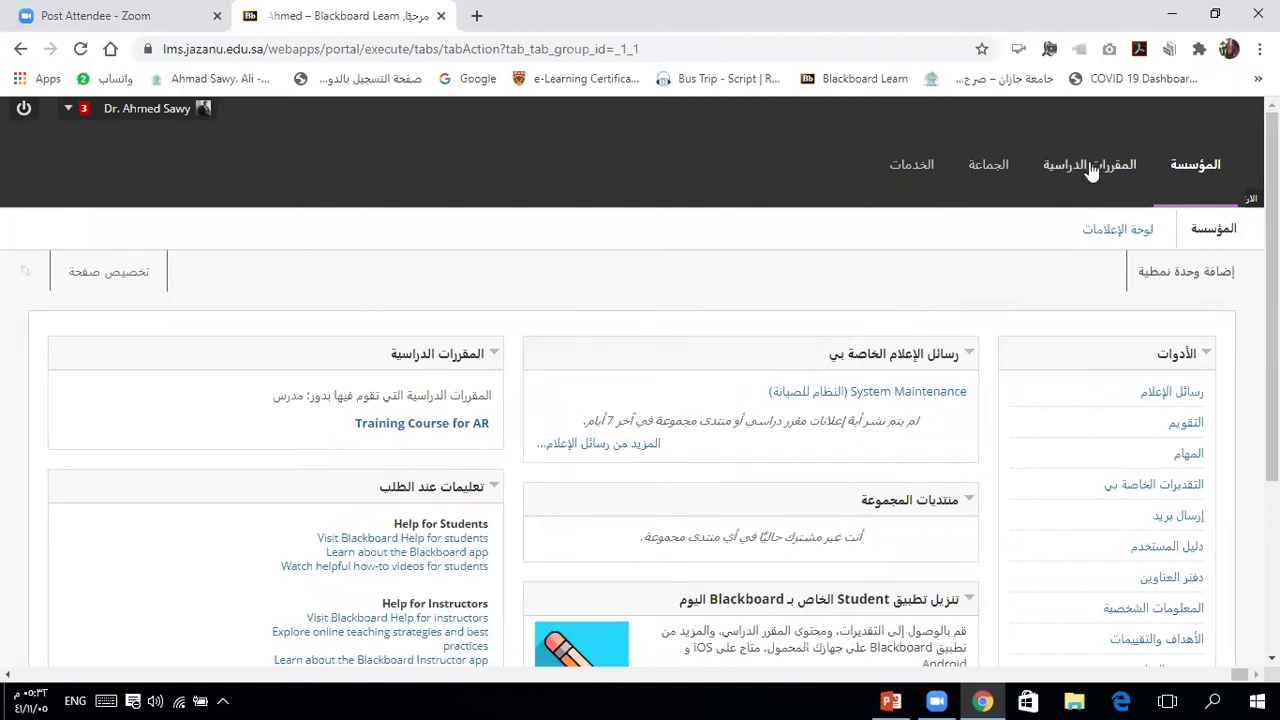
pyautogui.click(418, 425)
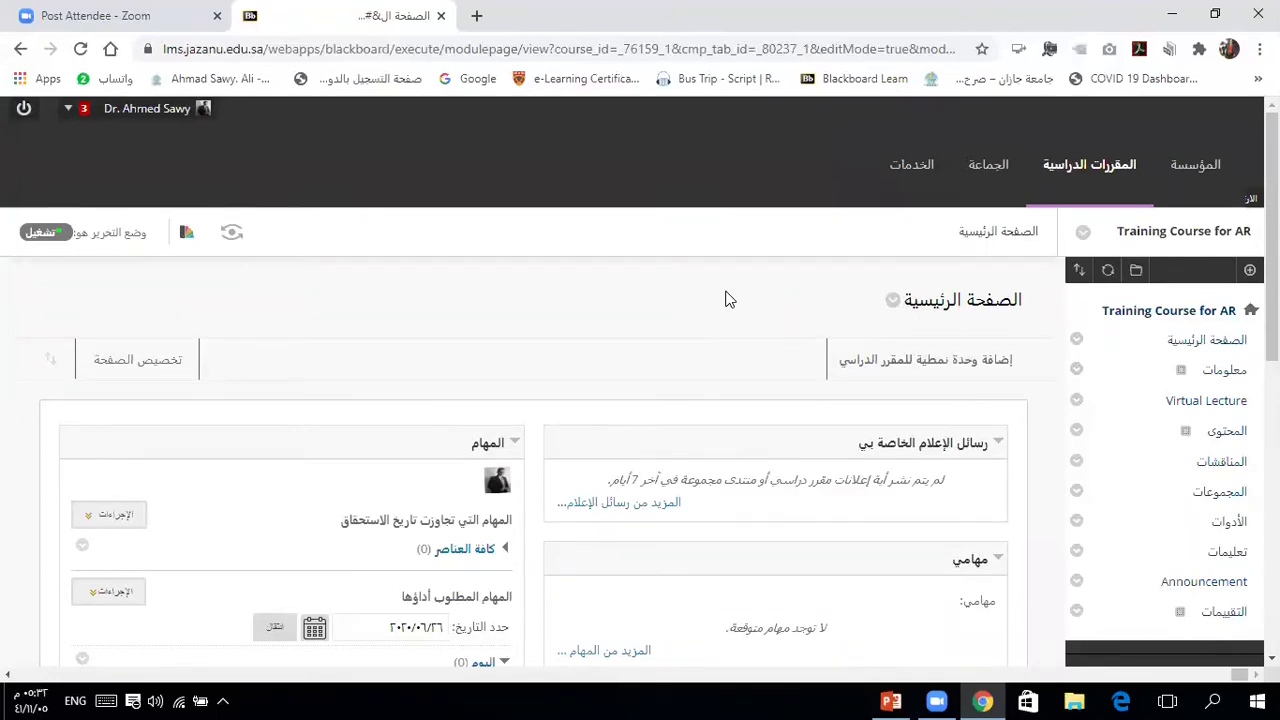
# Step: Scroll through the Training Course for AR home page to check its empty task and announcement modules
pyautogui.scroll(-2, 728, 299)
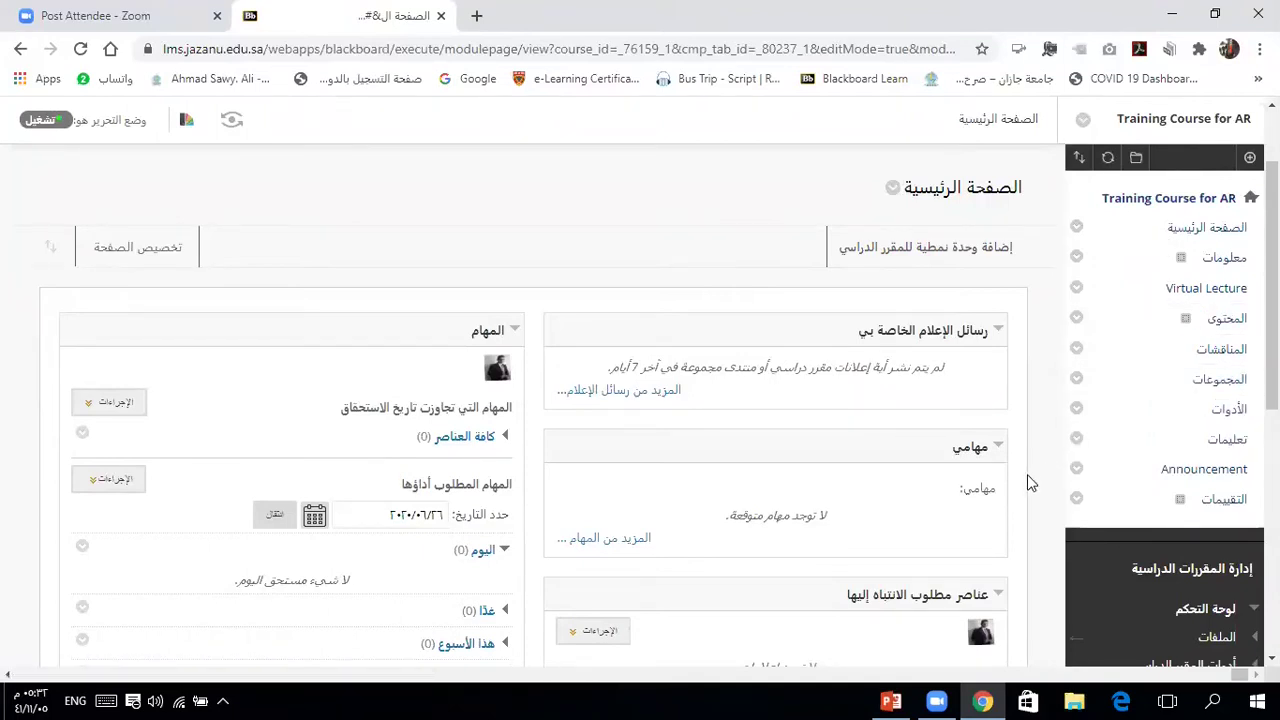
pyautogui.scroll(-2, 1027, 474)
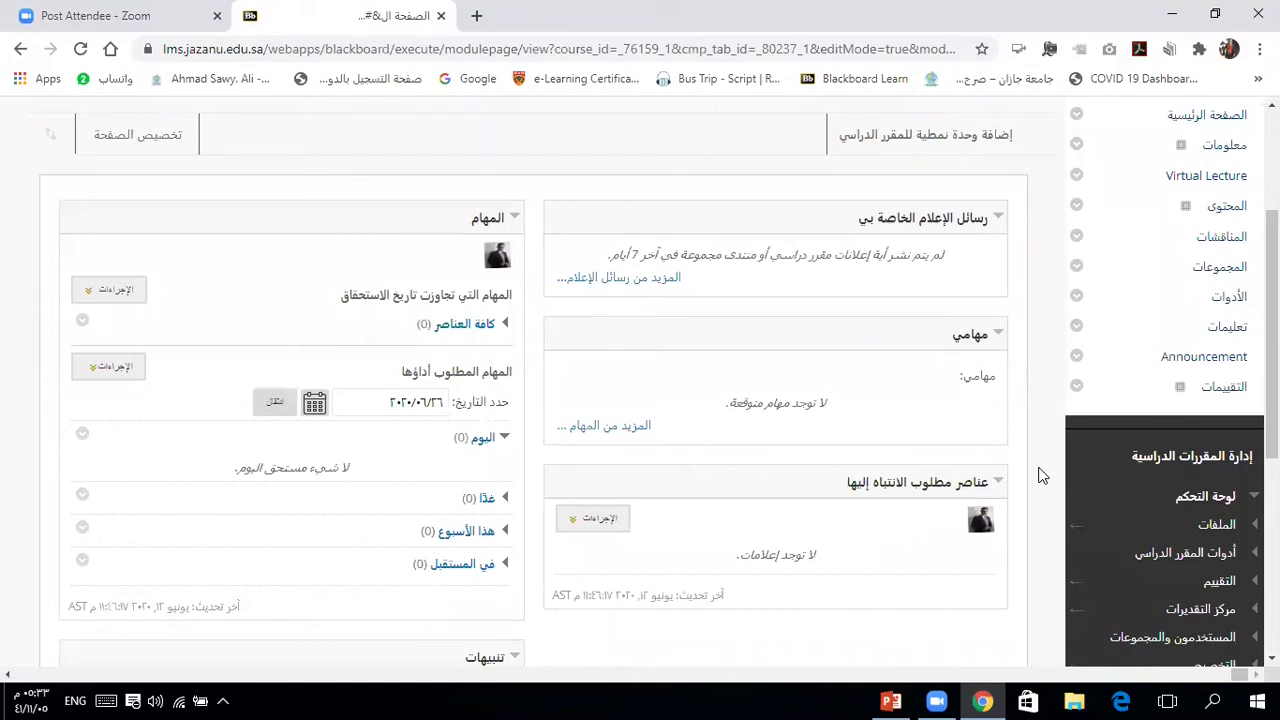
pyautogui.scroll(3, 1038, 476)
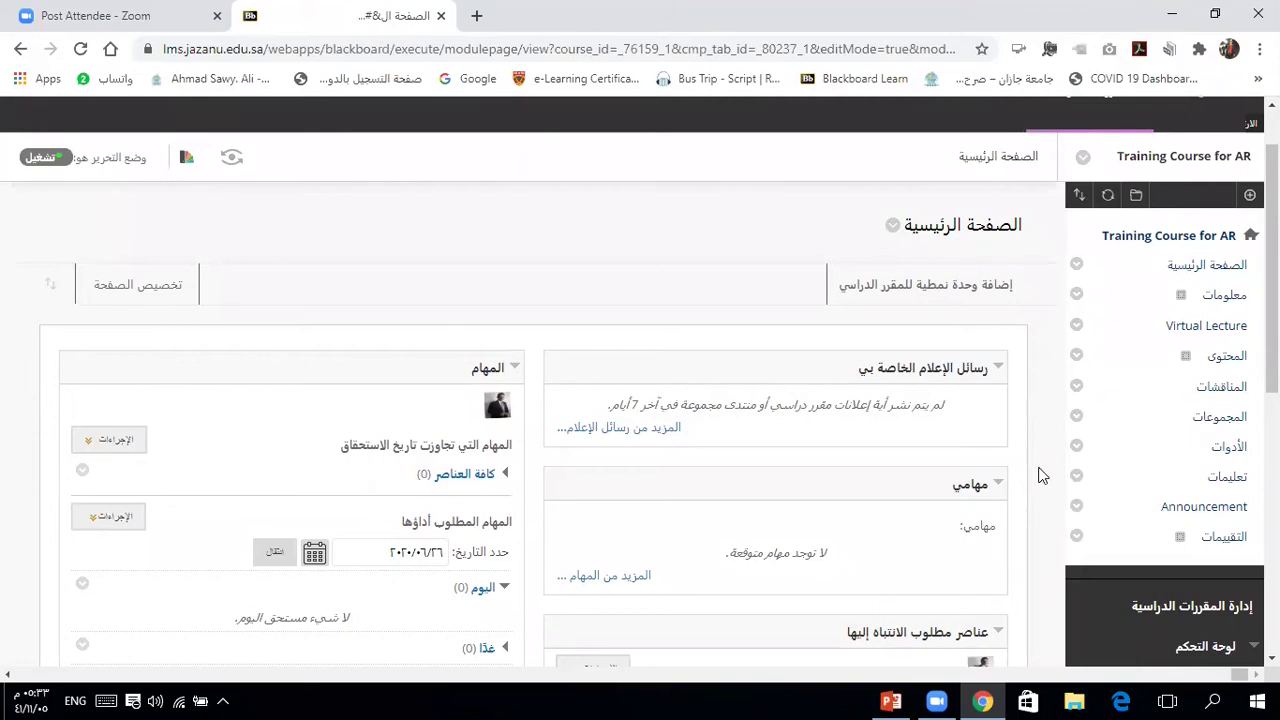
pyautogui.scroll(1, 1038, 476)
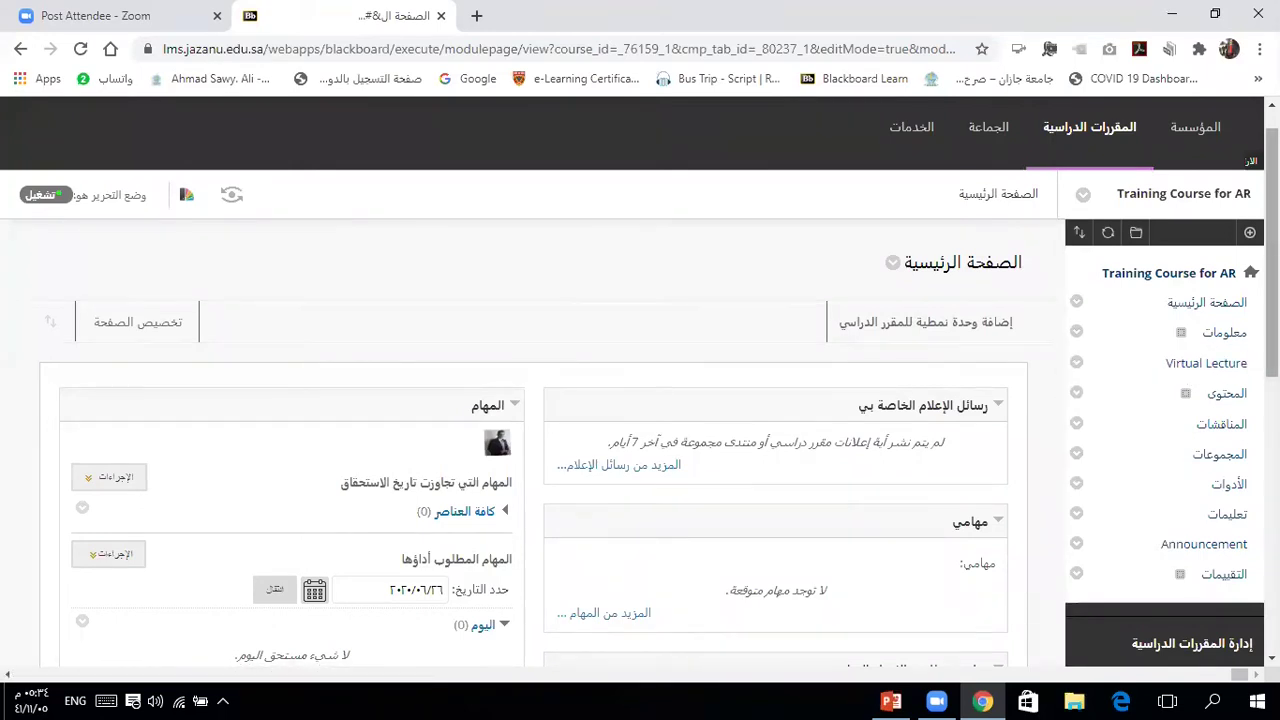
# Step: Add a course-menu content area named 'ورشة التقويم الالكتروني', available to users
pyautogui.click(1249, 232)
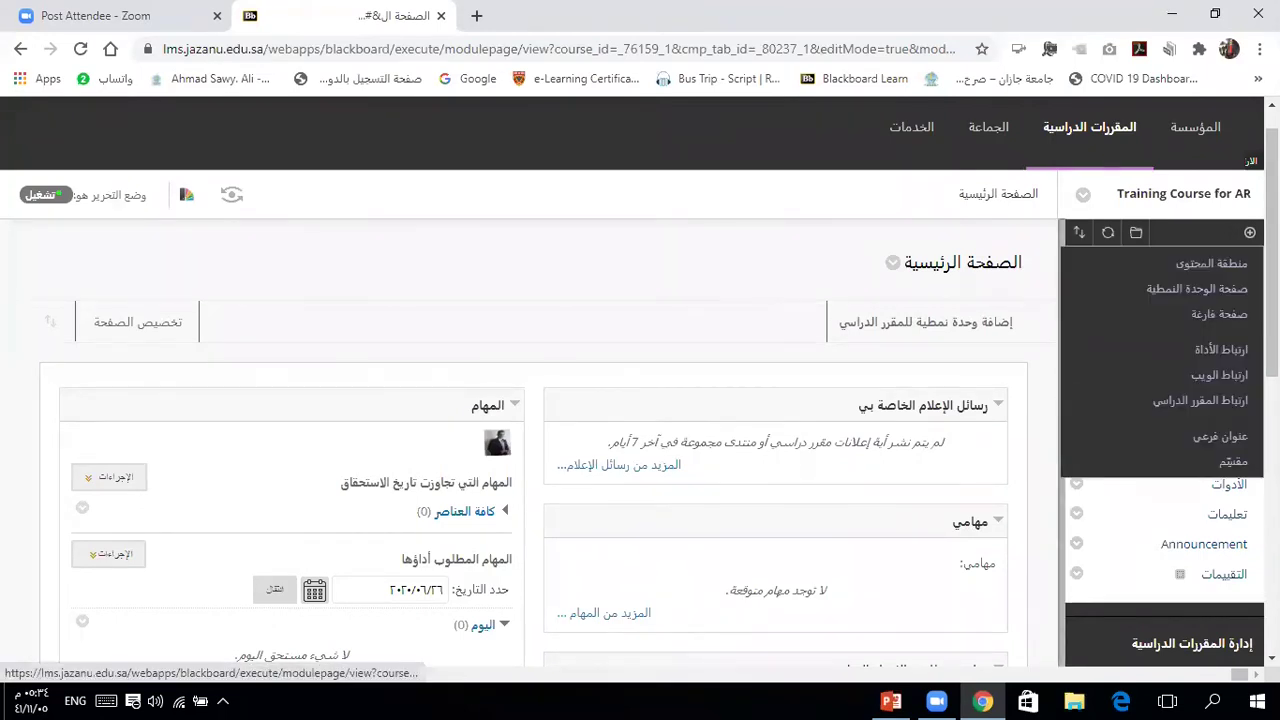
pyautogui.click(1200, 270)
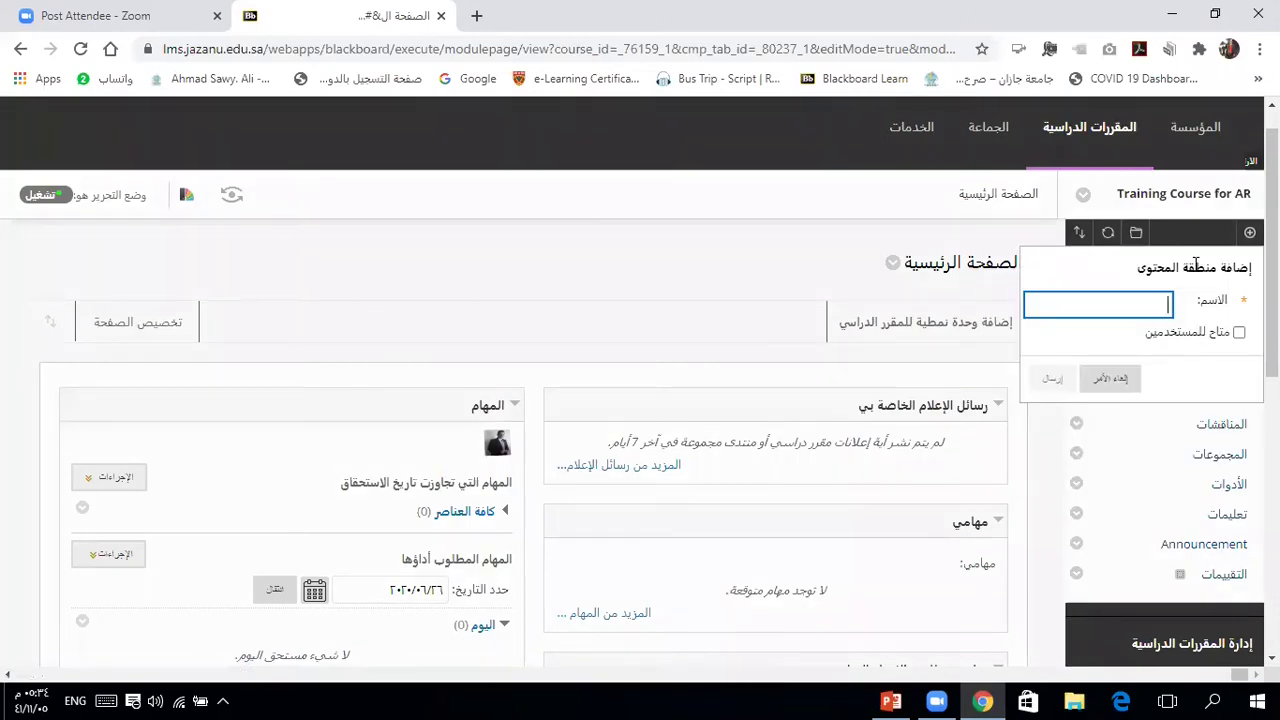
pyautogui.write('v')
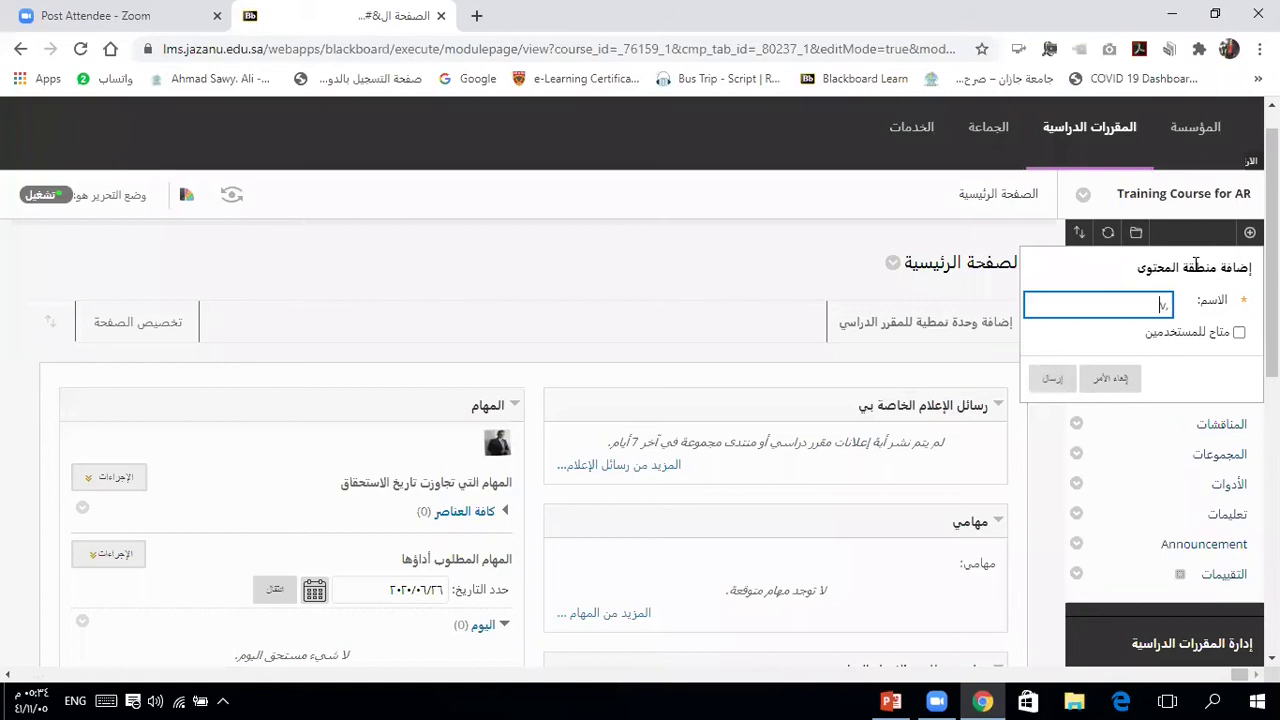
pyautogui.press('BackSpace')
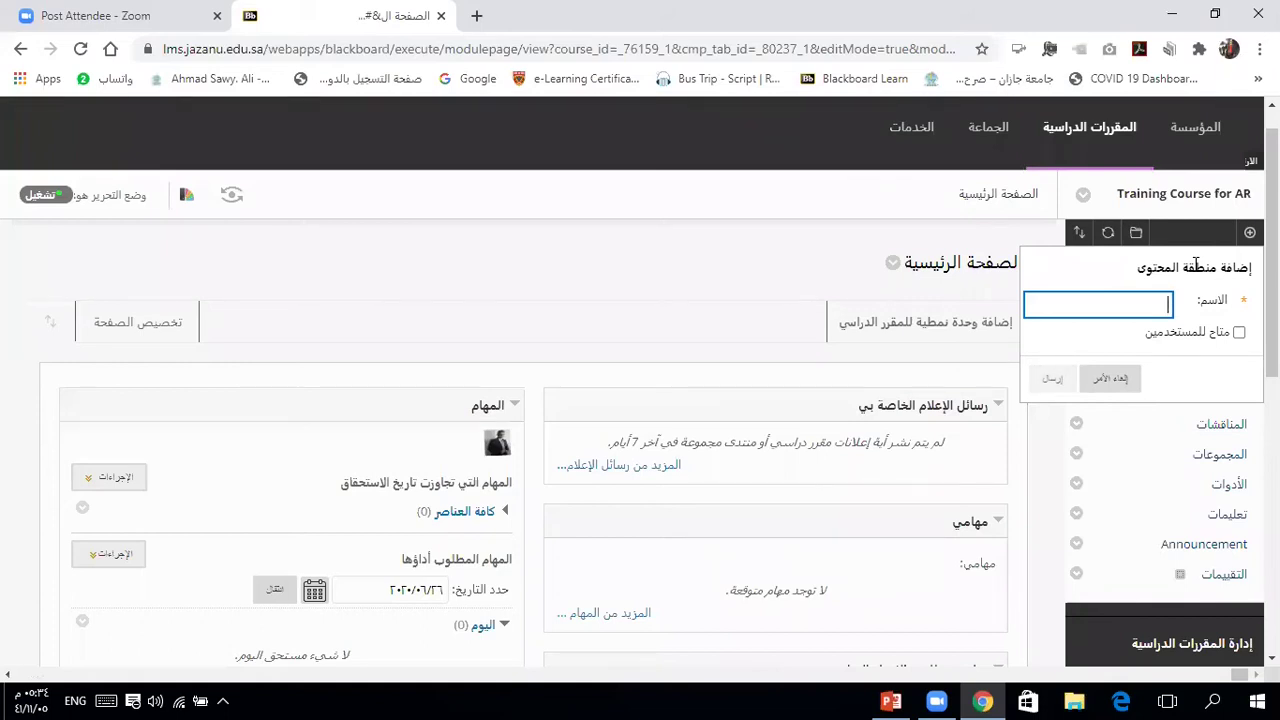
pyautogui.hotkey('alt', 'shift')
pyautogui.write('ورشة التقويم الالكتروني')
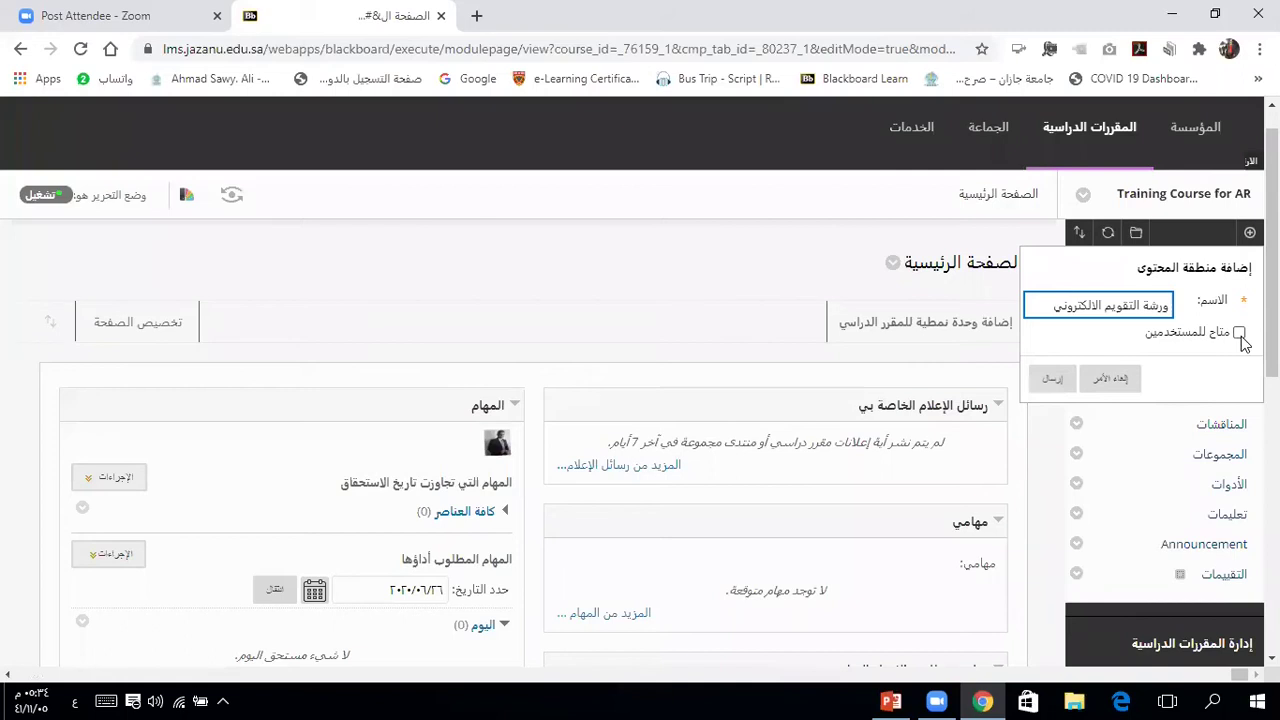
pyautogui.click(1239, 334)
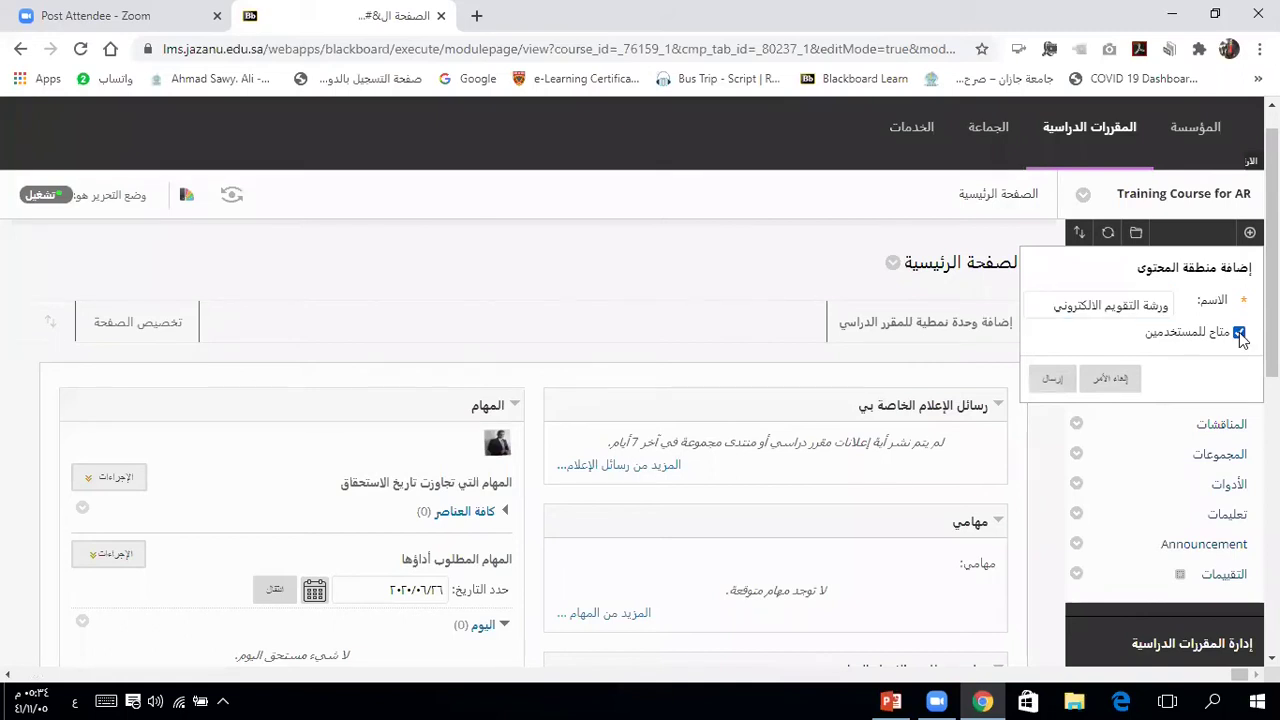
pyautogui.click(1053, 379)
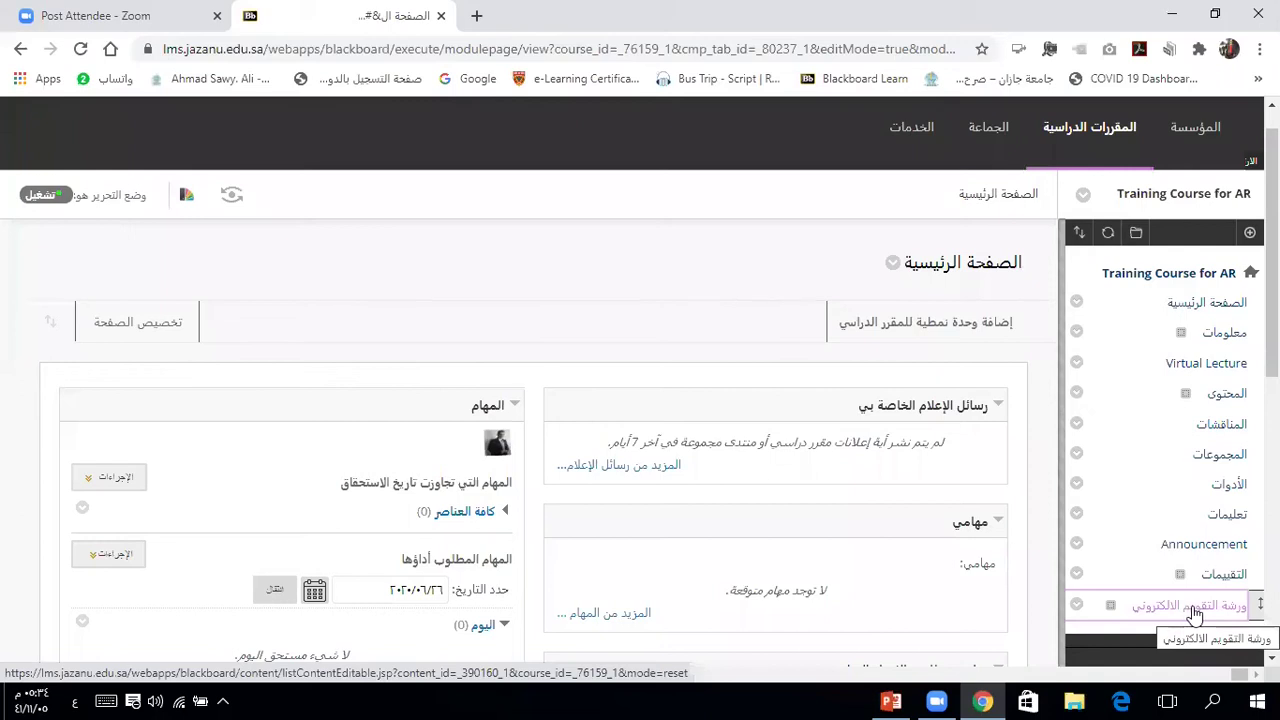
pyautogui.click(1195, 607)
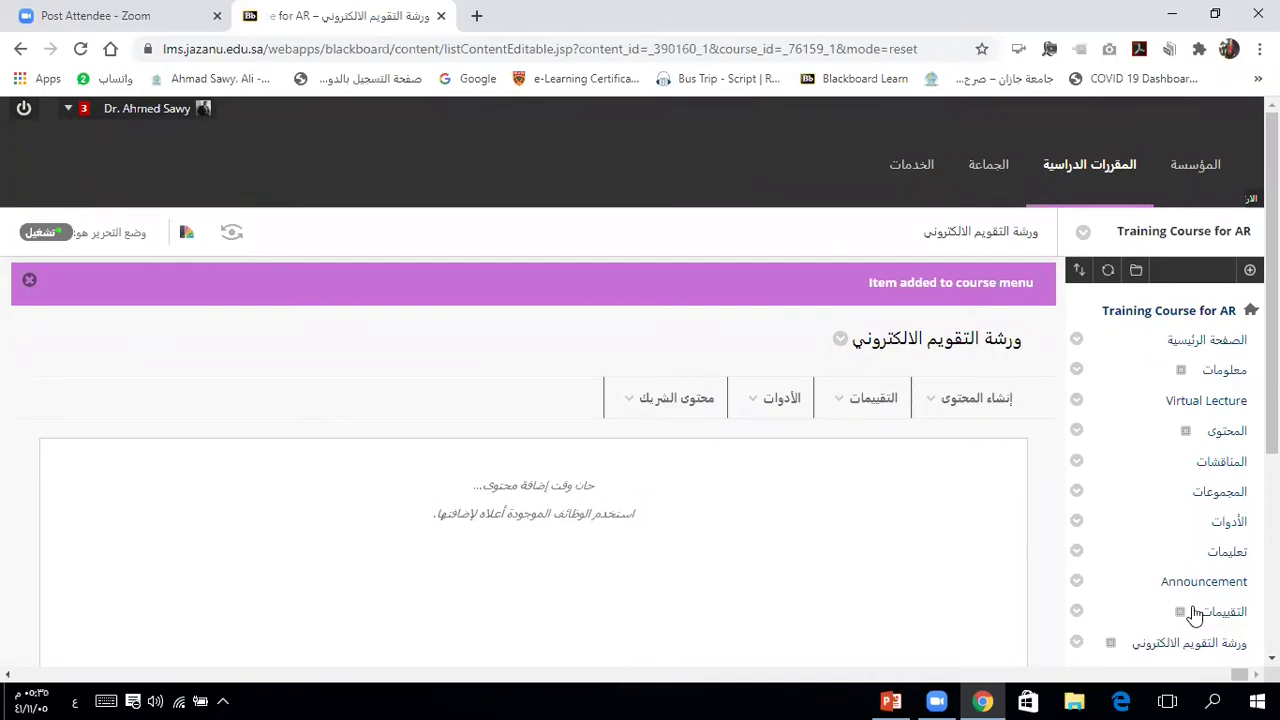
# Step: In the new content area, choose Assessments > Test to begin a test
pyautogui.click(980, 410)
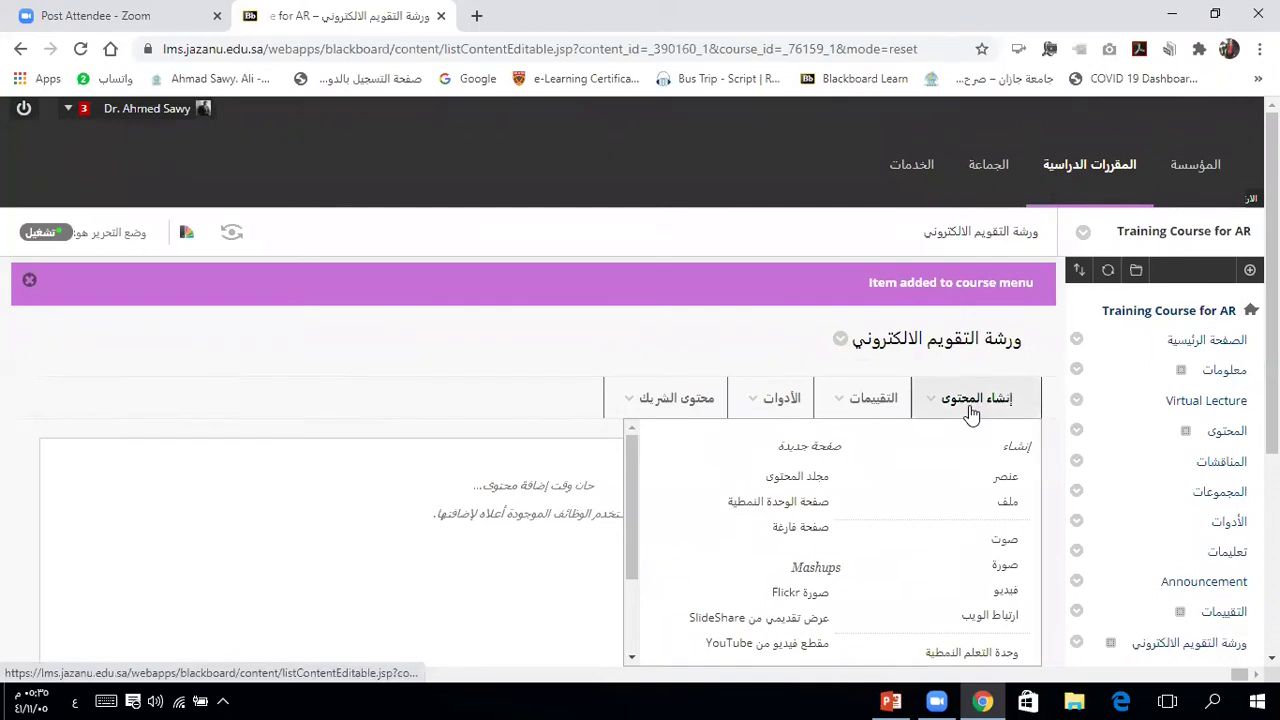
pyautogui.click(871, 398)
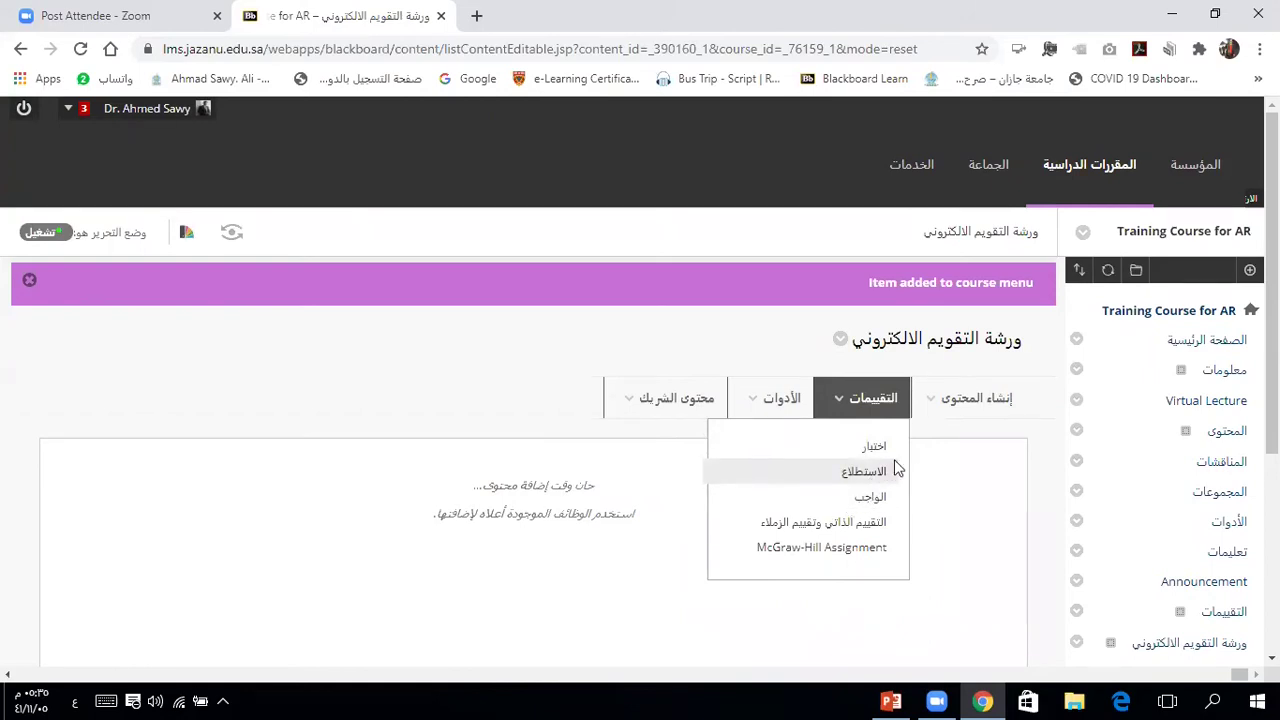
pyautogui.click(862, 450)
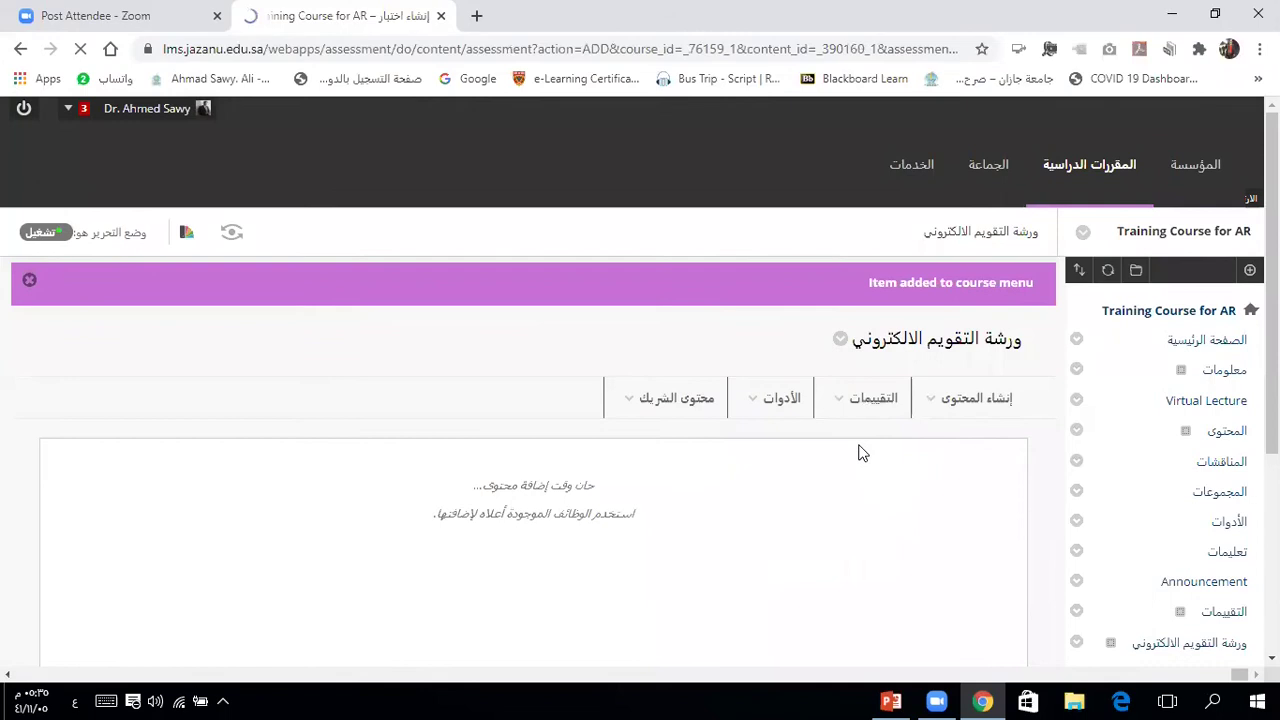
# Step: Create a new test and name it 'اختبار ورشة التقييمات لE- merge Africa'
pyautogui.scroll(-2, 862, 453)
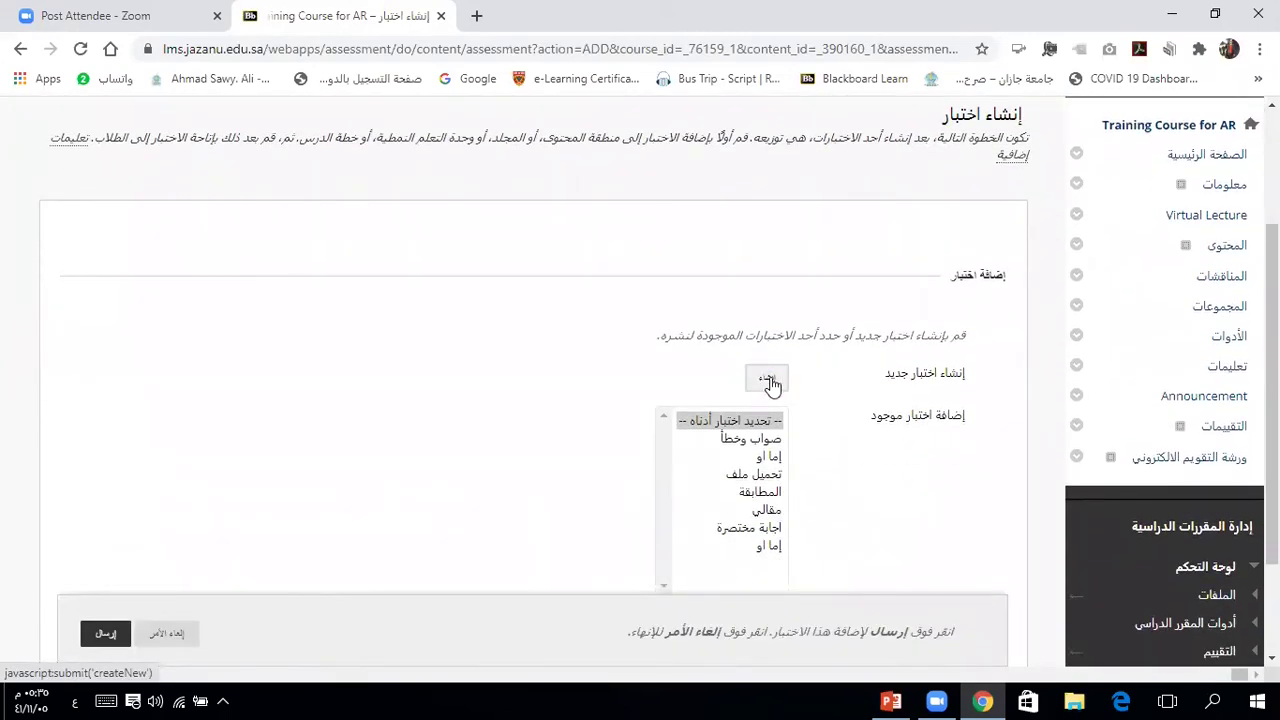
pyautogui.click(767, 382)
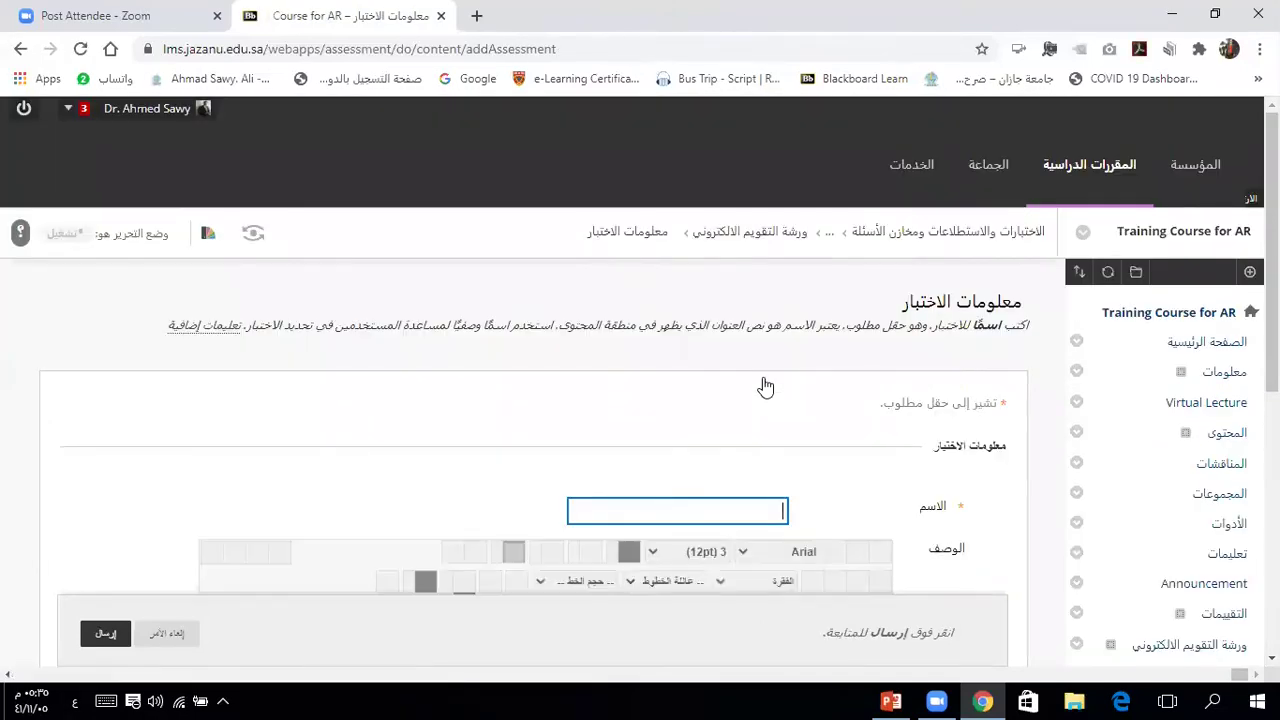
pyautogui.write('اخ')
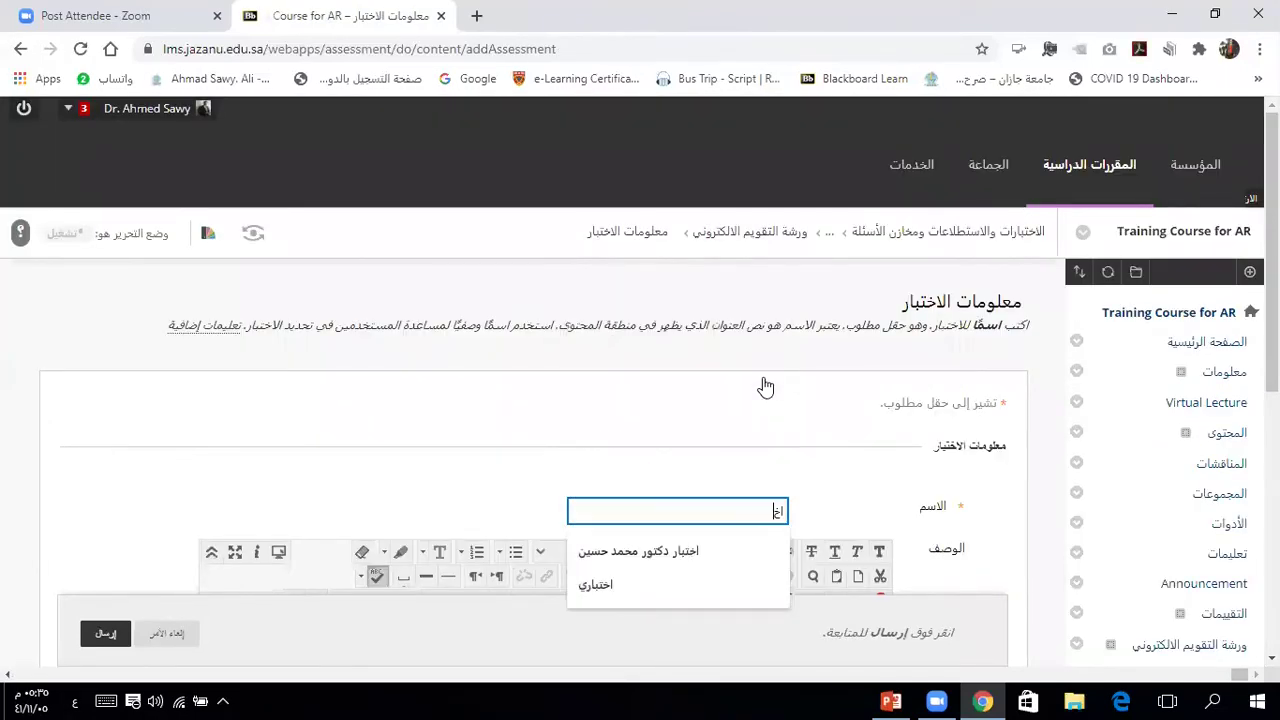
pyautogui.write('تبار ور')
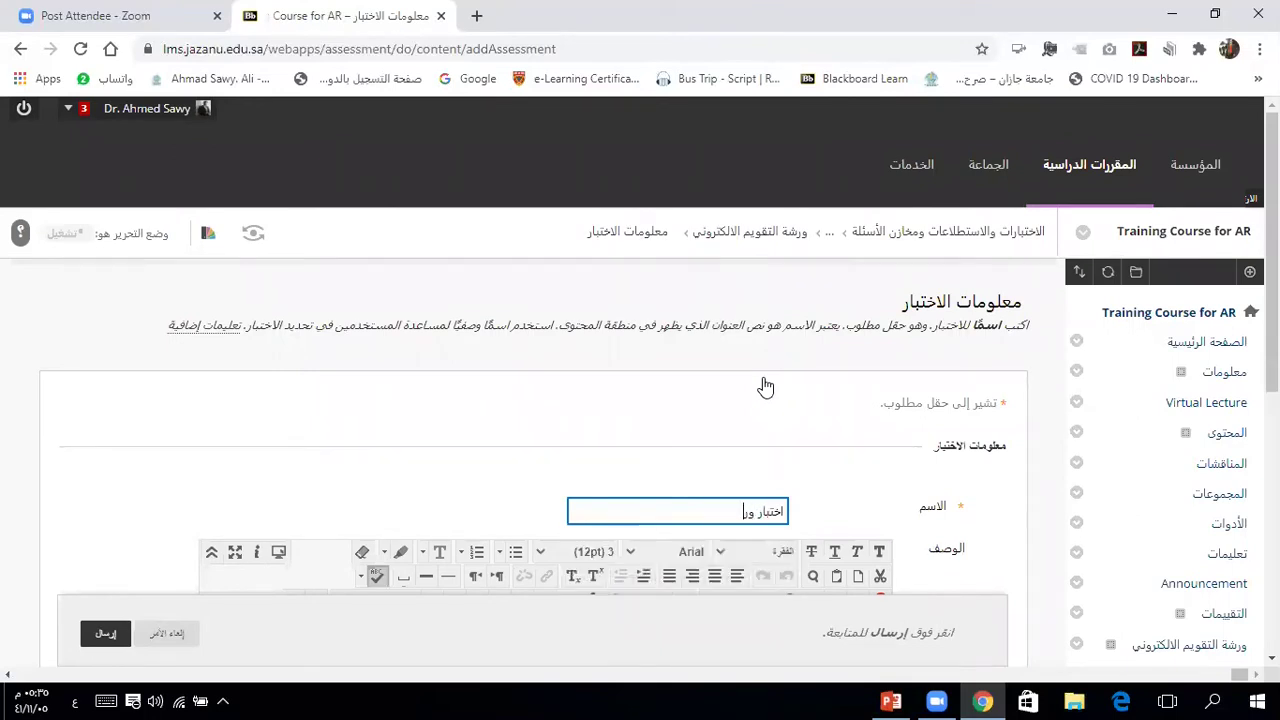
pyautogui.write('شة التقييمات ل')
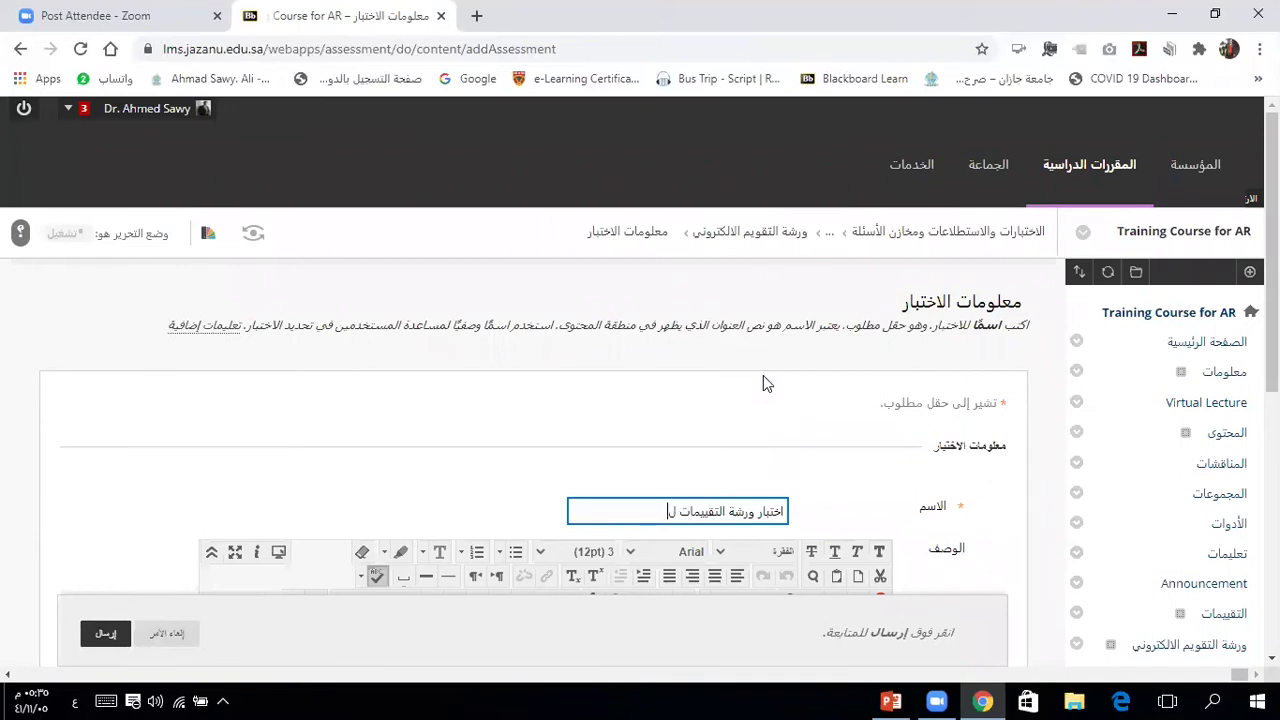
pyautogui.hotkey('alt', 'shift')
pyautogui.write('E- merge Africa')
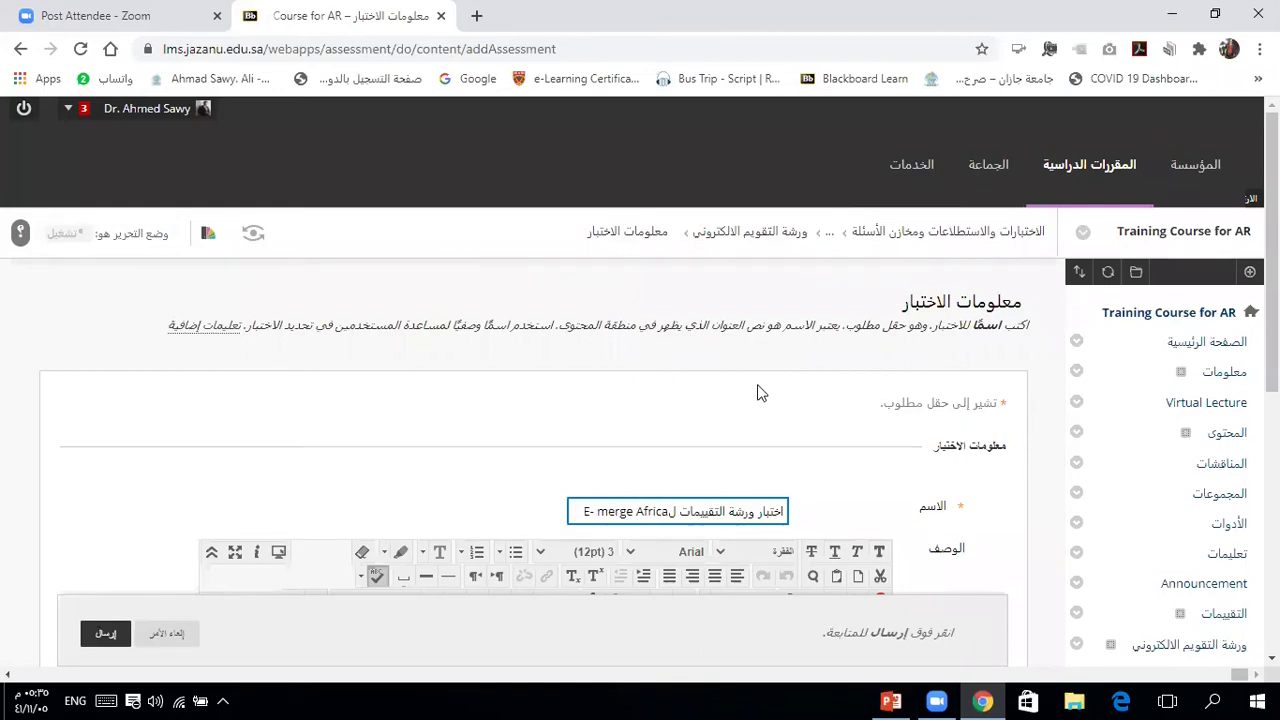
pyautogui.click(543, 437)
# Step: Review the Test Information form and submit it to create the test
pyautogui.scroll(-2, 543, 440)
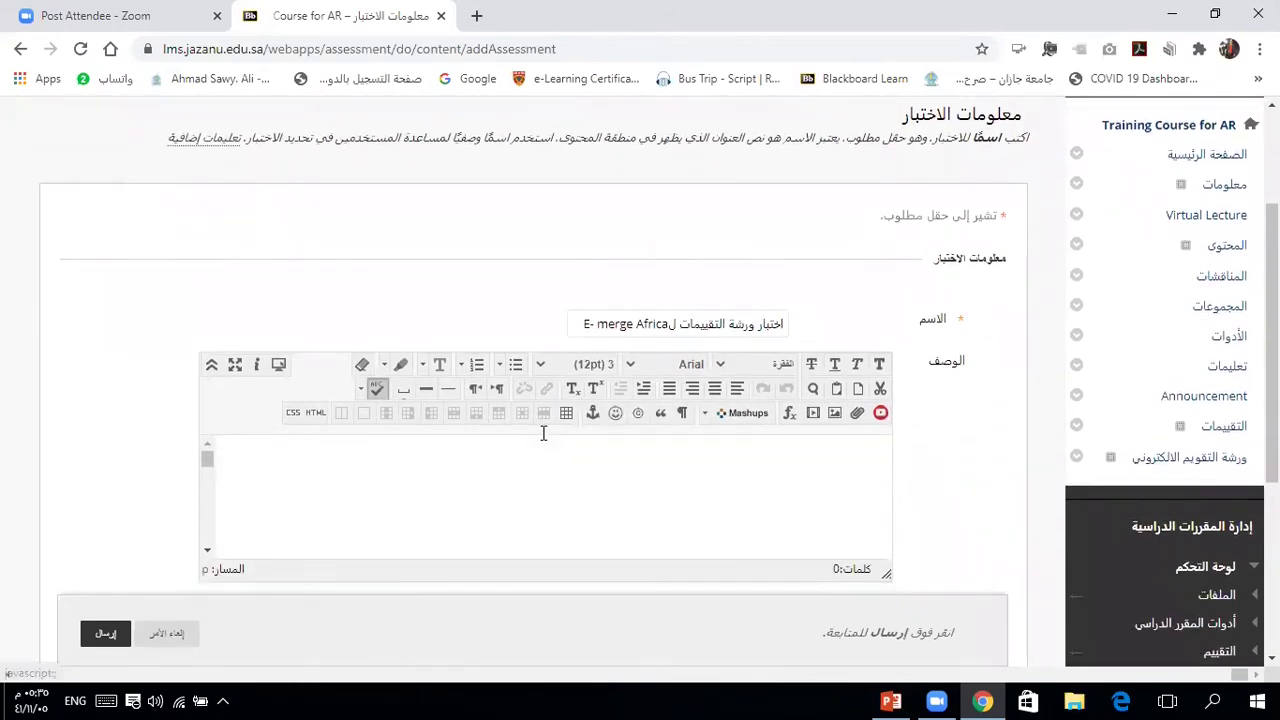
pyautogui.scroll(-1, 543, 432)
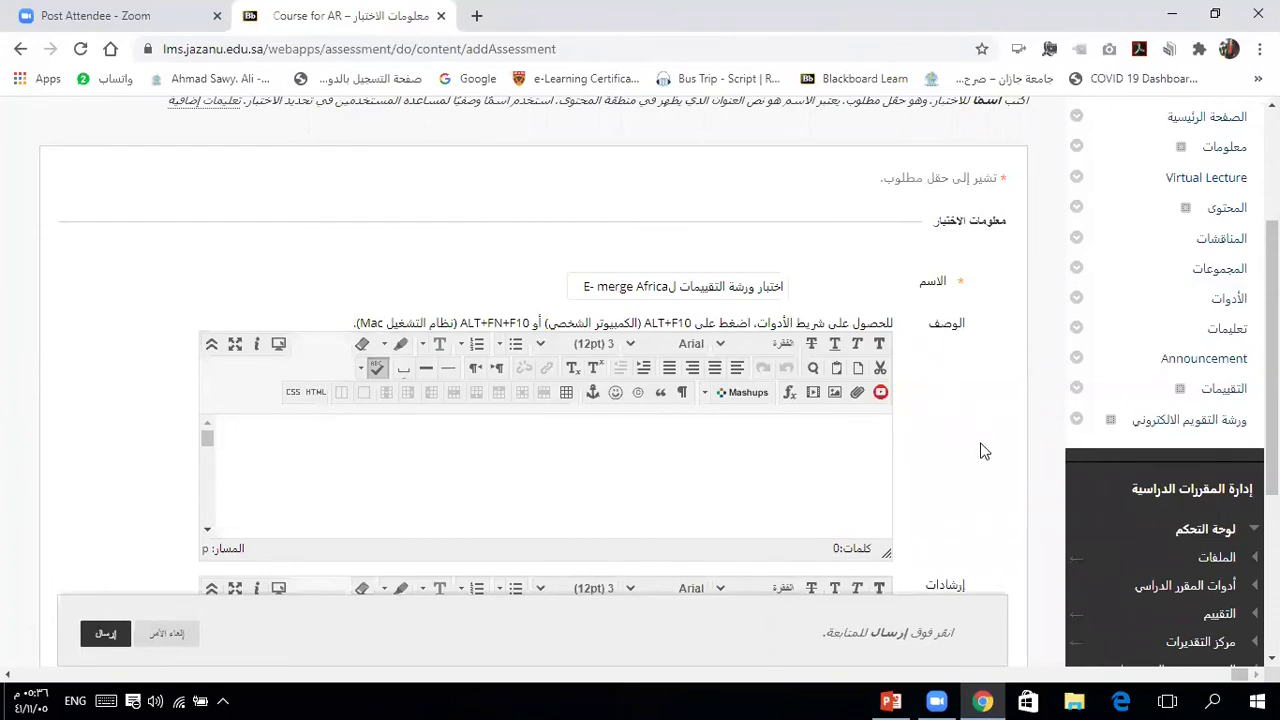
pyautogui.scroll(-3, 983, 451)
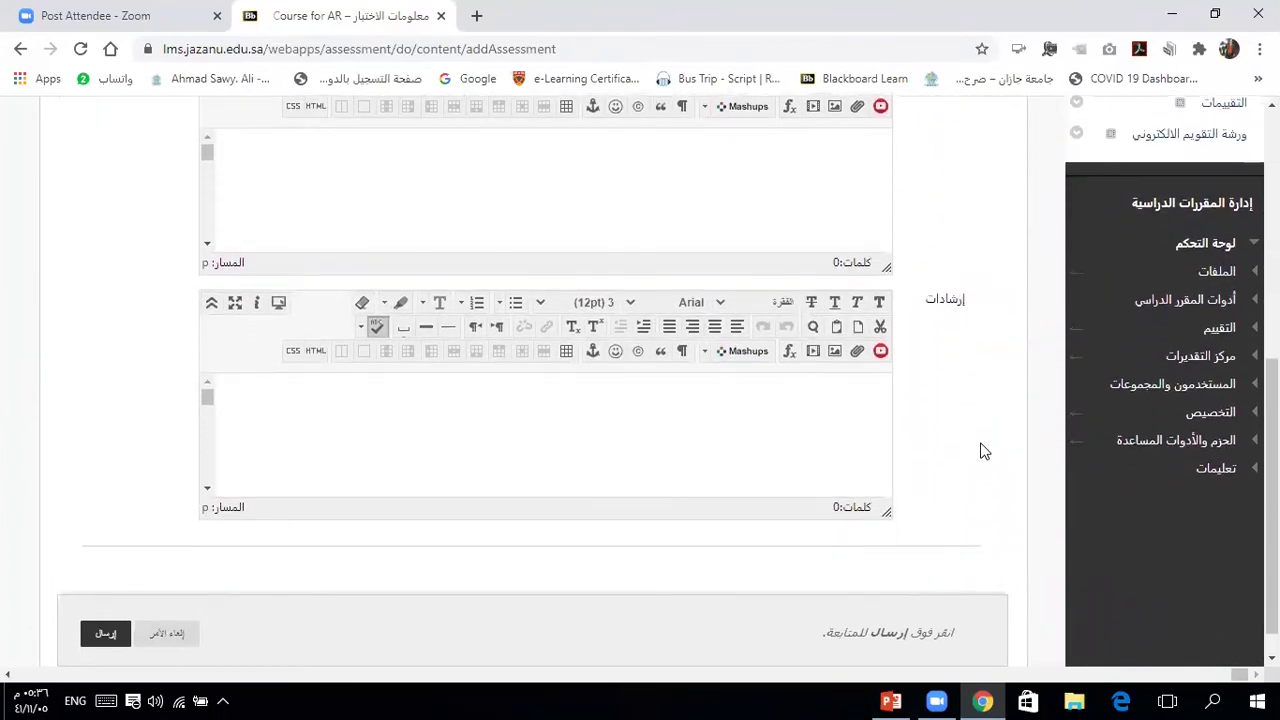
pyautogui.scroll(2, 983, 451)
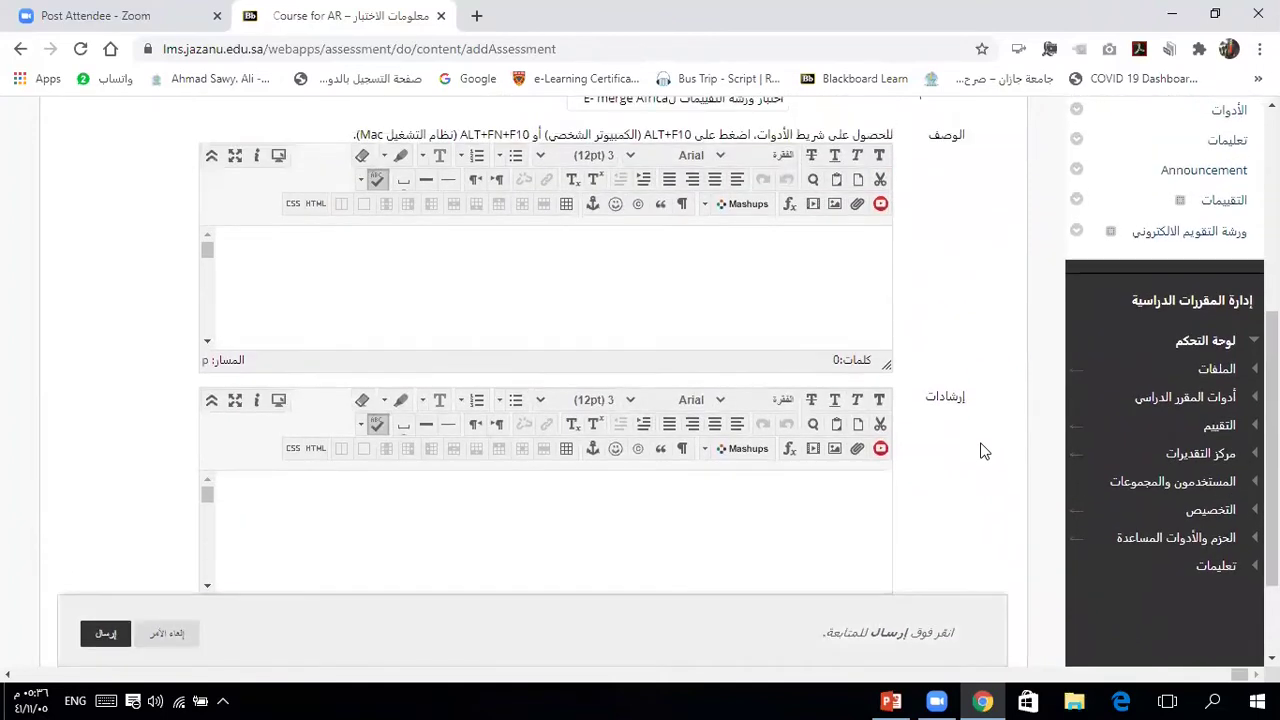
pyautogui.scroll(2, 983, 451)
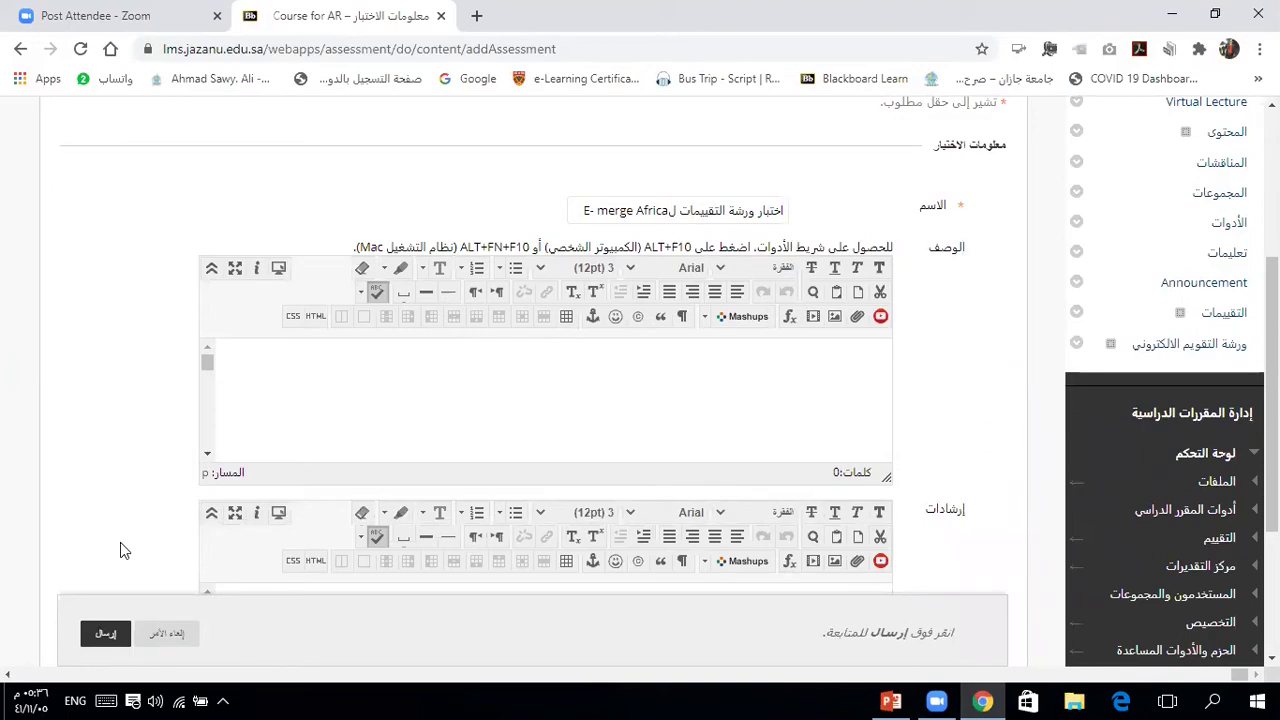
pyautogui.click(104, 636)
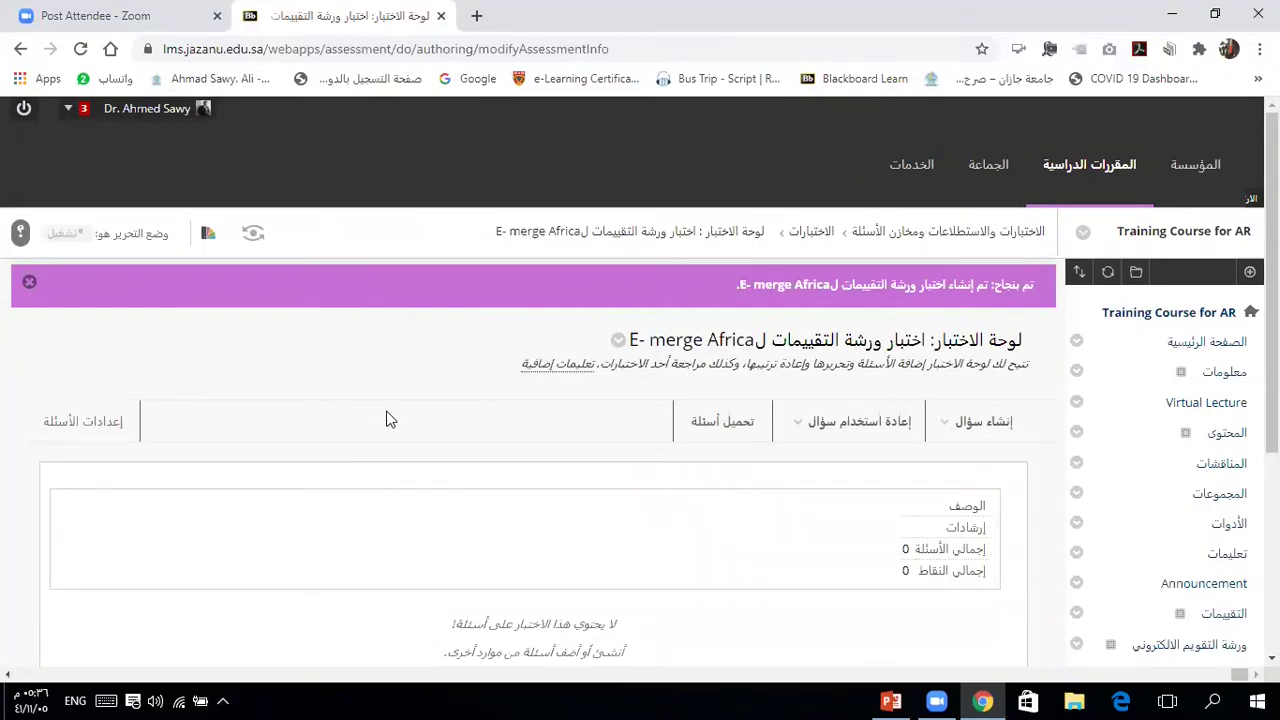
# Step: Pick True/False from the Create Question list of question types
pyautogui.click(958, 421)
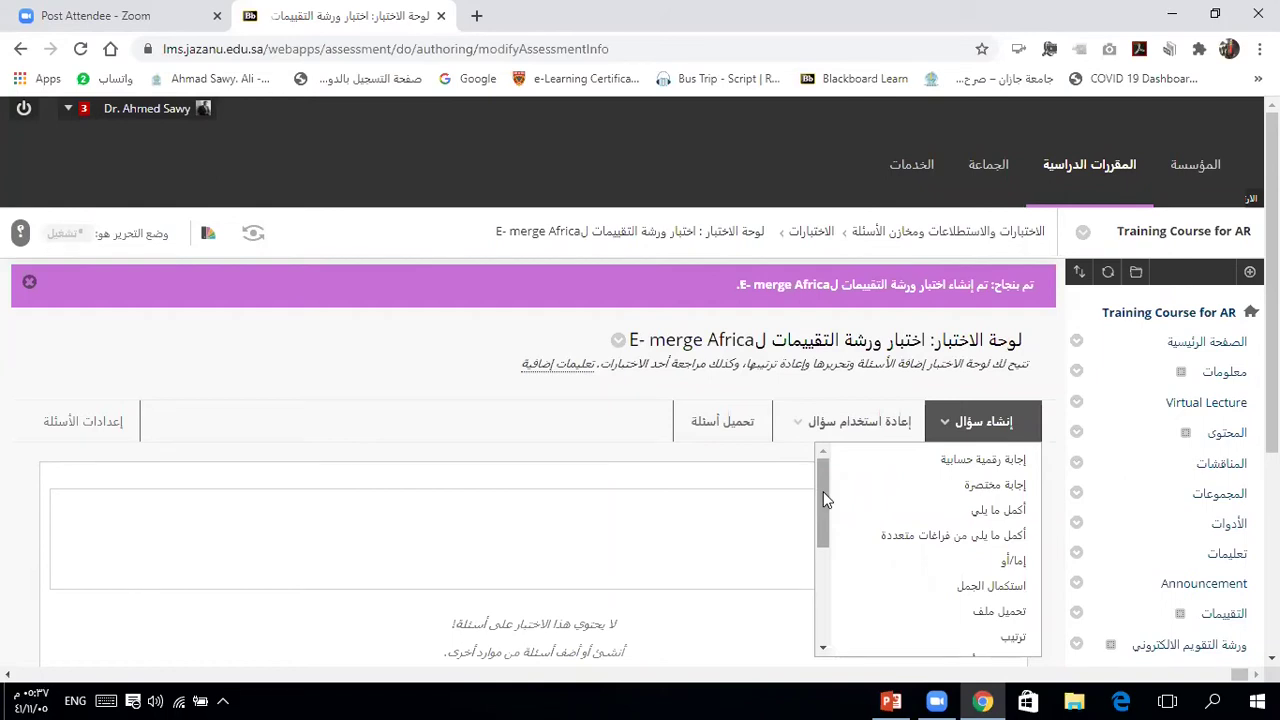
pyautogui.moveTo(817, 499)
pyautogui.mouseDown()
pyautogui.moveTo(835, 603)
pyautogui.moveTo(819, 491)
pyautogui.moveTo(817, 600)
pyautogui.moveTo(838, 497)
pyautogui.mouseUp()
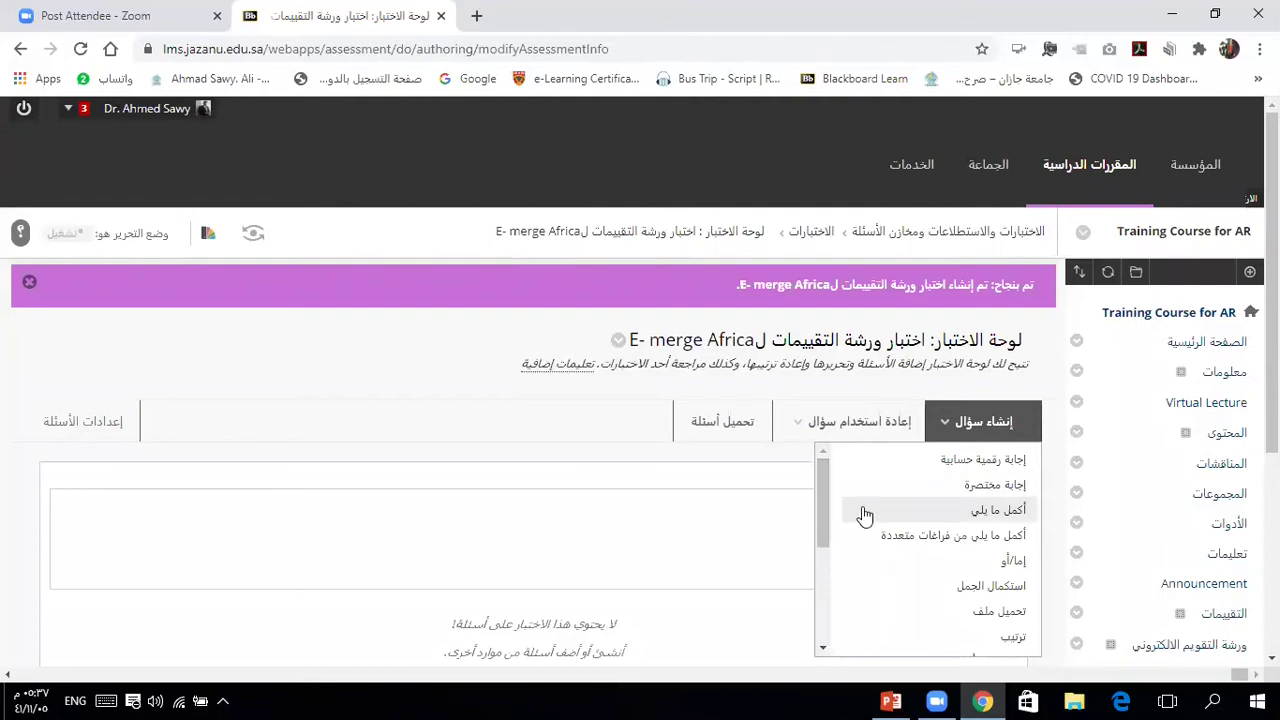
pyautogui.moveTo(821, 506); pyautogui.dragTo(823, 545)
pyautogui.click(943, 580)
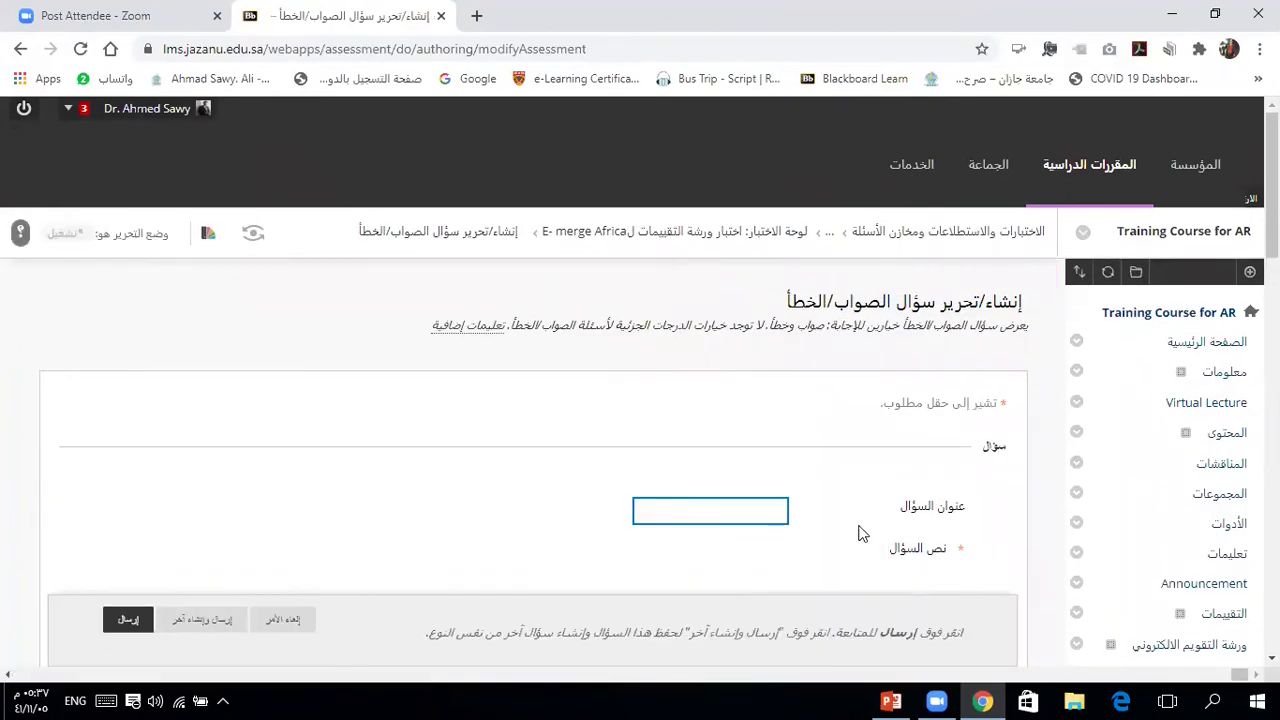
# Step: Enter 'اختر الاجابة الصحيحة' as the True/False question title
pyautogui.click(780, 509)
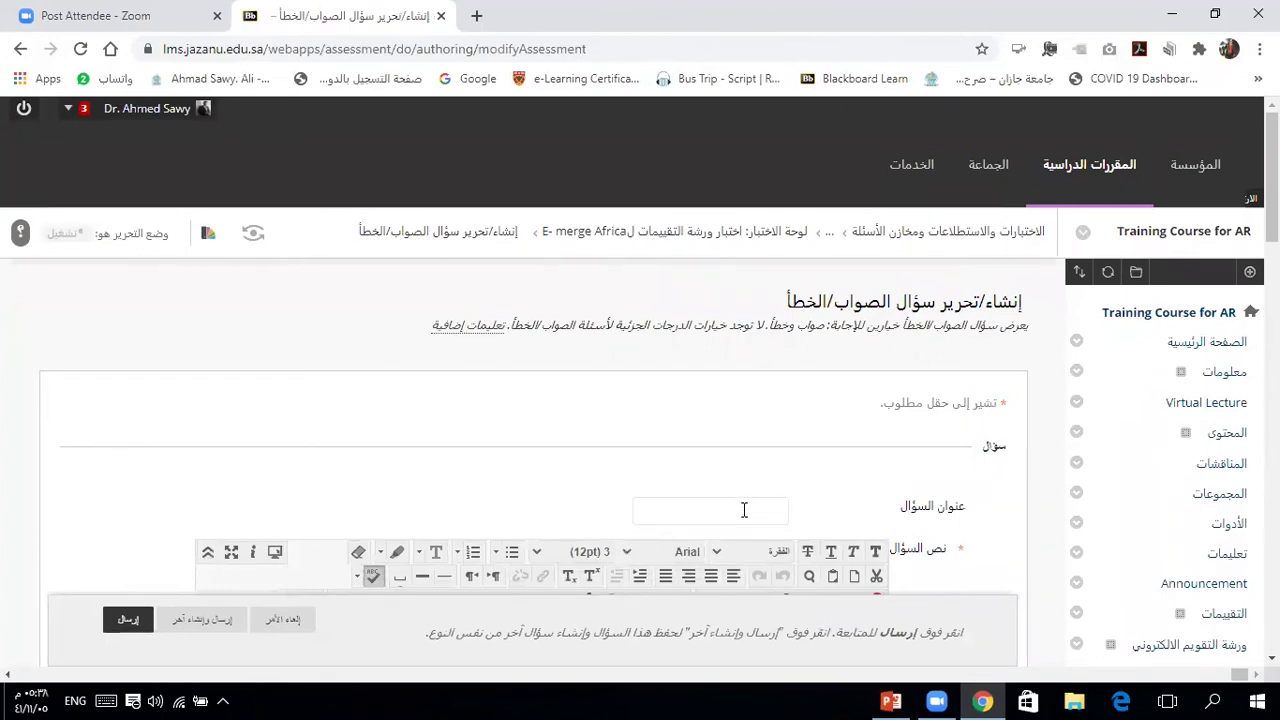
pyautogui.click(969, 510)
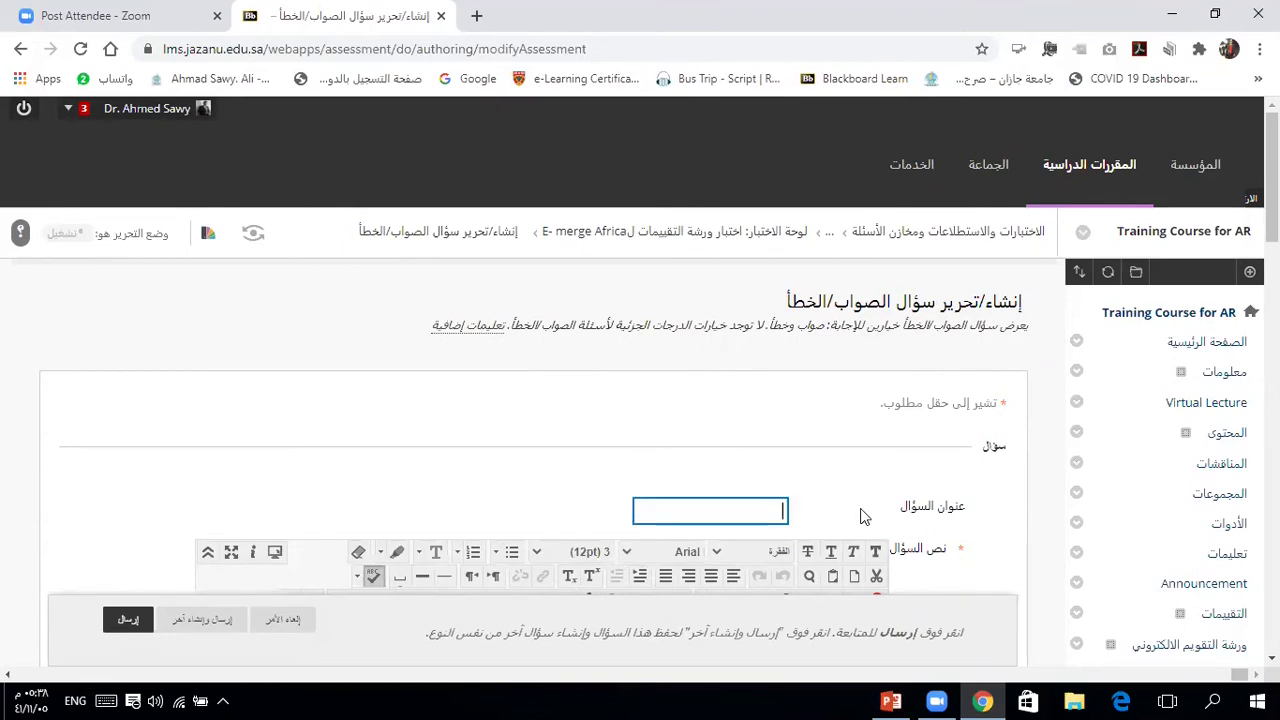
pyautogui.click(769, 510)
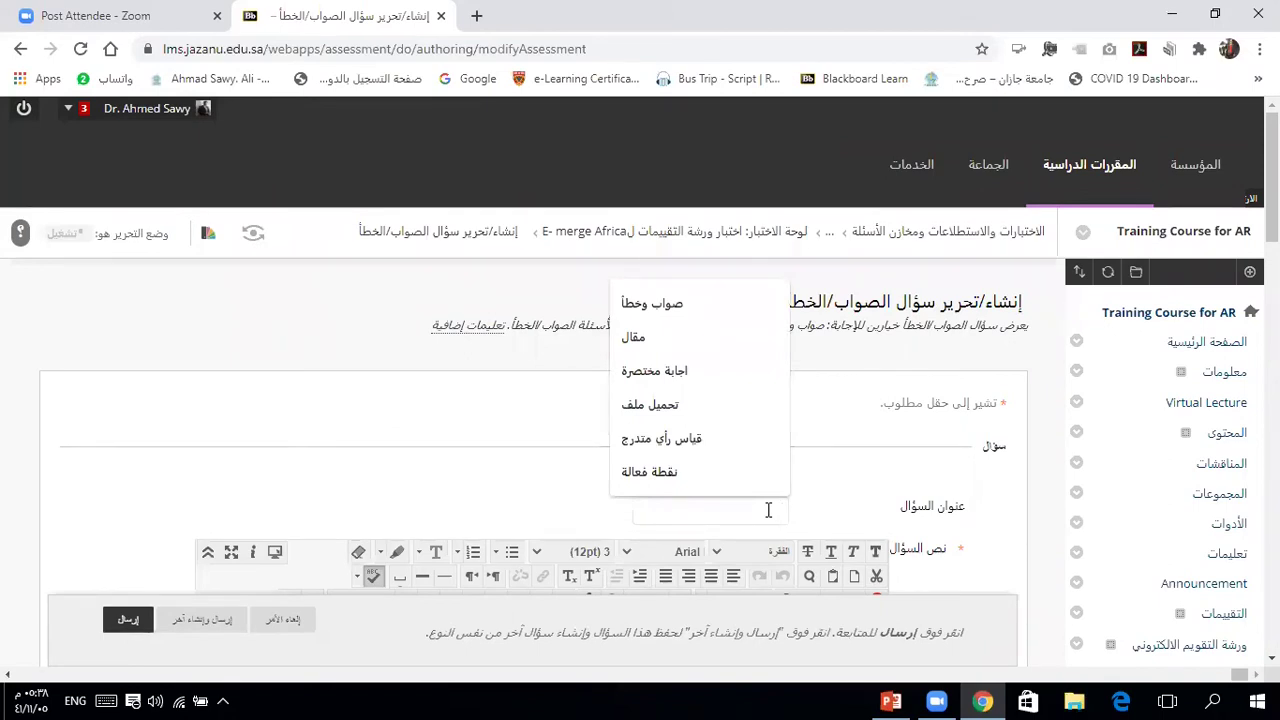
pyautogui.write('hojv hgn')
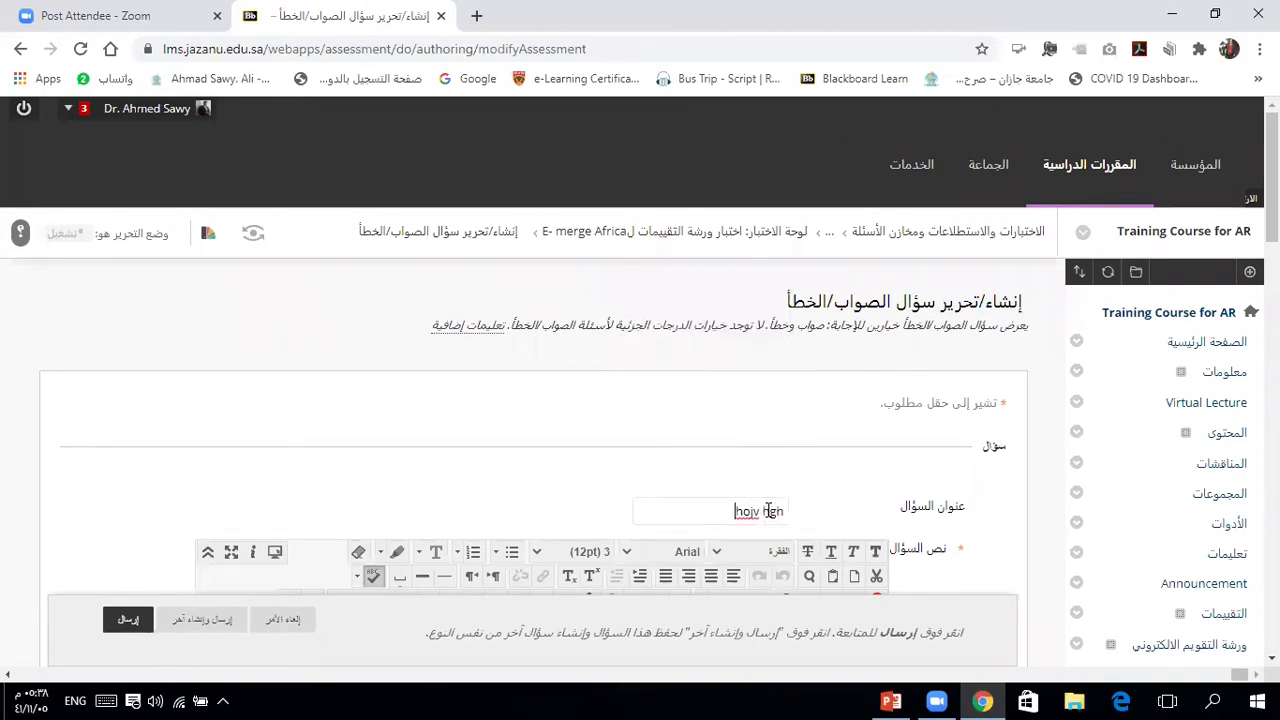
pyautogui.press('BackSpace')
pyautogui.press('BackSpace')
pyautogui.press('BackSpace')
pyautogui.hotkey('alt', 'shift')
pyautogui.write('اختر الاجابة ال')
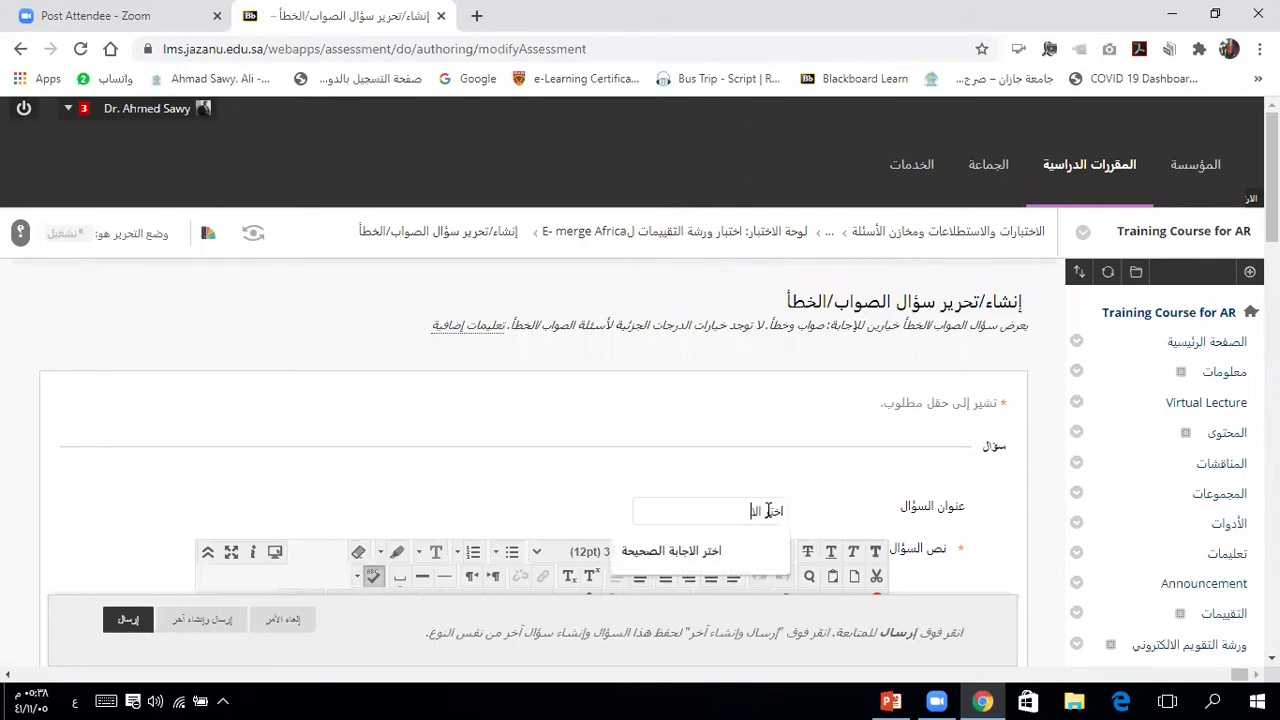
pyautogui.write('صحيحة')
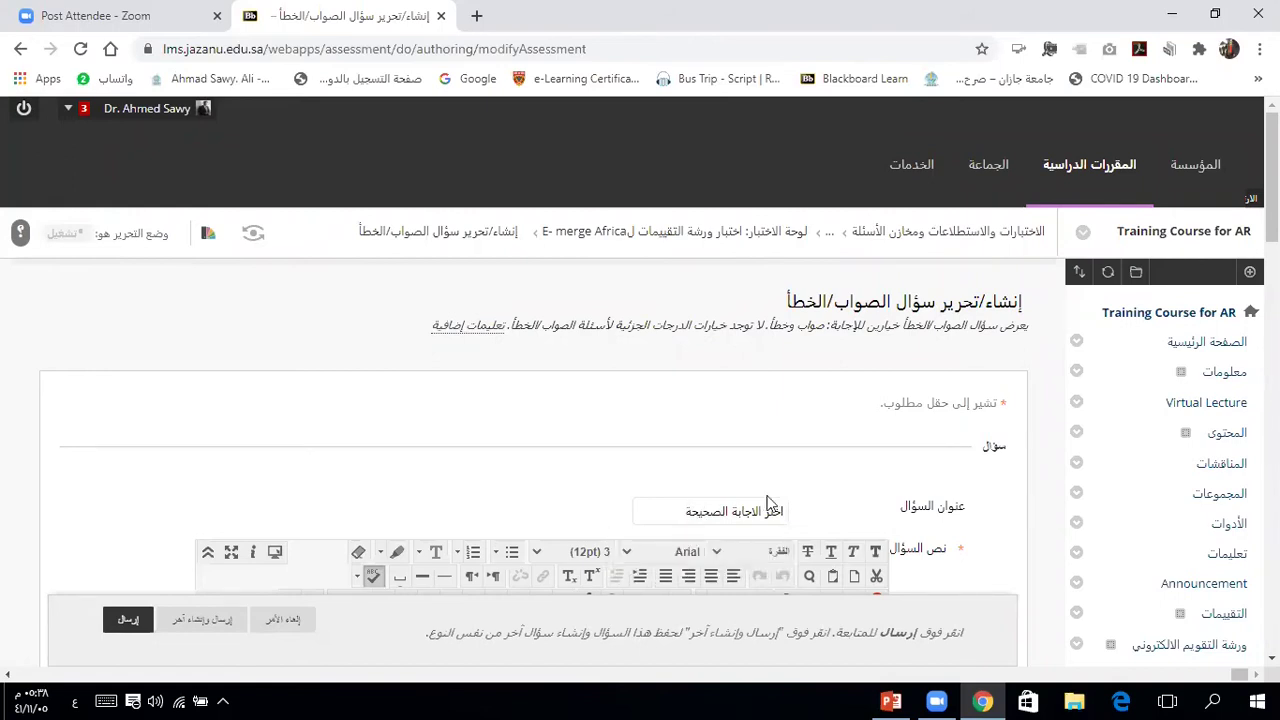
pyautogui.press('Tab')
pyautogui.scroll(-2, 999, 525)
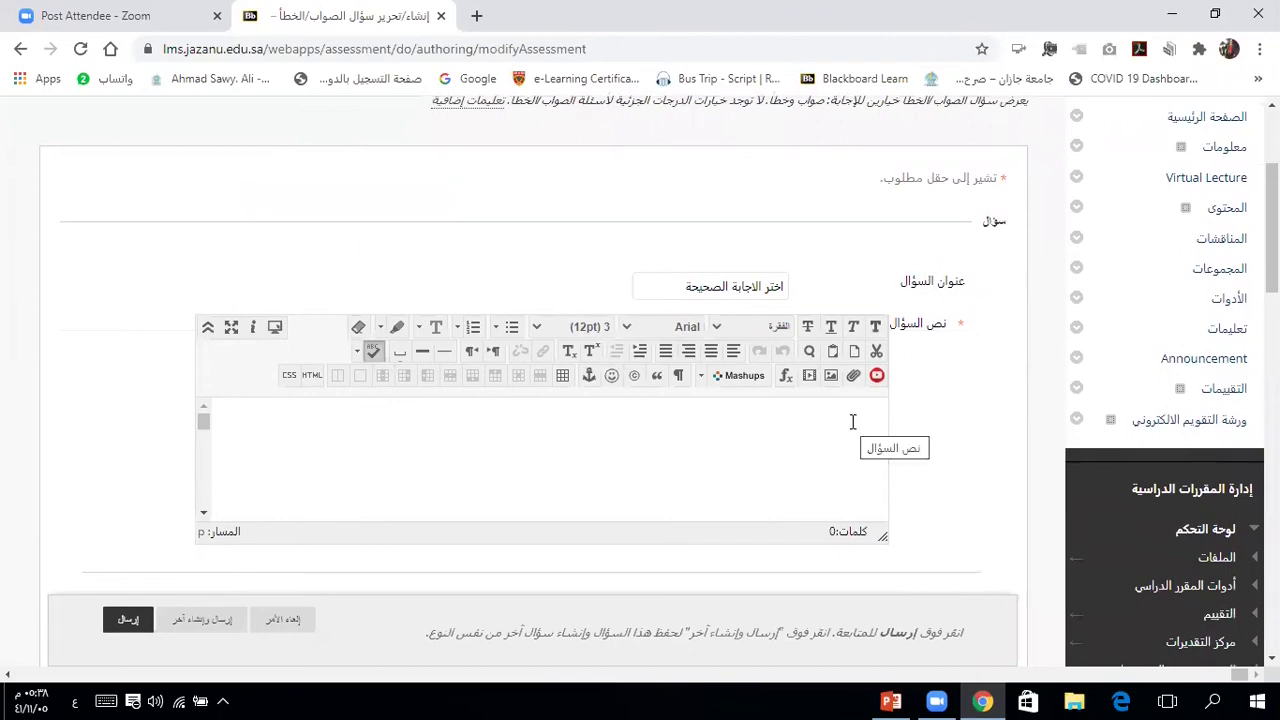
# Step: Type the question text 'يعتبر نظام Blackboard واحداً من أنظمة ادارة التعلم الالكتروني'
pyautogui.click(852, 422)
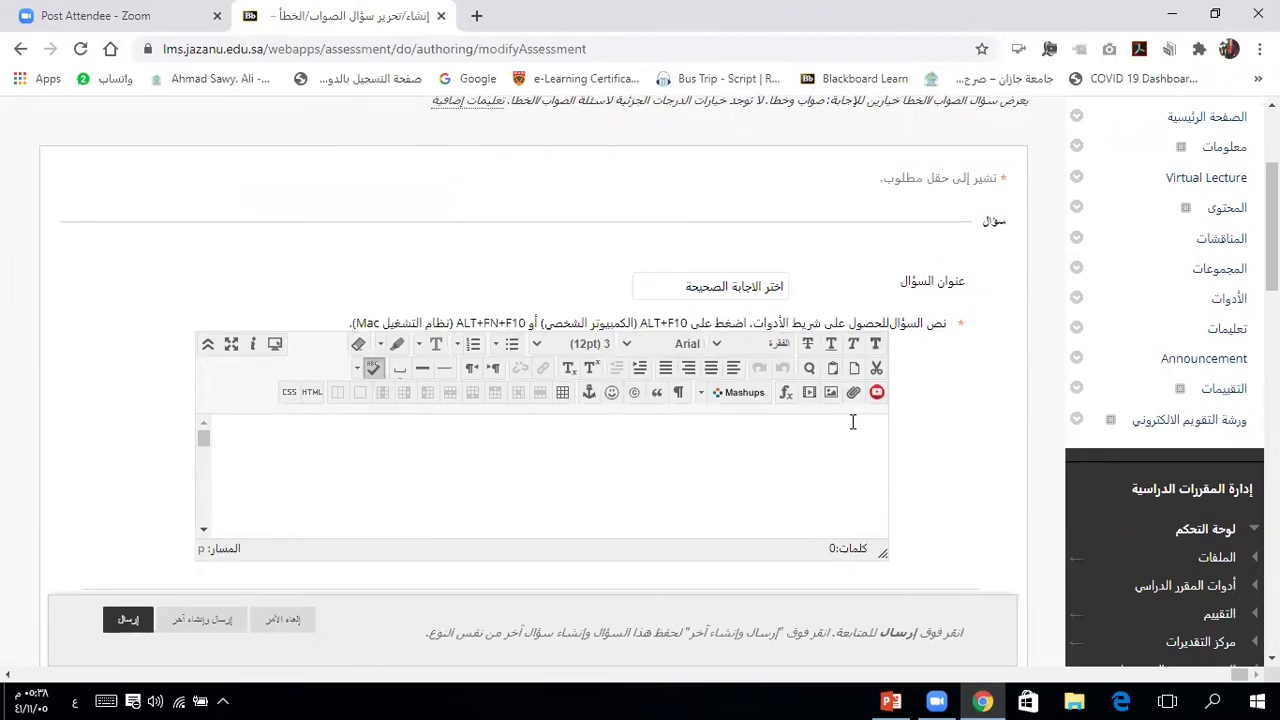
pyautogui.write('يعتبر ')
pyautogui.write('طا')
pyautogui.hotkey('alt', 'shift')
pyautogui.write('B')
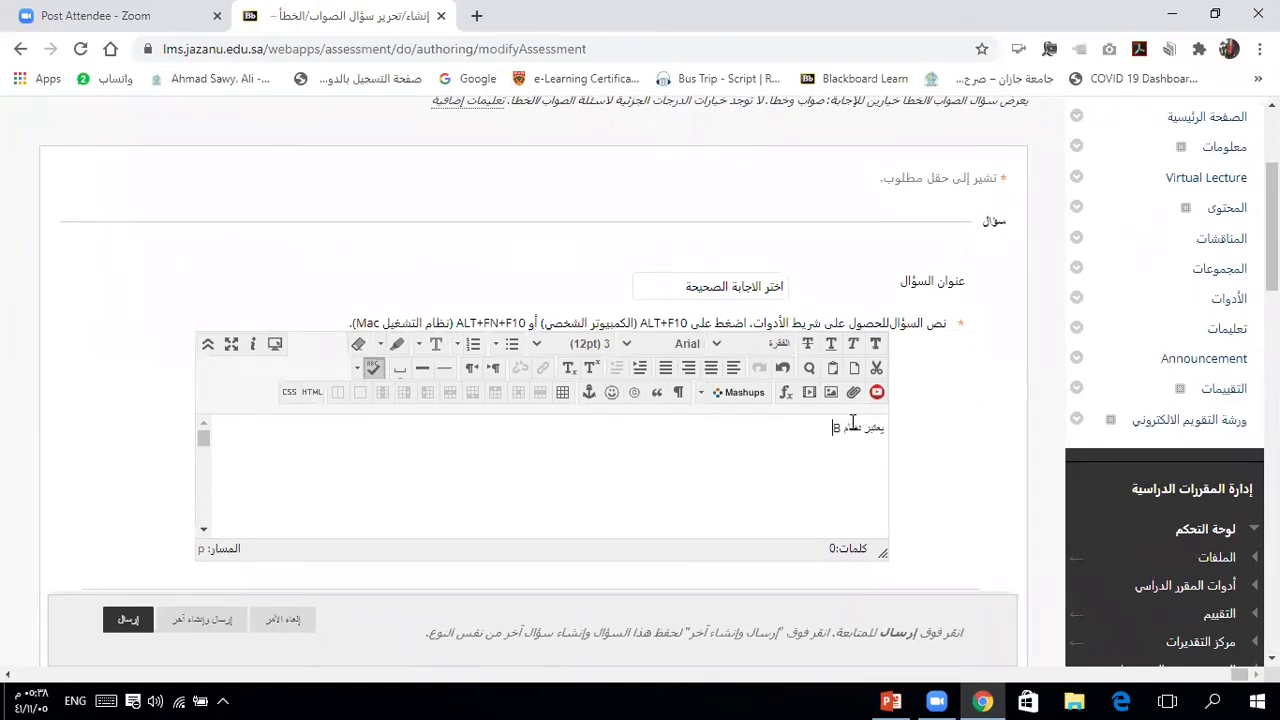
pyautogui.write('lackboard')
pyautogui.hotkey('alt', 'shift')
pyautogui.write('و')
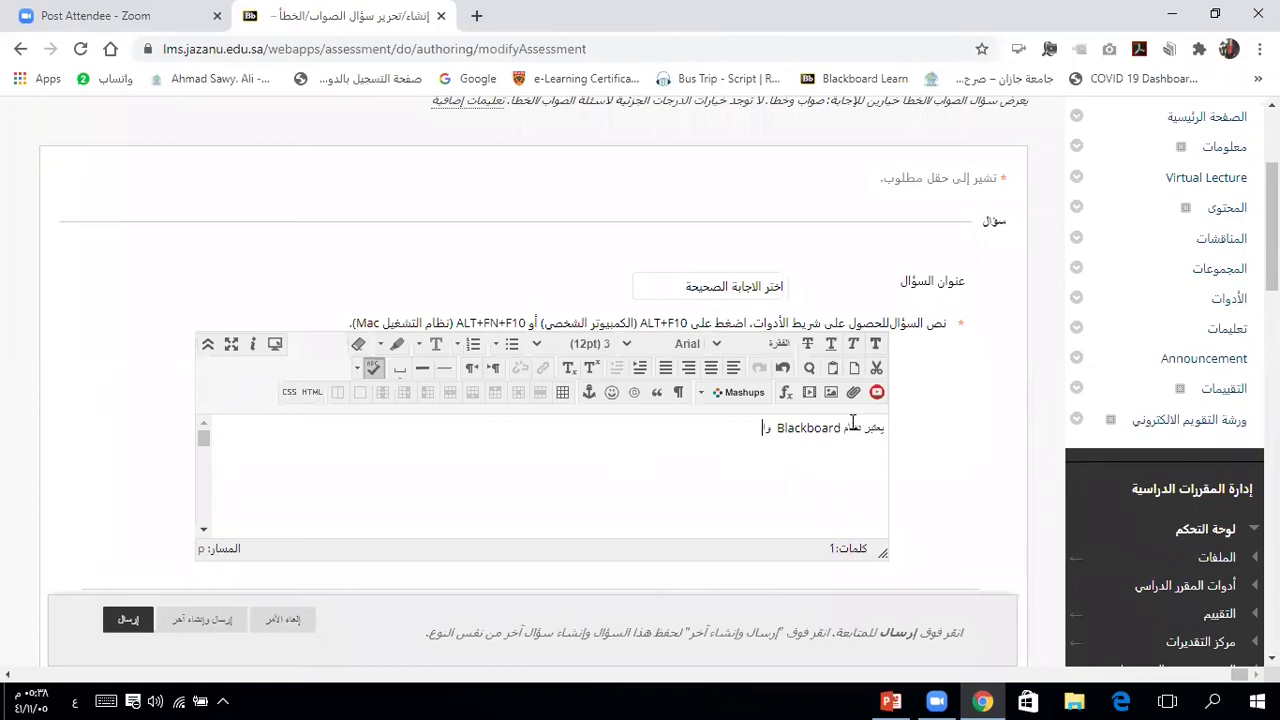
pyautogui.write('احداً من أنظمة ادارة التعلم الالكتروني')
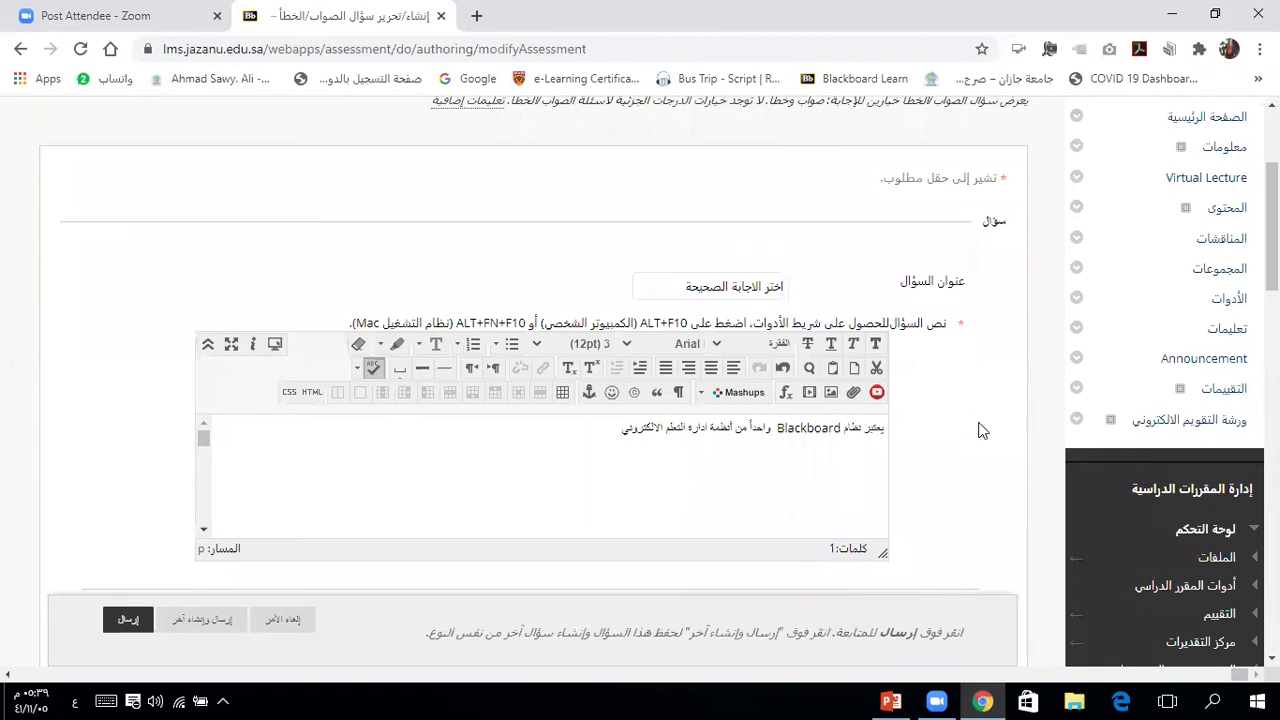
pyautogui.scroll(-3, 980, 430)
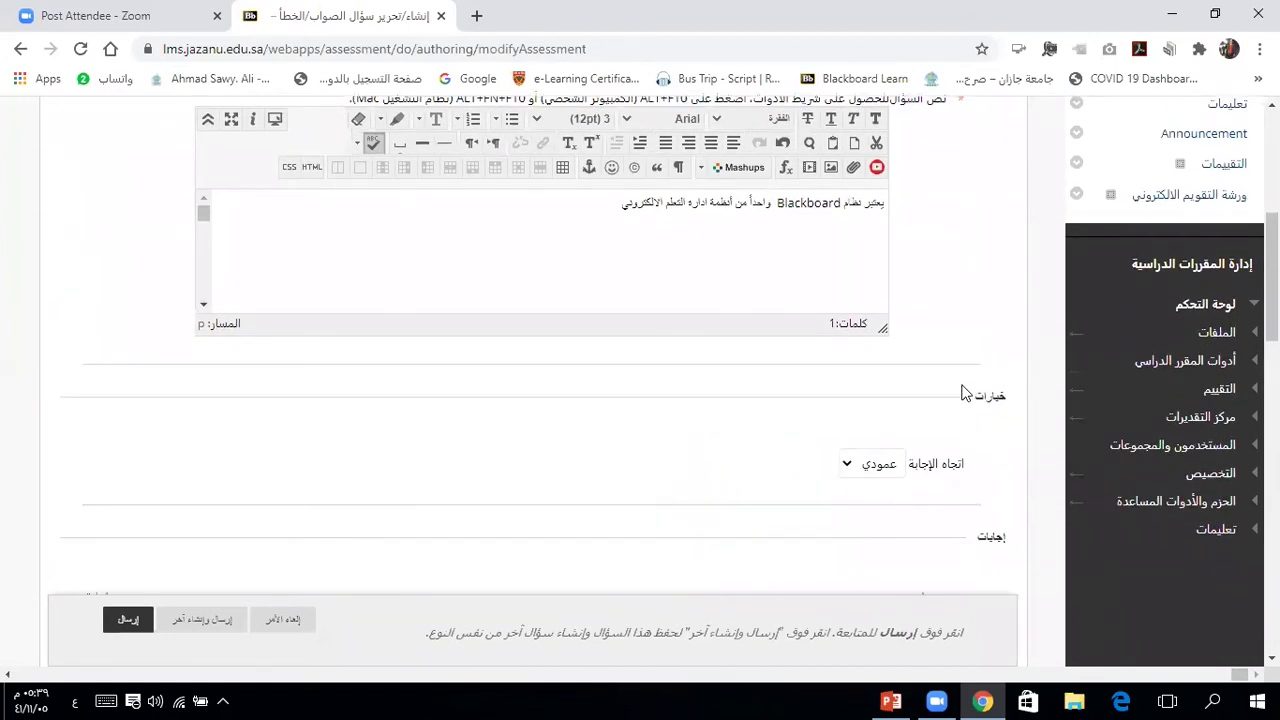
pyautogui.scroll(1, 965, 395)
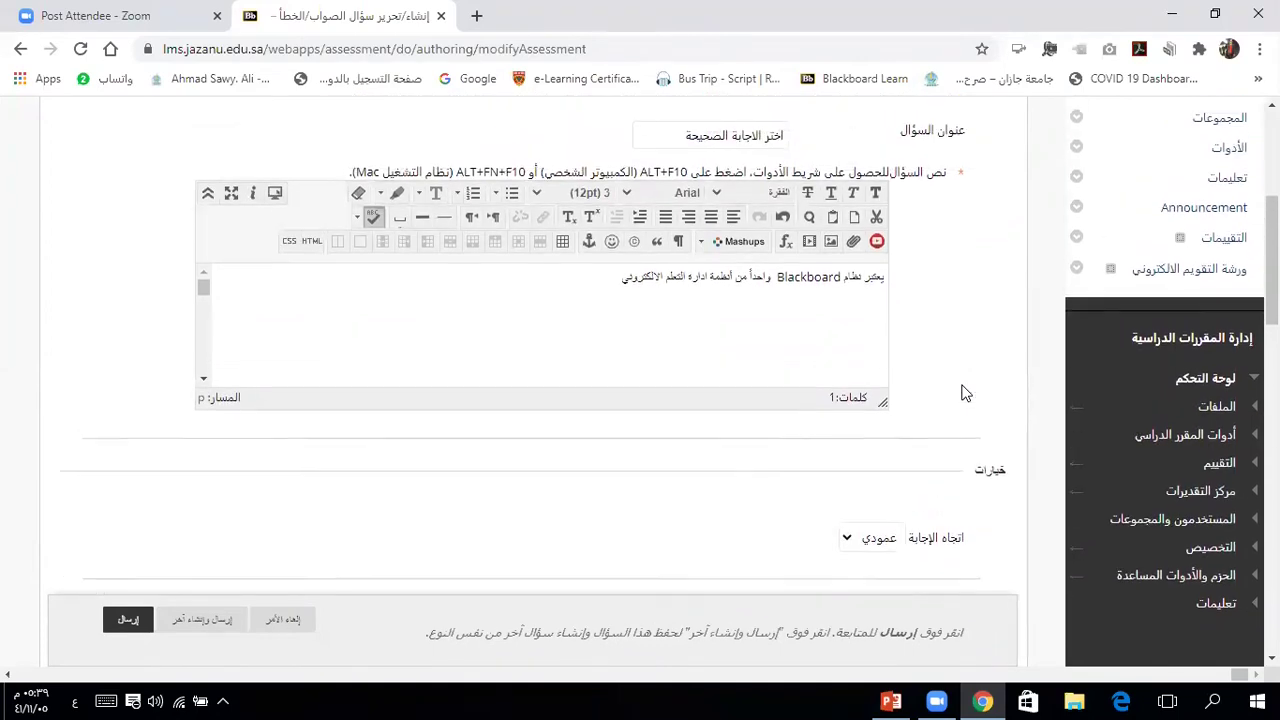
# Step: Format the question line as bold, right-aligned Arial Black at 14pt
pyautogui.tripleClick(762, 280)
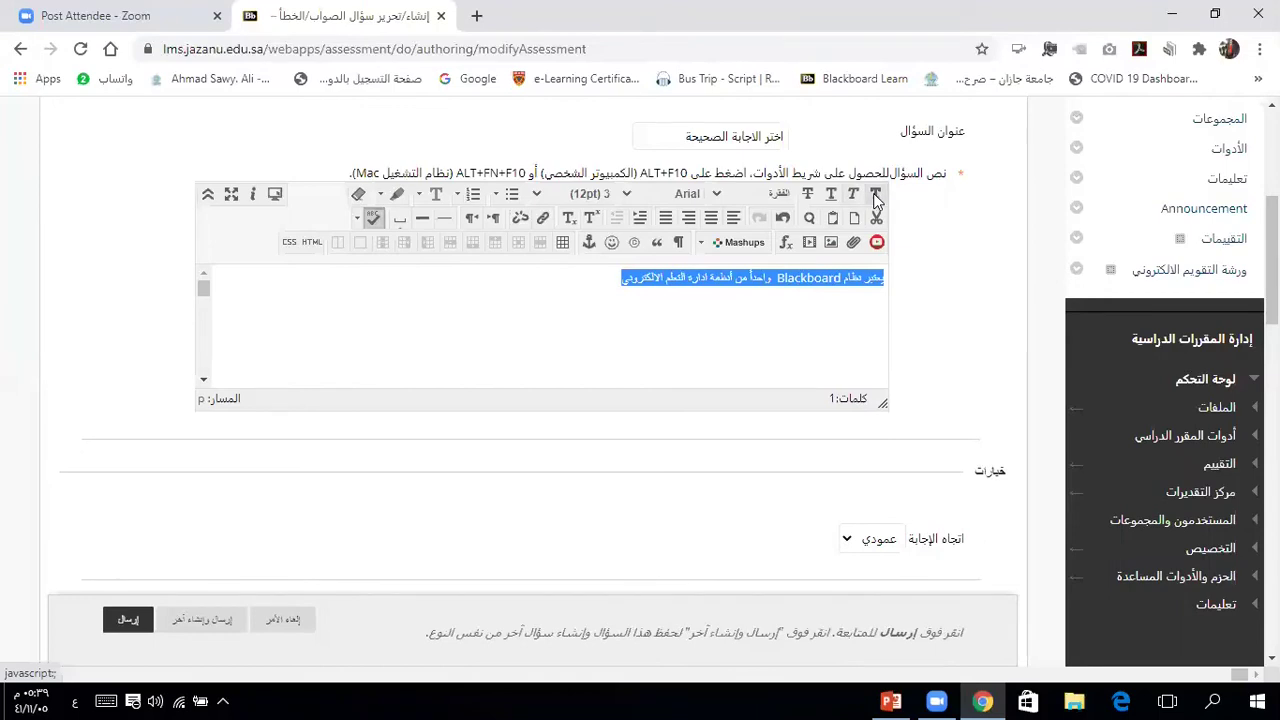
pyautogui.click(875, 195)
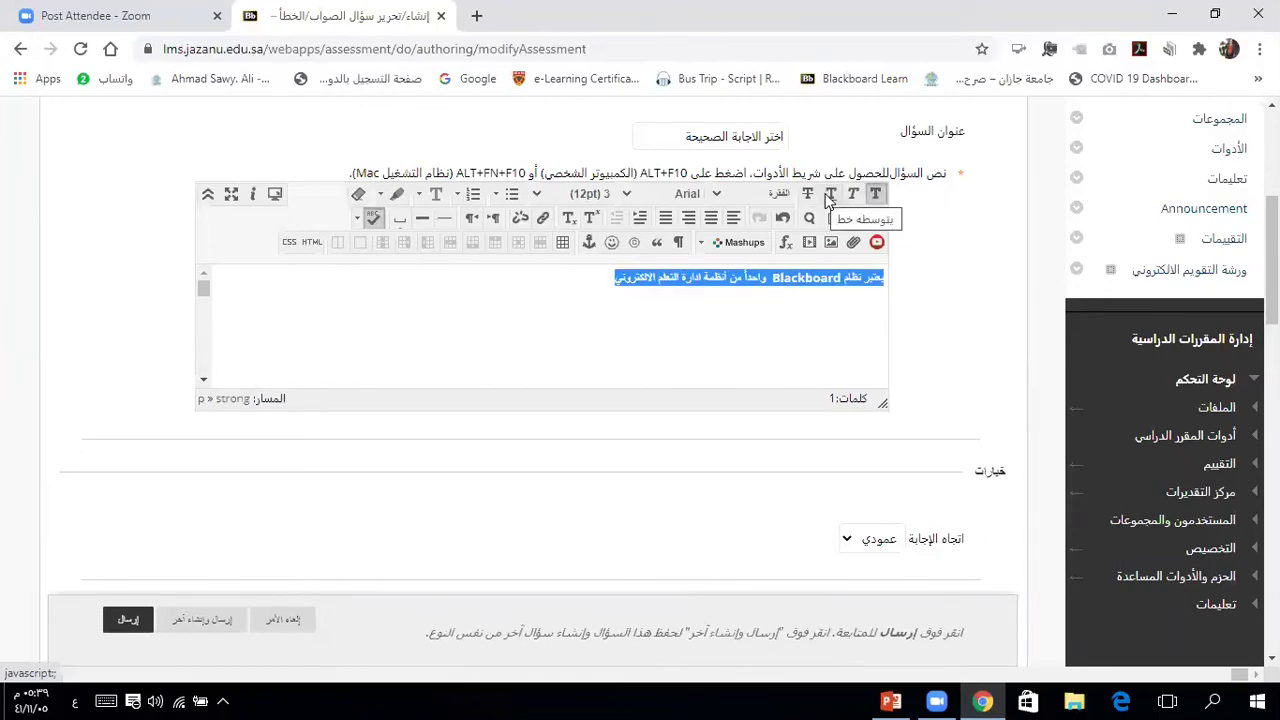
pyautogui.click(711, 219)
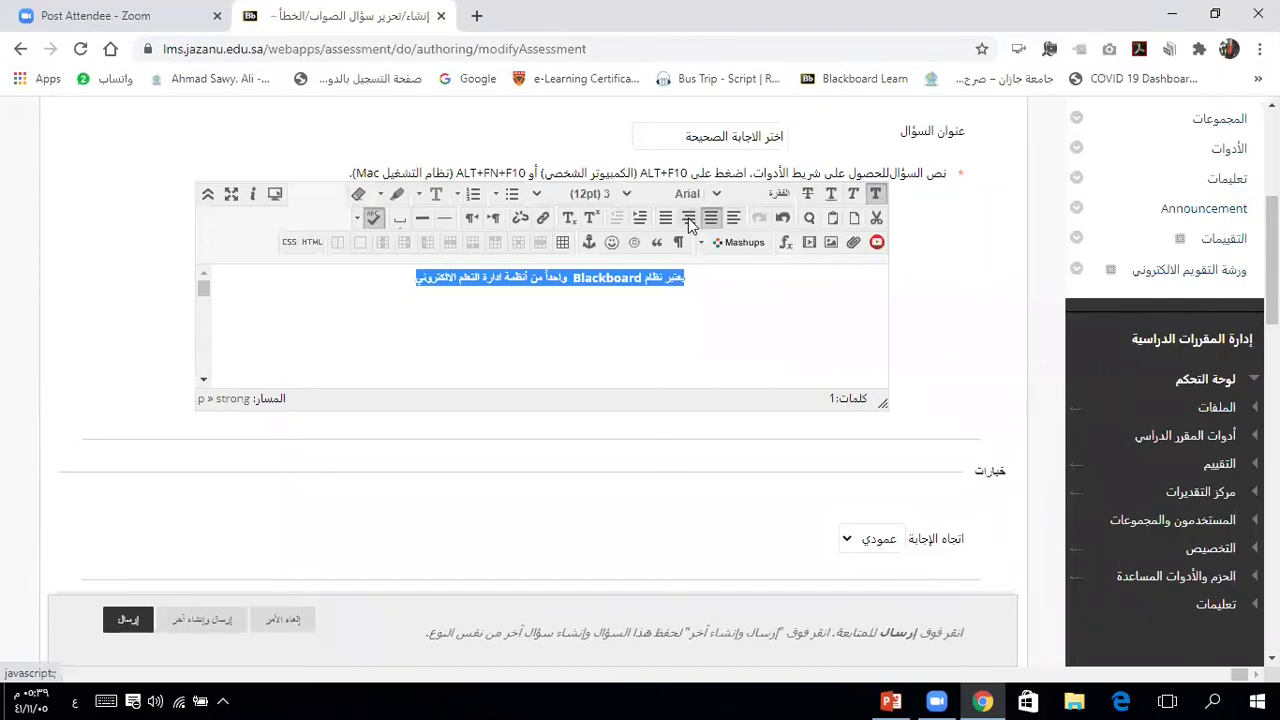
pyautogui.click(688, 218)
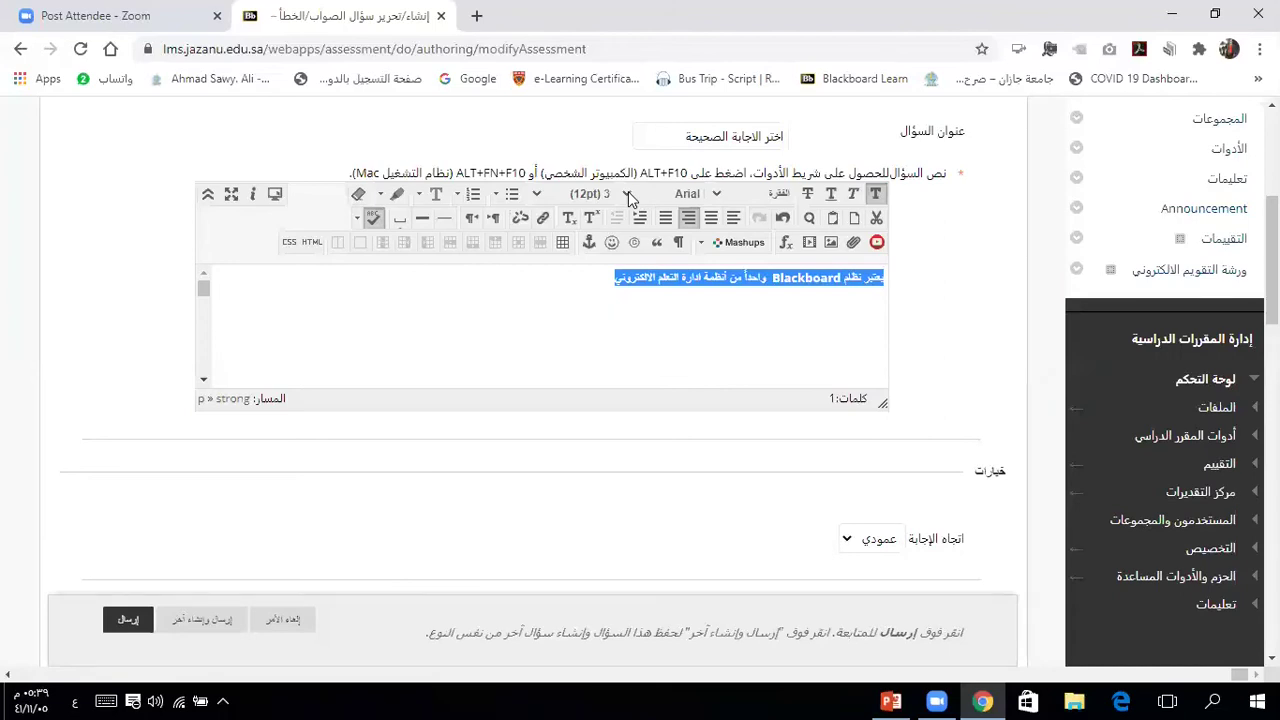
pyautogui.click(627, 194)
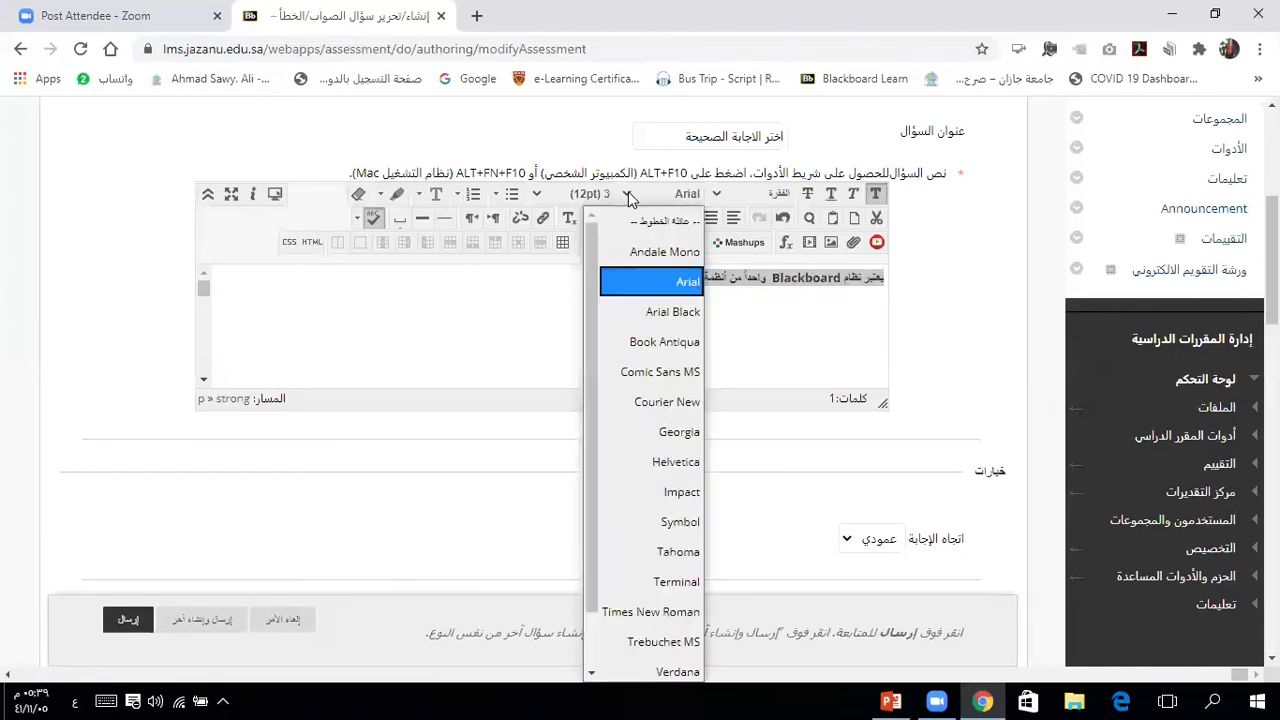
pyautogui.click(641, 312)
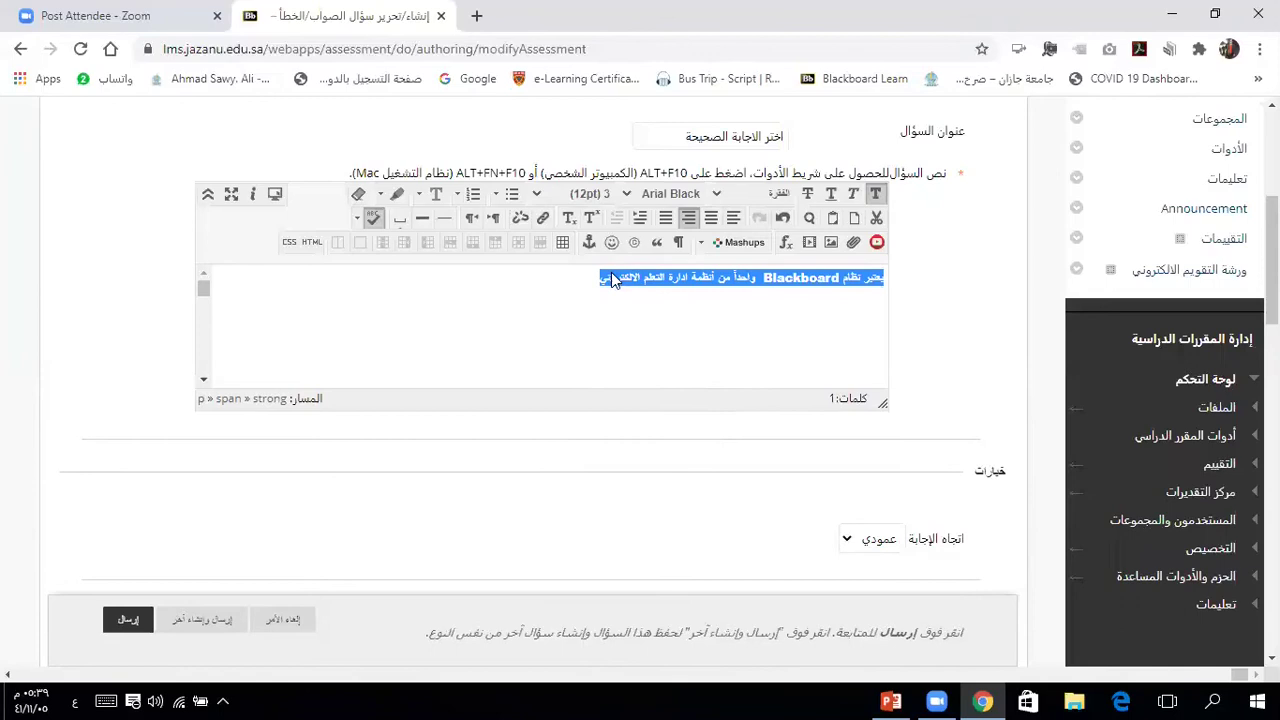
pyautogui.click(548, 195)
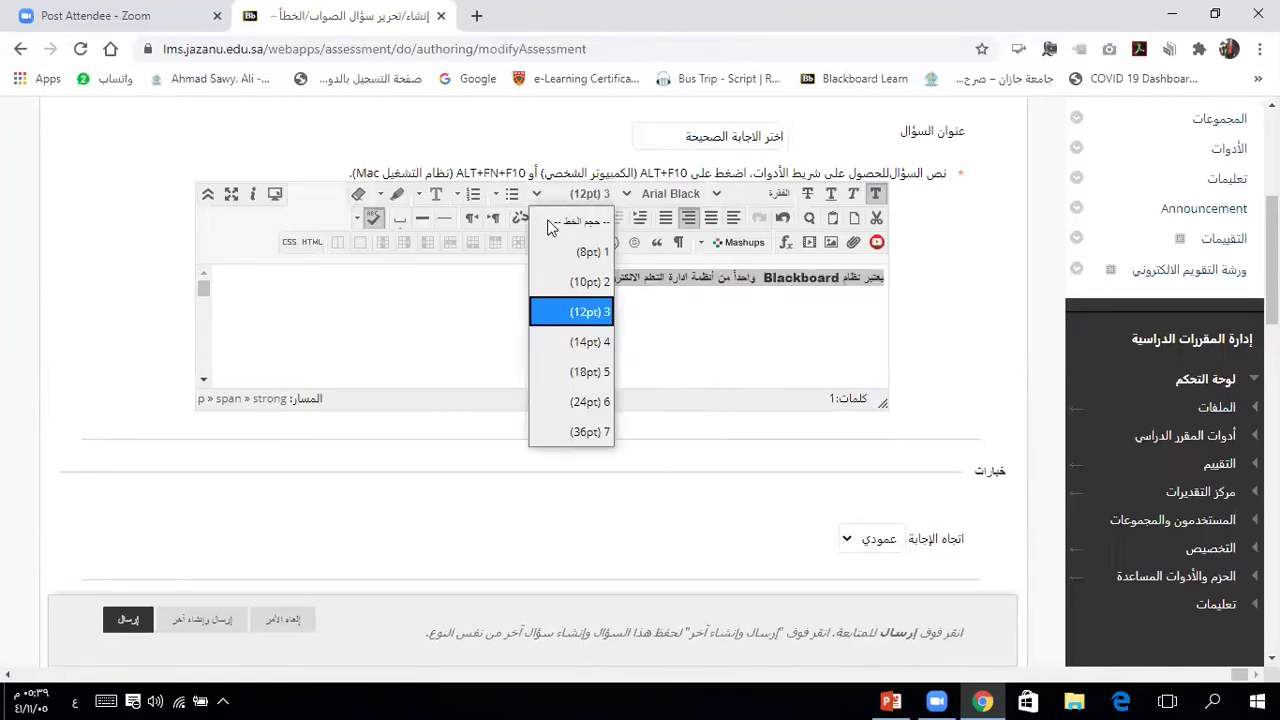
pyautogui.click(559, 347)
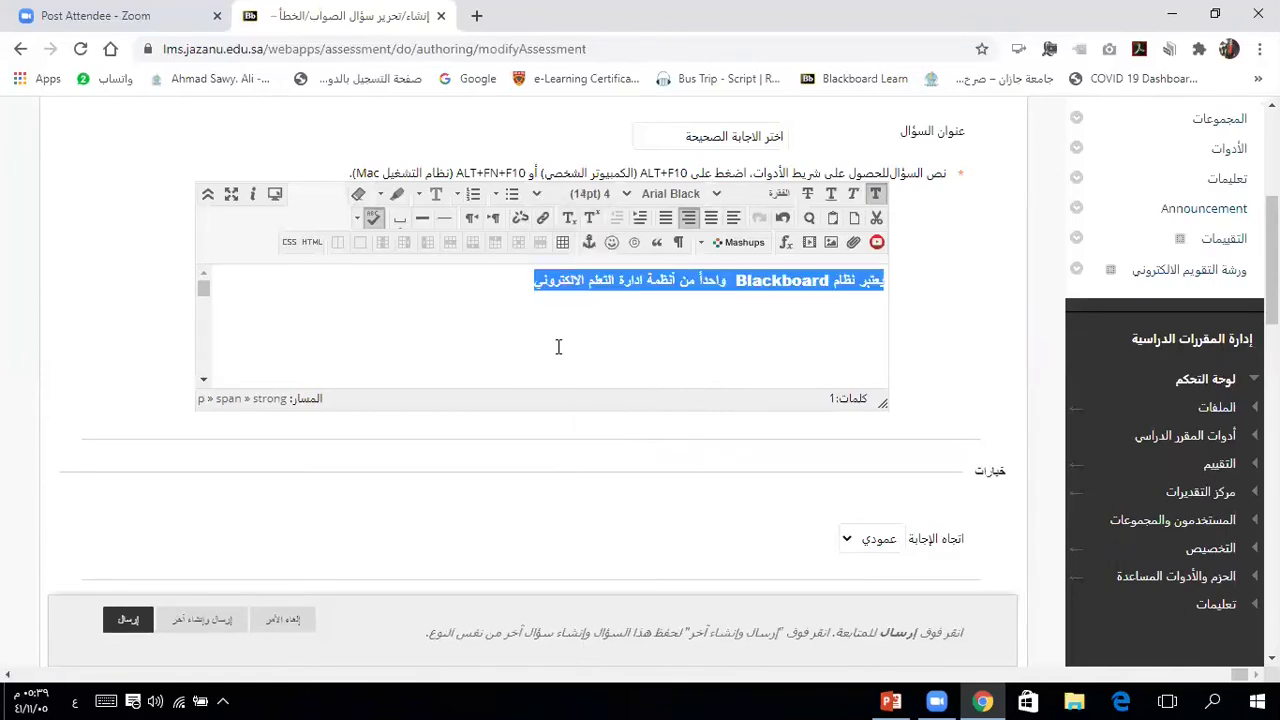
# Step: Colour the question line red, restoring it after an accidental deletion
pyautogui.click(420, 195)
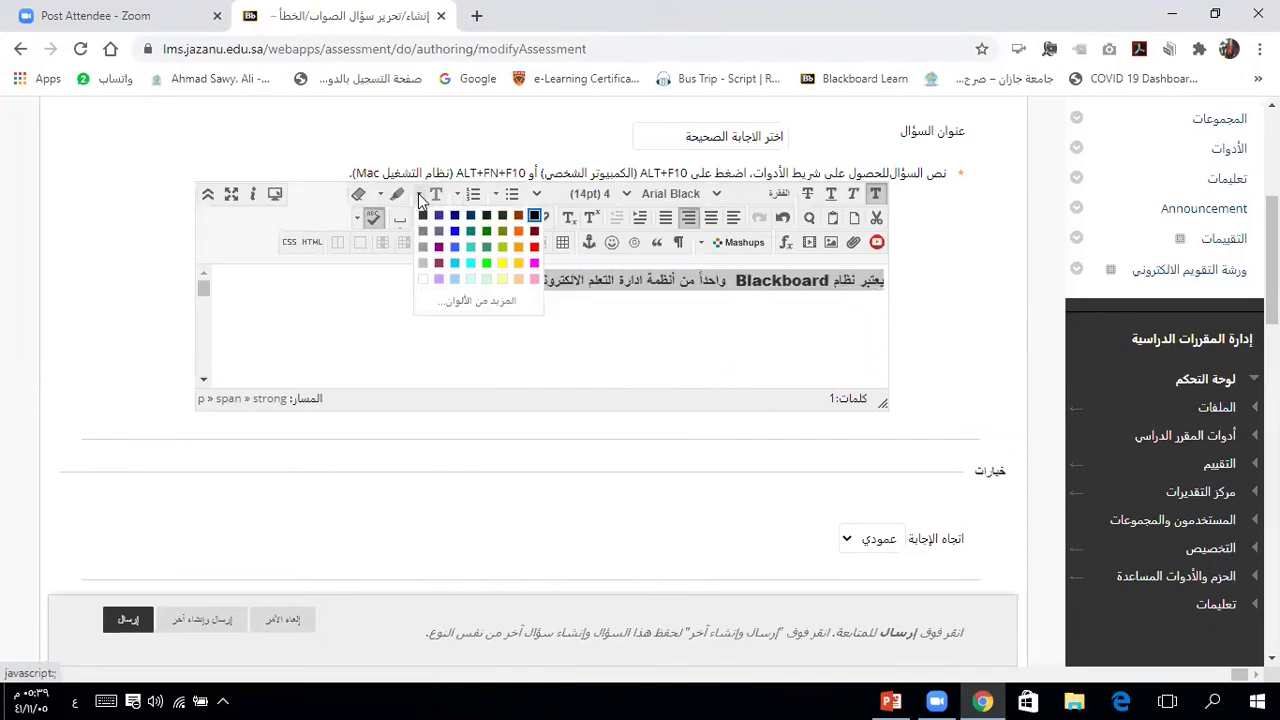
pyautogui.click(534, 247)
pyautogui.click(567, 340)
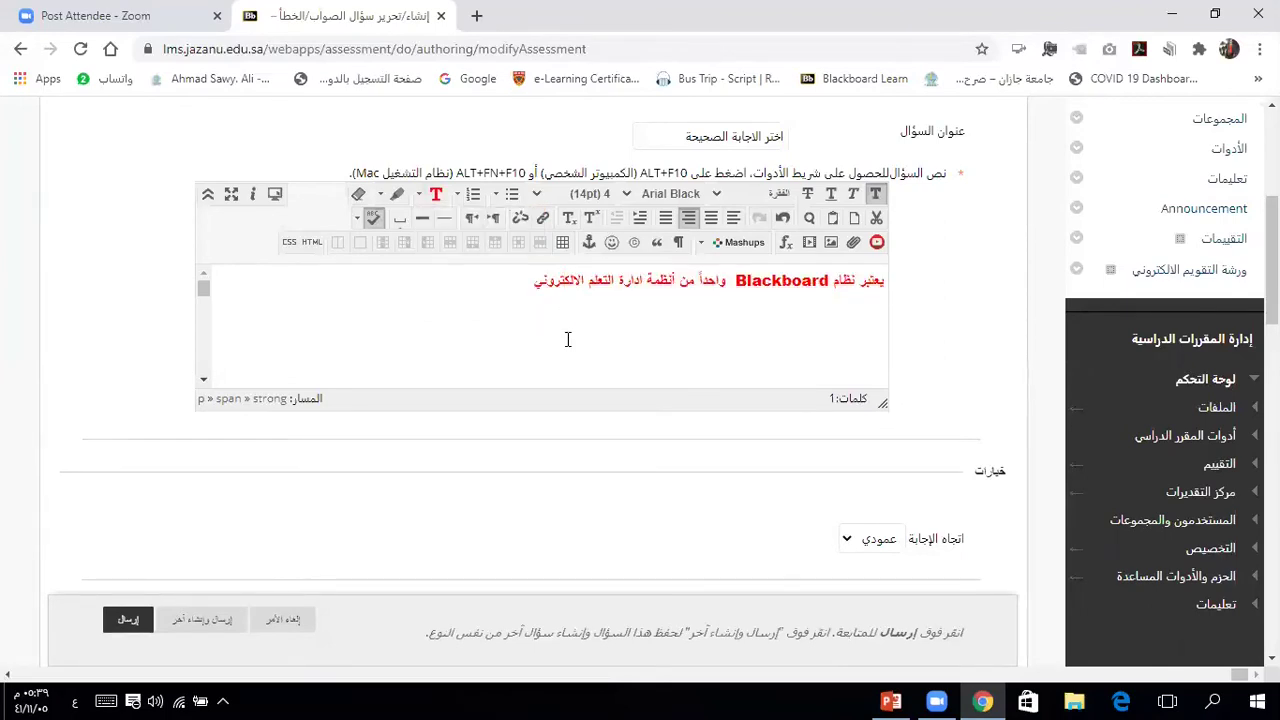
pyautogui.doubleClick(712, 281)
pyautogui.click(712, 281)
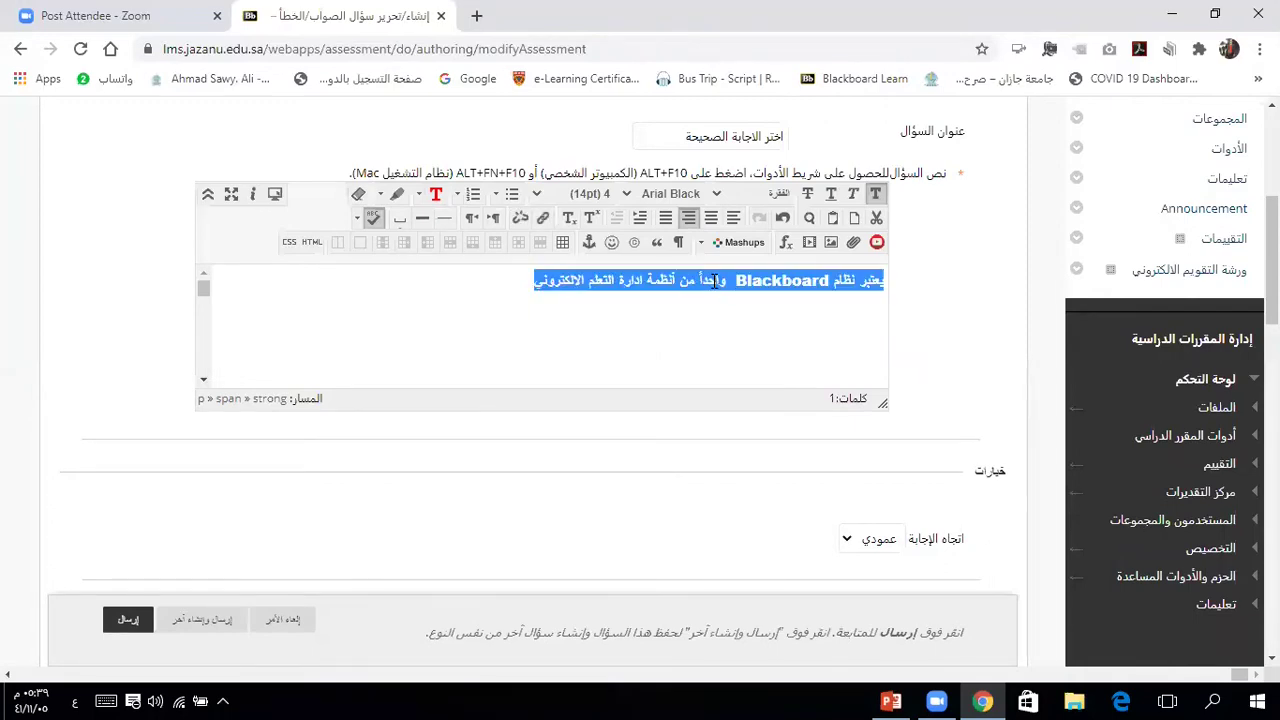
pyautogui.click(421, 197)
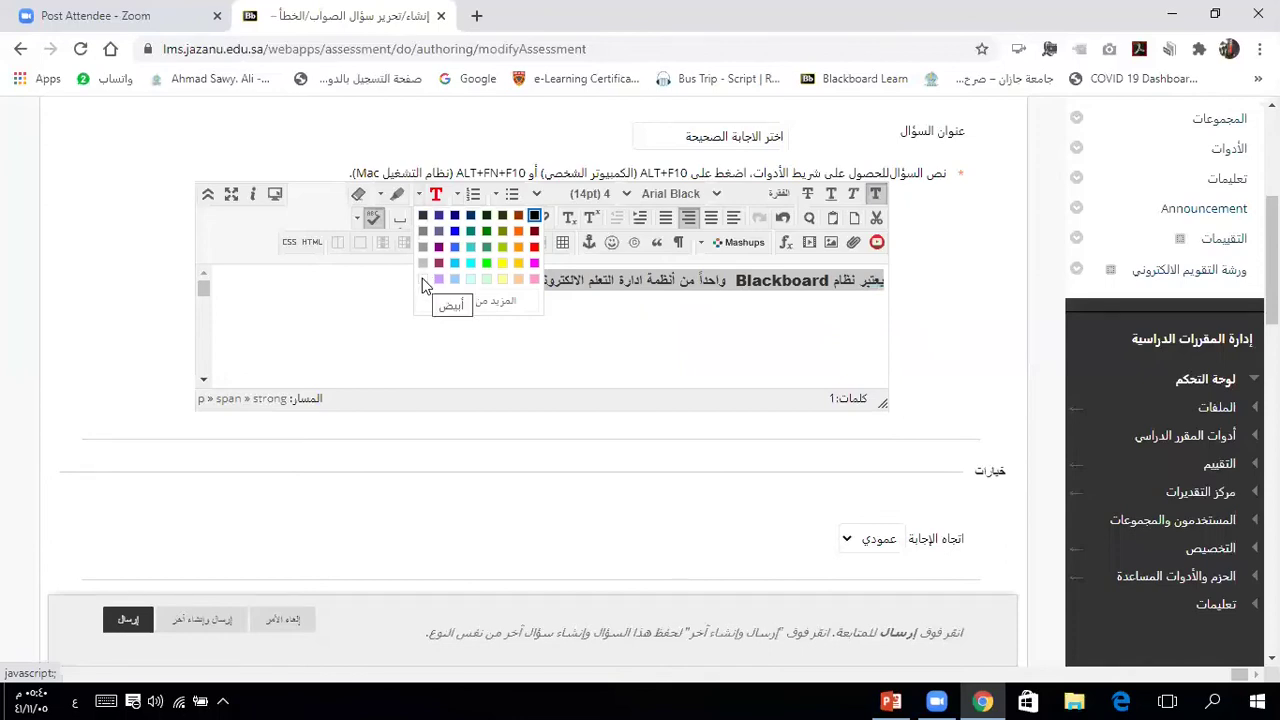
pyautogui.click(423, 279)
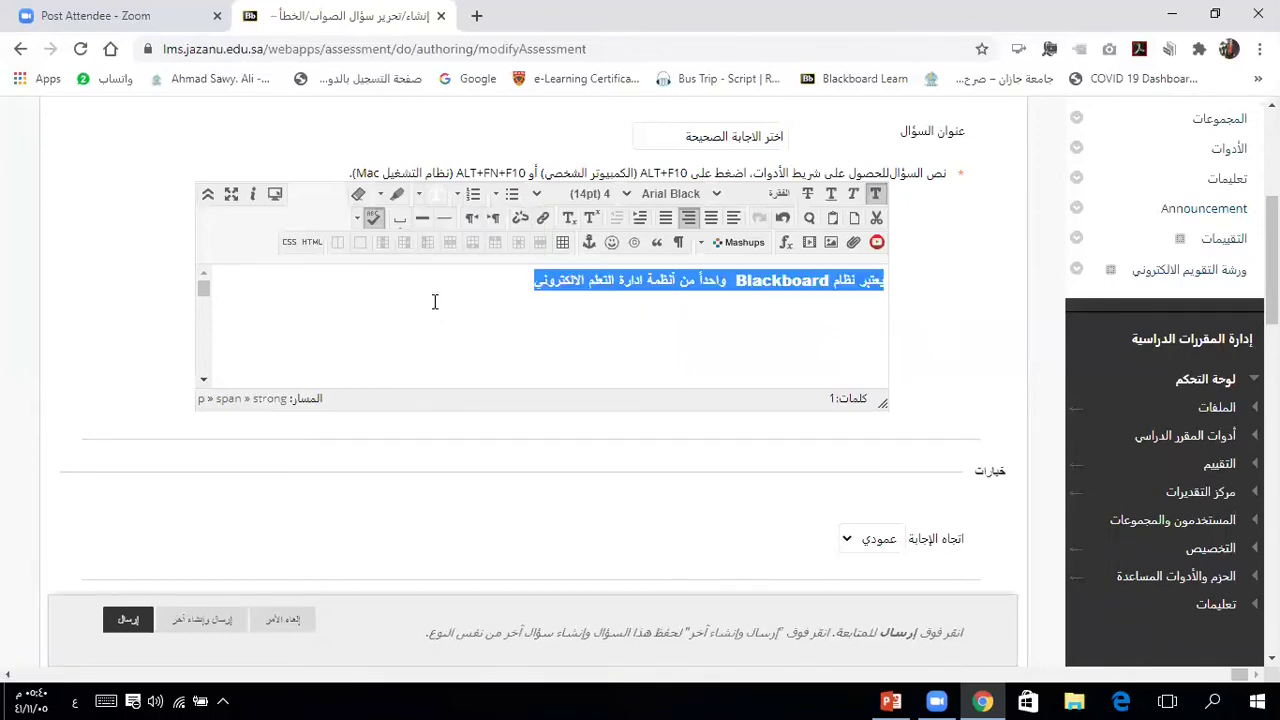
pyautogui.press('Delete')
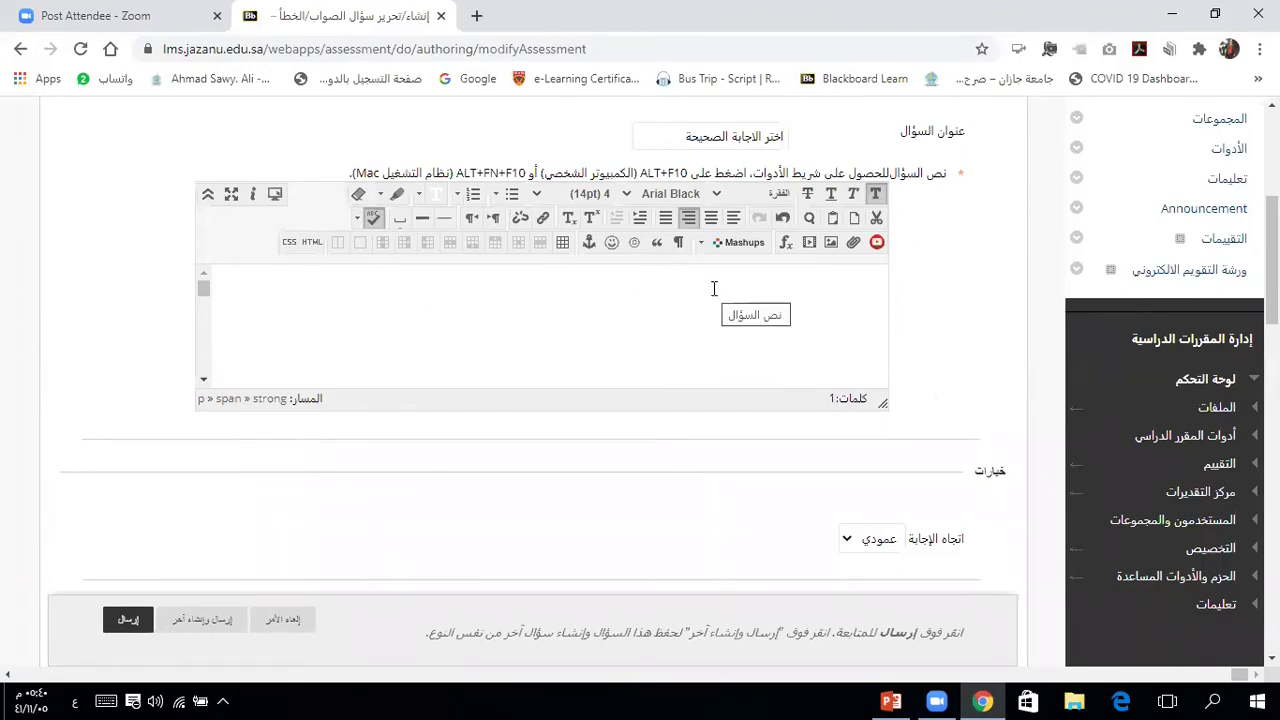
pyautogui.hotkey('ctrl', 'z')
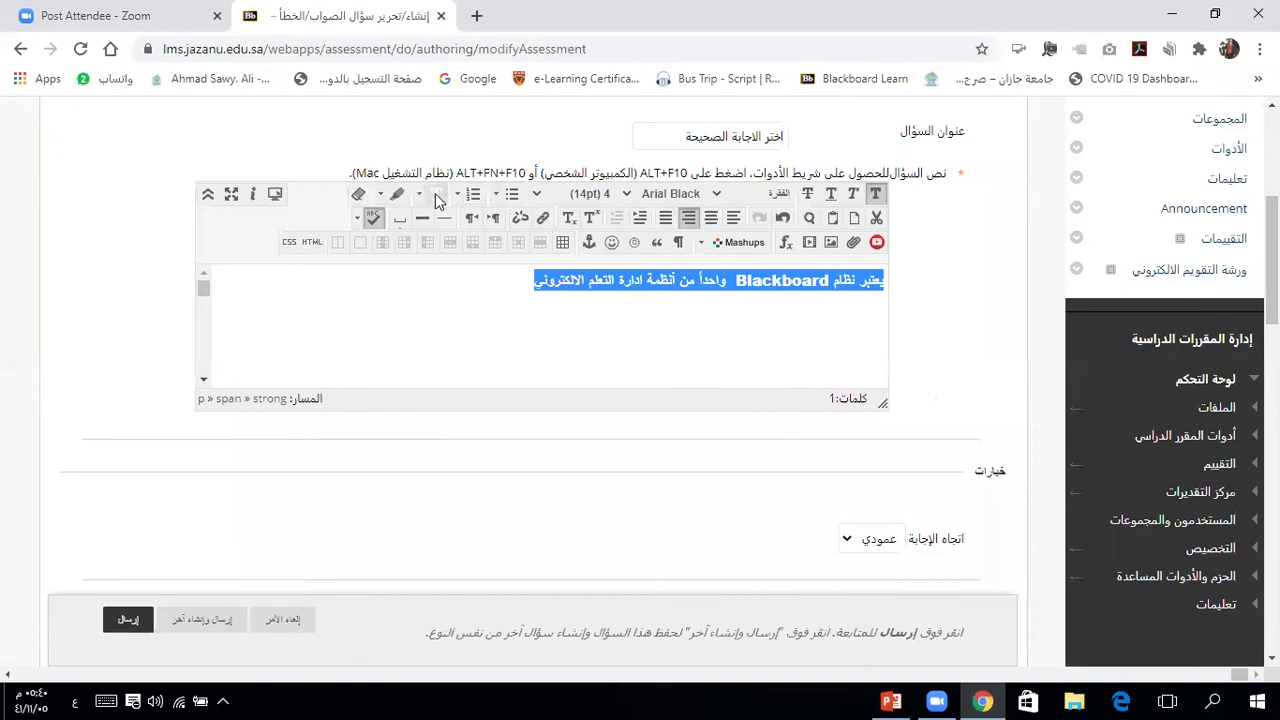
pyautogui.click(418, 193)
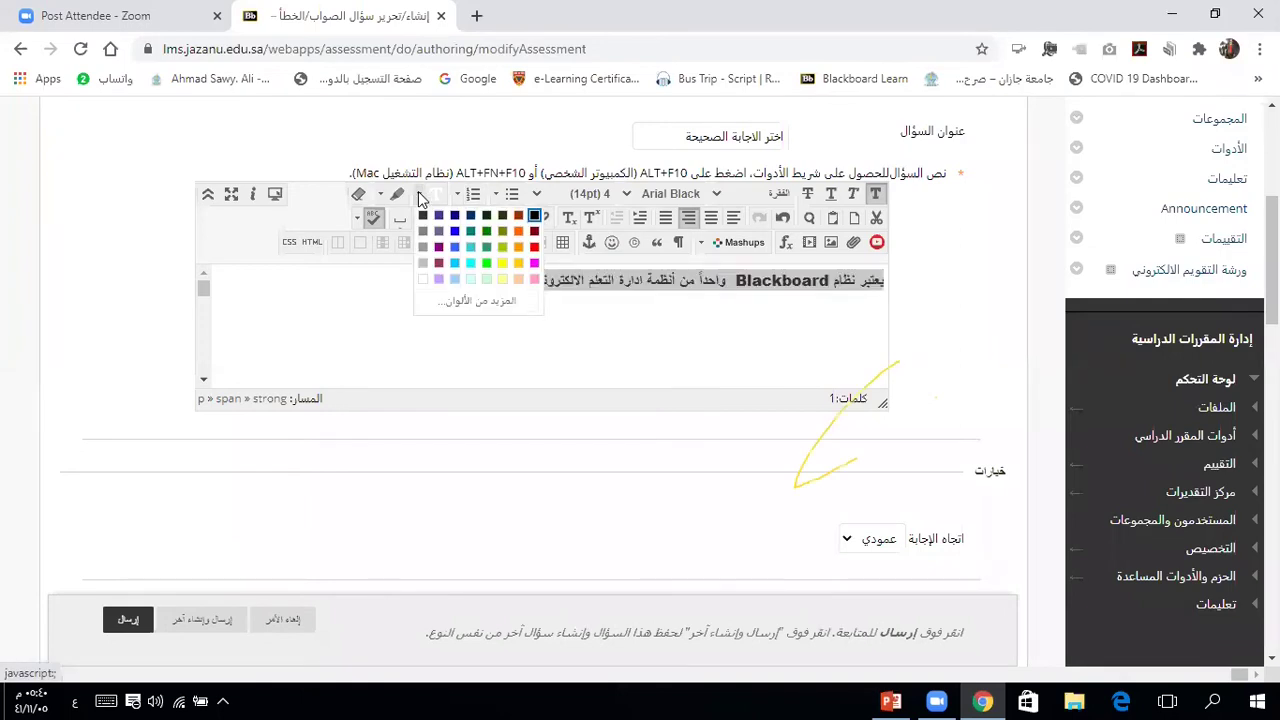
pyautogui.click(534, 247)
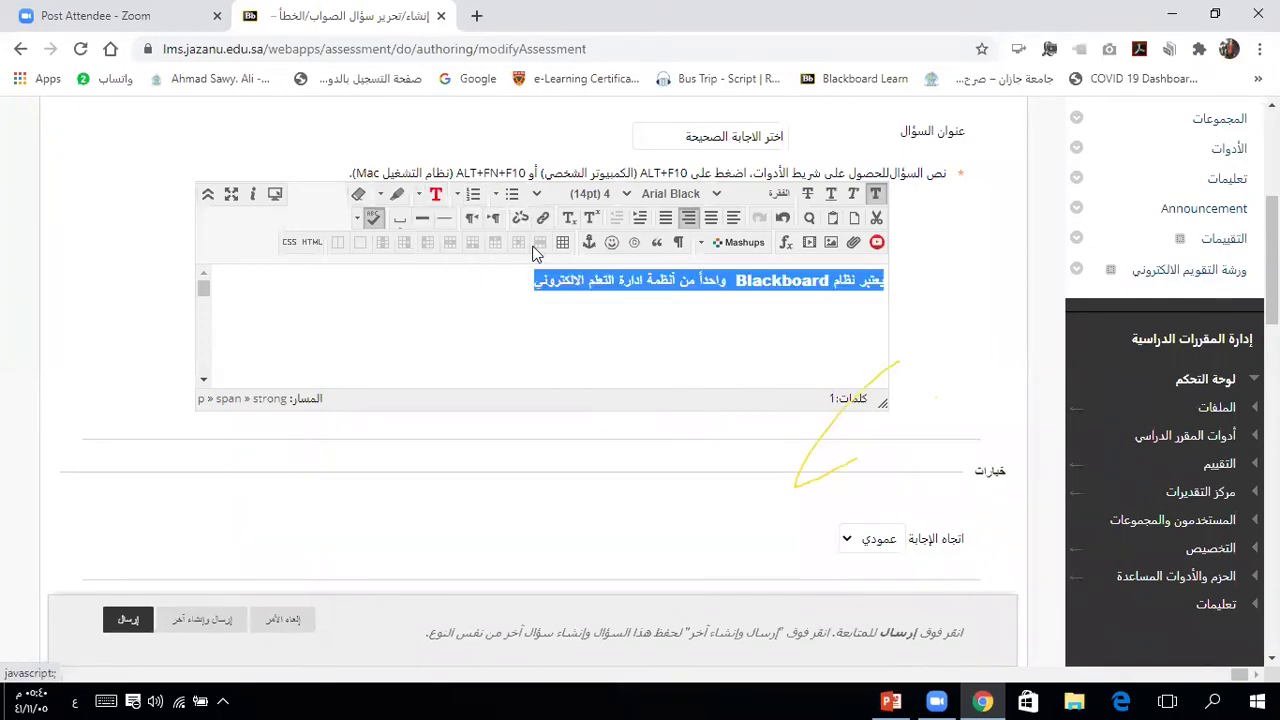
pyautogui.click(502, 303)
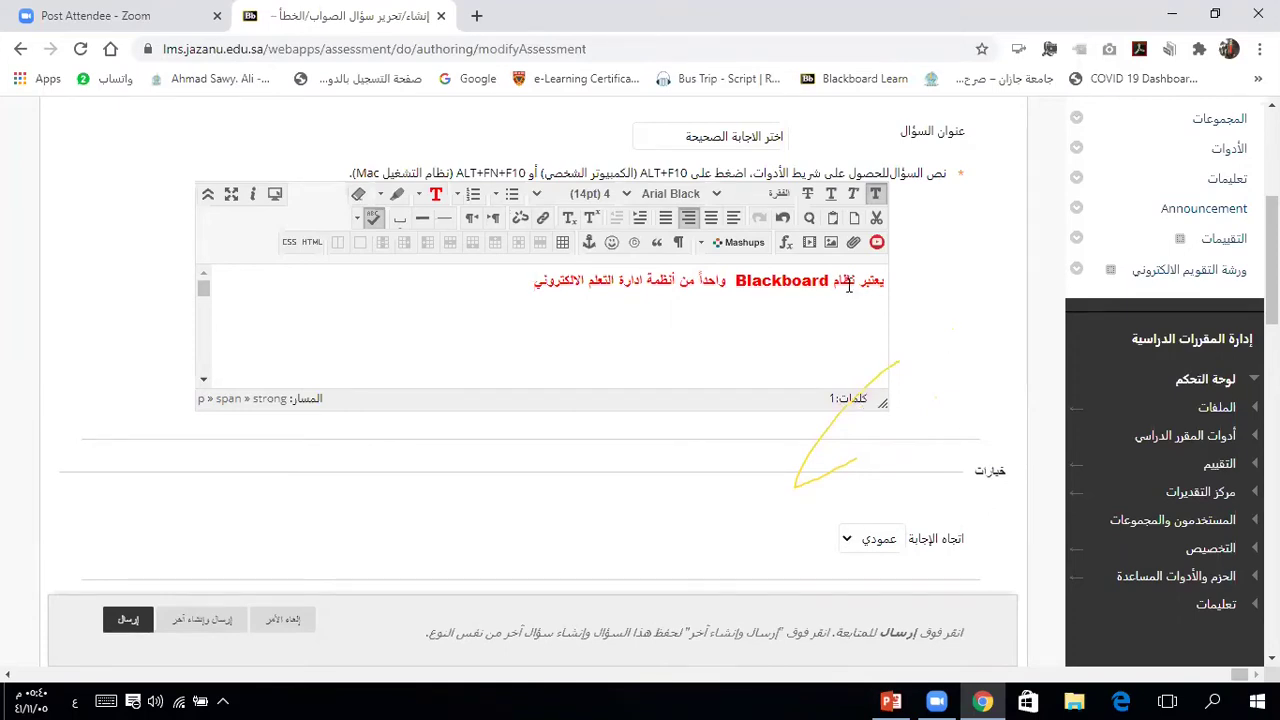
# Step: Keep answer orientation Vertical (عمودي) and mark True (صواب) as the correct answer
pyautogui.scroll(-1, 952, 342)
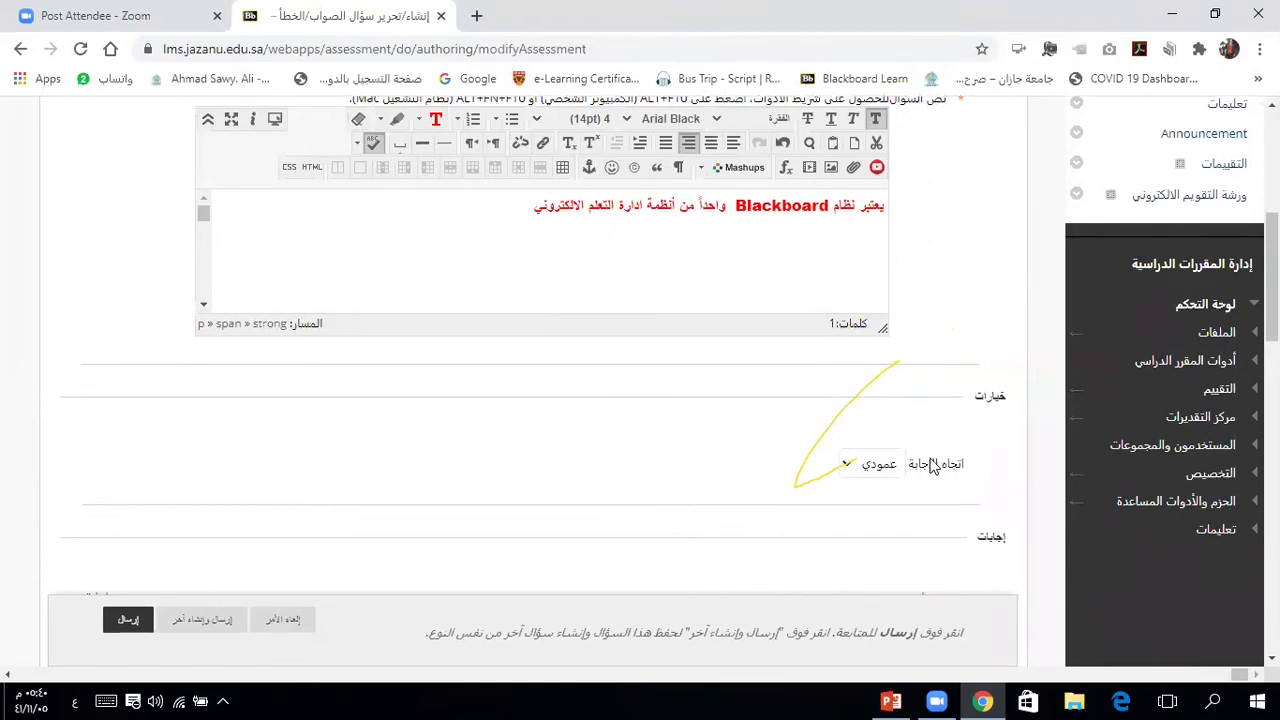
pyautogui.click(880, 468)
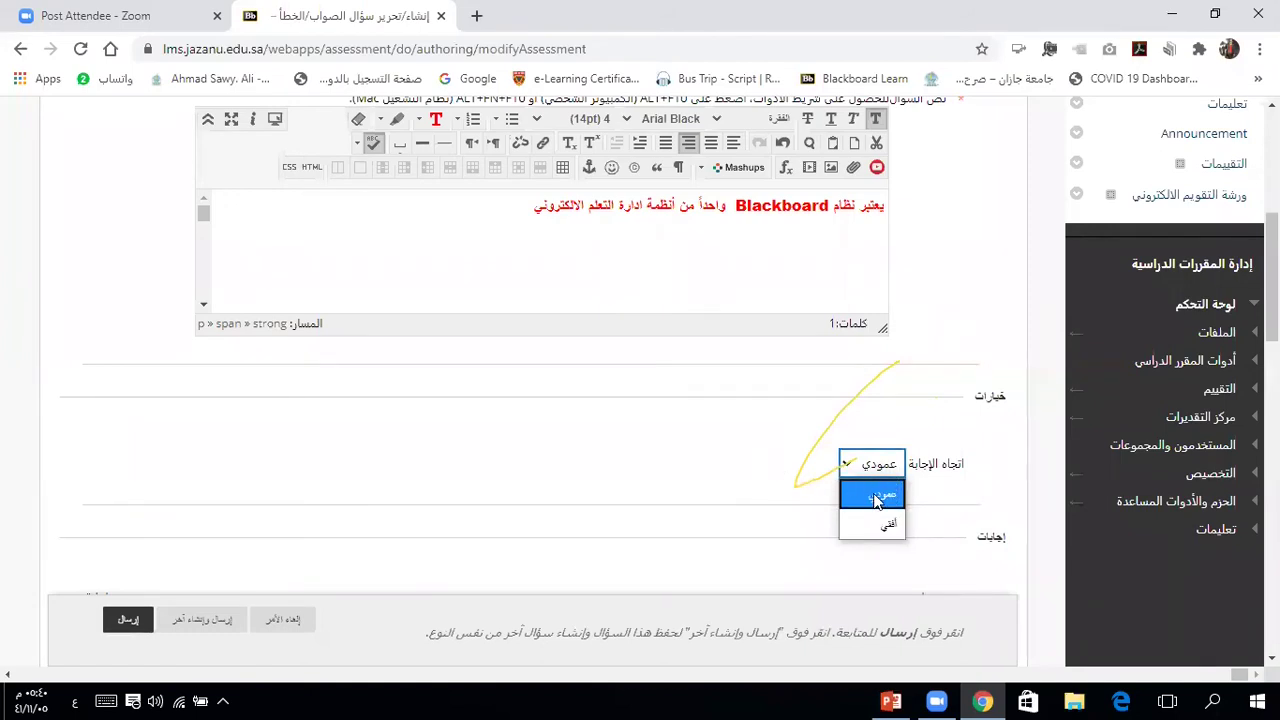
pyautogui.click(878, 495)
pyautogui.scroll(-1, 967, 481)
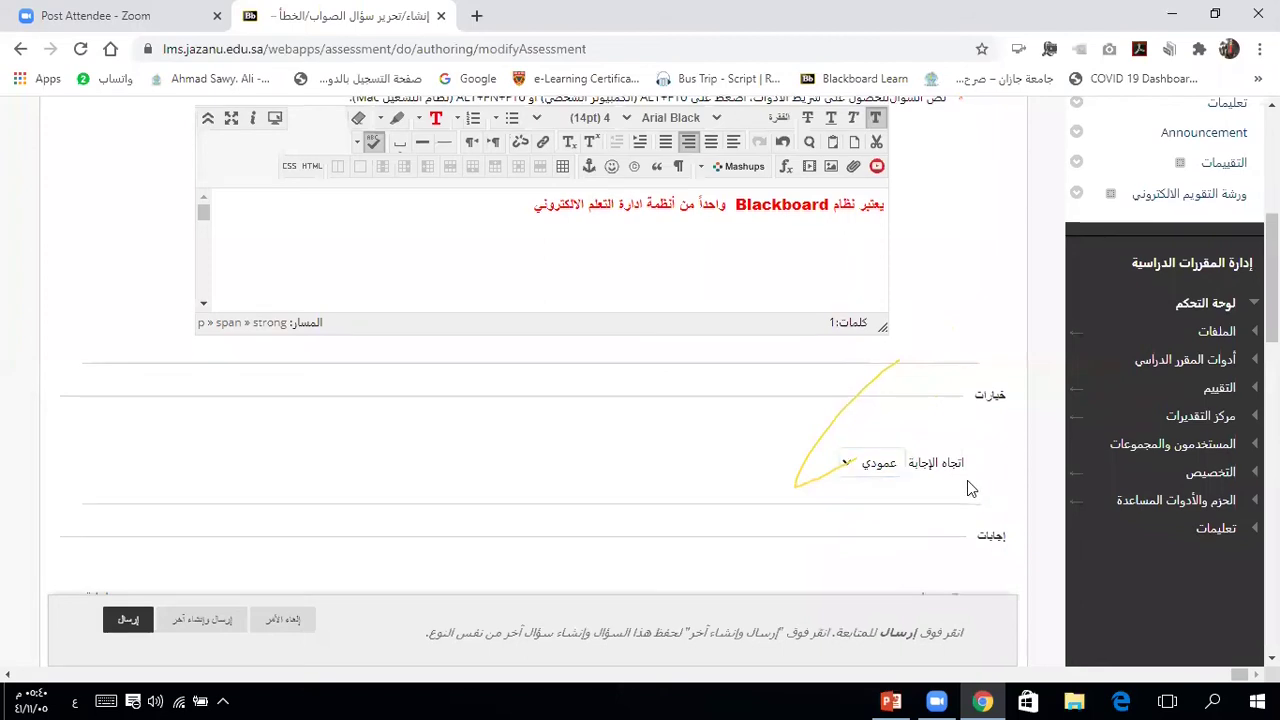
pyautogui.scroll(-1, 967, 481)
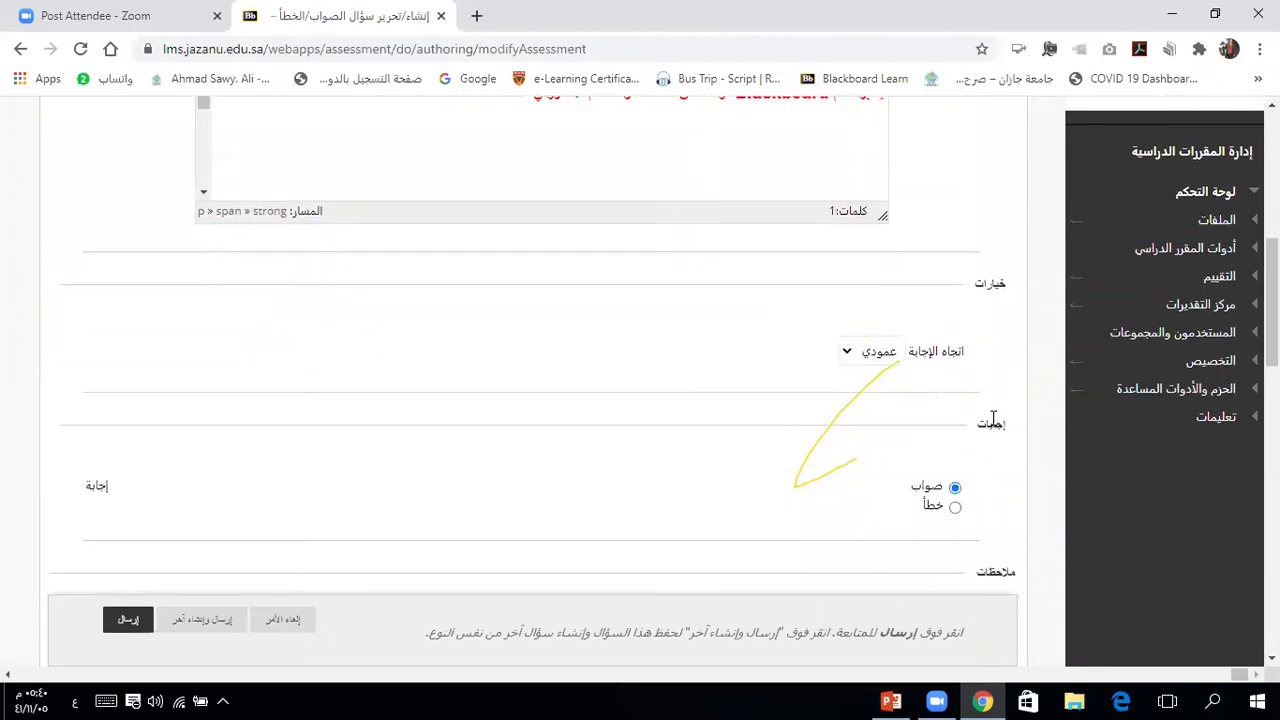
pyautogui.click(955, 508)
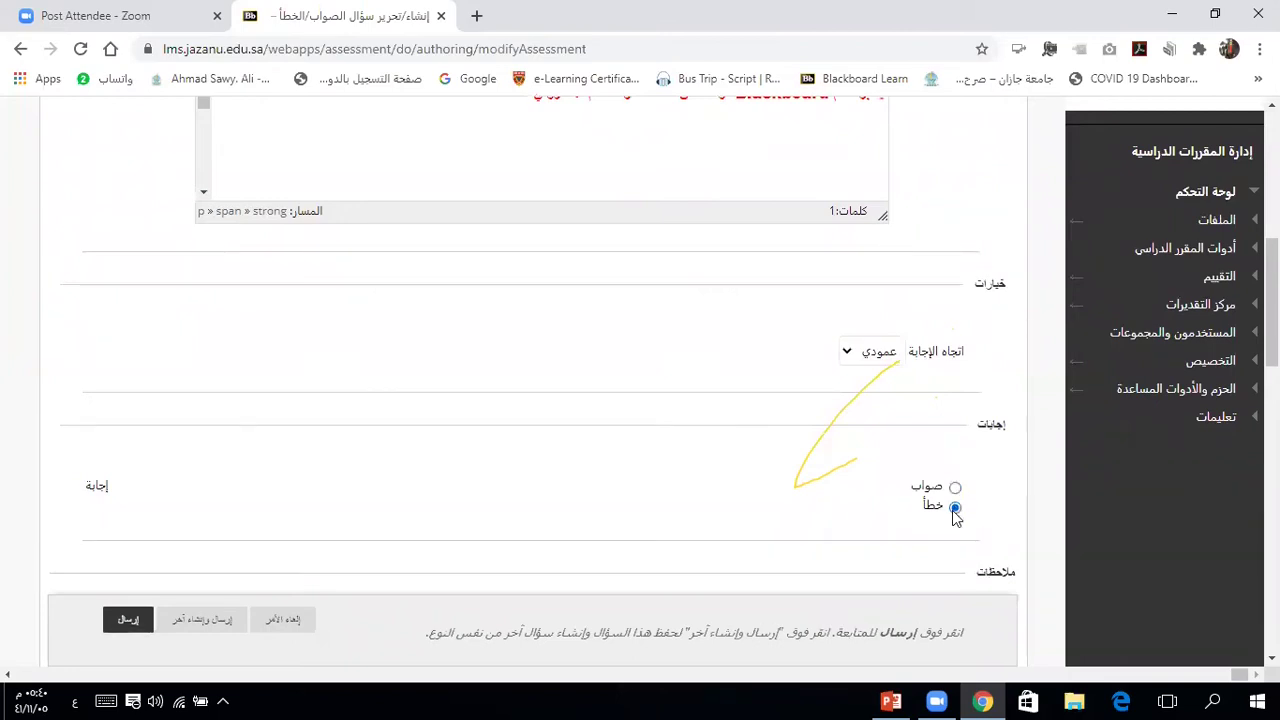
pyautogui.click(955, 487)
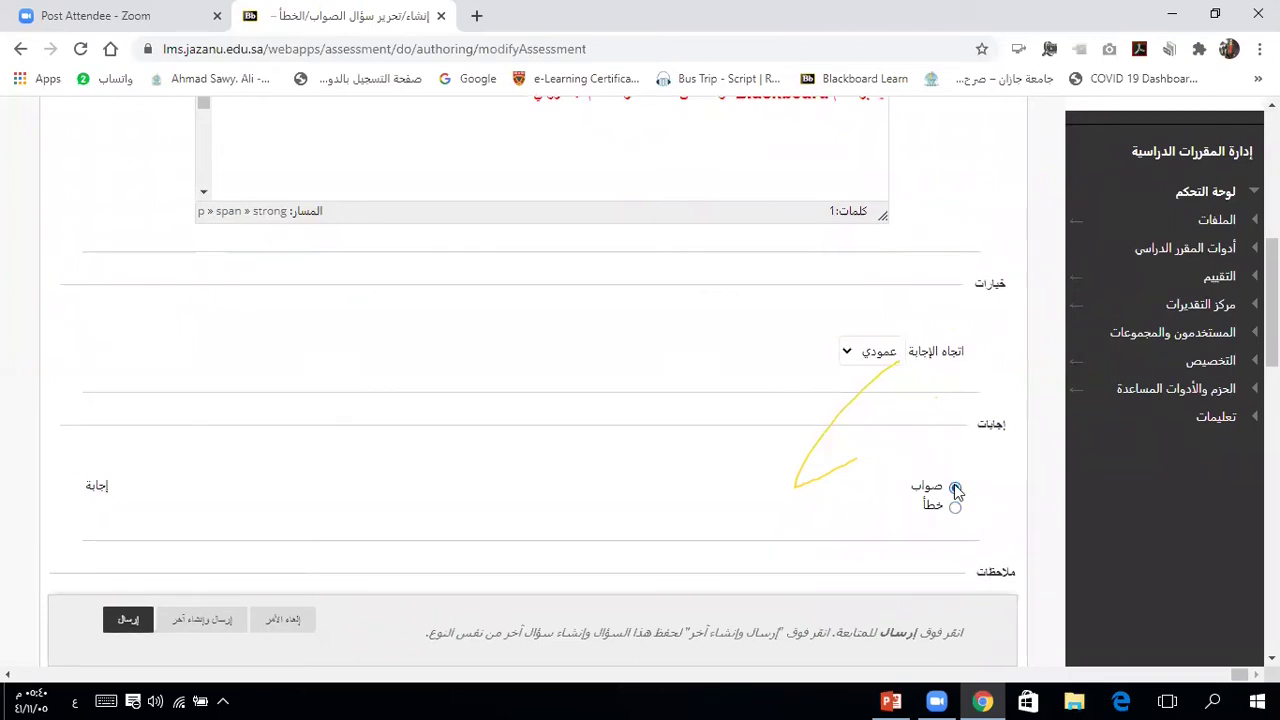
pyautogui.scroll(-1, 988, 505)
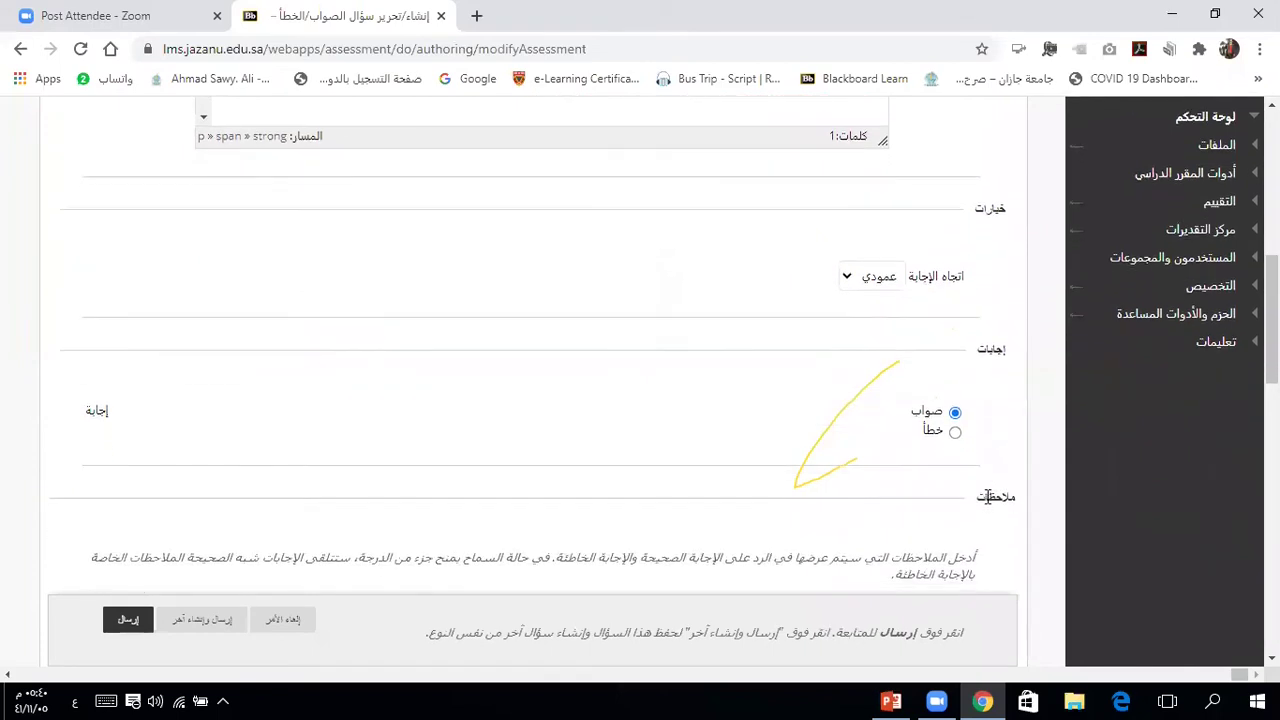
pyautogui.scroll(-2, 988, 497)
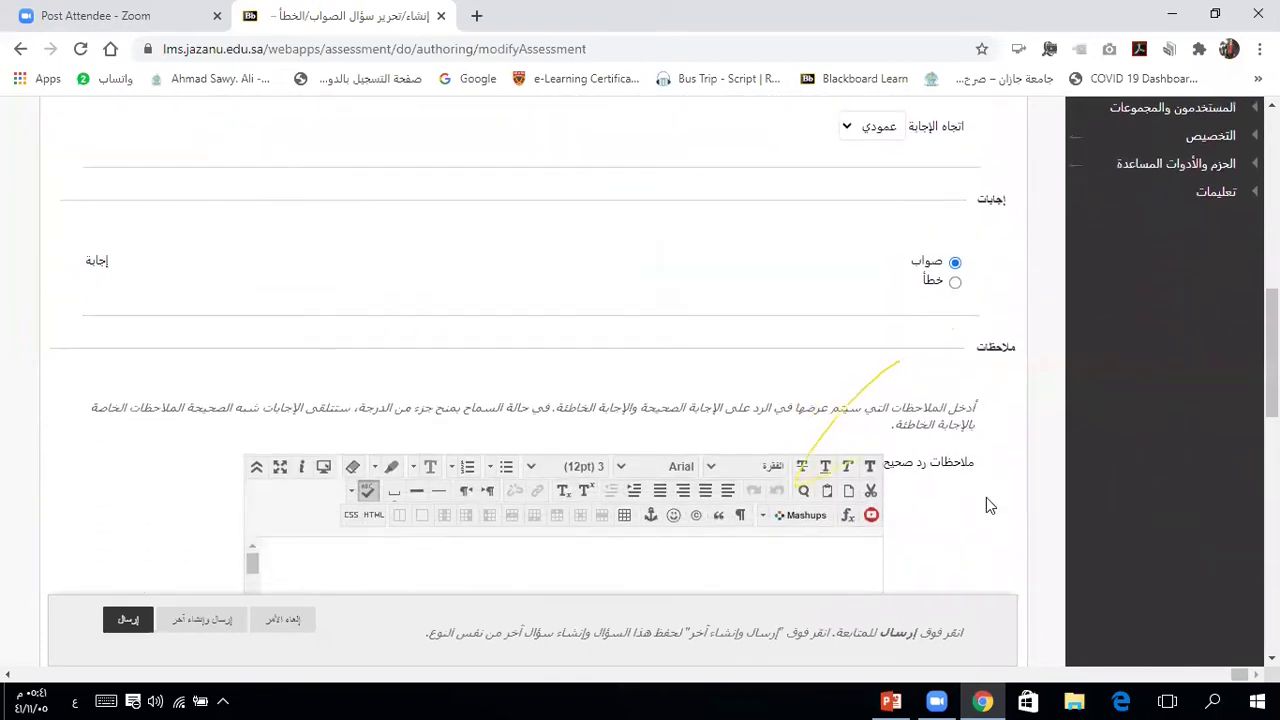
pyautogui.scroll(-2, 986, 497)
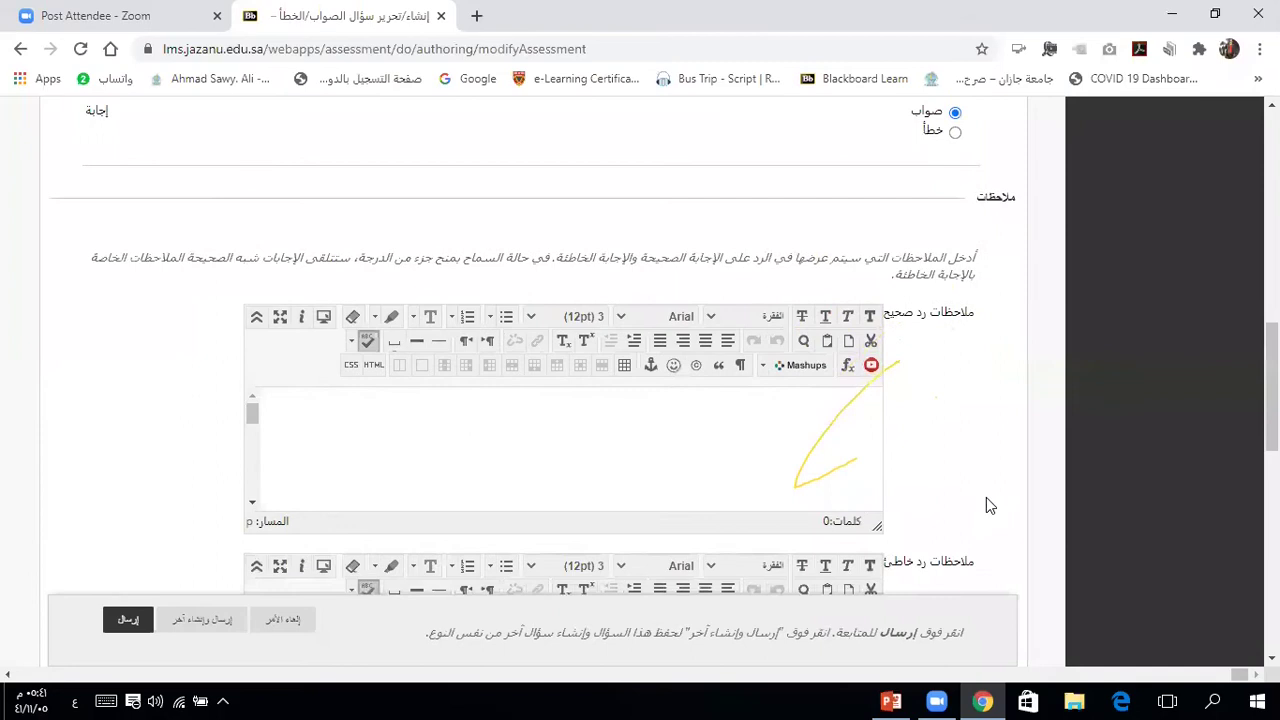
pyautogui.scroll(-1, 986, 497)
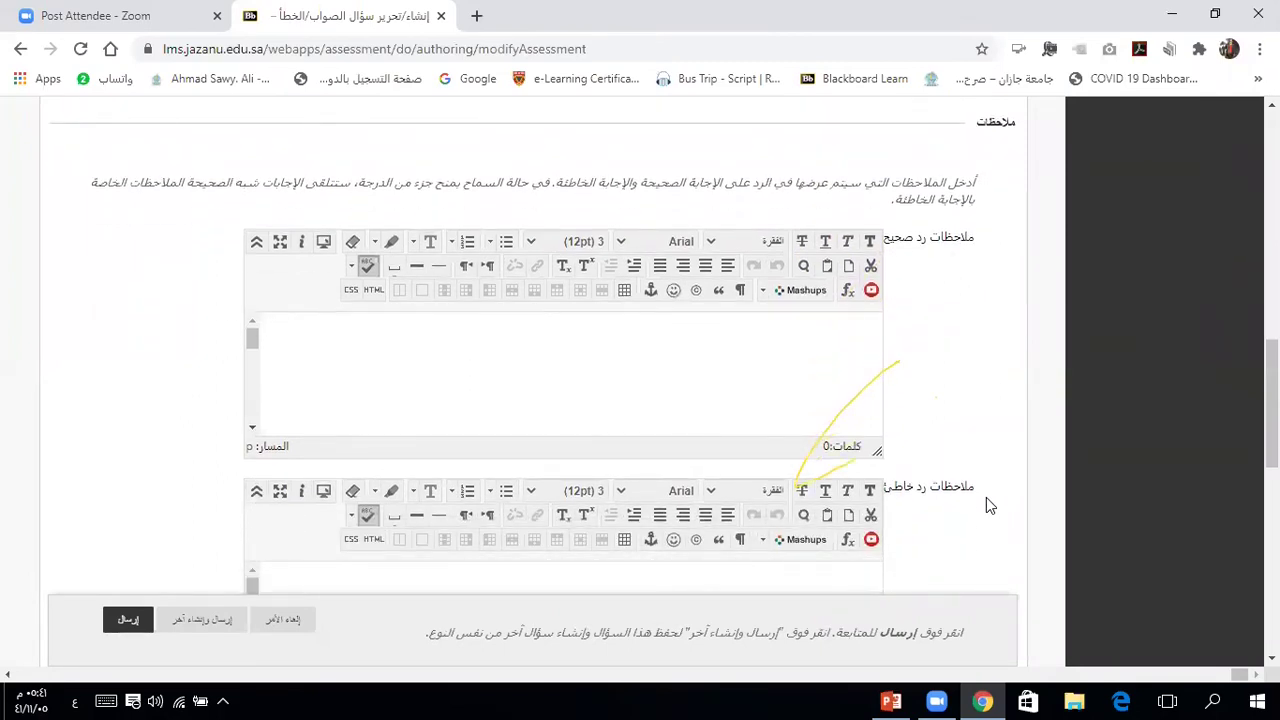
pyautogui.click(779, 328)
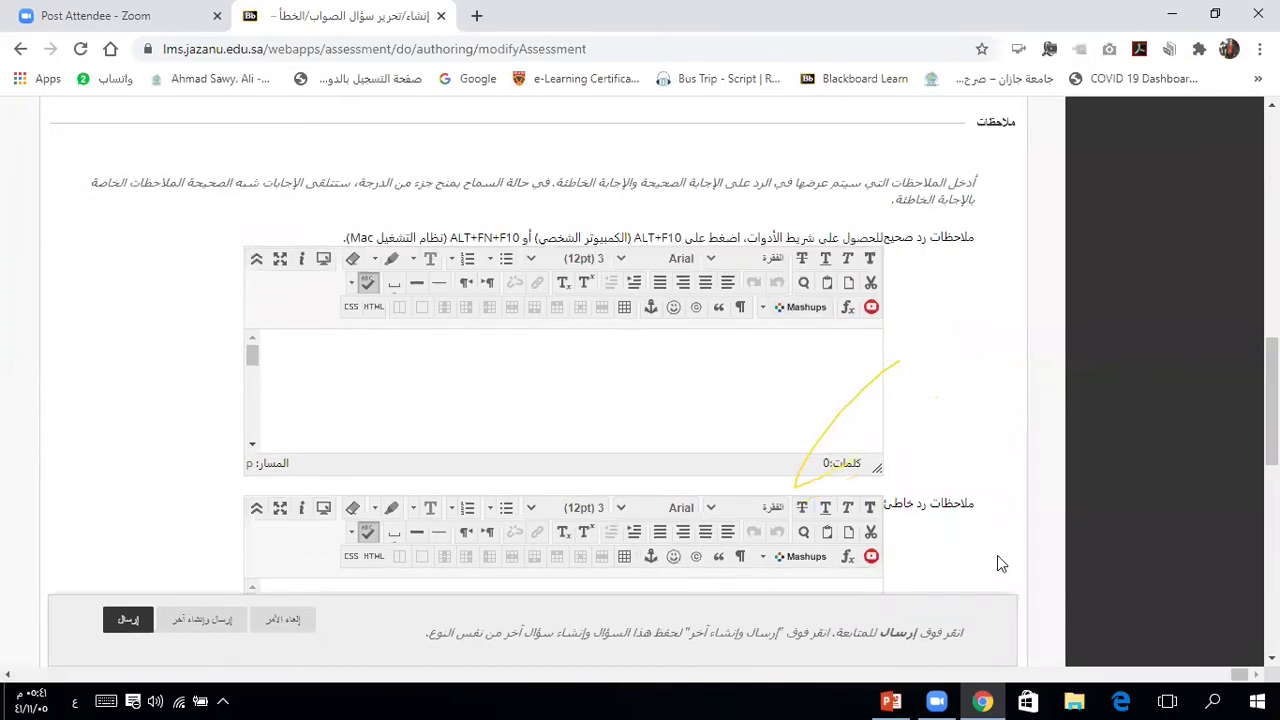
pyautogui.scroll(-2, 997, 555)
pyautogui.click(759, 459)
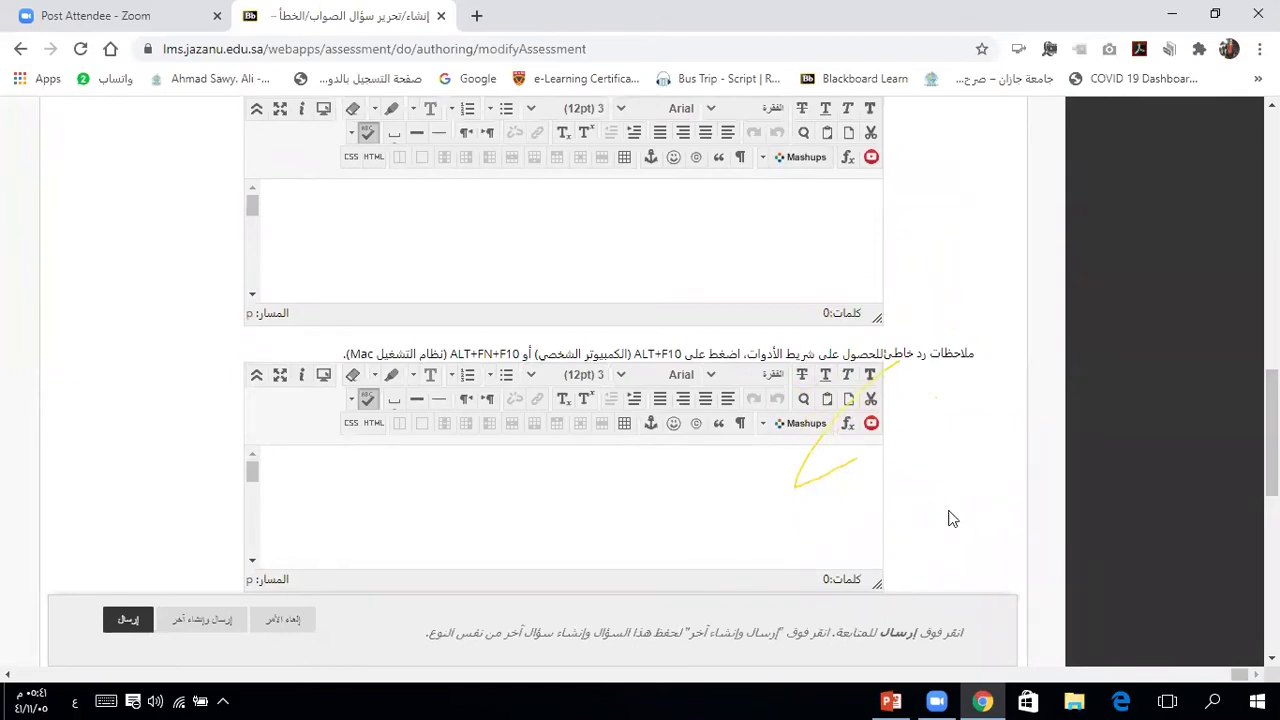
pyautogui.scroll(3, 952, 518)
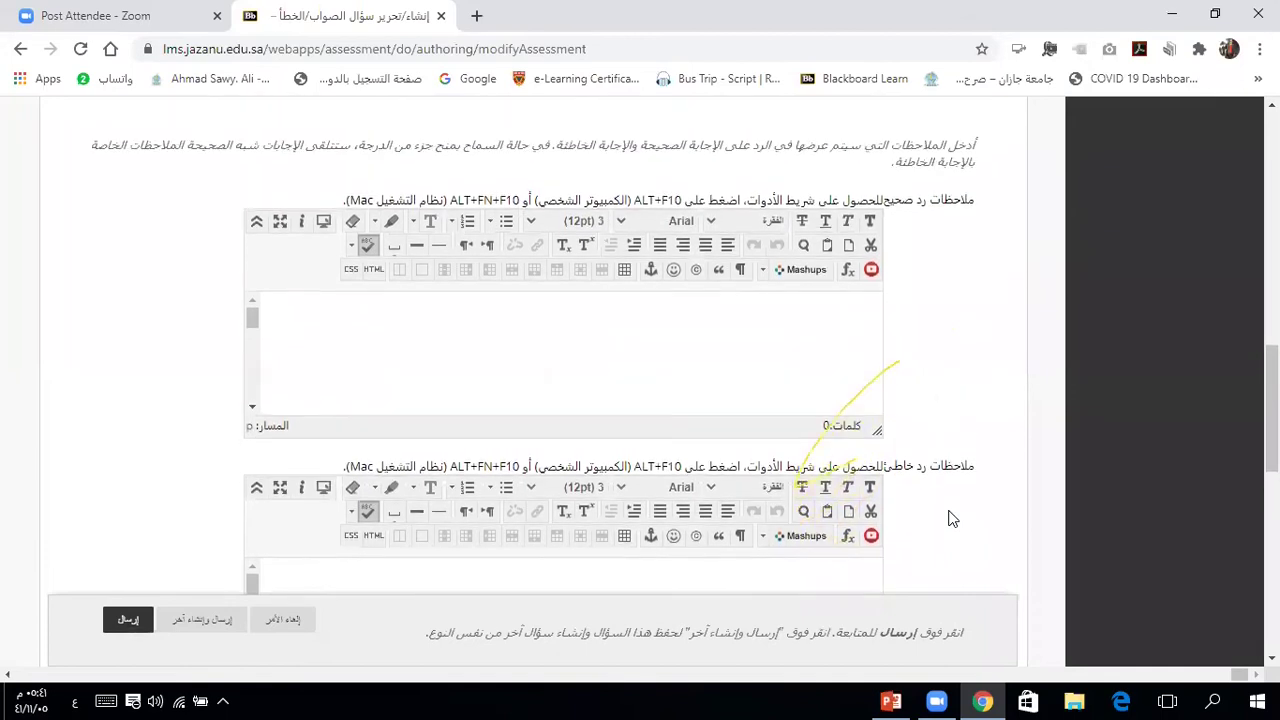
pyautogui.scroll(2, 952, 518)
pyautogui.scroll(-5, 952, 518)
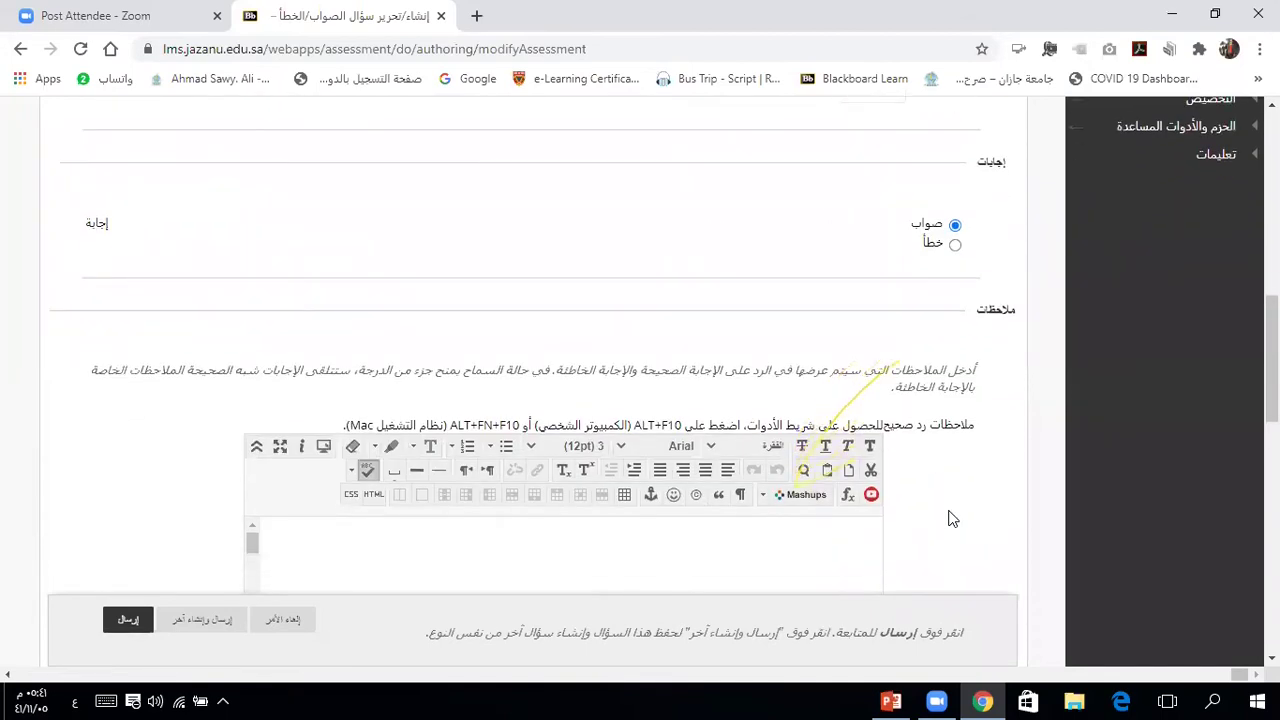
pyautogui.scroll(-1, 952, 518)
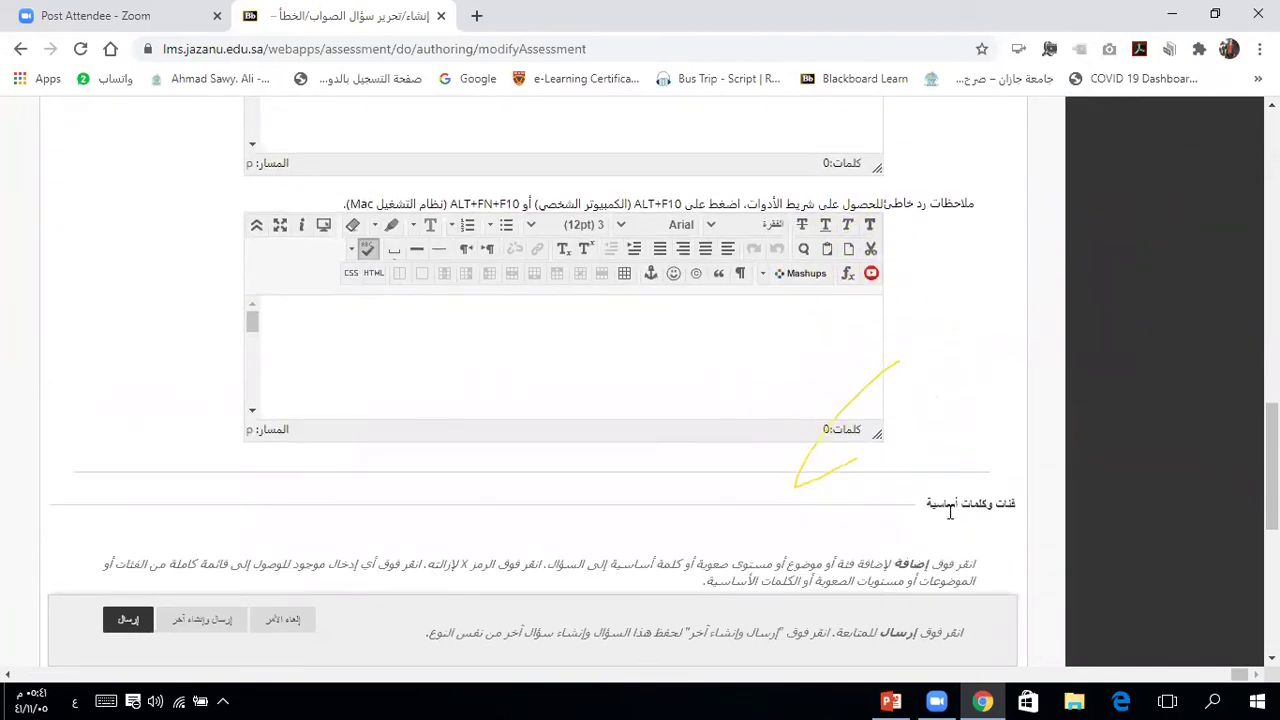
pyautogui.scroll(1, 950, 512)
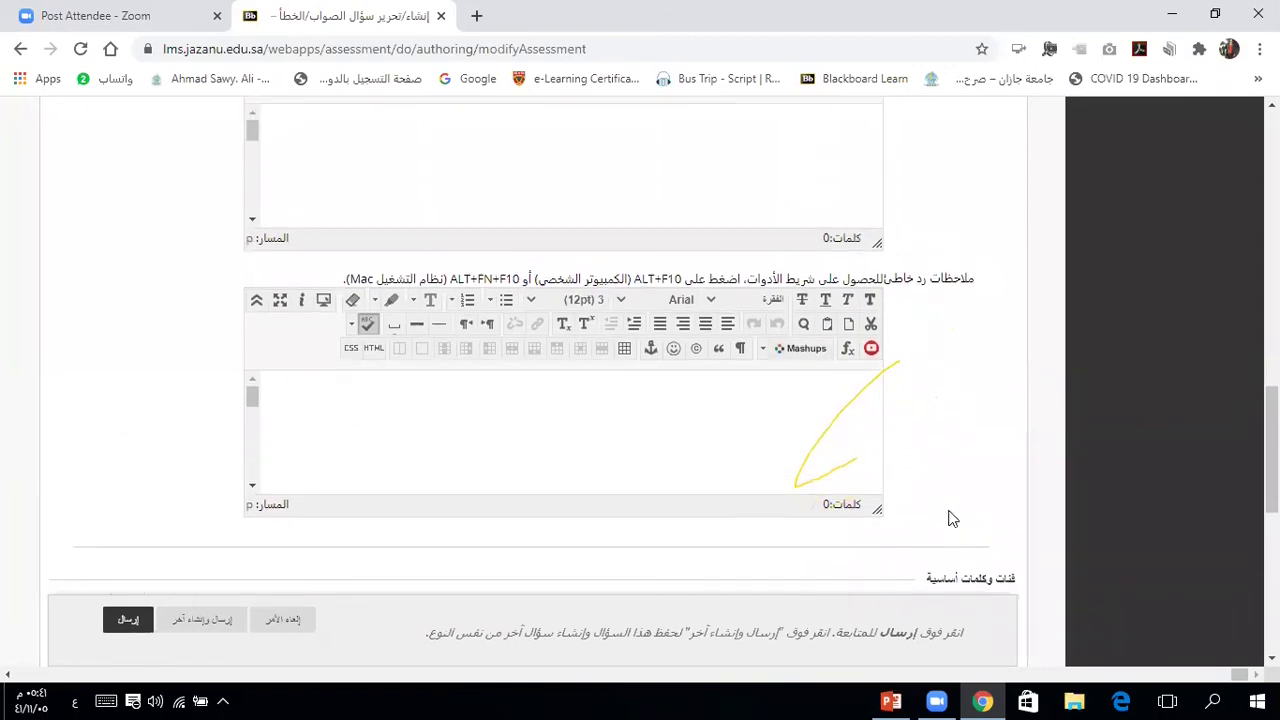
pyautogui.scroll(1, 952, 518)
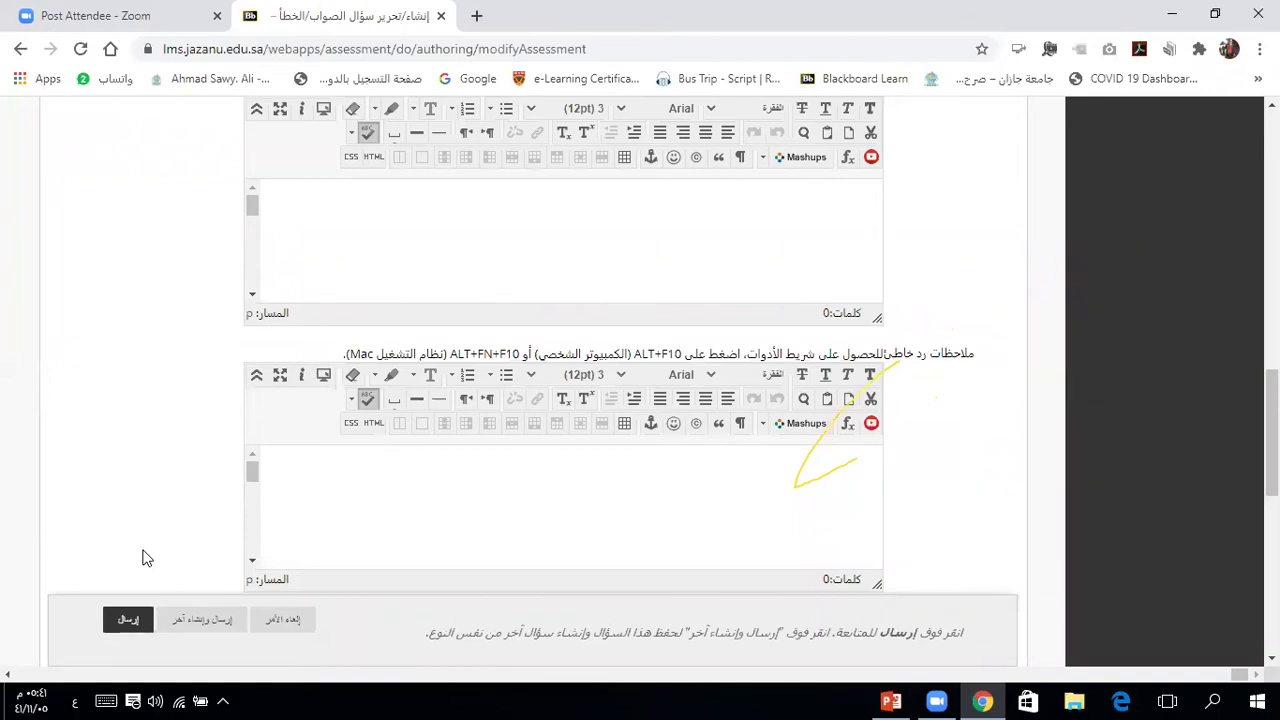
pyautogui.click(203, 626)
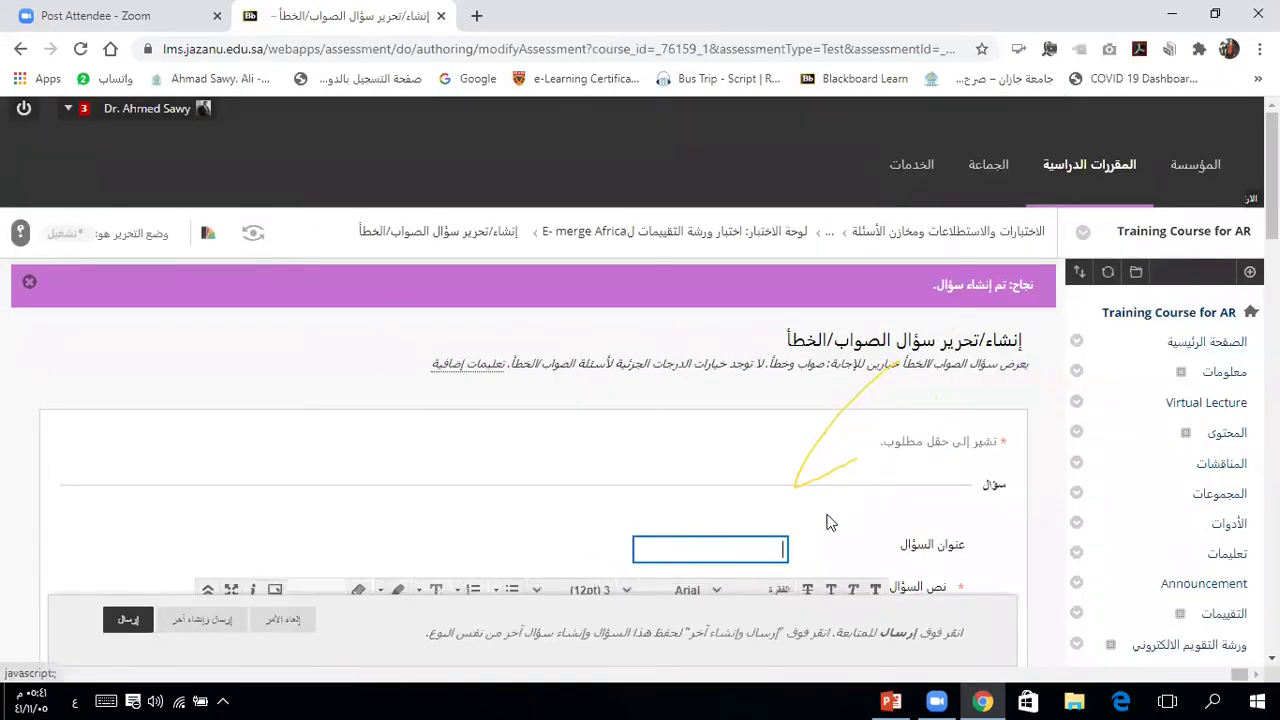
# Step: Enter the question text 'الصوم في رمضان سنة وليس فرضا', fixing a mistyped letter
pyautogui.click(1004, 544)
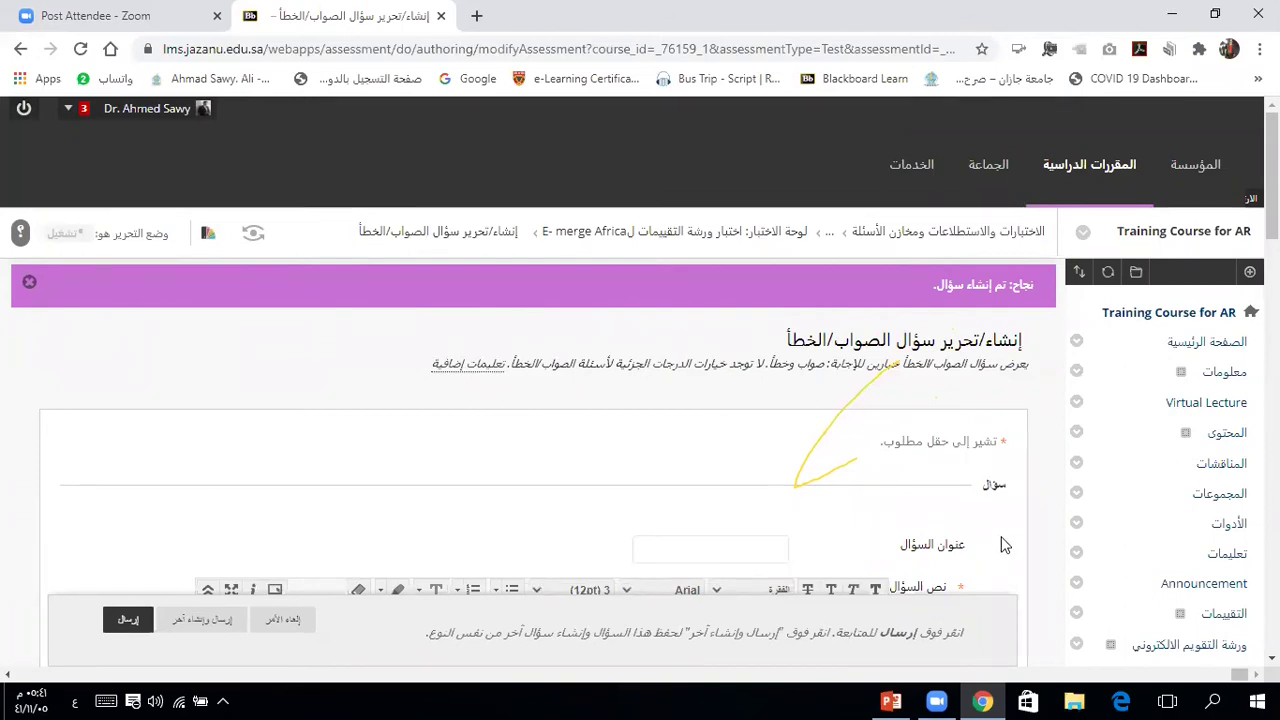
pyautogui.scroll(-2, 1004, 544)
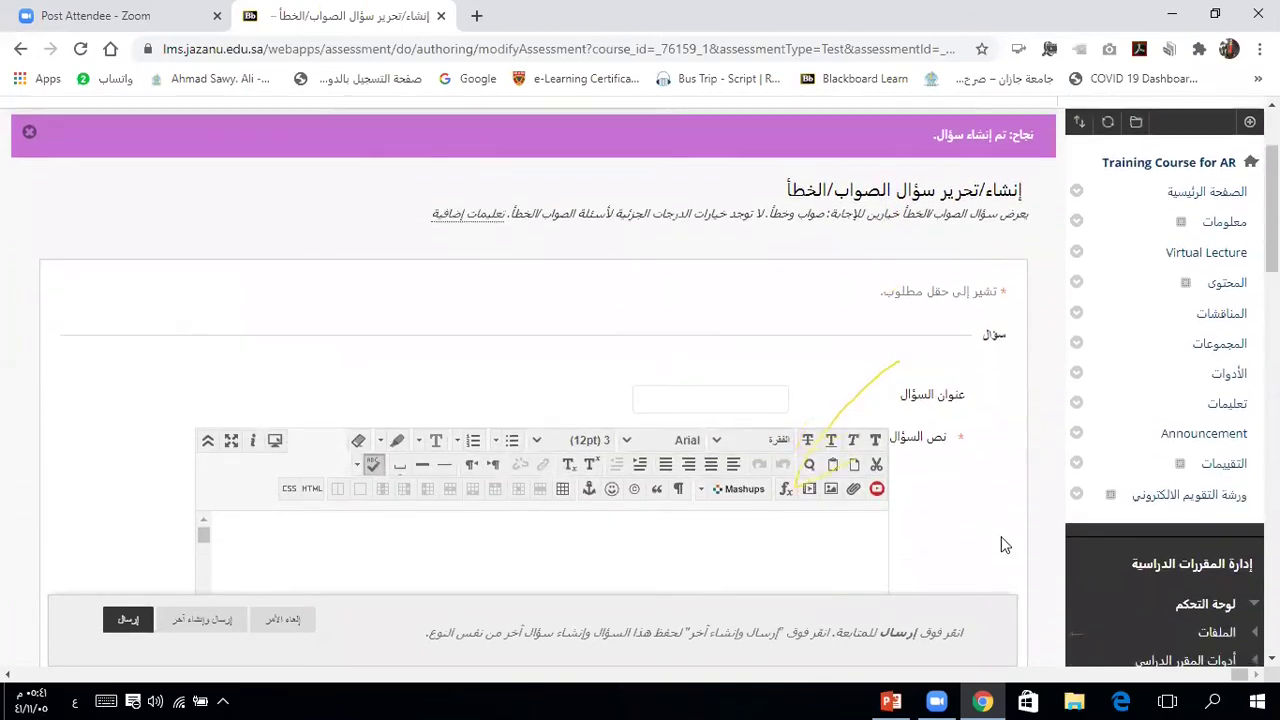
pyautogui.click(858, 540)
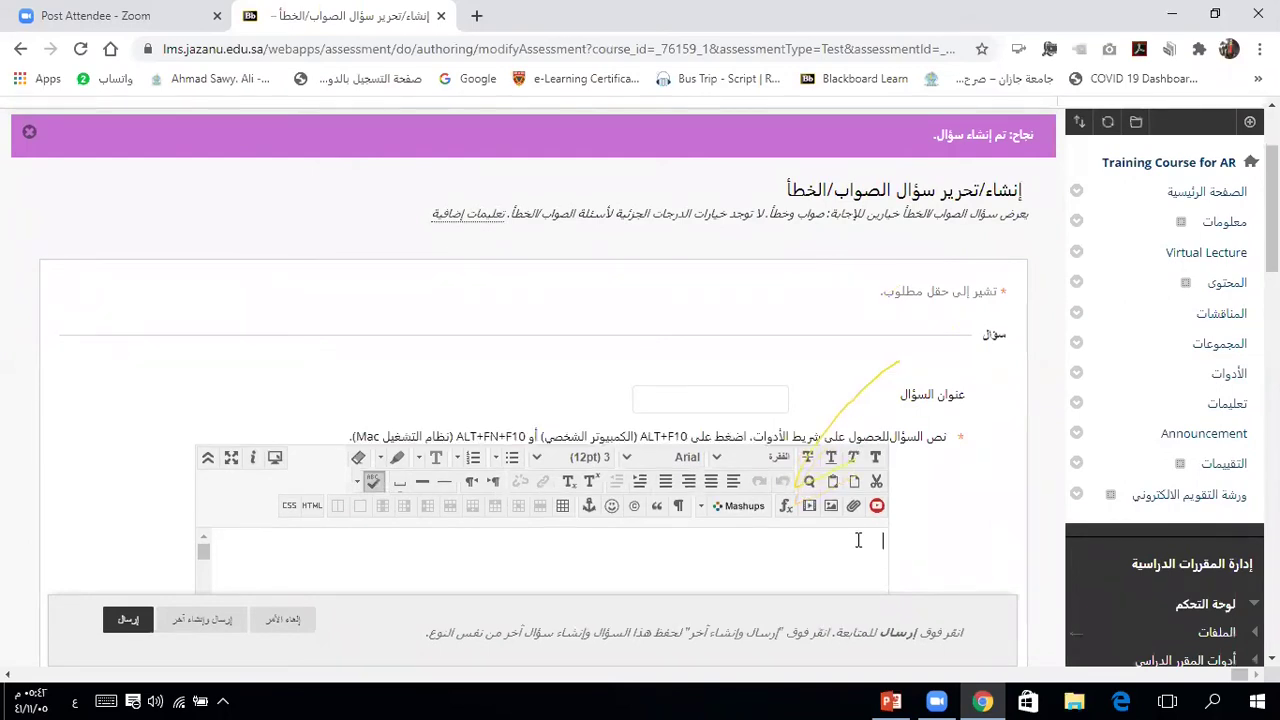
pyautogui.write('الص')
pyautogui.write('واب')
pyautogui.press('BackSpace')
pyautogui.write('م في رمضان')
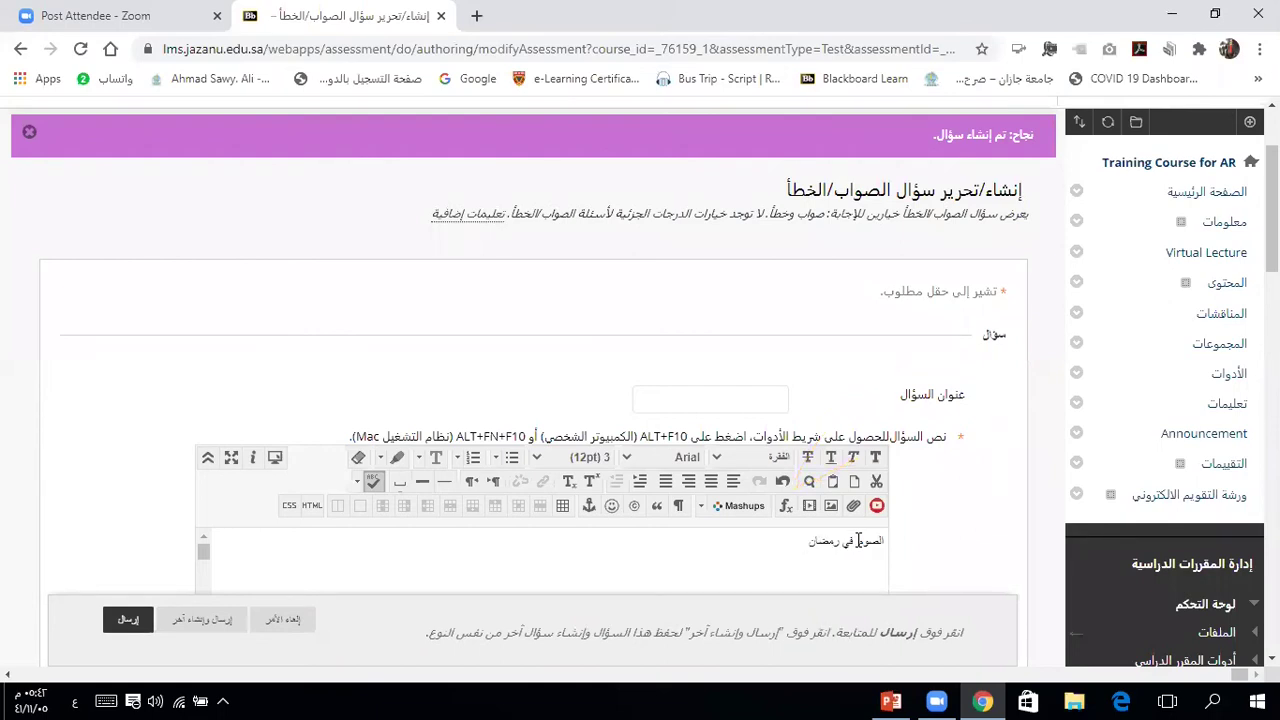
pyautogui.write(' سنة وليس فرضا')
# Step: Mark False (خطأ) as the question's correct answer
pyautogui.scroll(-1, 965, 541)
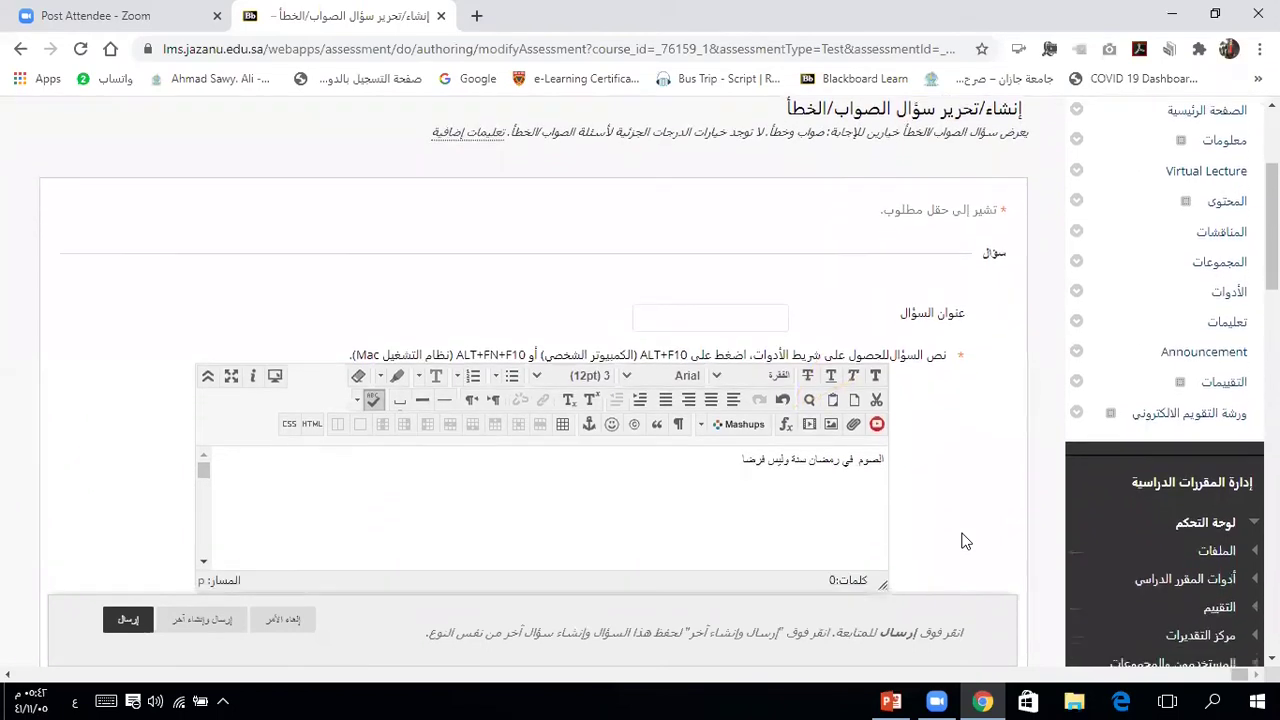
pyautogui.scroll(-3, 965, 541)
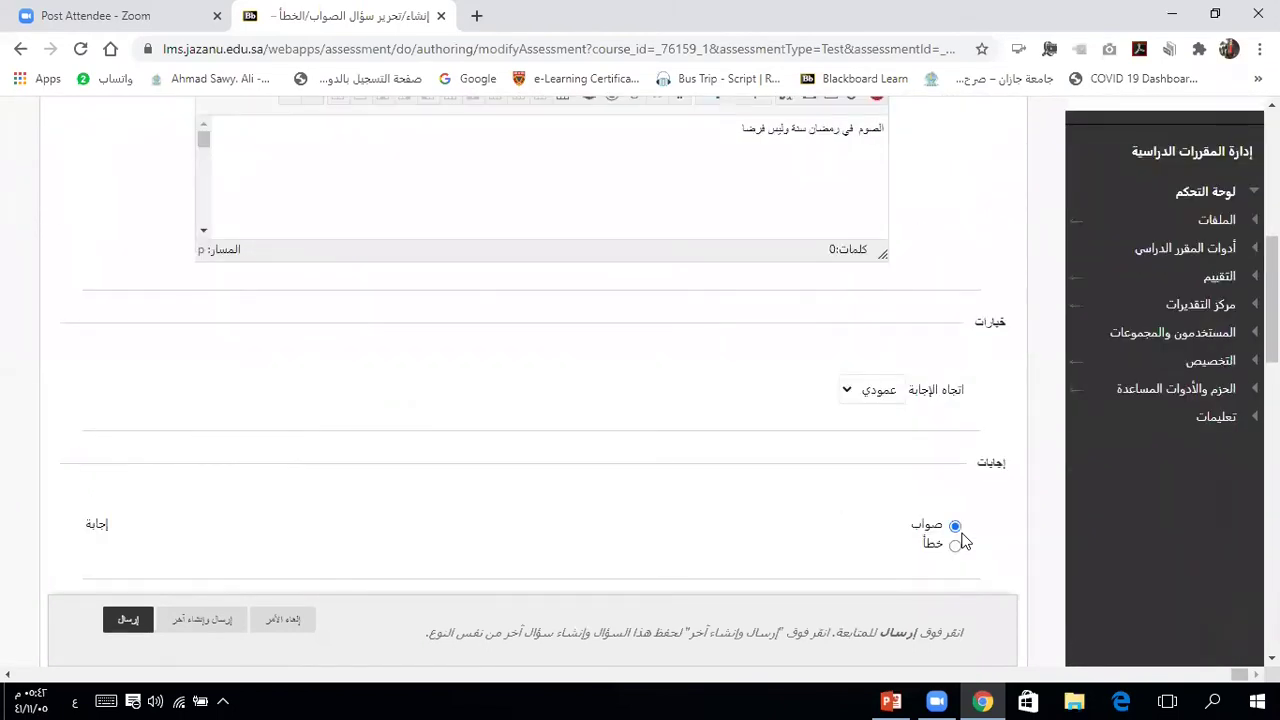
pyautogui.scroll(-1, 962, 535)
pyautogui.click(955, 433)
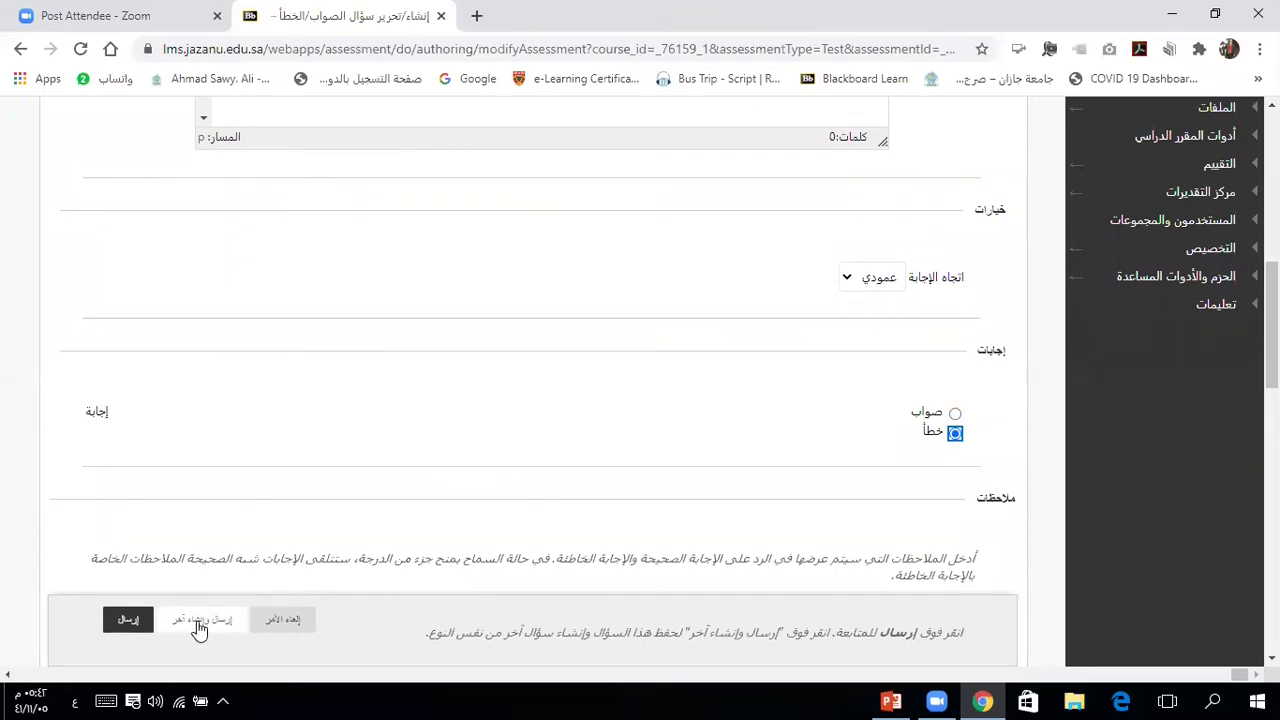
# Step: Submit the question and review both 10-point questions on the Test Canvas
pyautogui.click(128, 621)
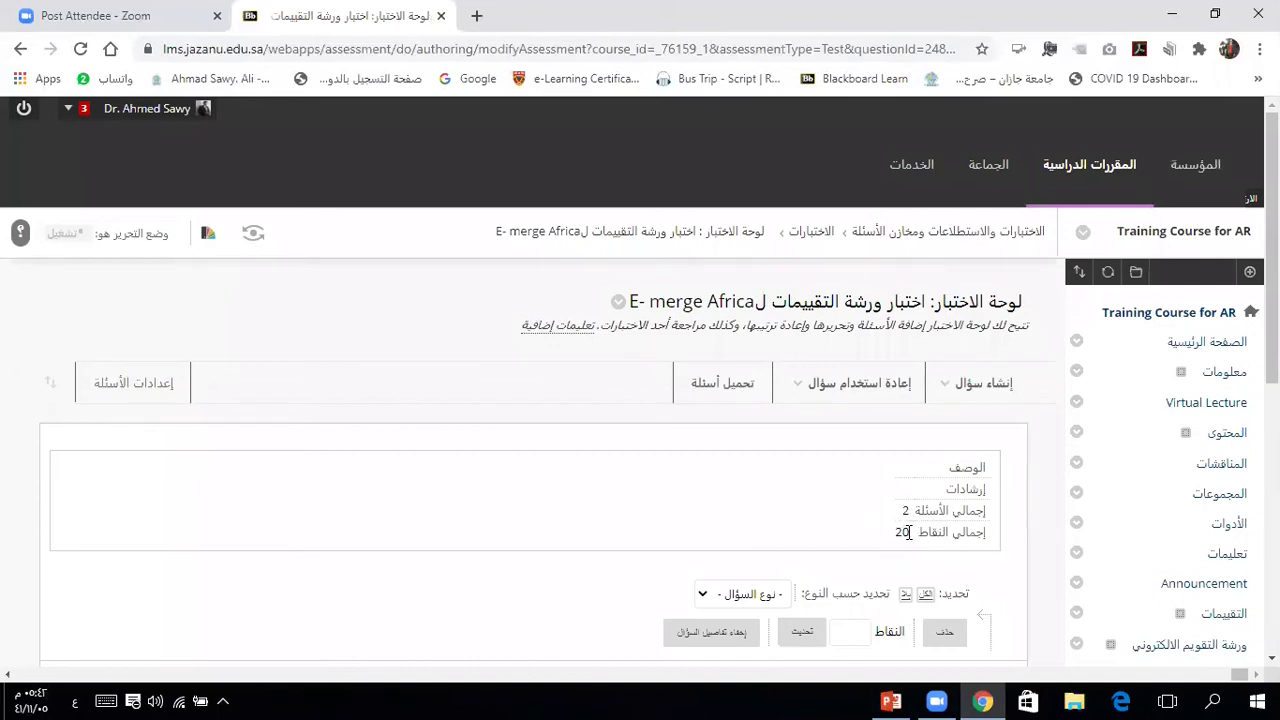
pyautogui.scroll(-3, 1040, 556)
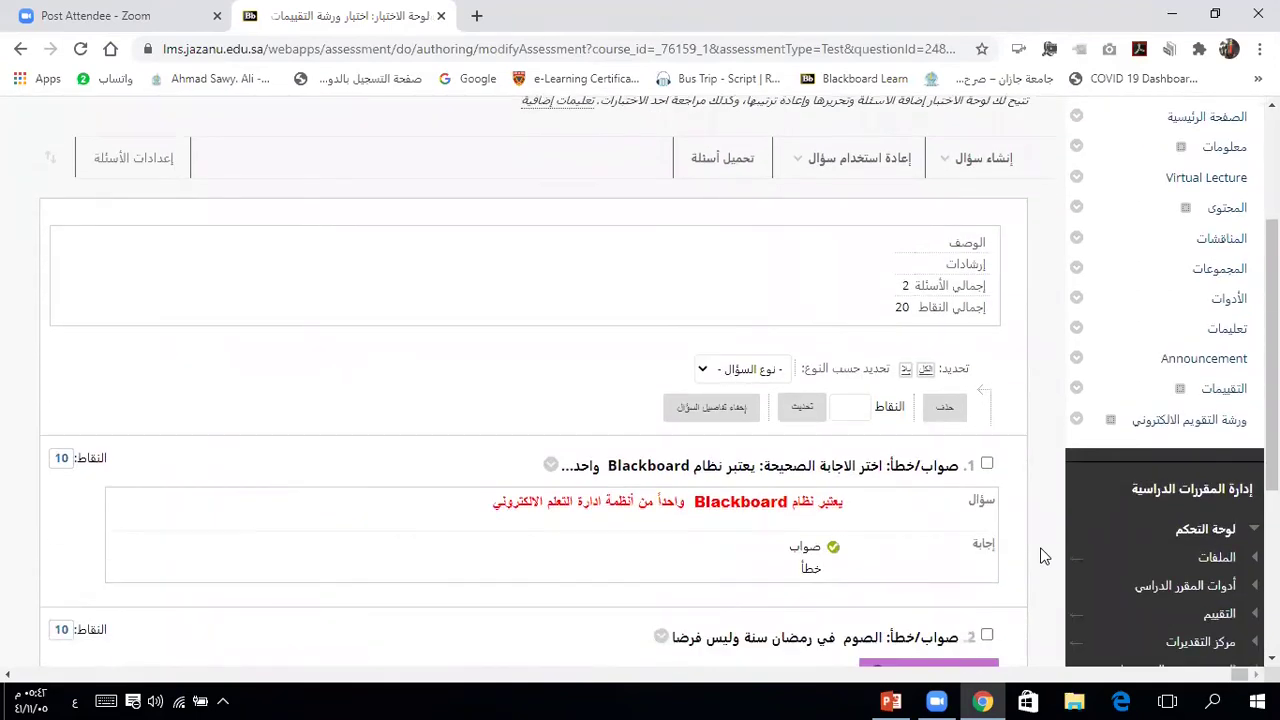
pyautogui.scroll(-2, 1040, 556)
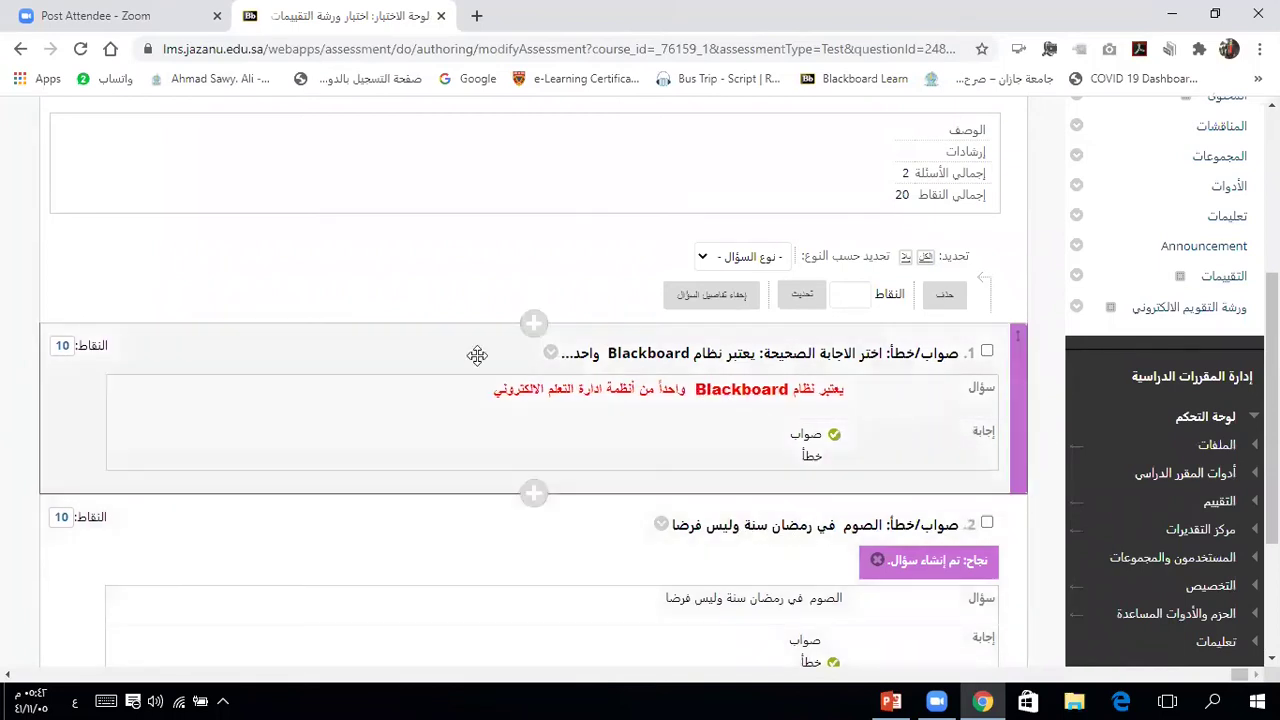
# Step: Change questions 1 and 2 from 10 points to 1 point each
pyautogui.click(62, 345)
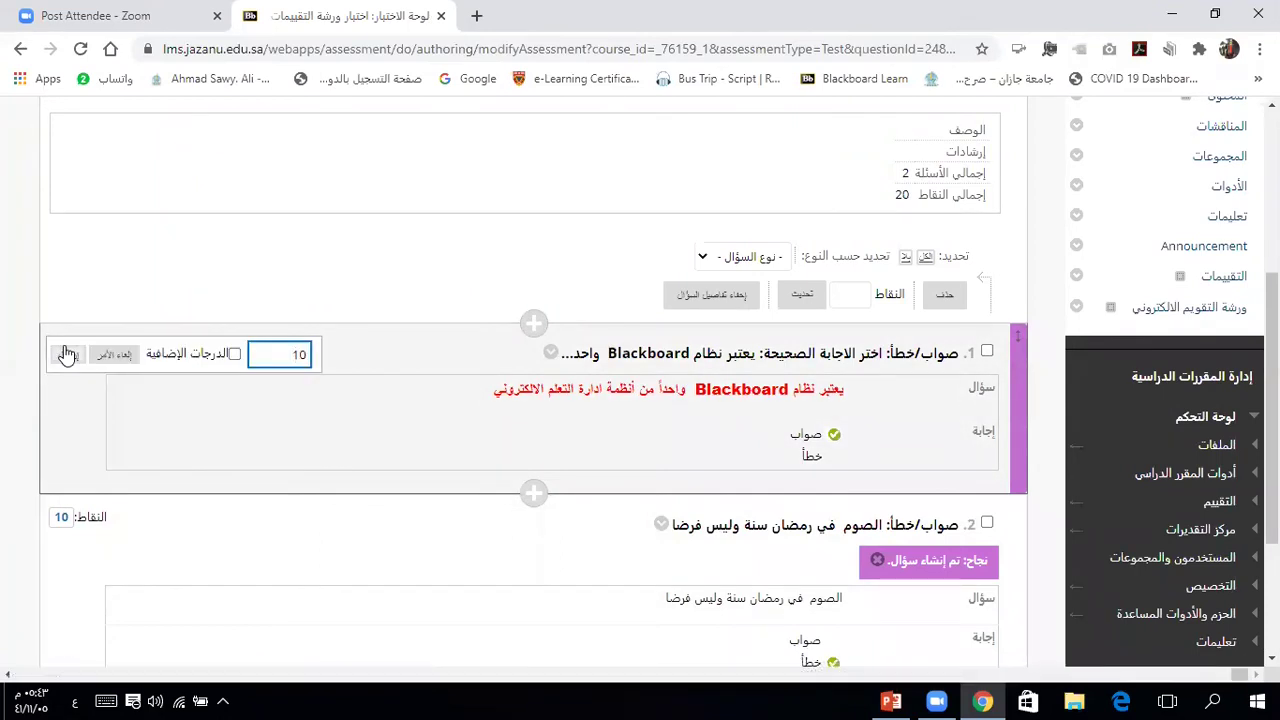
pyautogui.doubleClick(299, 355)
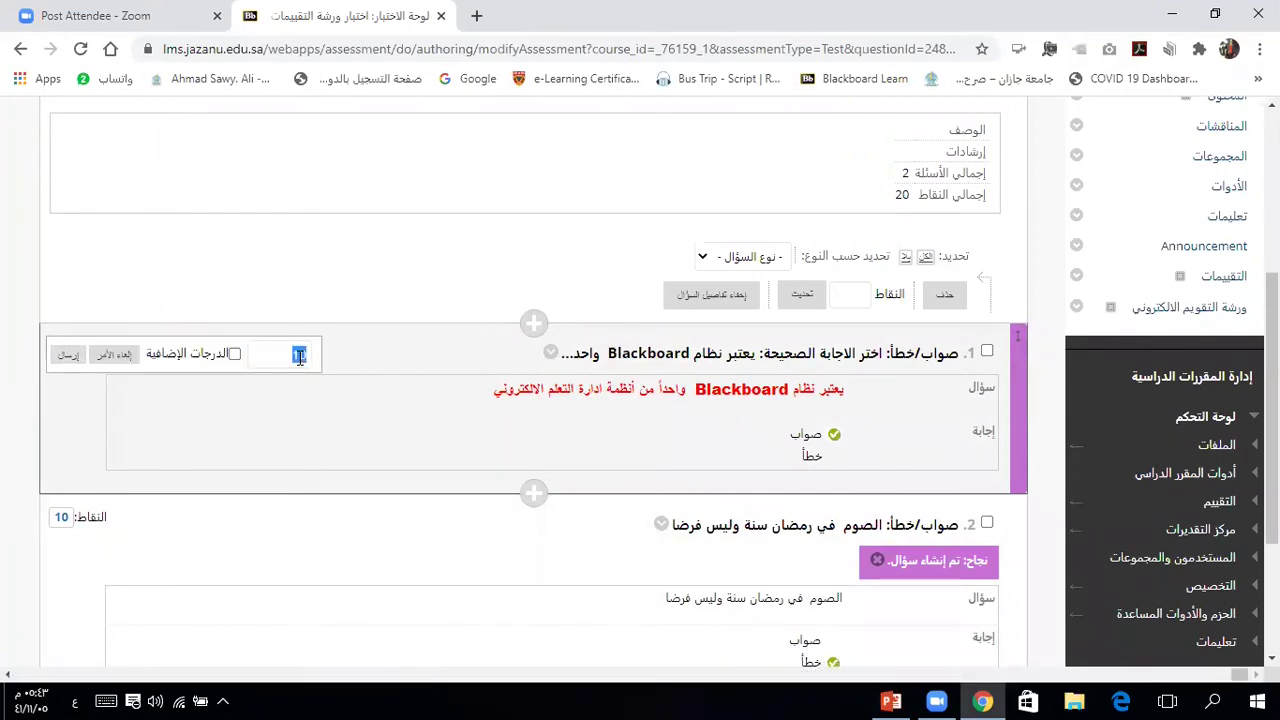
pyautogui.press('BackSpace')
pyautogui.write('1')
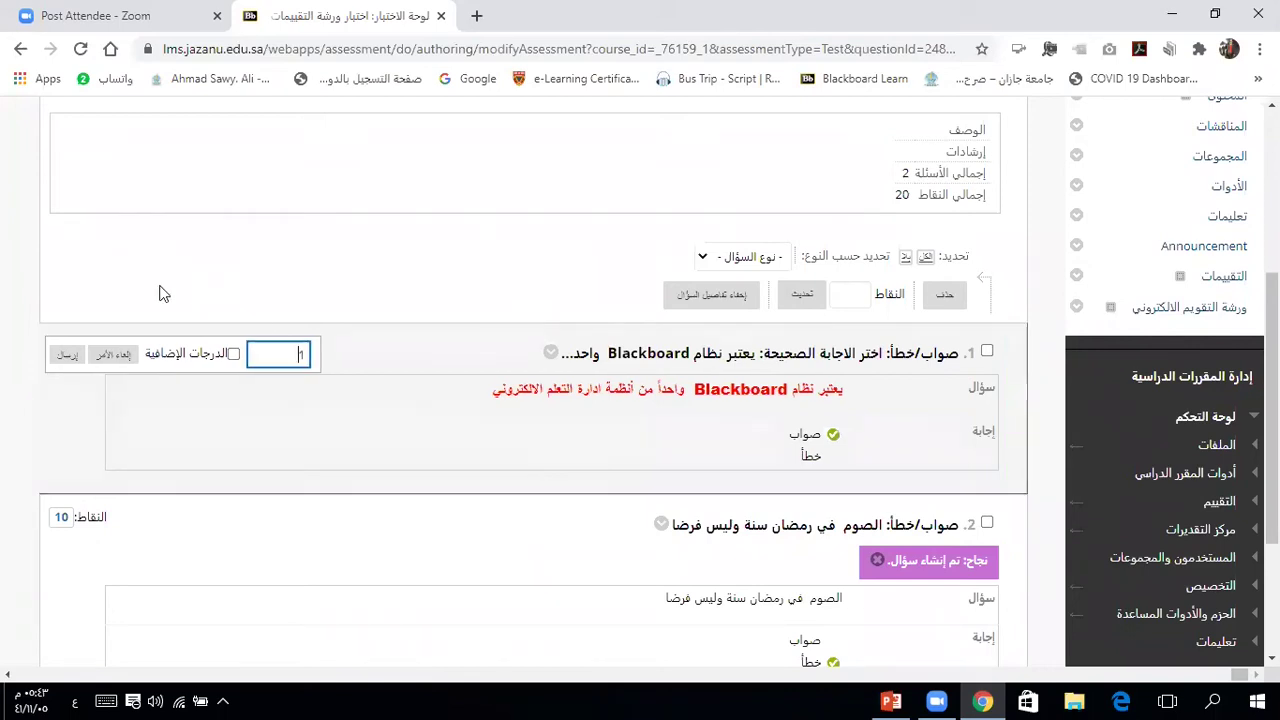
pyautogui.click(69, 357)
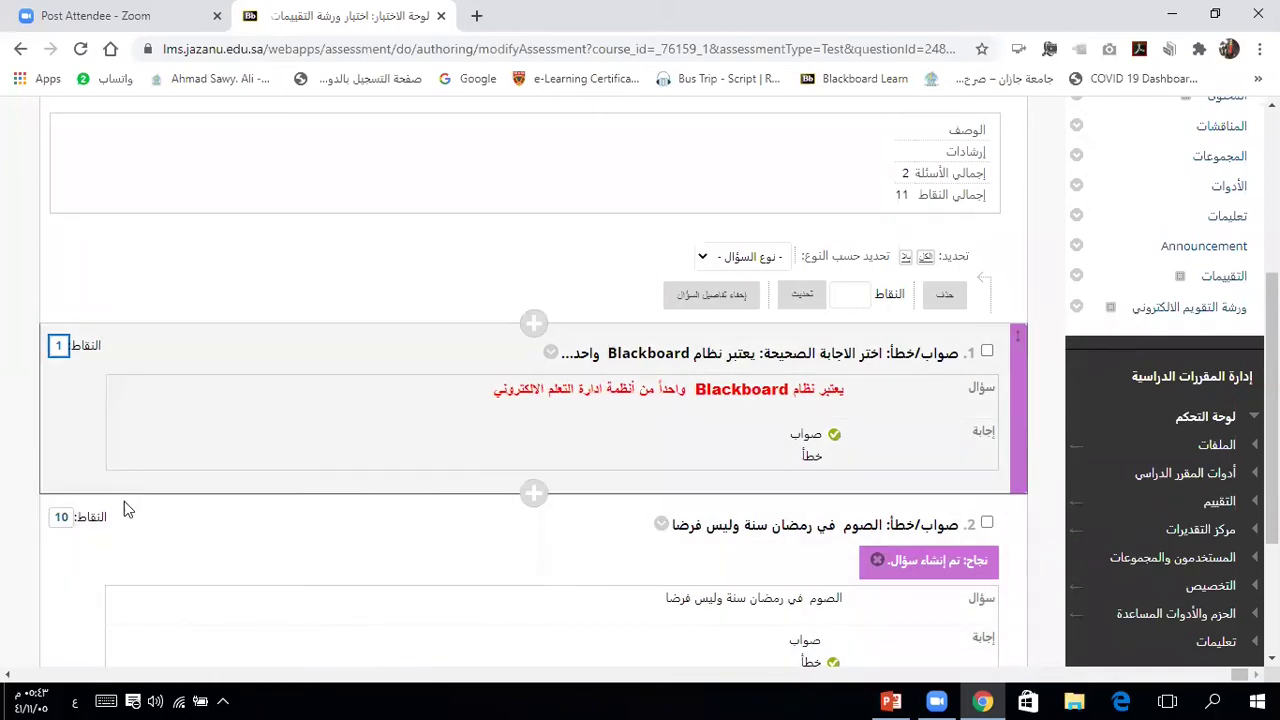
pyautogui.click(62, 518)
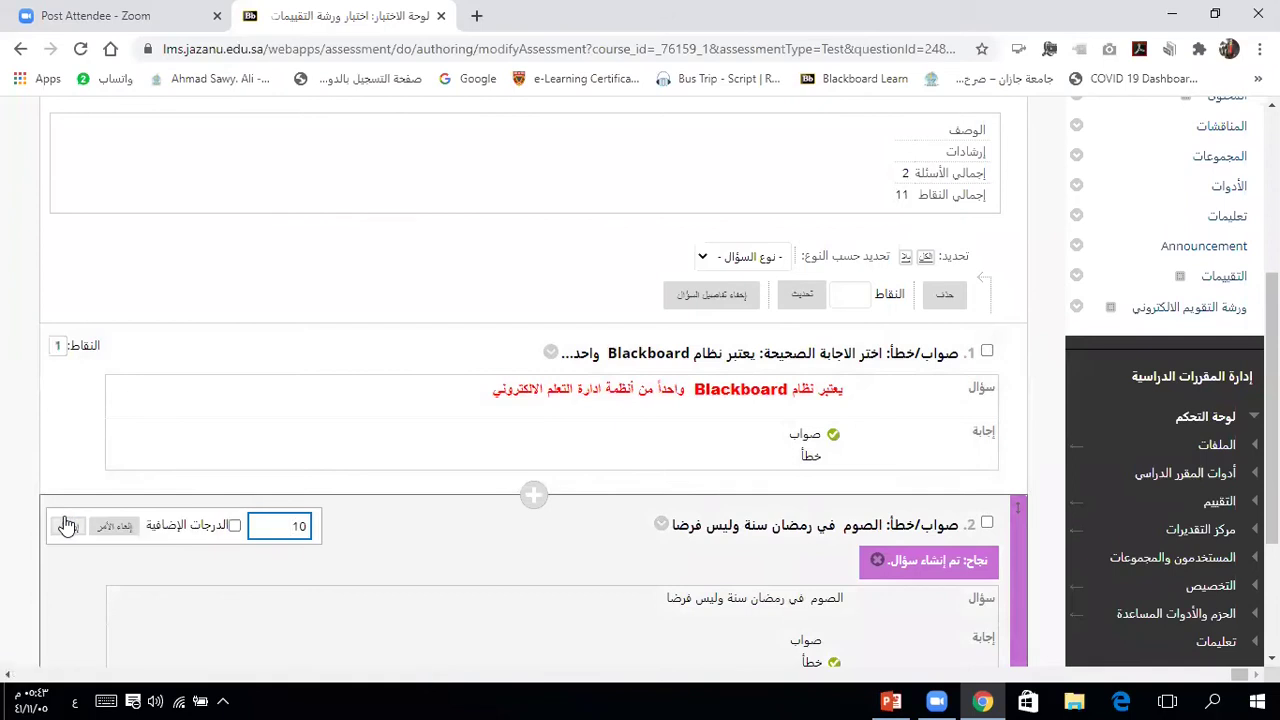
pyautogui.press('BackSpace')
pyautogui.click(65, 533)
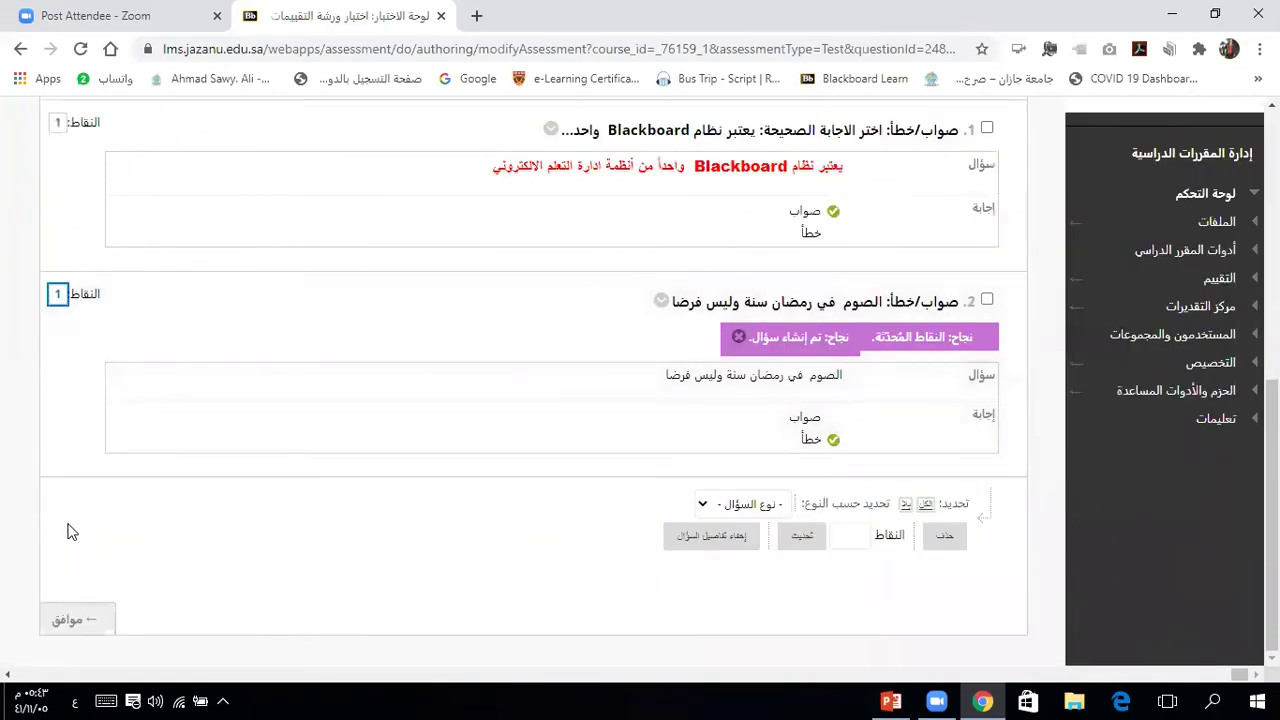
pyautogui.scroll(2, 277, 503)
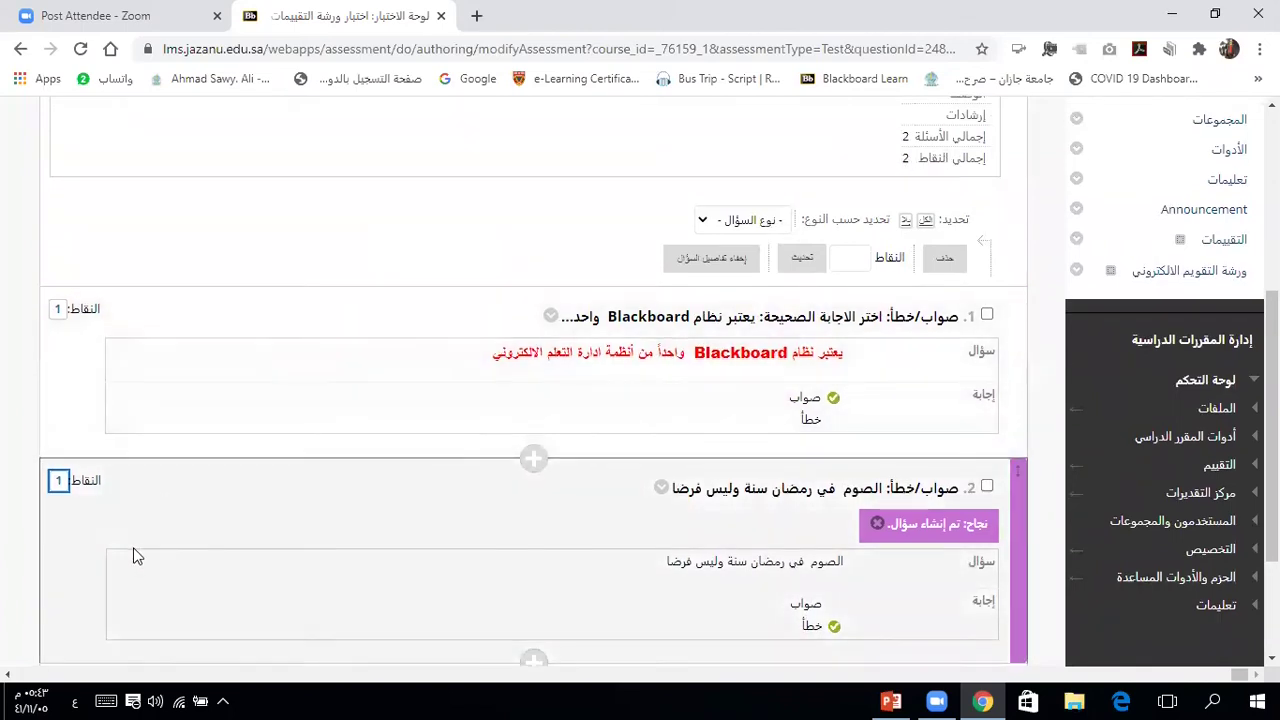
pyautogui.scroll(-1, 137, 556)
pyautogui.scroll(-2, 137, 556)
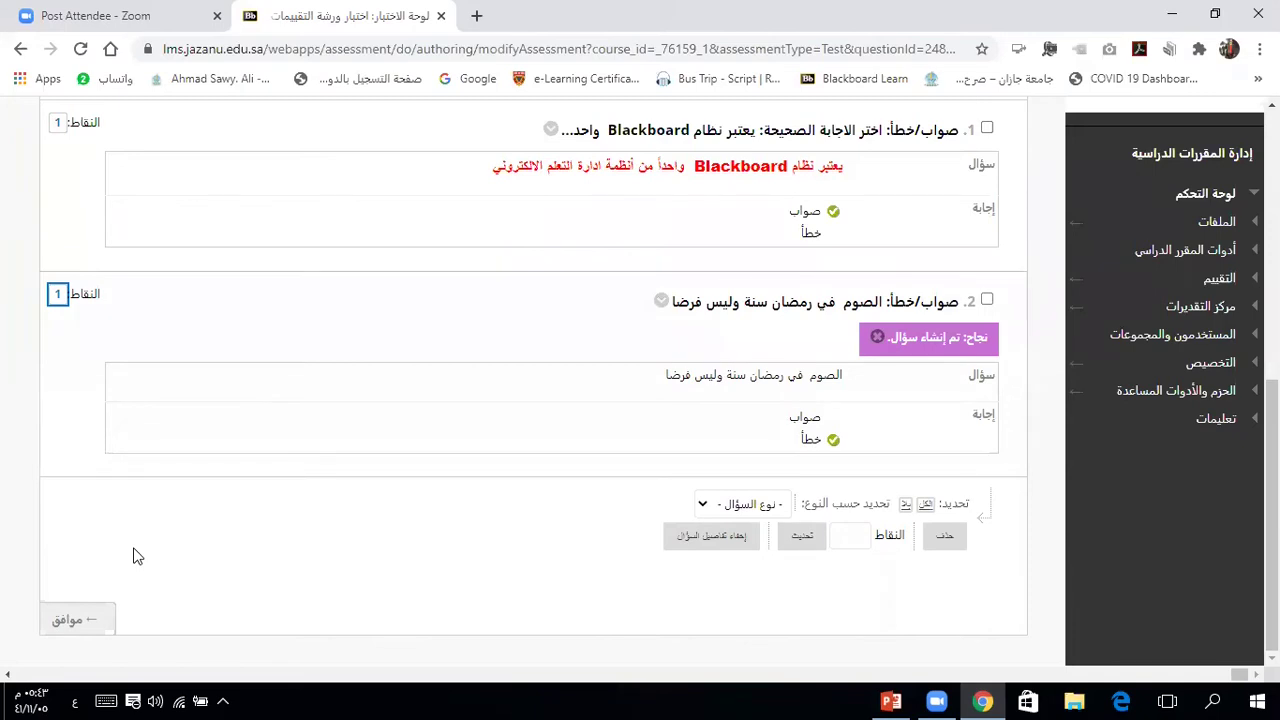
pyautogui.scroll(1, 137, 556)
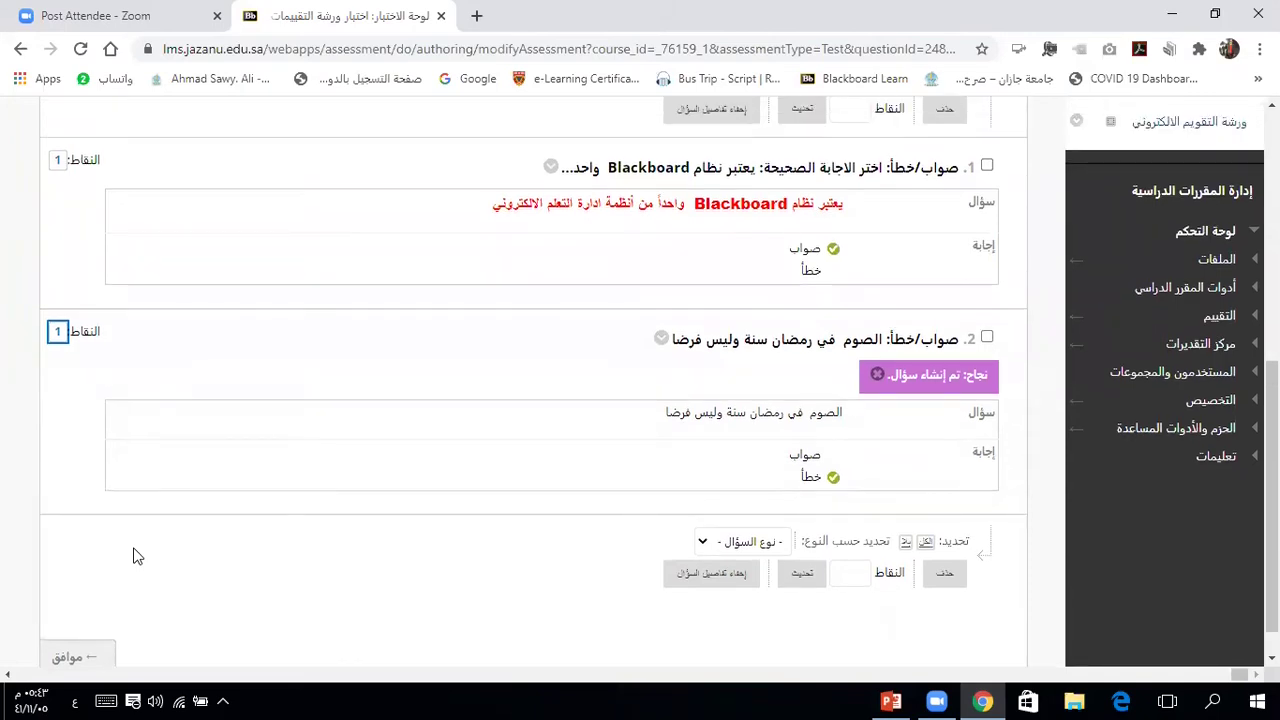
pyautogui.scroll(1, 137, 556)
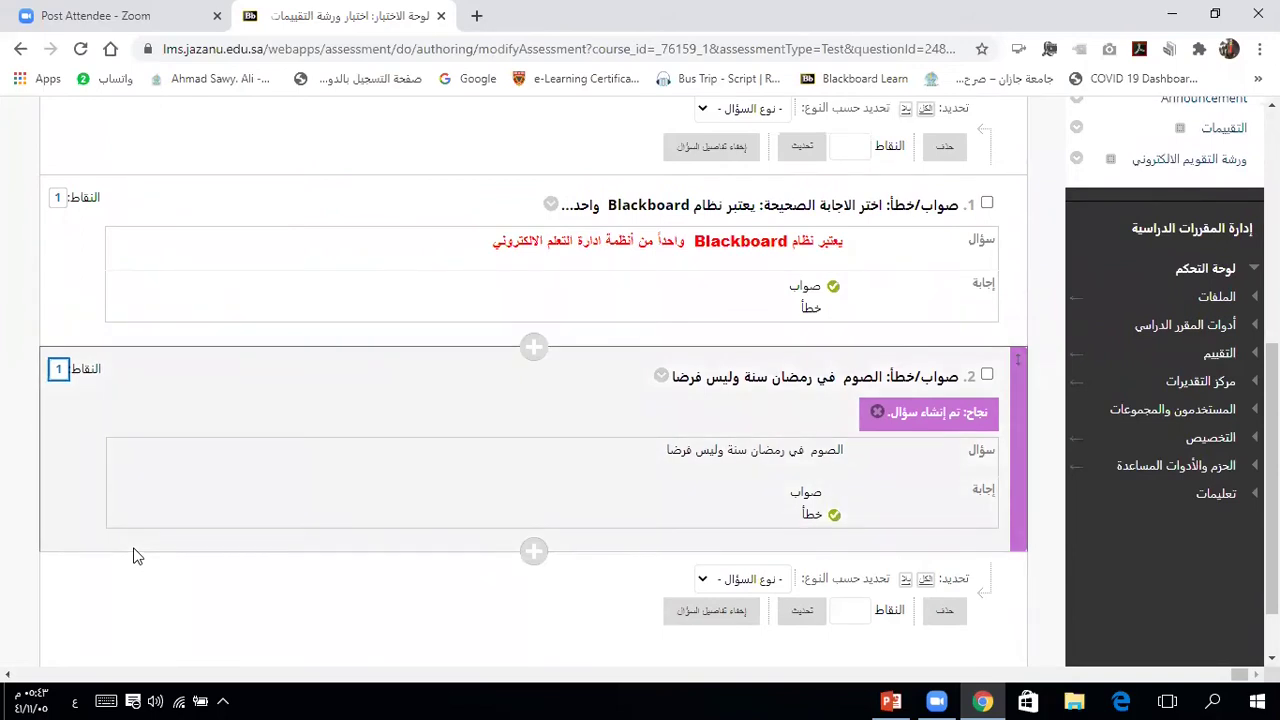
pyautogui.scroll(-2, 137, 556)
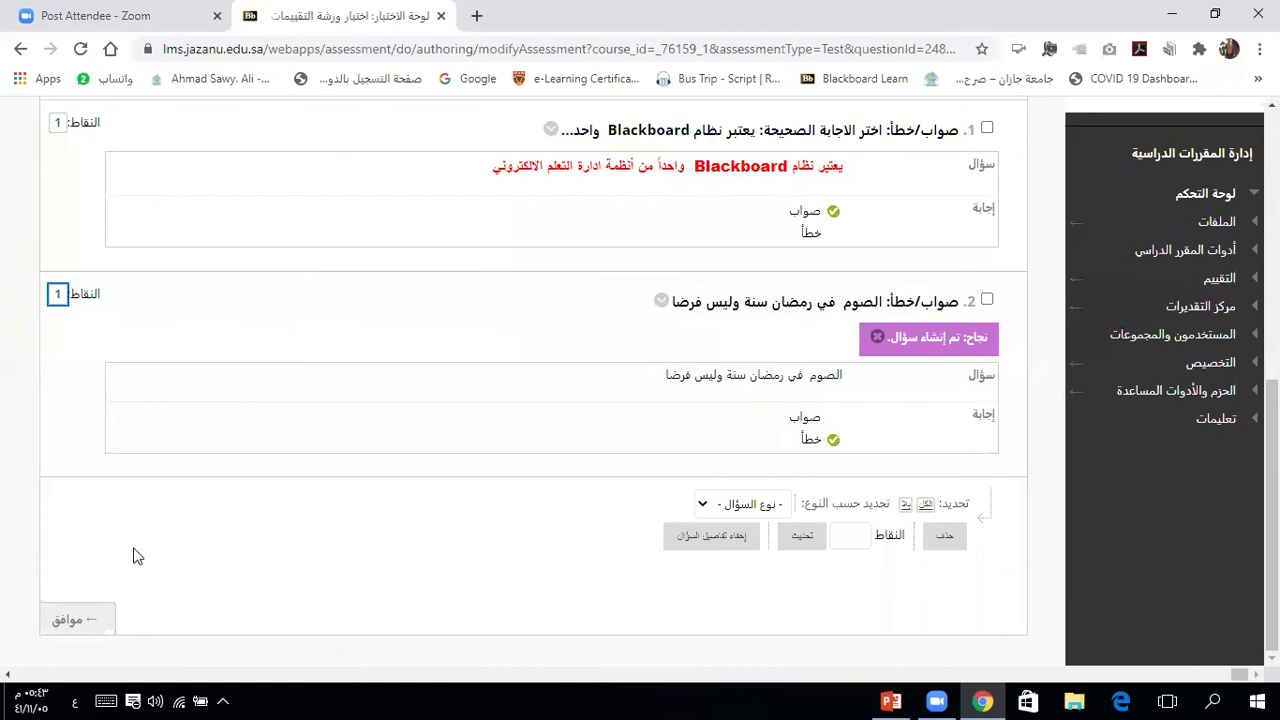
pyautogui.scroll(2, 137, 556)
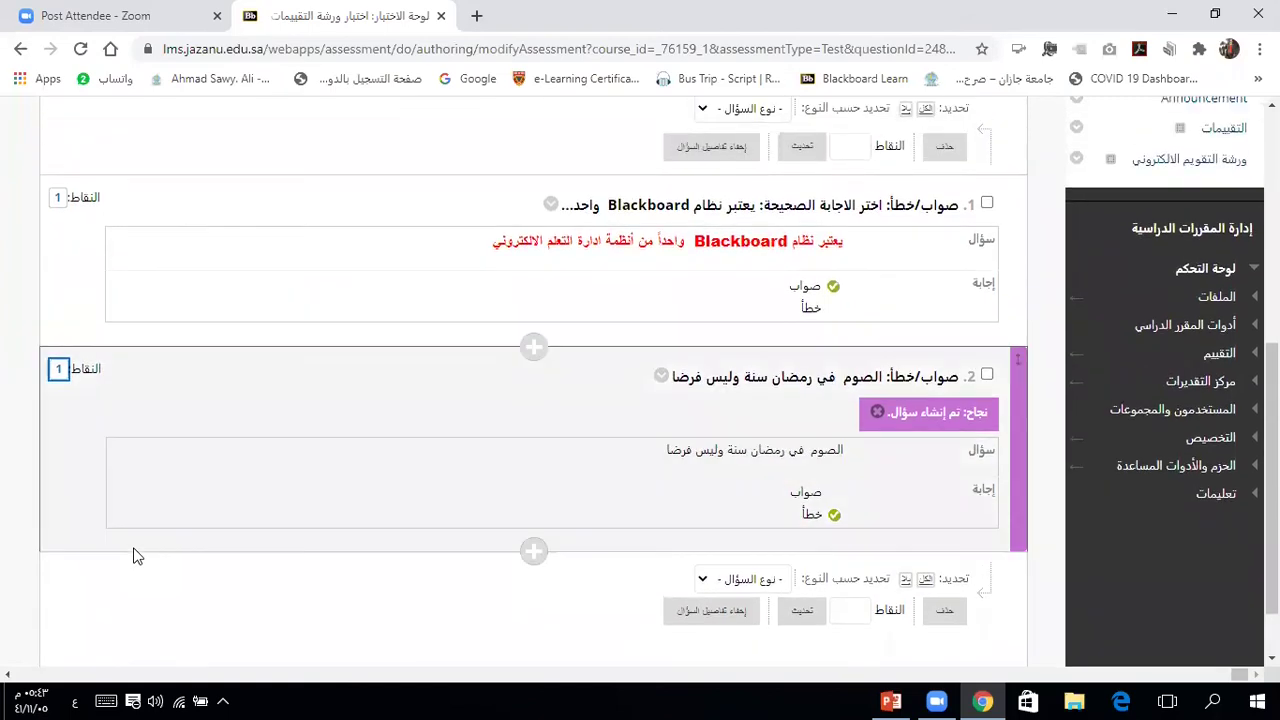
pyautogui.scroll(-1, 137, 556)
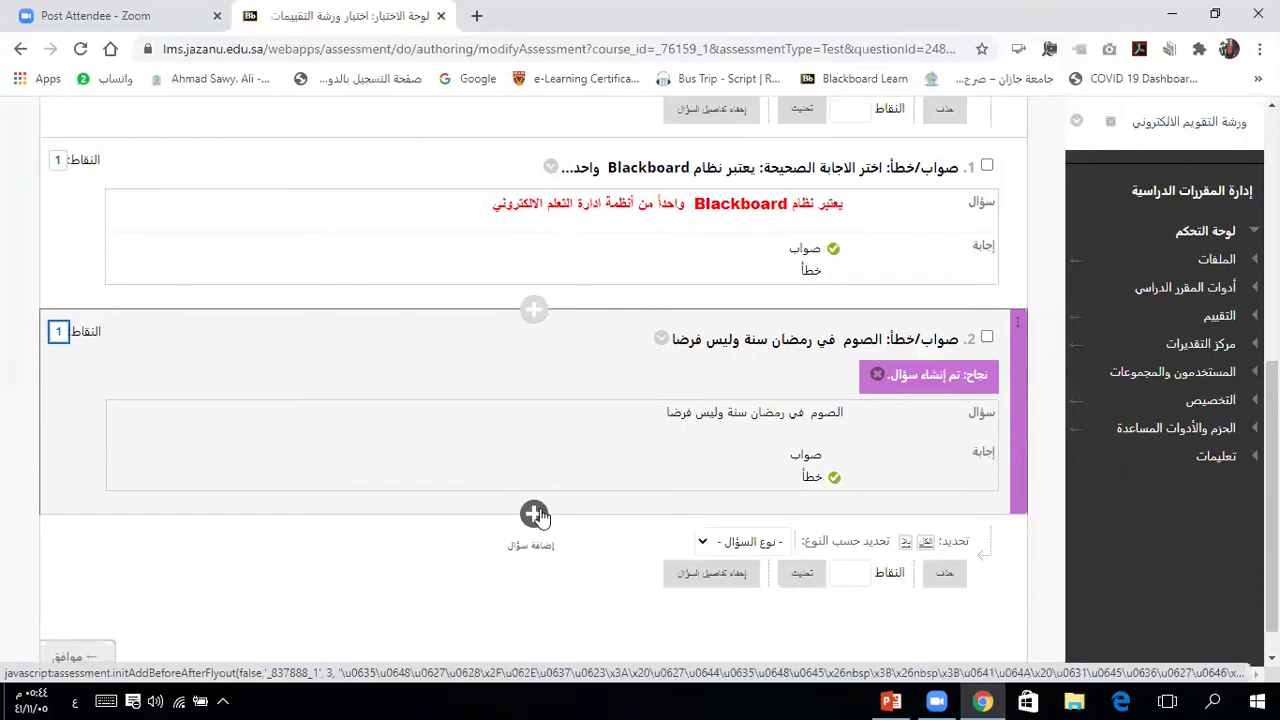
# Step: Add a True/False (صواب/خطأ) question below question 2
pyautogui.click(533, 515)
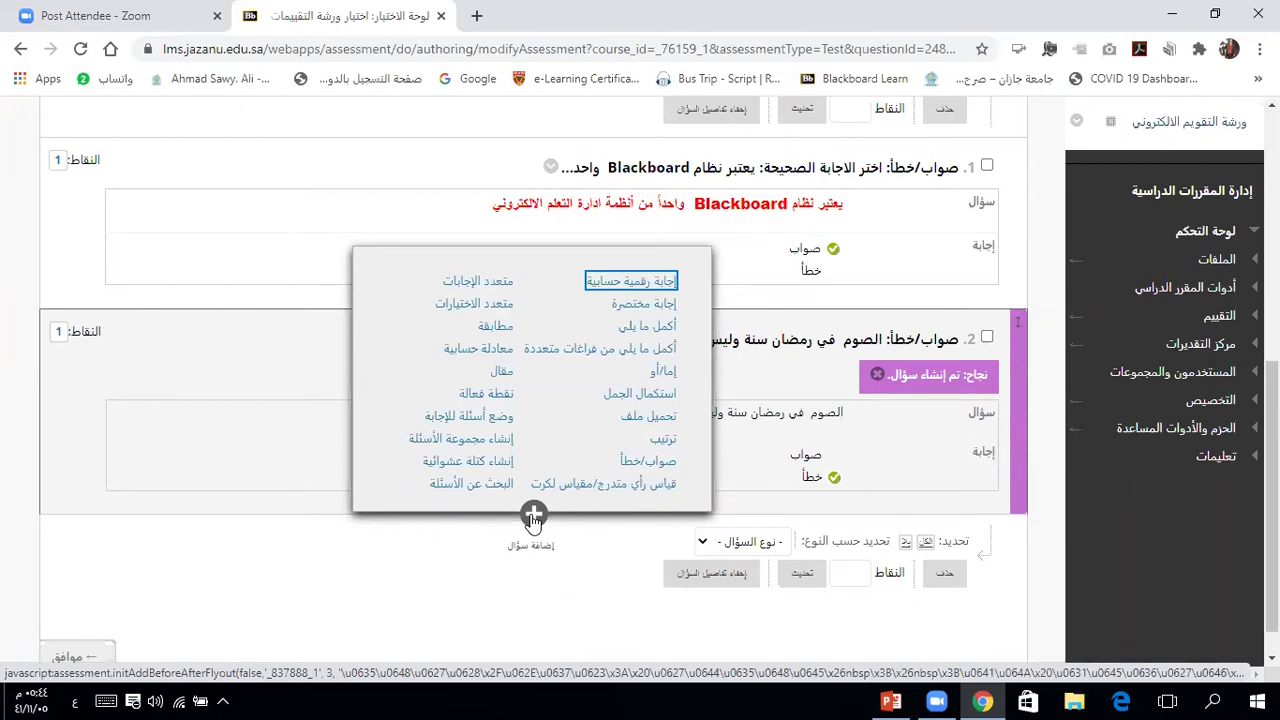
pyautogui.click(647, 465)
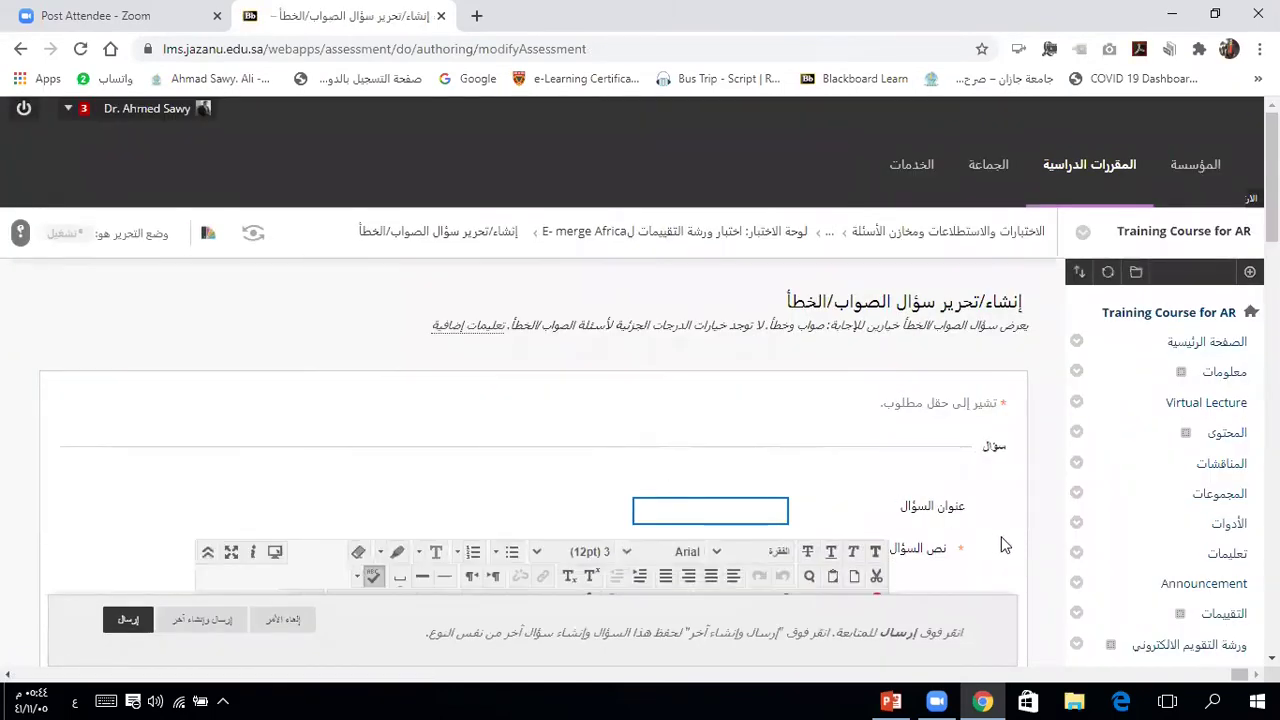
# Step: Type 'الحج فريضة على المسلم وغير المسلم' as the question text, correcting 'فرضة'
pyautogui.scroll(-2, 1005, 545)
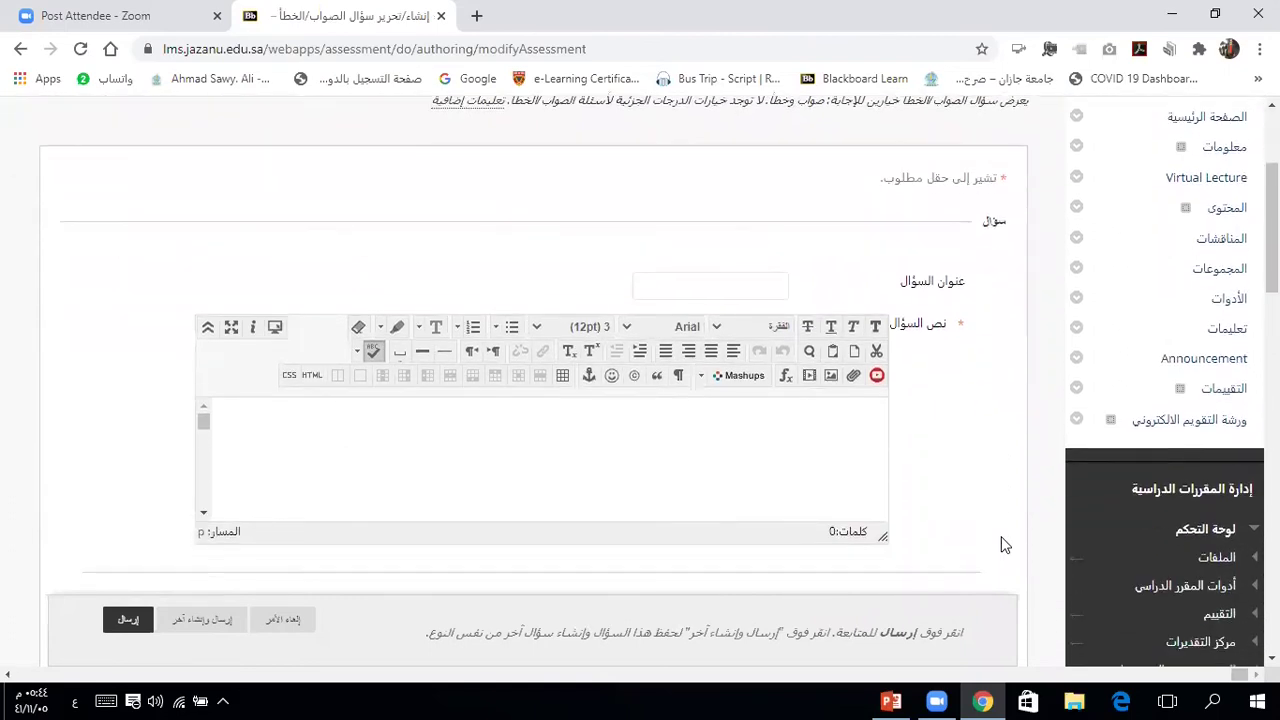
pyautogui.click(849, 426)
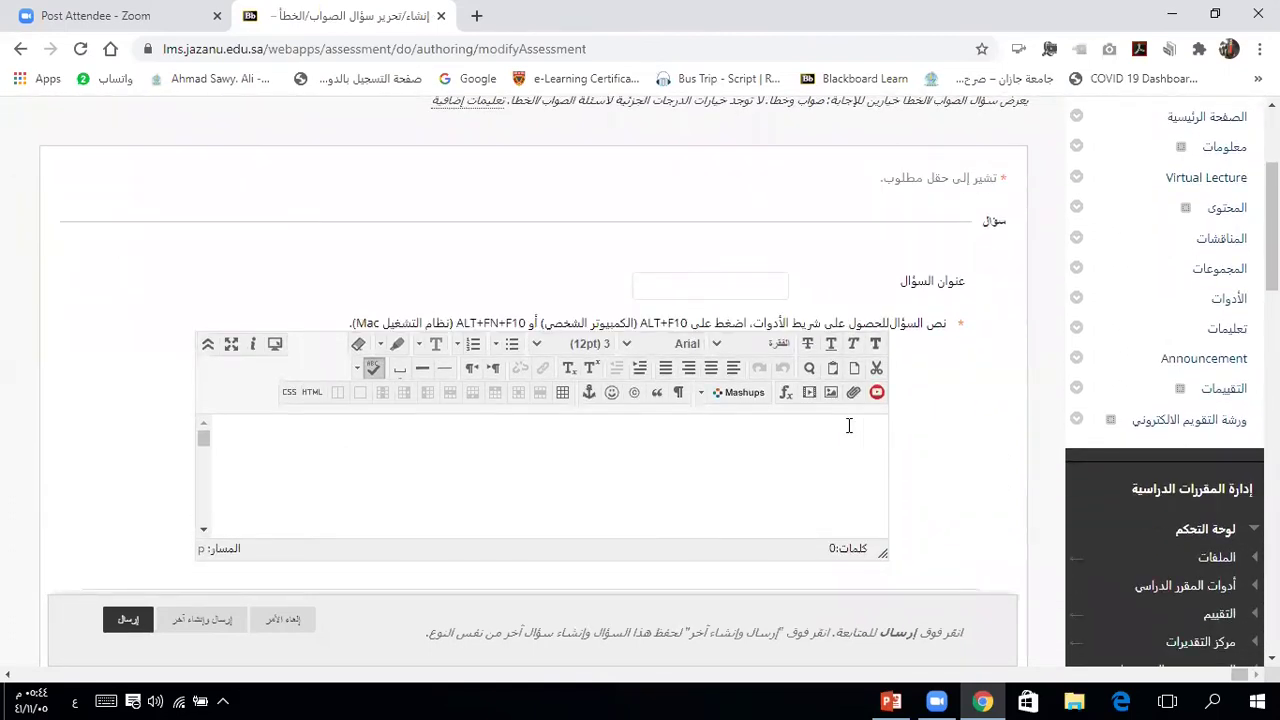
pyautogui.write('الحج فرضة')
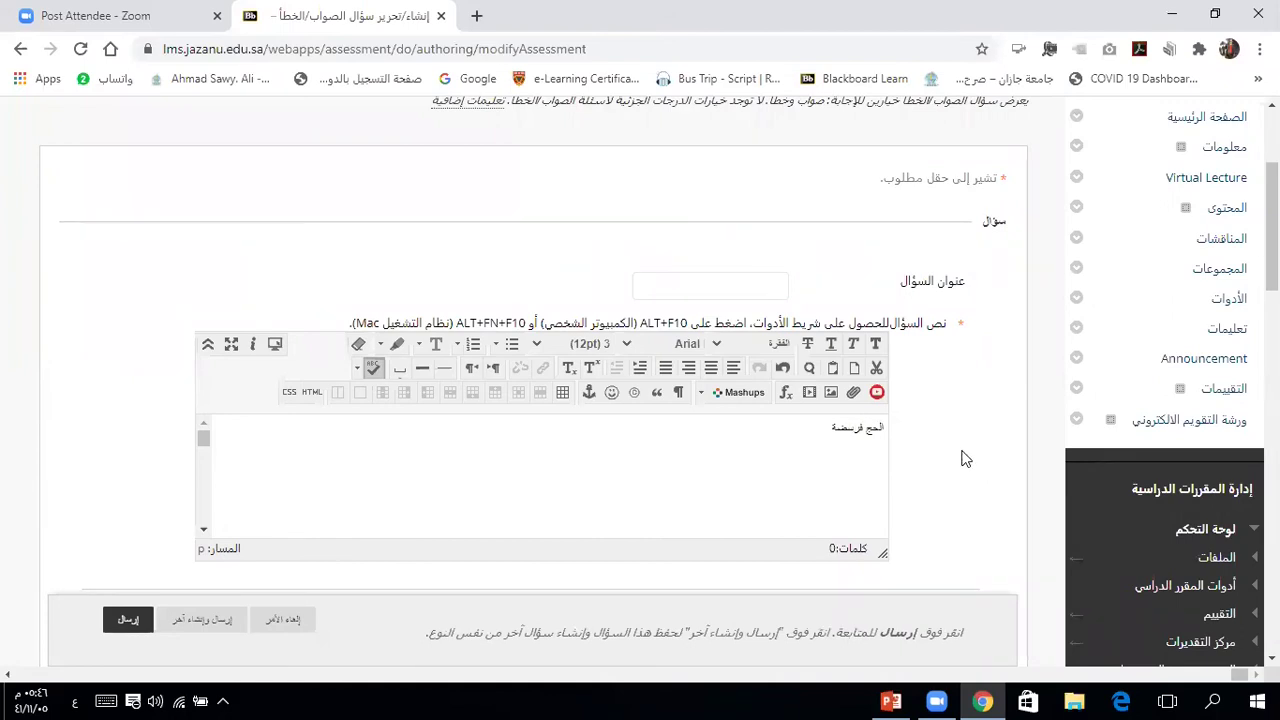
pyautogui.moveTo(847, 429); pyautogui.dragTo(853, 429)
pyautogui.write('يضة  على المسلم وغير ال')
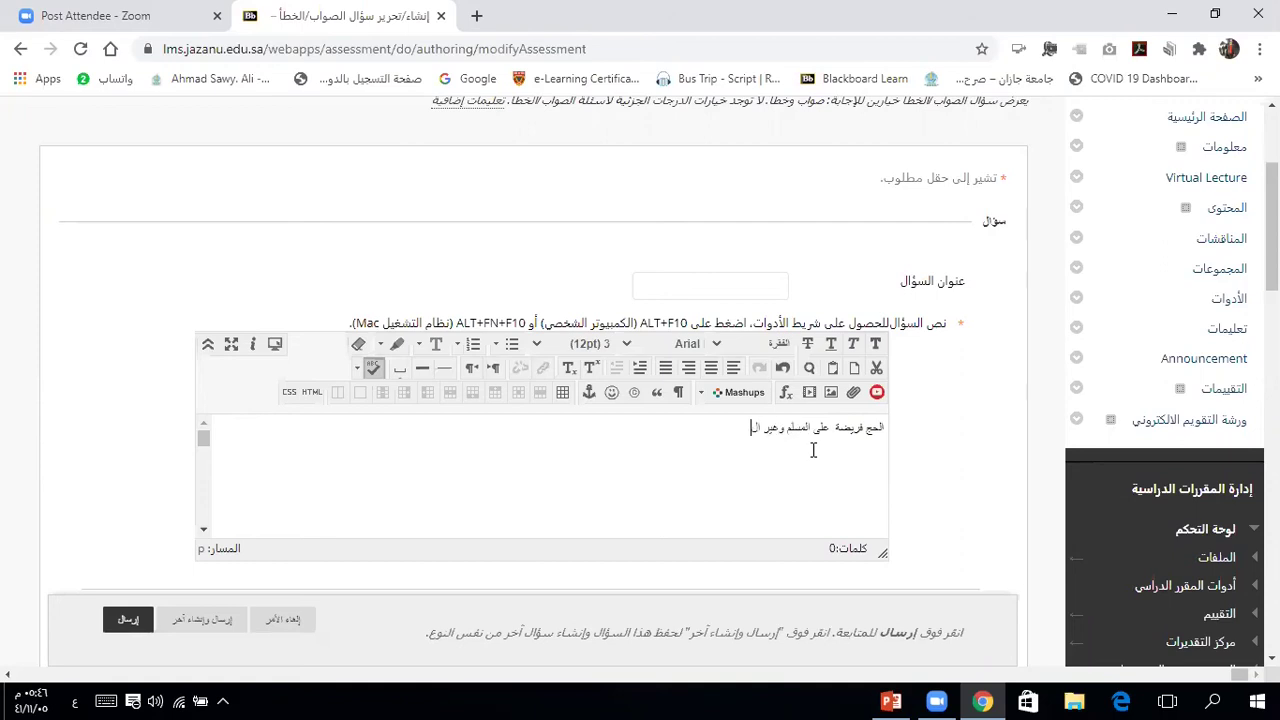
pyautogui.write('مسلم')
pyautogui.scroll(-2, 940, 483)
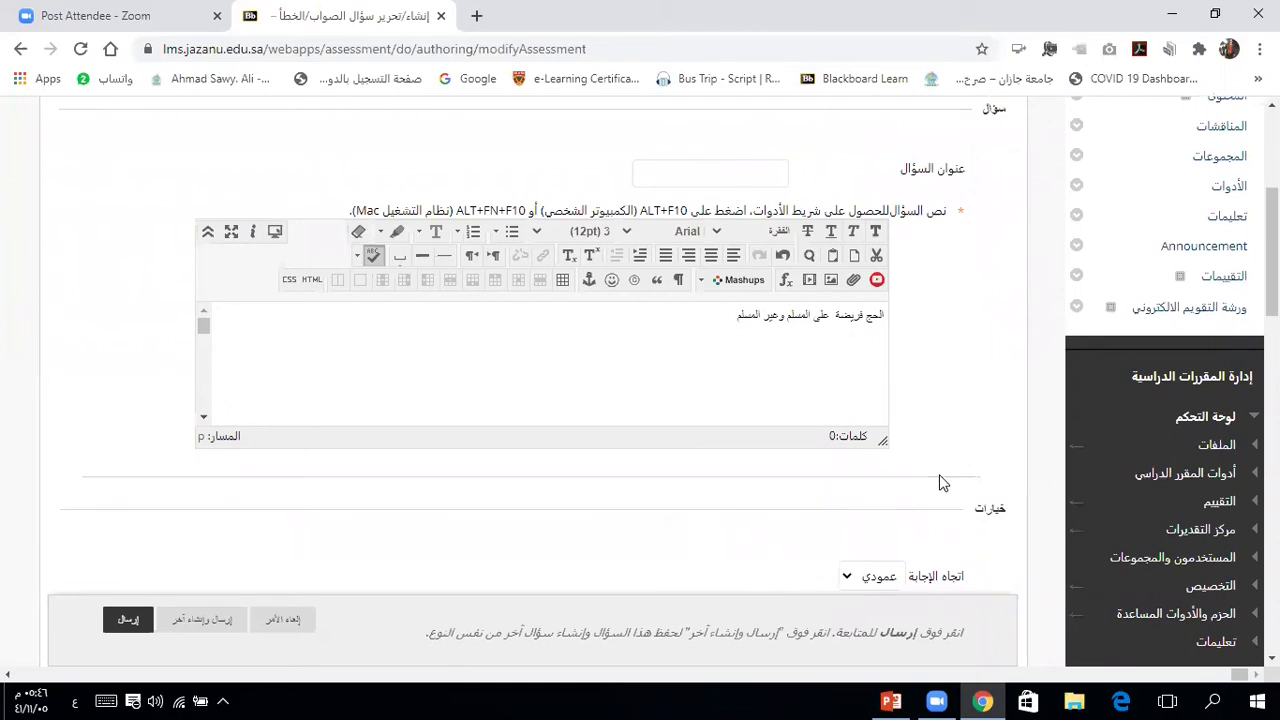
# Step: Mark False (خطأ) as correct and submit the Hajj question
pyautogui.scroll(-1, 940, 483)
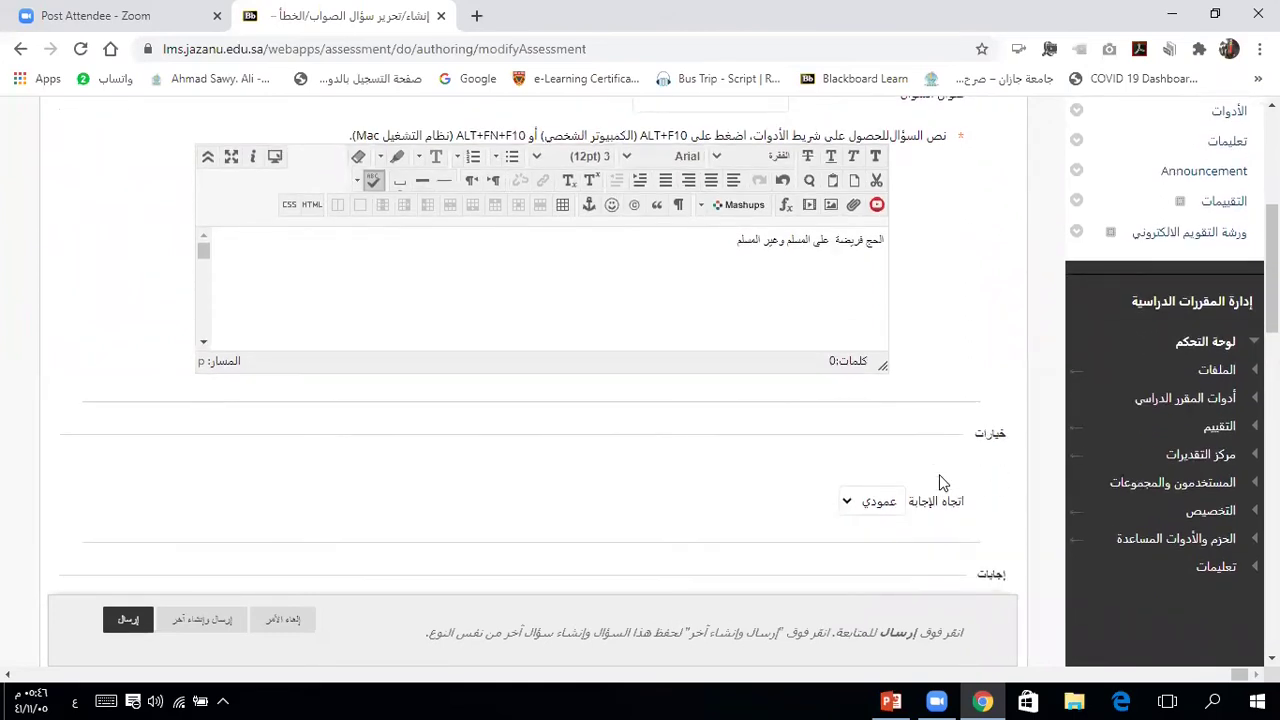
pyautogui.scroll(-2, 940, 483)
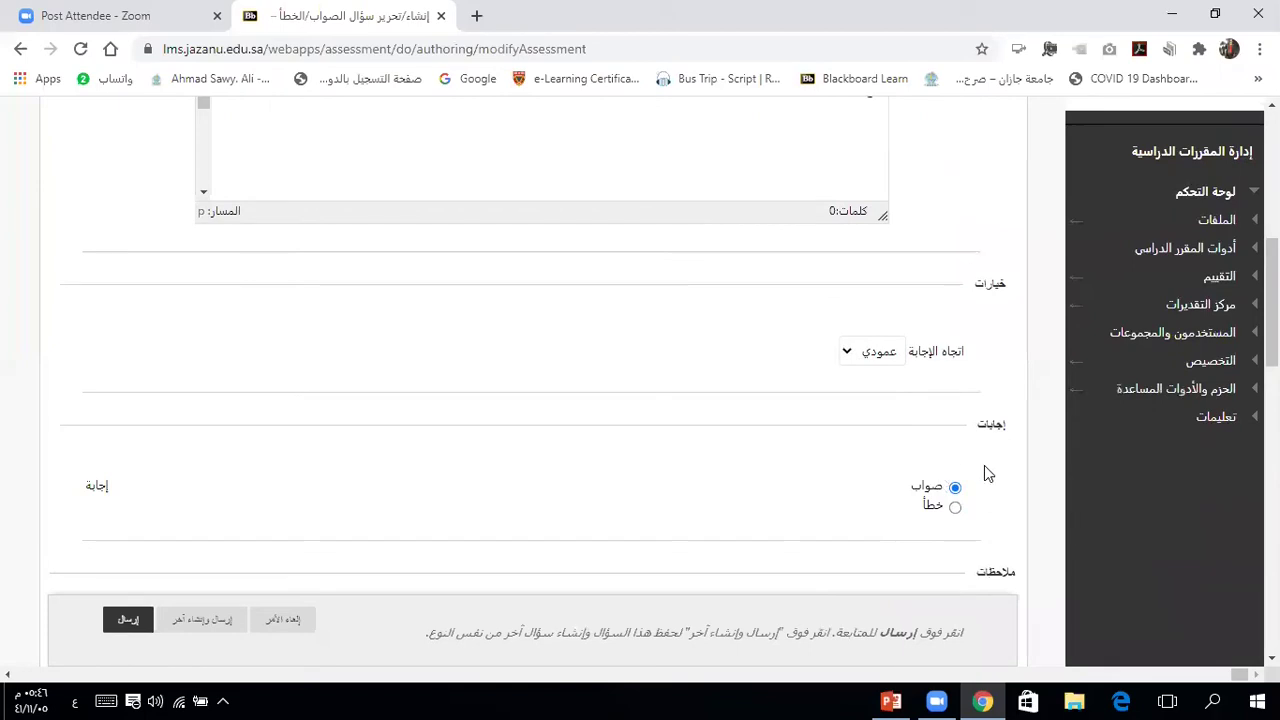
pyautogui.click(956, 508)
pyautogui.click(128, 622)
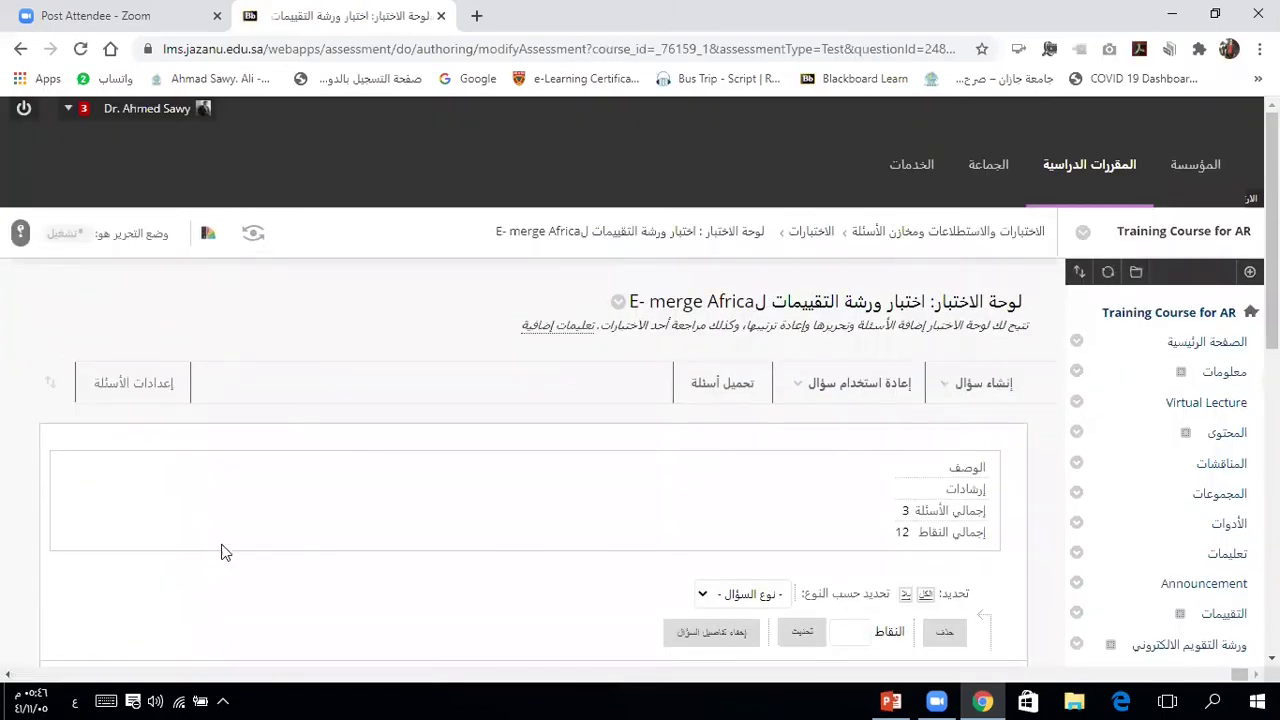
# Step: Locate question 3 on the Test Canvas and open its 10-point value for editing
pyautogui.scroll(-3, 227, 540)
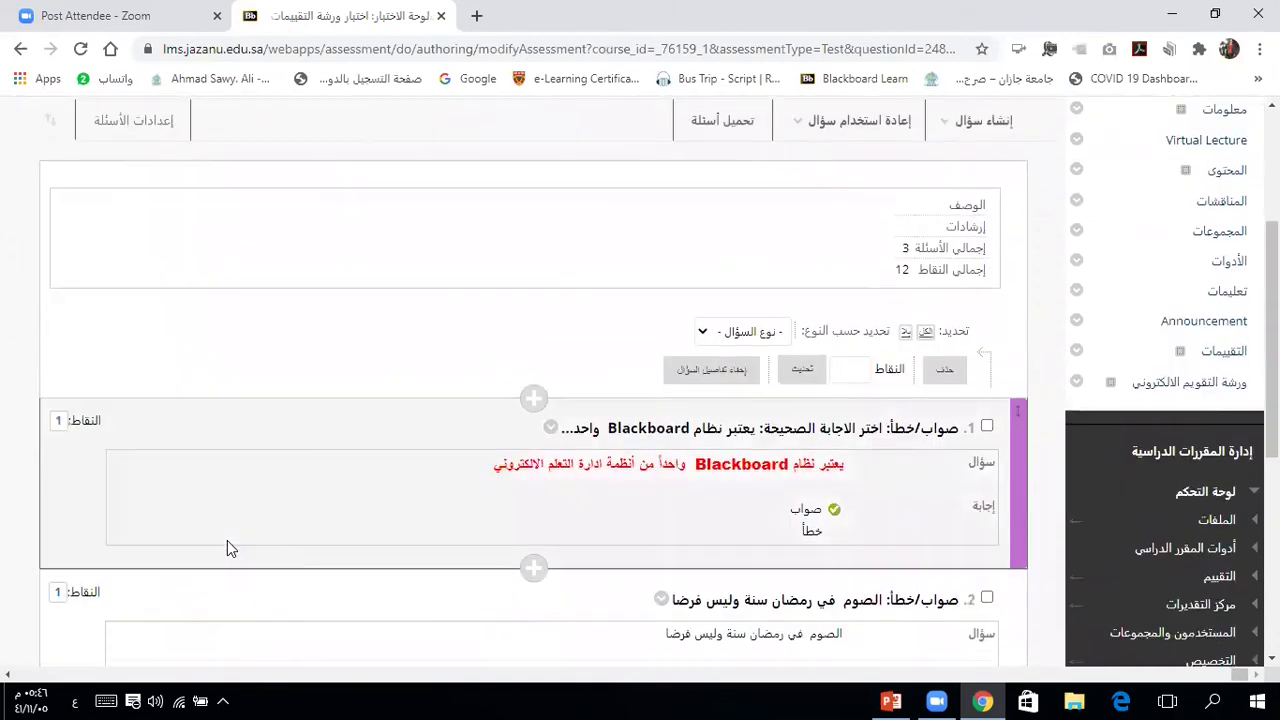
pyautogui.scroll(-1, 227, 540)
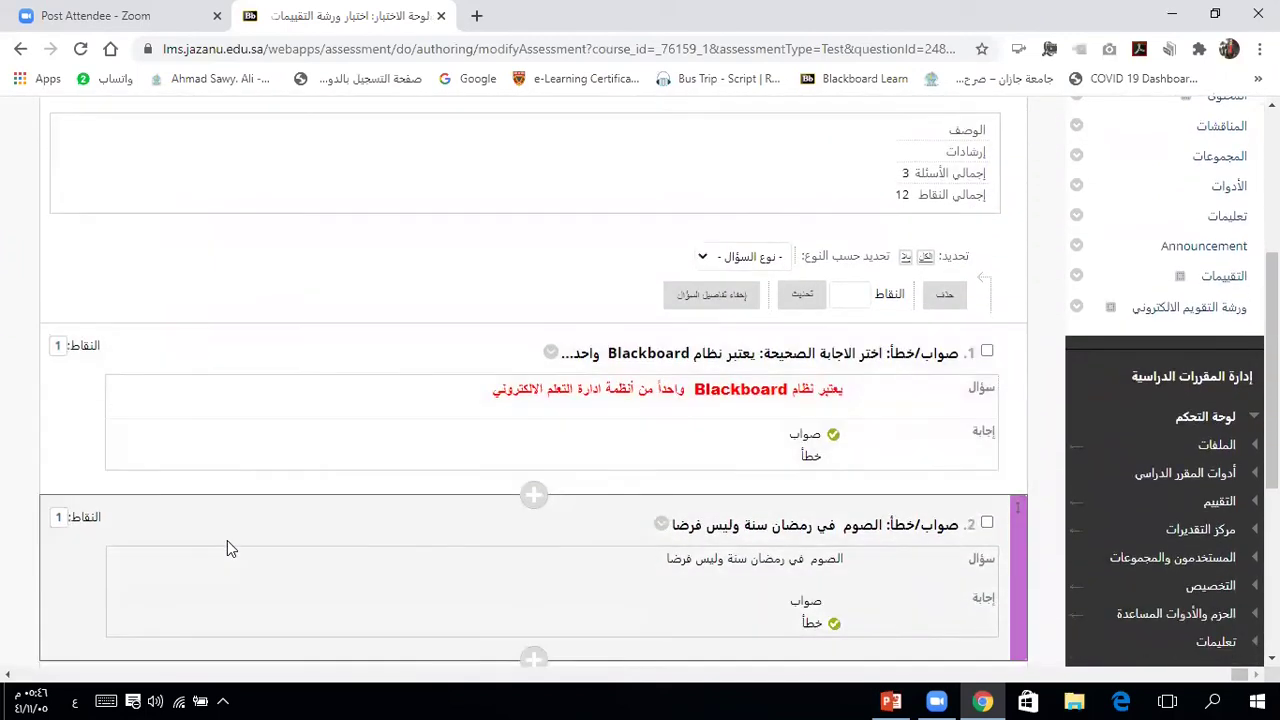
pyautogui.scroll(2, 227, 540)
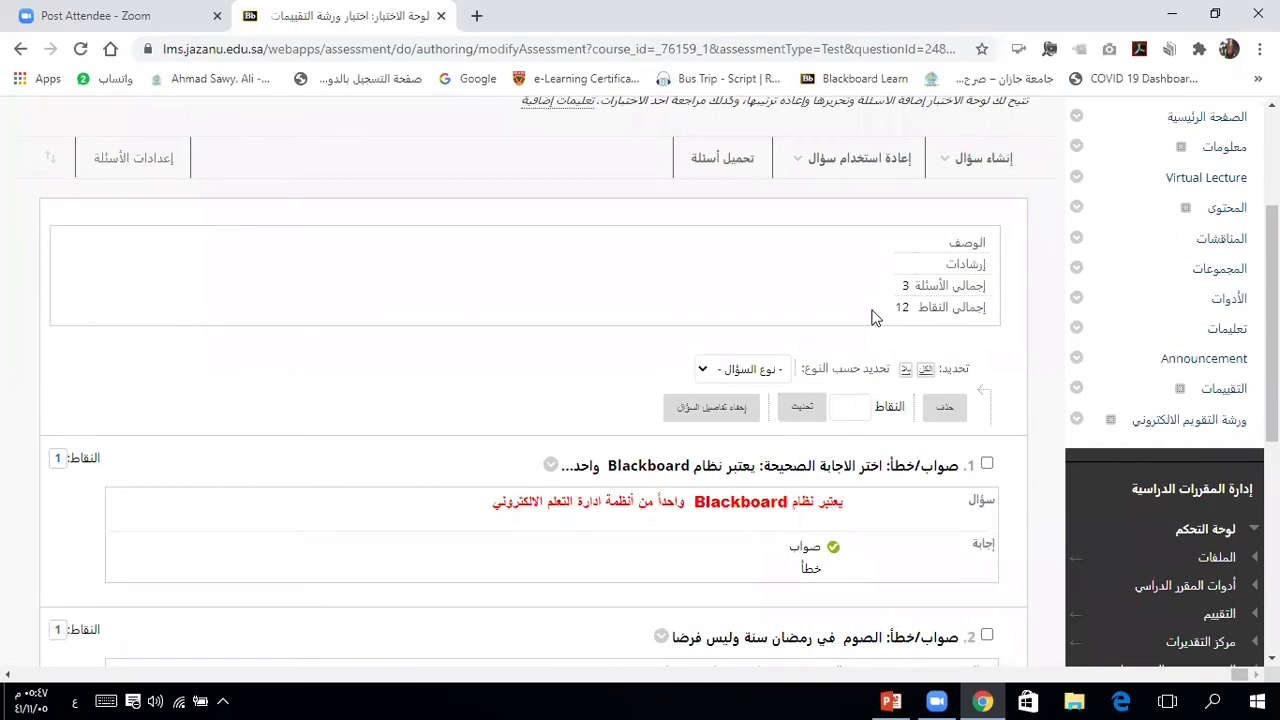
pyautogui.scroll(-1, 871, 317)
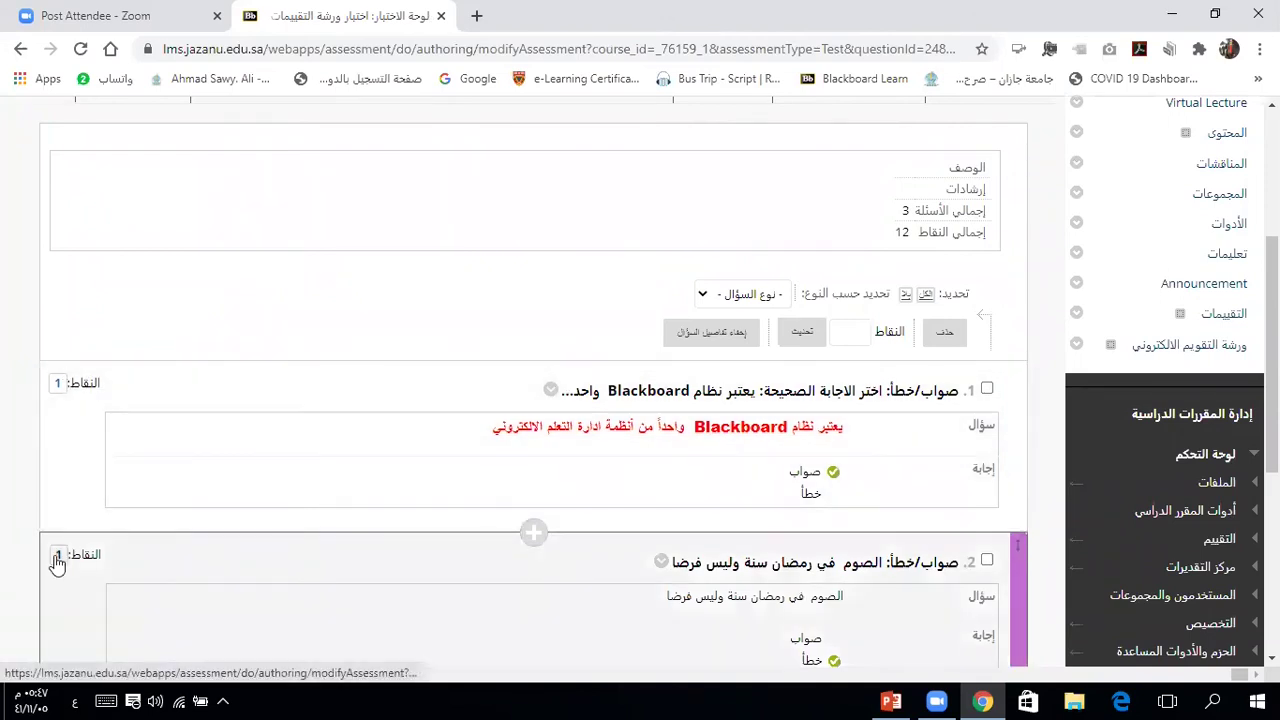
pyautogui.scroll(-3, 57, 563)
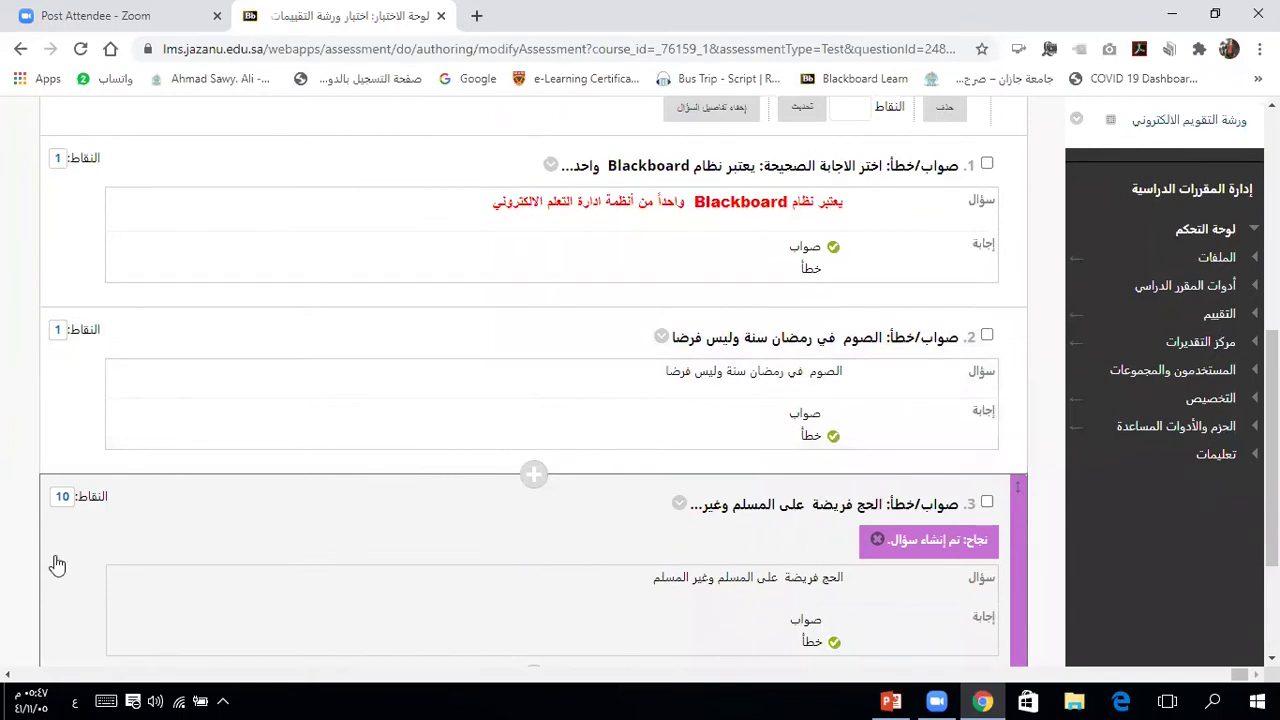
pyautogui.click(62, 503)
# Step: Change question 3's points from 10 to 1
pyautogui.press('BackSpace')
pyautogui.doubleClick(299, 507)
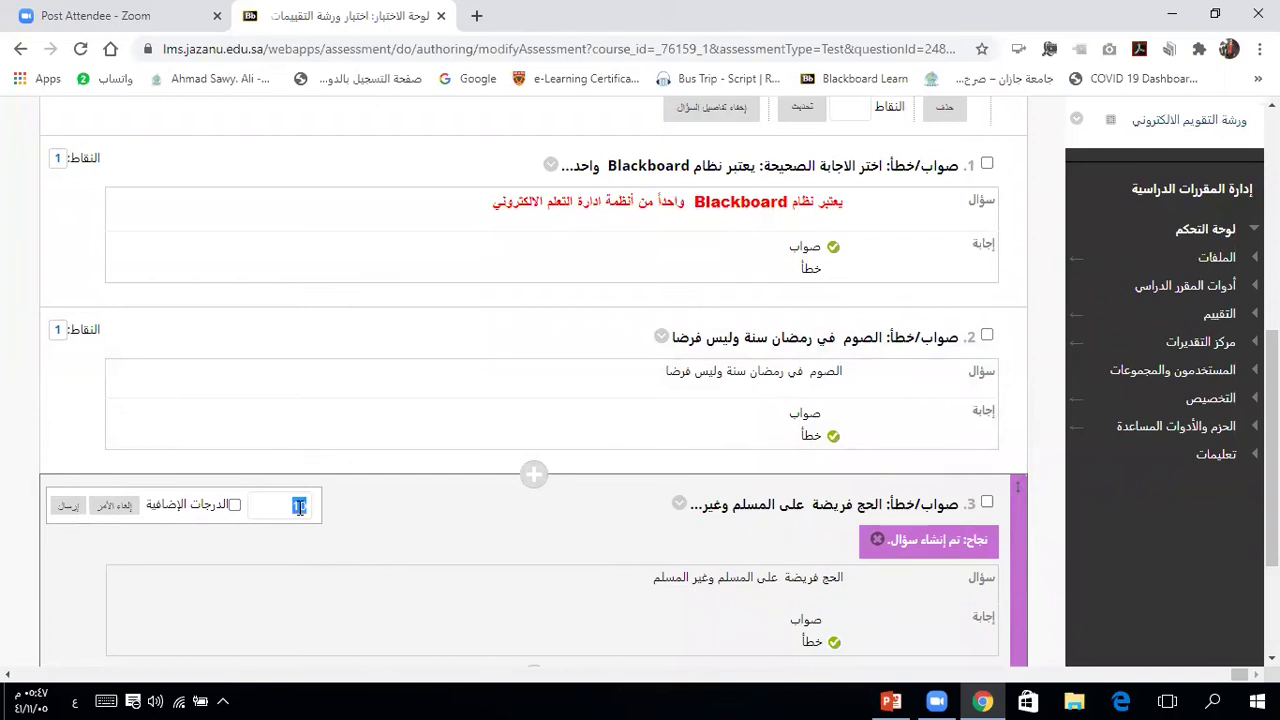
pyautogui.click(299, 507)
pyautogui.click(66, 505)
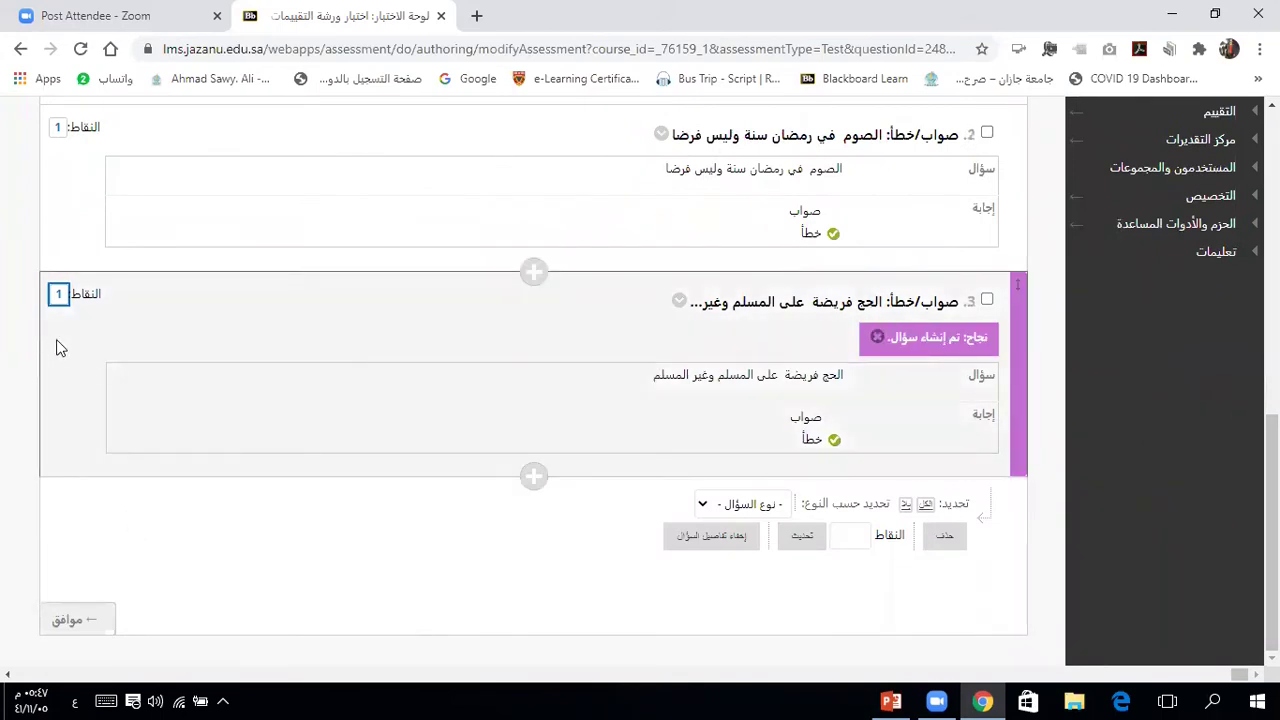
# Step: Review the three 1-point questions and finish editing the Test Canvas
pyautogui.scroll(3, 57, 347)
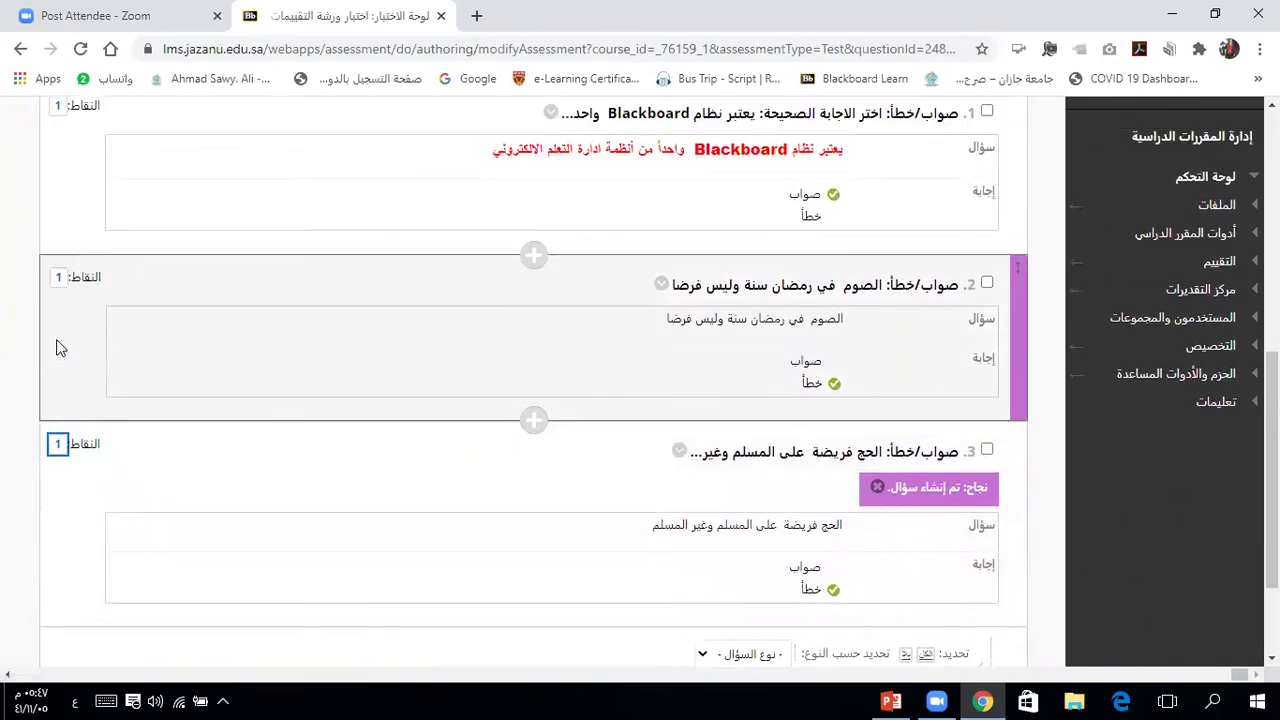
pyautogui.scroll(3, 57, 347)
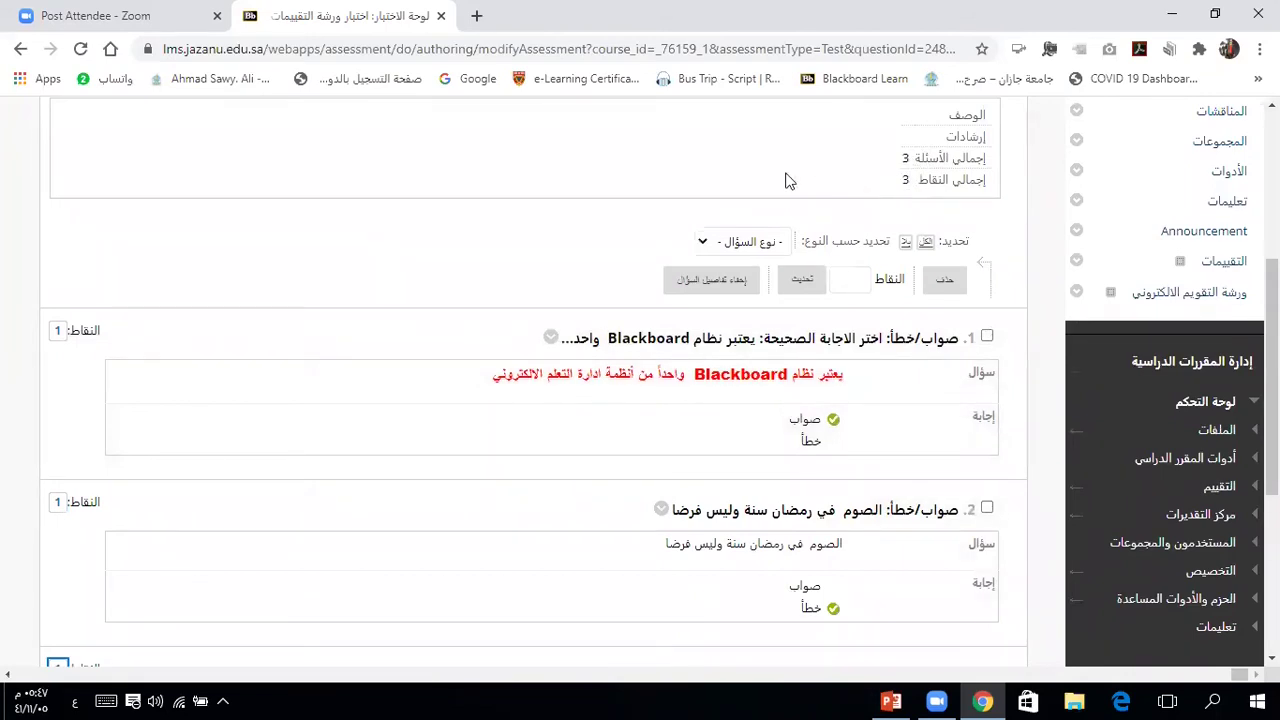
pyautogui.scroll(-1, 783, 181)
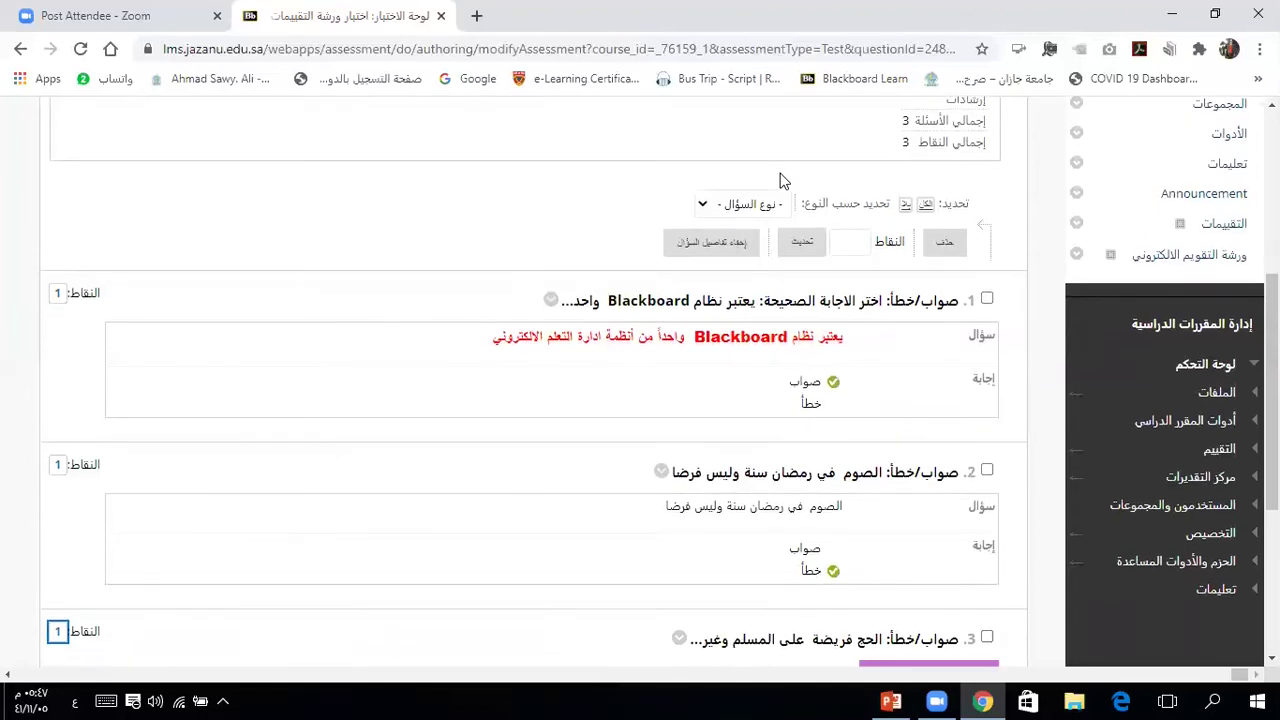
pyautogui.scroll(-3, 783, 181)
pyautogui.scroll(3, 783, 181)
pyautogui.scroll(-1, 782, 178)
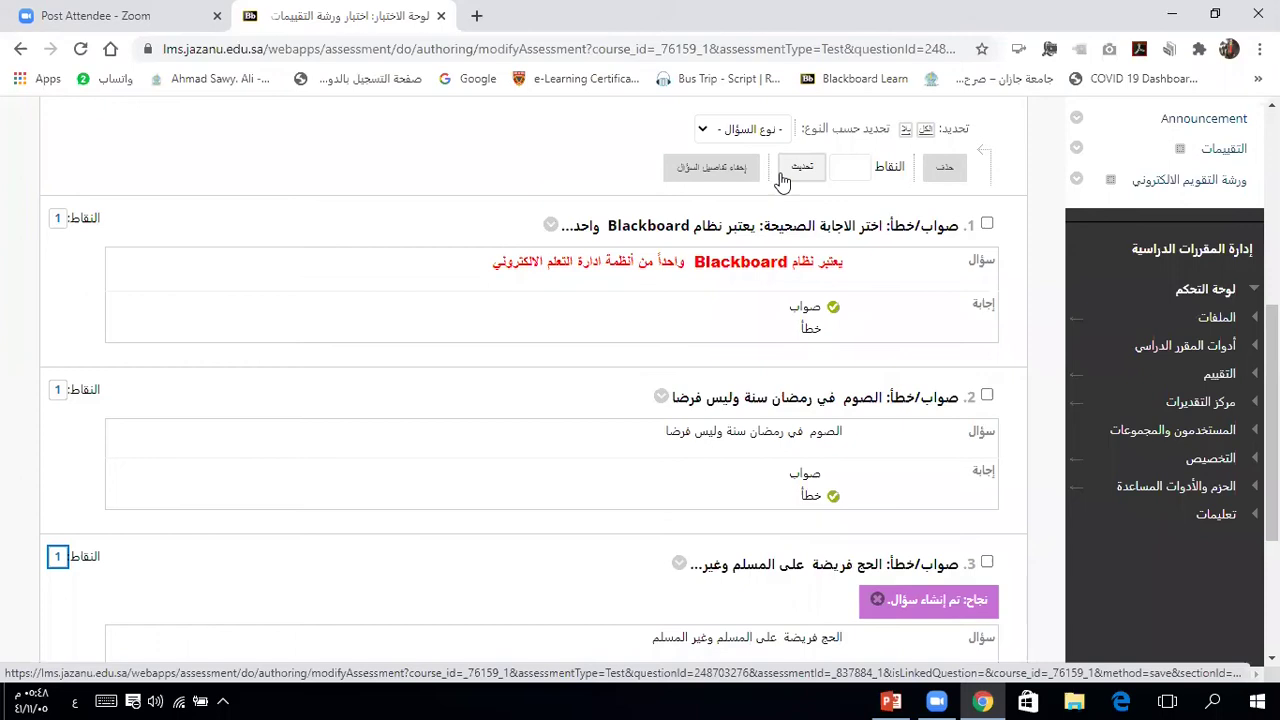
pyautogui.scroll(-3, 775, 180)
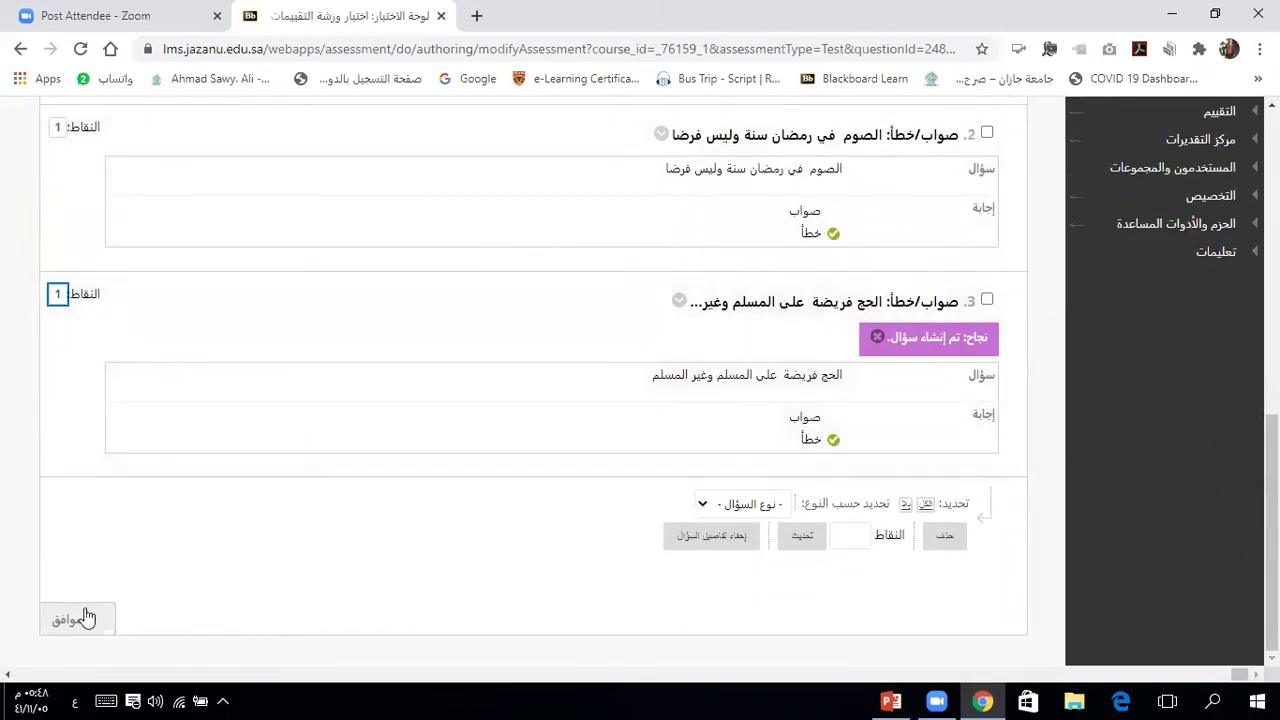
pyautogui.click(68, 621)
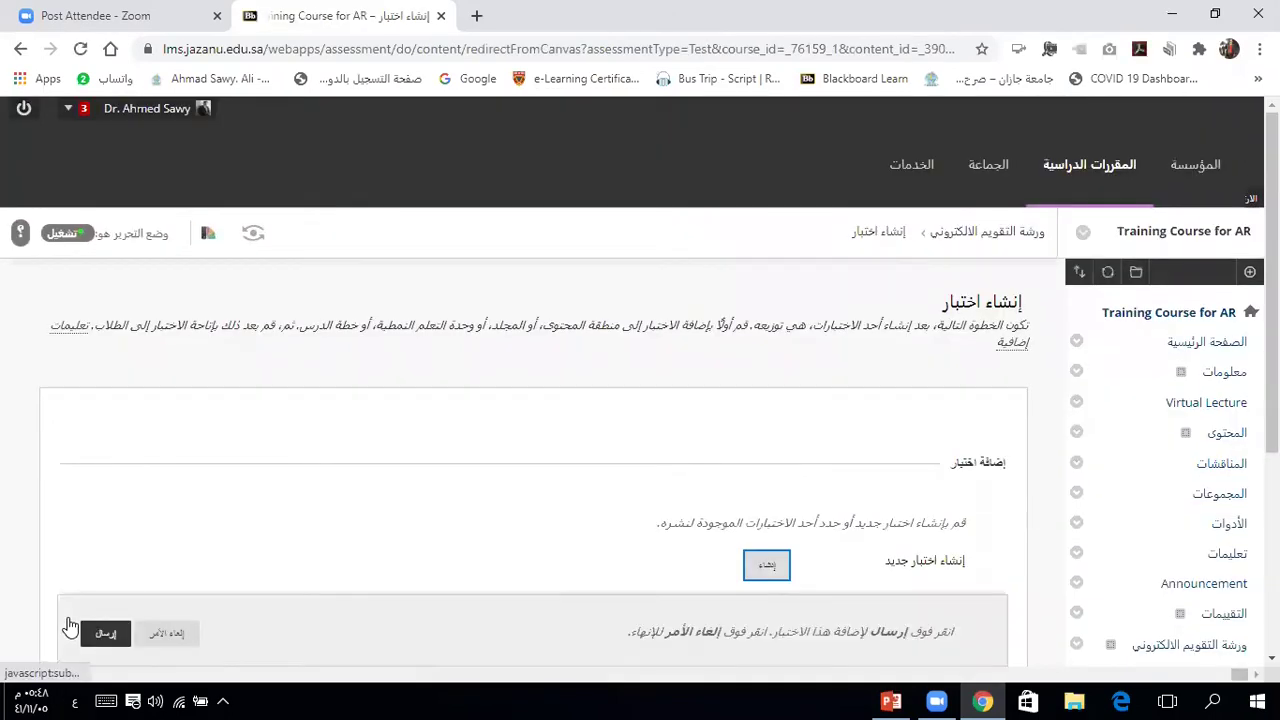
# Step: Select the existing test 'اختبار ورشة التقييمات لE- merge Africa' and submit it
pyautogui.scroll(-2, 218, 530)
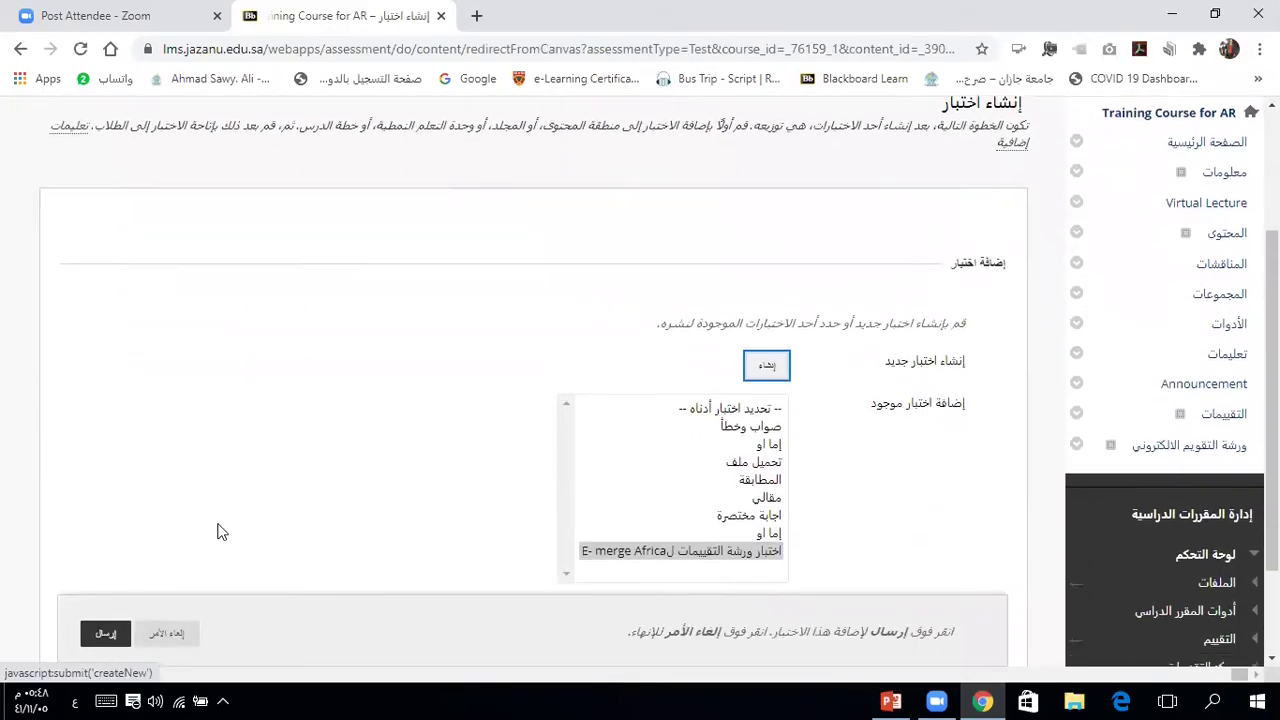
pyautogui.scroll(-1, 217, 531)
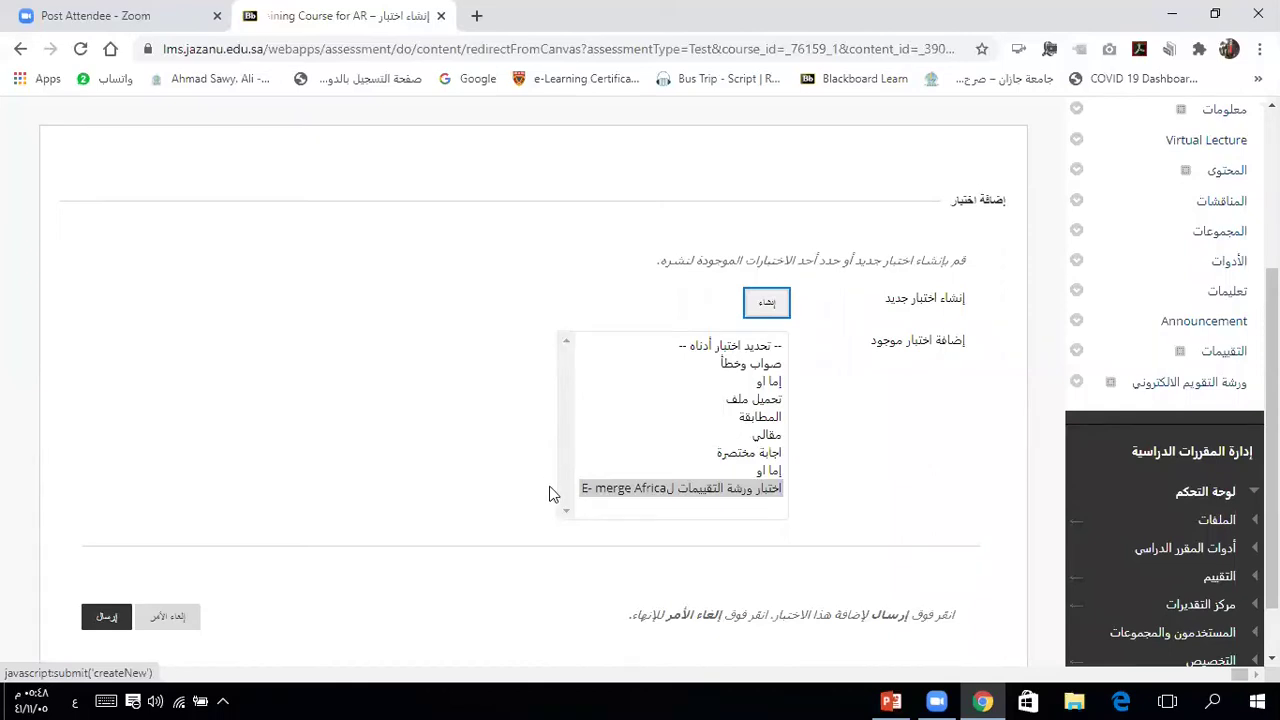
pyautogui.click(680, 492)
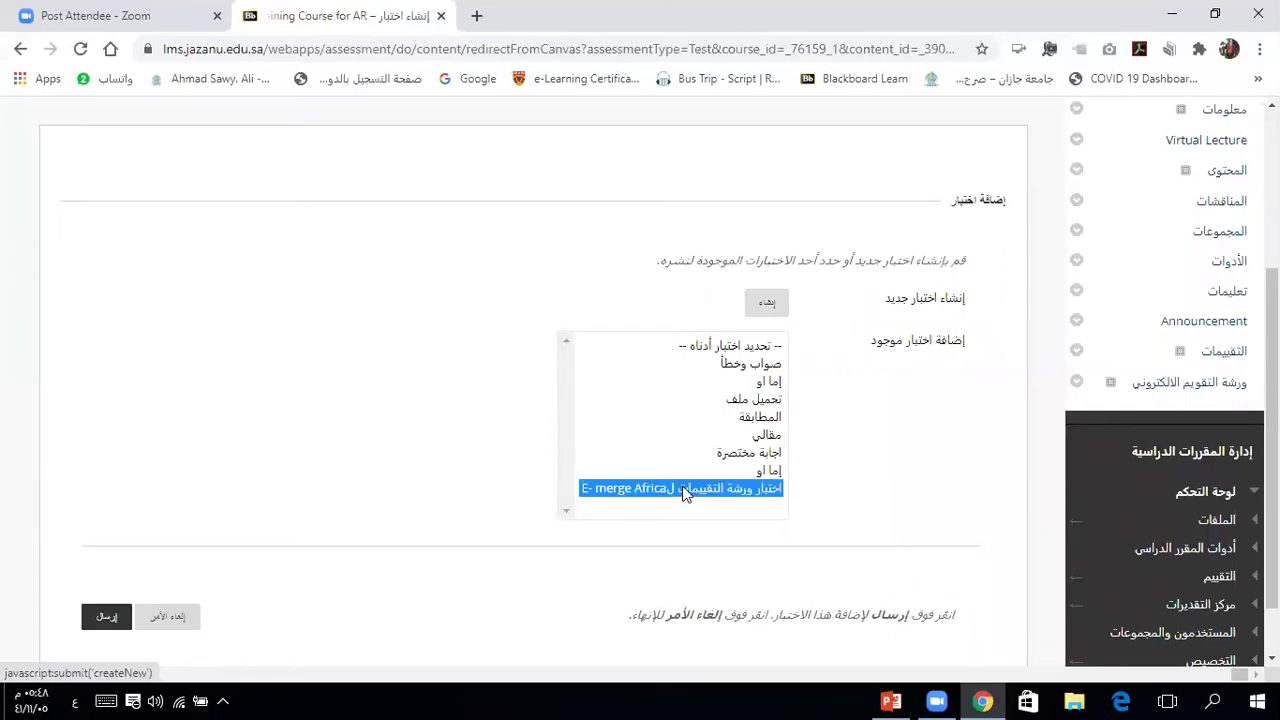
pyautogui.click(107, 619)
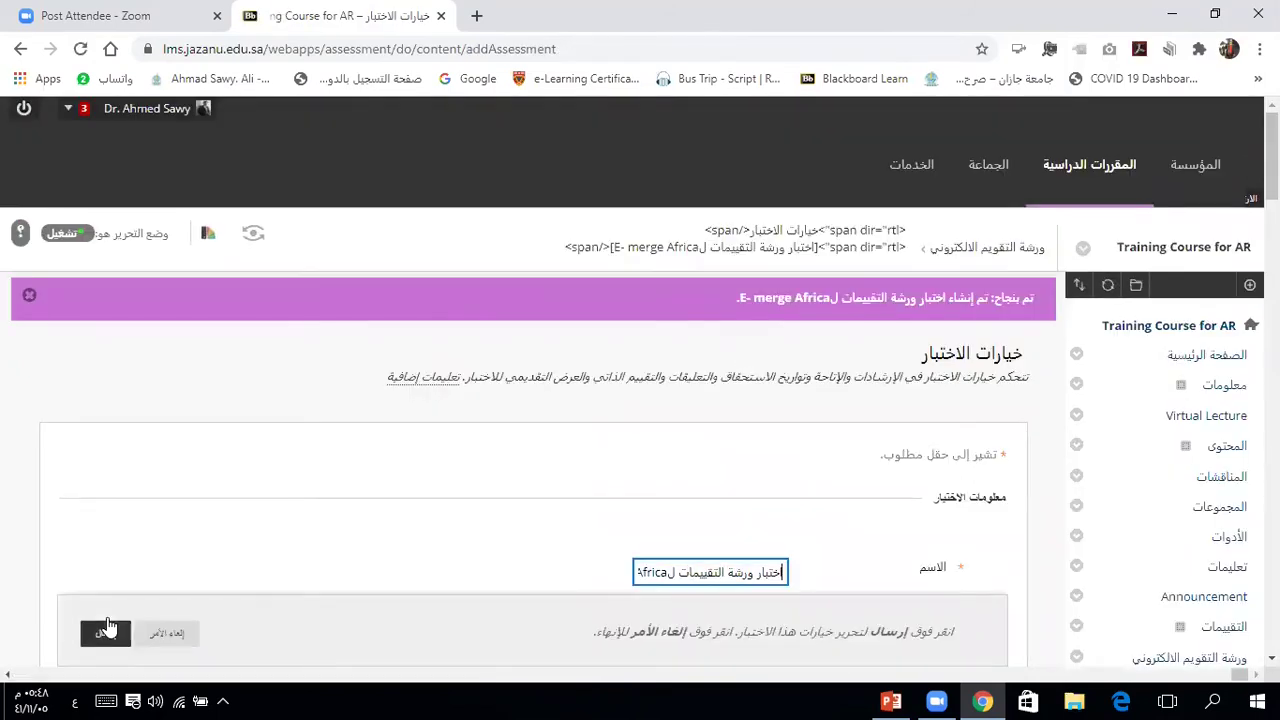
# Step: Set the test name colour to dark maroon #660033 in Test Options
pyautogui.click(268, 550)
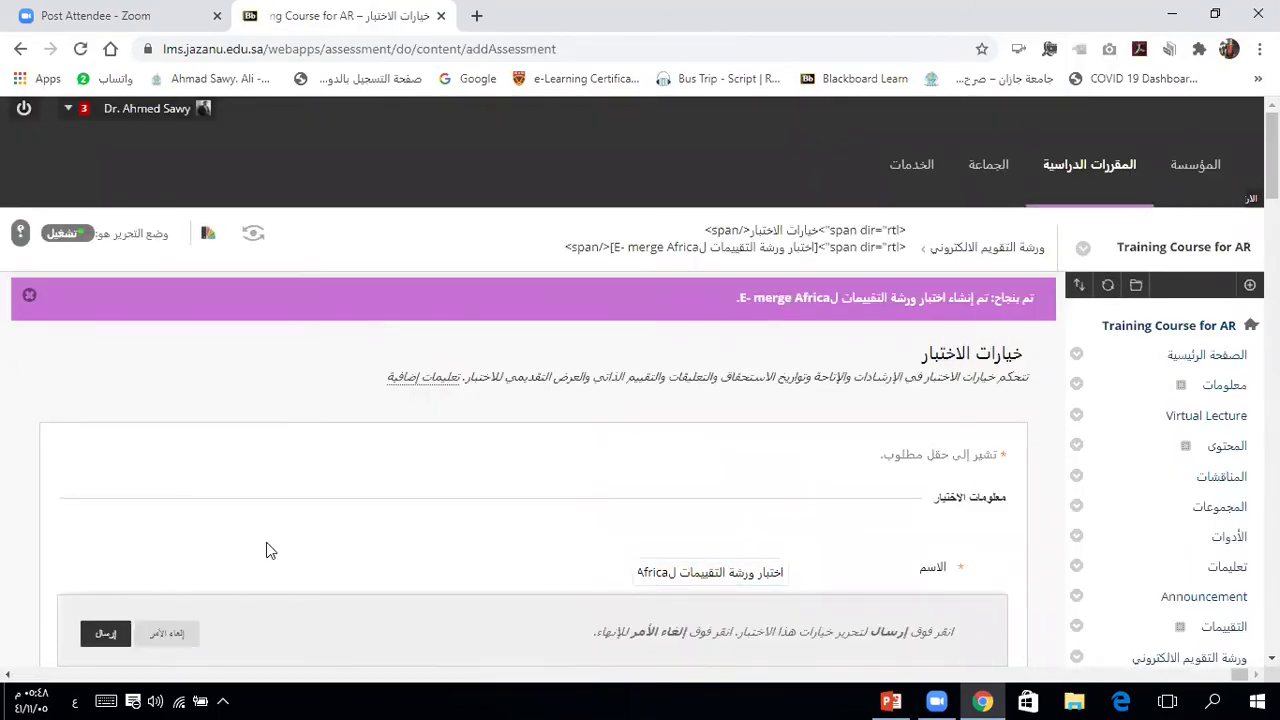
pyautogui.scroll(-1, 268, 550)
pyautogui.scroll(-3, 266, 545)
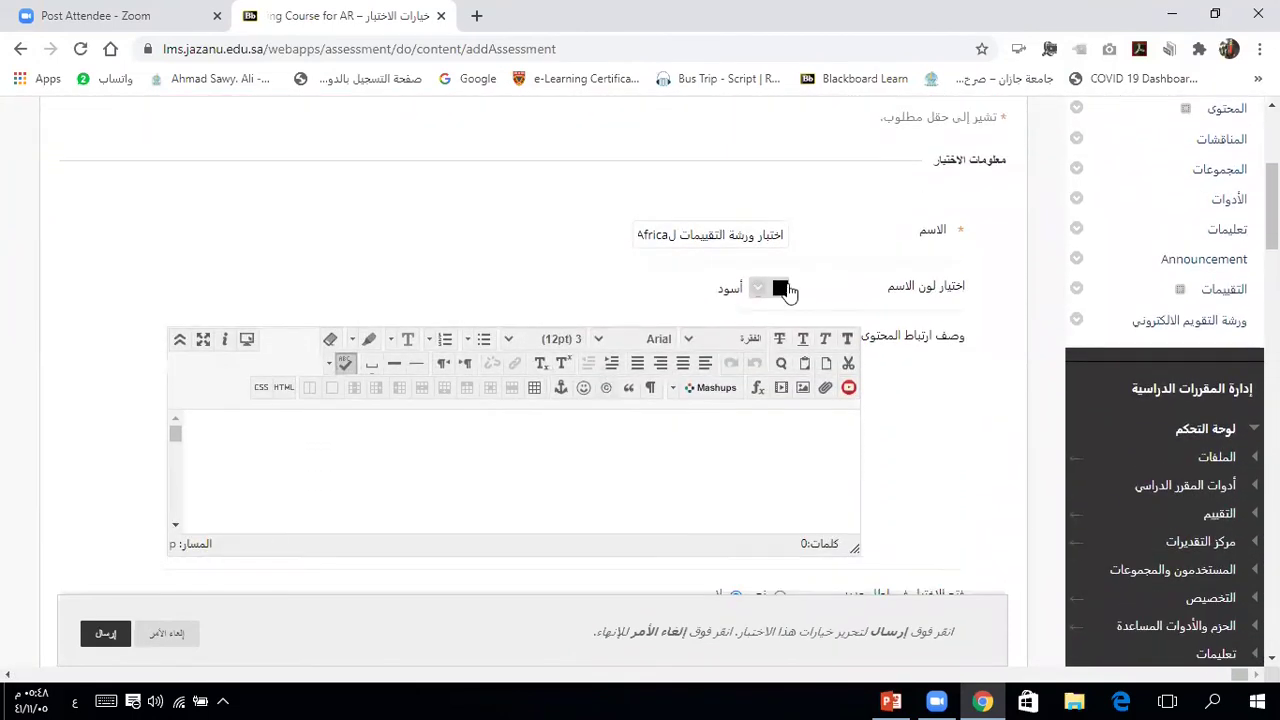
pyautogui.click(758, 289)
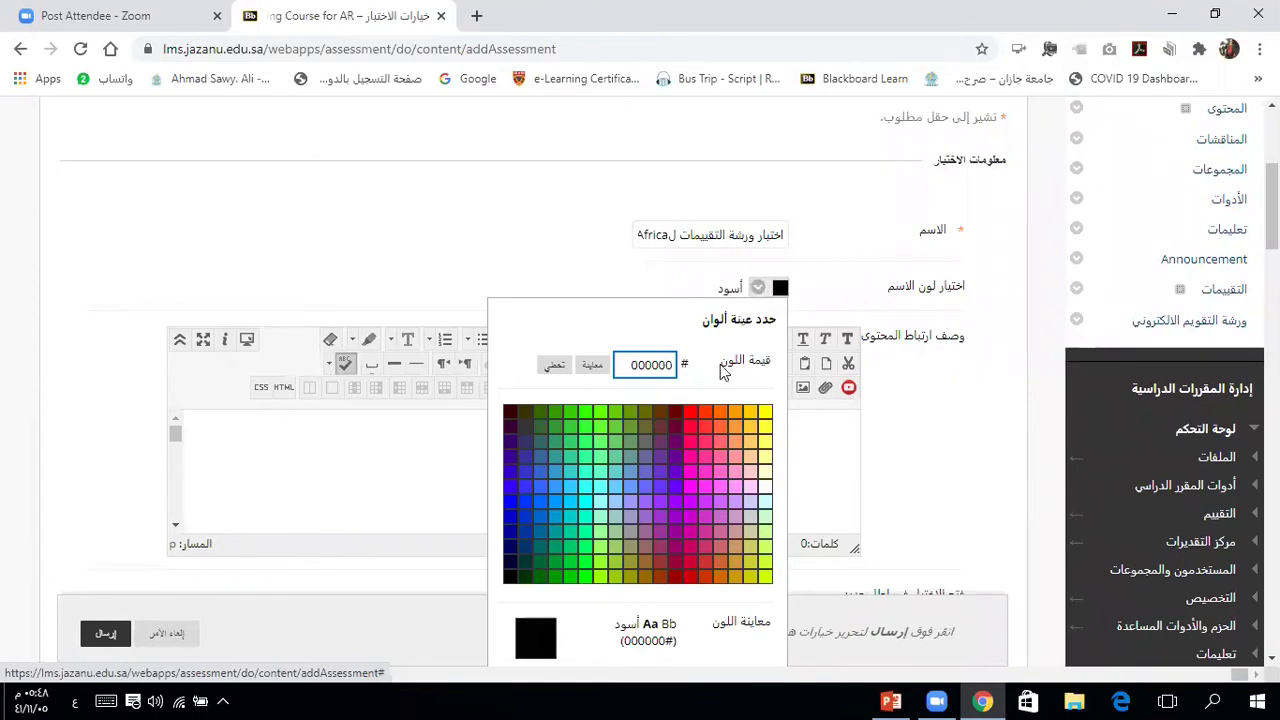
pyautogui.click(675, 428)
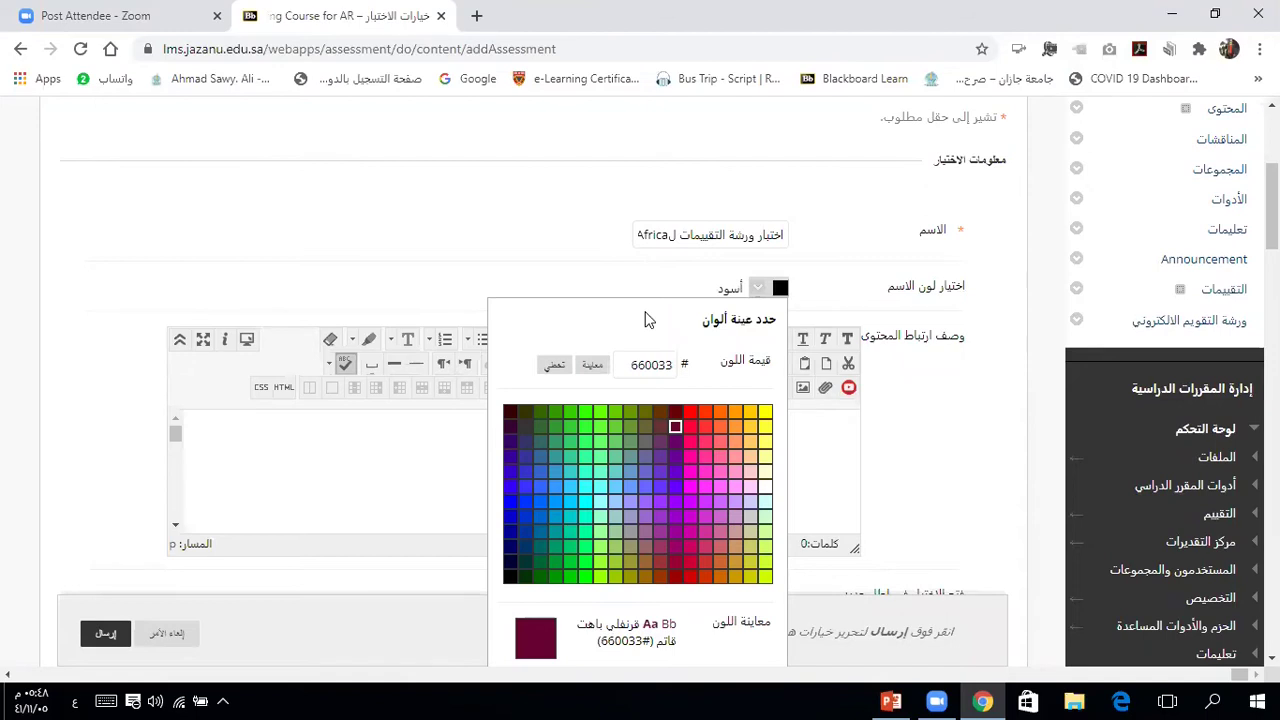
pyautogui.scroll(-3, 645, 320)
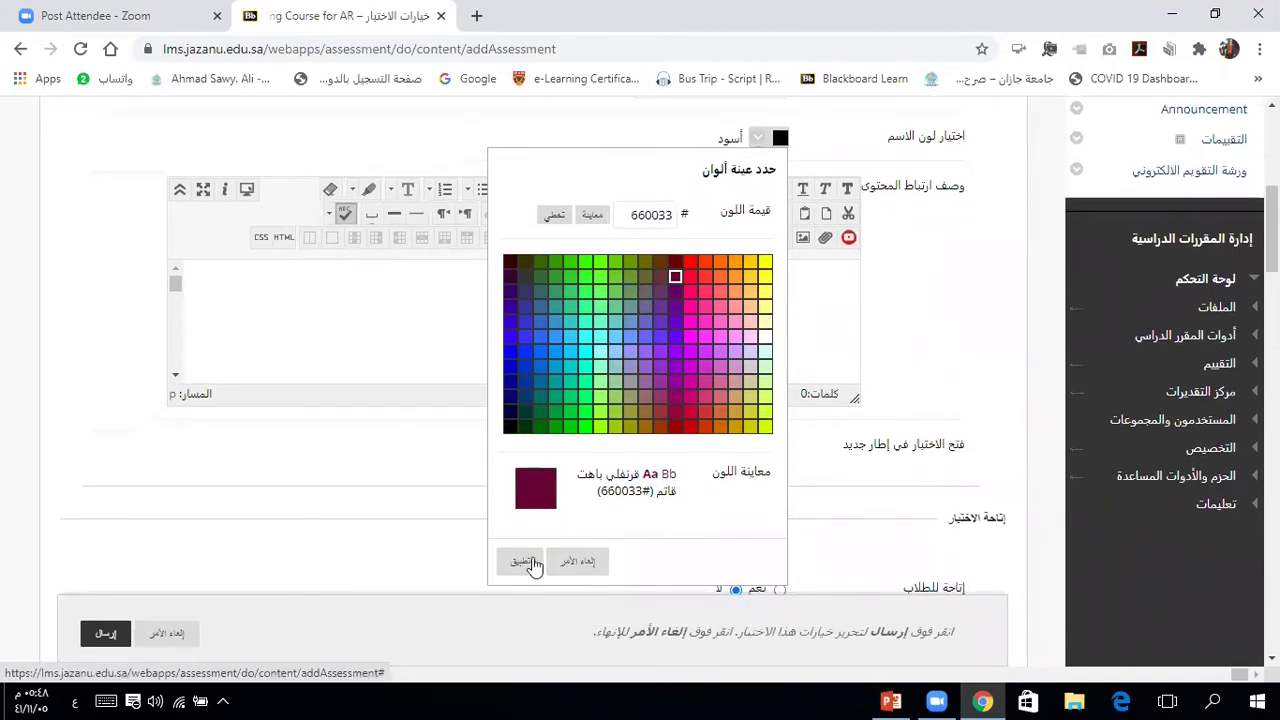
pyautogui.click(519, 565)
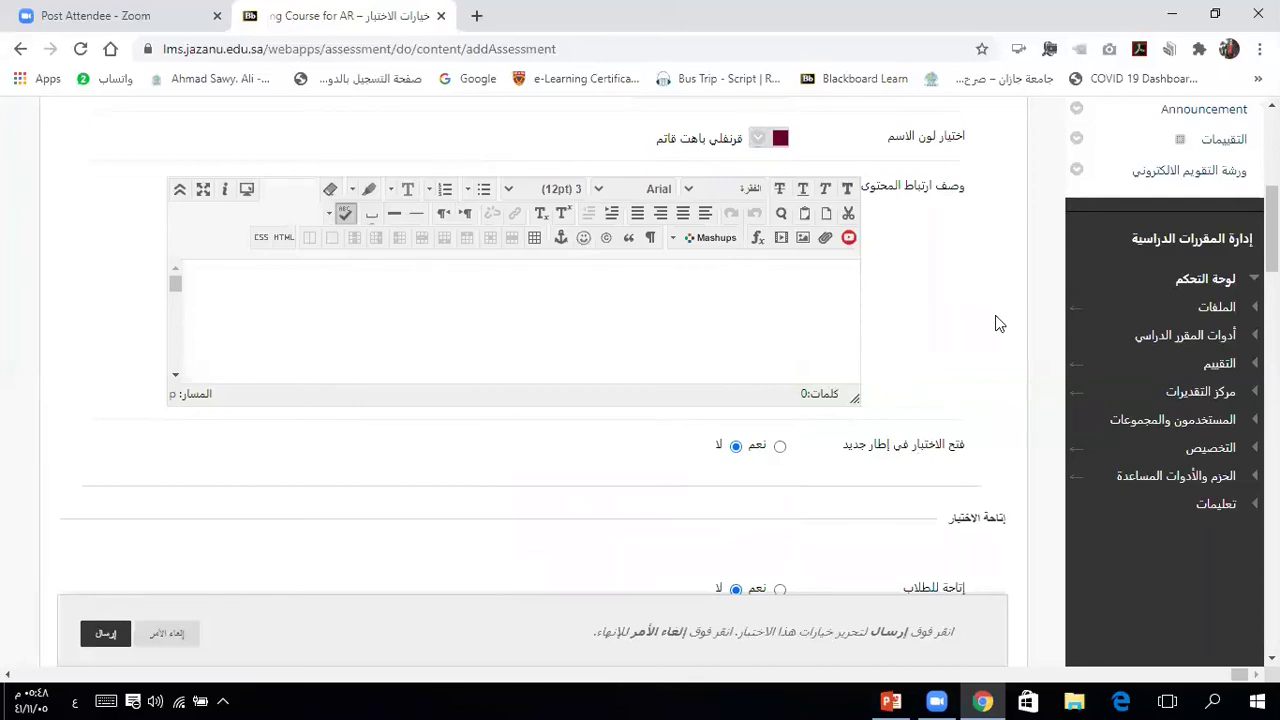
pyautogui.scroll(-1, 914, 394)
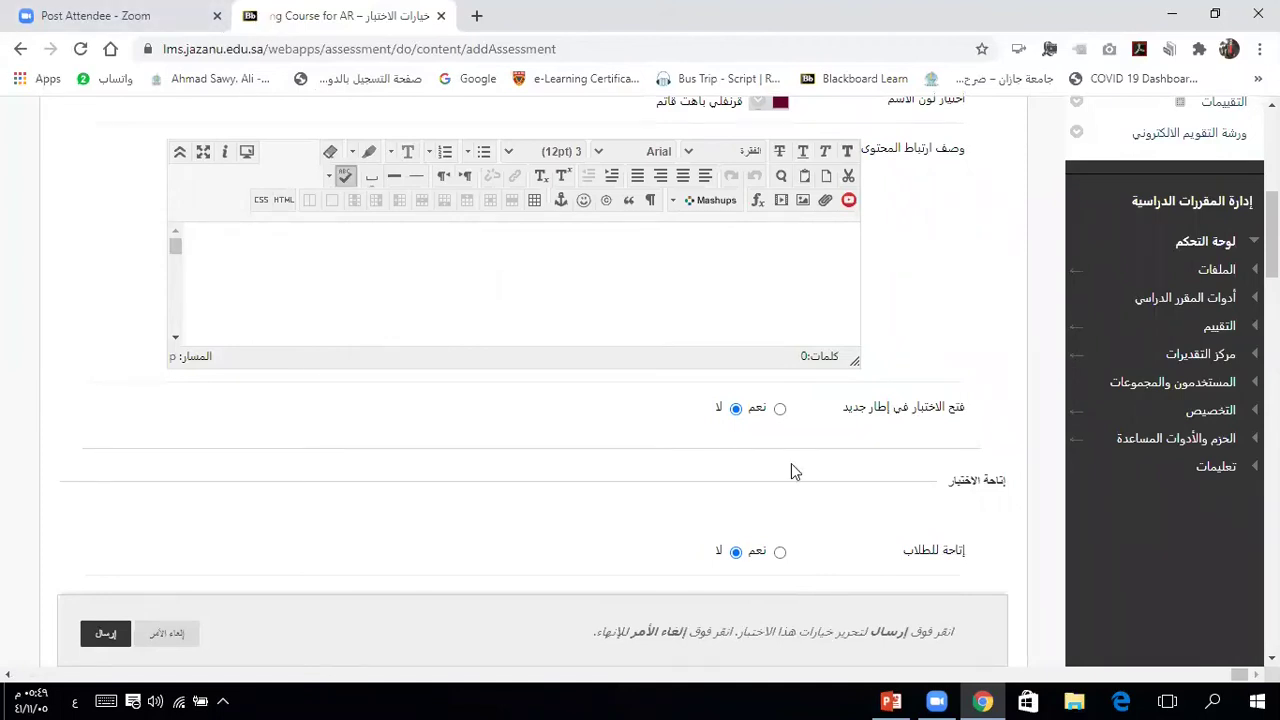
# Step: Set the test to open in a new window, make it available, and add an announcement
pyautogui.click(779, 410)
pyautogui.click(781, 553)
pyautogui.scroll(-2, 879, 527)
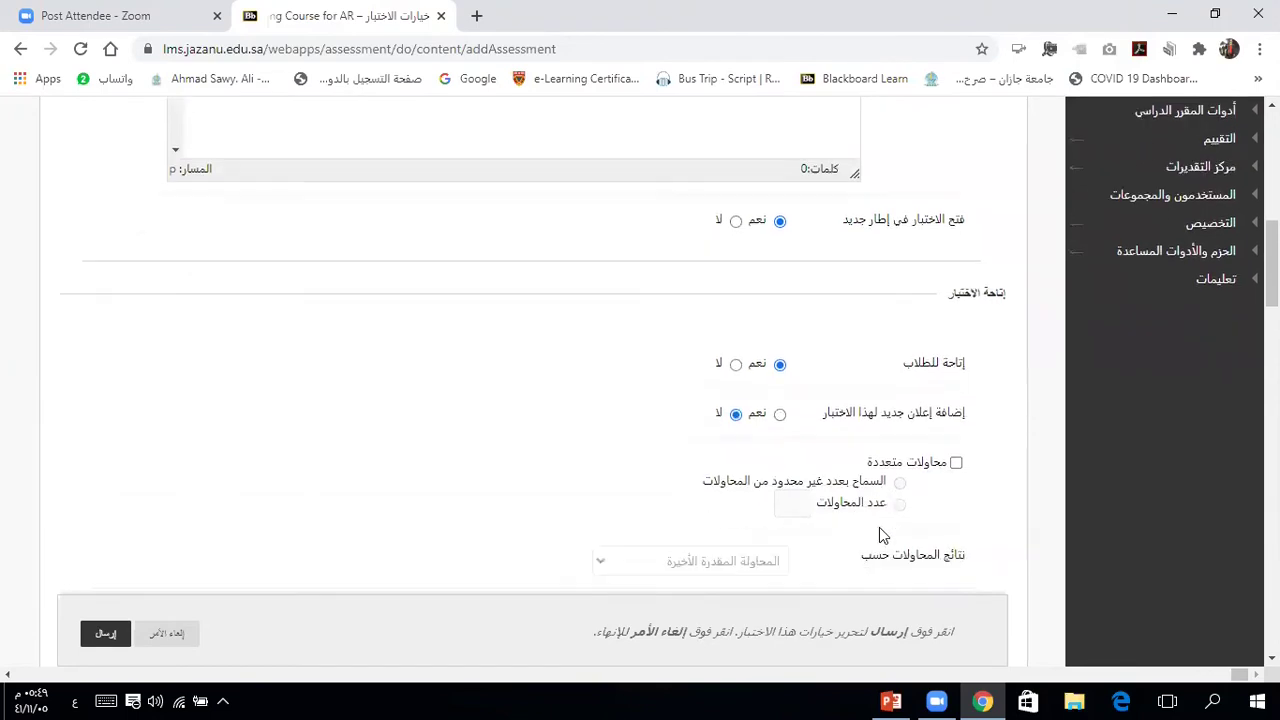
pyautogui.click(780, 415)
pyautogui.scroll(-2, 997, 473)
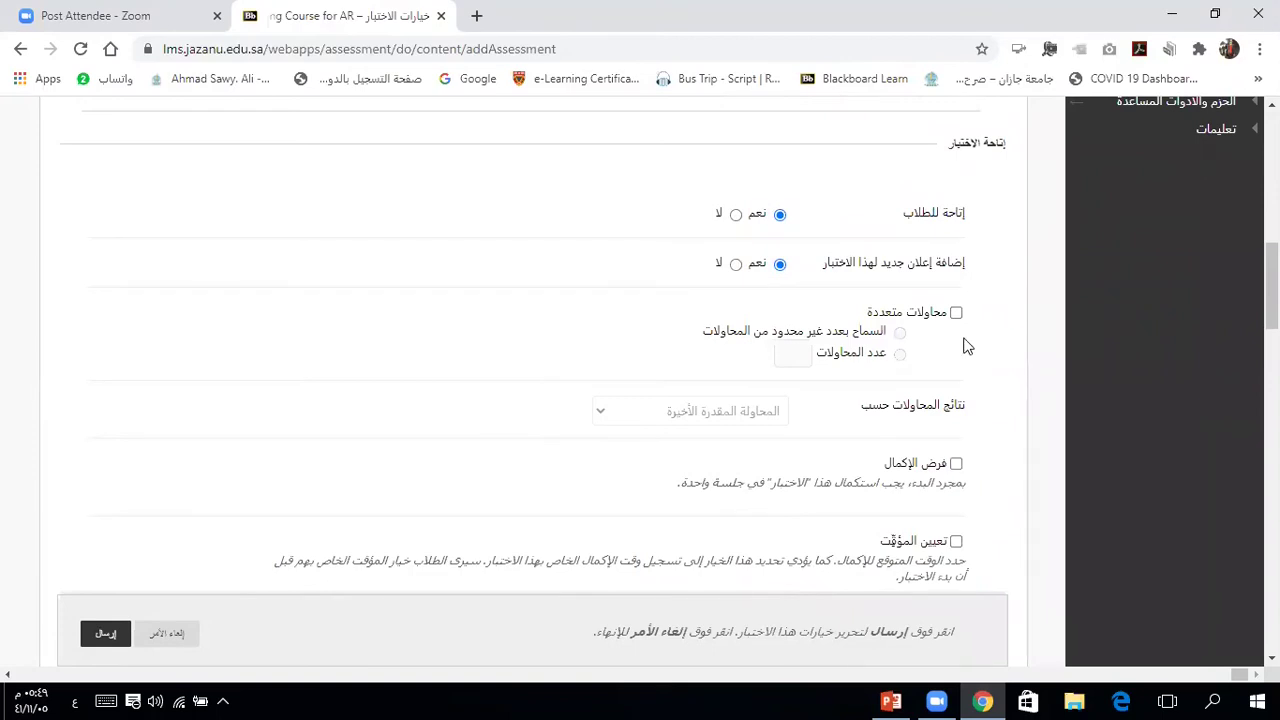
# Step: Try 2 attempts scored by Highest Grade, then turn Multiple Attempts off
pyautogui.click(956, 313)
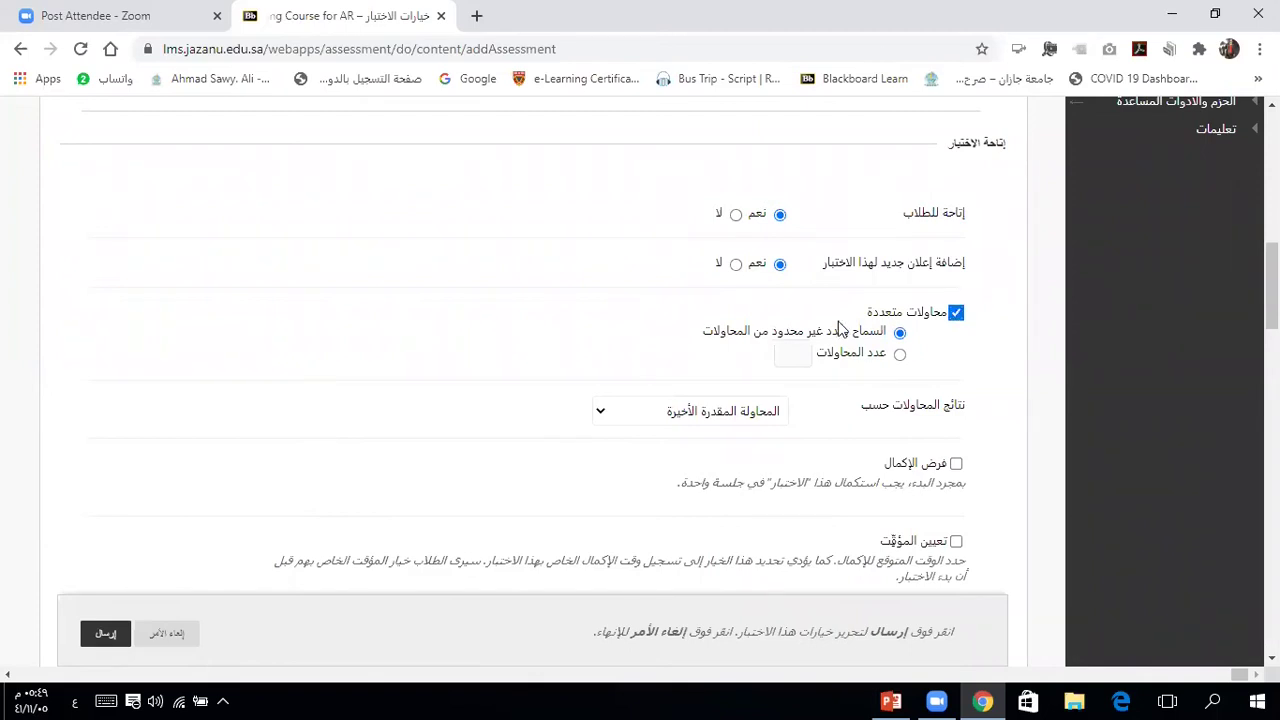
pyautogui.click(900, 356)
pyautogui.click(797, 350)
pyautogui.write('2')
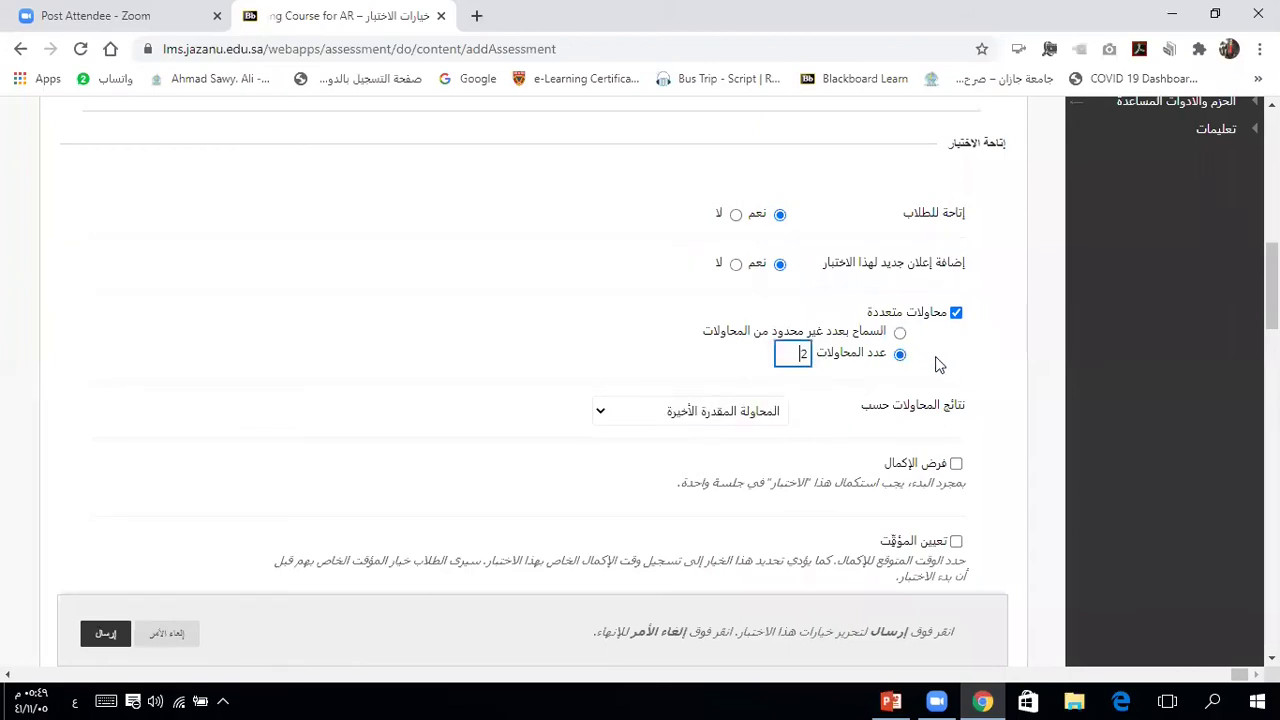
pyautogui.click(960, 365)
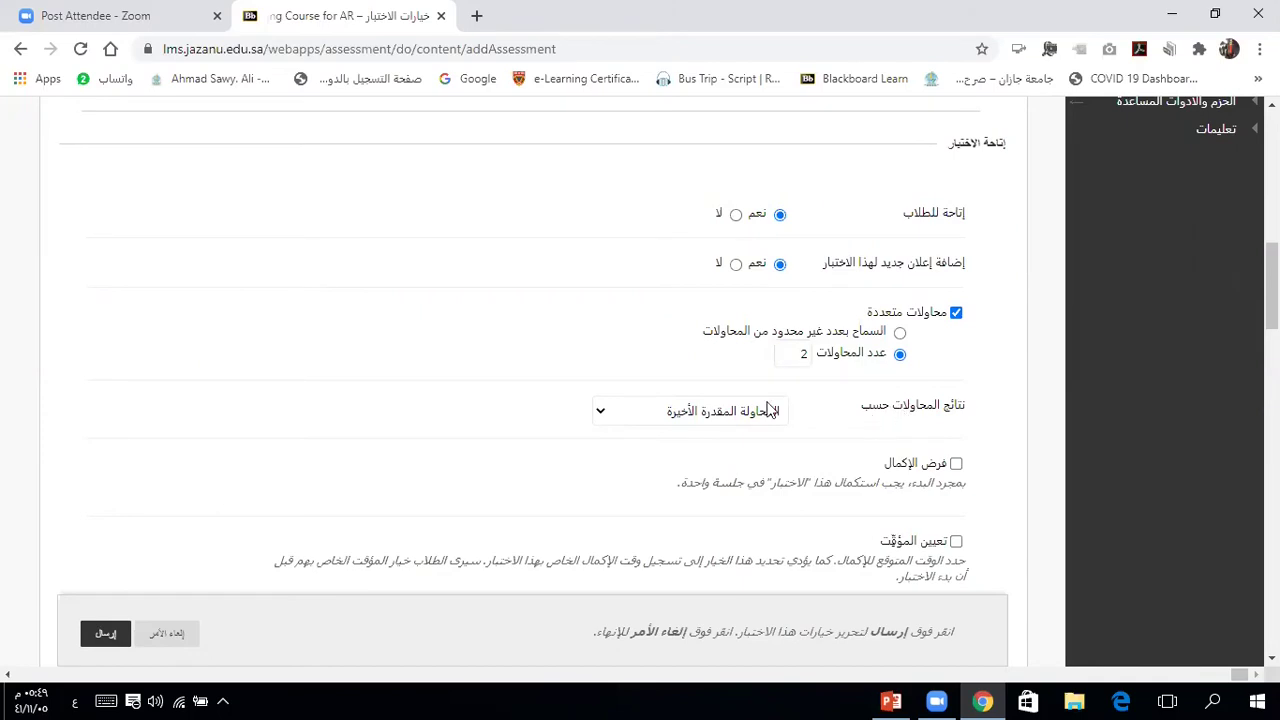
pyautogui.click(722, 414)
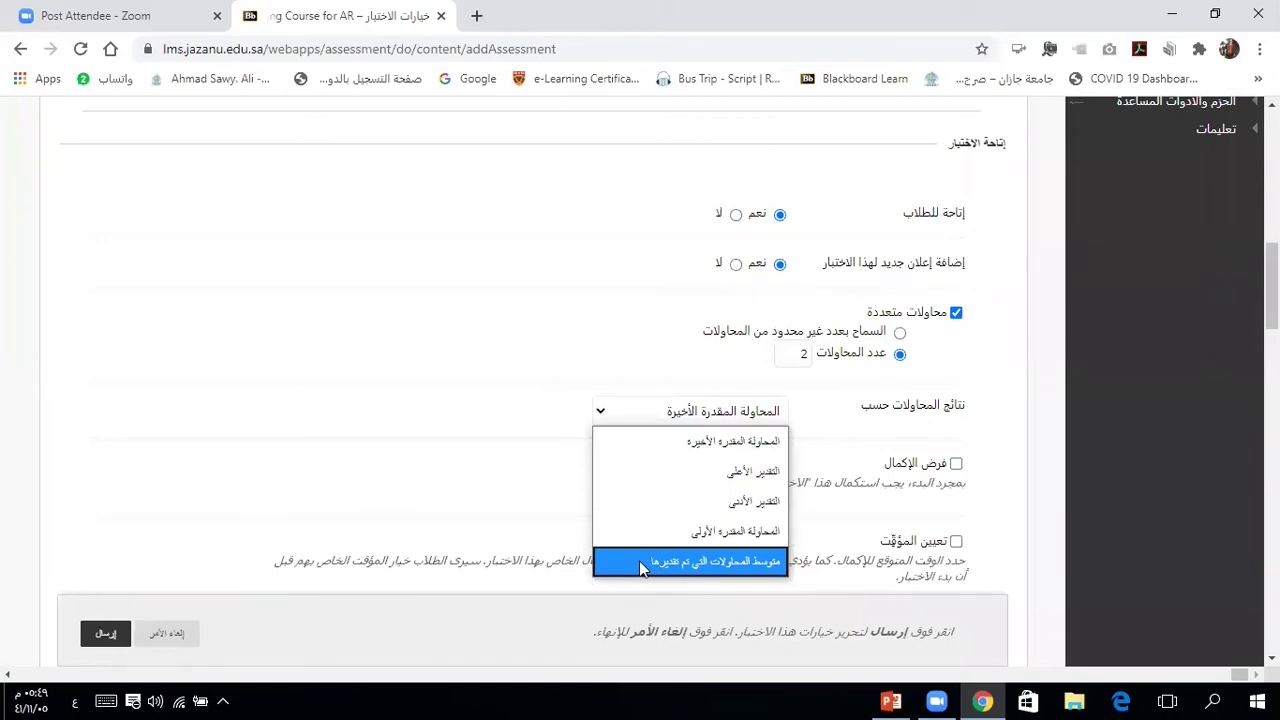
pyautogui.click(701, 474)
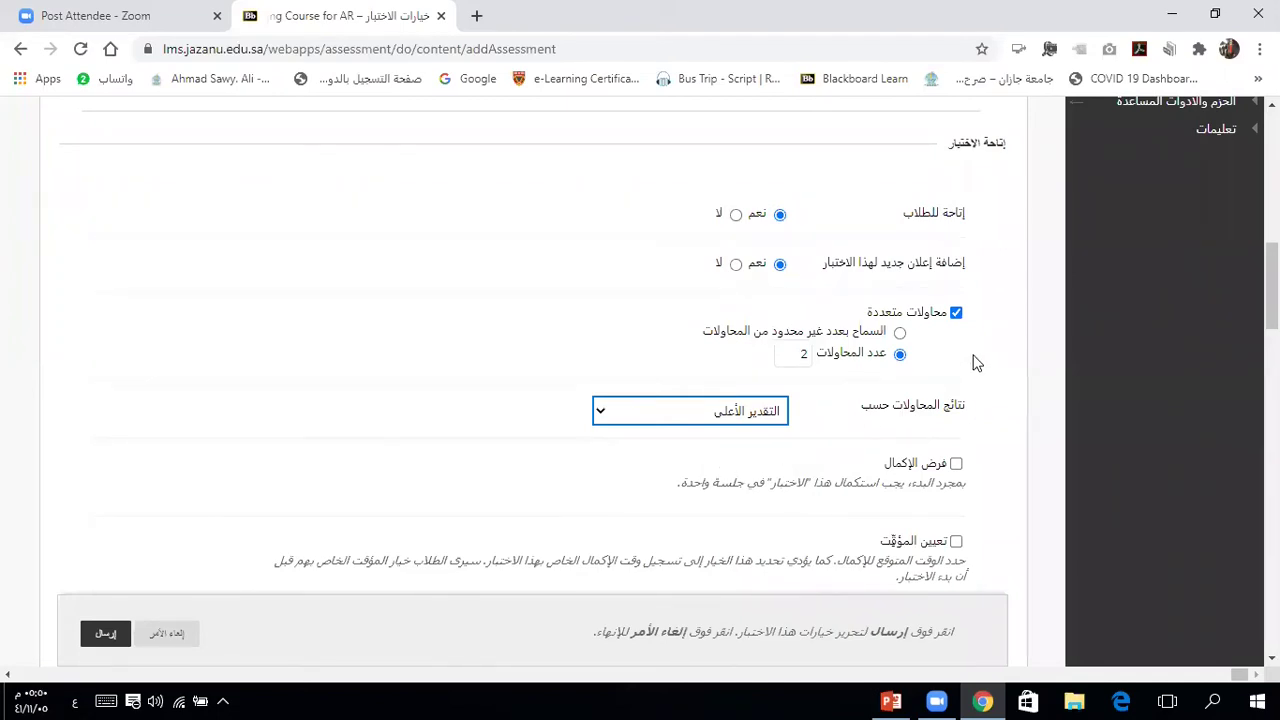
pyautogui.click(956, 313)
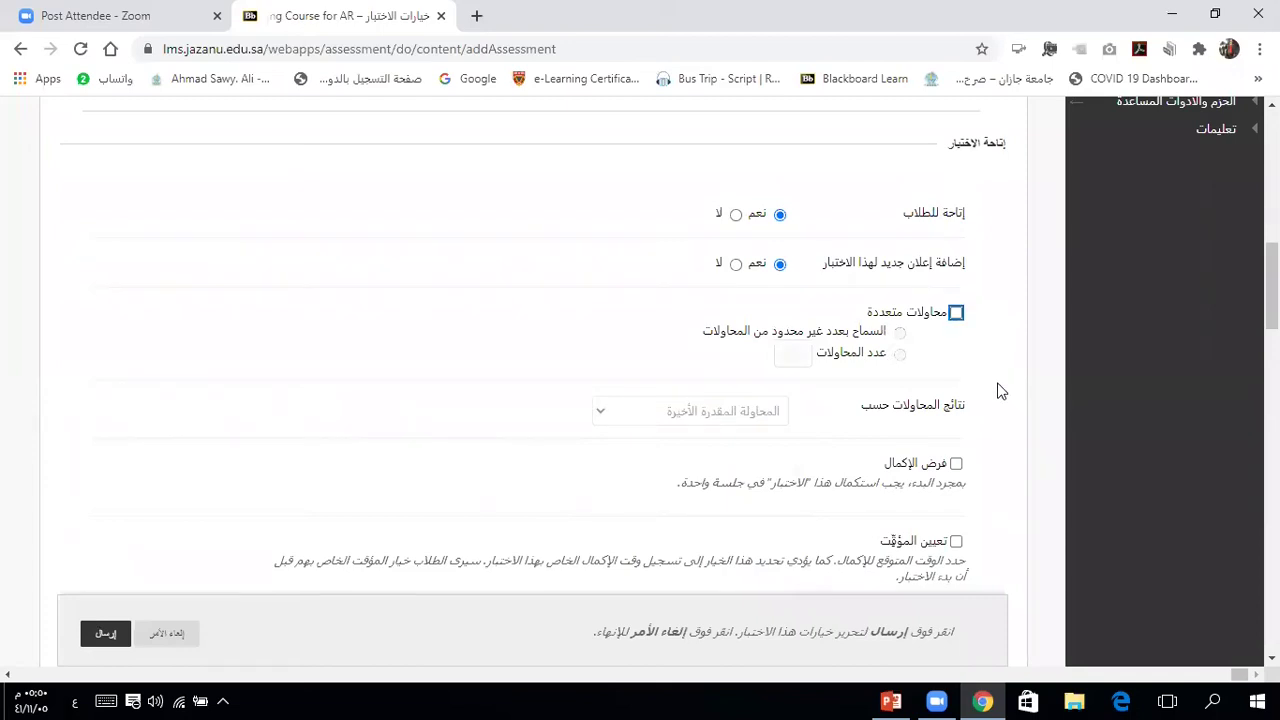
pyautogui.click(998, 428)
pyautogui.scroll(-1, 998, 428)
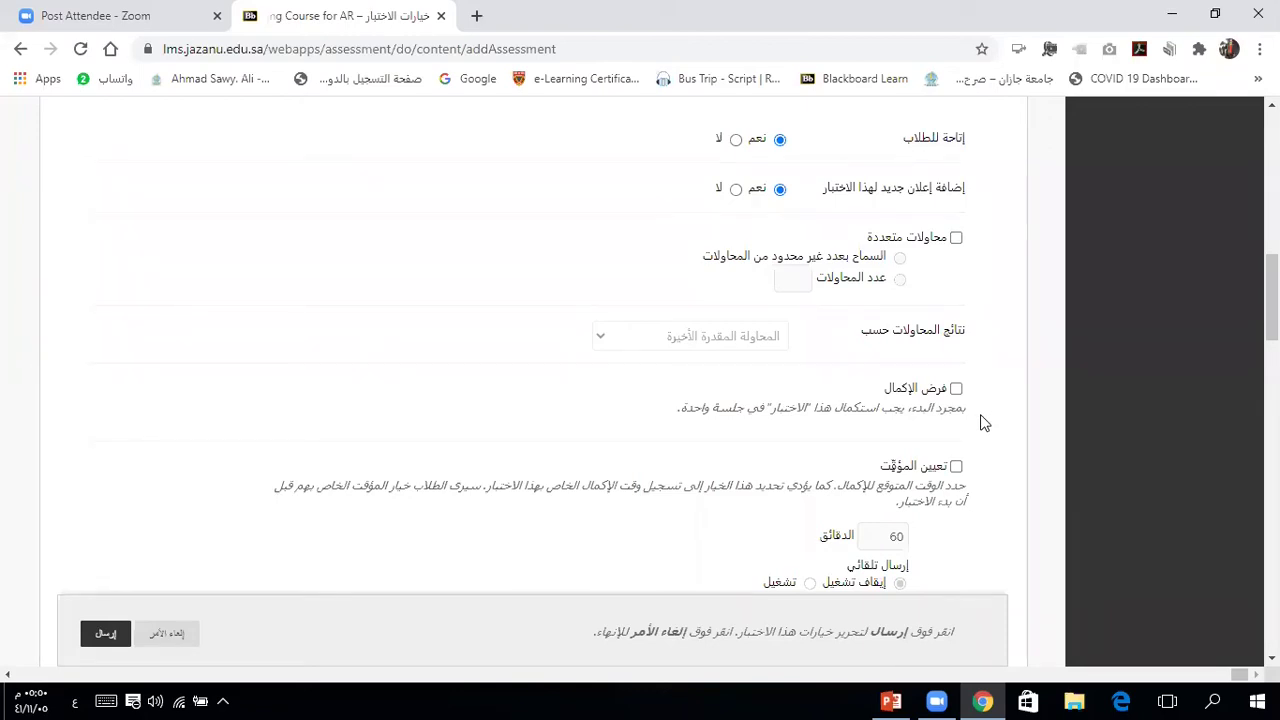
# Step: Leave Force Completion off and turn on the test timer with Auto-Submit On
pyautogui.click(956, 389)
pyautogui.click(956, 389)
pyautogui.scroll(-1, 995, 423)
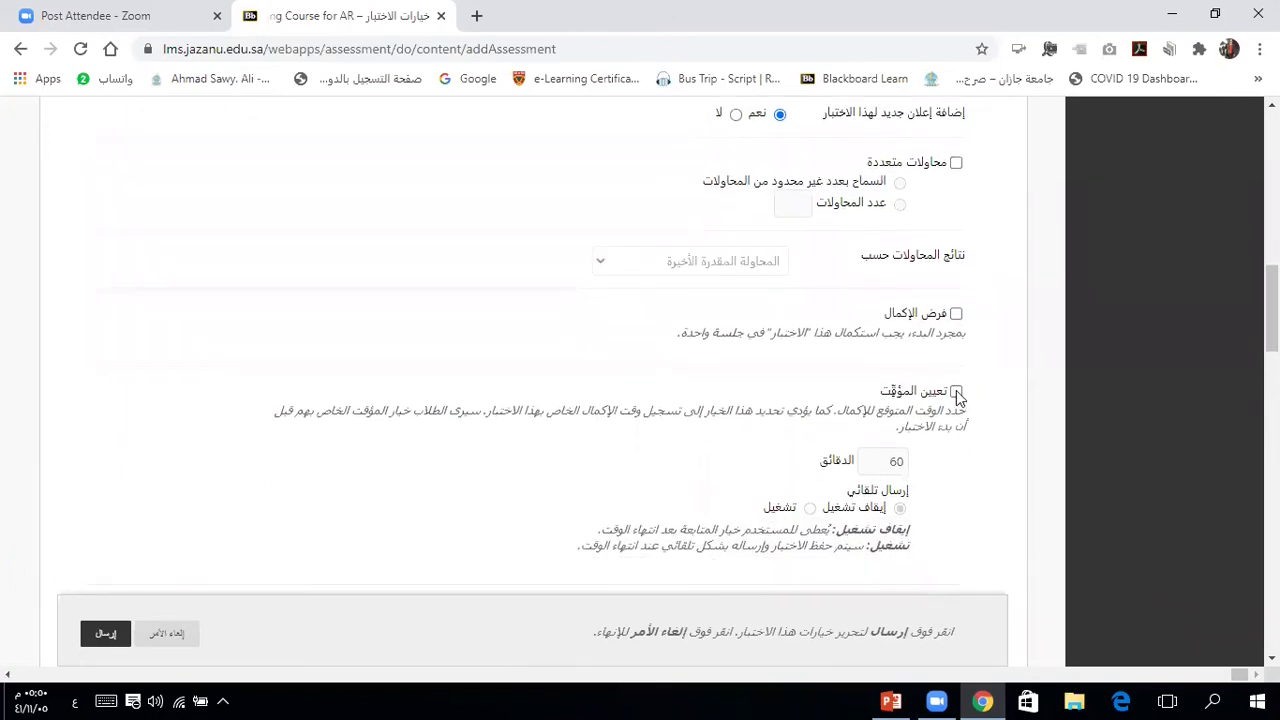
pyautogui.click(956, 392)
pyautogui.click(810, 509)
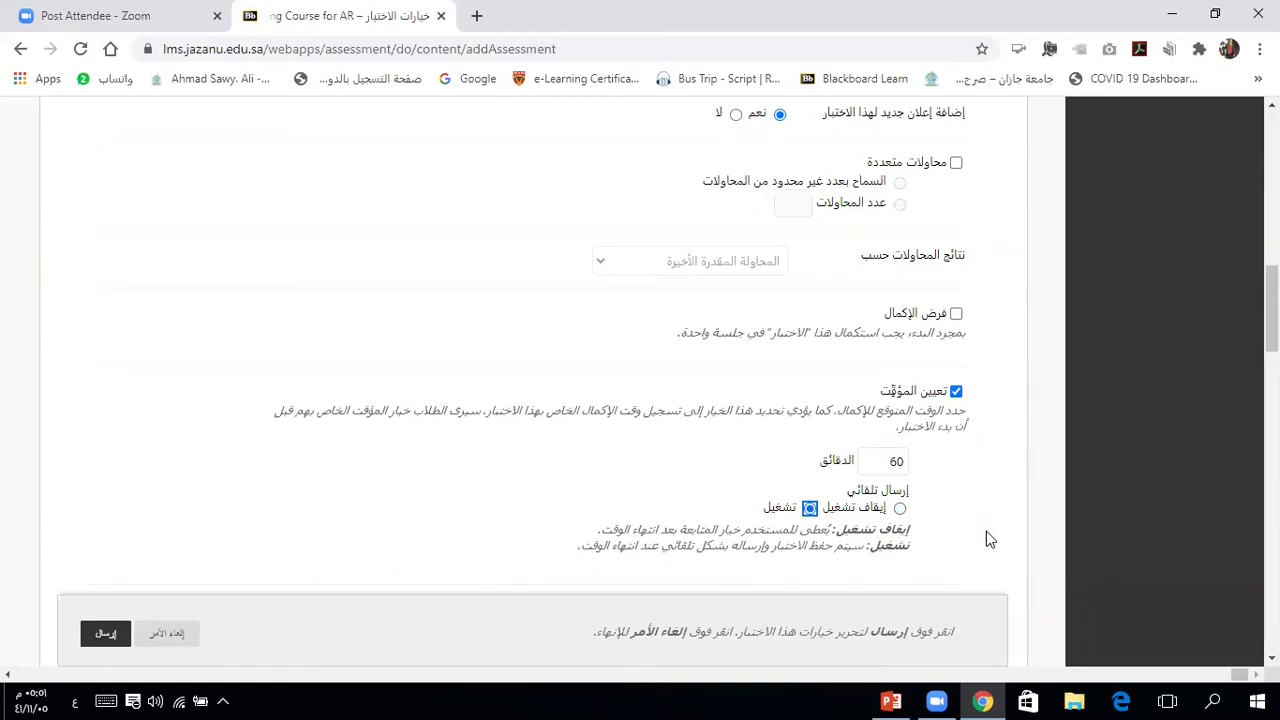
# Step: Set Display Until to 27 June 2020
pyautogui.scroll(-2, 990, 541)
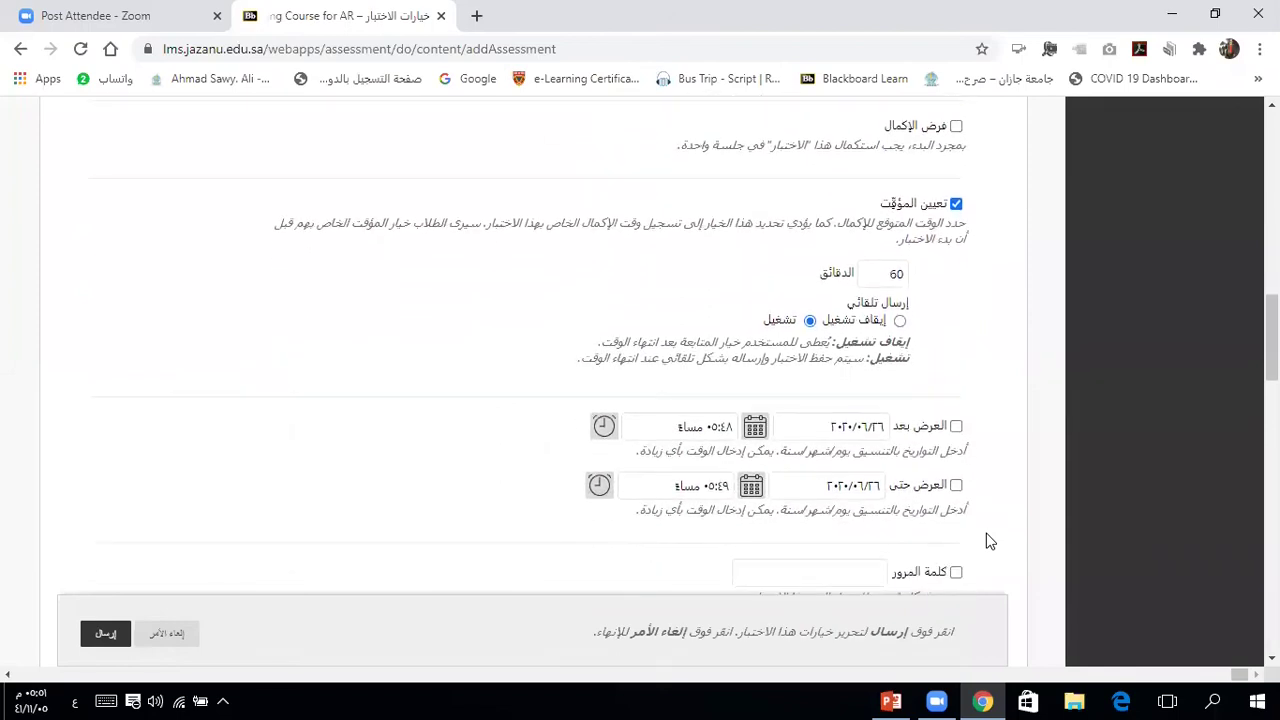
pyautogui.scroll(-1, 988, 539)
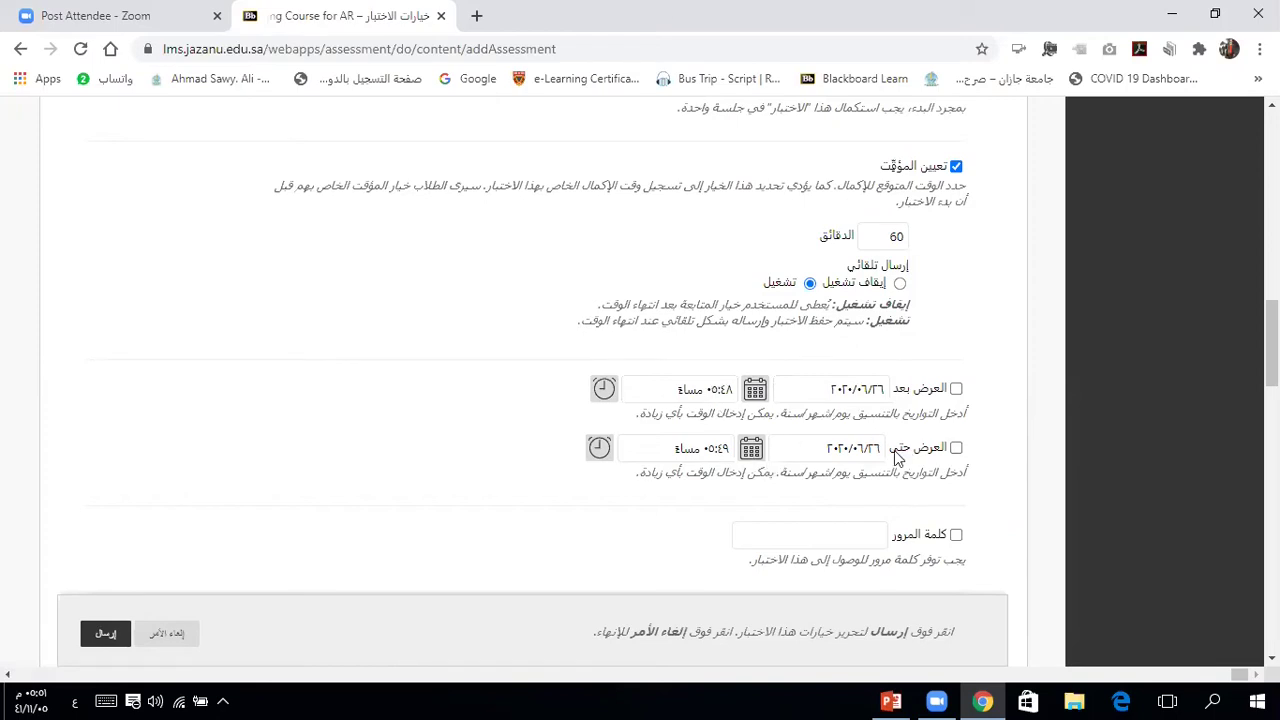
pyautogui.click(753, 451)
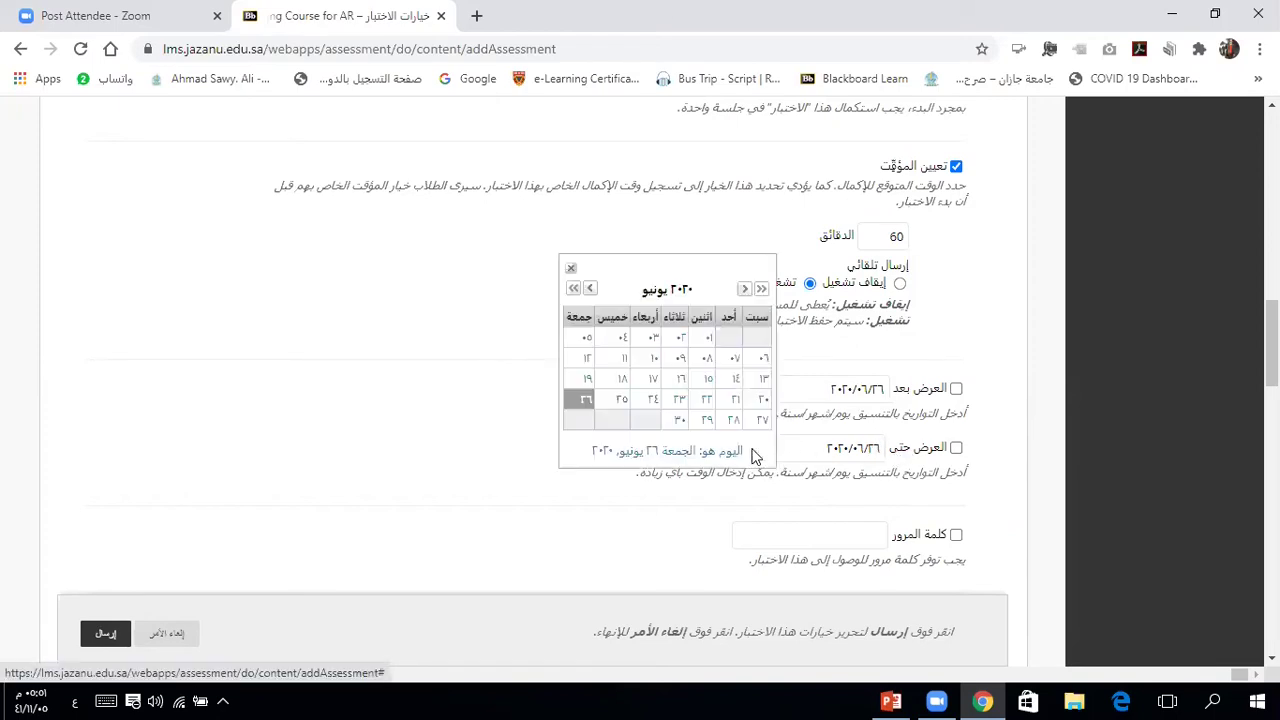
pyautogui.click(762, 421)
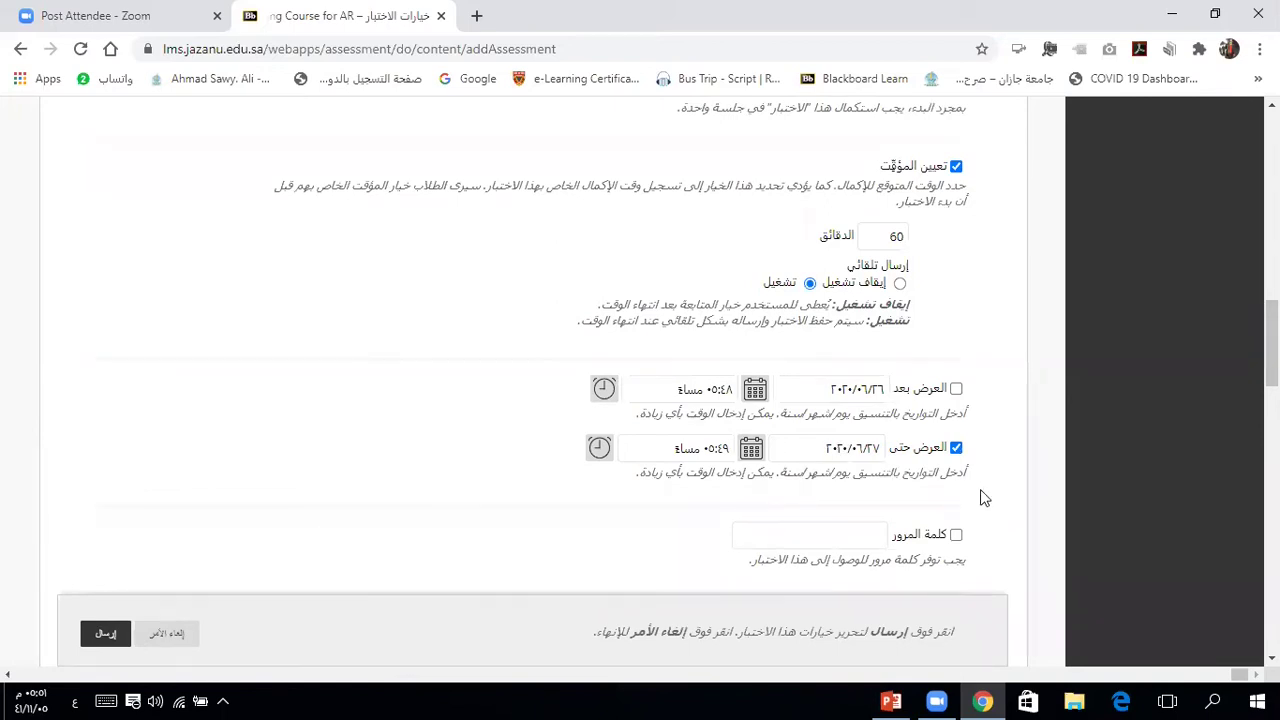
# Step: Briefly require a test password, then remove the password requirement and clear its value
pyautogui.scroll(-2, 984, 498)
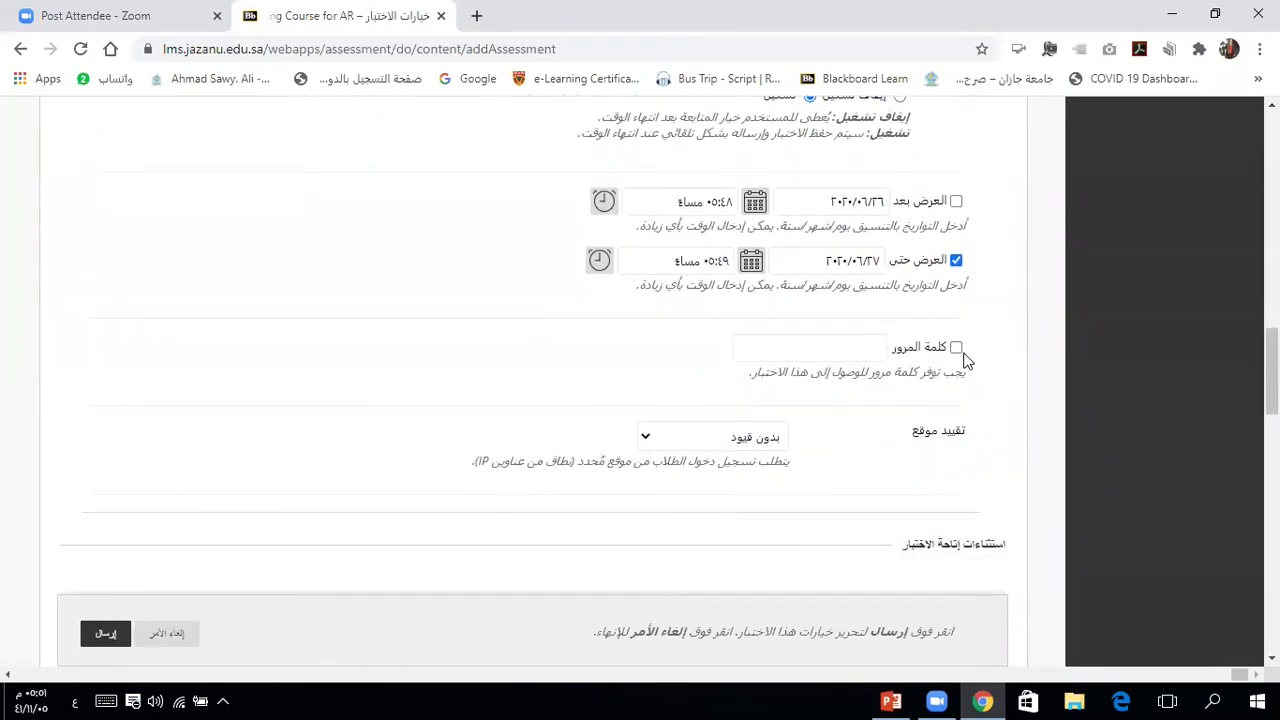
pyautogui.click(956, 348)
pyautogui.click(843, 348)
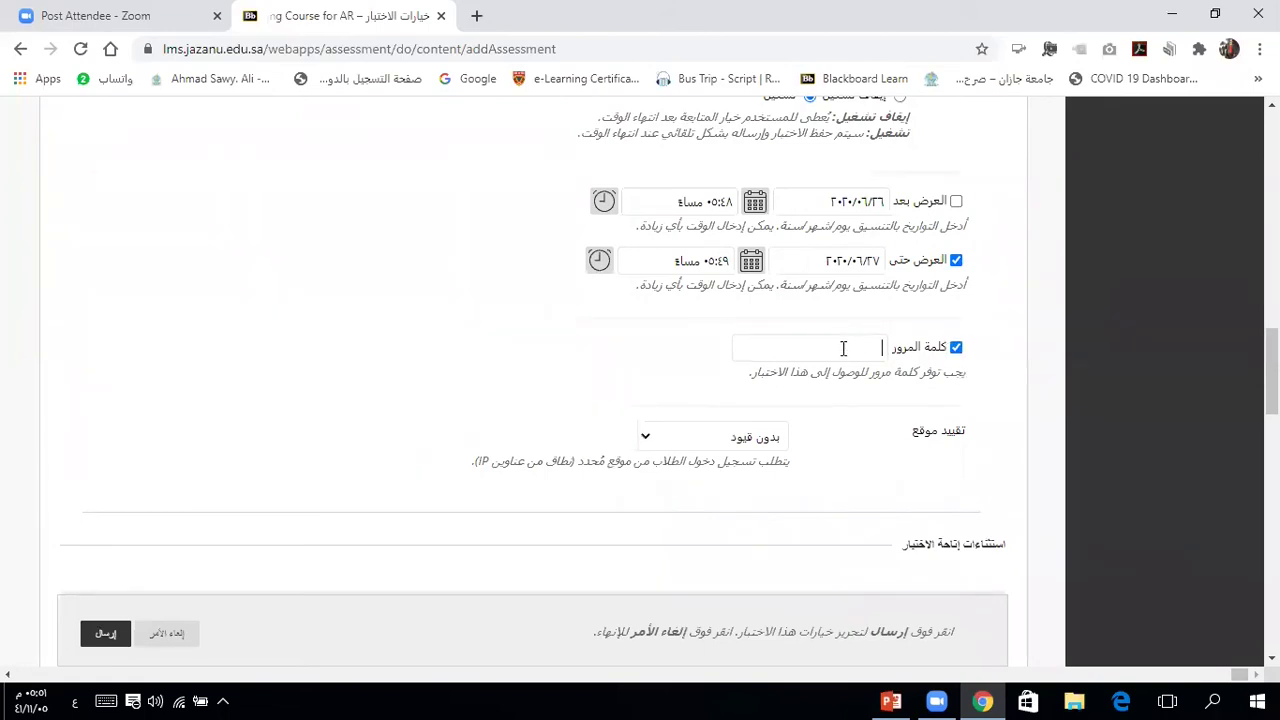
pyautogui.write('123')
pyautogui.click(956, 347)
pyautogui.click(997, 397)
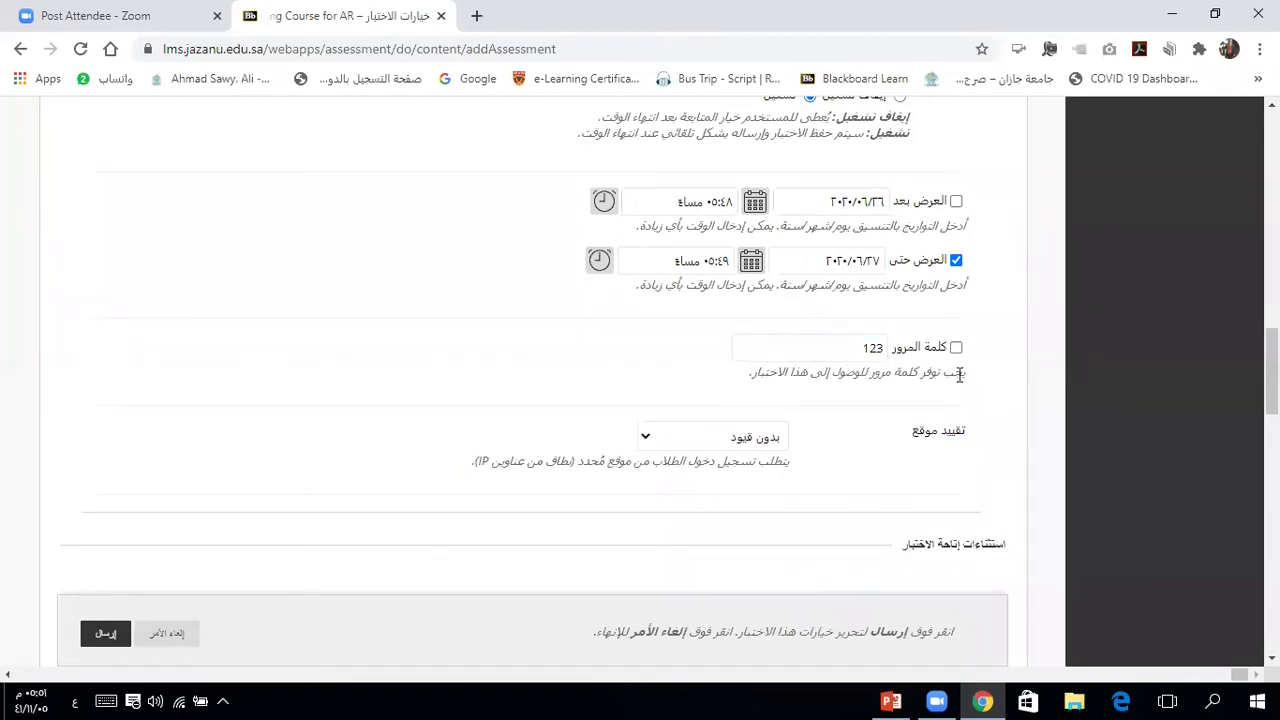
pyautogui.click(876, 347)
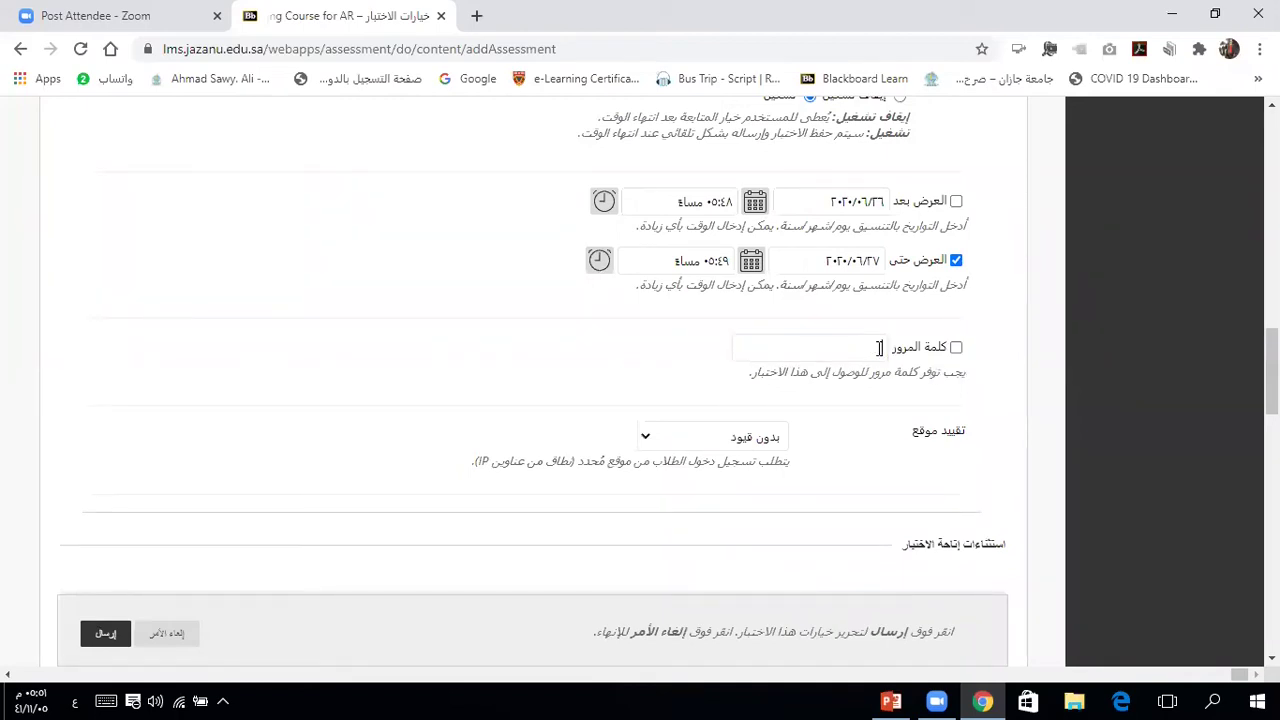
pyautogui.click(978, 431)
# Step: Keep the location restriction at no restrictions (بدون قيود)
pyautogui.scroll(-1, 989, 430)
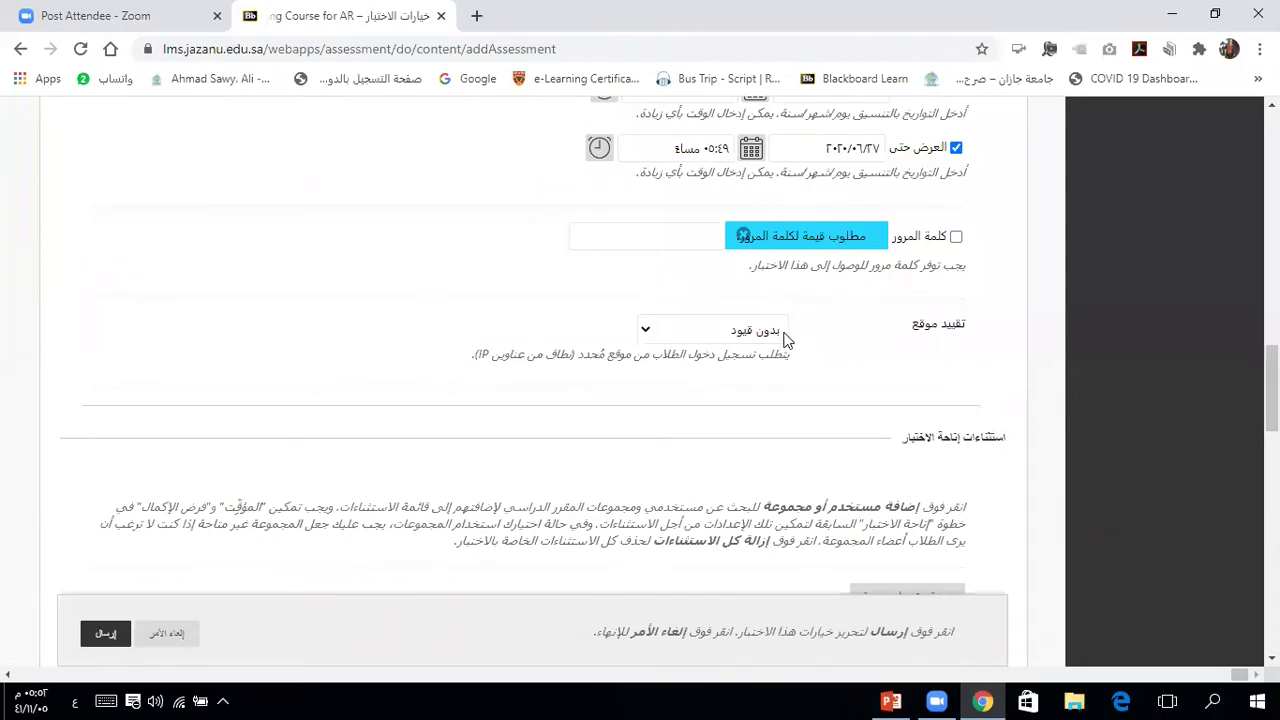
pyautogui.click(722, 334)
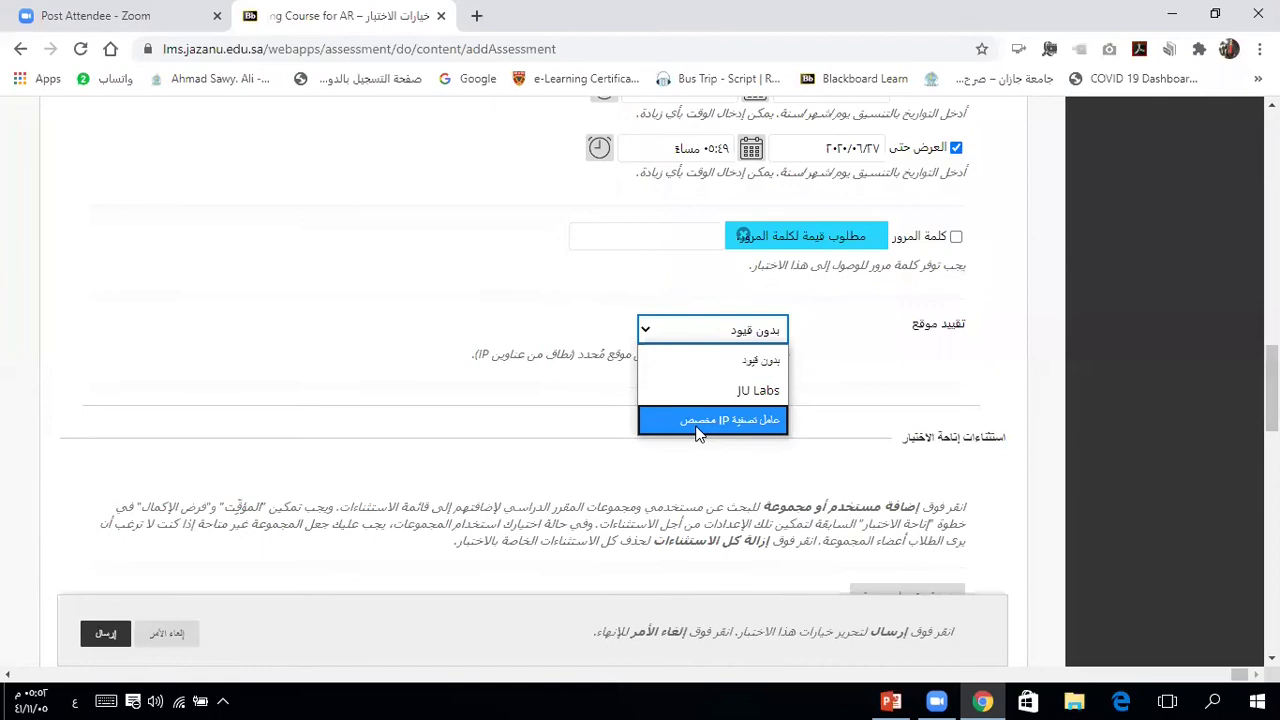
pyautogui.click(866, 366)
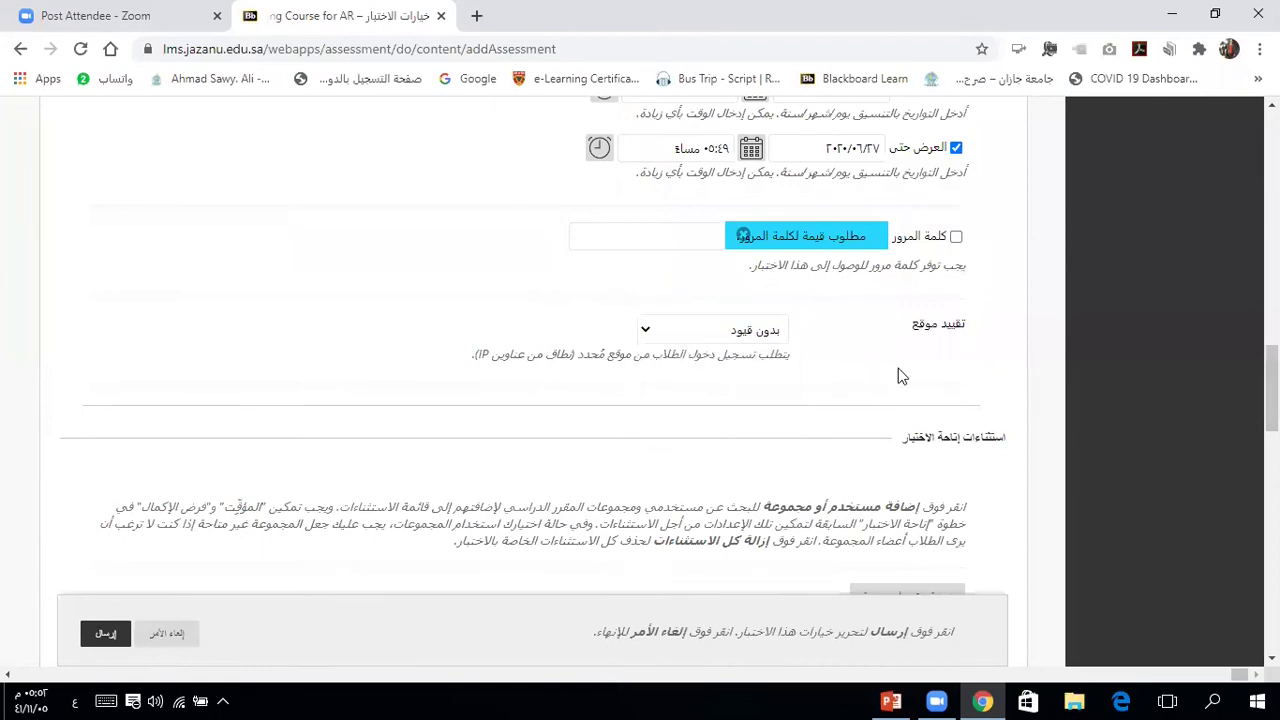
pyautogui.scroll(-2, 898, 376)
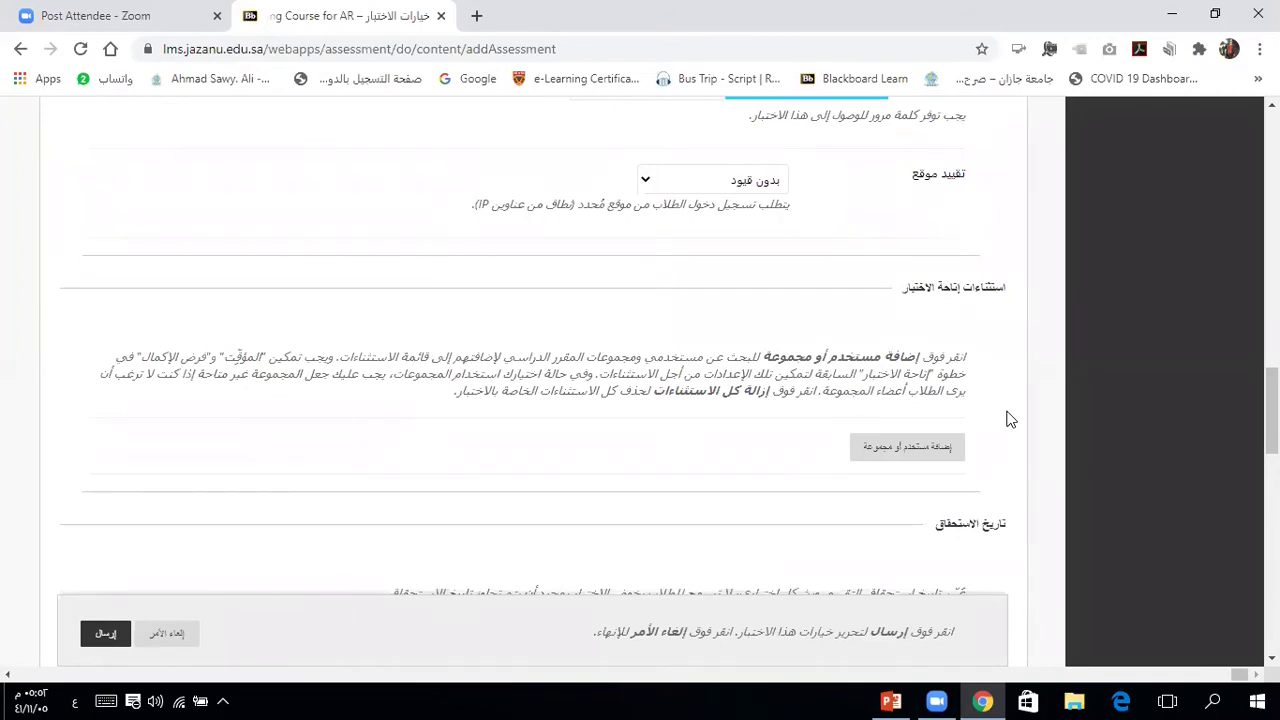
pyautogui.click(925, 450)
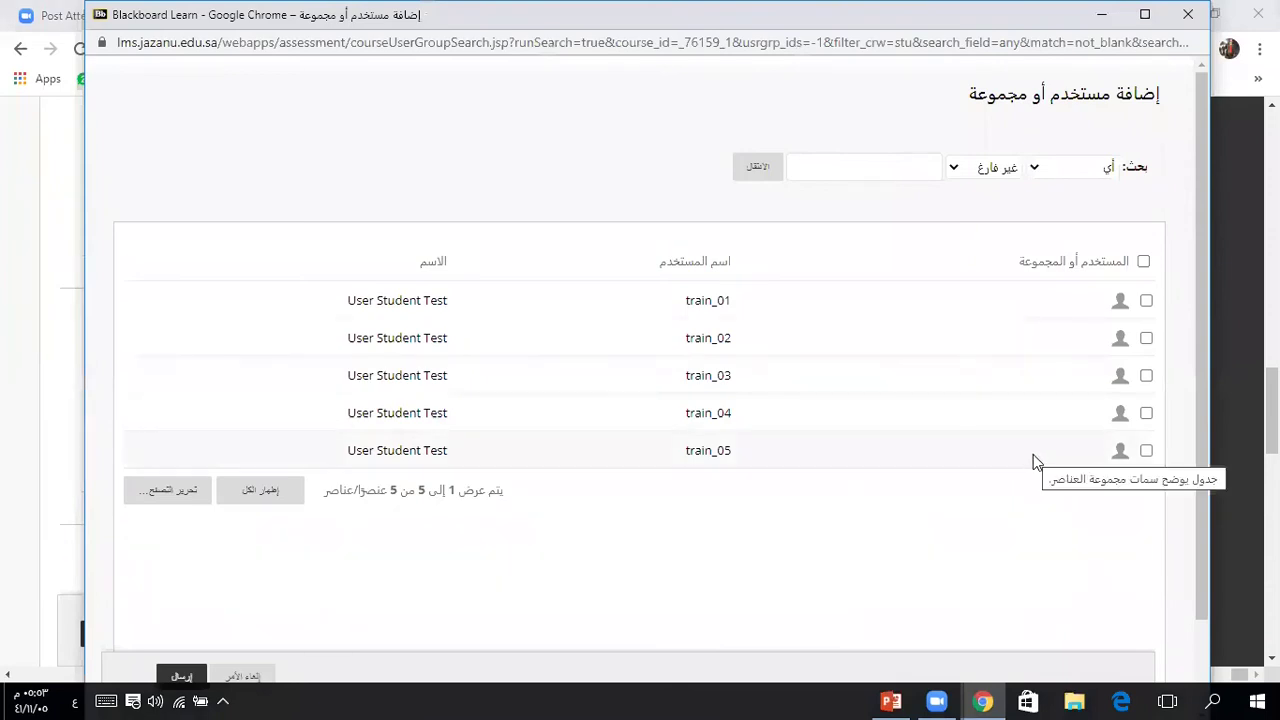
pyautogui.click(1146, 304)
pyautogui.click(1146, 336)
pyautogui.click(1146, 376)
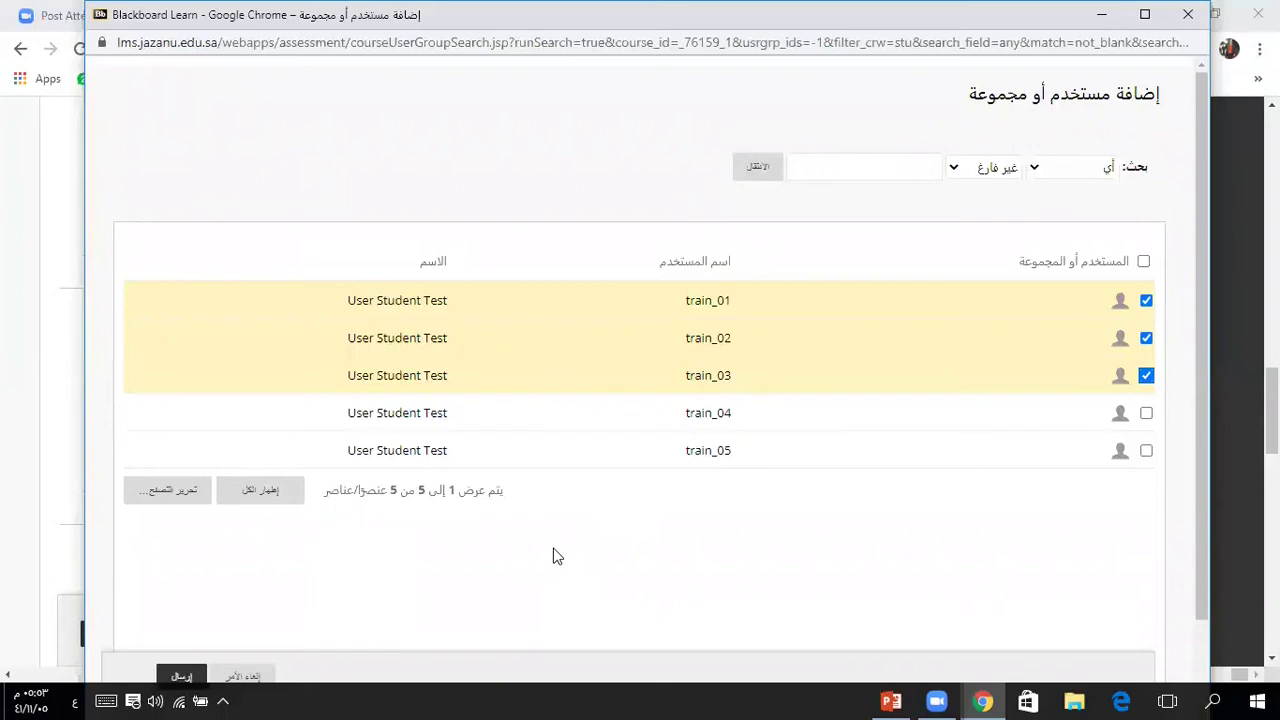
pyautogui.click(250, 676)
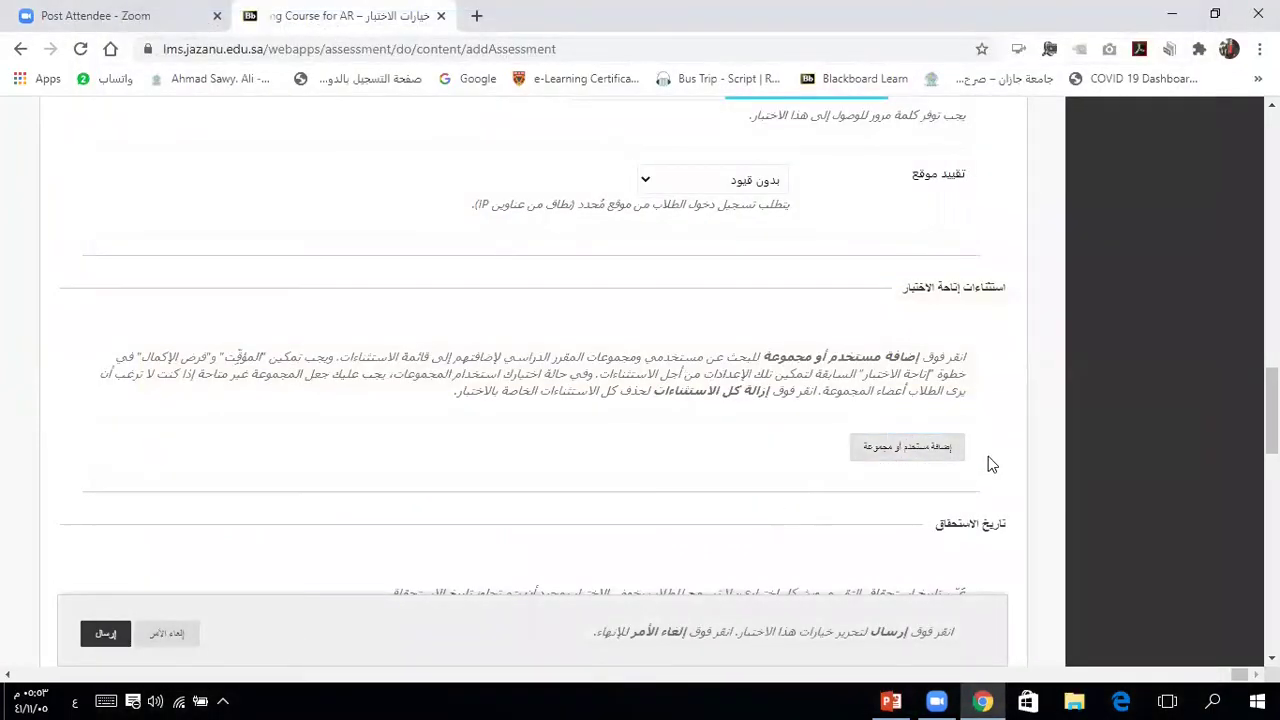
pyautogui.scroll(-3, 989, 462)
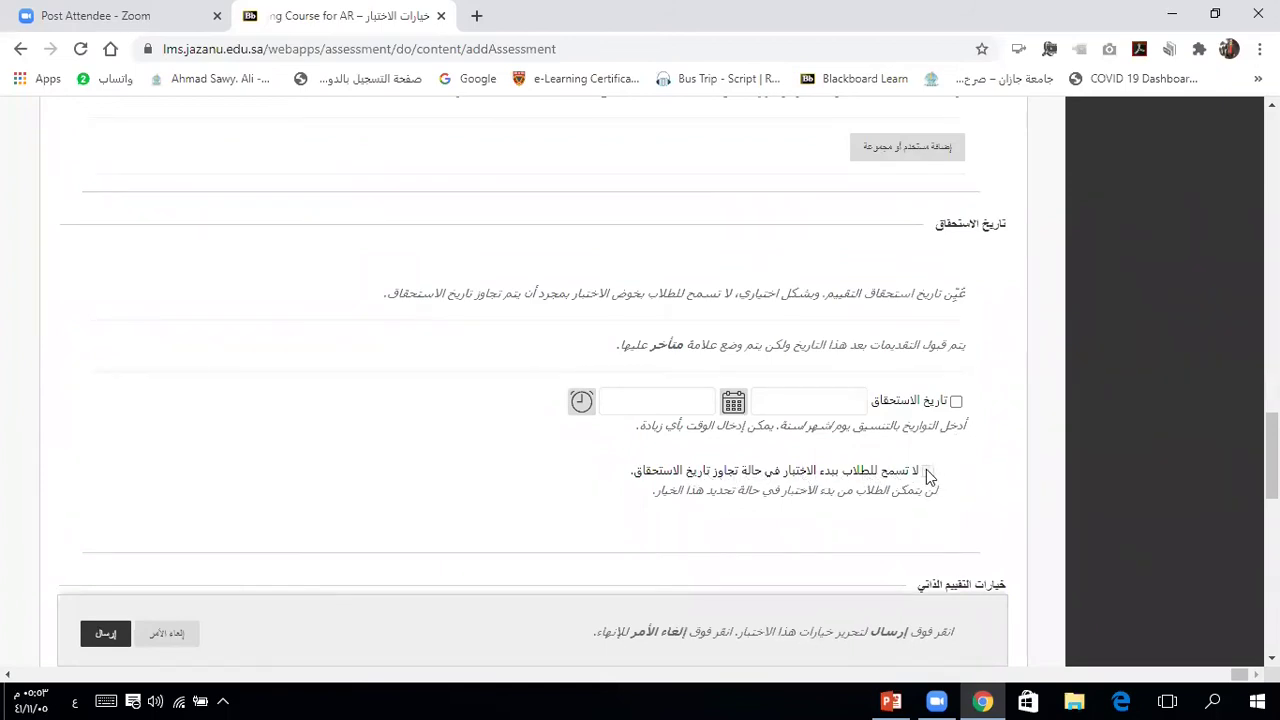
pyautogui.click(957, 403)
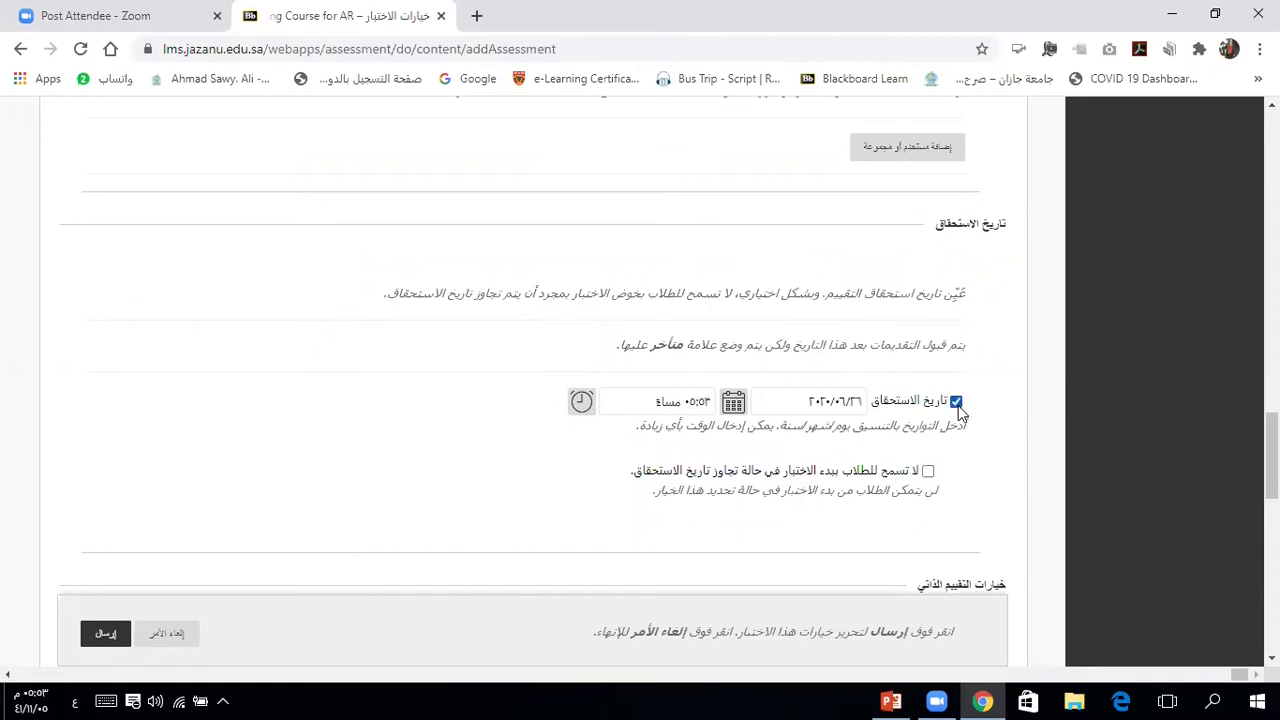
pyautogui.click(928, 472)
pyautogui.click(928, 472)
pyautogui.click(956, 402)
pyautogui.scroll(-1, 982, 468)
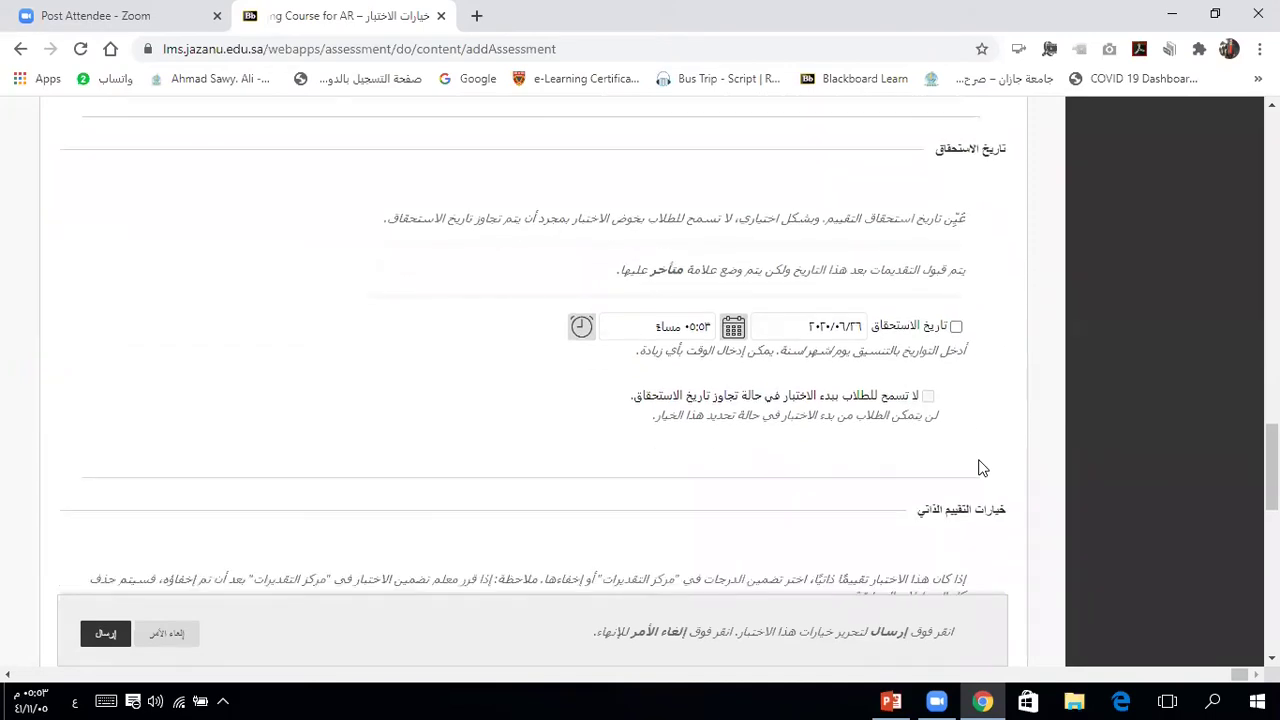
pyautogui.scroll(-1, 982, 468)
pyautogui.scroll(-1, 982, 468)
pyautogui.scroll(-3, 982, 468)
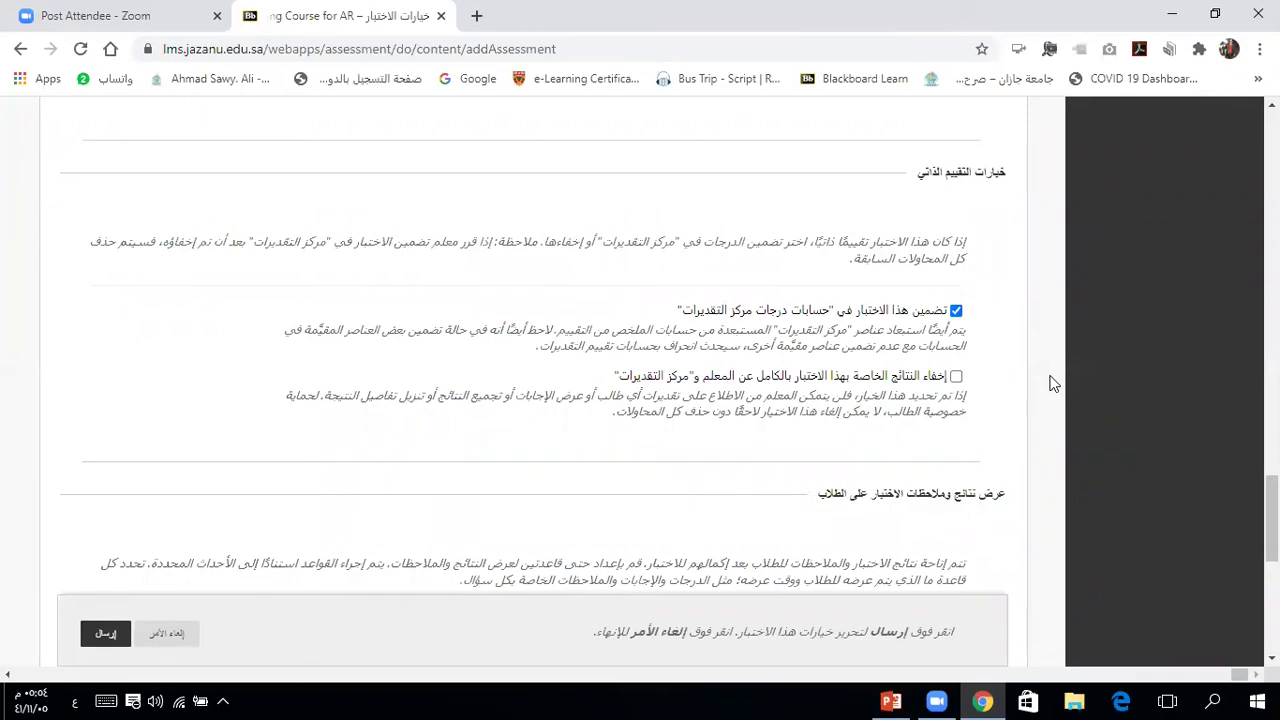
pyautogui.click(955, 311)
pyautogui.click(956, 312)
pyautogui.scroll(-3, 1012, 374)
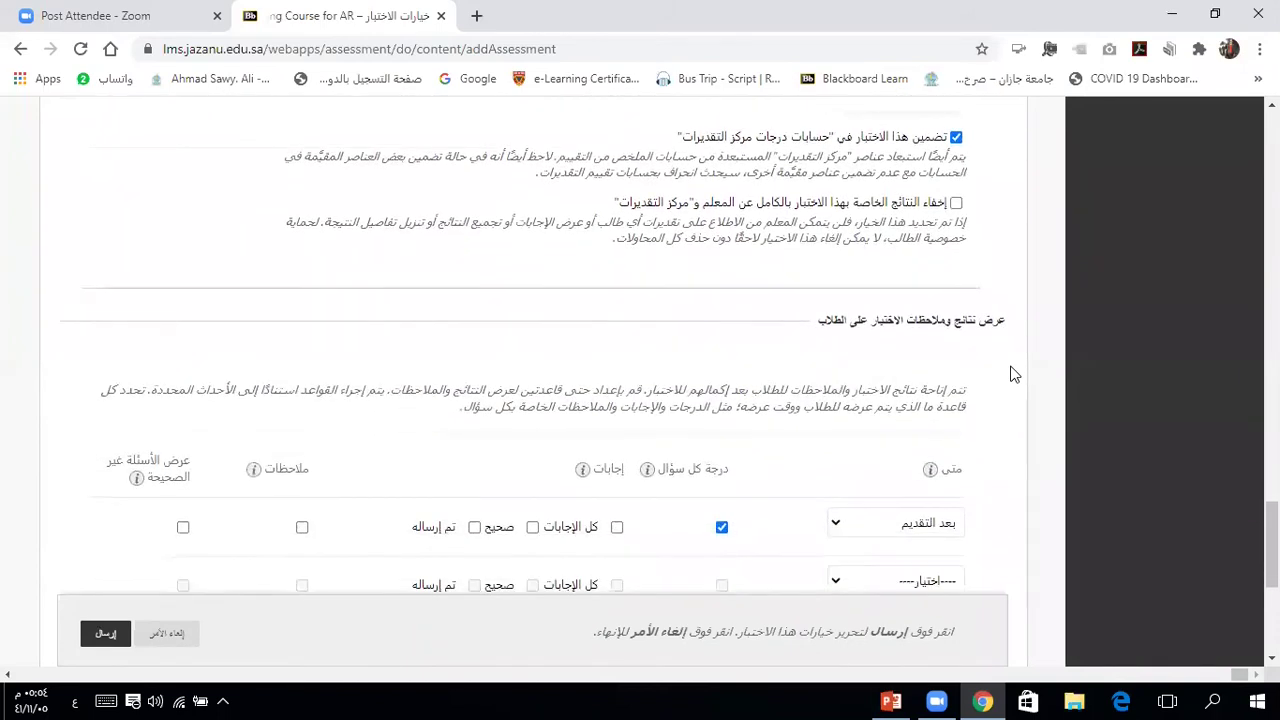
pyautogui.scroll(-2, 1012, 374)
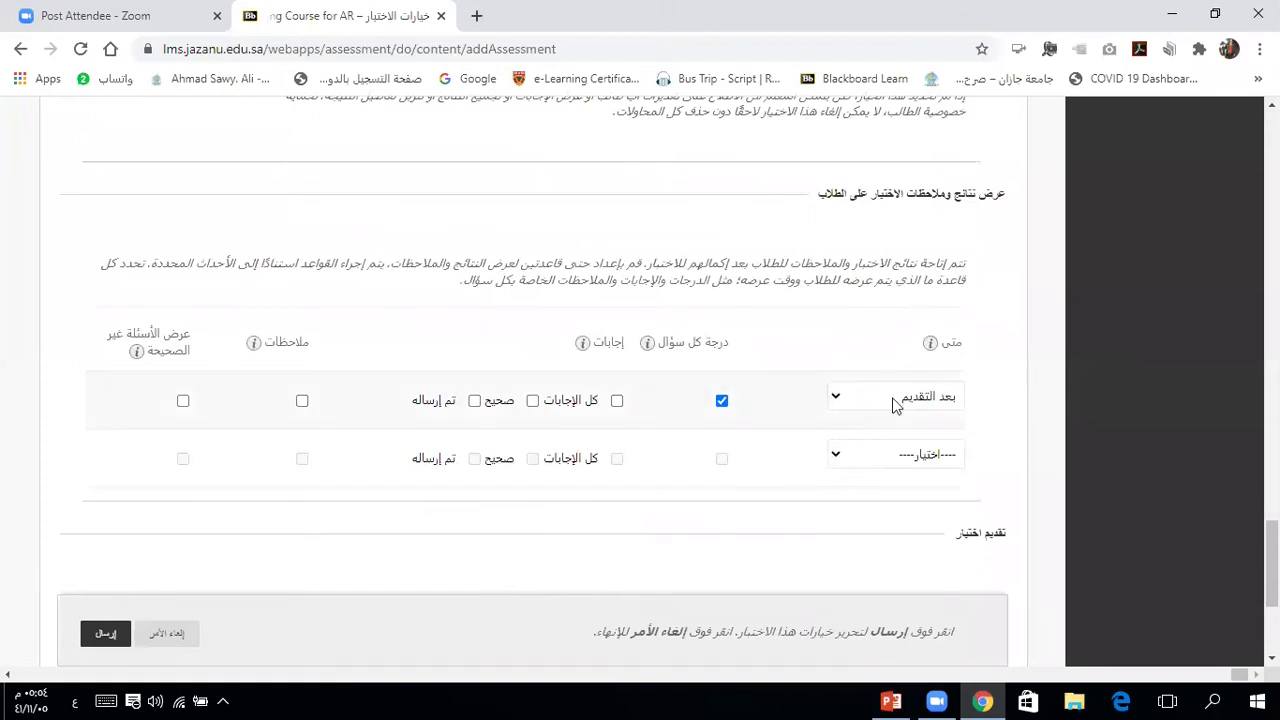
pyautogui.click(883, 454)
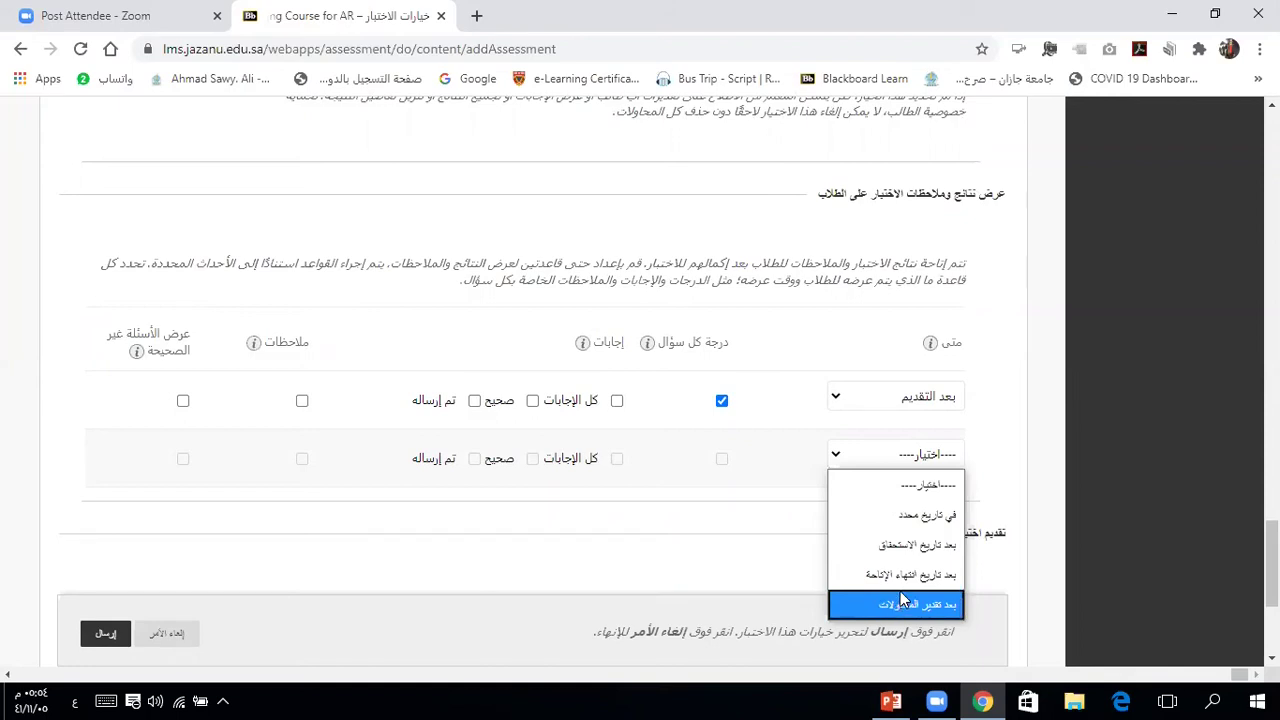
pyautogui.click(1008, 434)
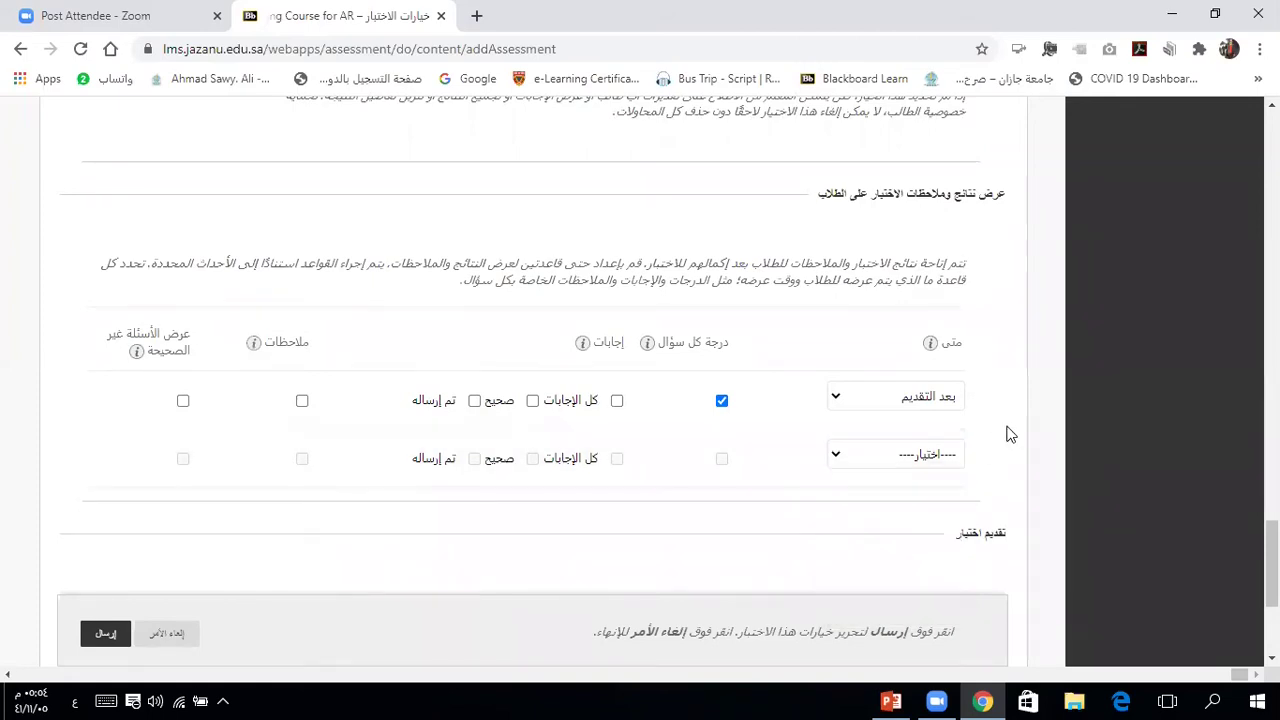
pyautogui.scroll(-2, 1008, 434)
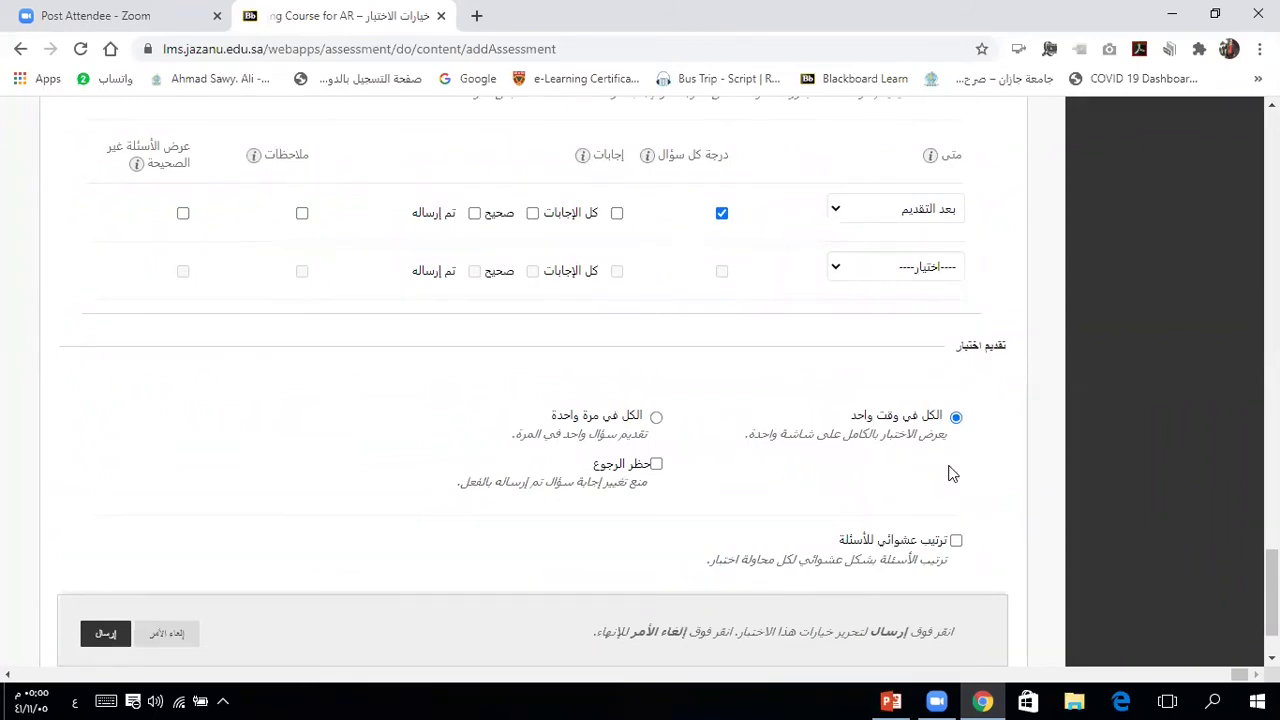
pyautogui.scroll(8, 952, 474)
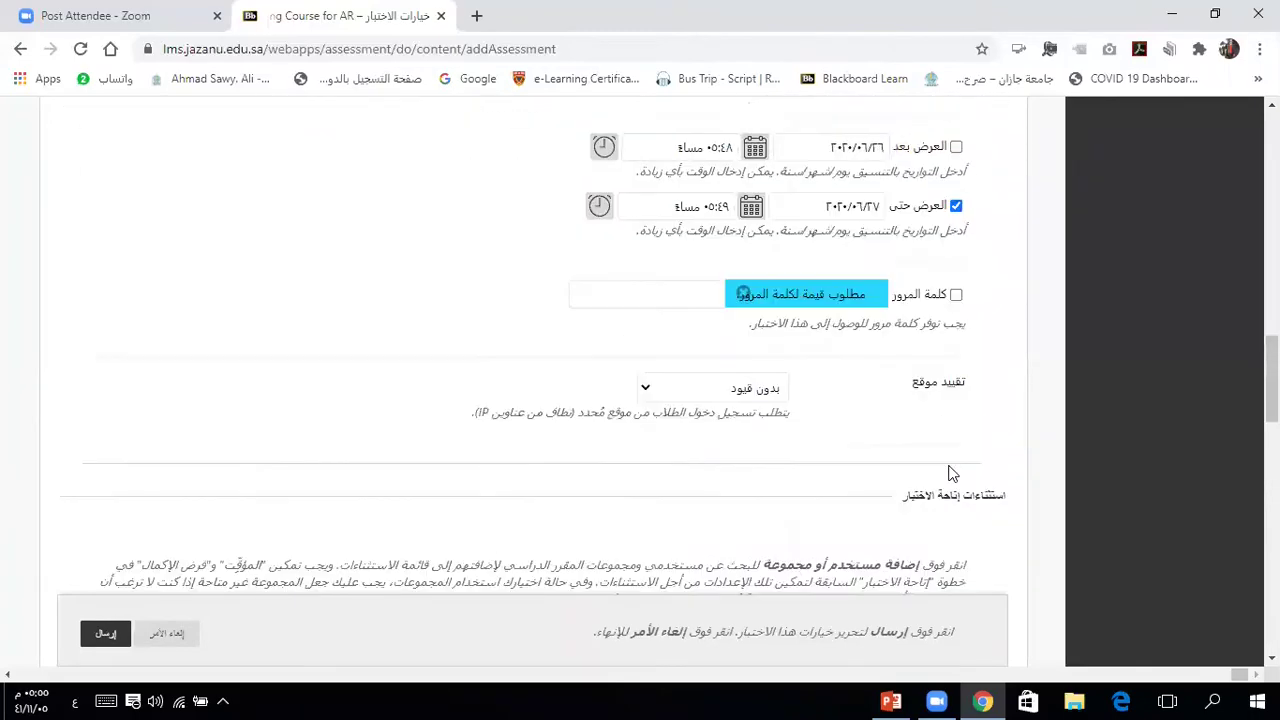
# Step: Tick Randomize Questions under Test Presentation and submit the test options
pyautogui.scroll(4, 952, 474)
pyautogui.scroll(-6, 952, 474)
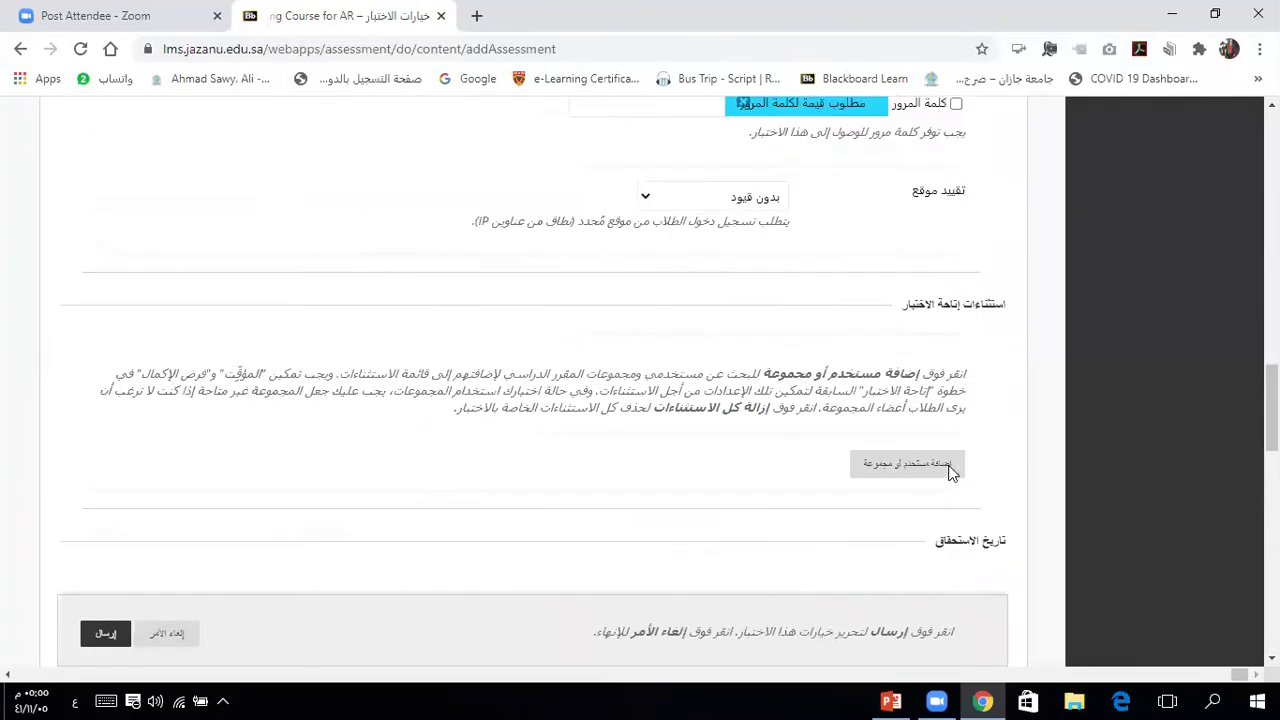
pyautogui.scroll(-10, 952, 474)
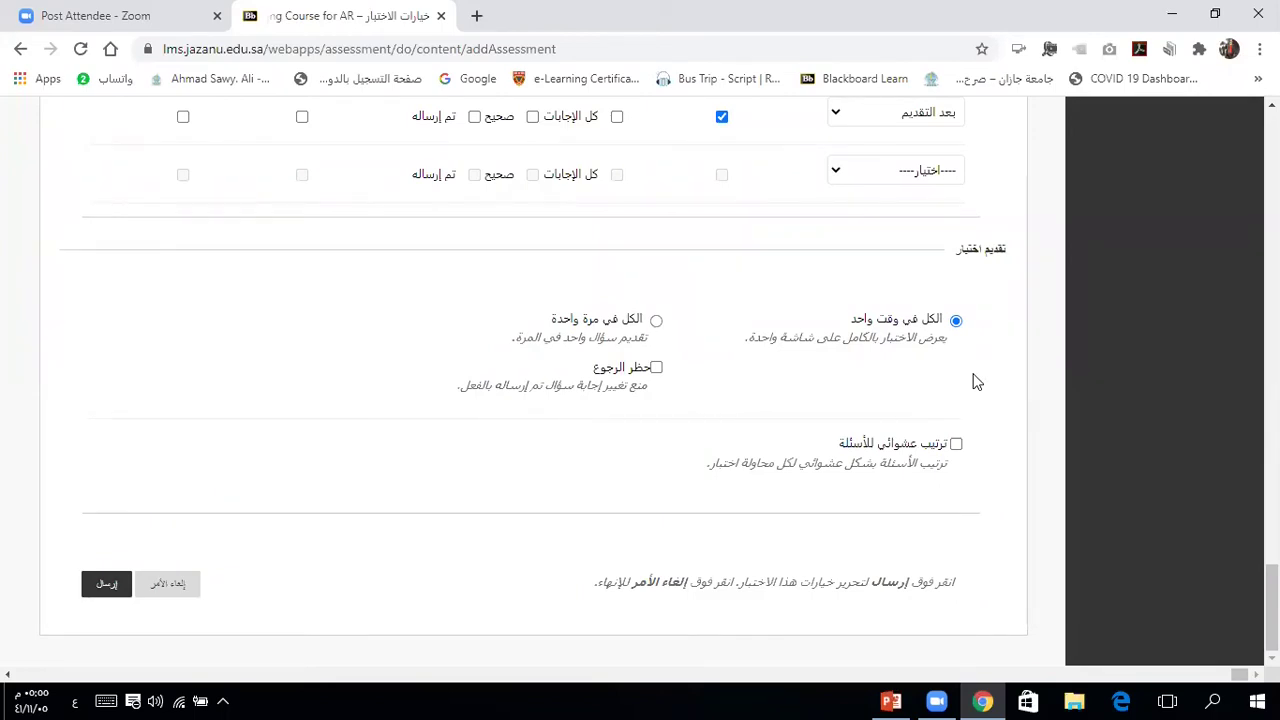
pyautogui.click(956, 445)
pyautogui.click(105, 589)
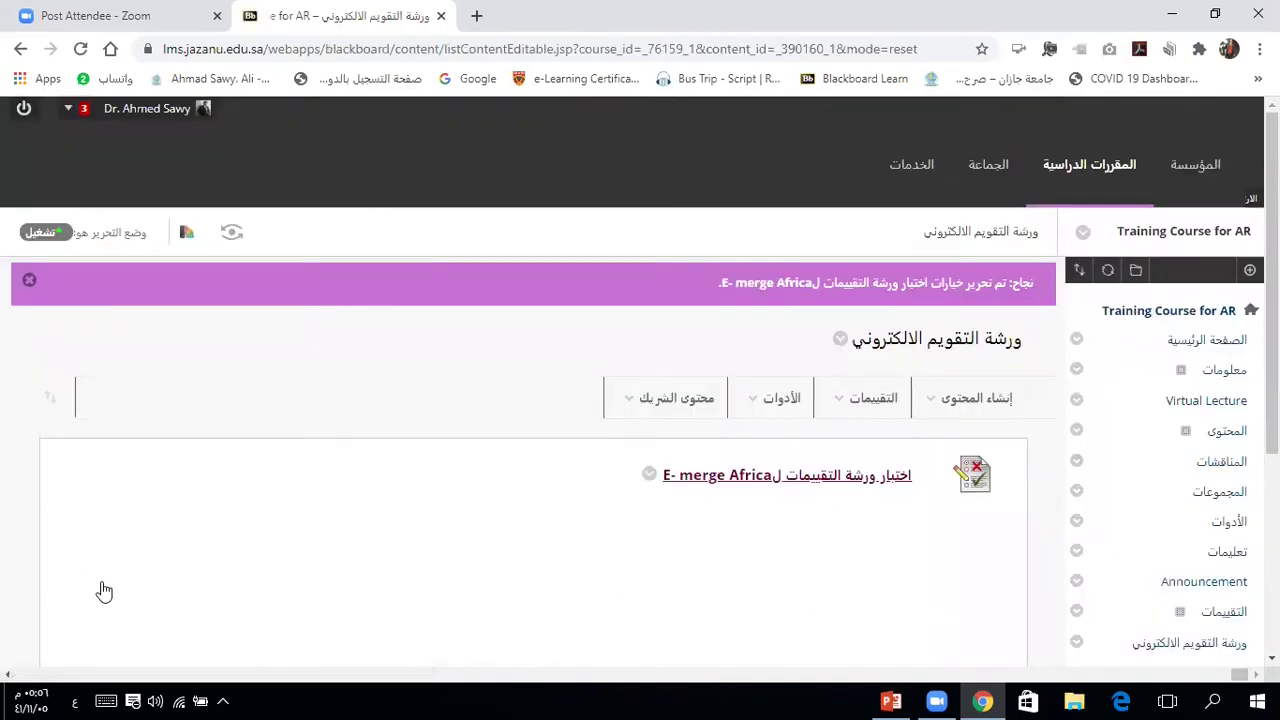
# Step: Launch the E- merge Africa test from the content area to preview it
pyautogui.click(805, 484)
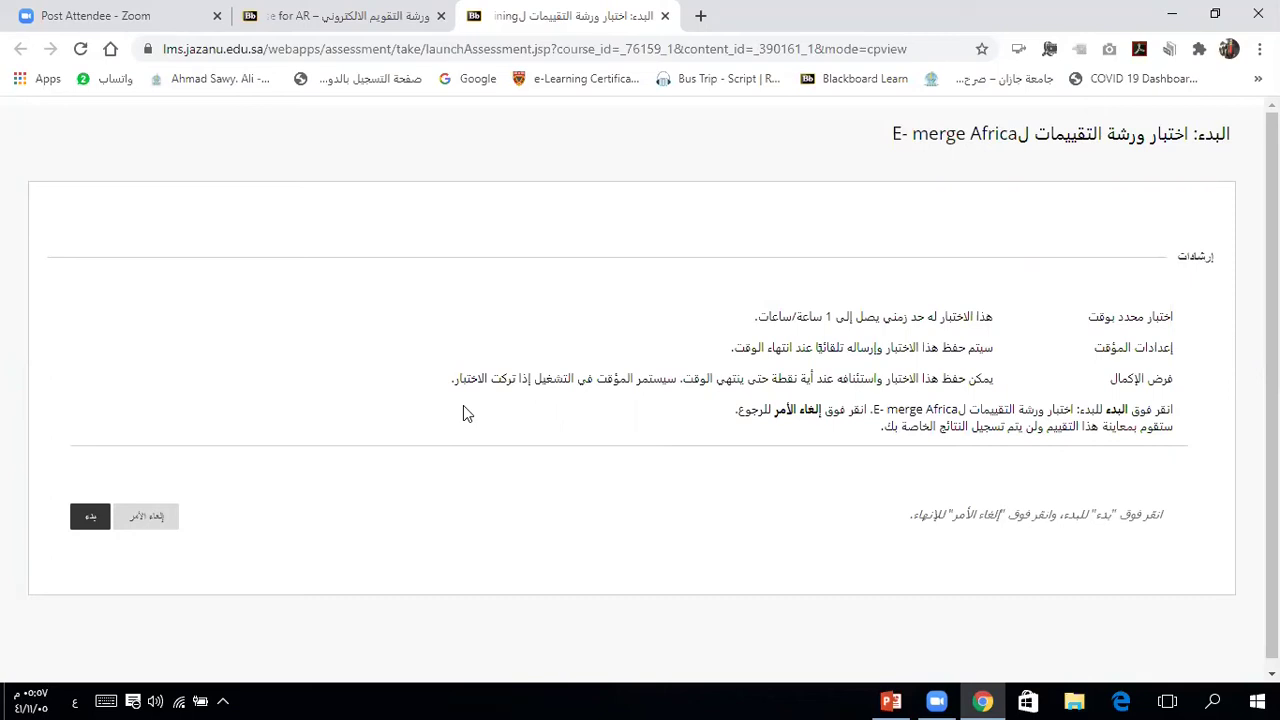
# Step: Begin the test preview and save صواب (True) for question 1
pyautogui.click(89, 521)
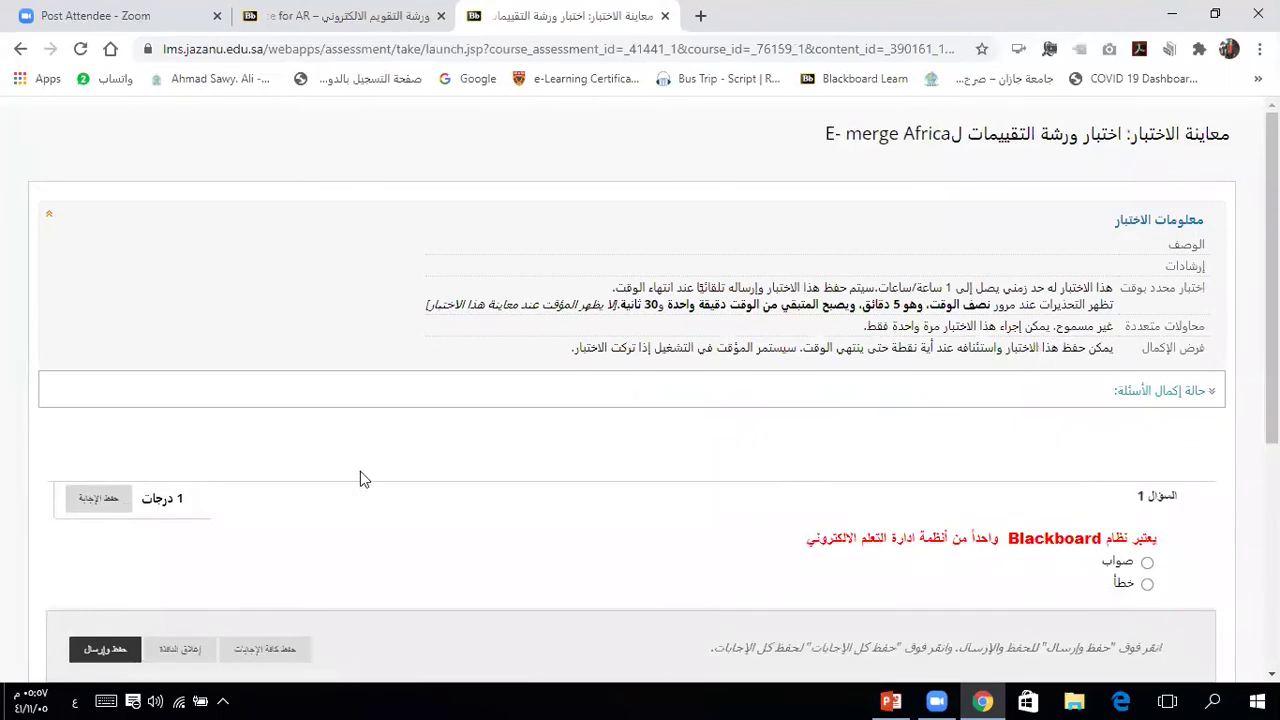
pyautogui.scroll(-1, 470, 454)
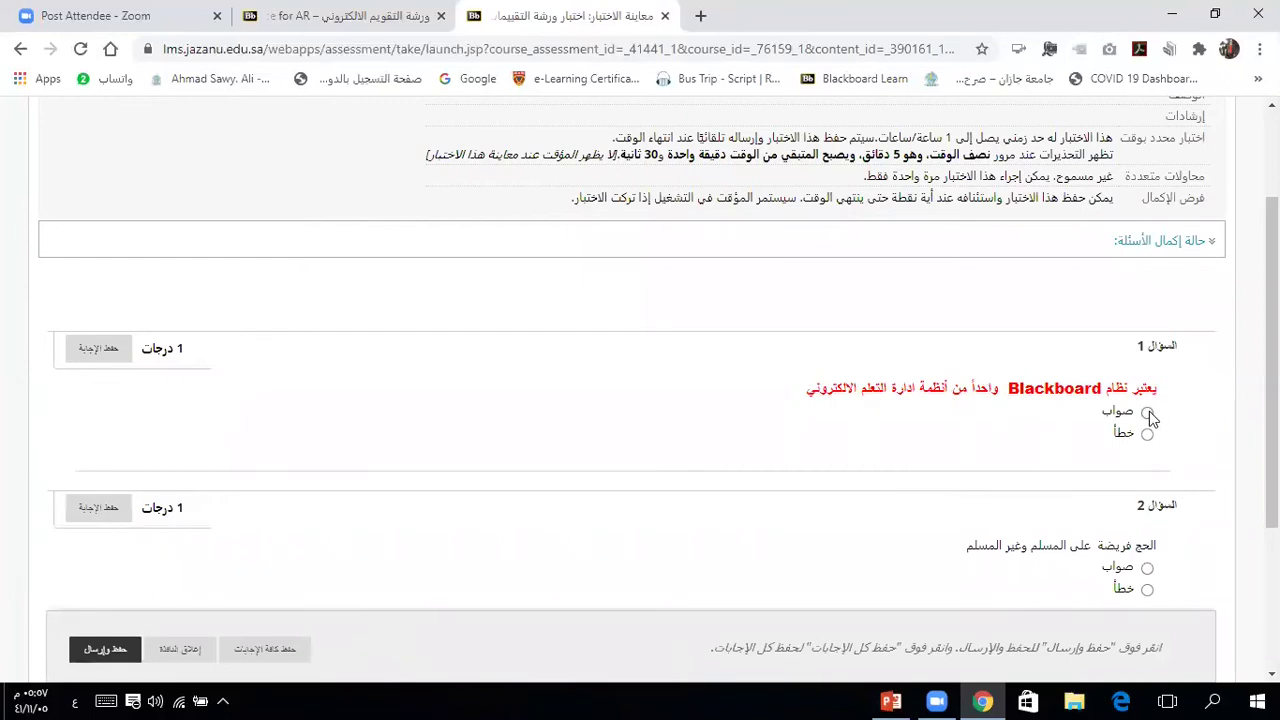
pyautogui.click(1148, 413)
pyautogui.press('Down')
pyautogui.press('Up')
pyautogui.click(1202, 541)
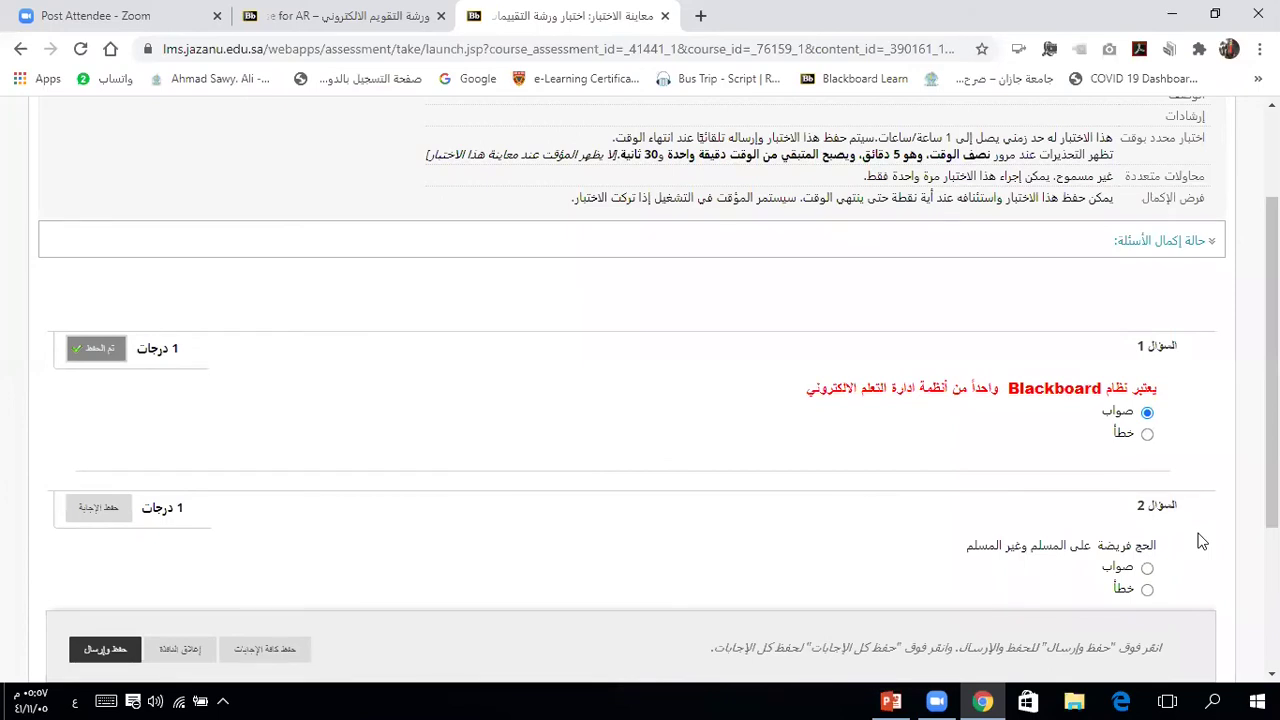
# Step: Save خطأ (False) for question 2 and answer صواب (True) for question 3
pyautogui.scroll(-2, 1202, 541)
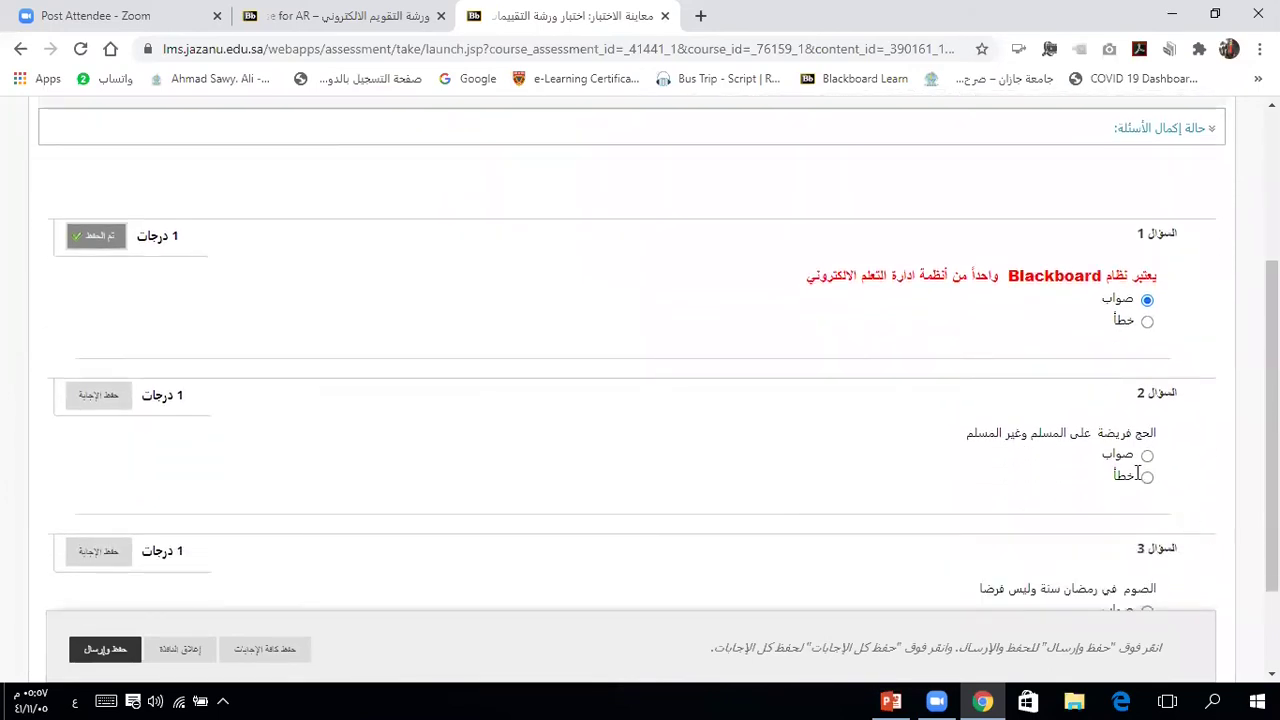
pyautogui.click(1148, 478)
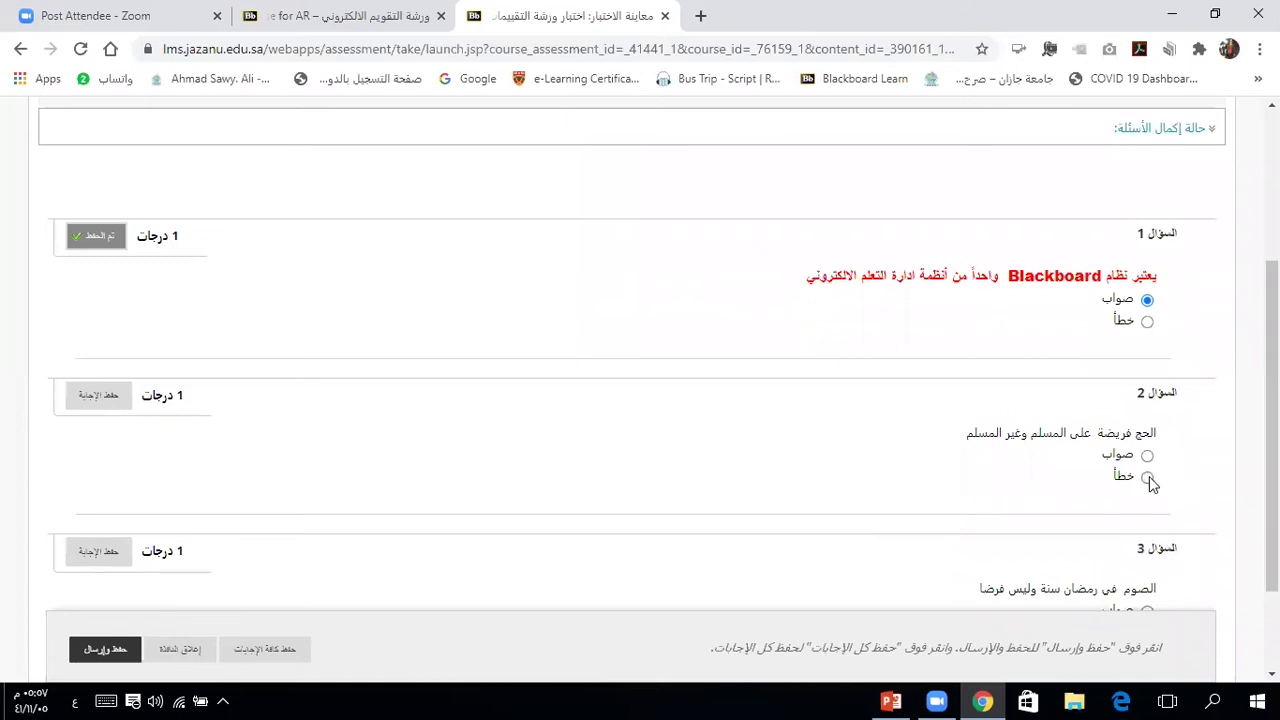
pyautogui.click(106, 400)
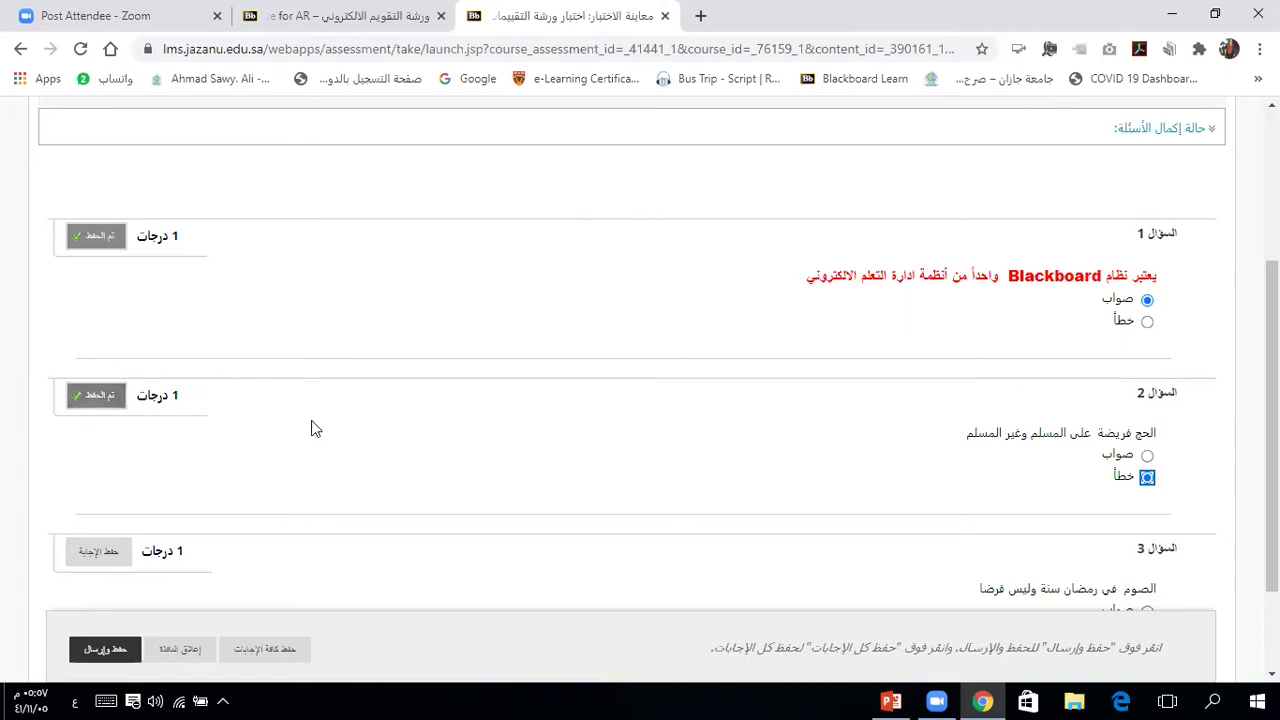
pyautogui.press('Up')
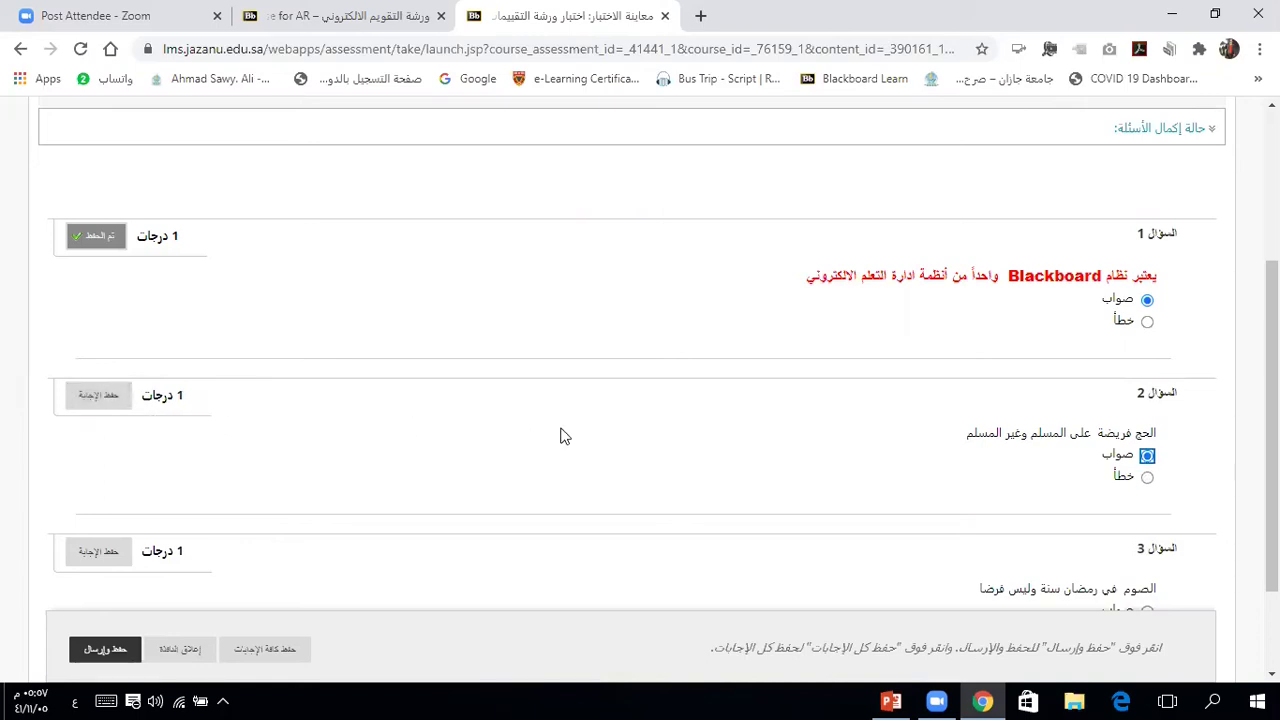
pyautogui.press('Down')
pyautogui.click(1189, 506)
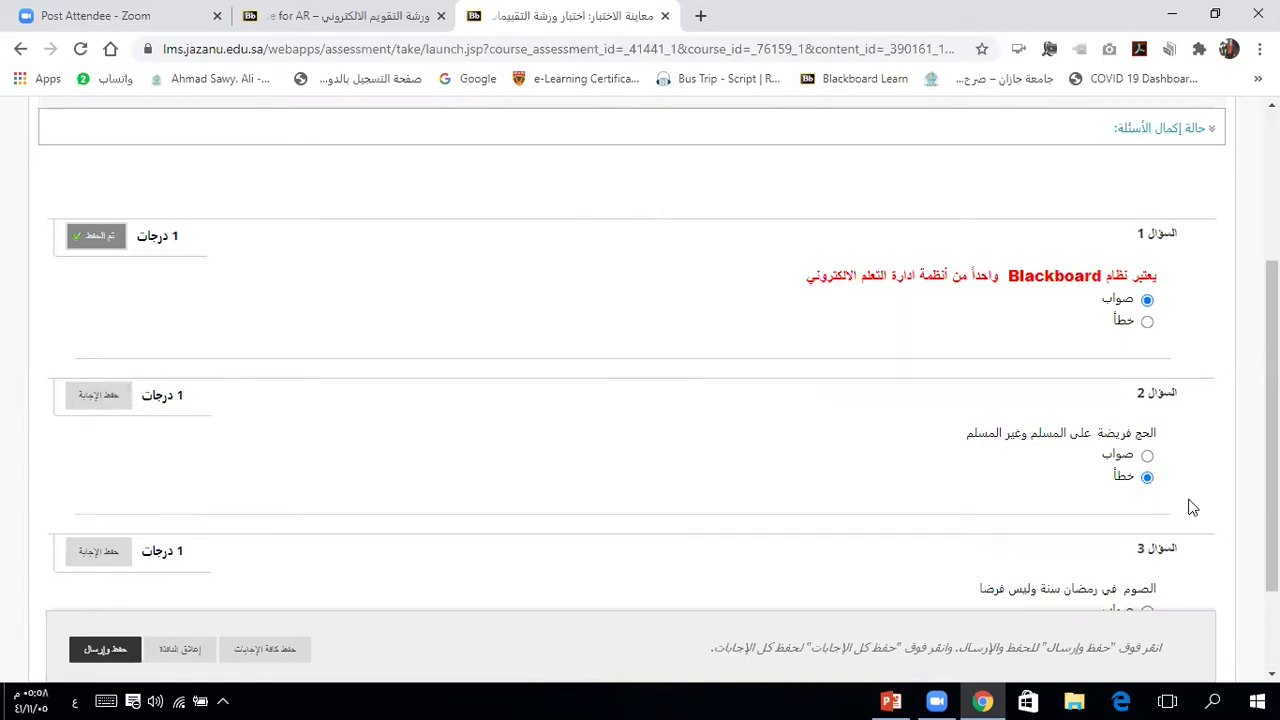
pyautogui.scroll(-2, 1206, 562)
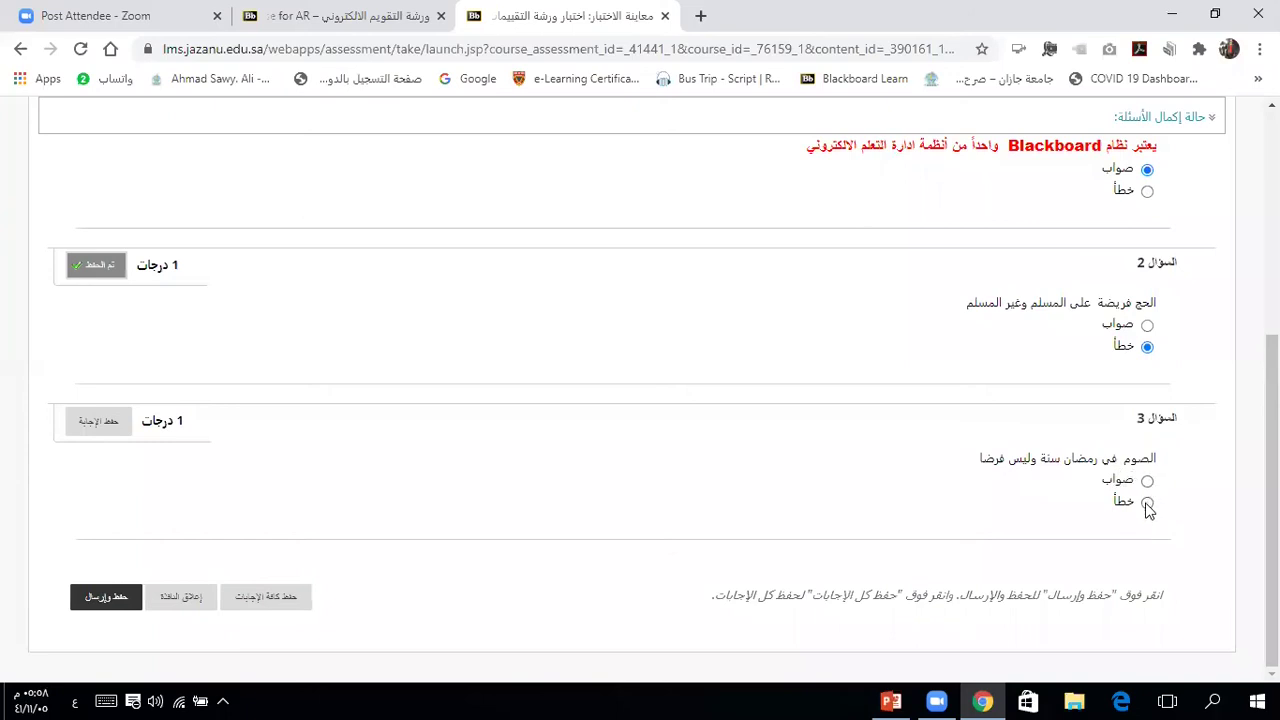
pyautogui.click(1147, 504)
pyautogui.click(1147, 481)
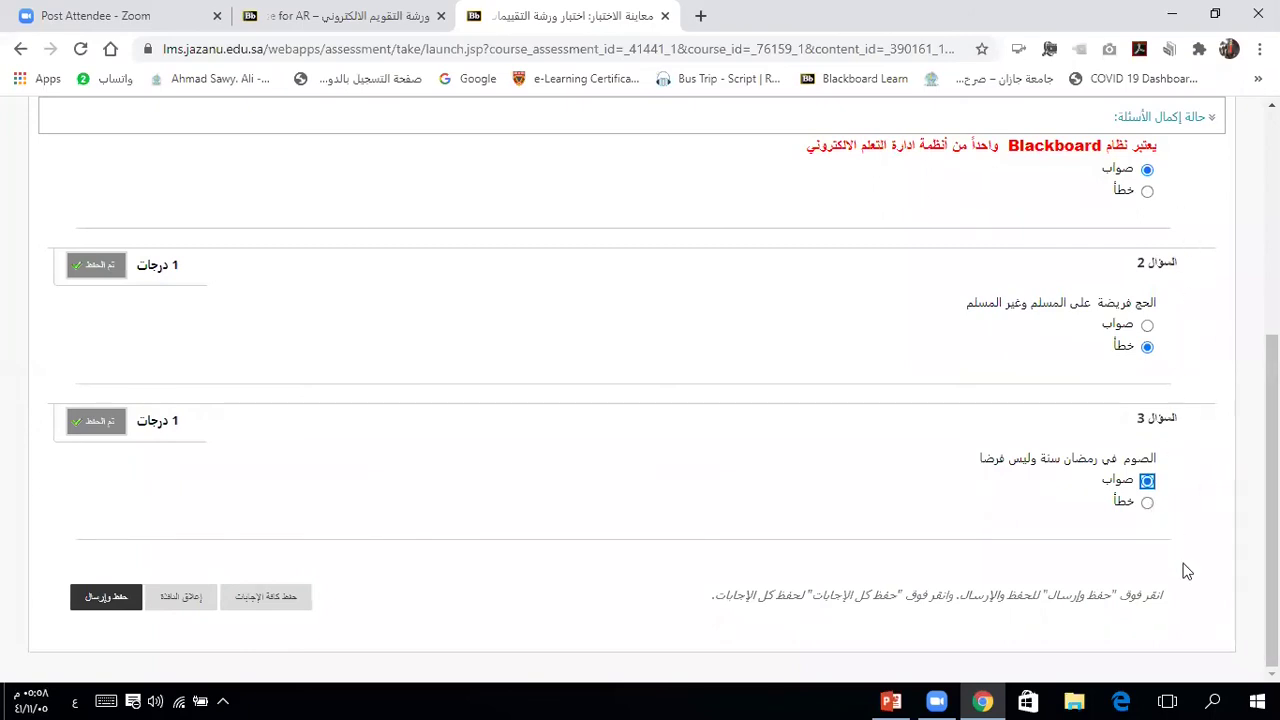
# Step: Save and submit the E- merge Africa attempt, confirm with OK, and open its results
pyautogui.click(108, 599)
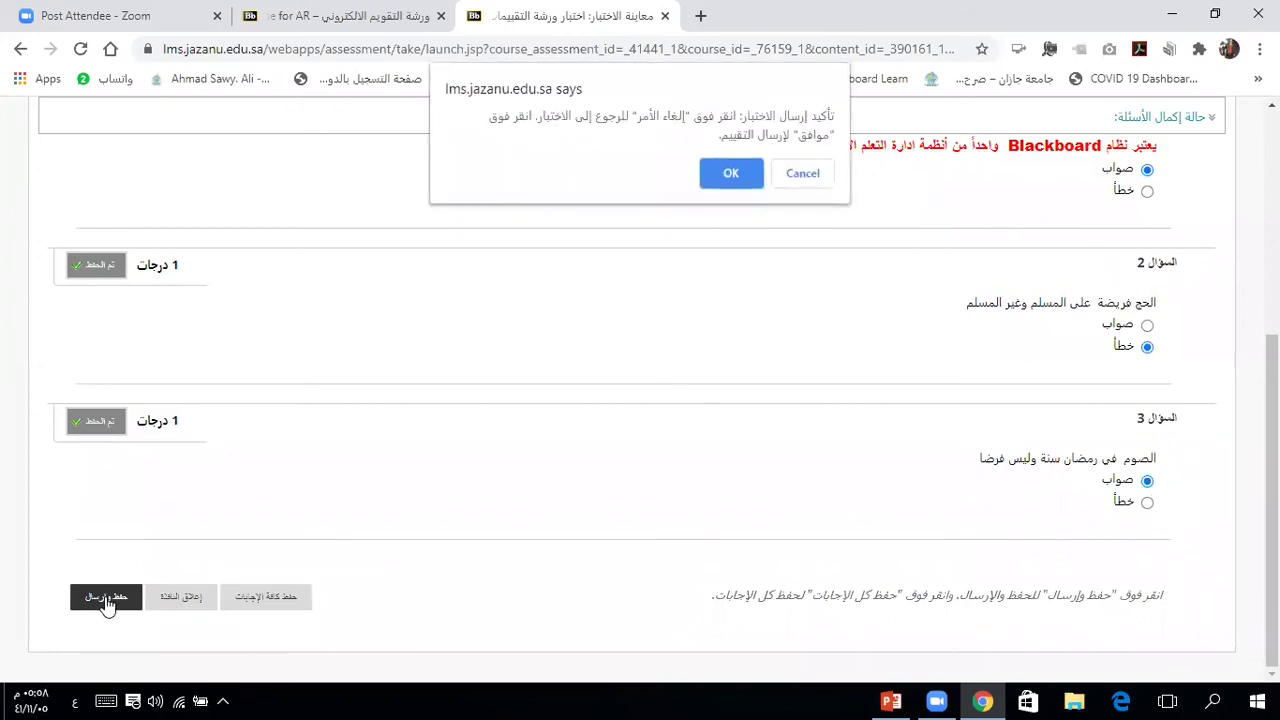
pyautogui.click(731, 173)
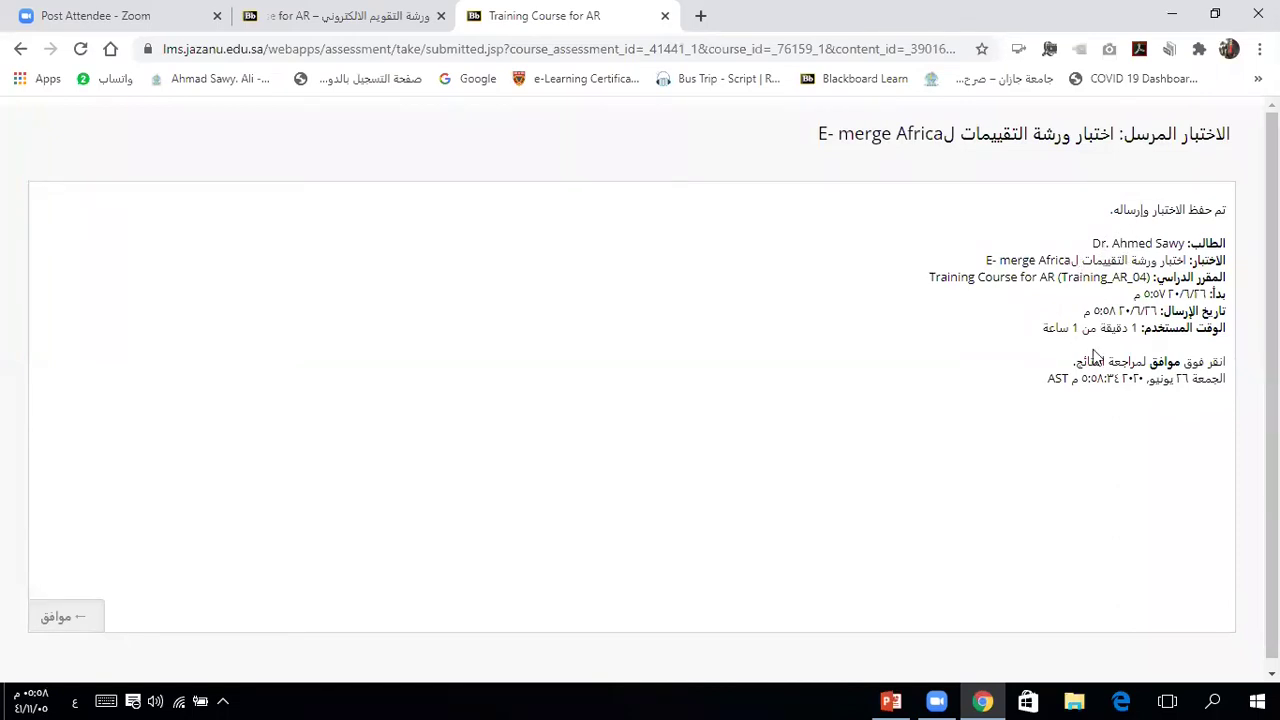
pyautogui.click(58, 617)
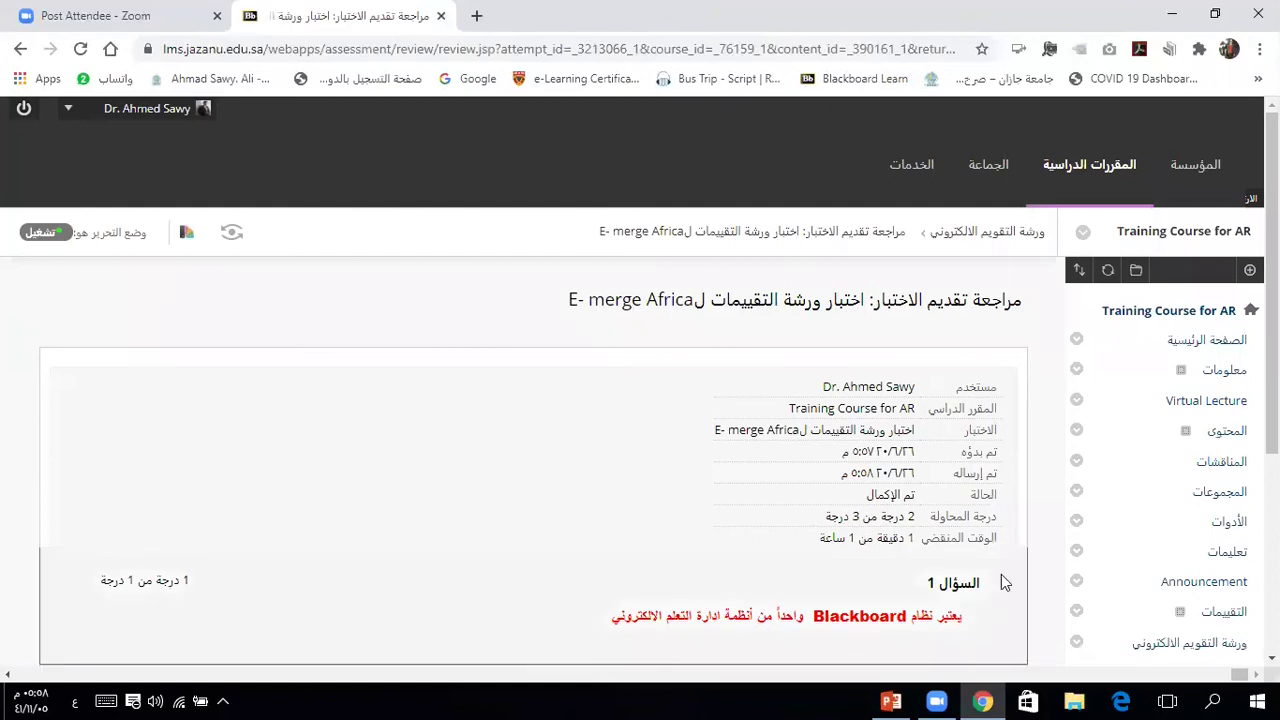
# Step: Scroll through the 2-of-3 graded attempt, then return to ورشة التقويم الالكتروني
pyautogui.scroll(-3, 1004, 582)
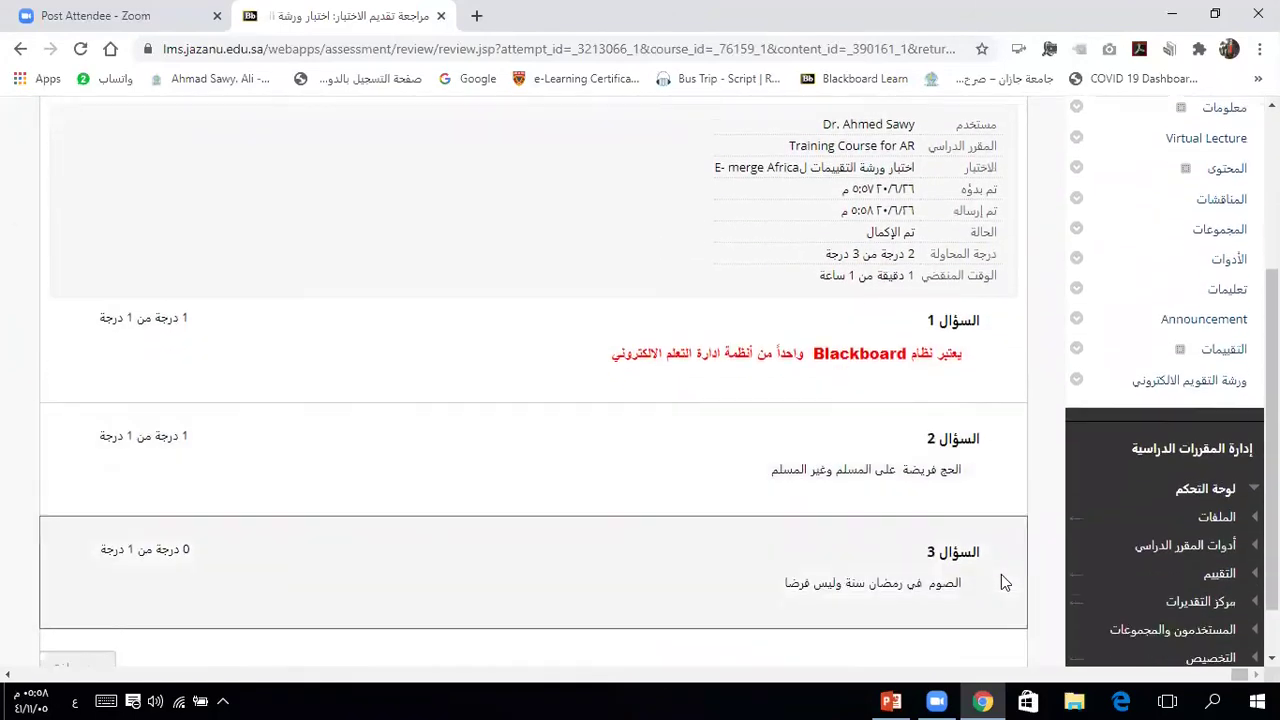
pyautogui.click(960, 557)
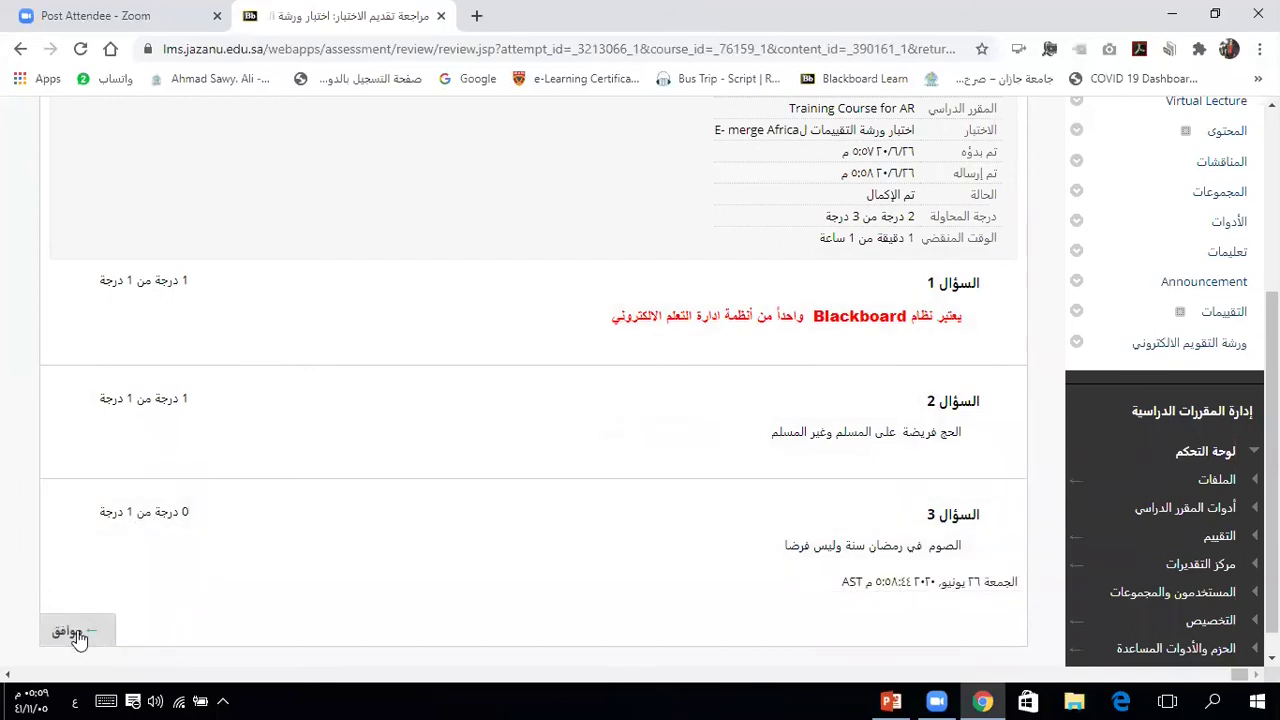
pyautogui.click(78, 634)
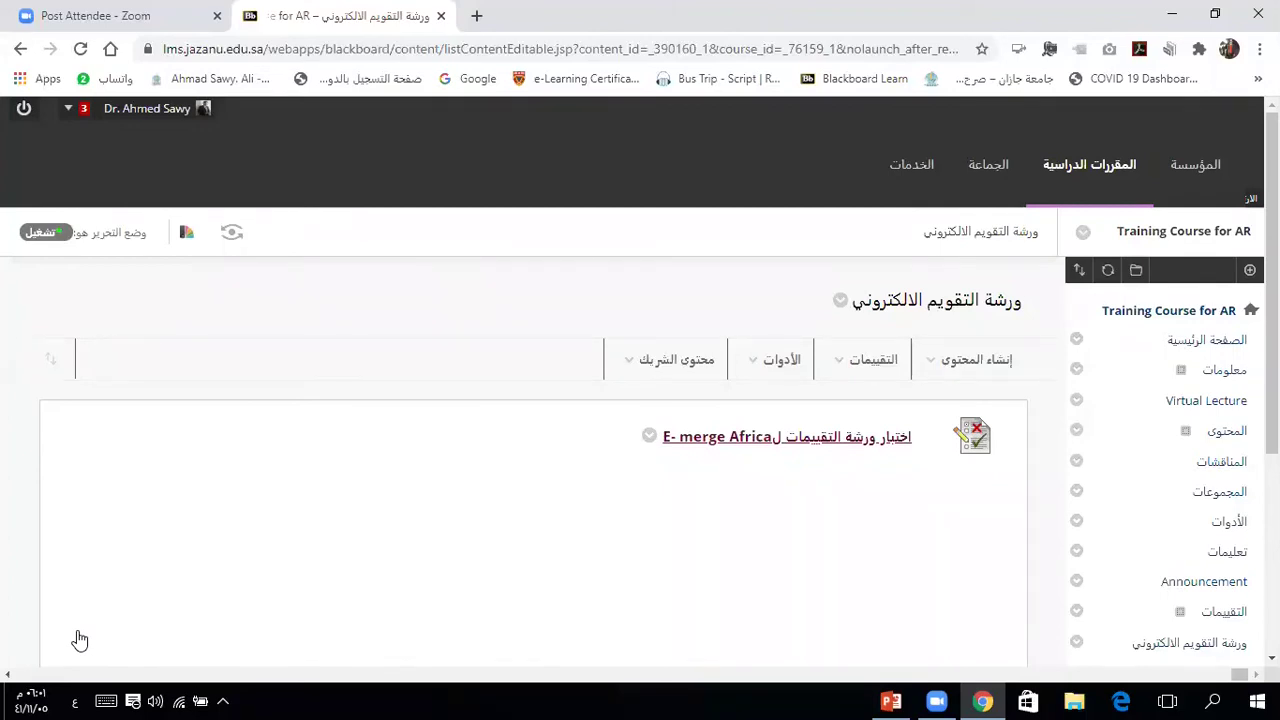
# Step: Create a new test named '1' in the evaluation workshop area and show its question types
pyautogui.click(790, 362)
pyautogui.click(846, 364)
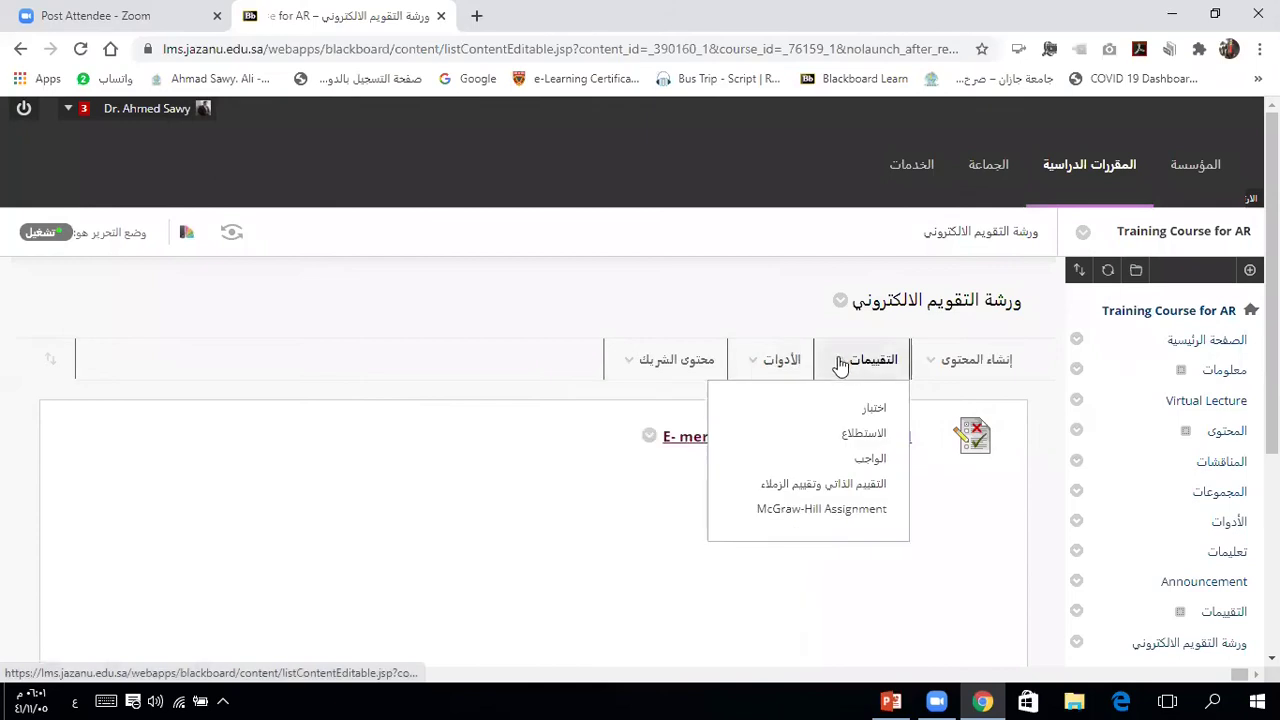
pyautogui.click(855, 406)
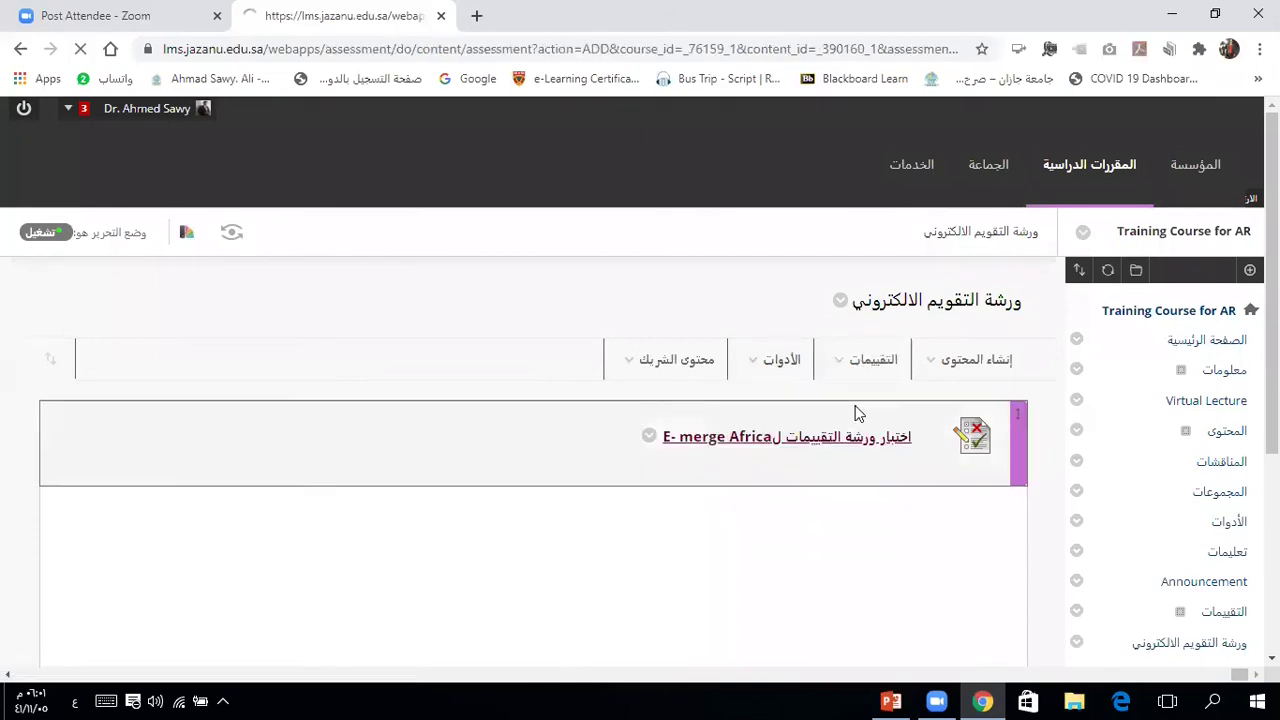
pyautogui.click(766, 566)
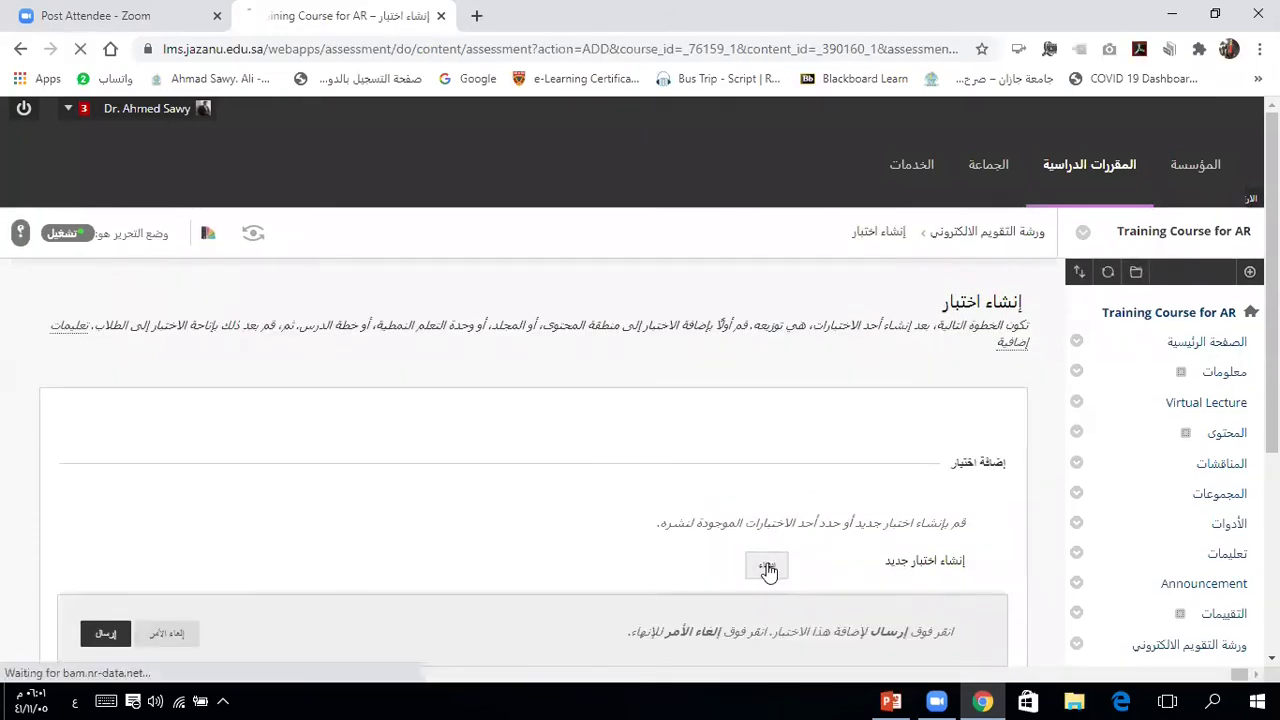
pyautogui.write('1')
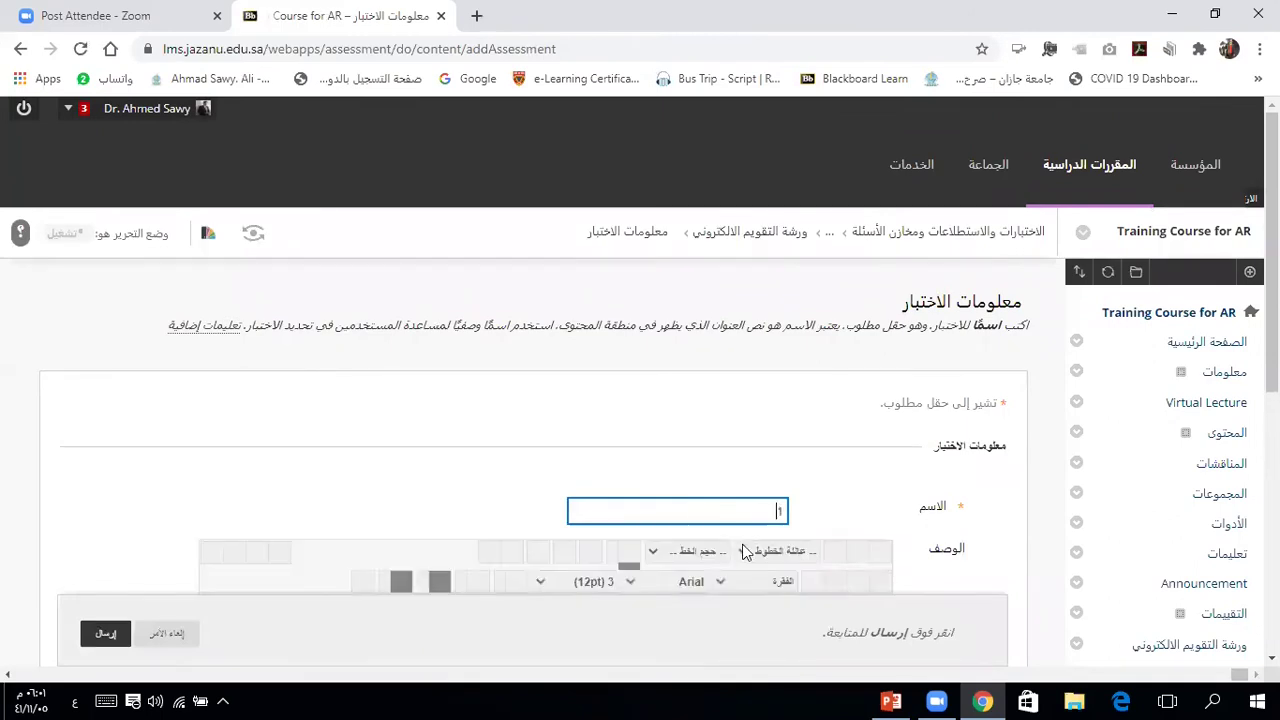
pyautogui.click(108, 634)
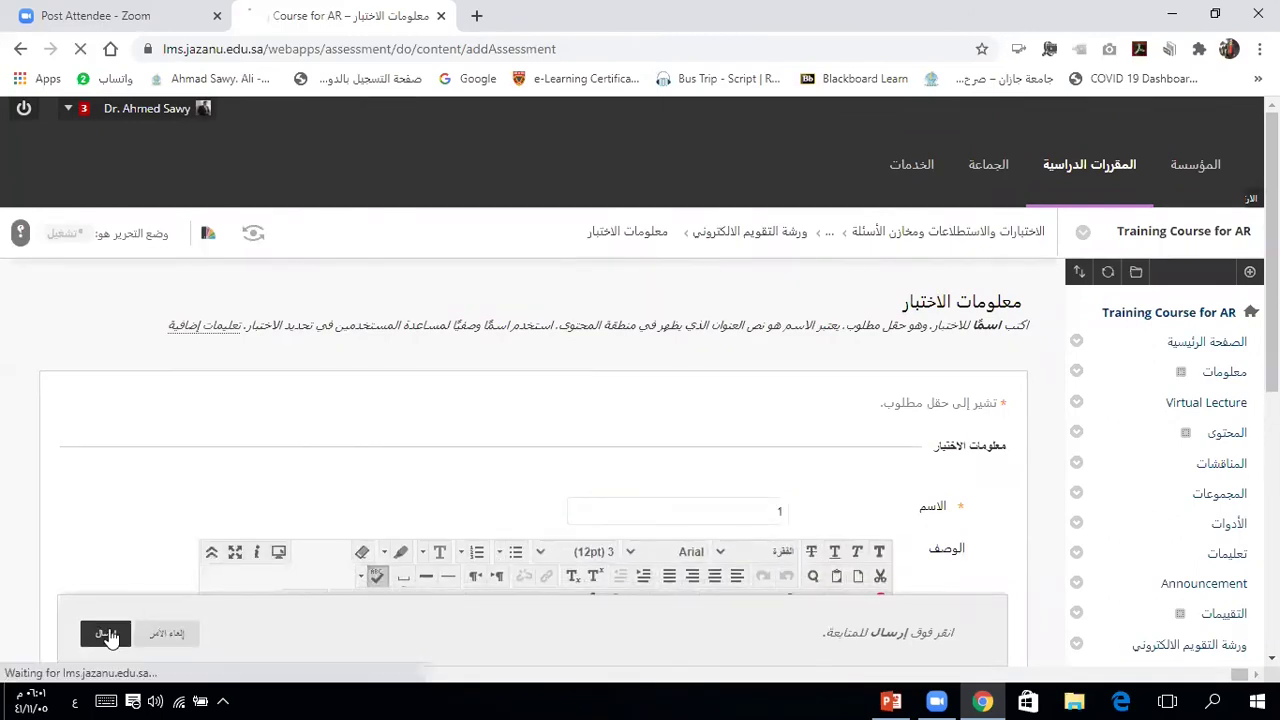
pyautogui.click(946, 422)
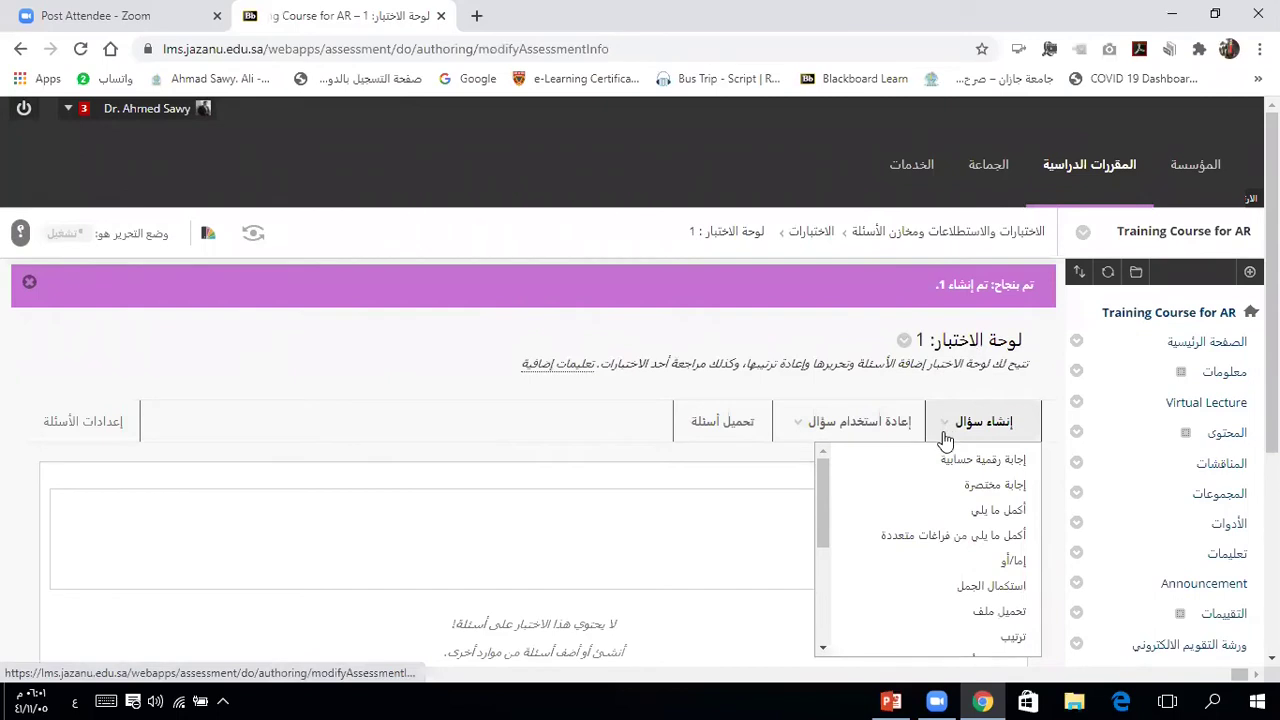
pyautogui.moveTo(823, 508); pyautogui.dragTo(826, 564)
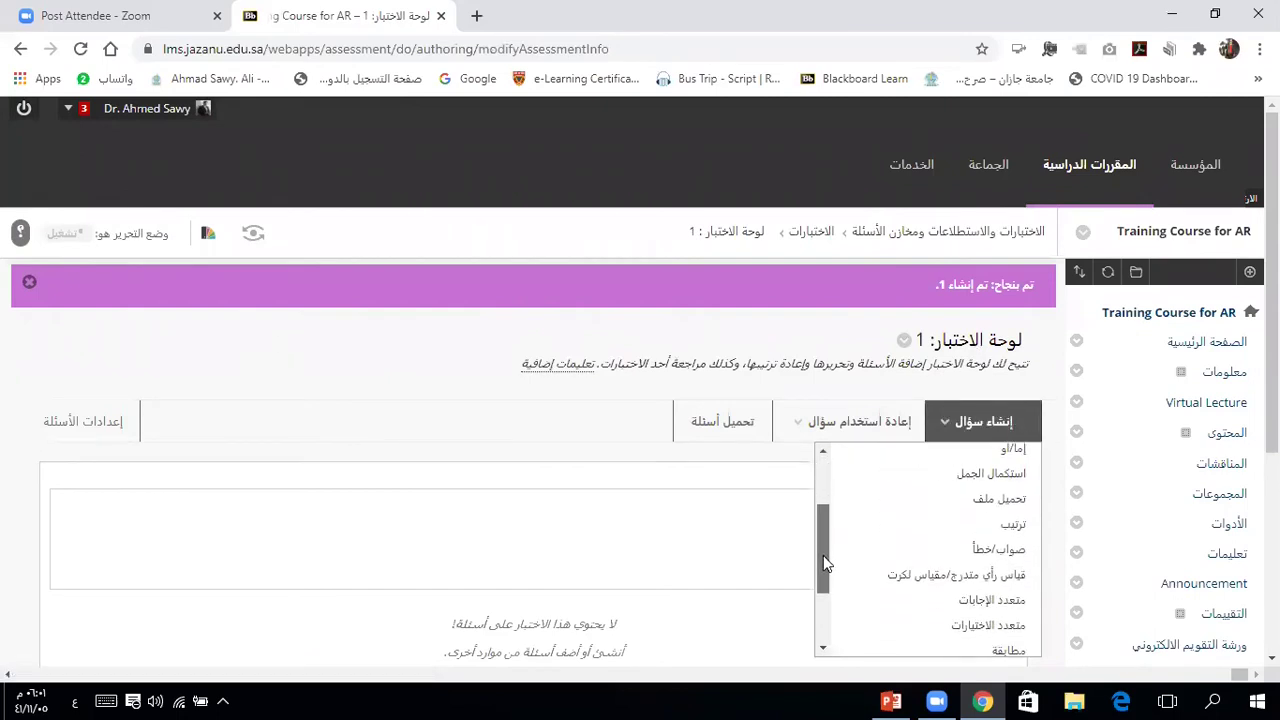
pyautogui.scroll(-1, 908, 581)
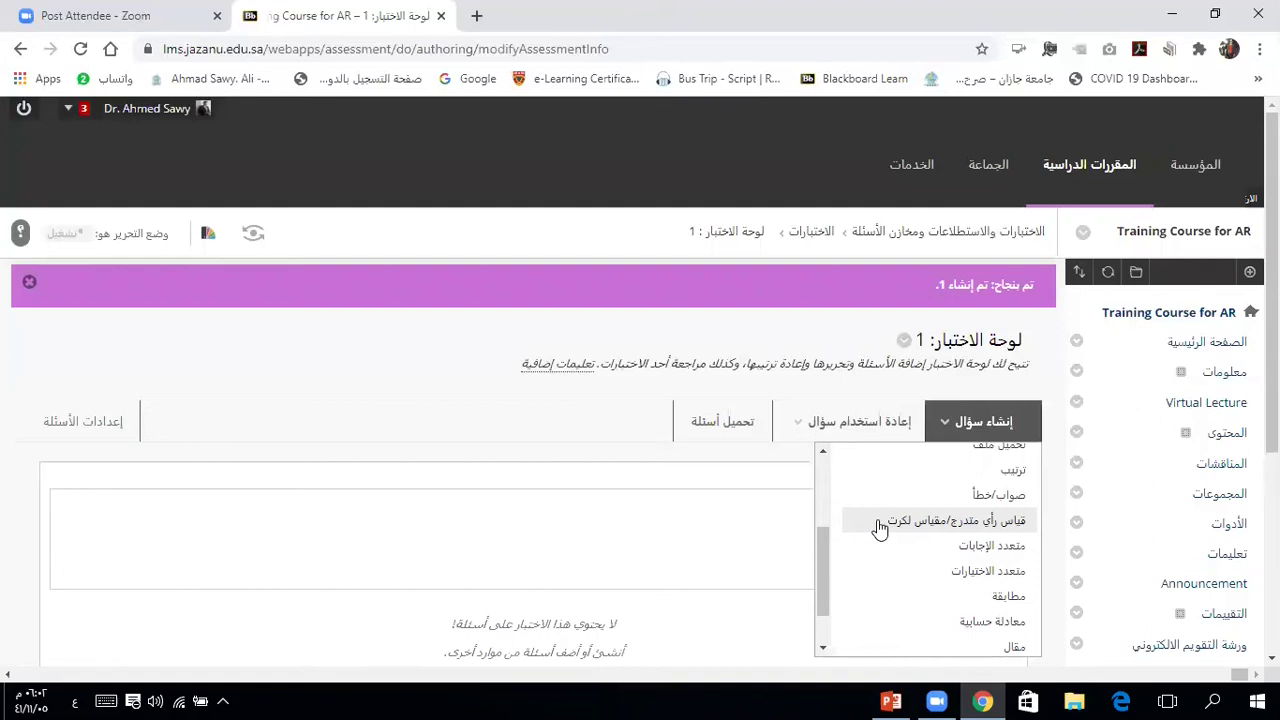
pyautogui.click(821, 452)
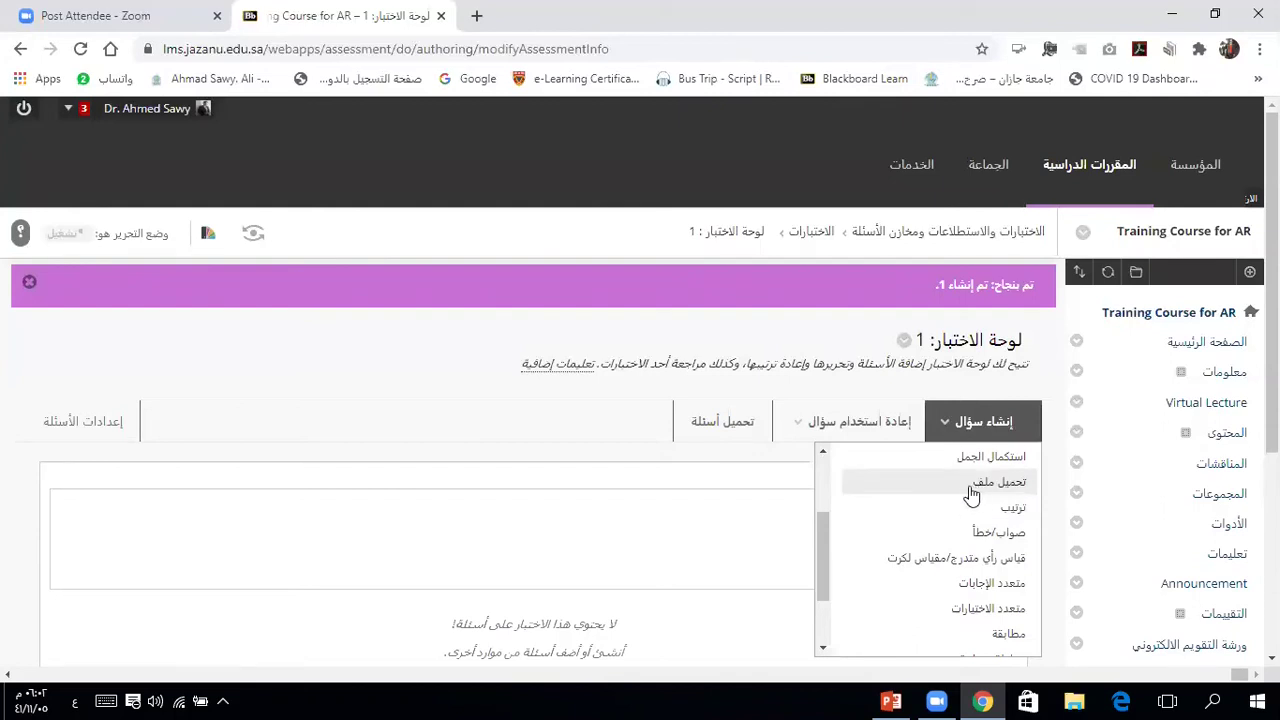
pyautogui.click(800, 458)
pyautogui.click(960, 421)
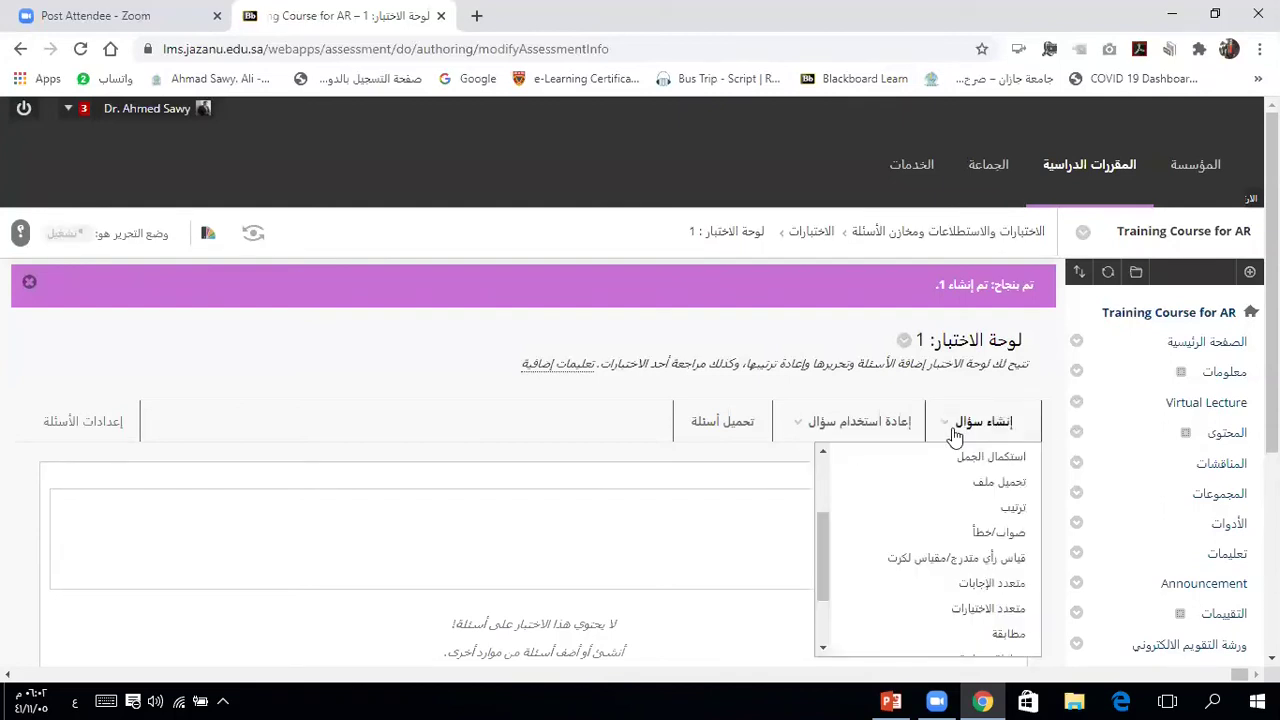
pyautogui.click(823, 455)
pyautogui.click(823, 452)
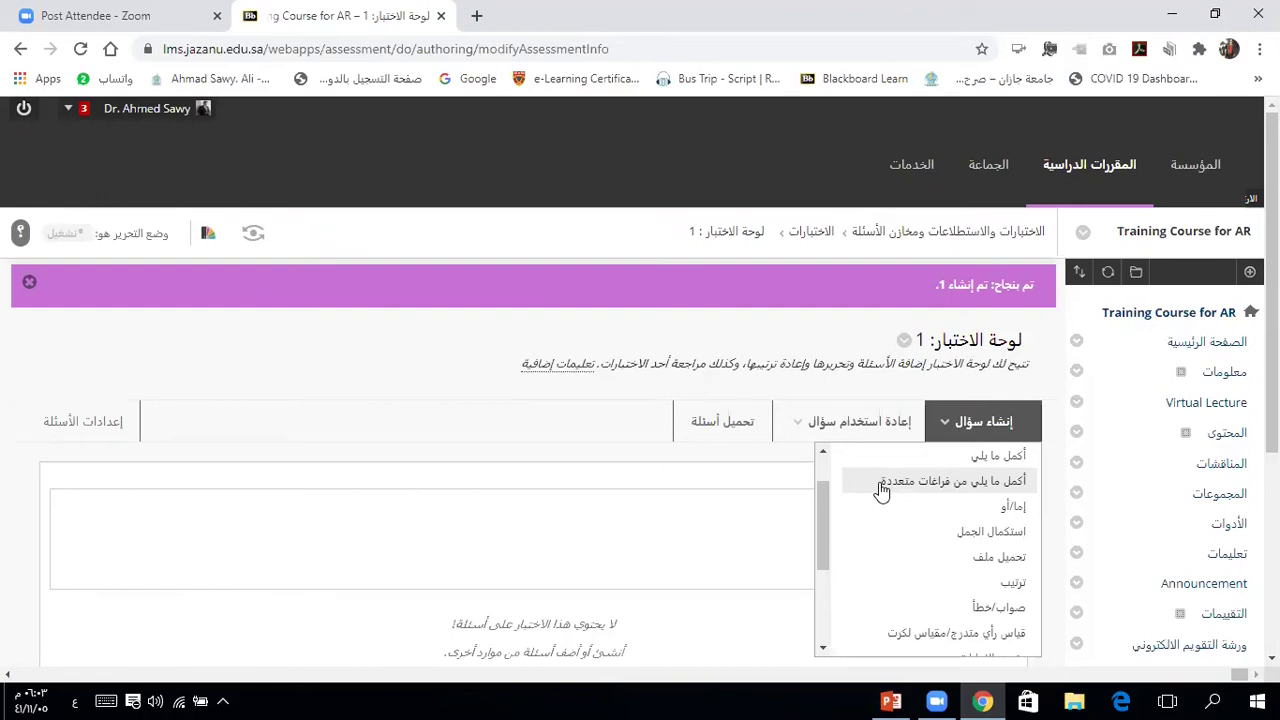
pyautogui.click(823, 451)
pyautogui.click(823, 451)
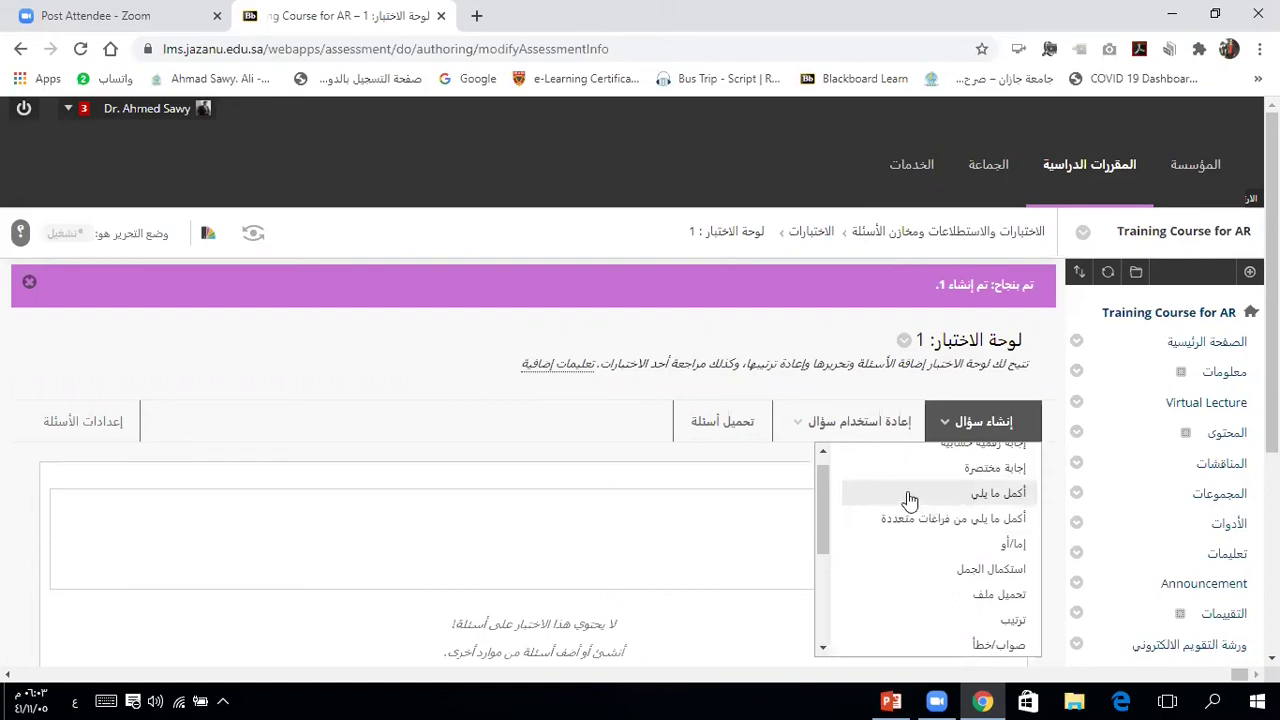
pyautogui.click(823, 451)
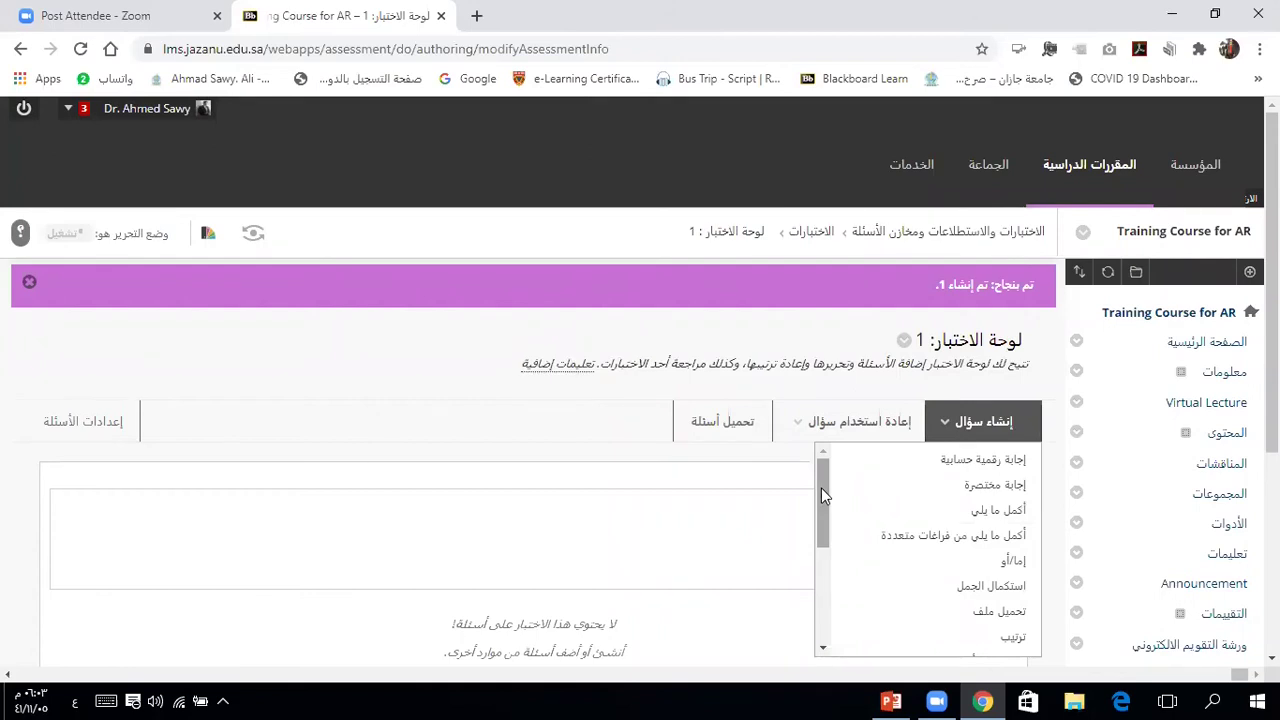
pyautogui.moveTo(821, 488); pyautogui.dragTo(830, 606)
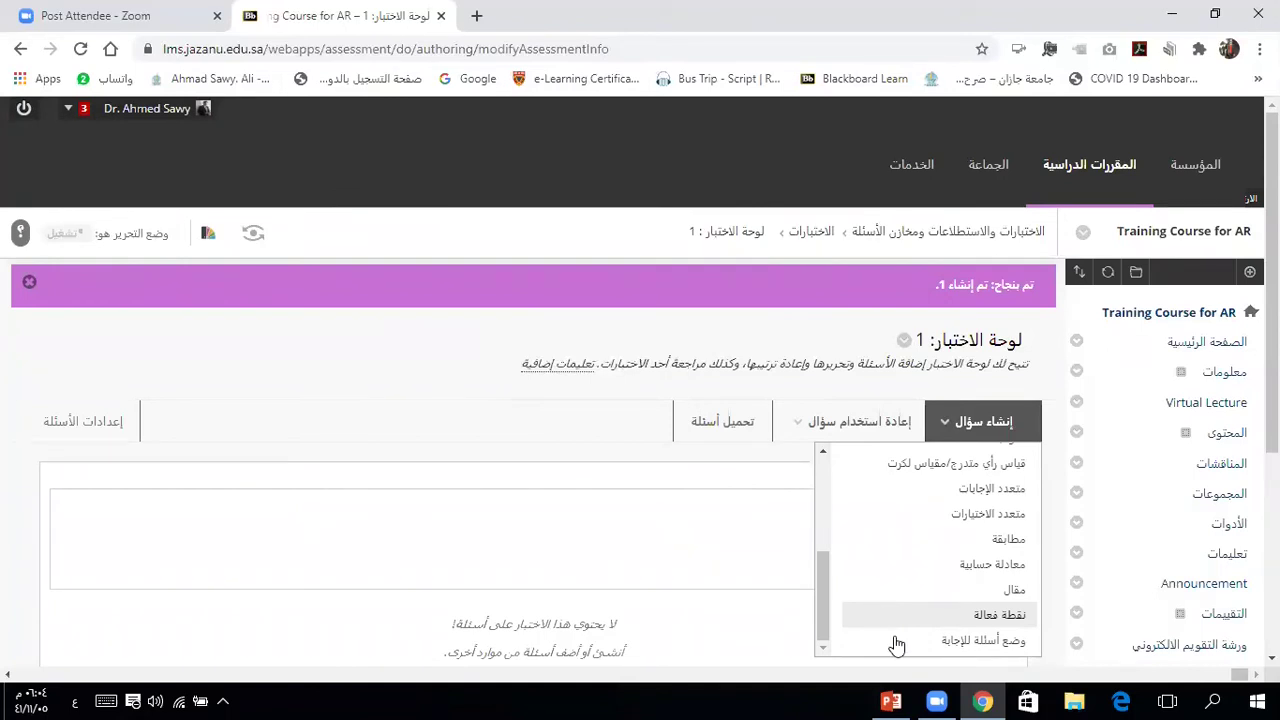
pyautogui.moveTo(821, 621); pyautogui.dragTo(829, 488)
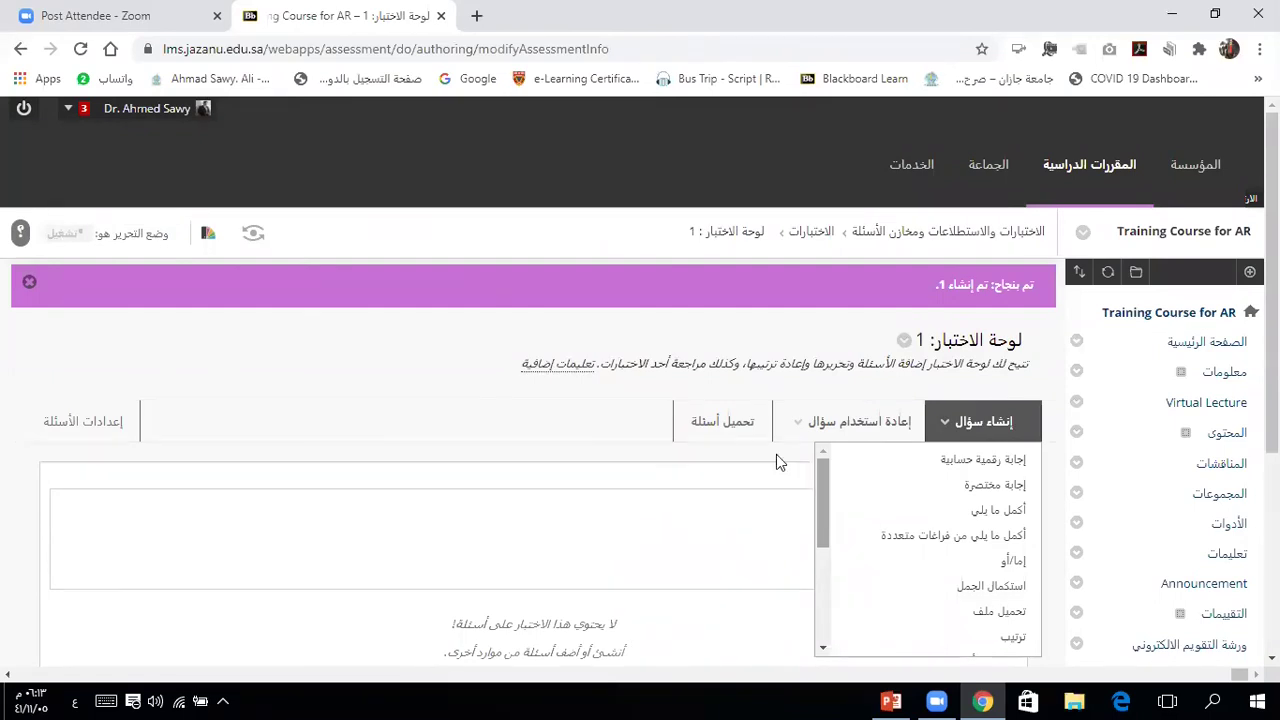
# Step: Expand Course Tools in the Control Panel and go to Tests, Surveys, and Pools
pyautogui.click(463, 370)
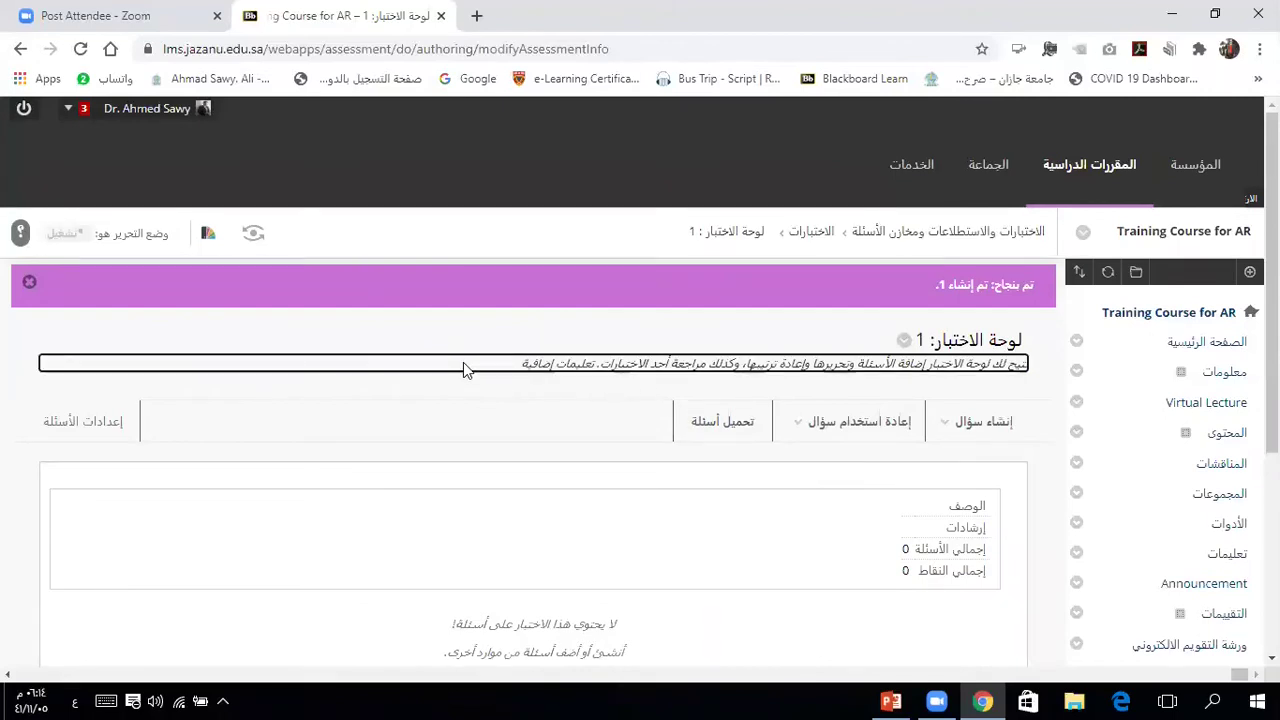
pyautogui.scroll(-2, 463, 370)
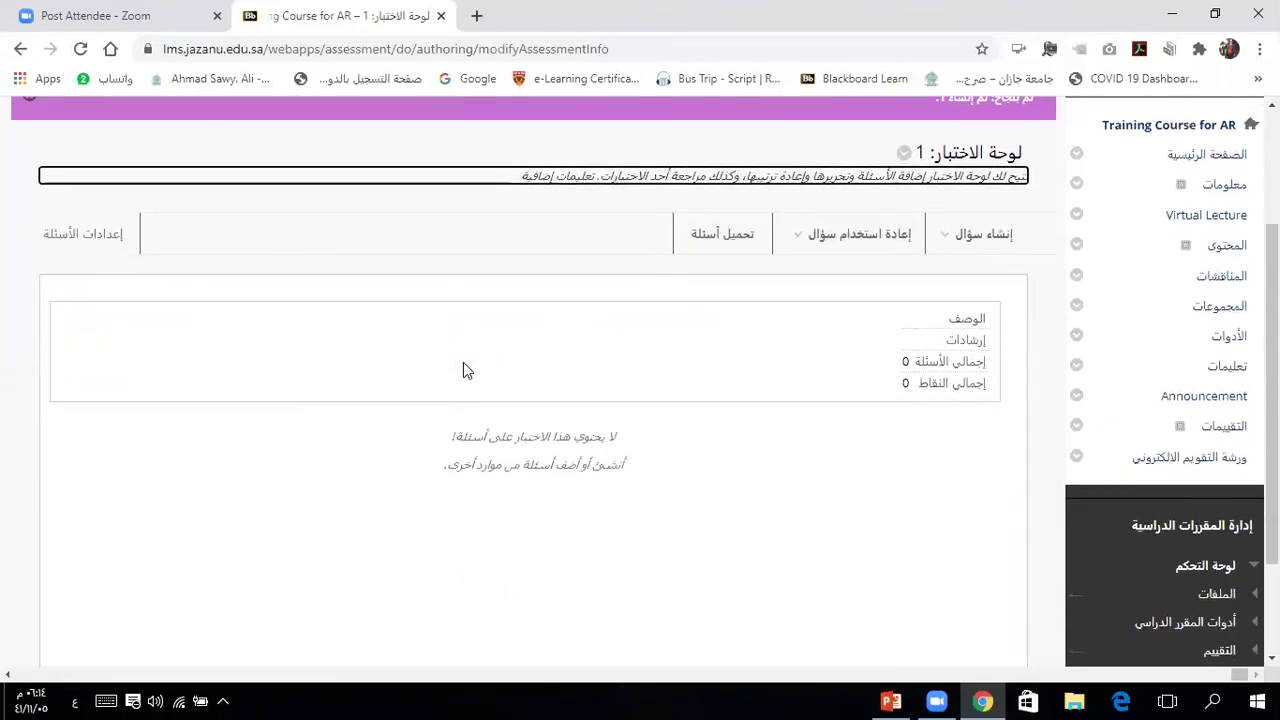
pyautogui.scroll(-1, 463, 370)
pyautogui.scroll(-1, 463, 364)
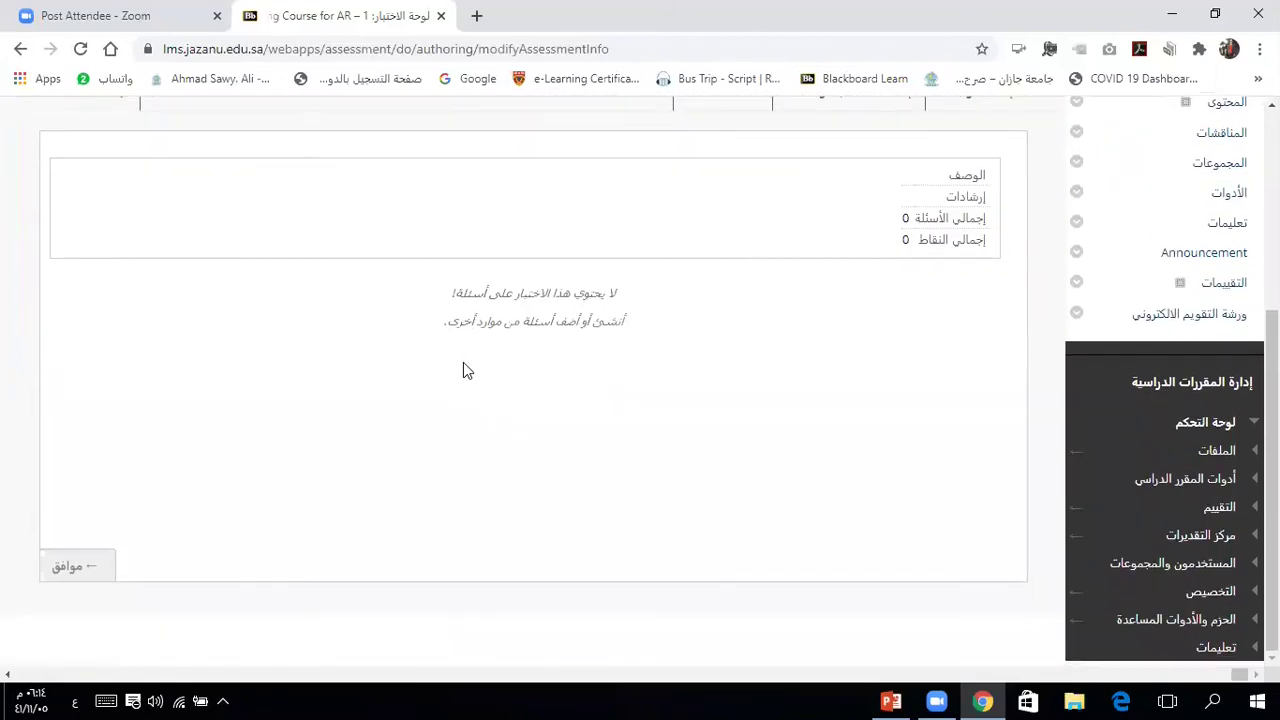
pyautogui.click(1174, 484)
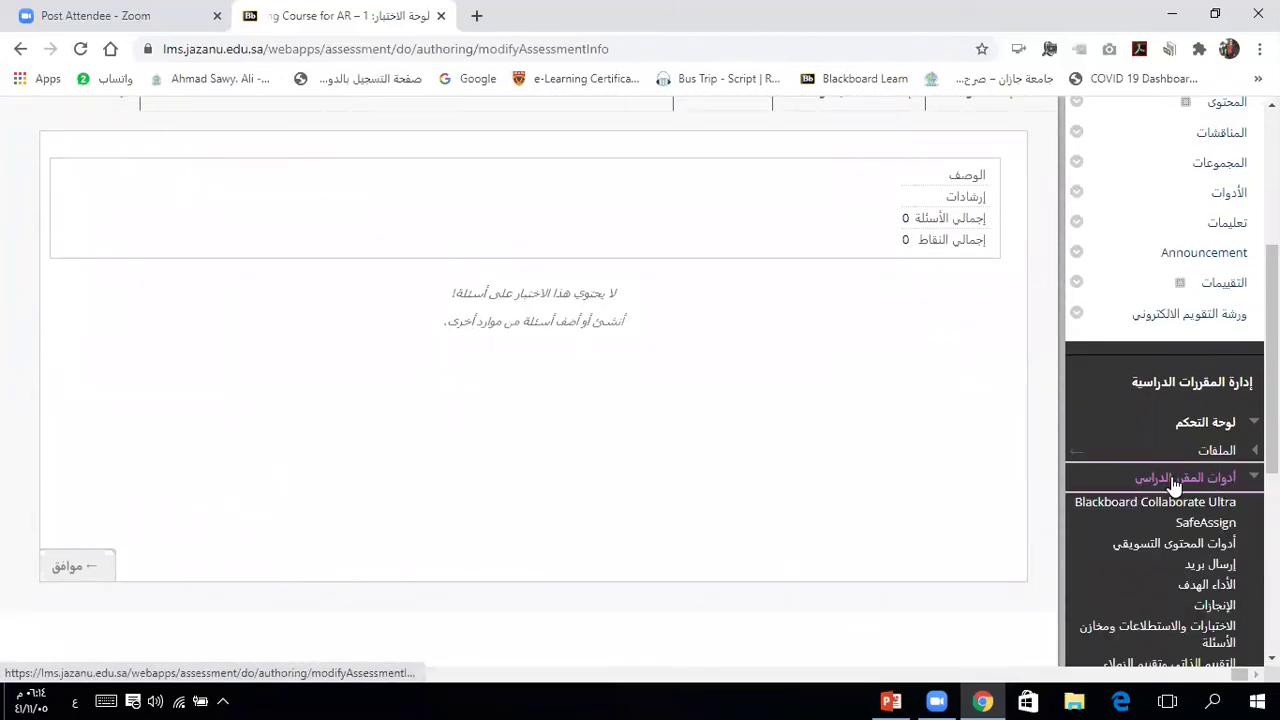
pyautogui.scroll(-3, 1175, 483)
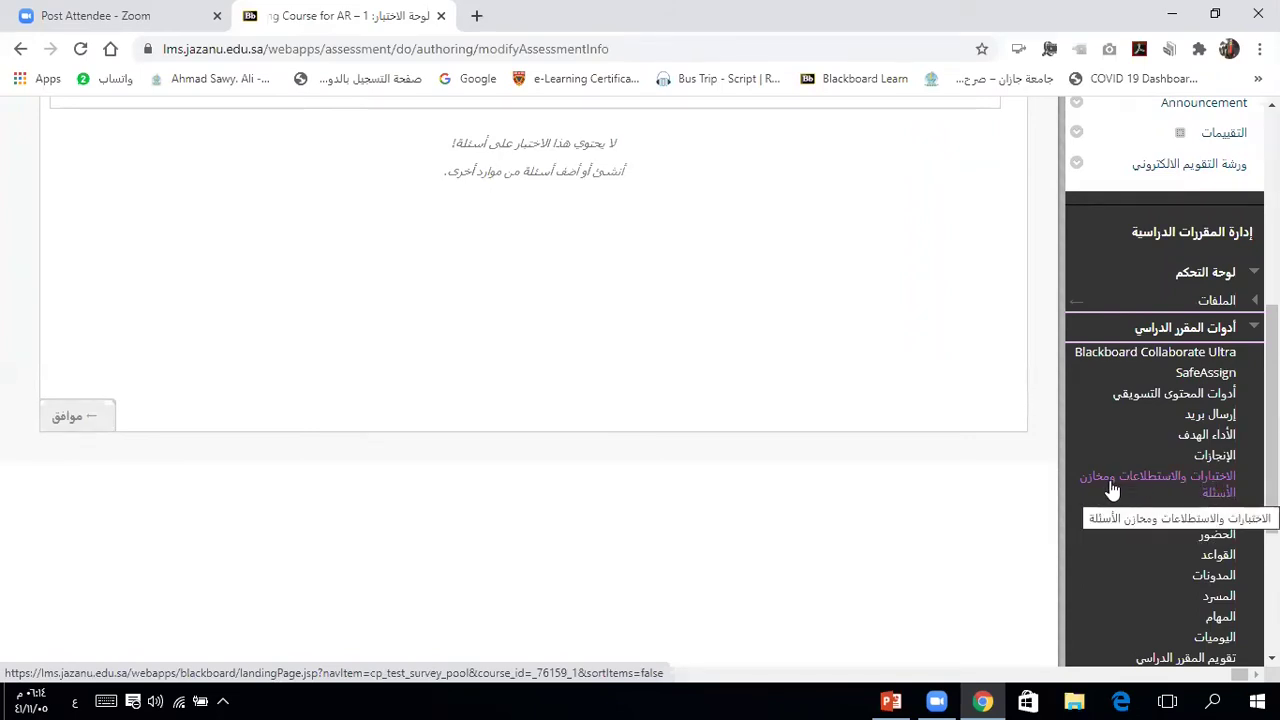
pyautogui.click(1160, 481)
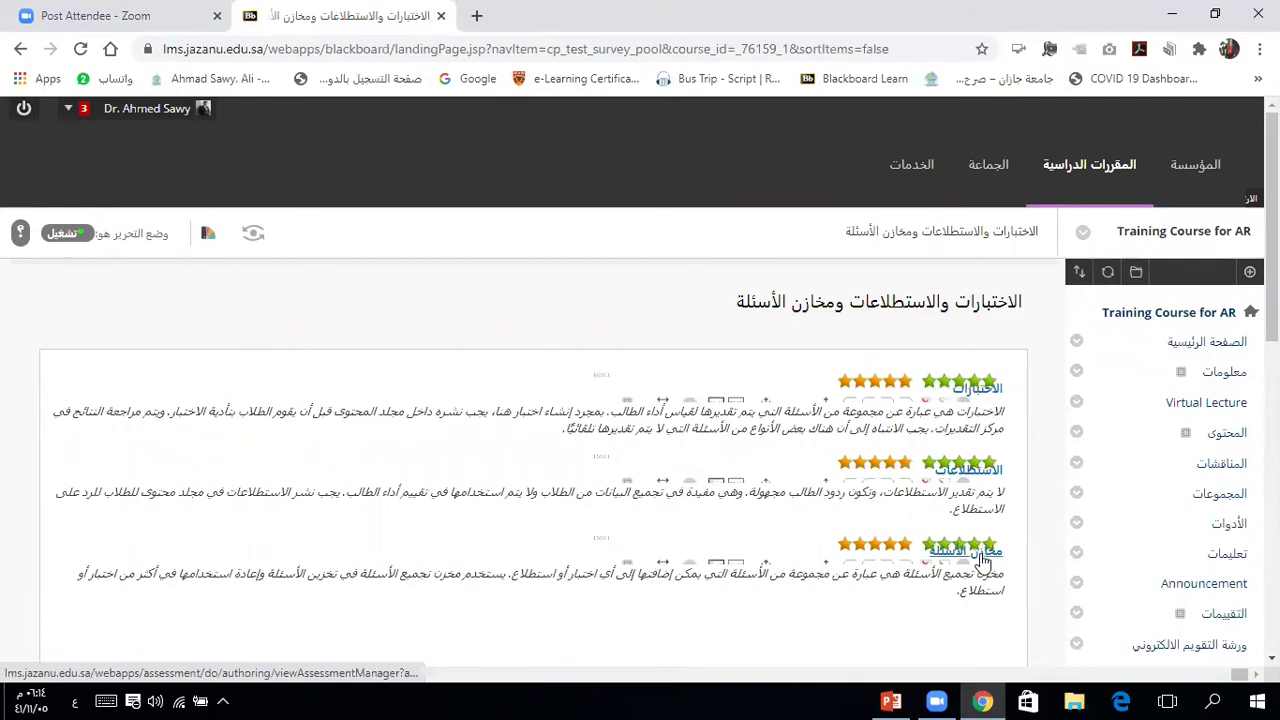
# Step: Open the Tests list showing the course's 9 tests, including '1'
pyautogui.click(977, 392)
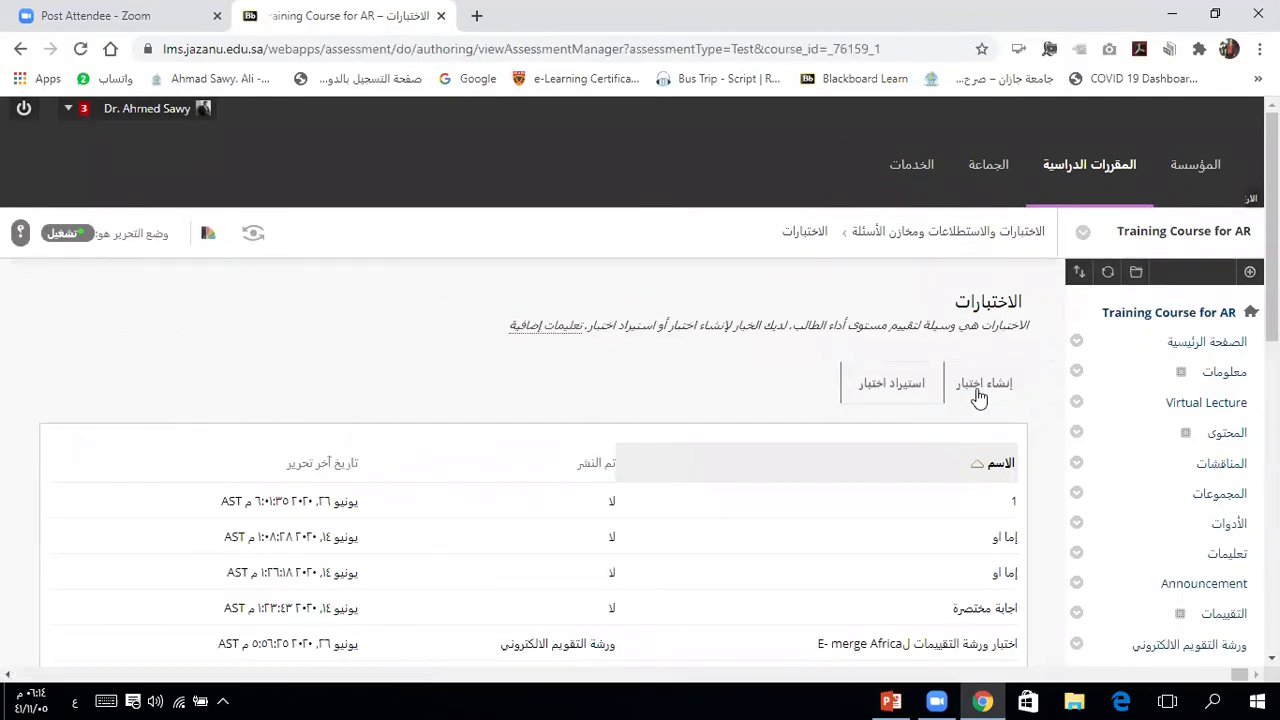
pyautogui.scroll(-3, 979, 397)
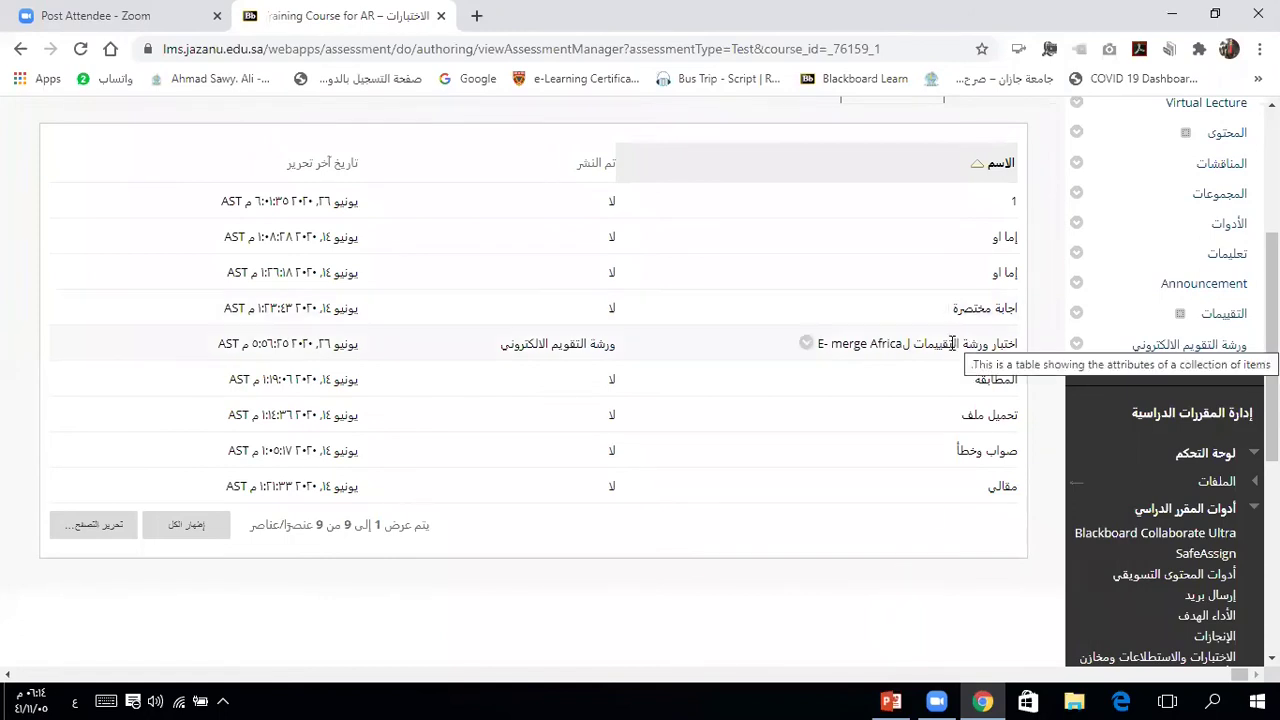
# Step: Export the E-merge Africa workshop test as a downloadable zip file
pyautogui.click(807, 345)
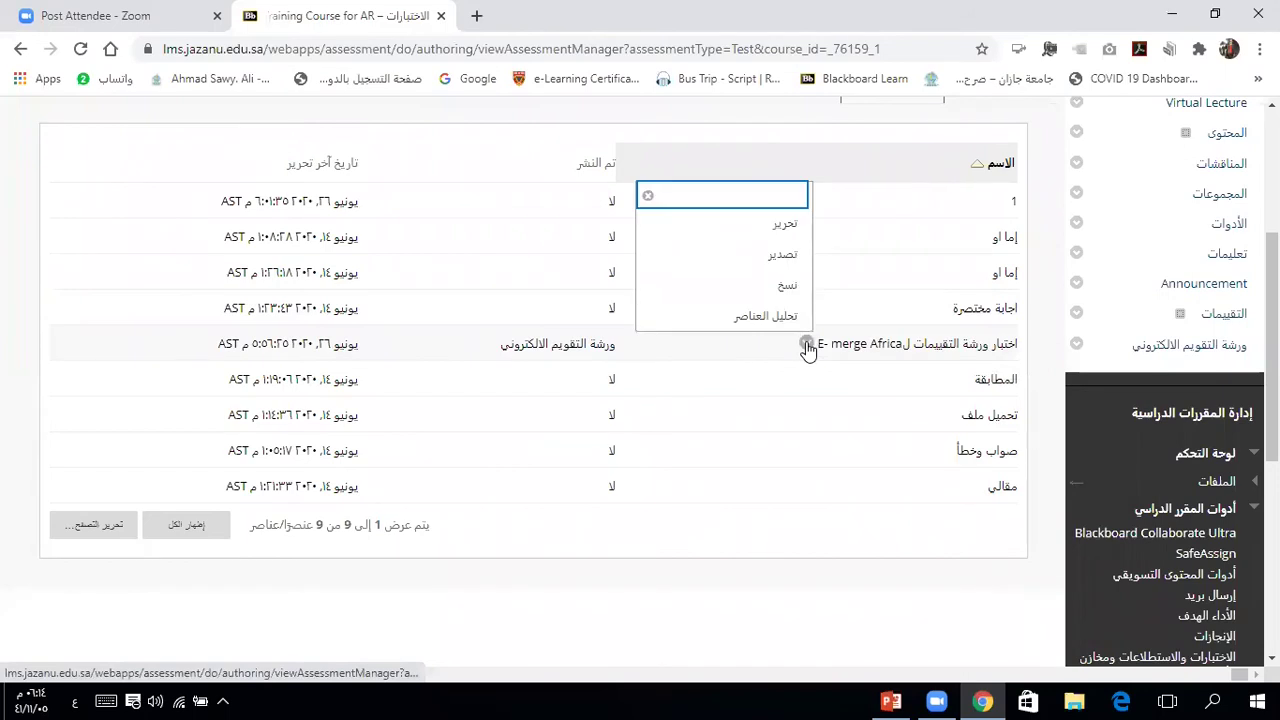
pyautogui.click(781, 258)
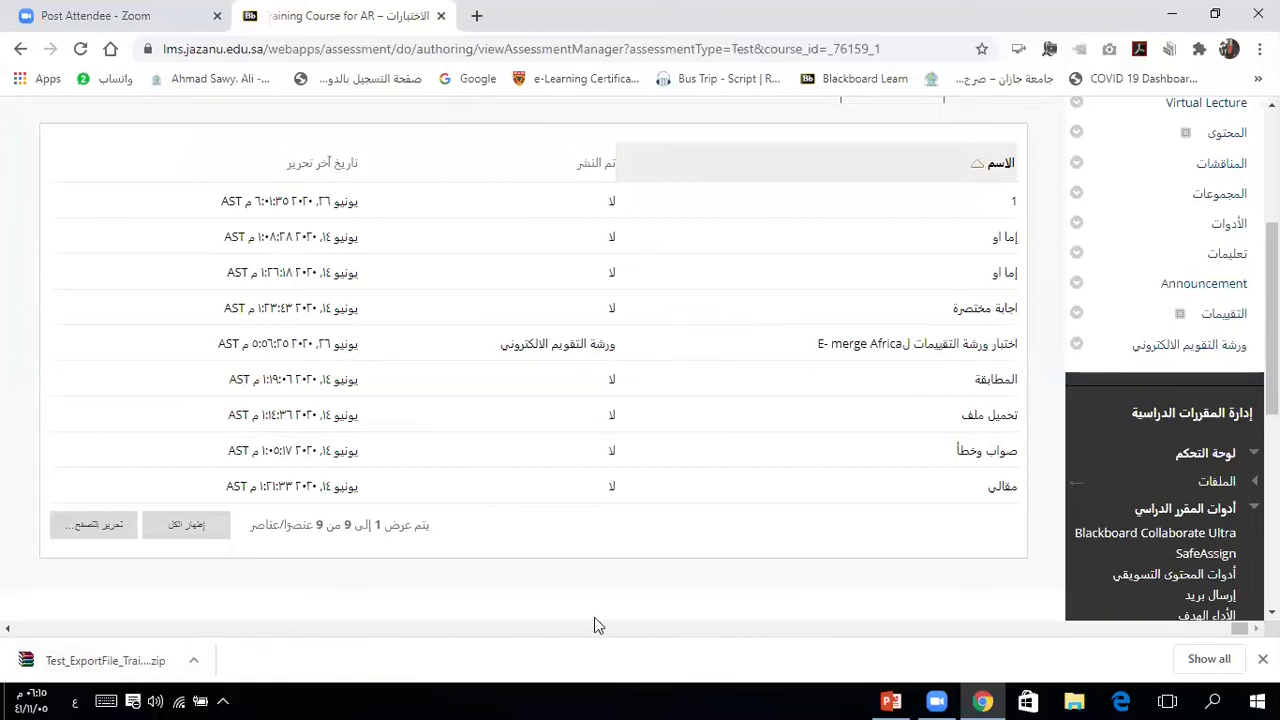
# Step: Sort Downloads by date modified and open the Test_ExportFile_Training_AR_04 zip in WinRAR
pyautogui.click(1074, 701)
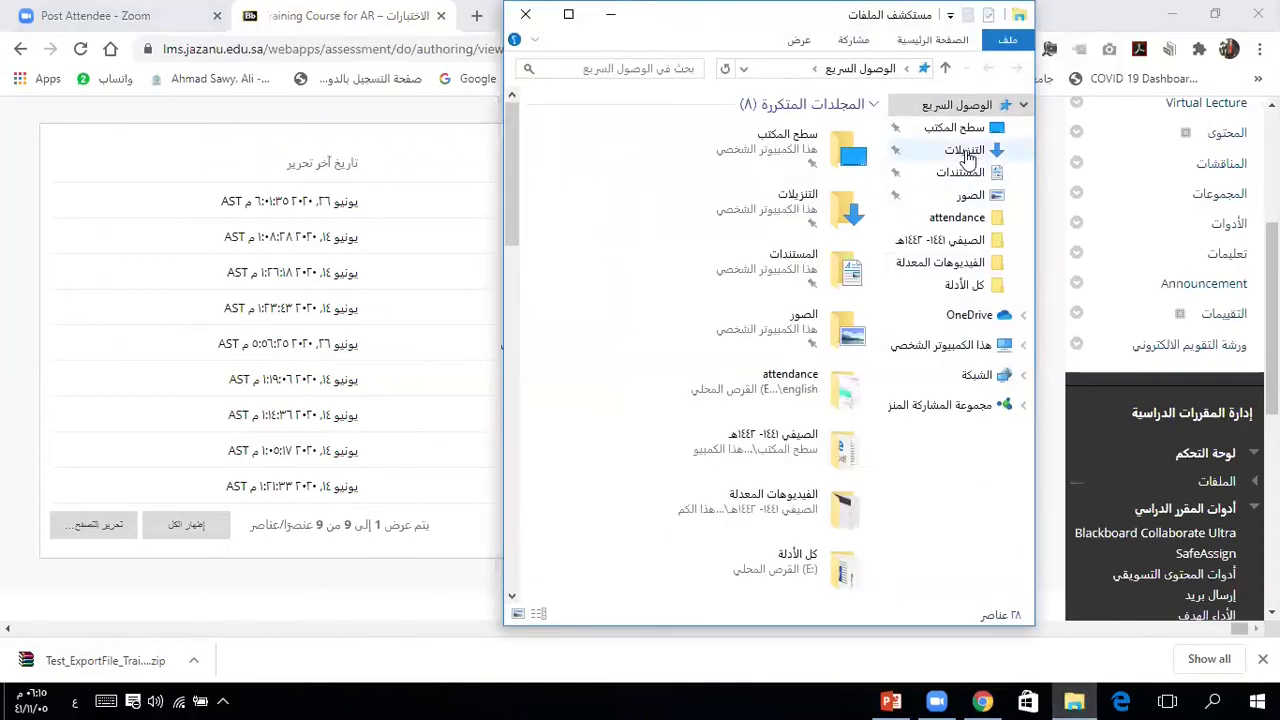
pyautogui.click(967, 157)
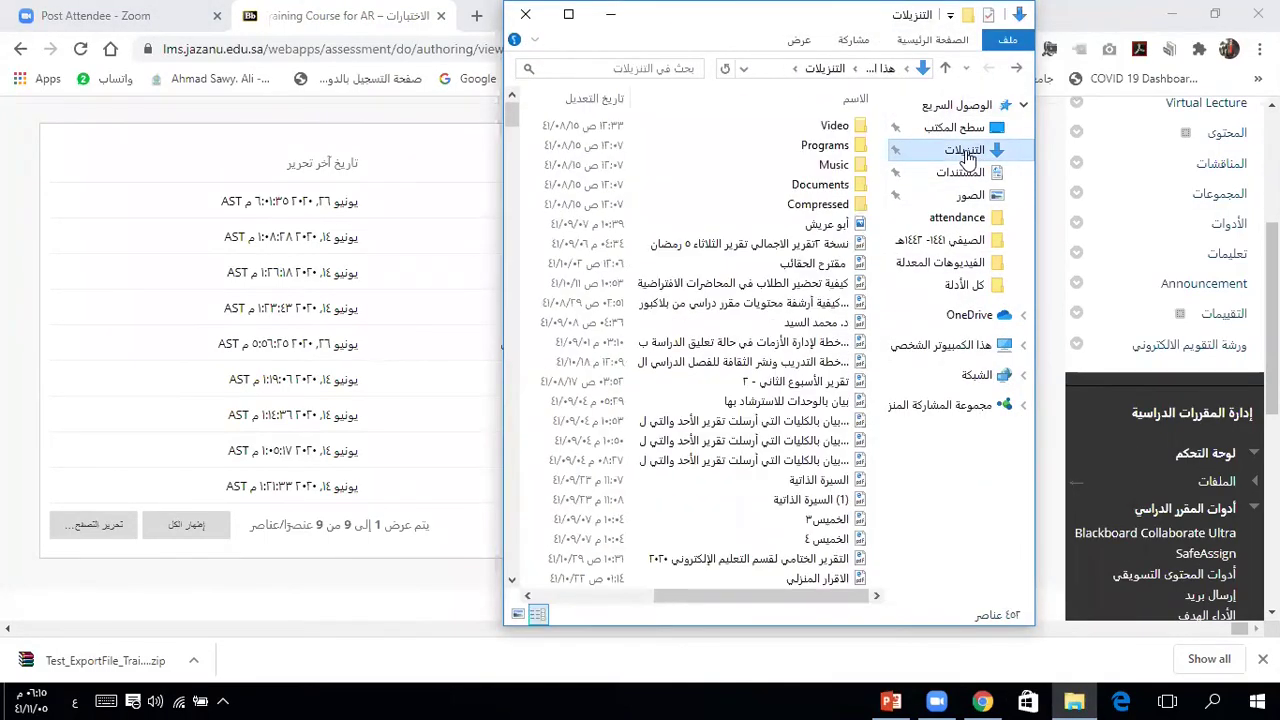
pyautogui.click(603, 100)
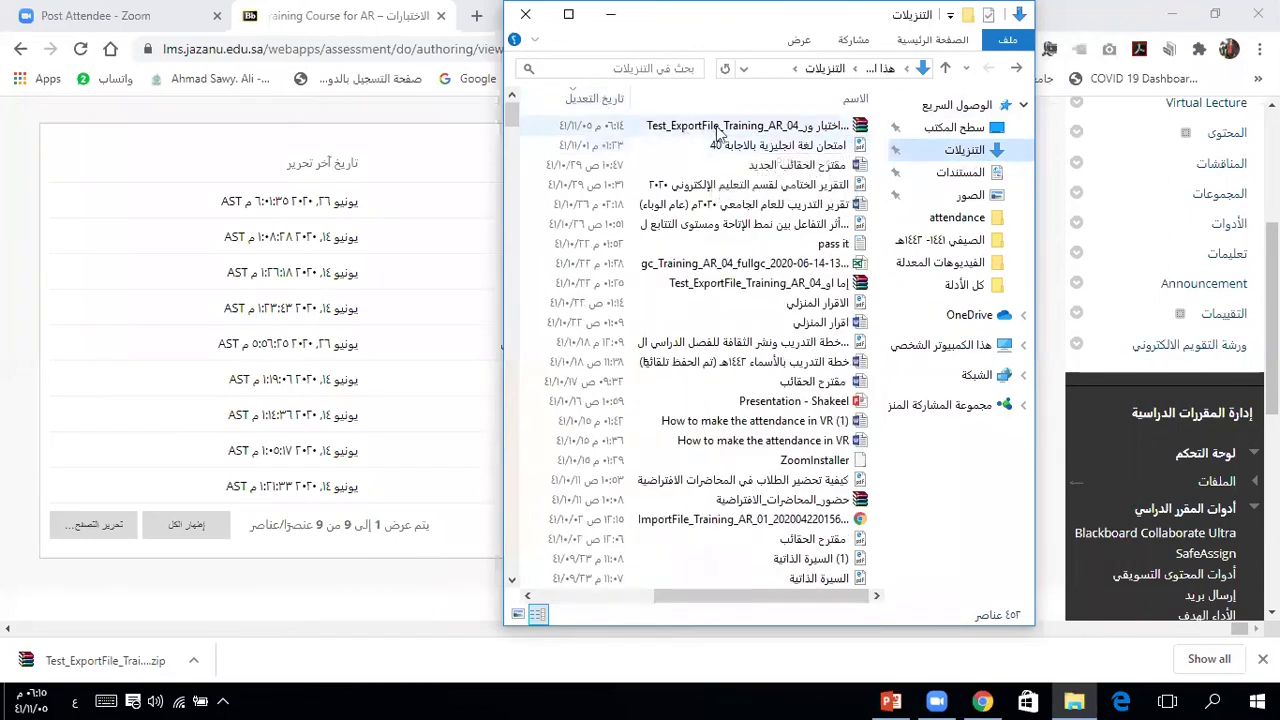
pyautogui.doubleClick(703, 127)
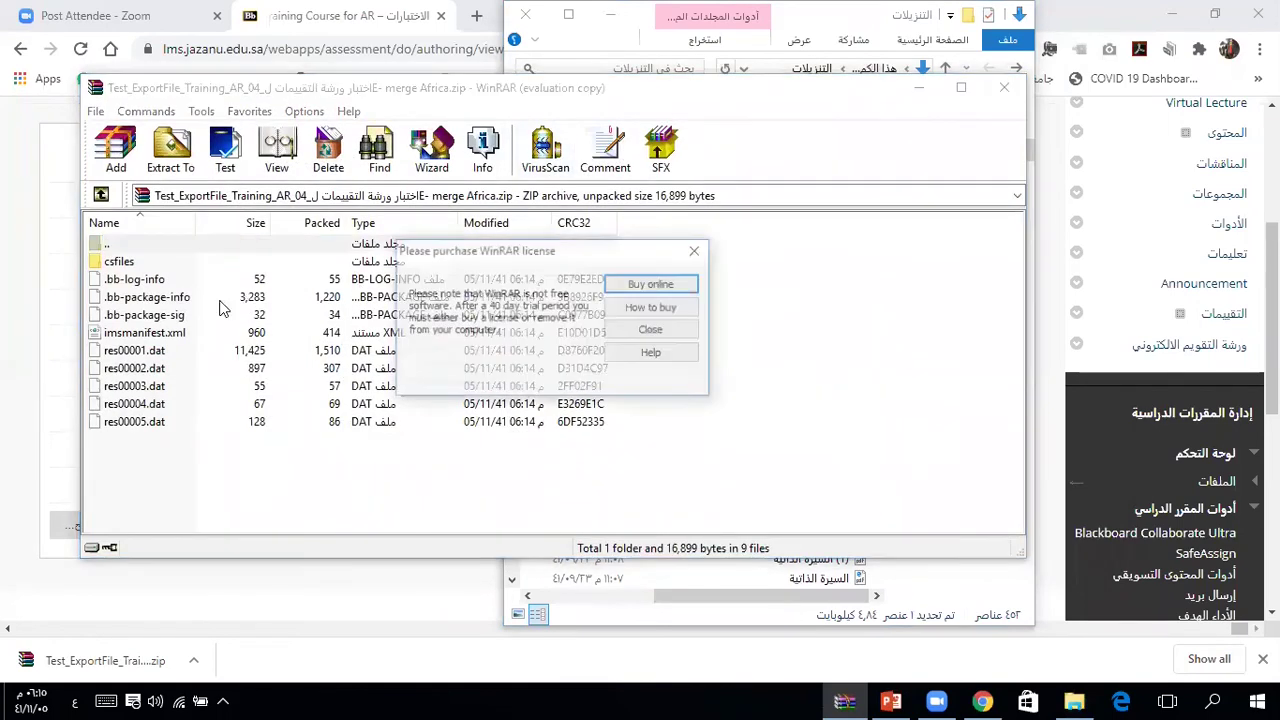
# Step: Dismiss the licence reminder, try opening .bb-package-sig, then close the archive
pyautogui.click(632, 329)
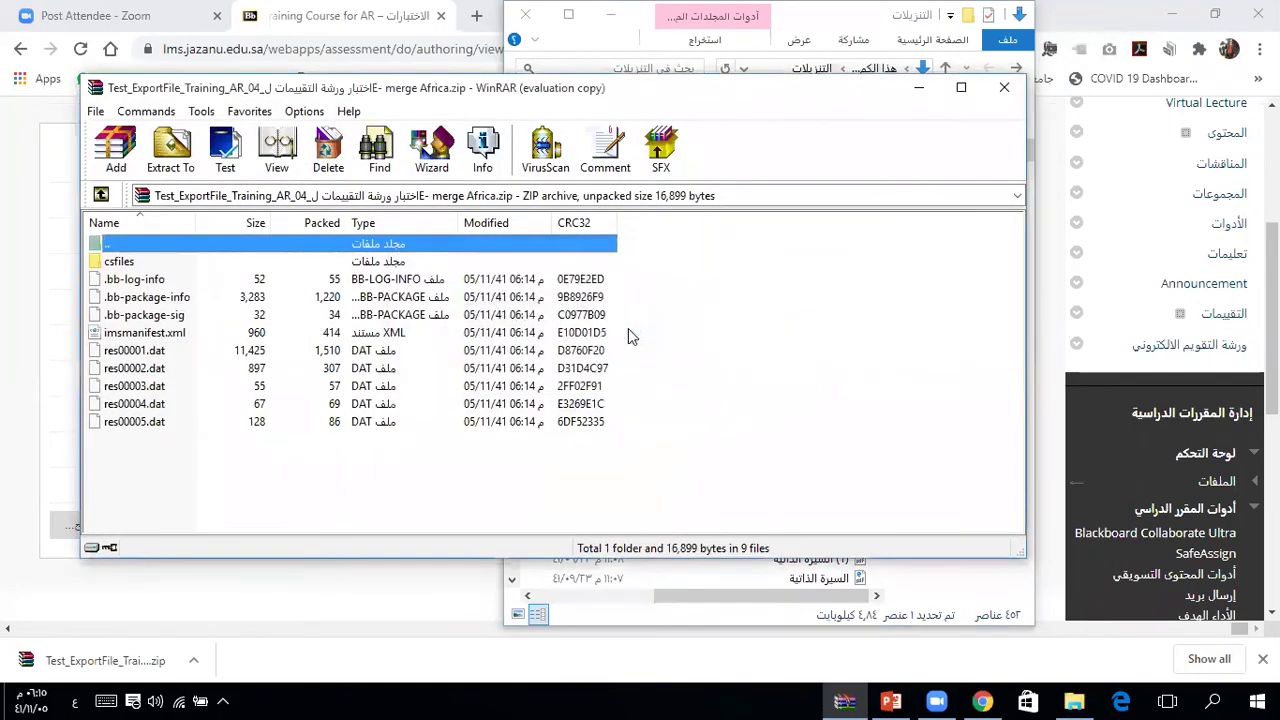
pyautogui.doubleClick(143, 316)
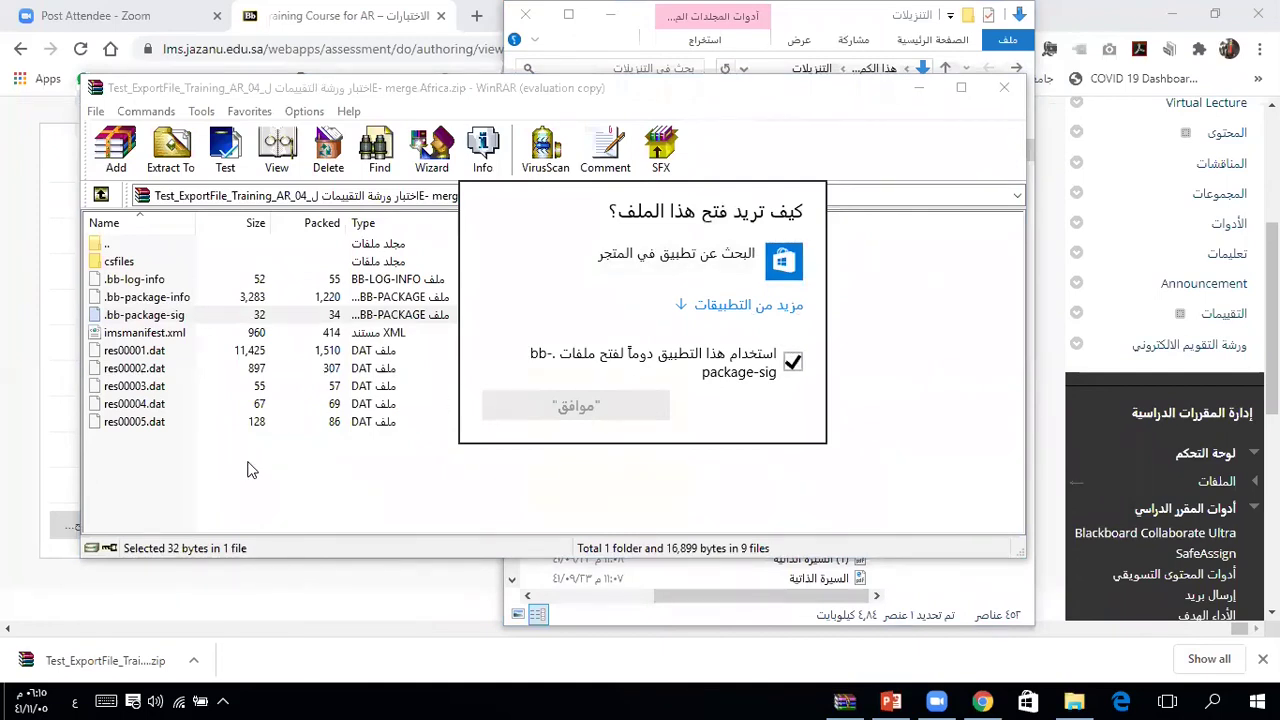
pyautogui.press('Escape')
pyautogui.press('Escape')
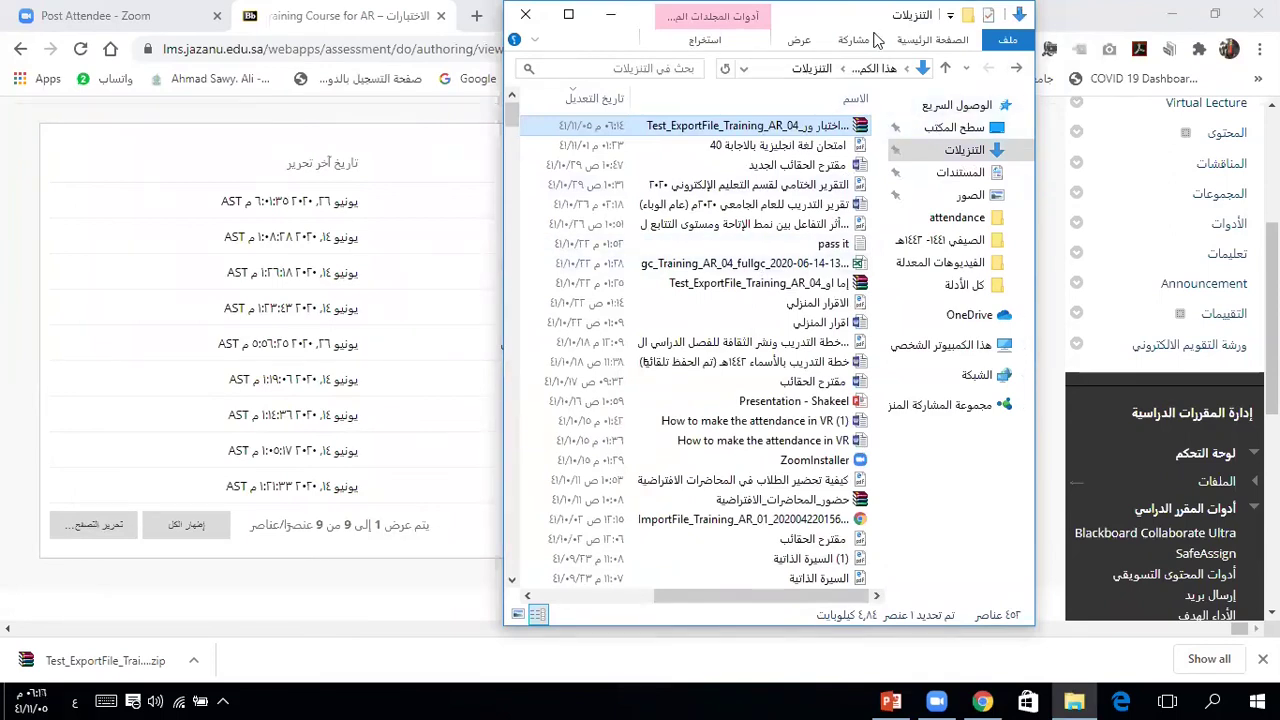
# Step: Move the Downloads Explorer window aside and close it
pyautogui.moveTo(850, 14); pyautogui.dragTo(835, 71)
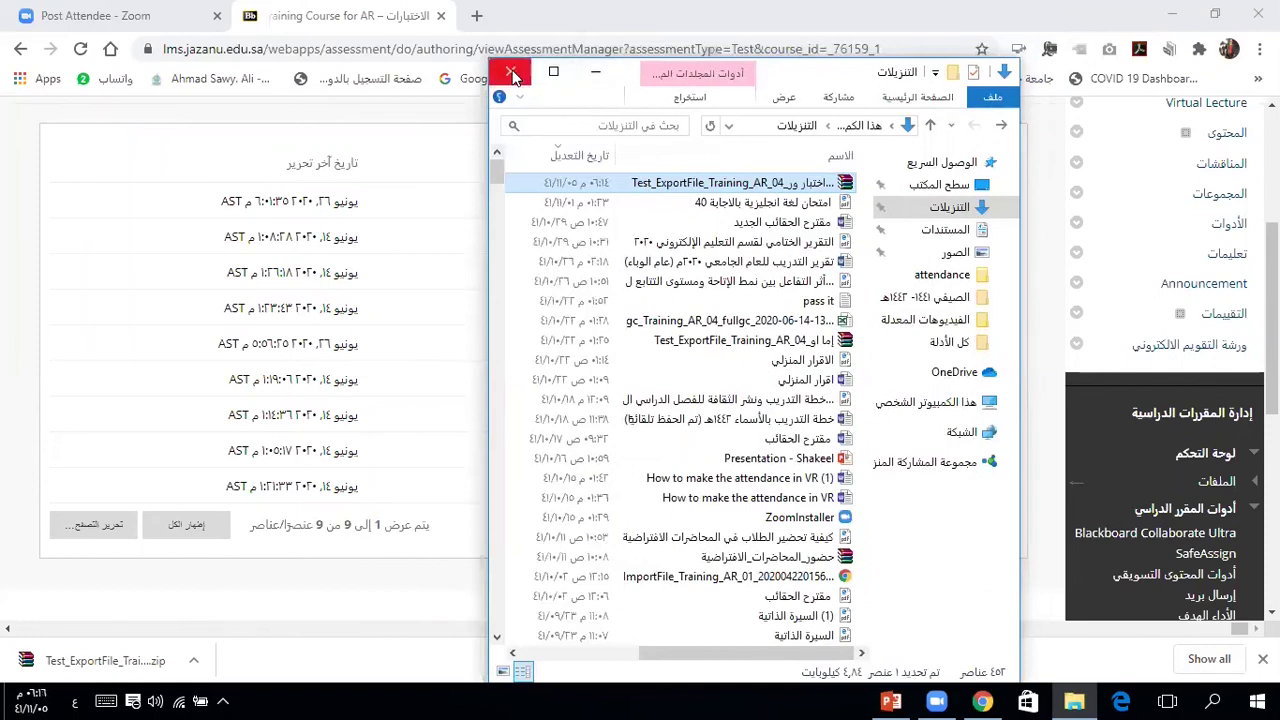
pyautogui.click(512, 76)
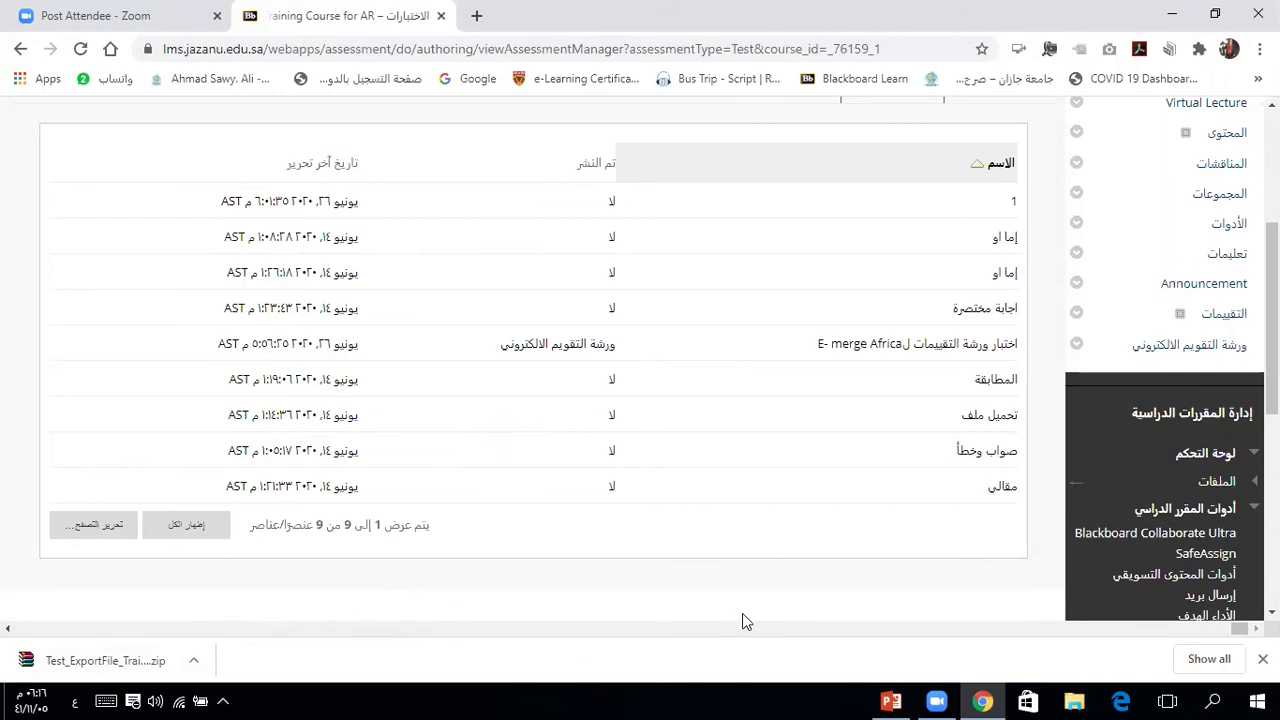
pyautogui.scroll(5, 851, 610)
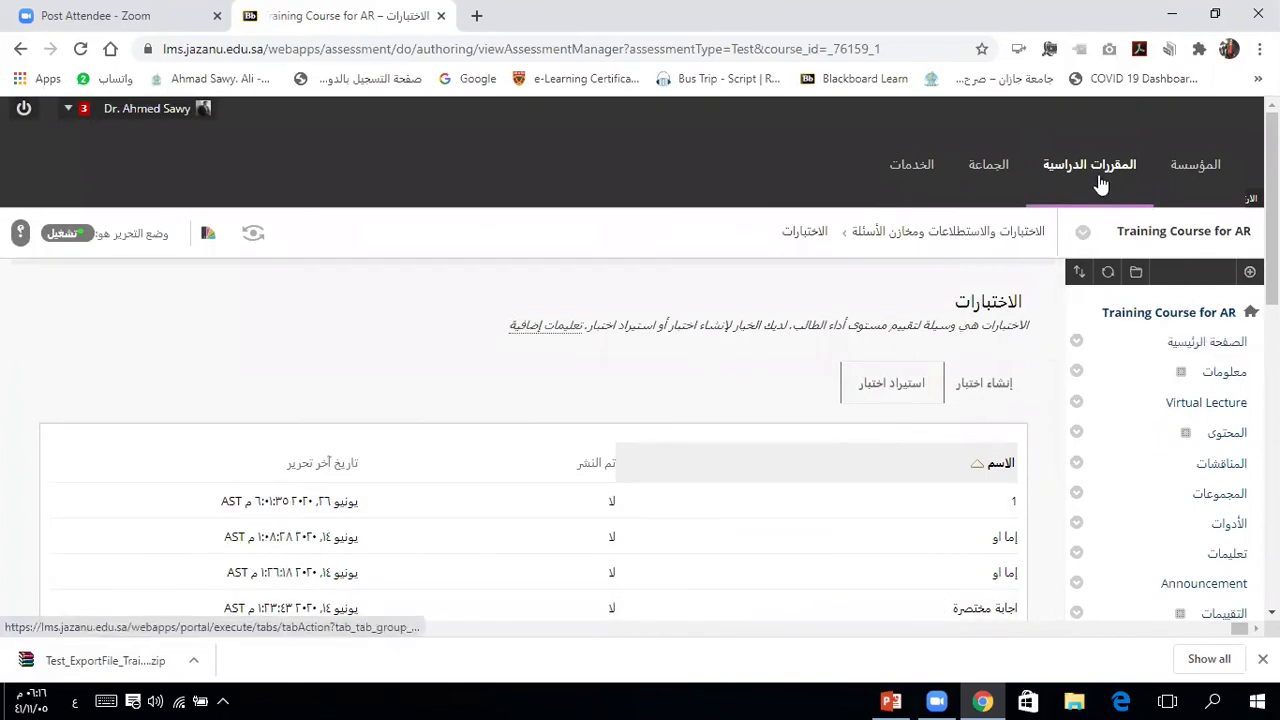
pyautogui.click(1091, 168)
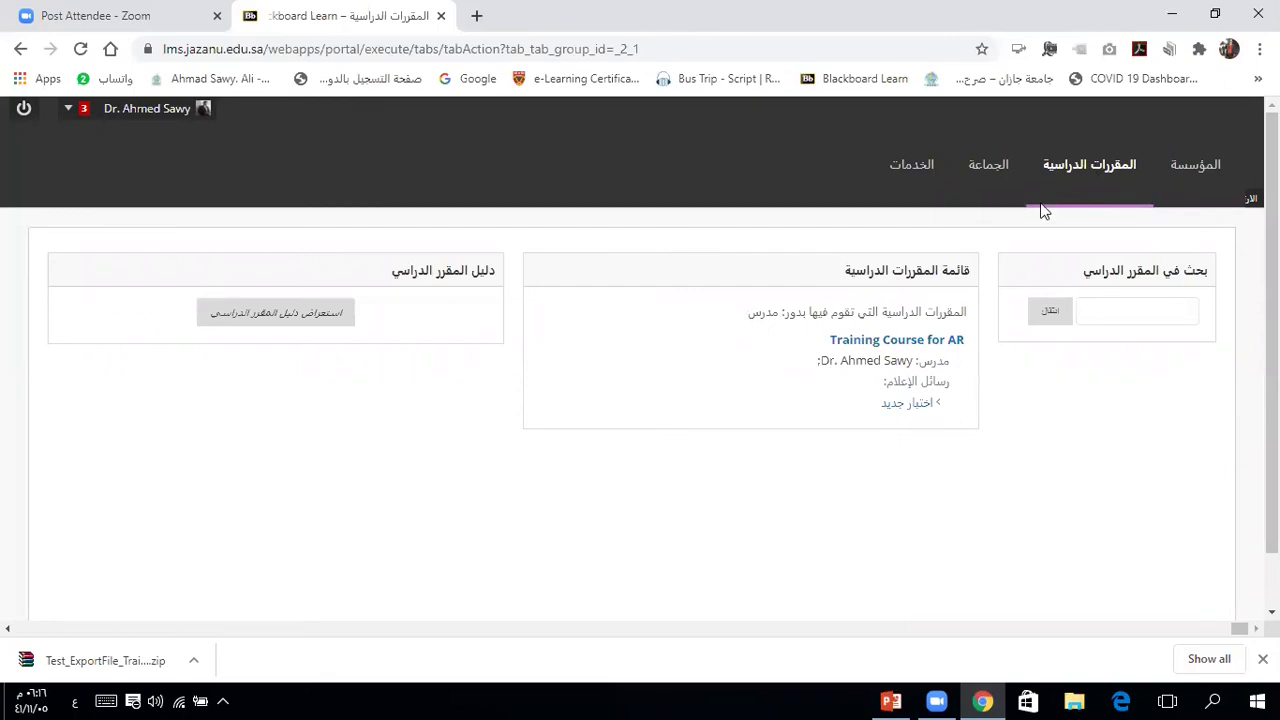
pyautogui.click(890, 341)
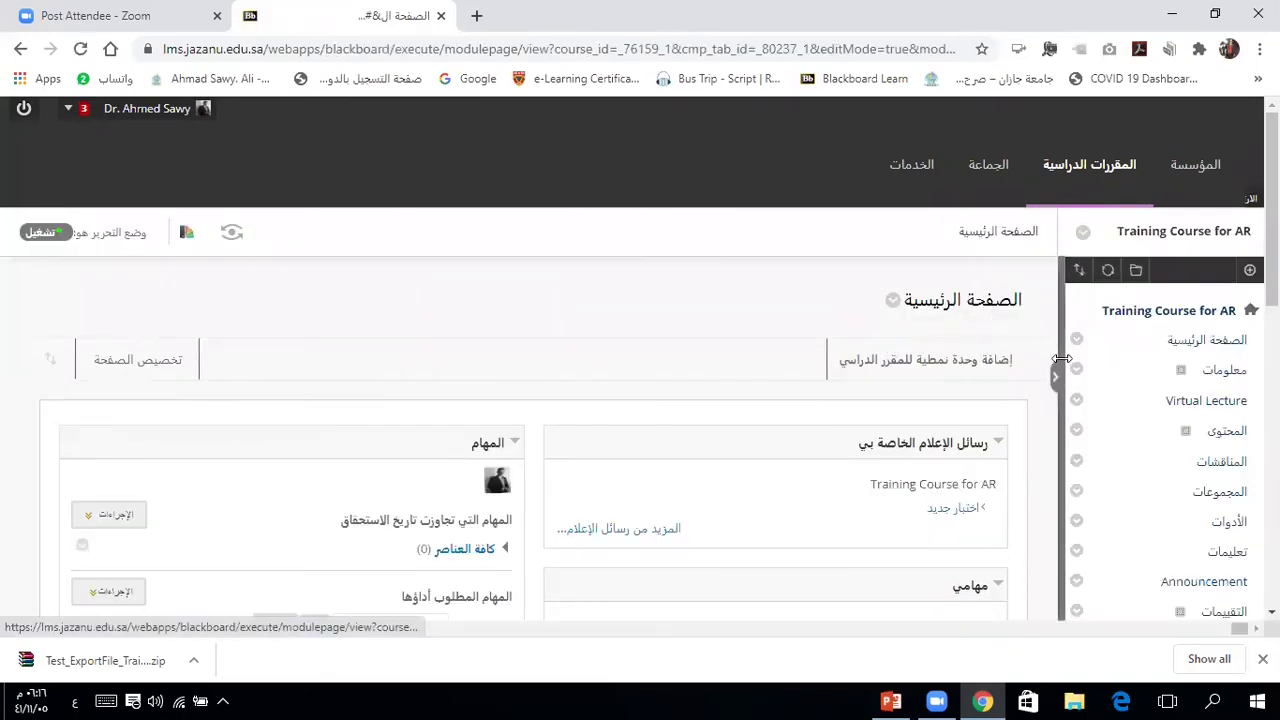
pyautogui.scroll(-6, 1062, 356)
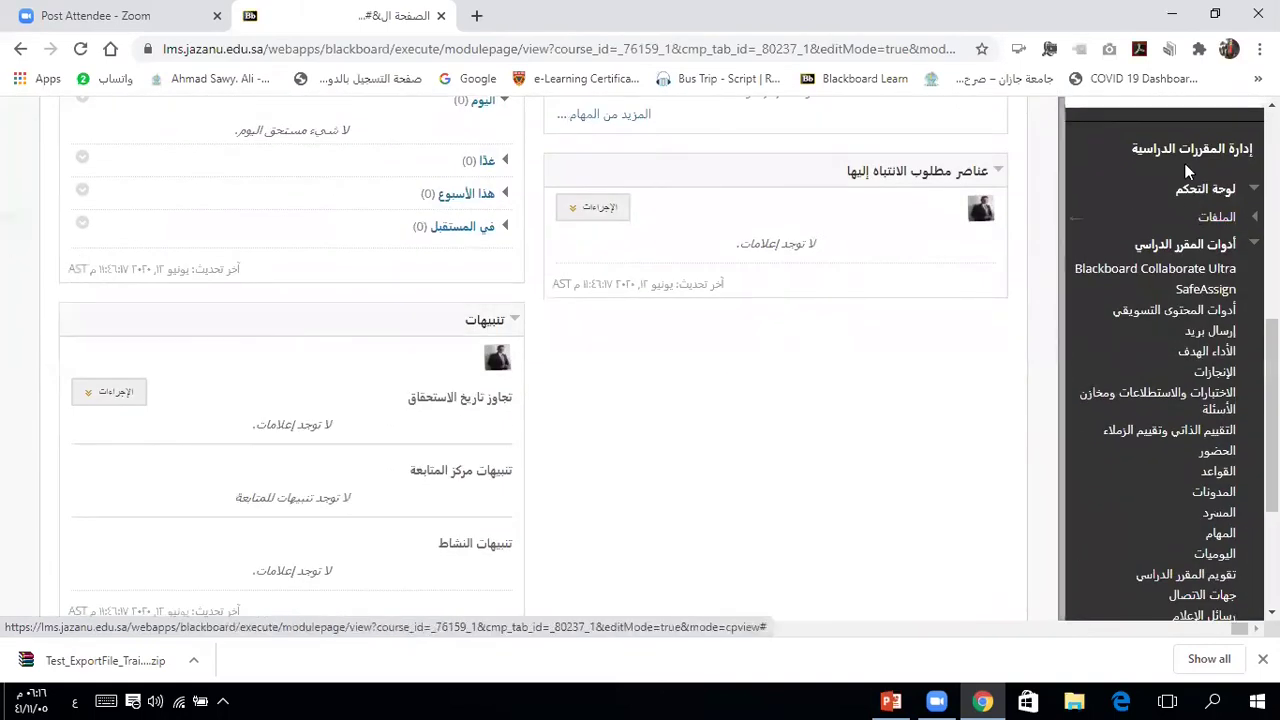
pyautogui.click(1166, 245)
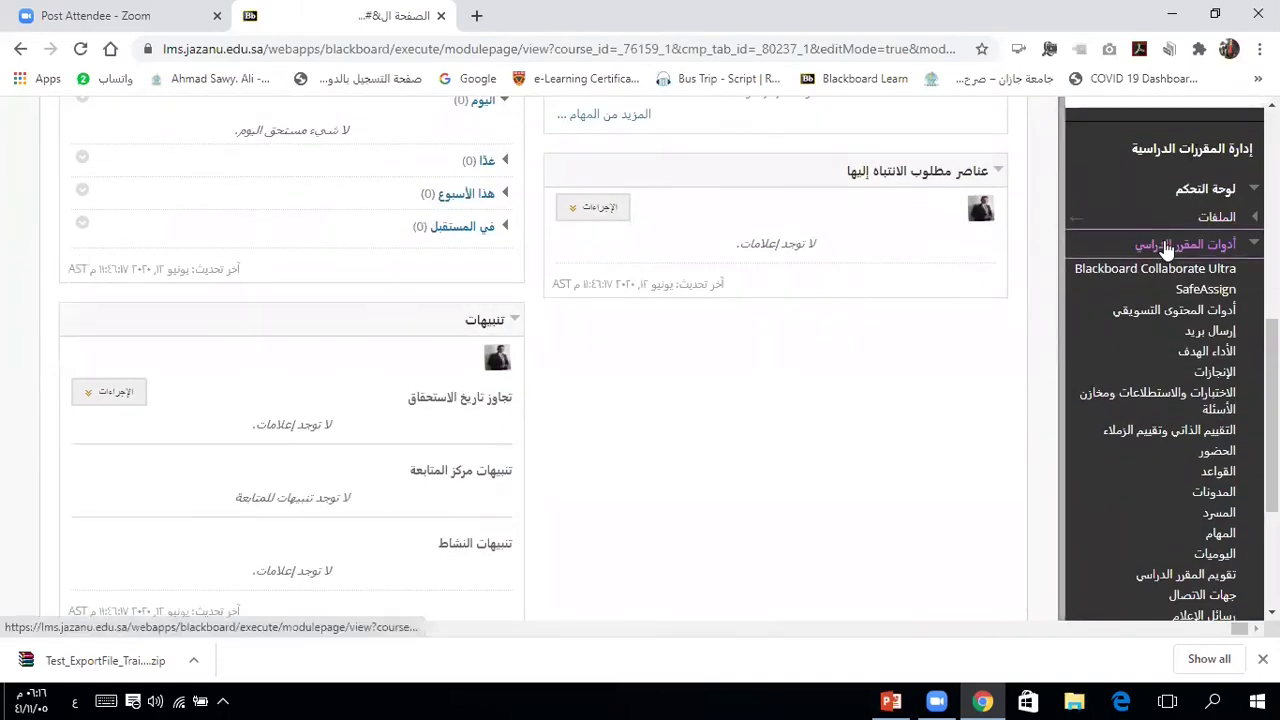
pyautogui.click(1166, 245)
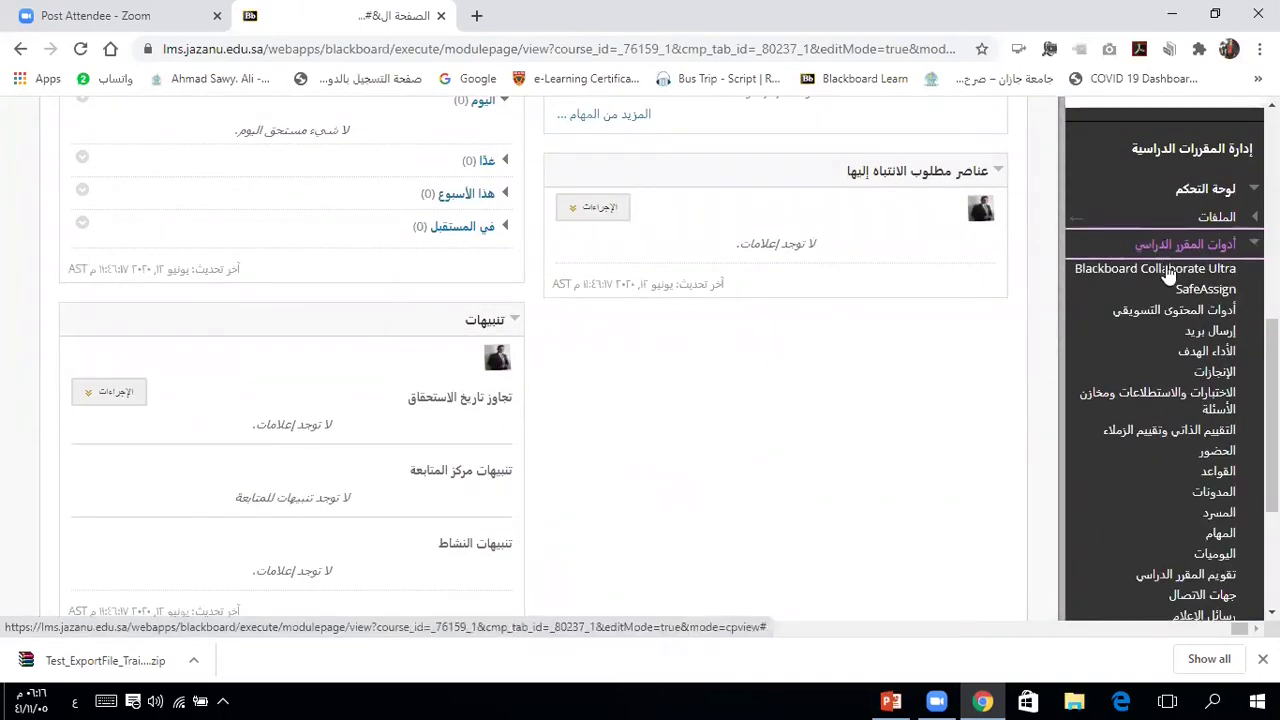
pyautogui.click(1147, 402)
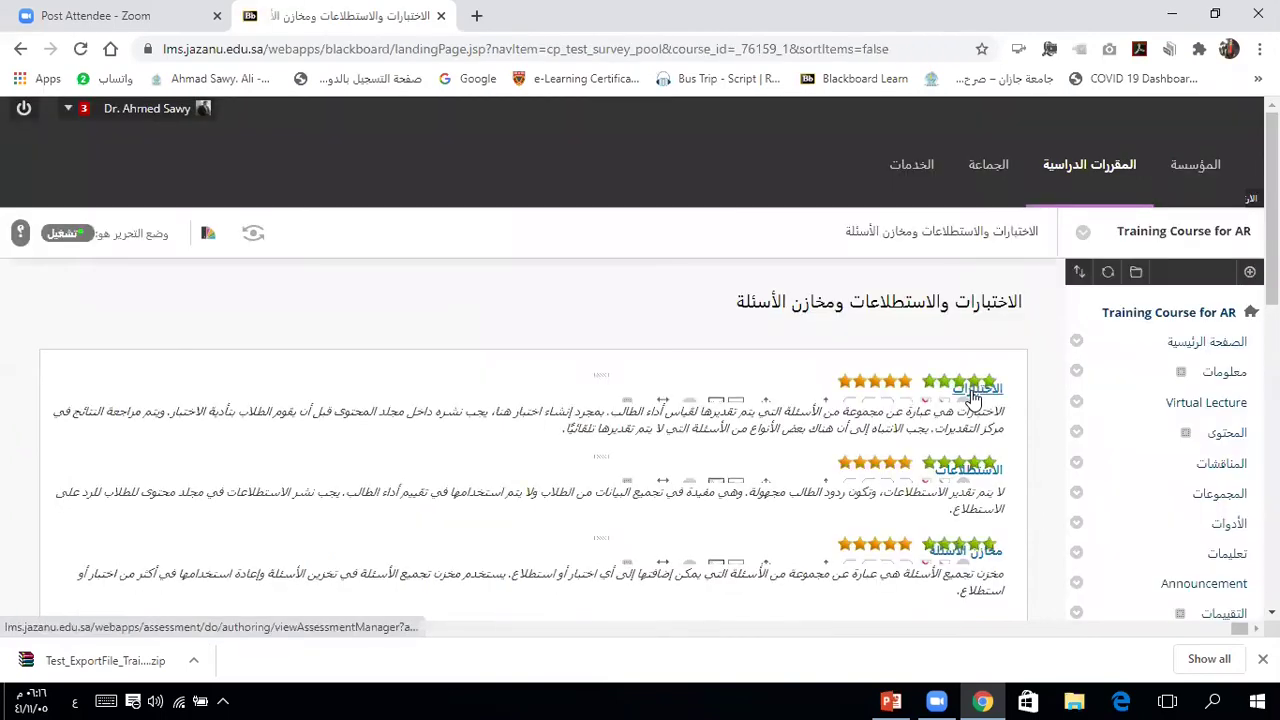
pyautogui.click(973, 397)
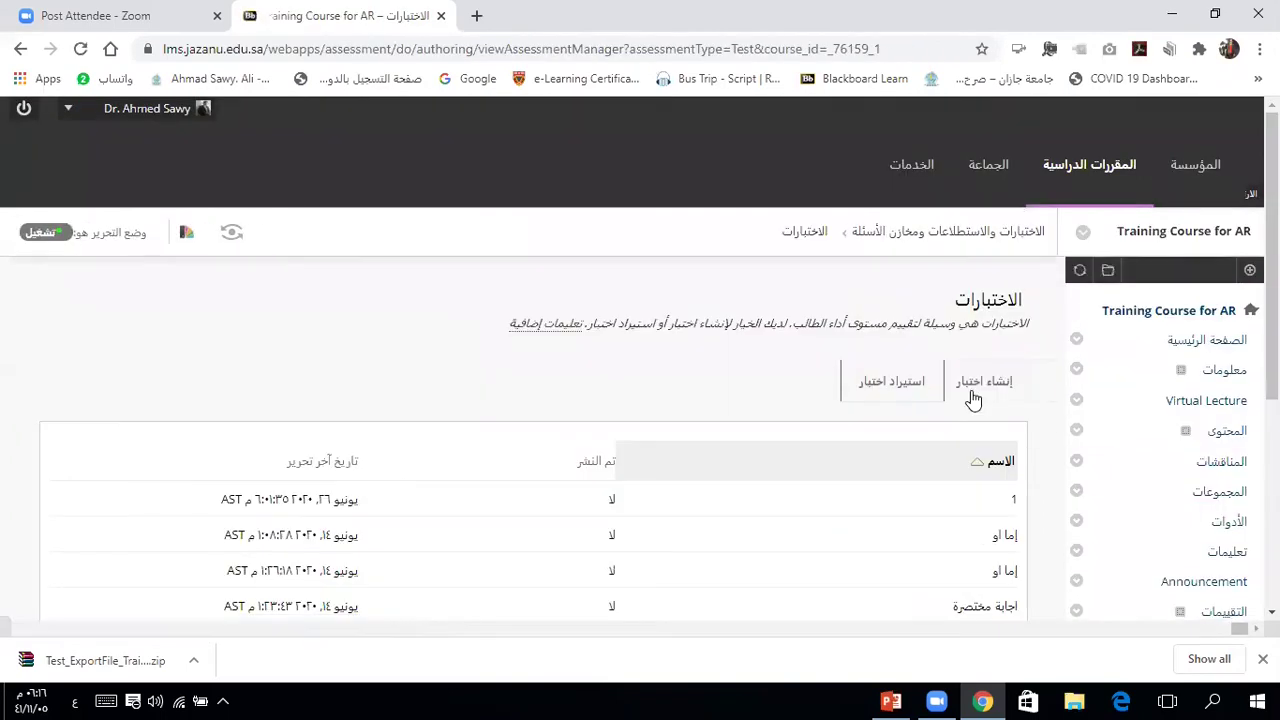
# Step: Import the Test_ExportFile_Training_AR_04 zip from Downloads through Import Test and submit
pyautogui.click(874, 387)
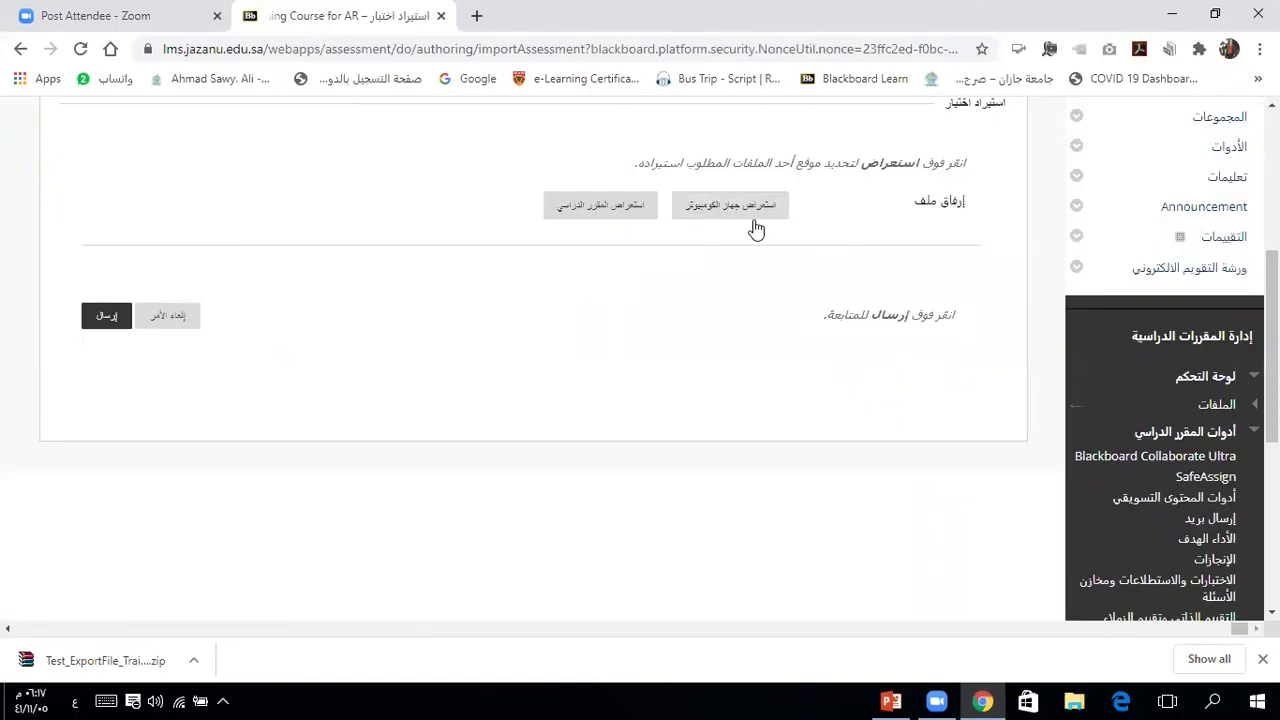
pyautogui.click(752, 212)
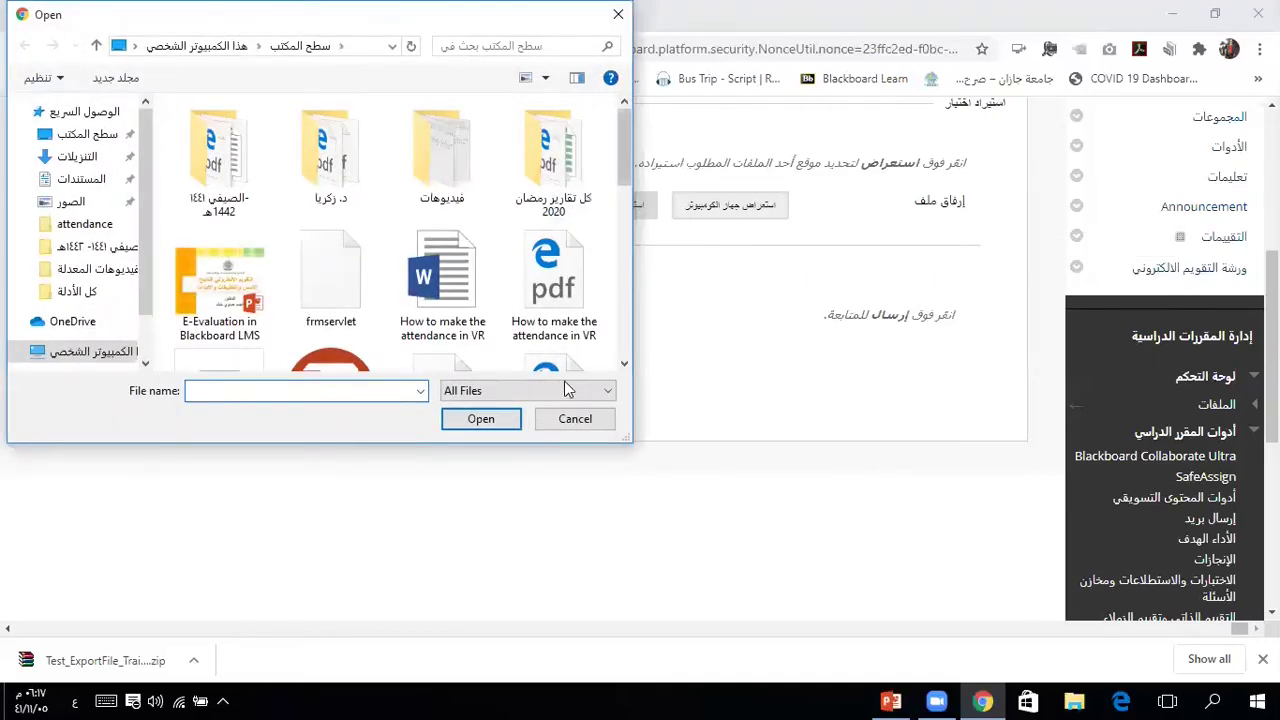
pyautogui.click(575, 419)
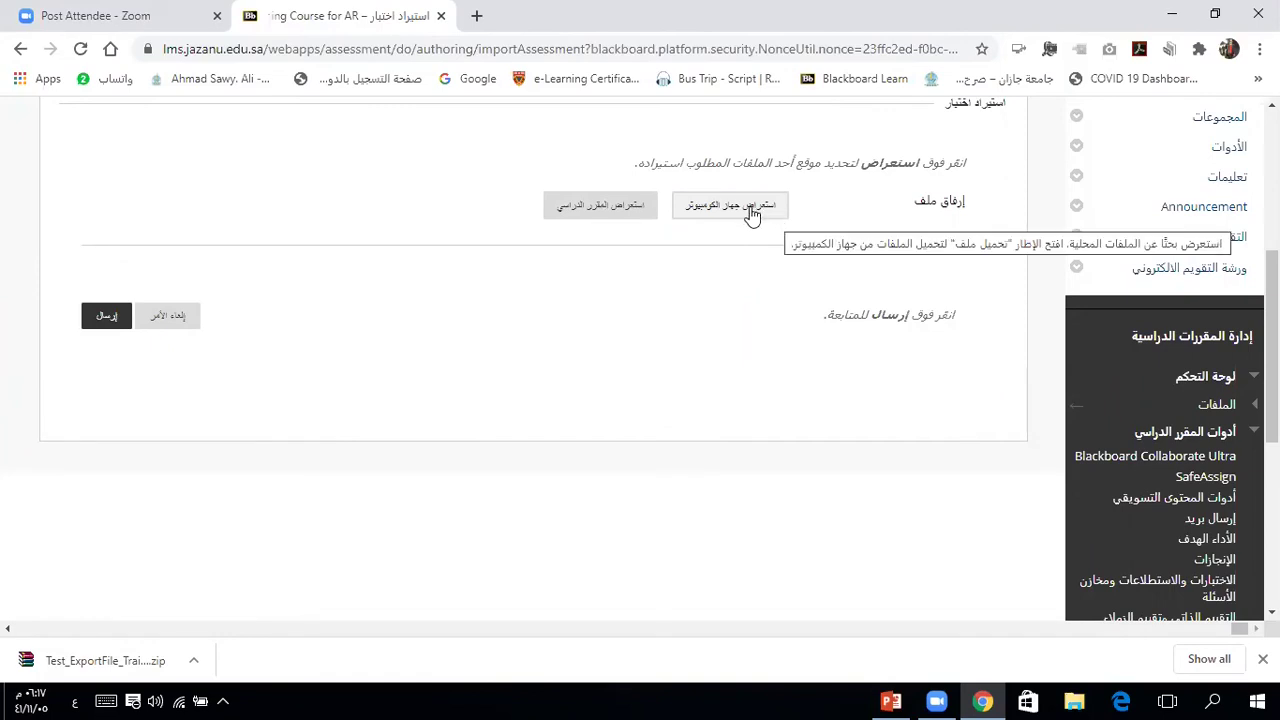
pyautogui.click(745, 213)
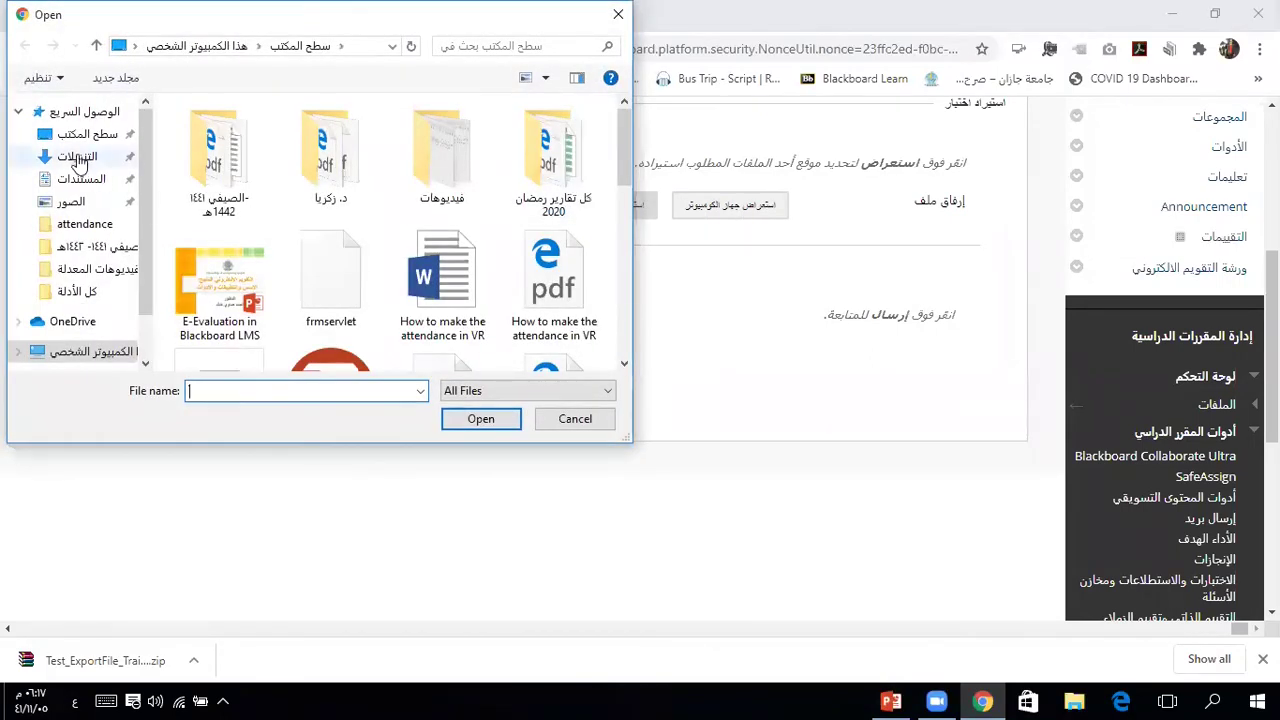
pyautogui.click(77, 158)
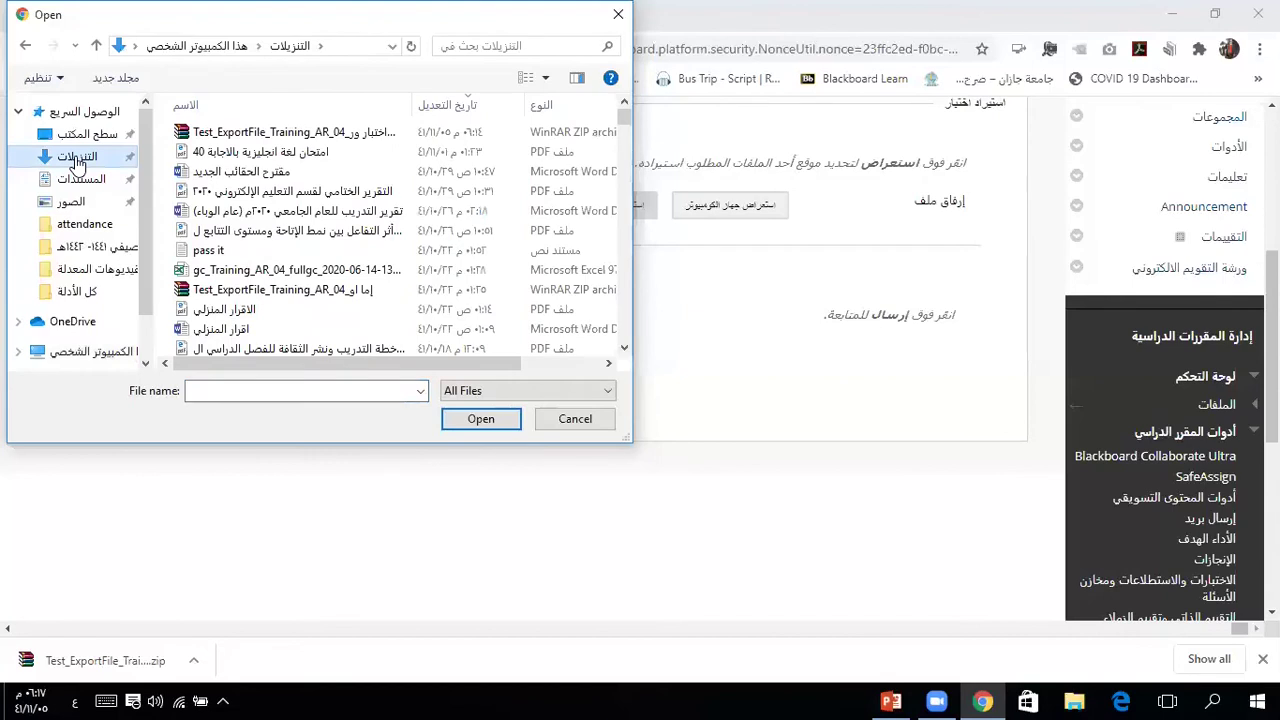
pyautogui.click(300, 135)
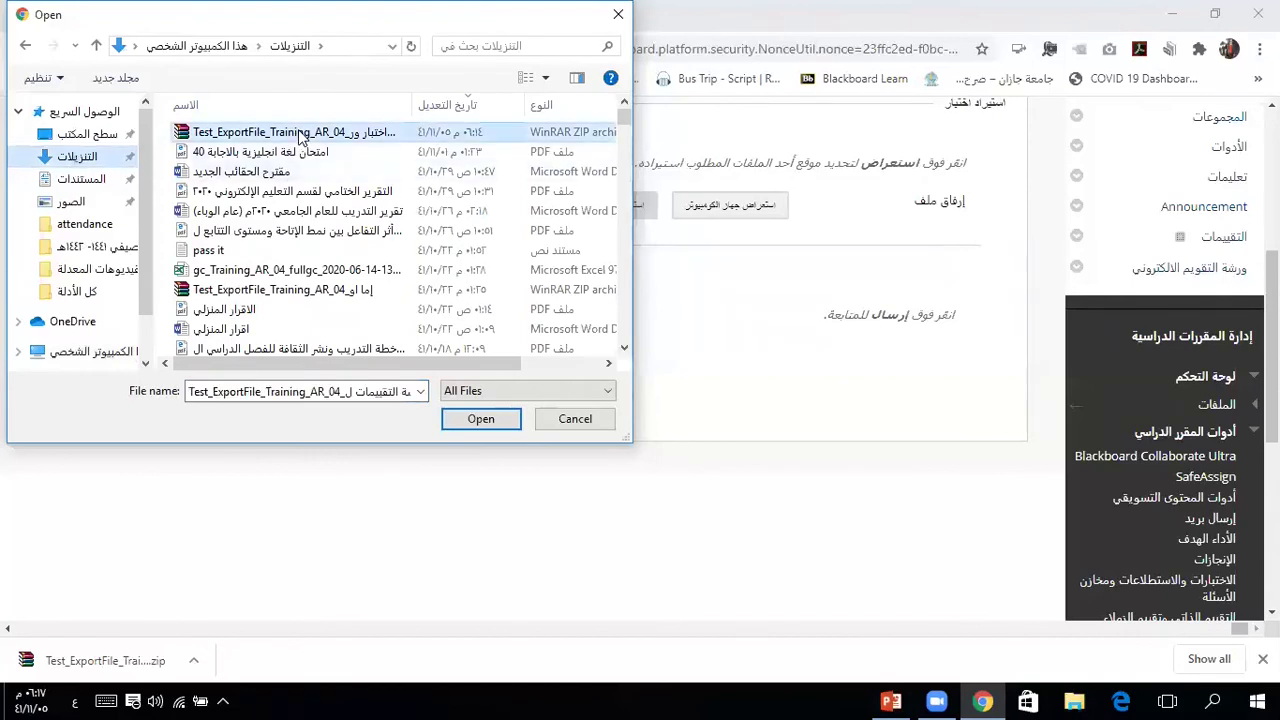
pyautogui.click(480, 420)
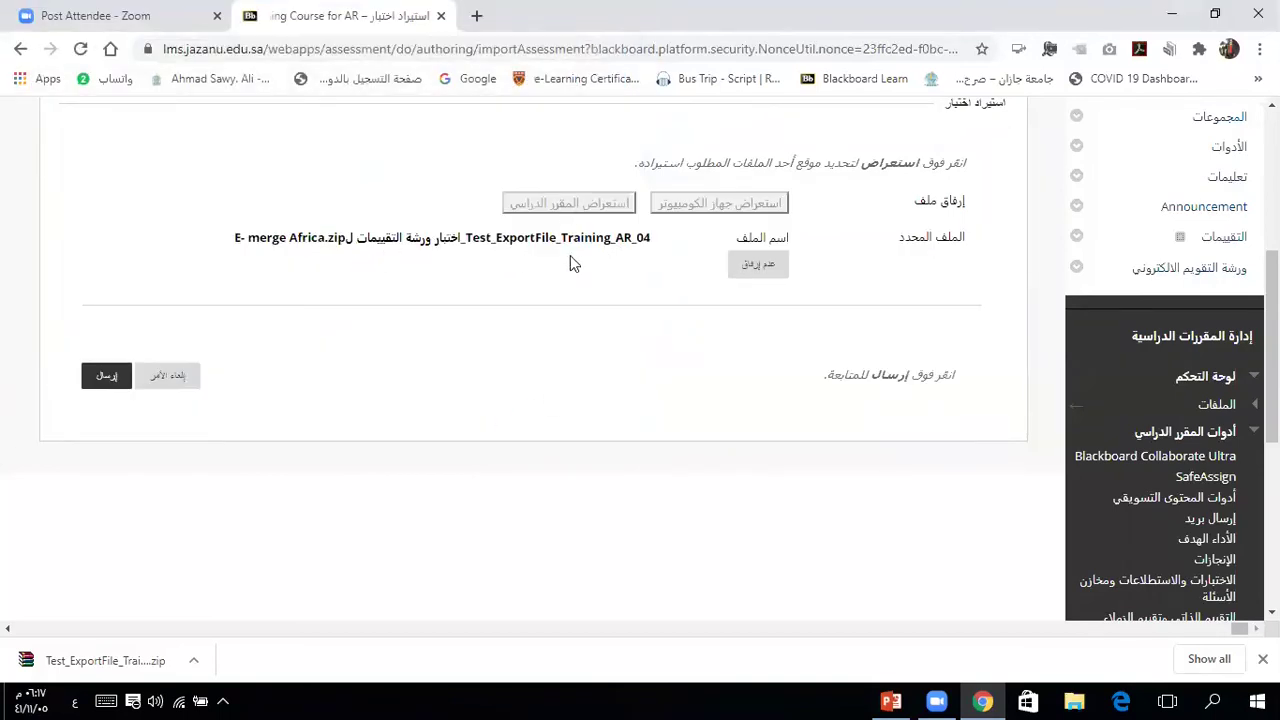
pyautogui.click(112, 382)
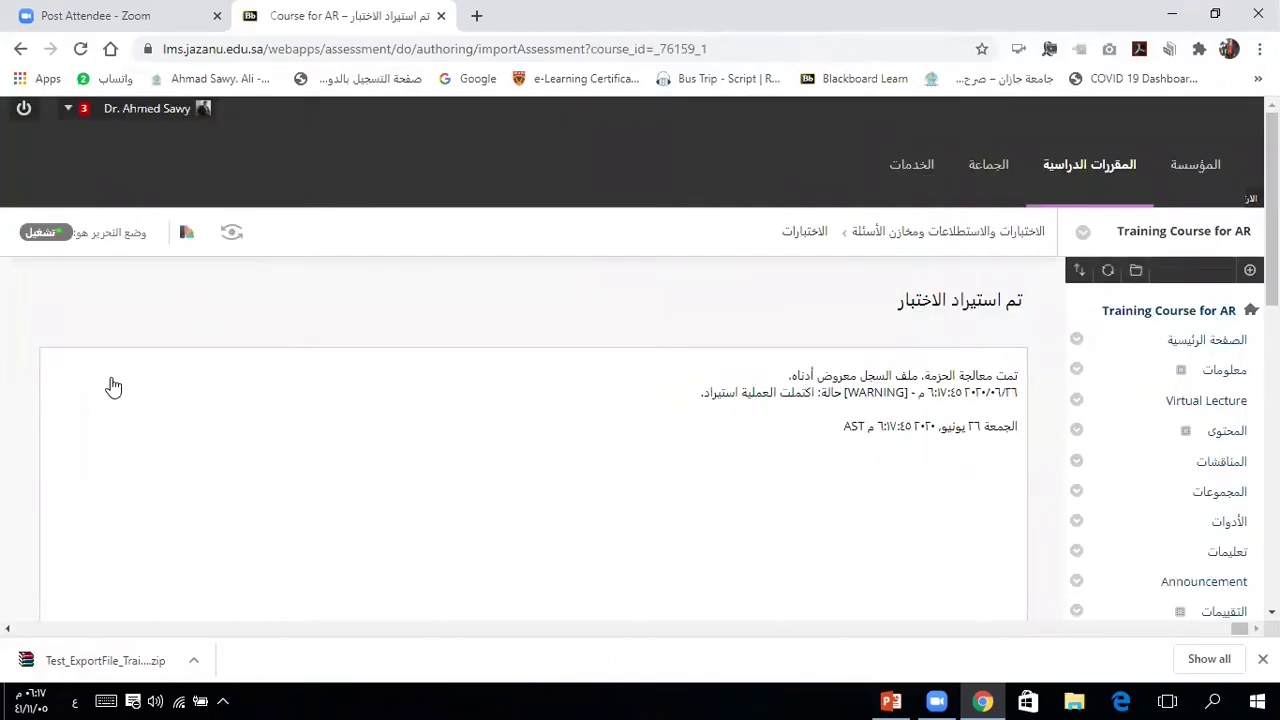
# Step: Acknowledge the Test Imported confirmation and return to the Tests list
pyautogui.scroll(-2, 113, 386)
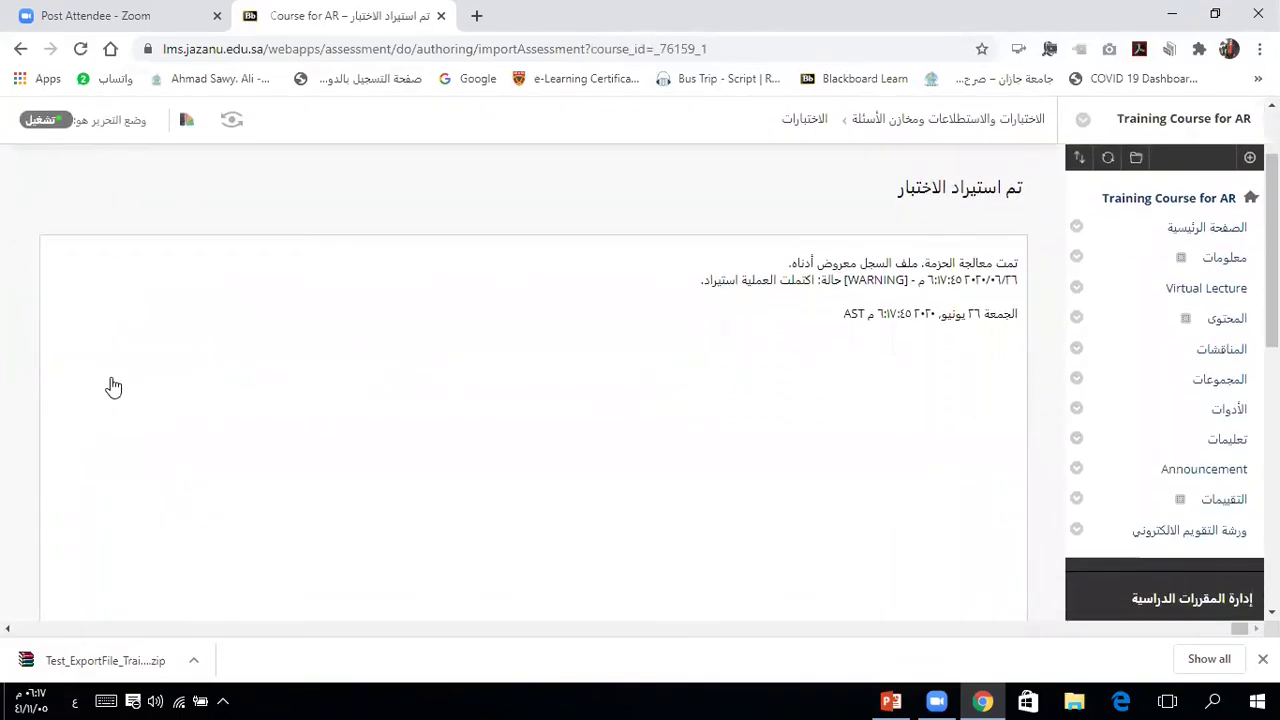
pyautogui.scroll(-1, 113, 386)
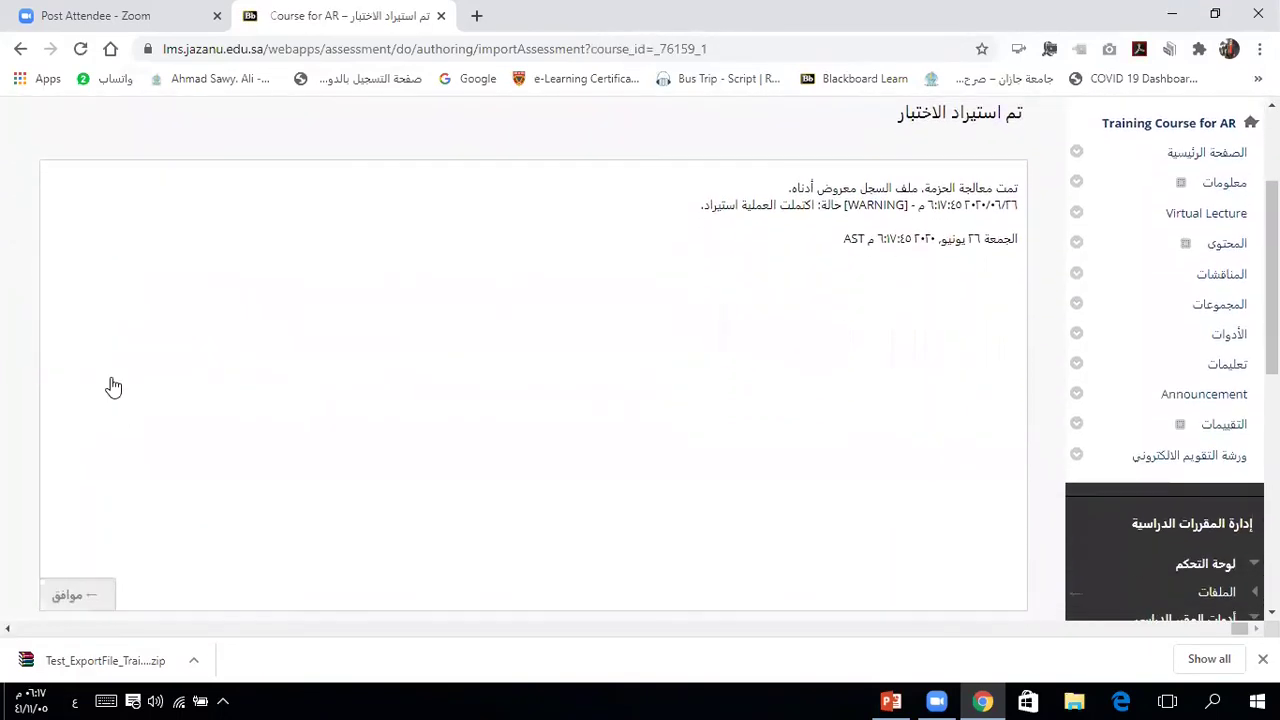
pyautogui.click(70, 596)
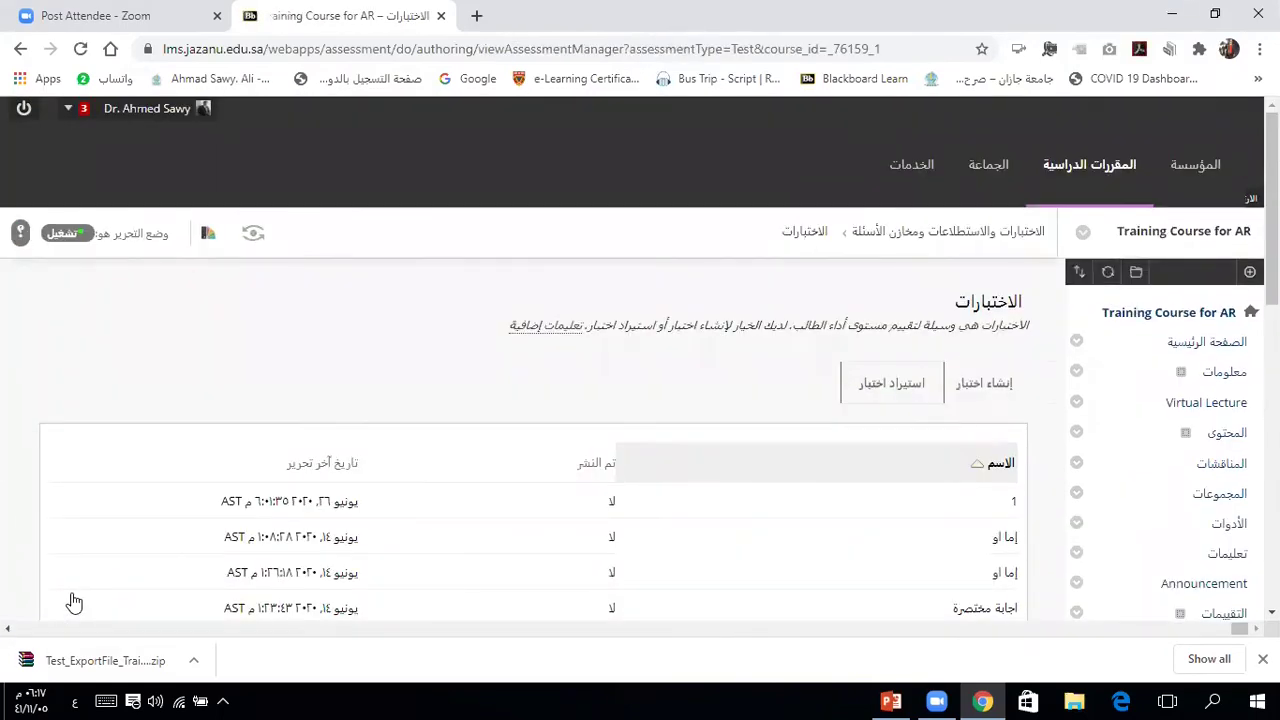
# Step: Check the Tests list, now 10 tests, then go to the empty التقييمات content area
pyautogui.scroll(-3, 73, 601)
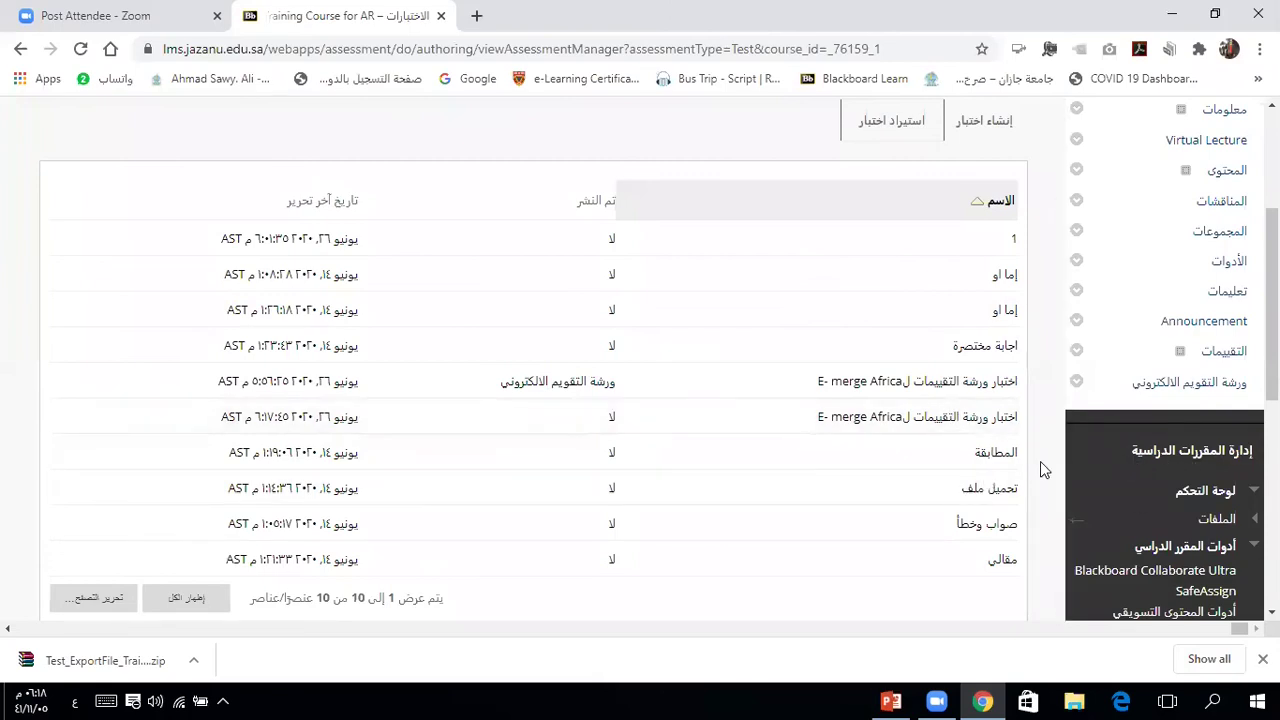
pyautogui.scroll(5, 1040, 463)
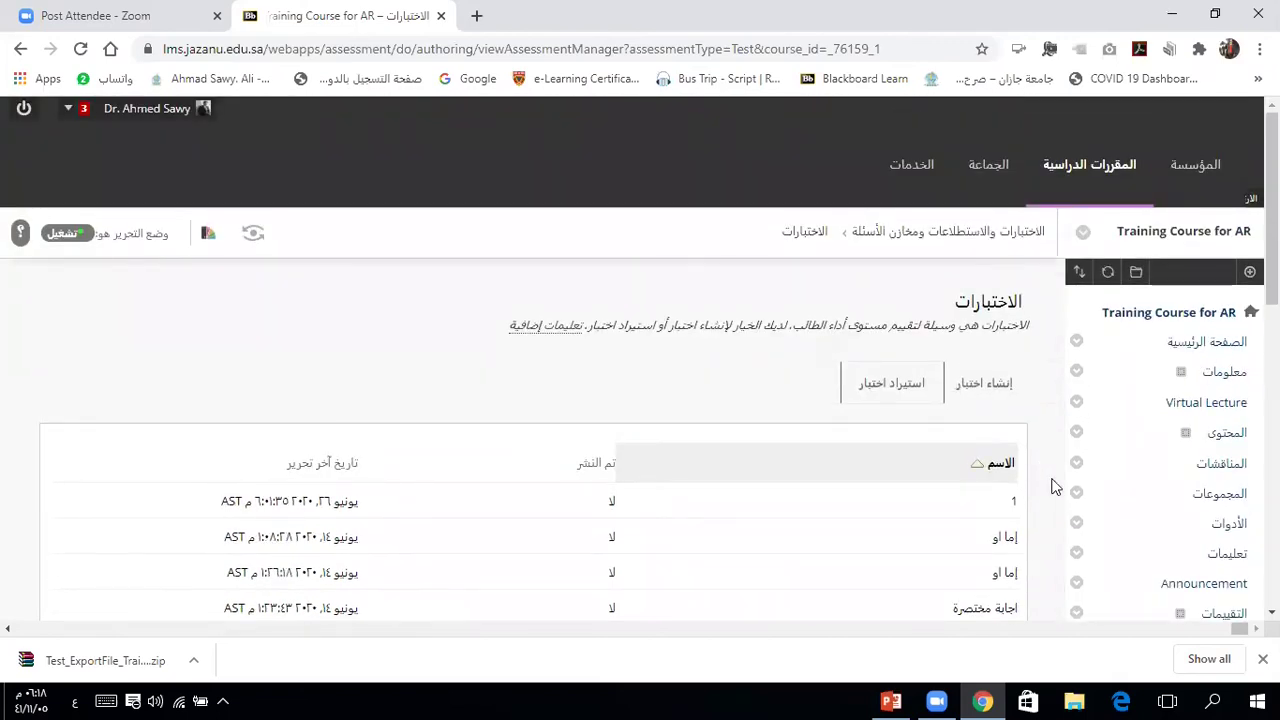
pyautogui.scroll(-1, 1052, 485)
pyautogui.scroll(-3, 1052, 485)
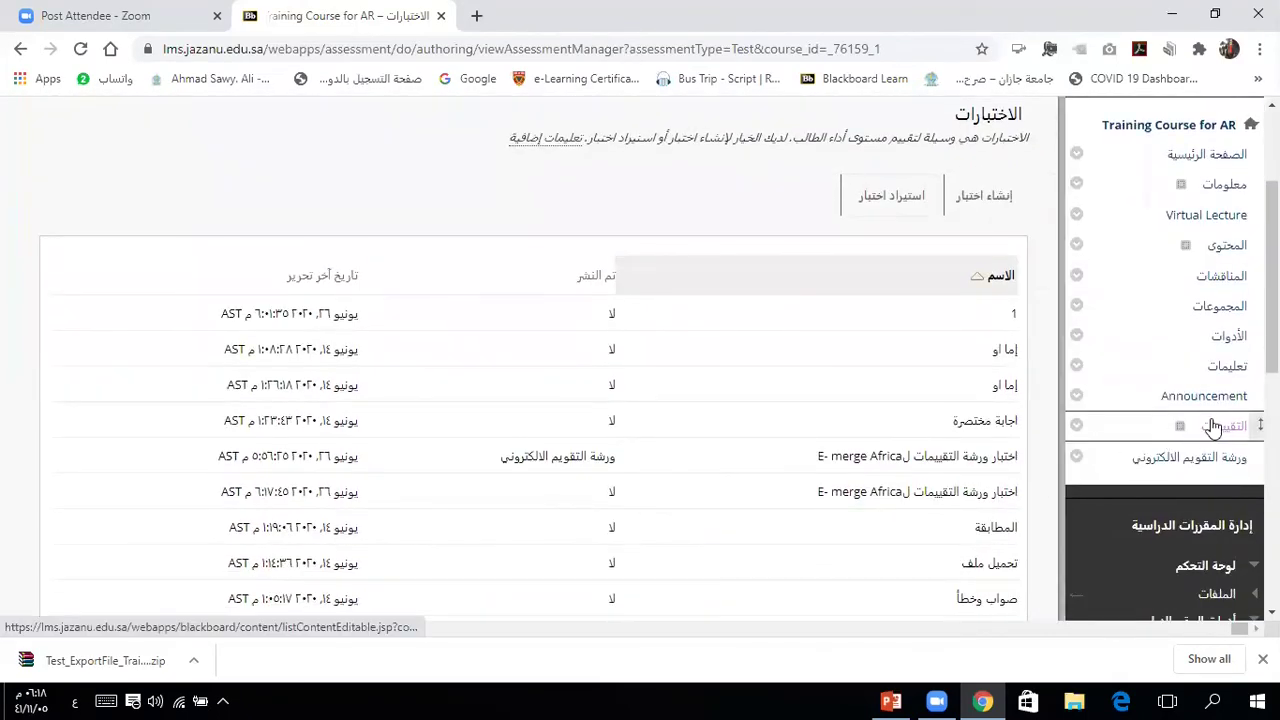
pyautogui.click(1220, 432)
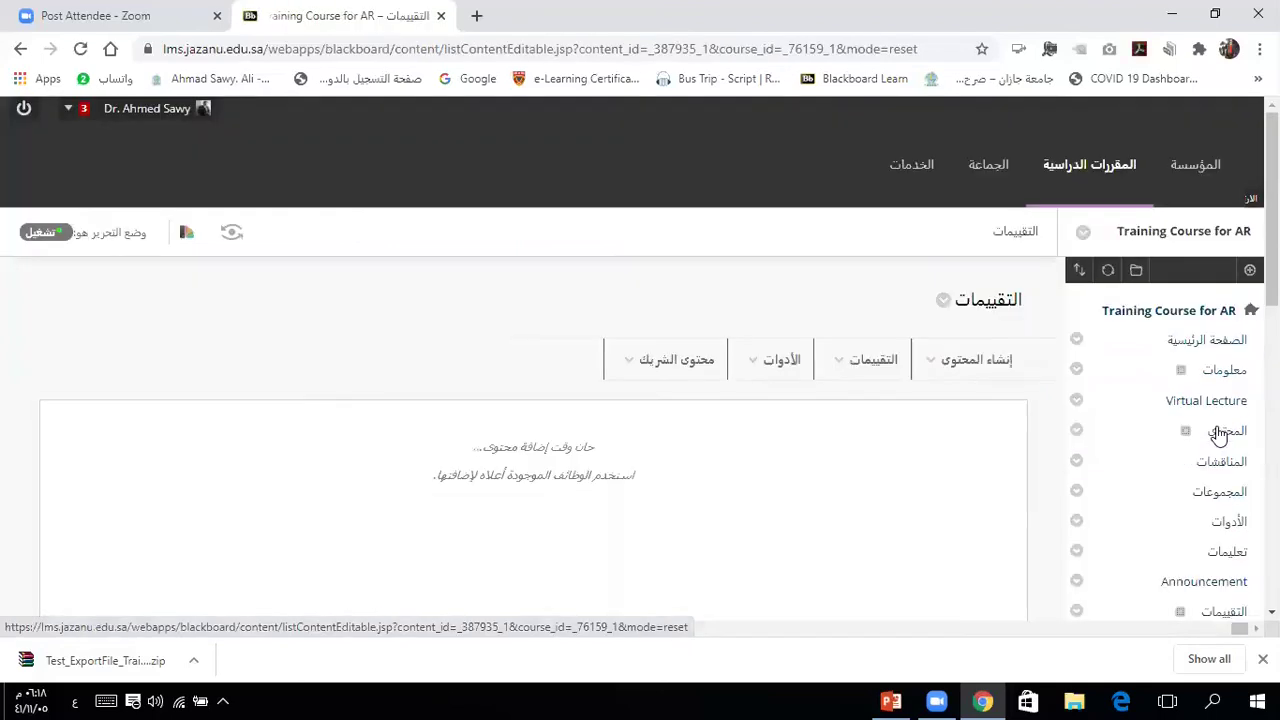
# Step: Pick the existing E- merge Africa workshop test to add to the التقييمات area
pyautogui.click(846, 359)
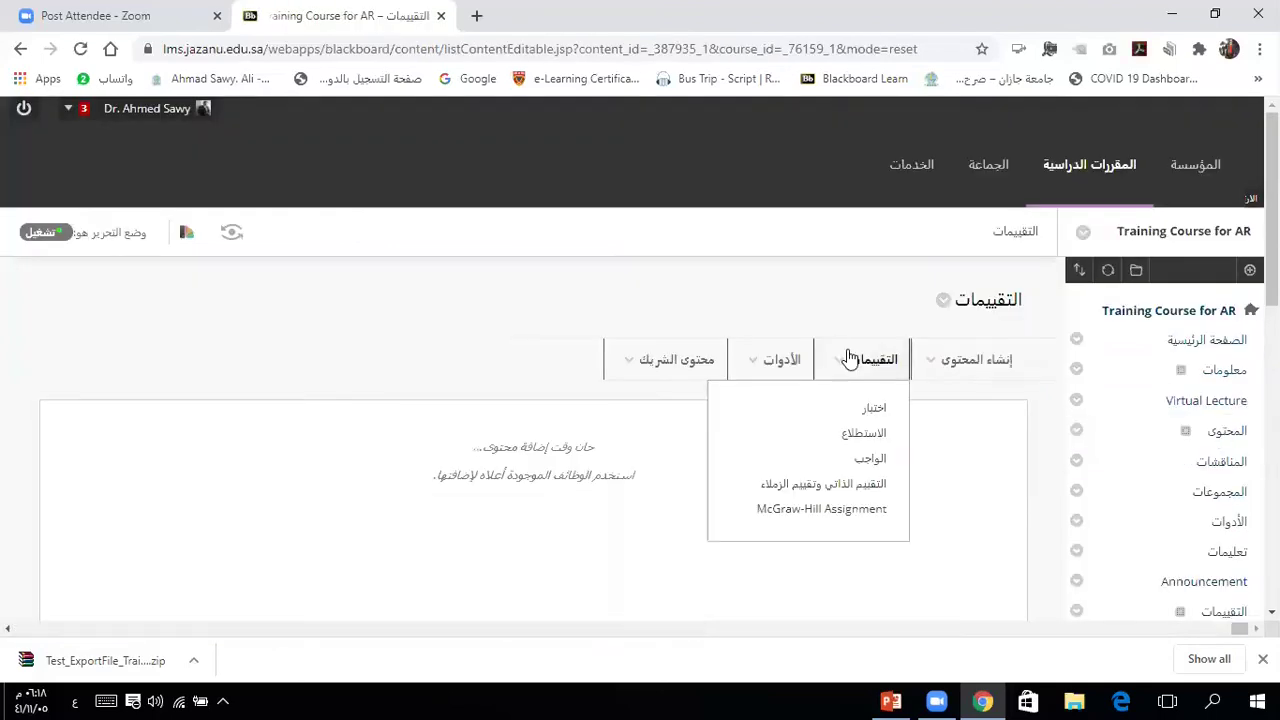
pyautogui.click(867, 410)
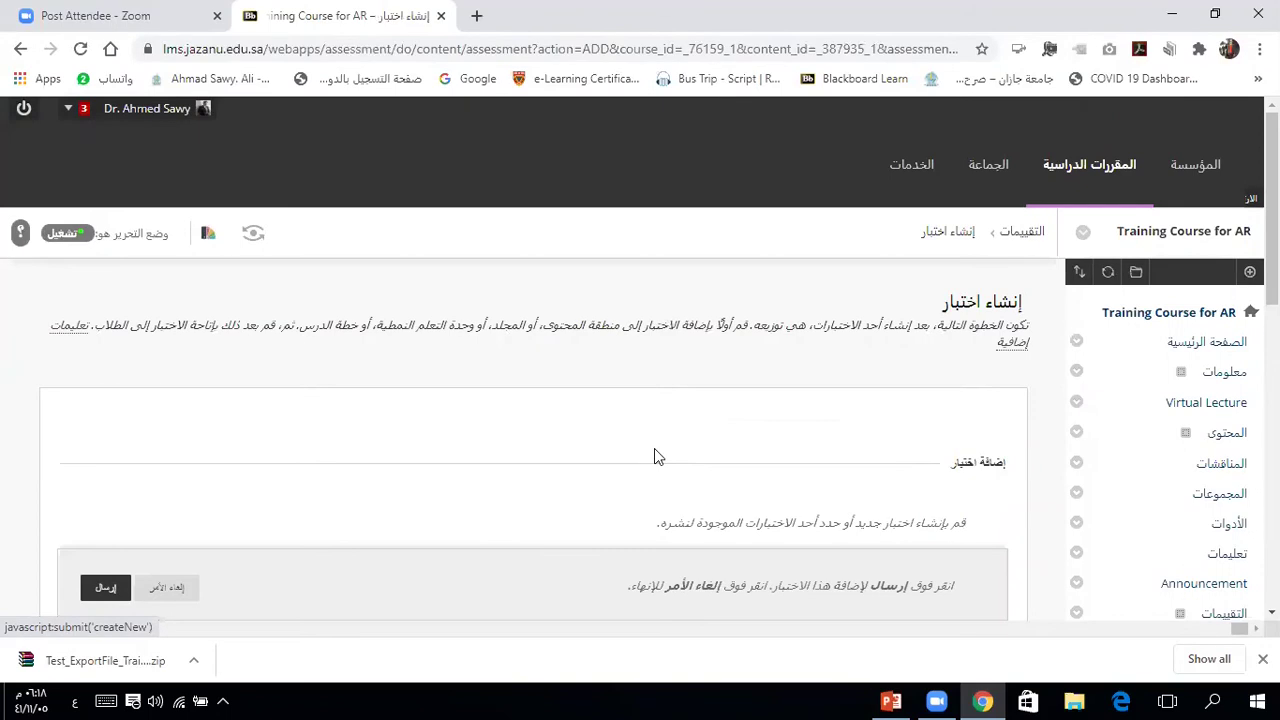
pyautogui.scroll(-2, 654, 448)
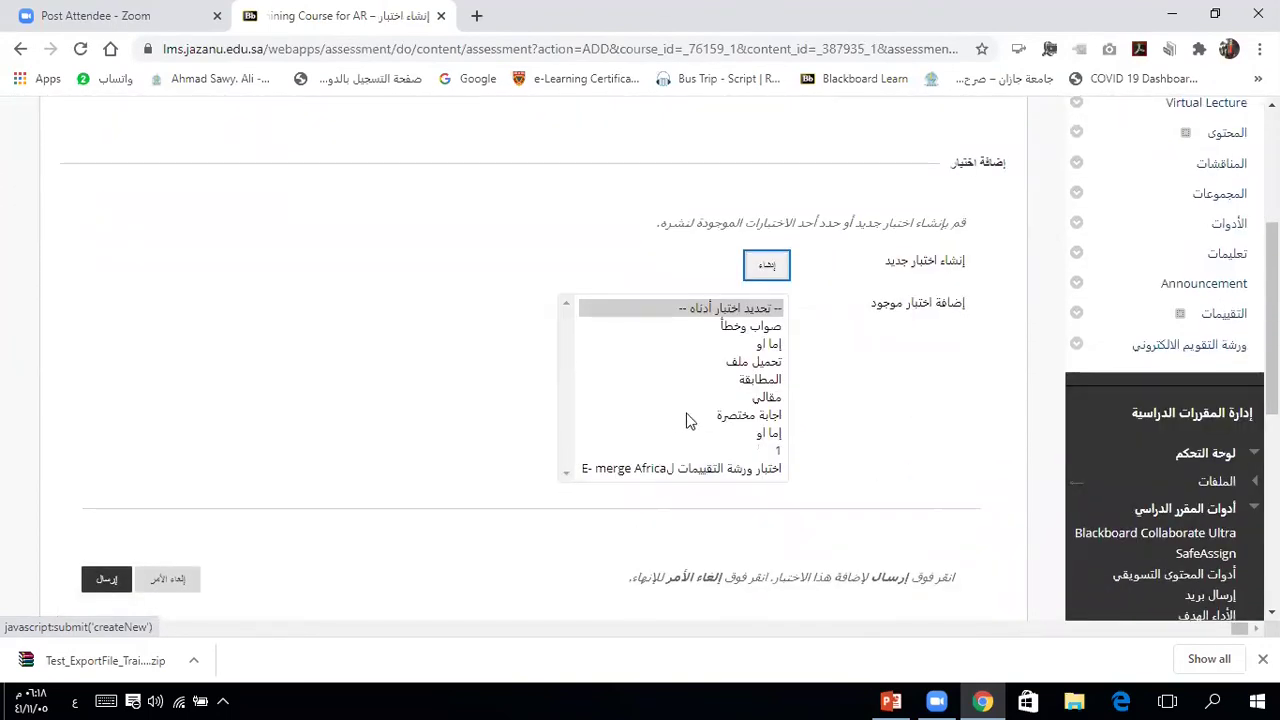
pyautogui.click(701, 469)
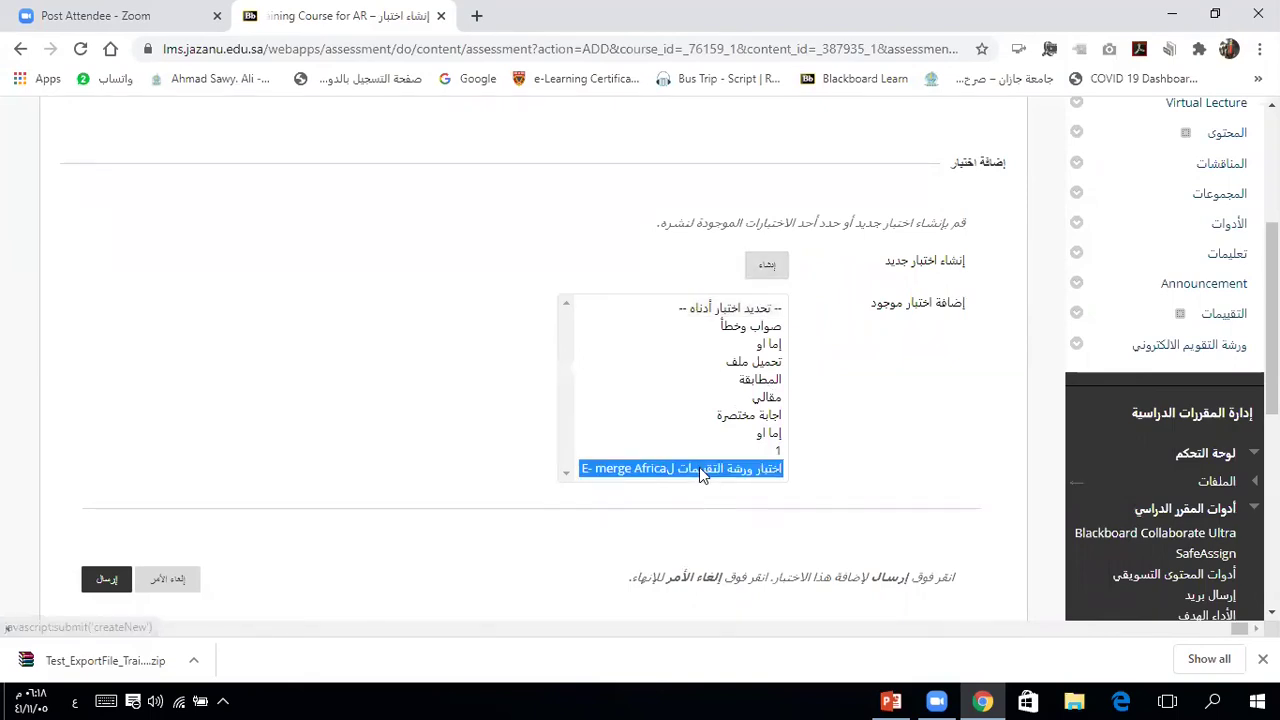
pyautogui.click(108, 582)
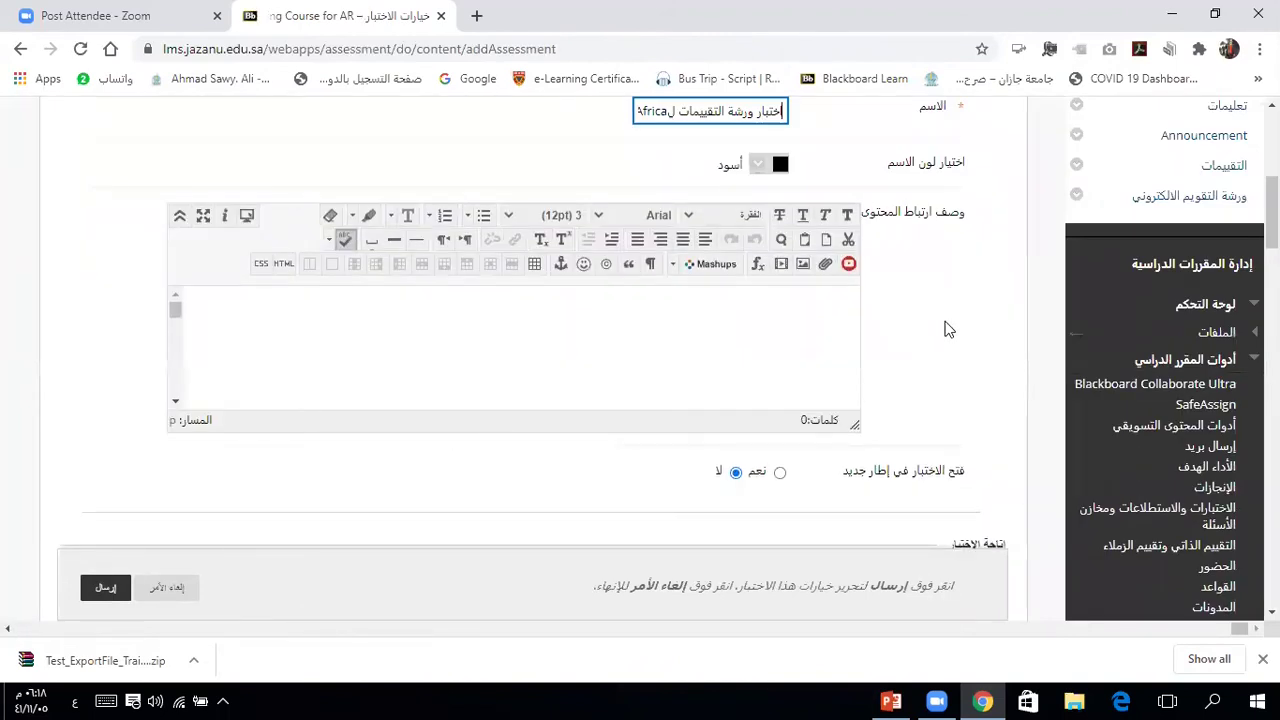
# Step: Cancel the Test Options form unchanged, returning to Assessments with the hidden E- merge Africa test listed
pyautogui.click(1012, 306)
pyautogui.scroll(-3, 1010, 300)
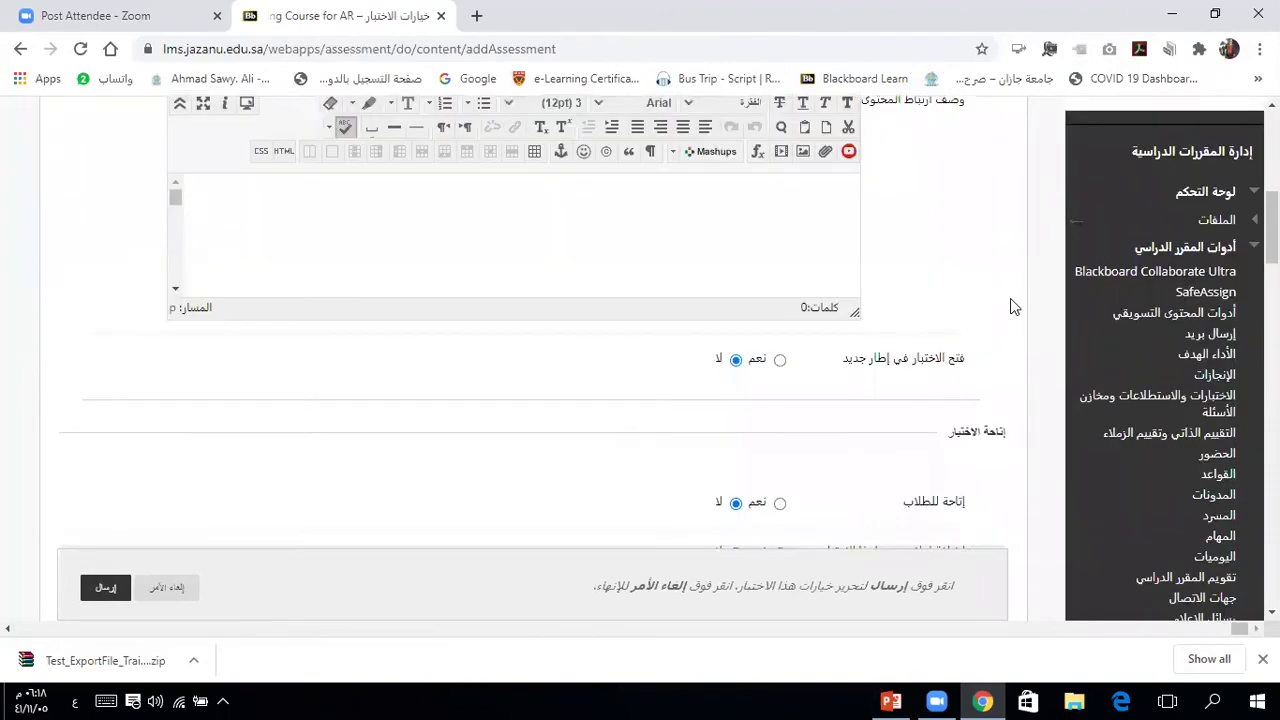
pyautogui.scroll(-15, 1010, 298)
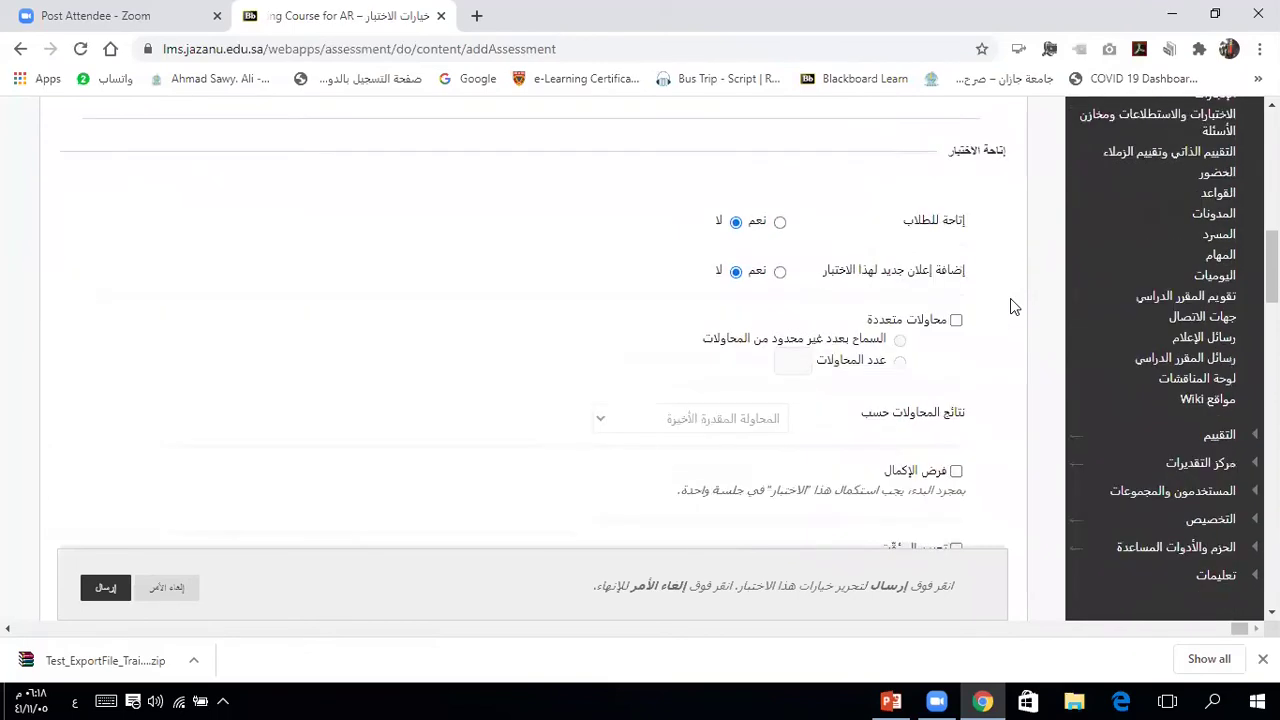
pyautogui.scroll(-4, 1010, 298)
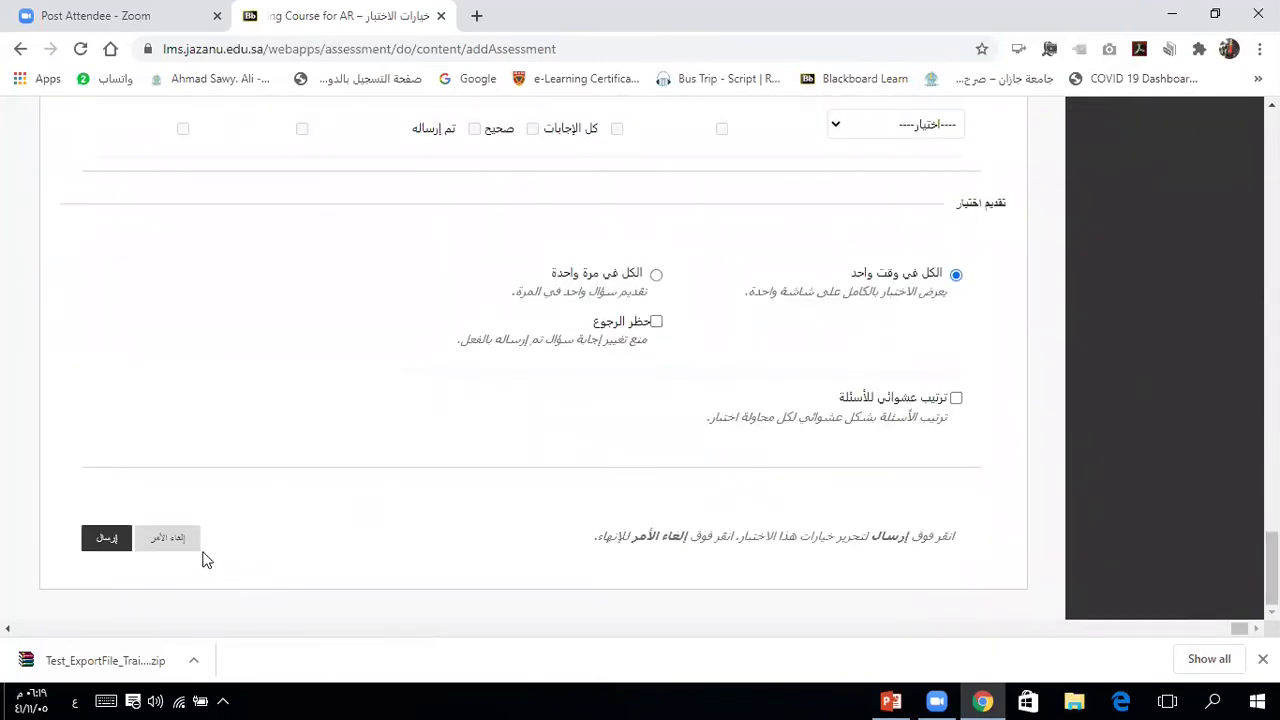
pyautogui.click(169, 540)
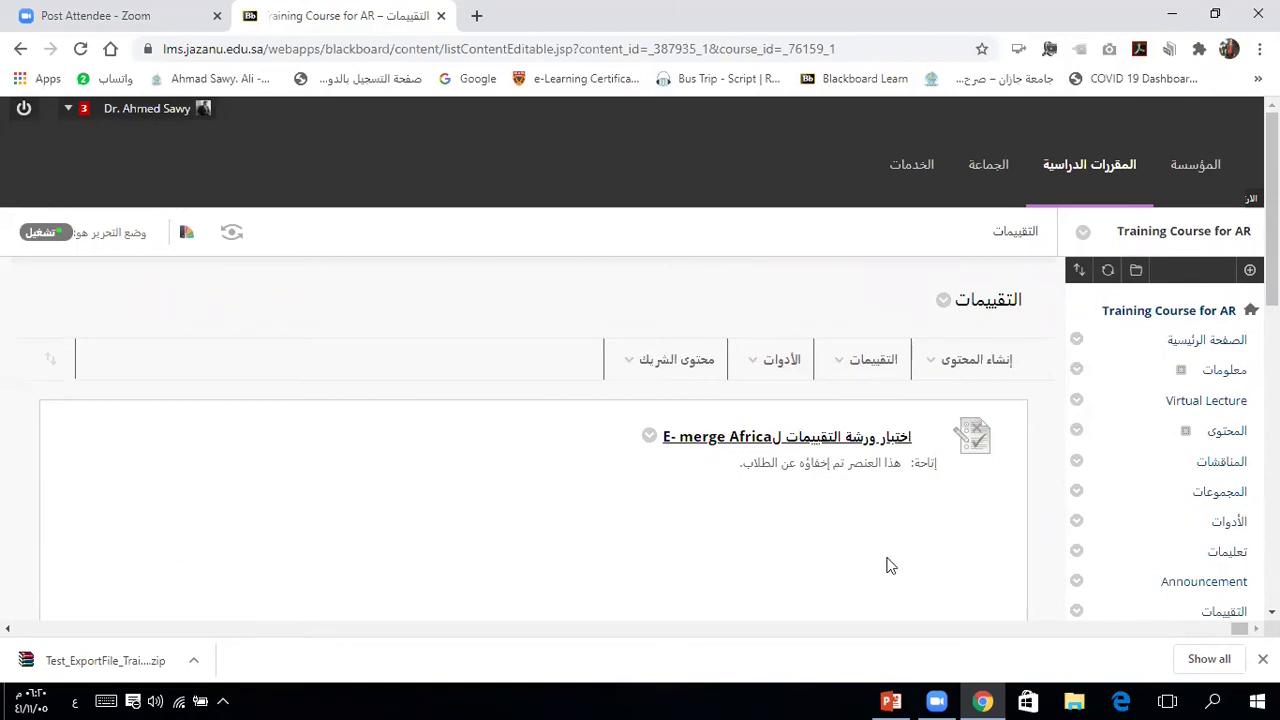
pyautogui.scroll(-2, 1047, 556)
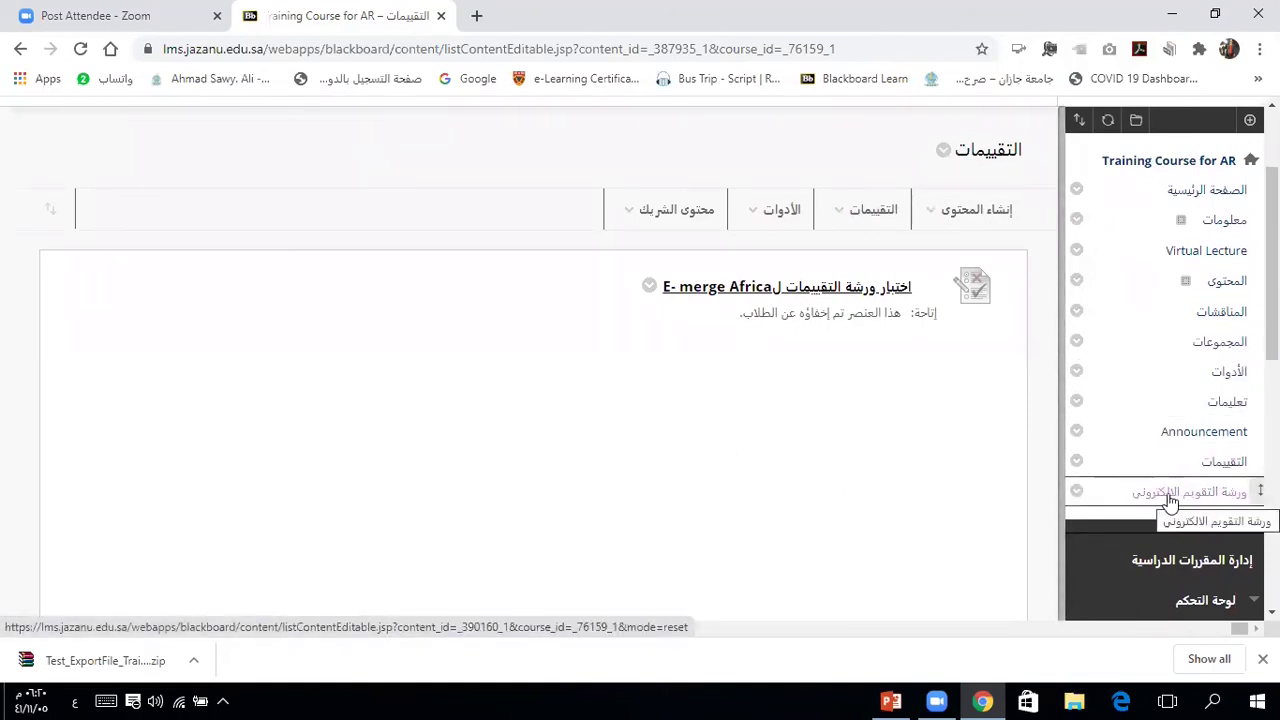
pyautogui.click(1250, 120)
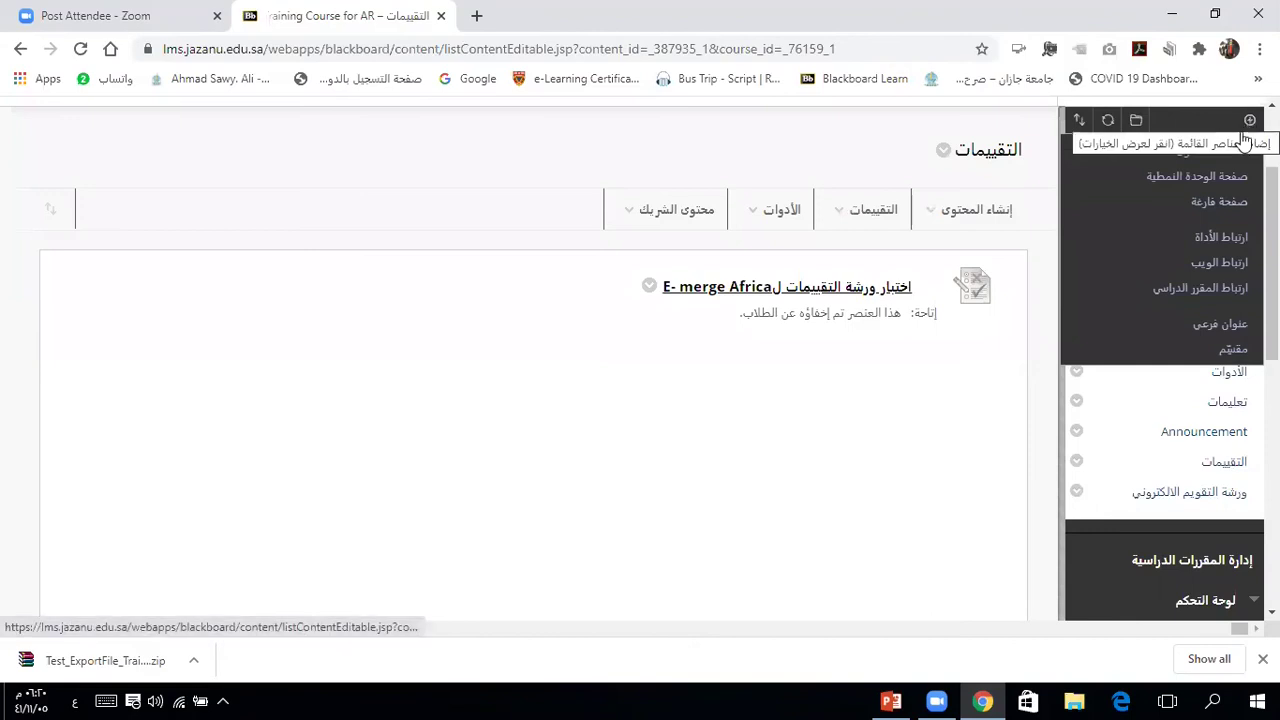
# Step: Add a content area named after the instructor to the course menu, unavailable to users, and open it
pyautogui.click(1224, 154)
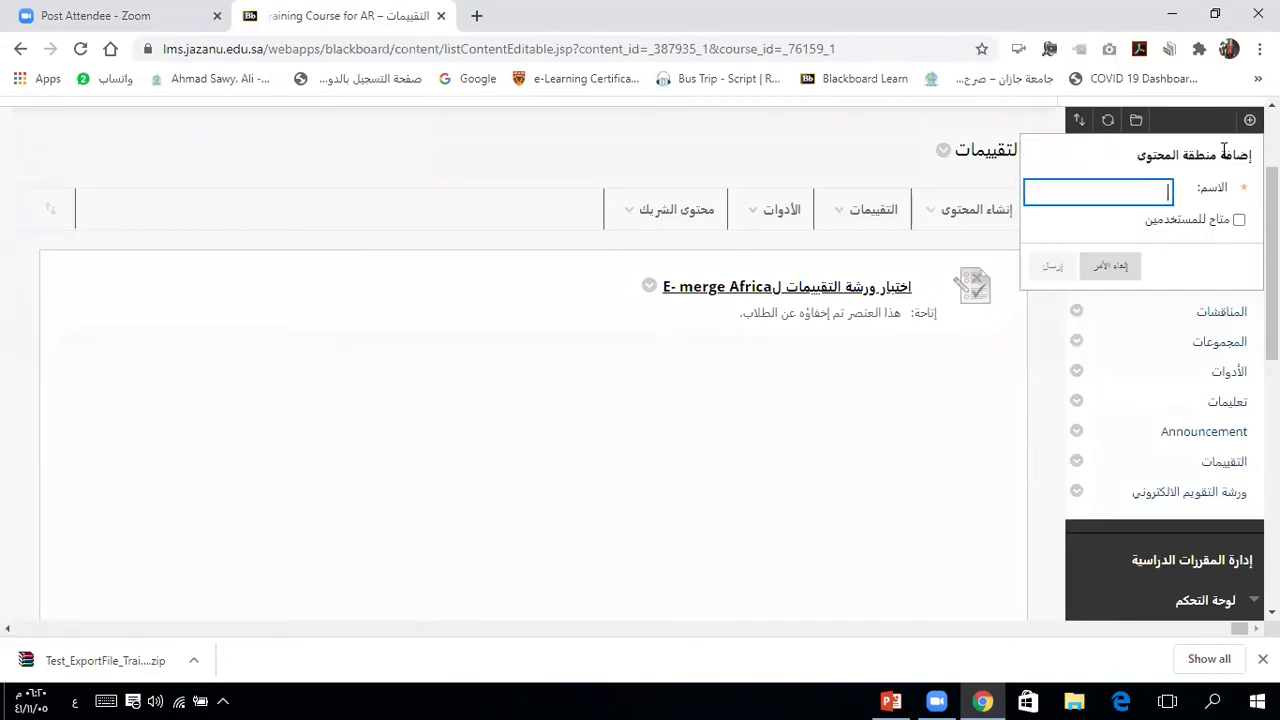
pyautogui.write('د. شريف')
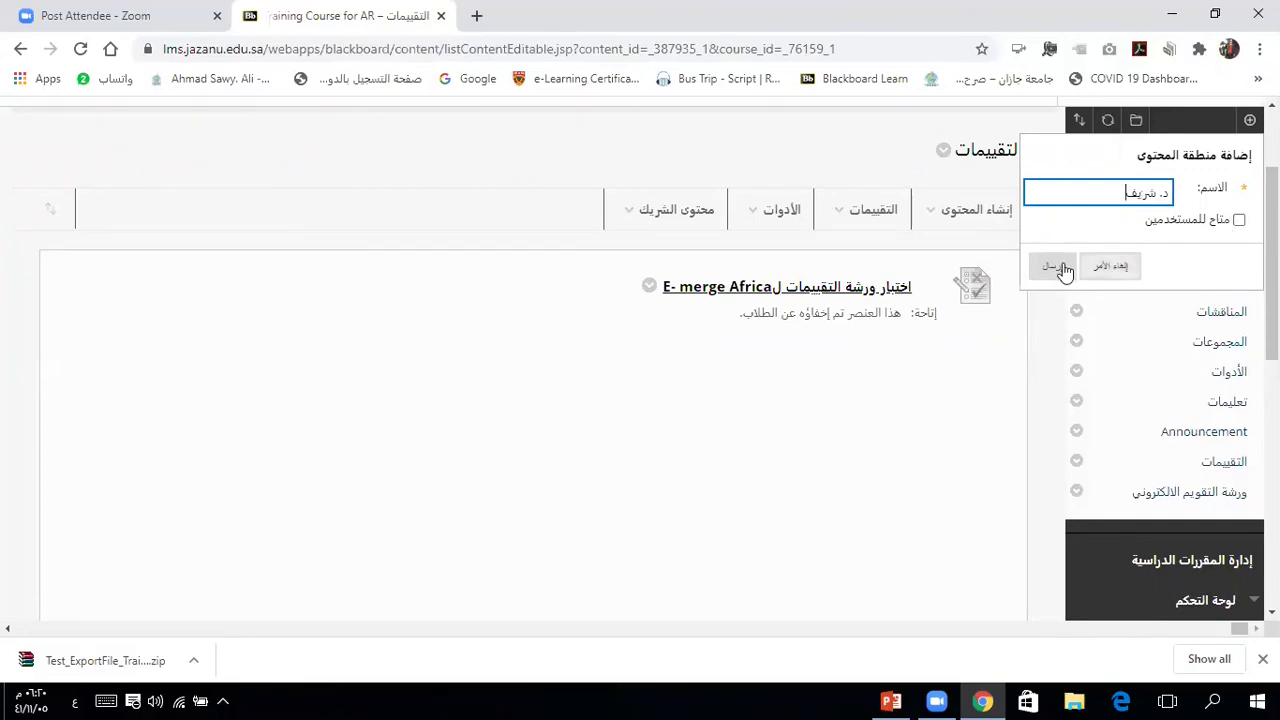
pyautogui.click(1055, 266)
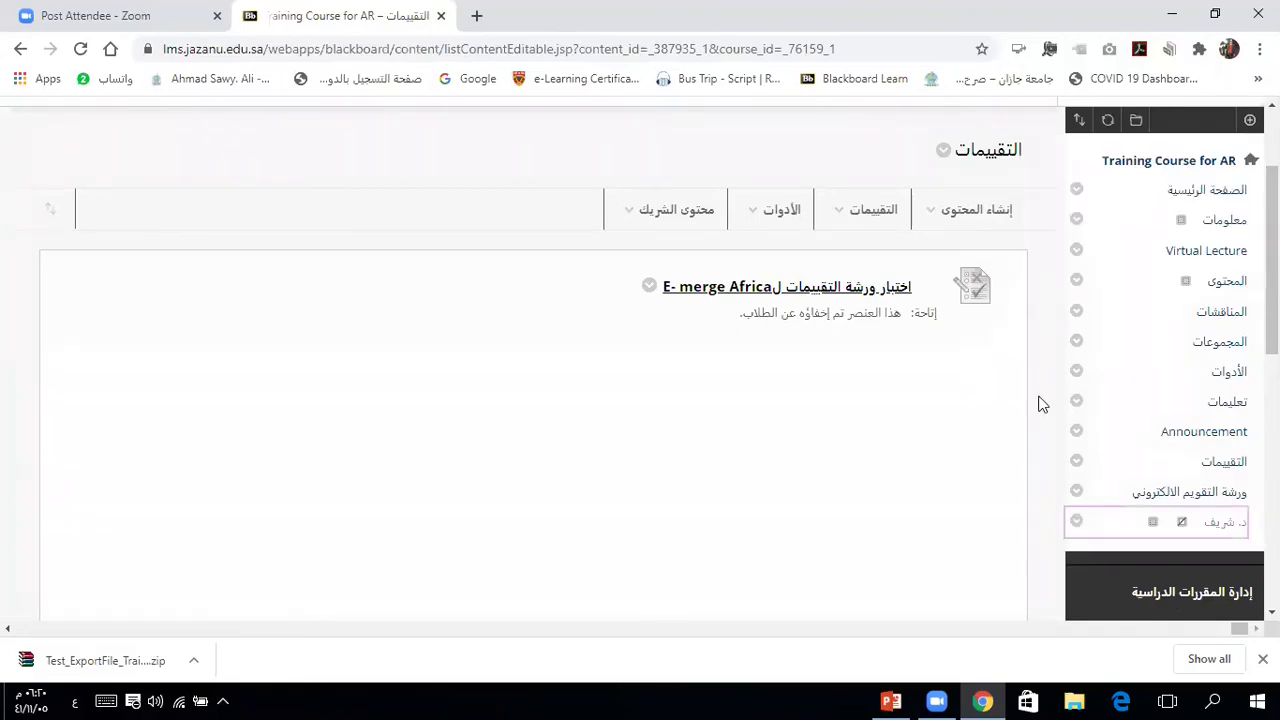
pyautogui.click(1216, 528)
# Step: Add the existing صواب وخطأ test to the instructor's content area, keeping default options and hidden from students
pyautogui.moveTo(871, 398)
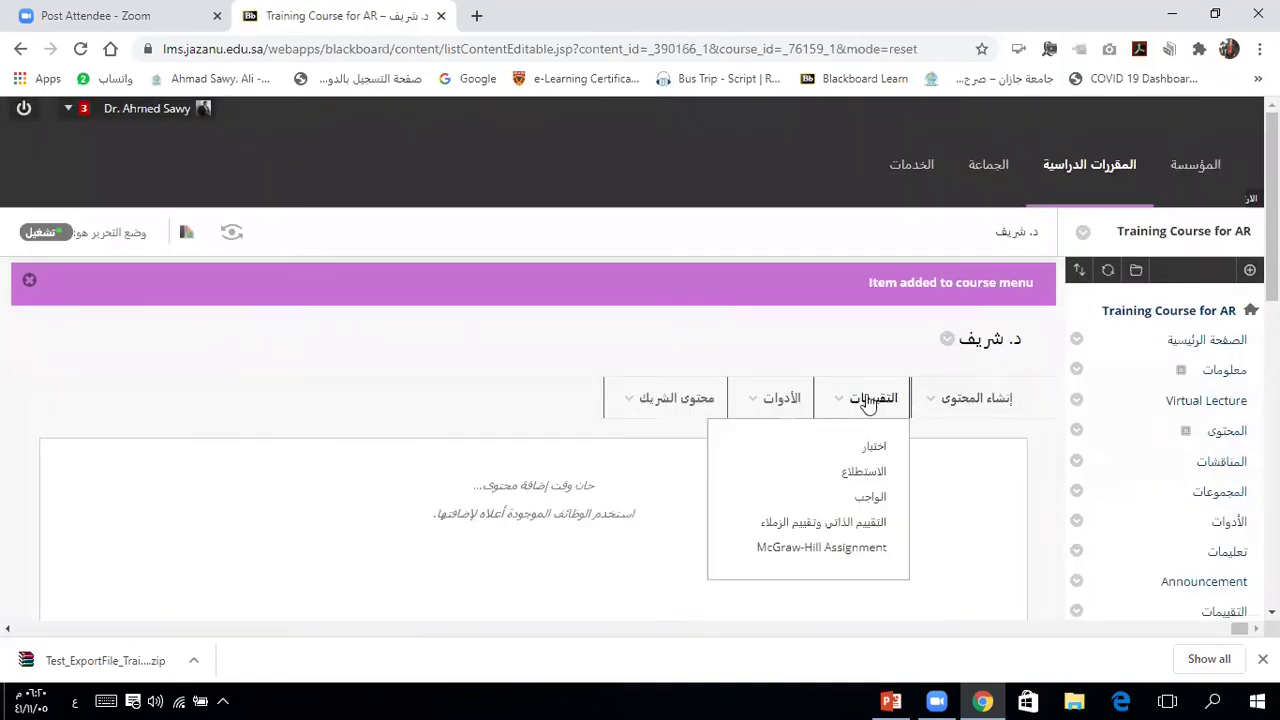
pyautogui.click(869, 450)
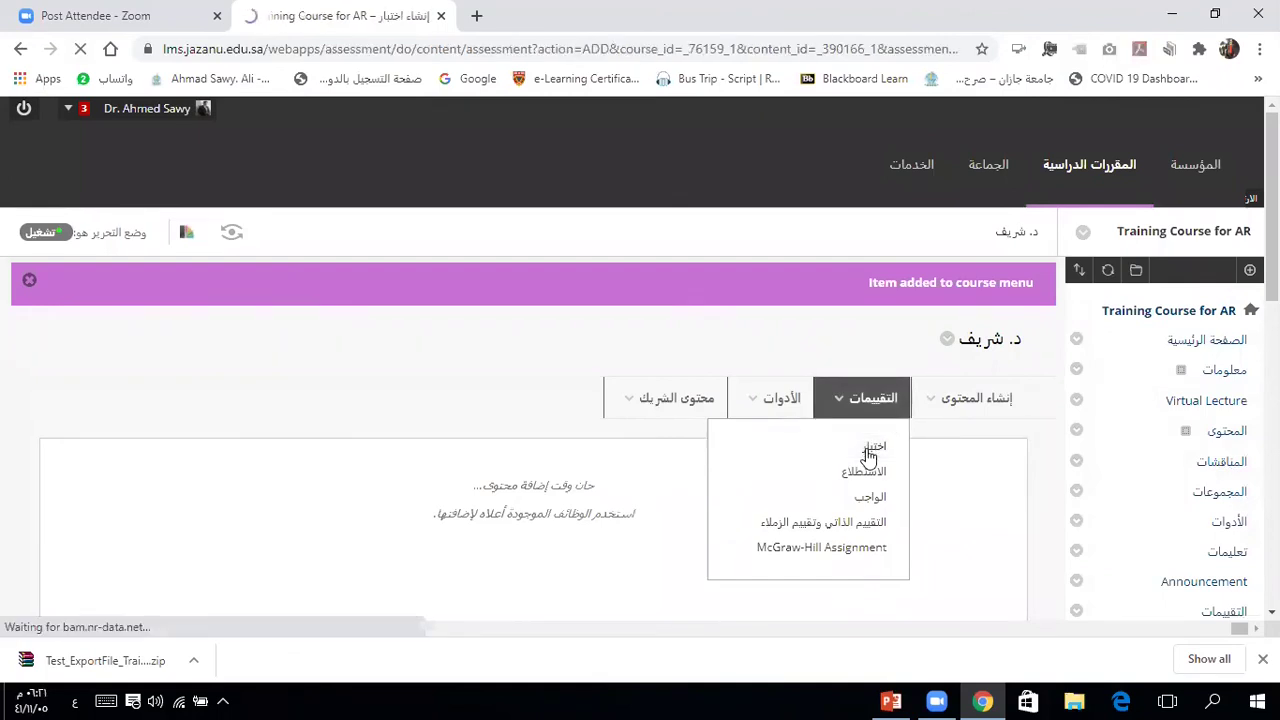
pyautogui.scroll(-3, 701, 447)
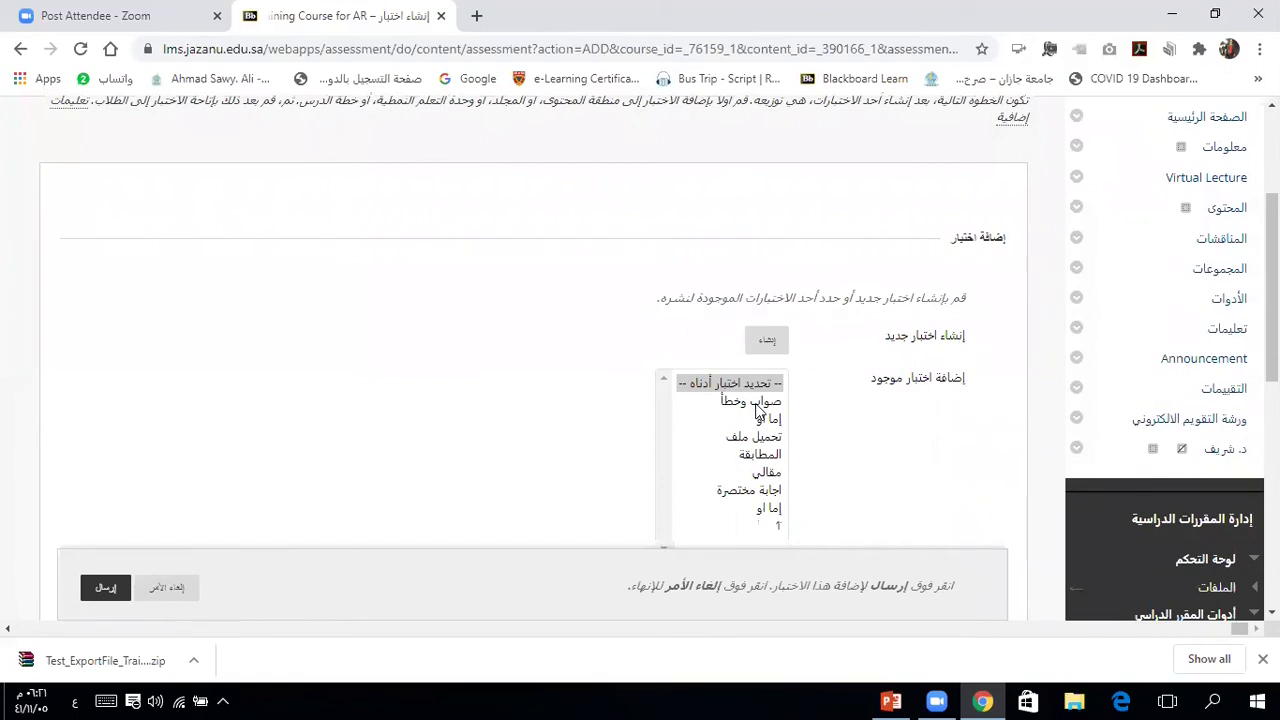
pyautogui.click(760, 410)
pyautogui.click(106, 589)
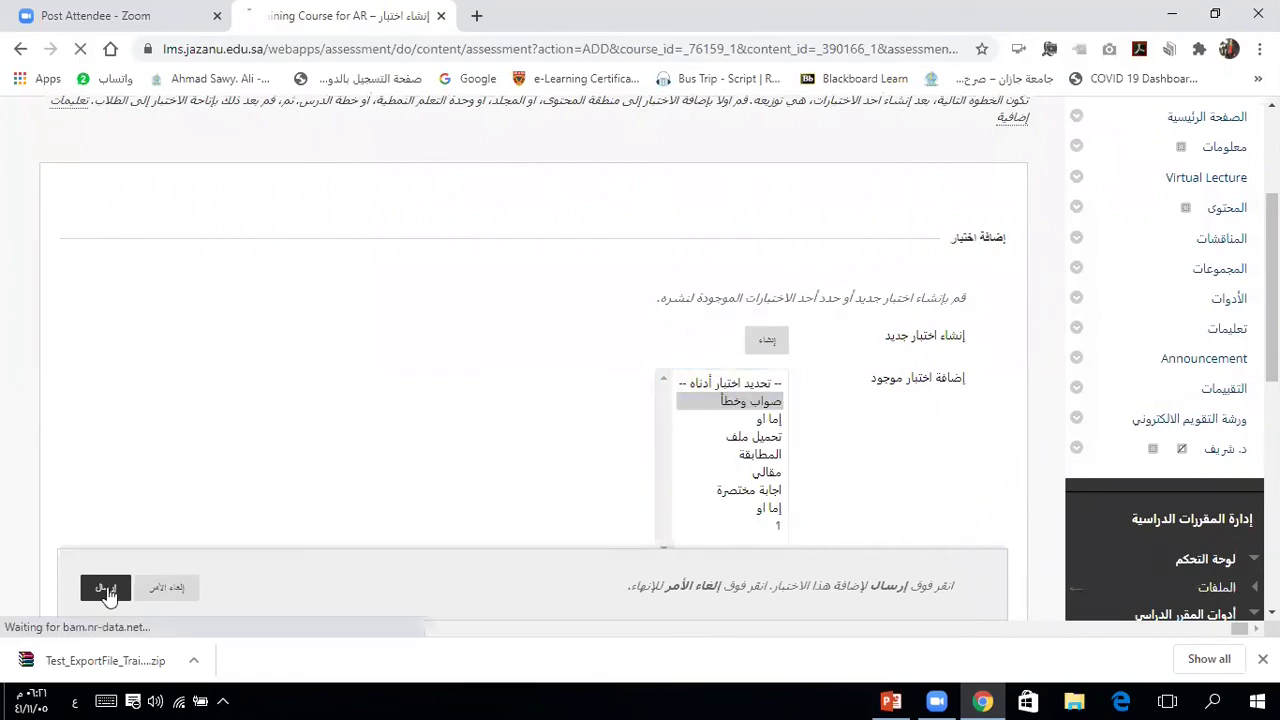
pyautogui.scroll(-5, 395, 453)
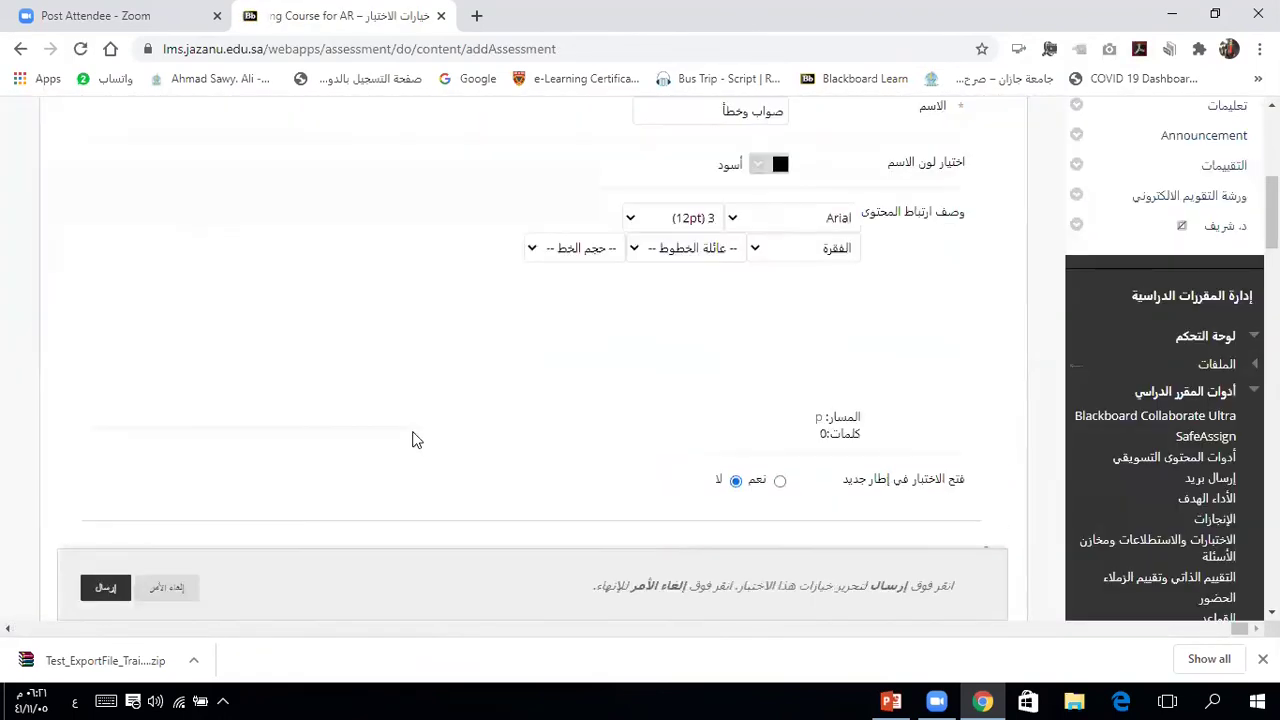
pyautogui.scroll(-3, 417, 440)
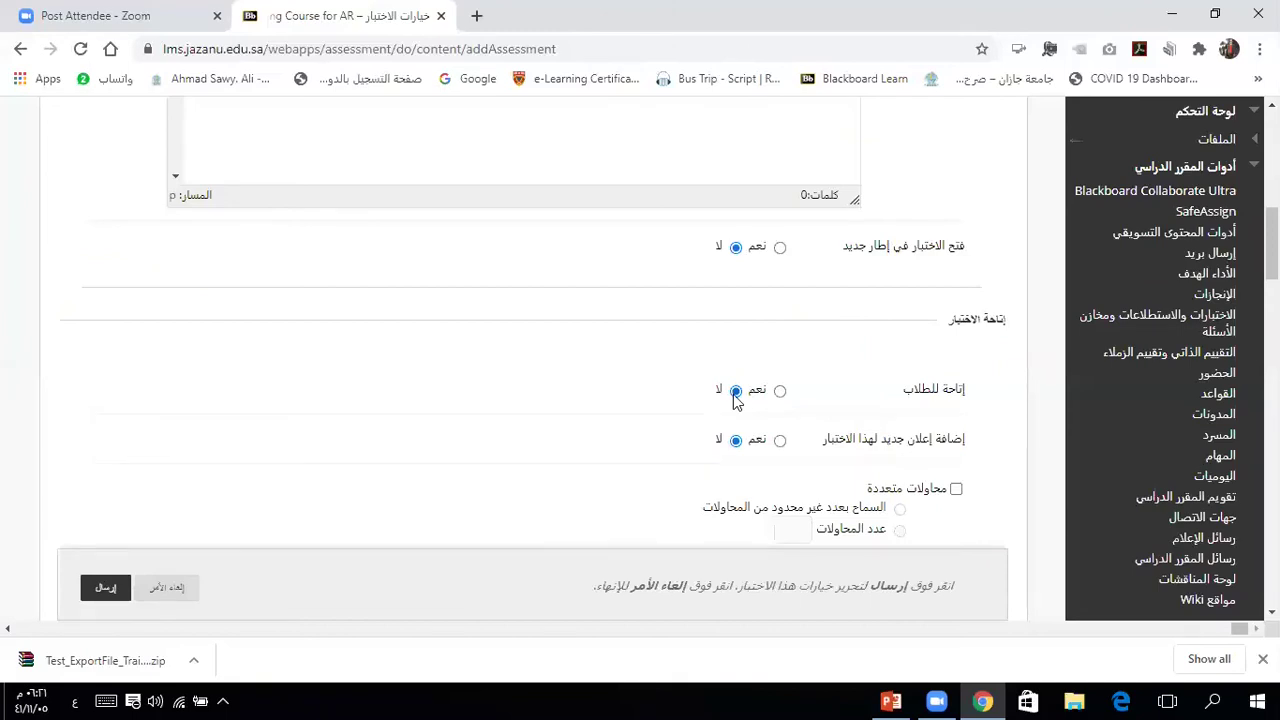
pyautogui.click(106, 589)
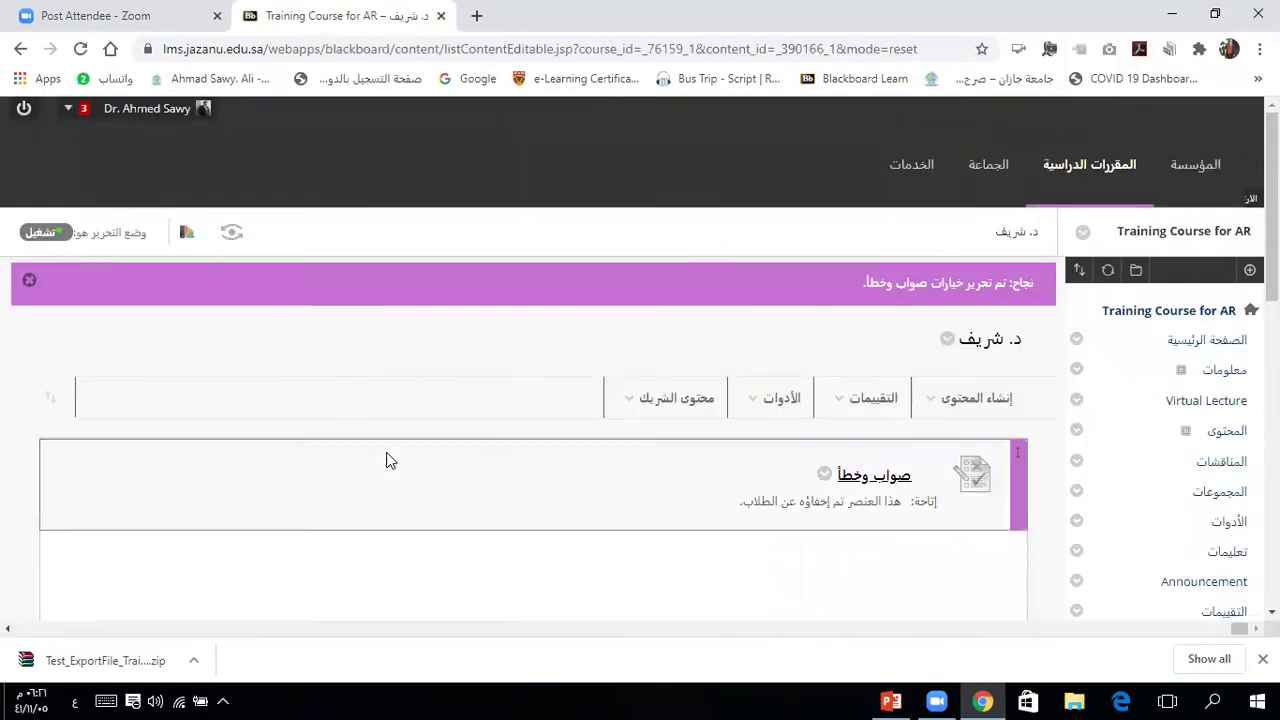
pyautogui.scroll(-1, 386, 460)
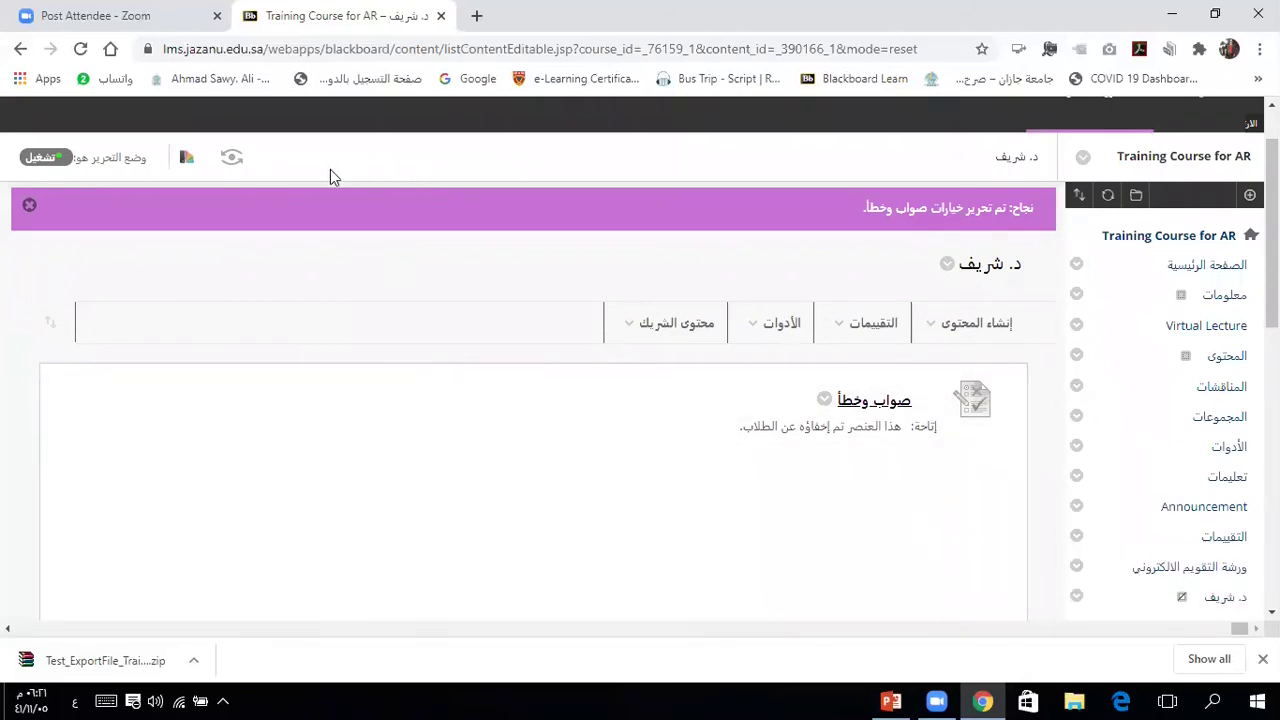
pyautogui.click(230, 158)
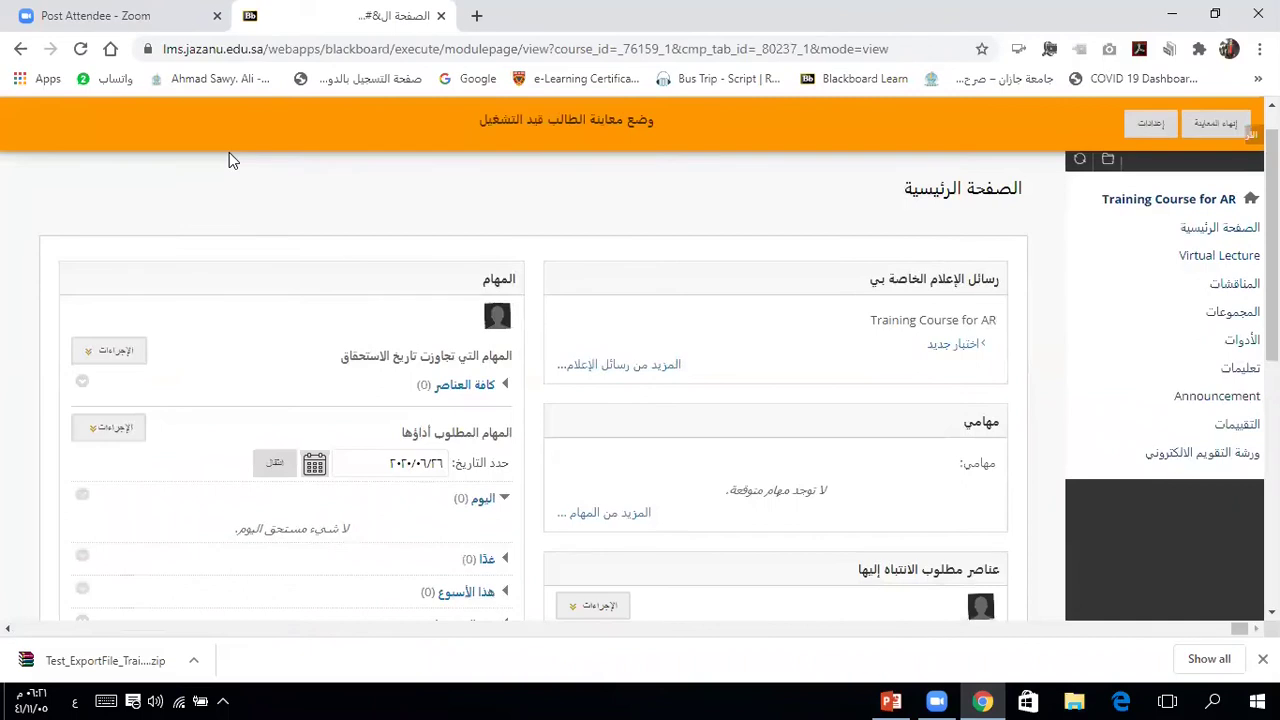
# Step: View the ورشة التقويم الالكتروني area as a student, then end preview keeping the preview user
pyautogui.scroll(-1, 1160, 401)
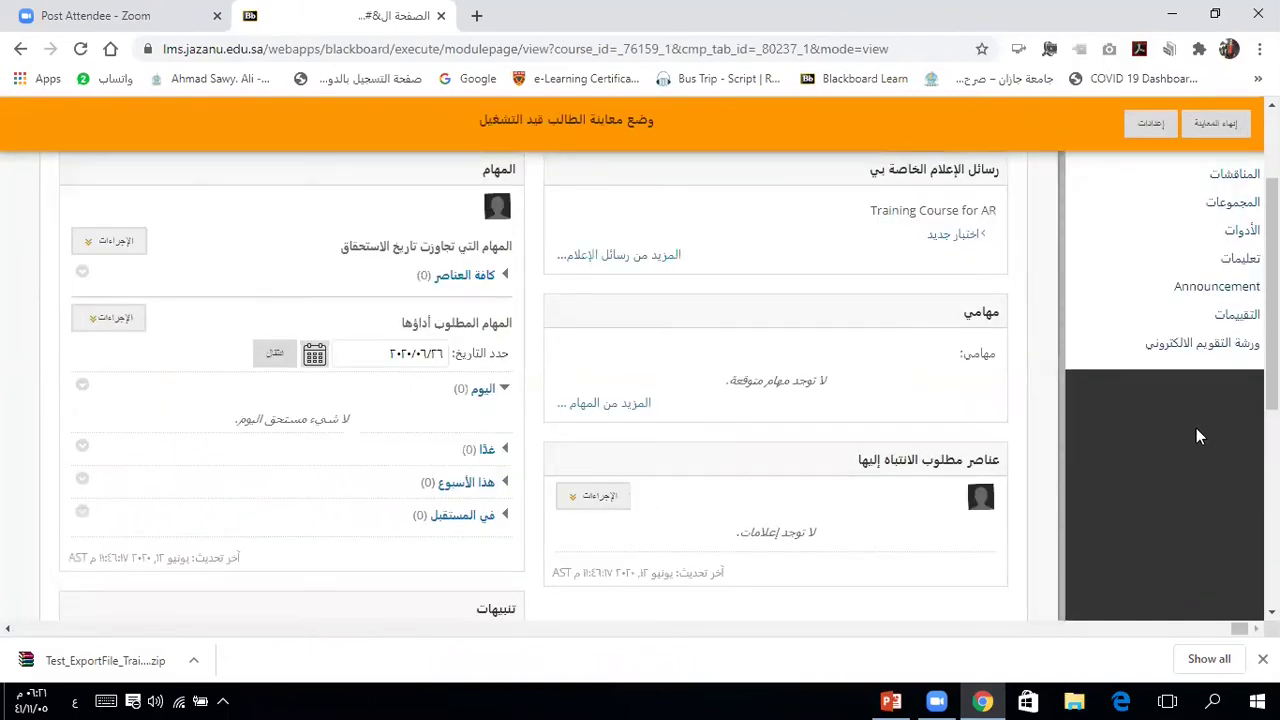
pyautogui.scroll(1, 1149, 476)
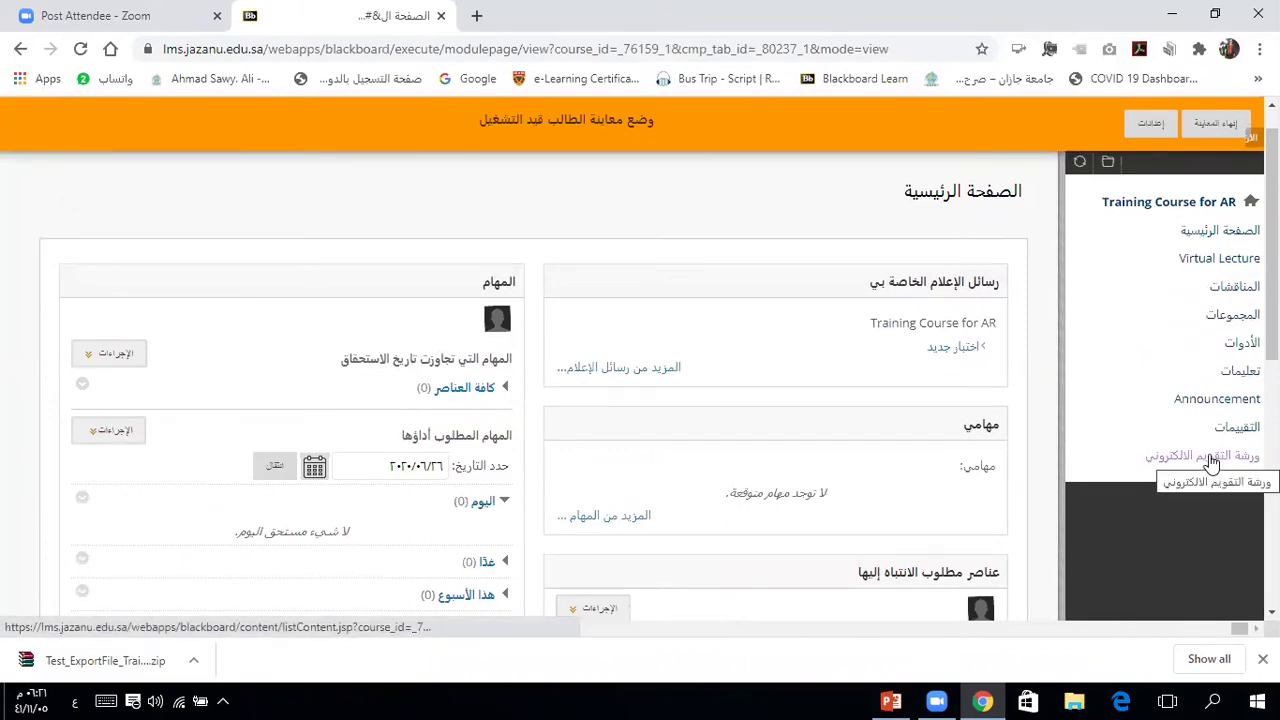
pyautogui.click(1212, 462)
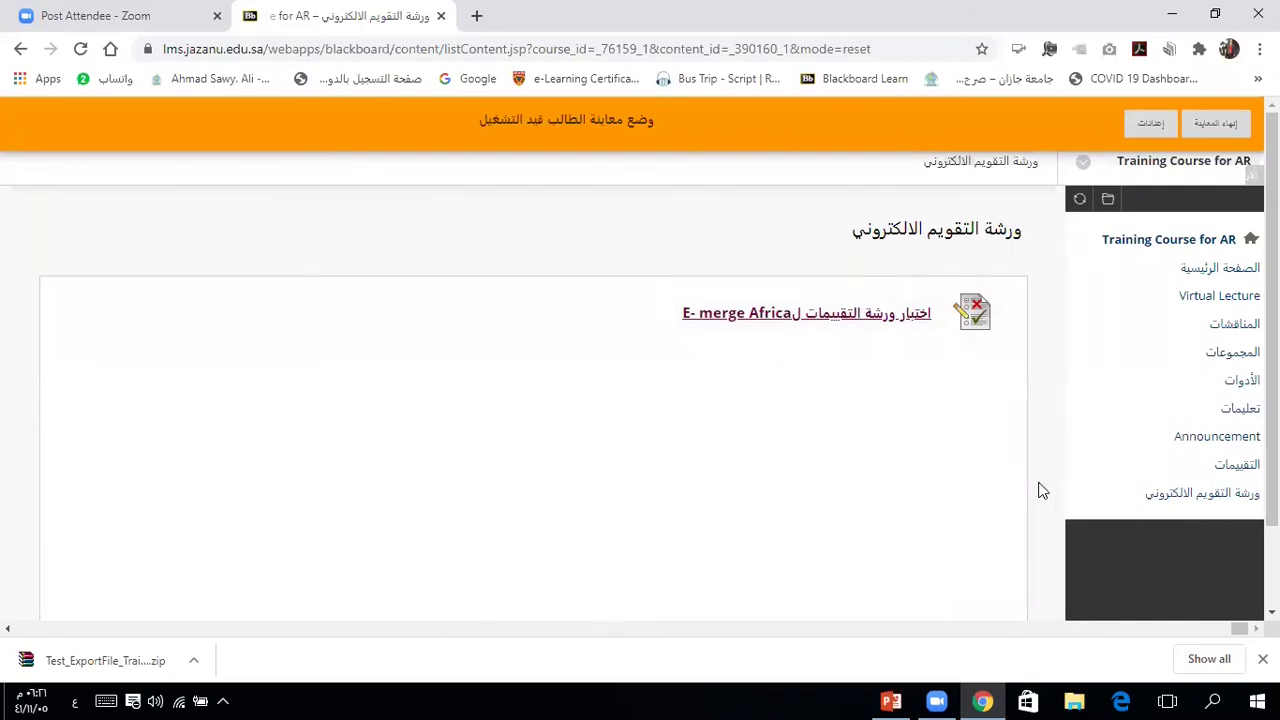
pyautogui.click(1222, 124)
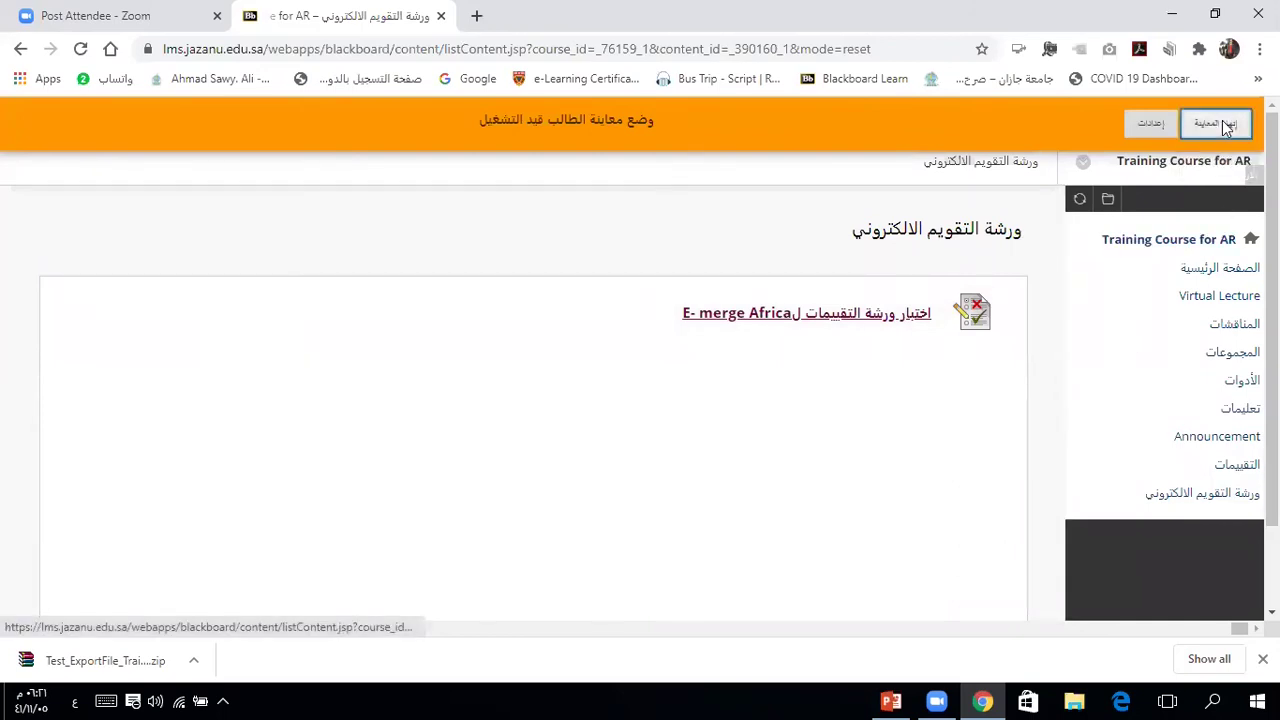
pyautogui.click(829, 371)
pyautogui.click(450, 524)
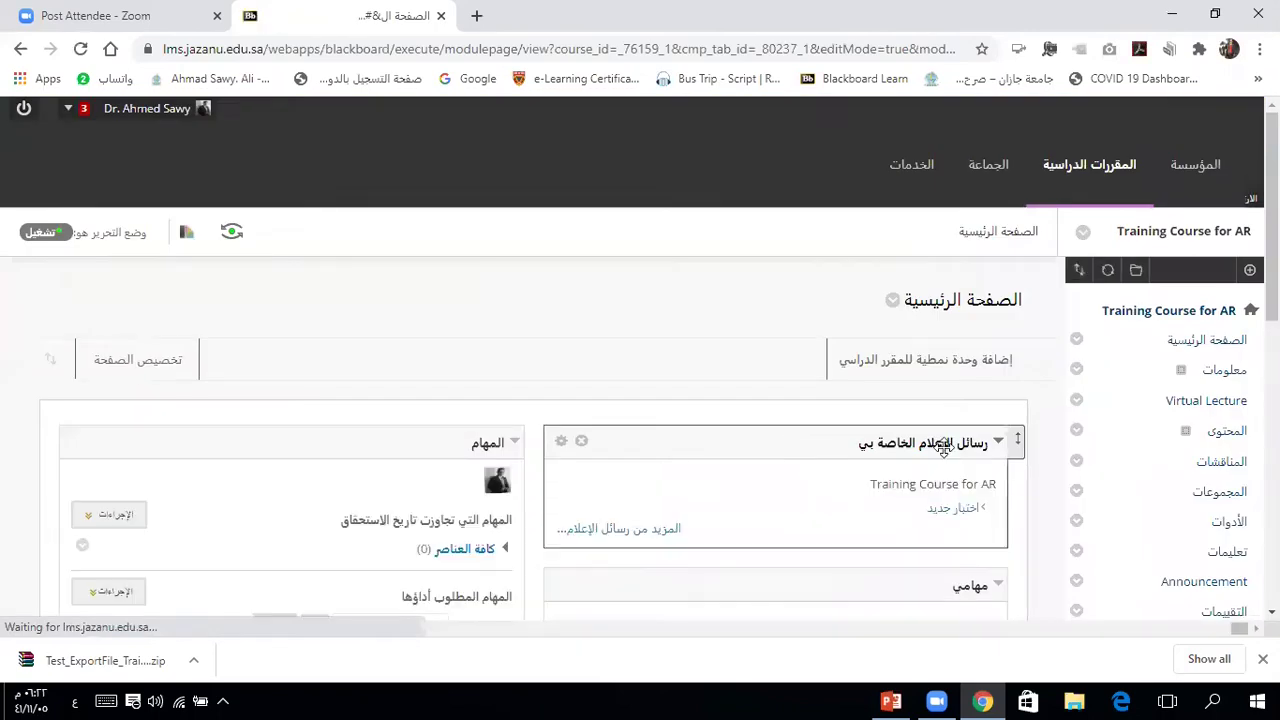
pyautogui.scroll(-5, 1050, 531)
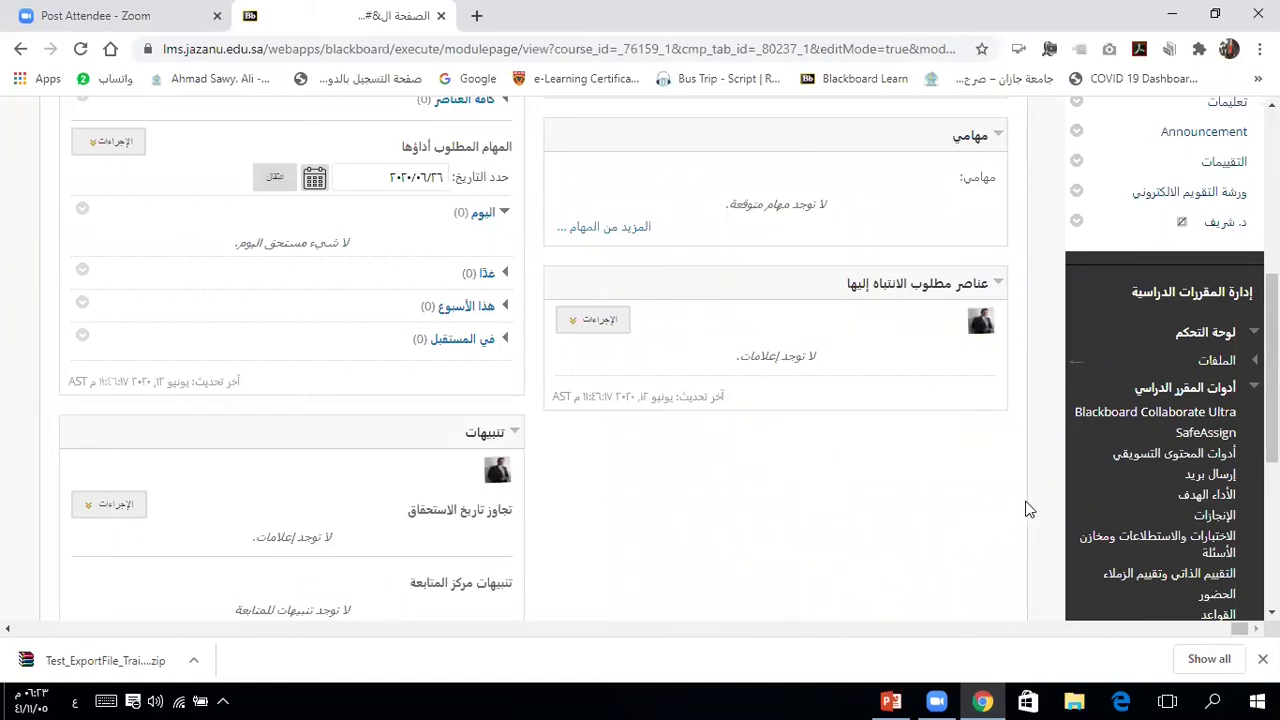
pyautogui.scroll(1, 1044, 508)
pyautogui.scroll(3, 1044, 501)
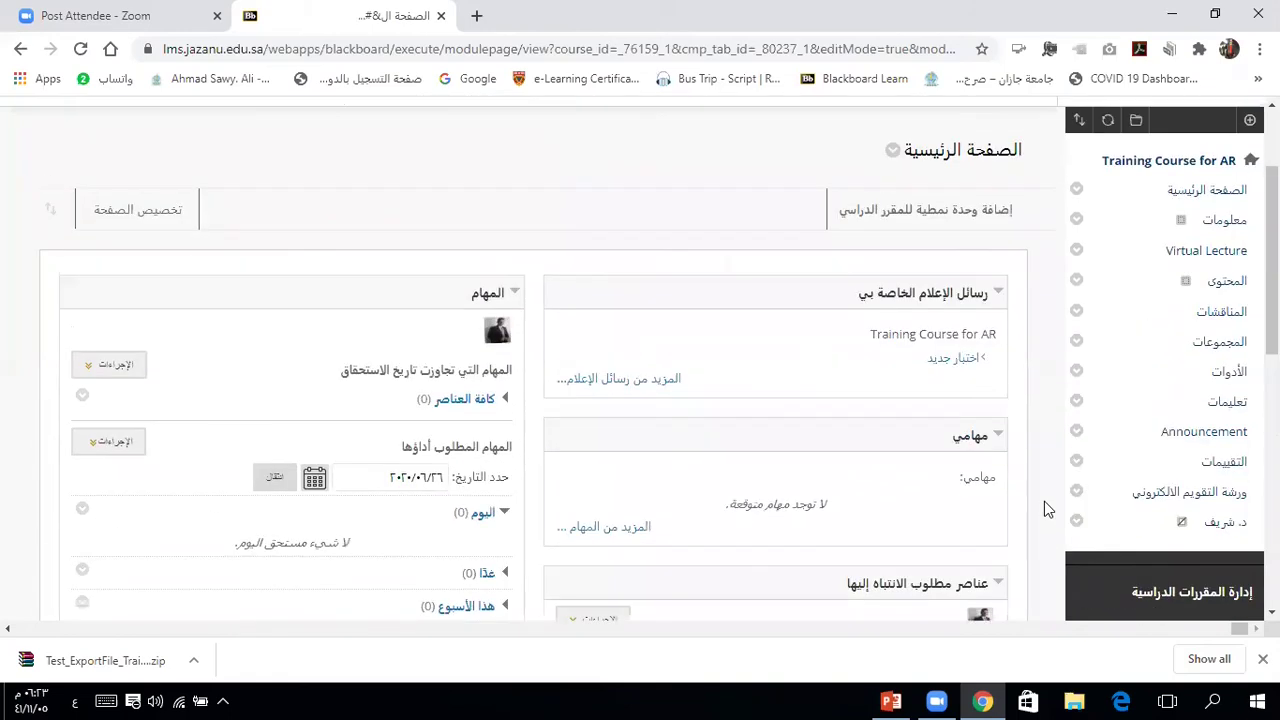
# Step: Create a Virtual Lecture session named 111 and join it
pyautogui.click(1207, 252)
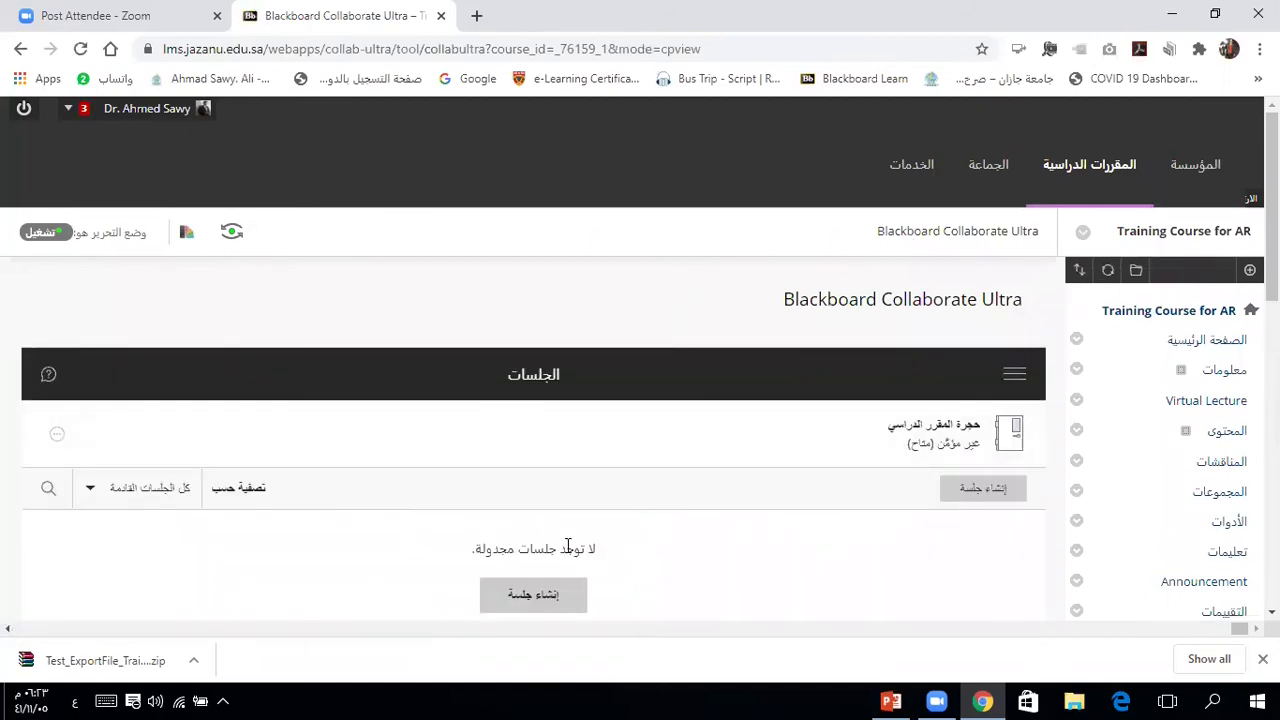
pyautogui.click(536, 598)
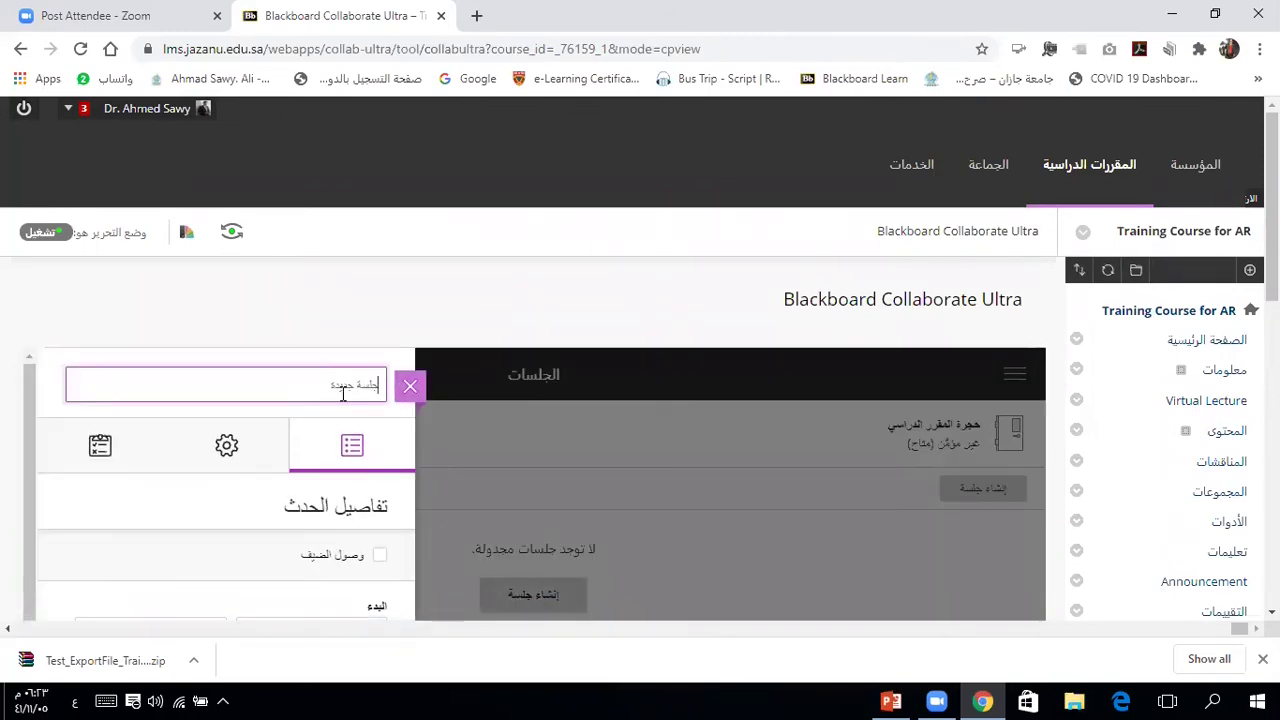
pyautogui.write('111')
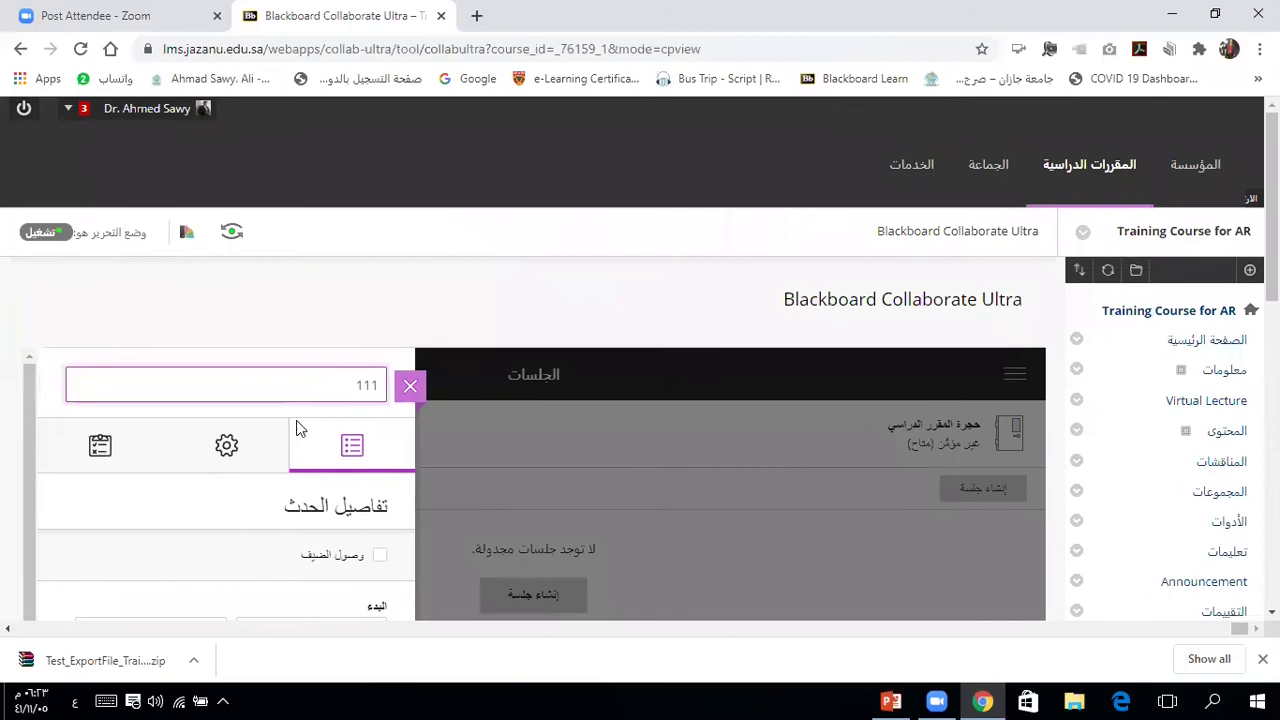
pyautogui.scroll(-3, 303, 327)
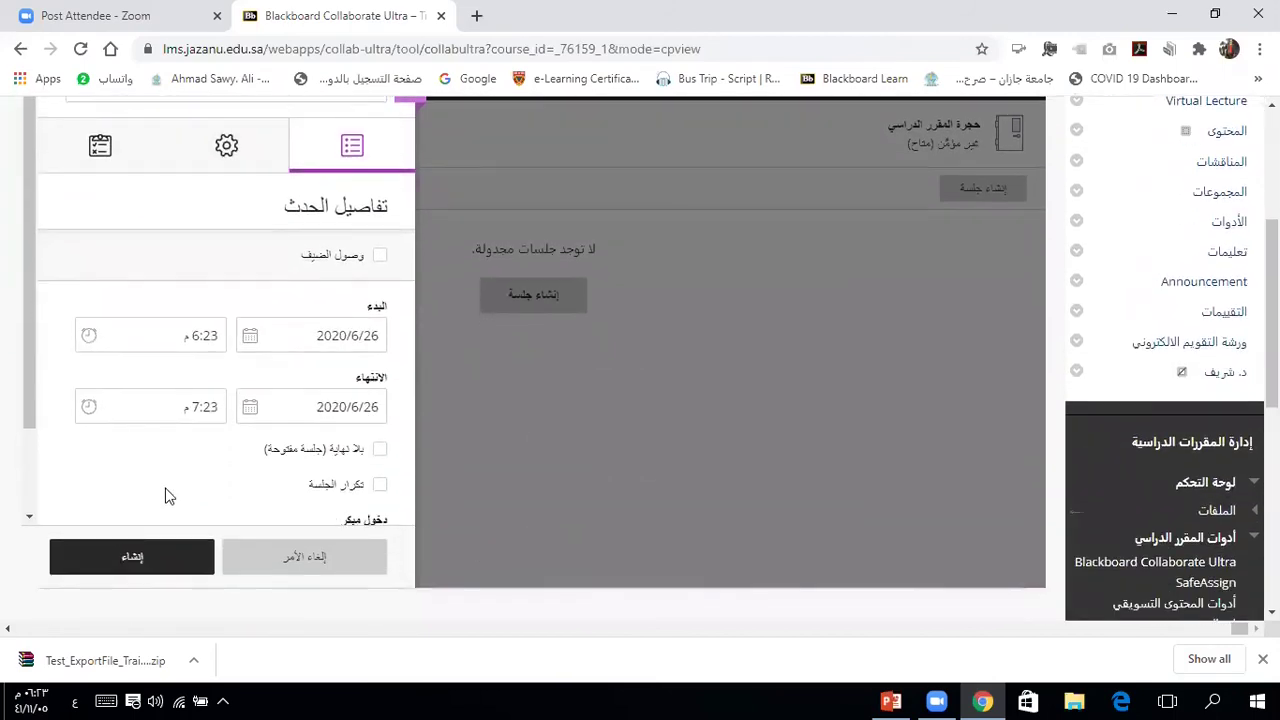
pyautogui.click(135, 562)
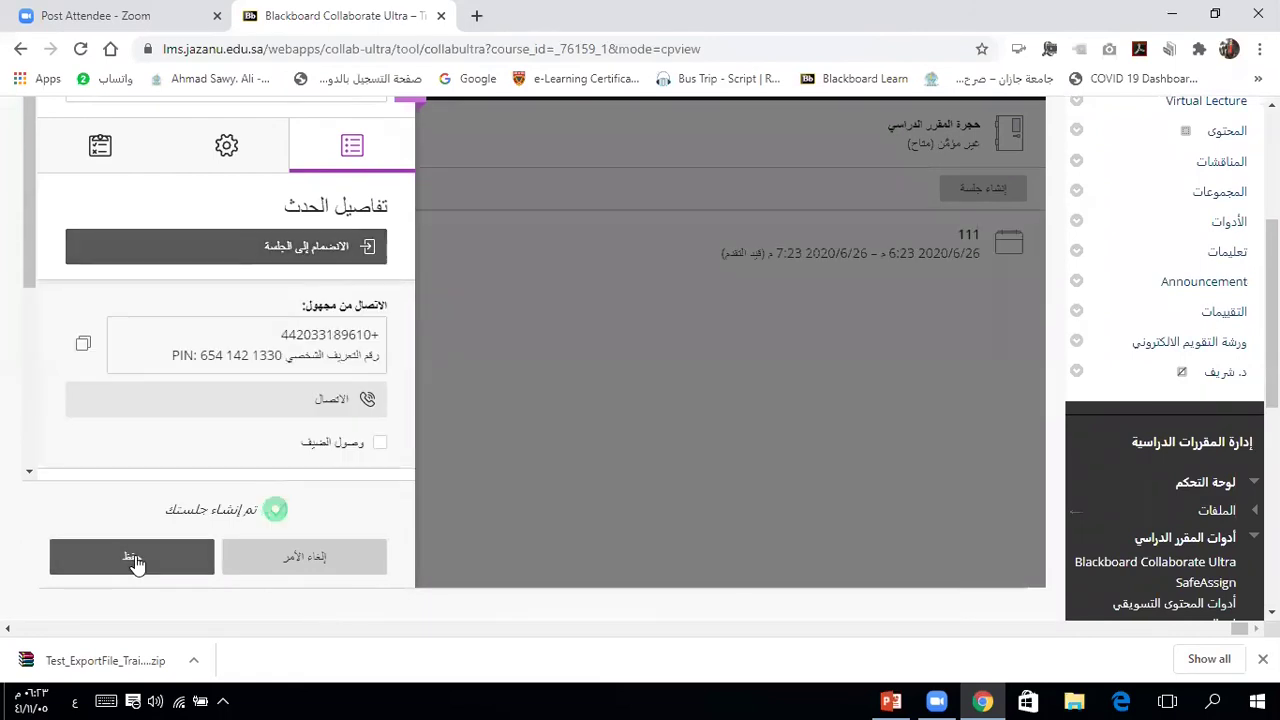
pyautogui.click(262, 248)
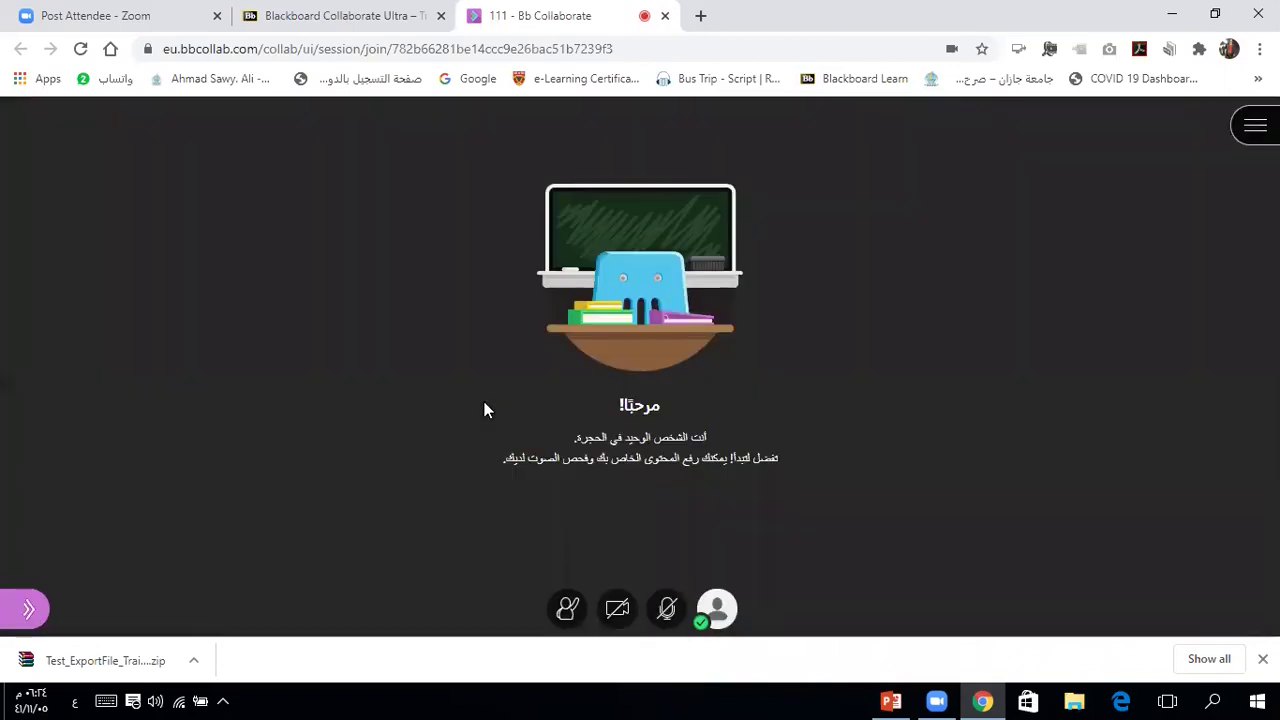
# Step: Launch a Yes/No poll via Share Content > Polling in session 111
pyautogui.click(27, 612)
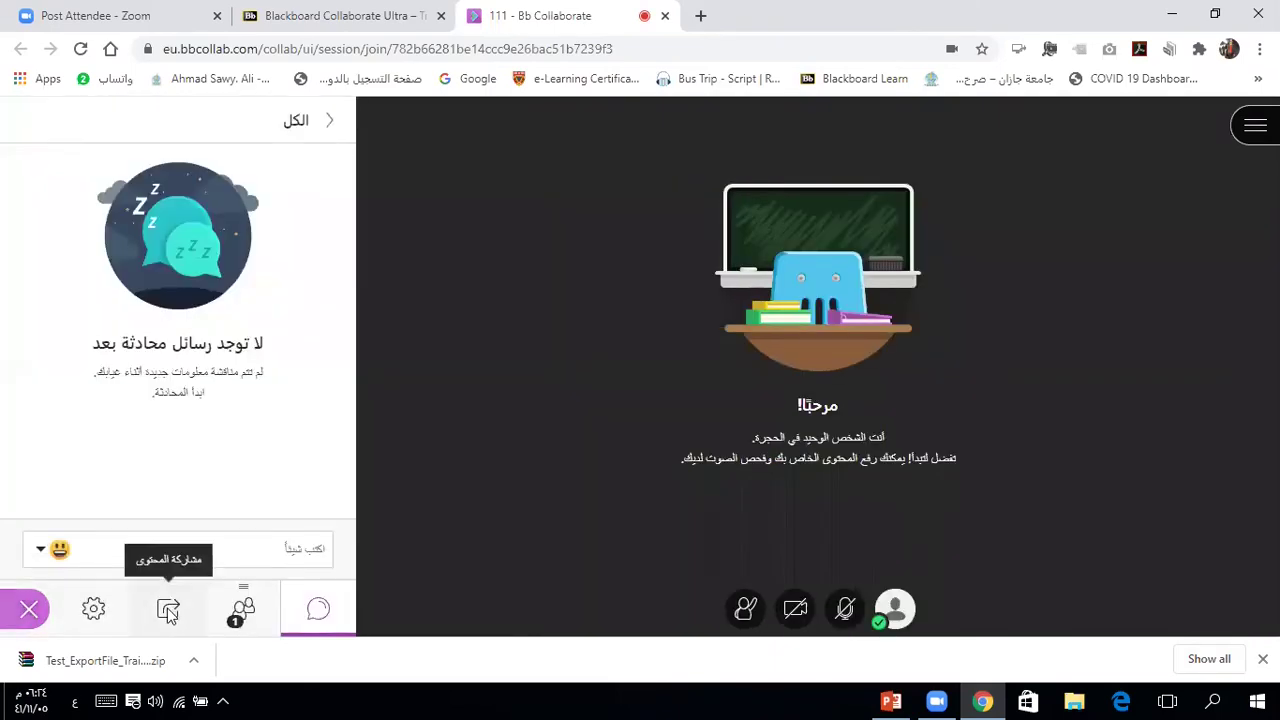
pyautogui.click(169, 611)
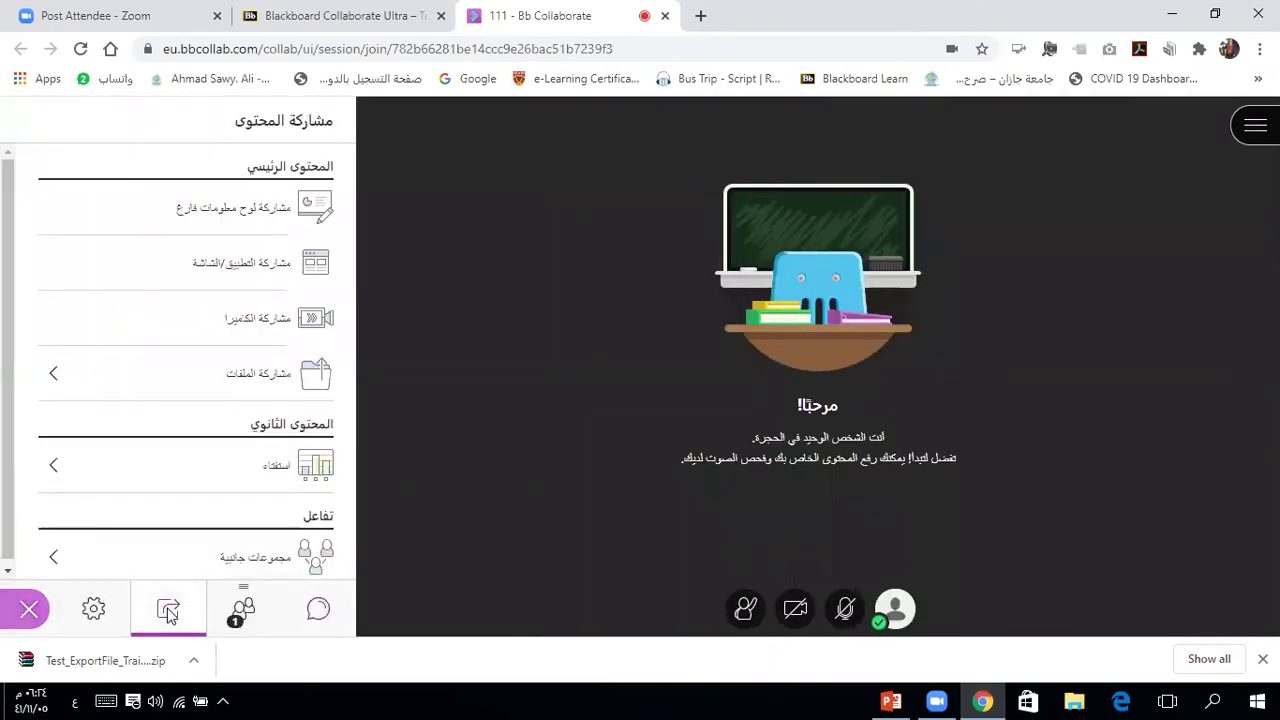
pyautogui.click(277, 472)
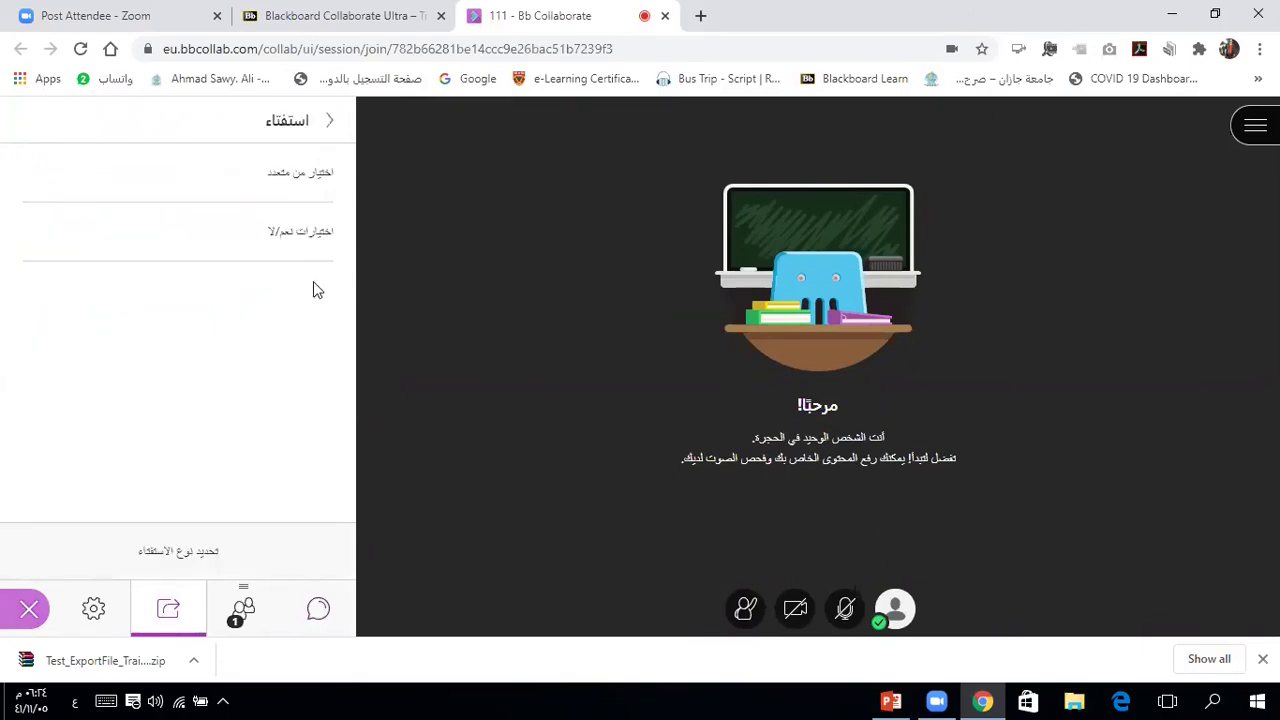
pyautogui.click(290, 234)
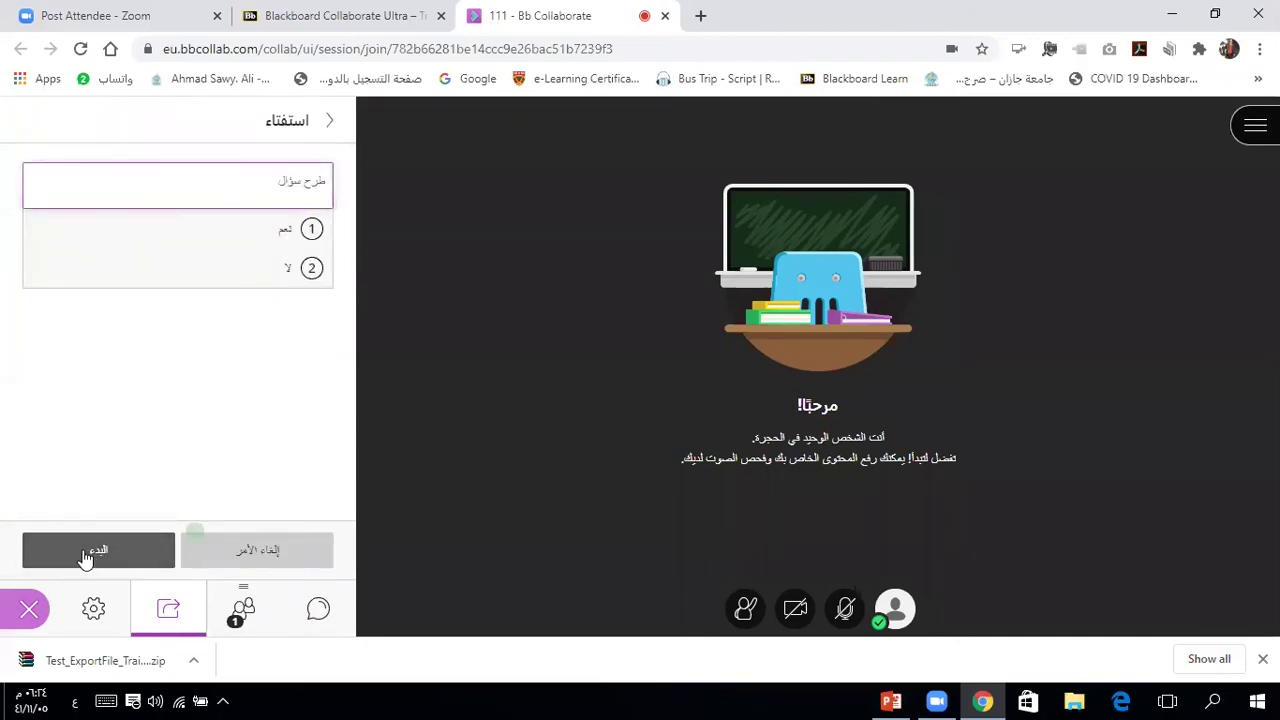
pyautogui.click(85, 556)
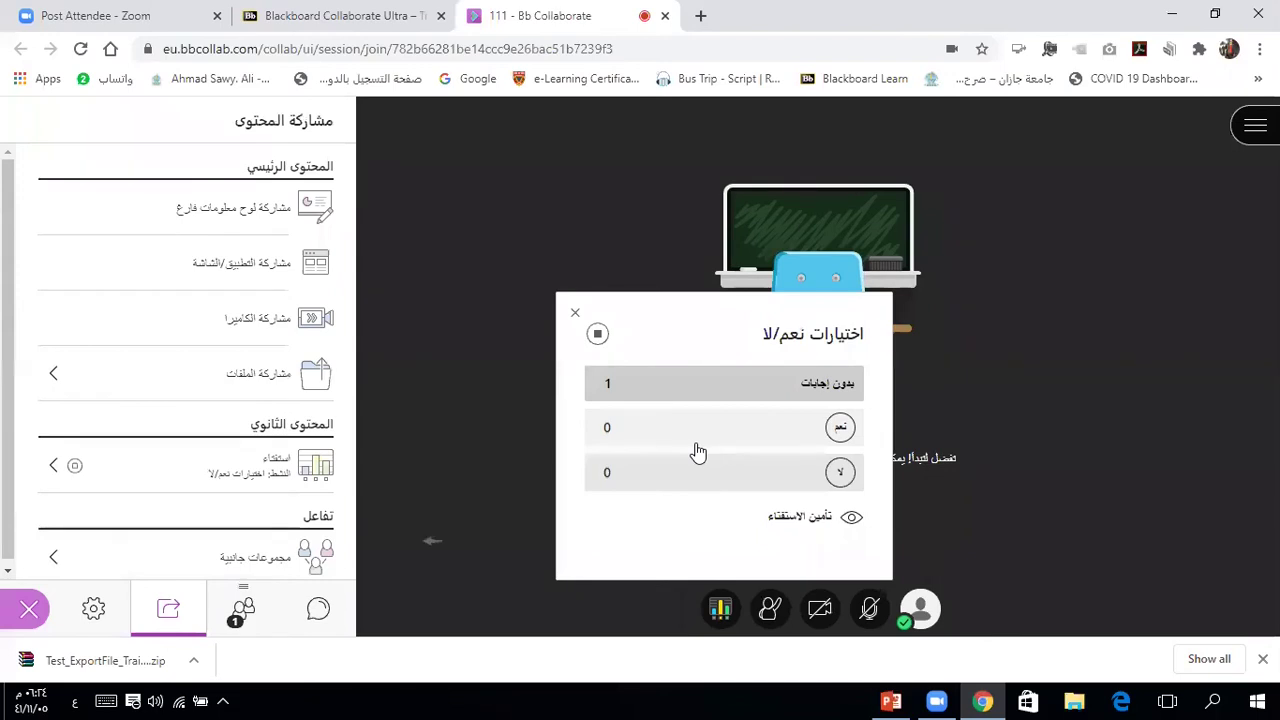
# Step: Vote Yes in the poll, review the attendee list, and leave session 111
pyautogui.click(840, 429)
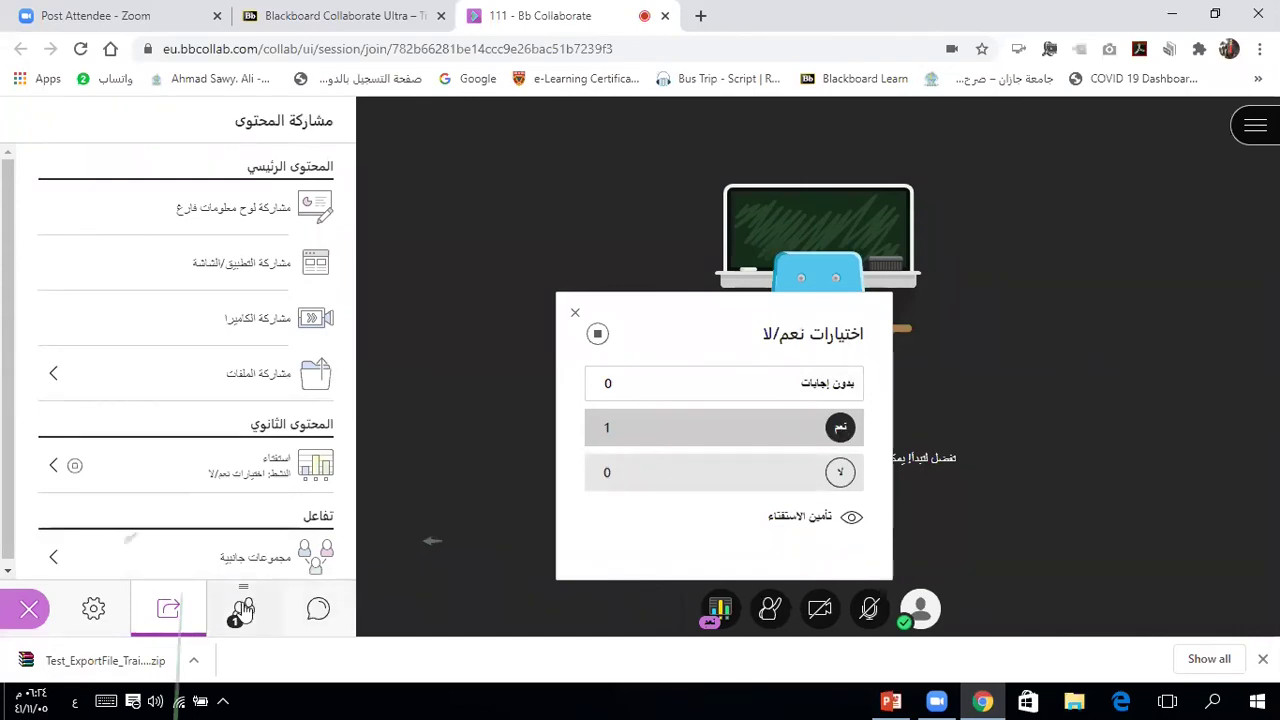
pyautogui.click(244, 610)
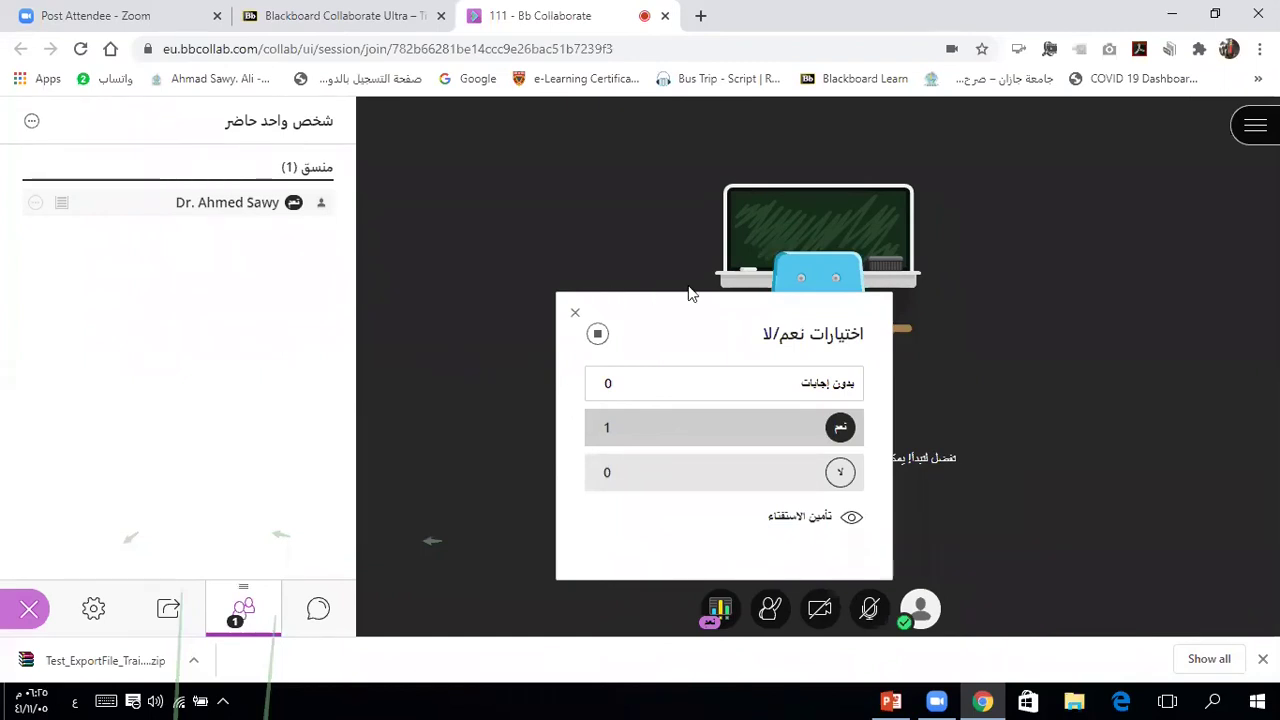
pyautogui.click(1255, 125)
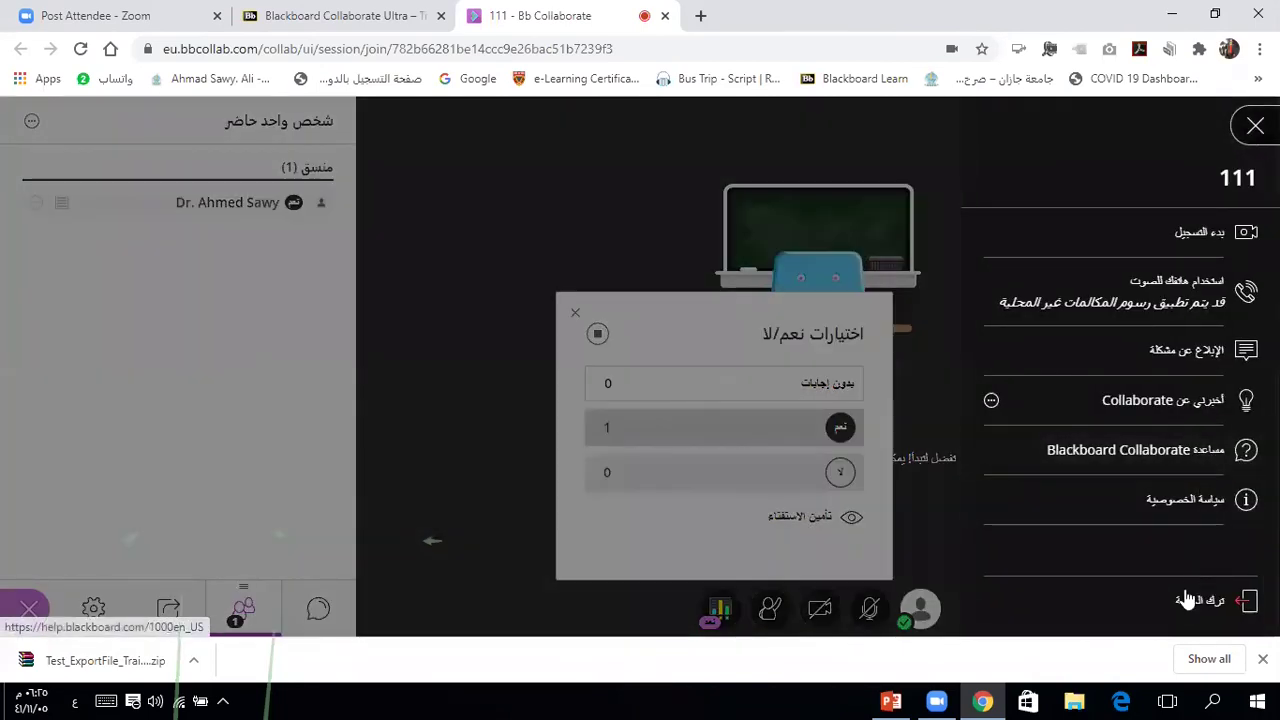
pyautogui.click(1186, 608)
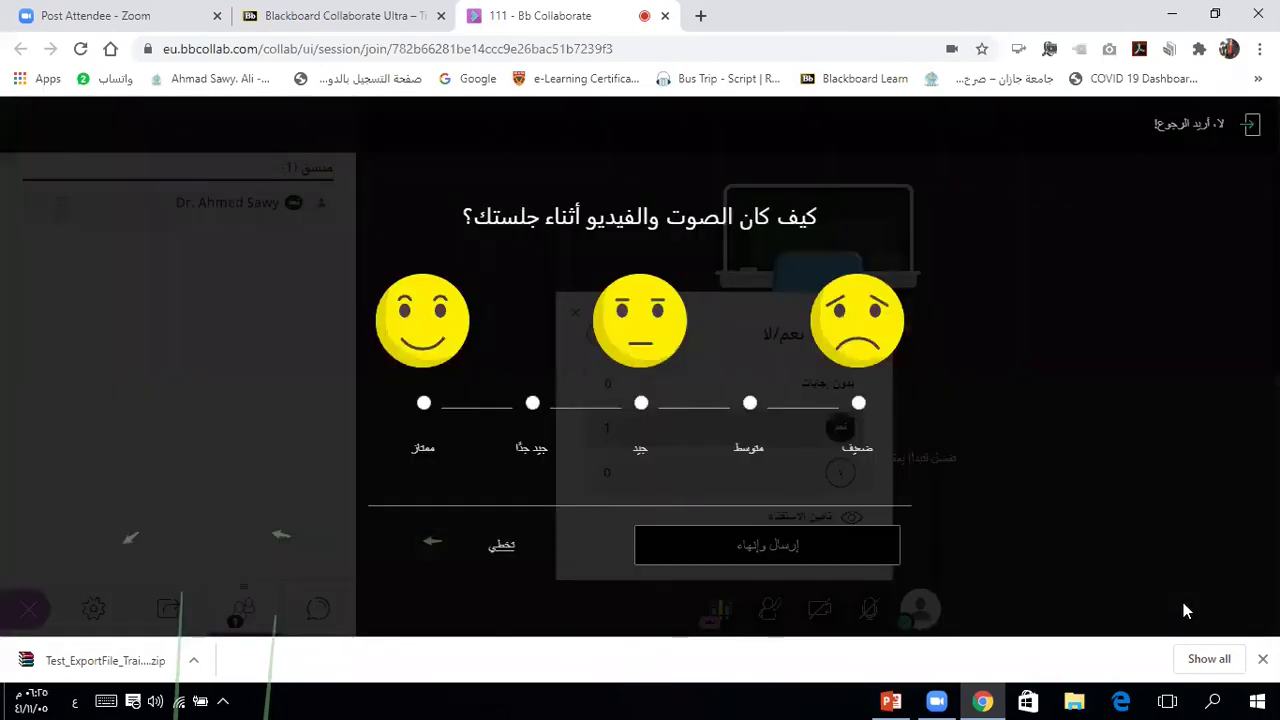
# Step: Rate the audio and video ممتاز (excellent), submit and end, then return to the course tab
pyautogui.click(424, 402)
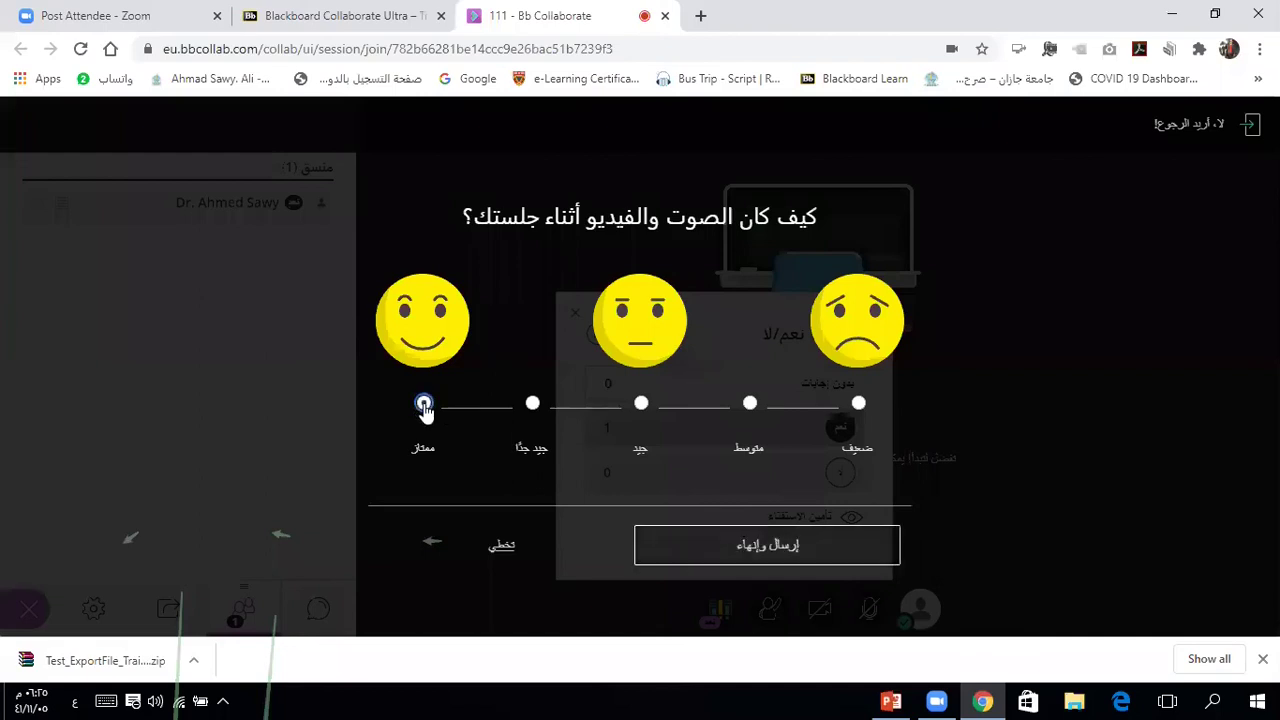
pyautogui.click(757, 548)
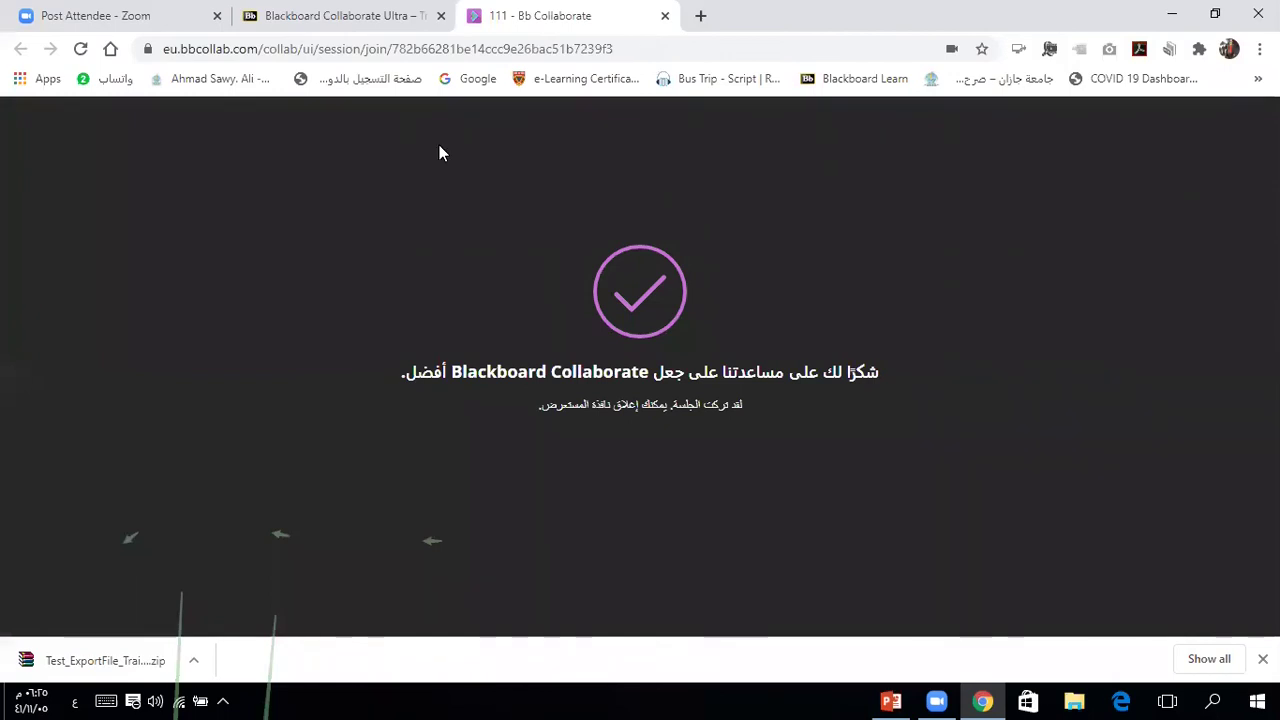
pyautogui.click(400, 16)
# Step: Close the session 111 details panel and open the Full Grade Center from the course menu
pyautogui.click(576, 320)
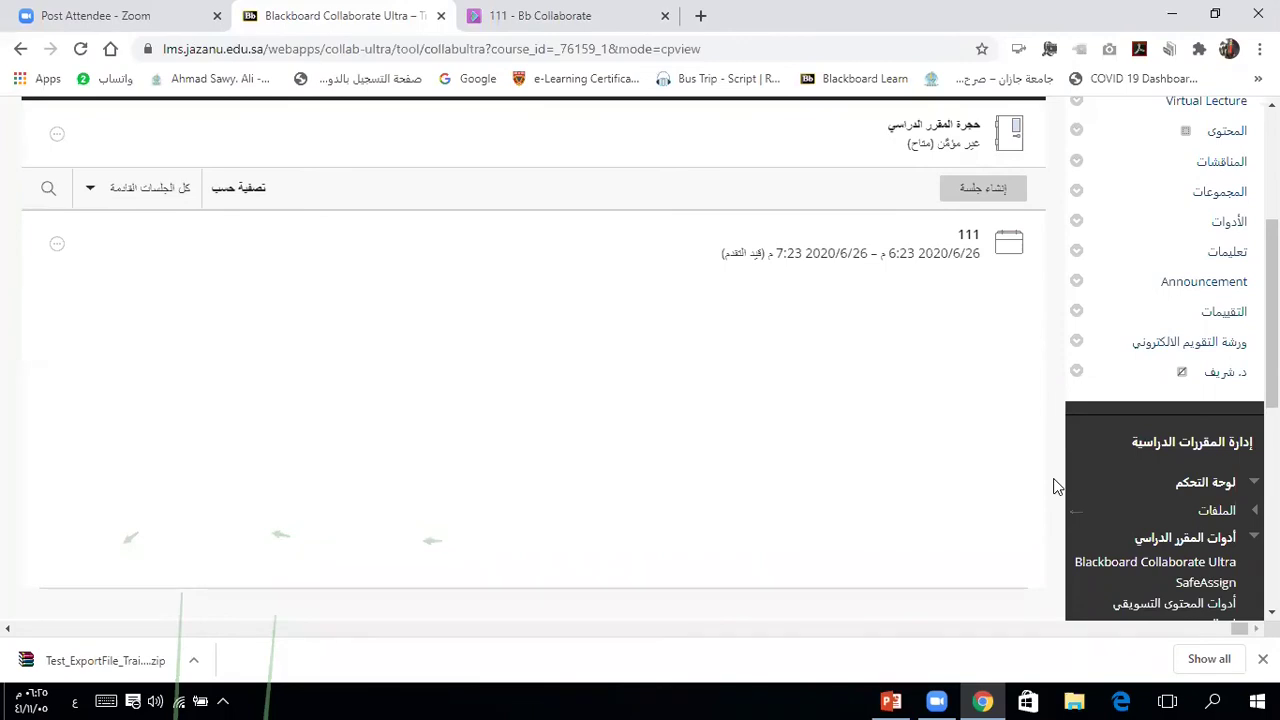
pyautogui.scroll(-3, 1056, 485)
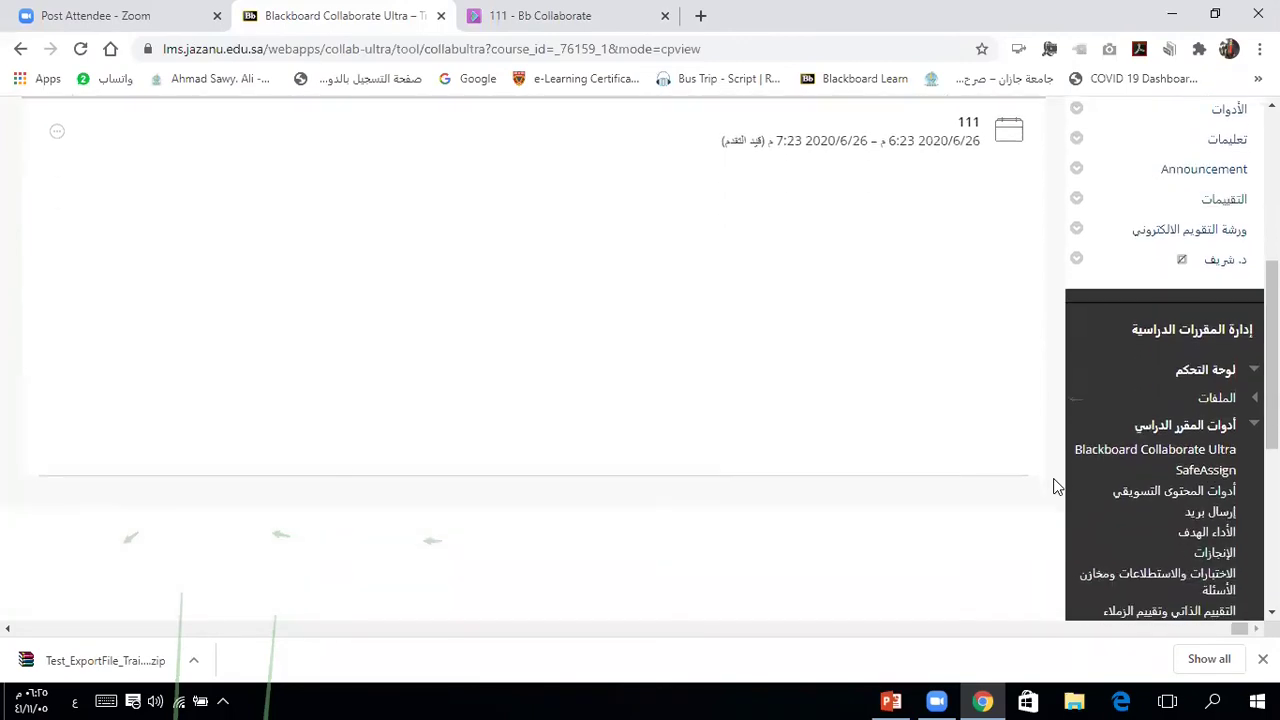
pyautogui.scroll(-4, 1056, 485)
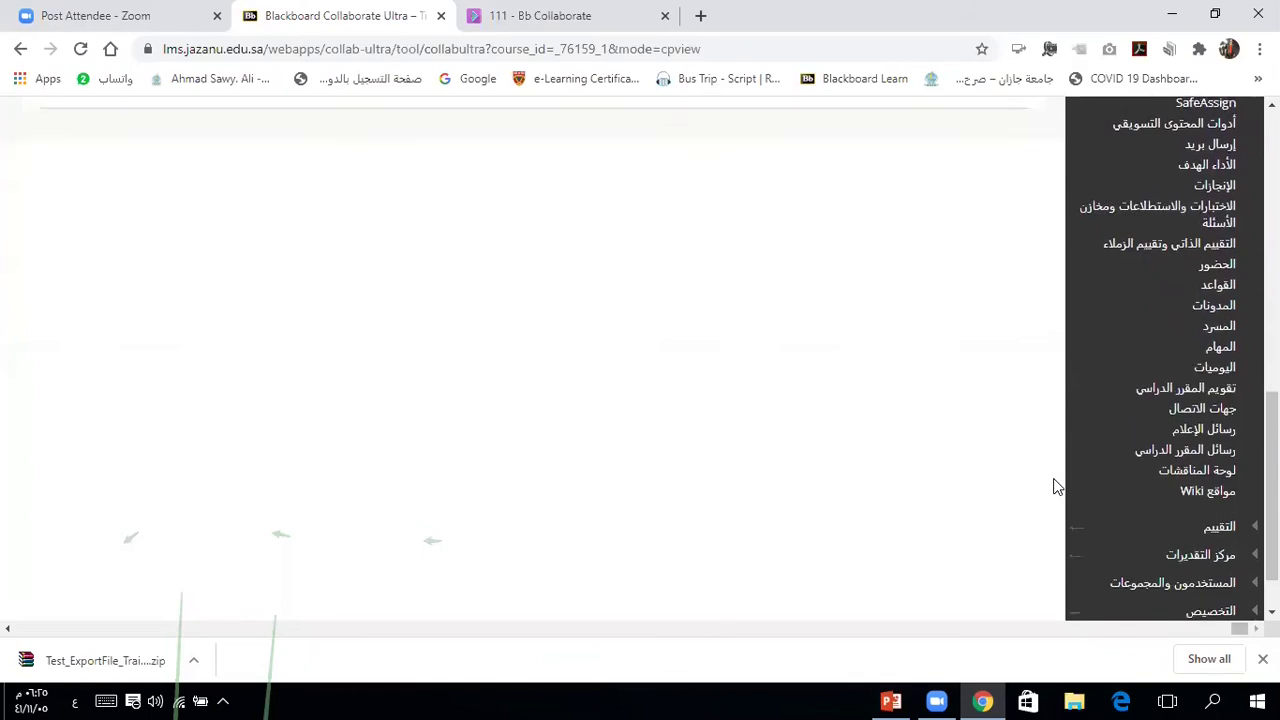
pyautogui.click(1200, 490)
pyautogui.click(1186, 536)
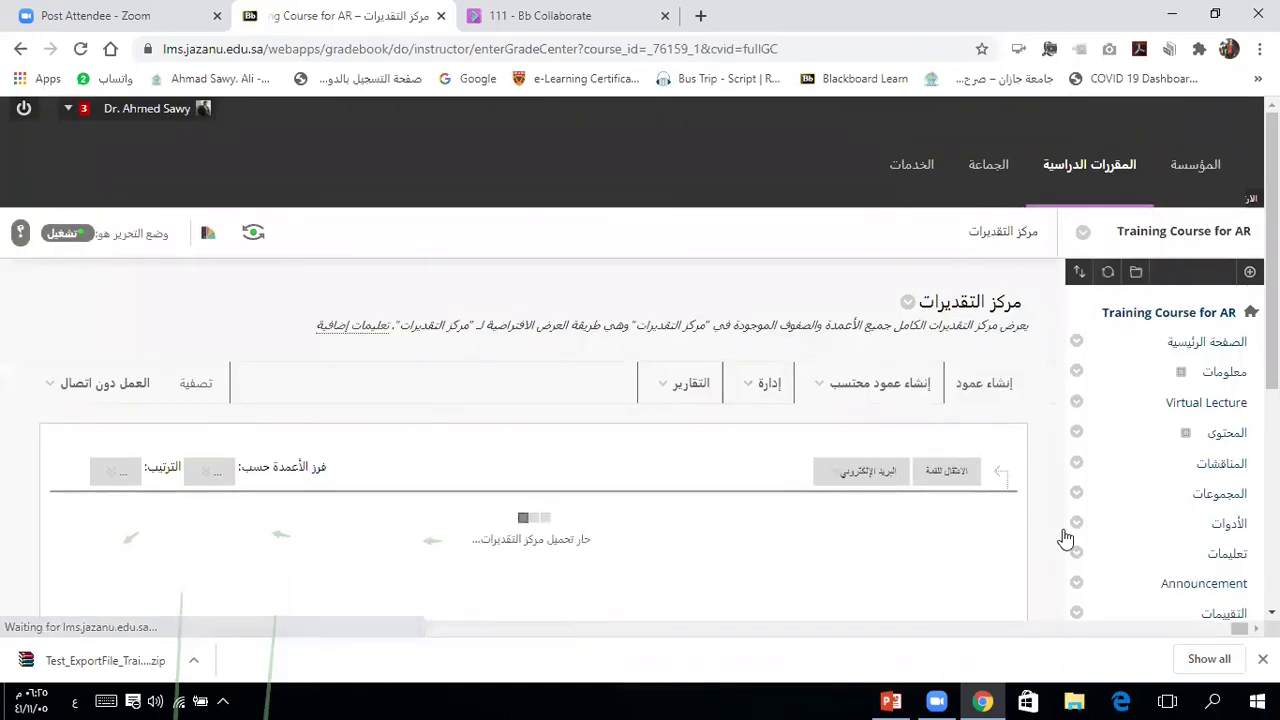
# Step: Scroll to the attendance column, then view grade details for the preview user's E-merge Africa test
pyautogui.scroll(-4, 1048, 456)
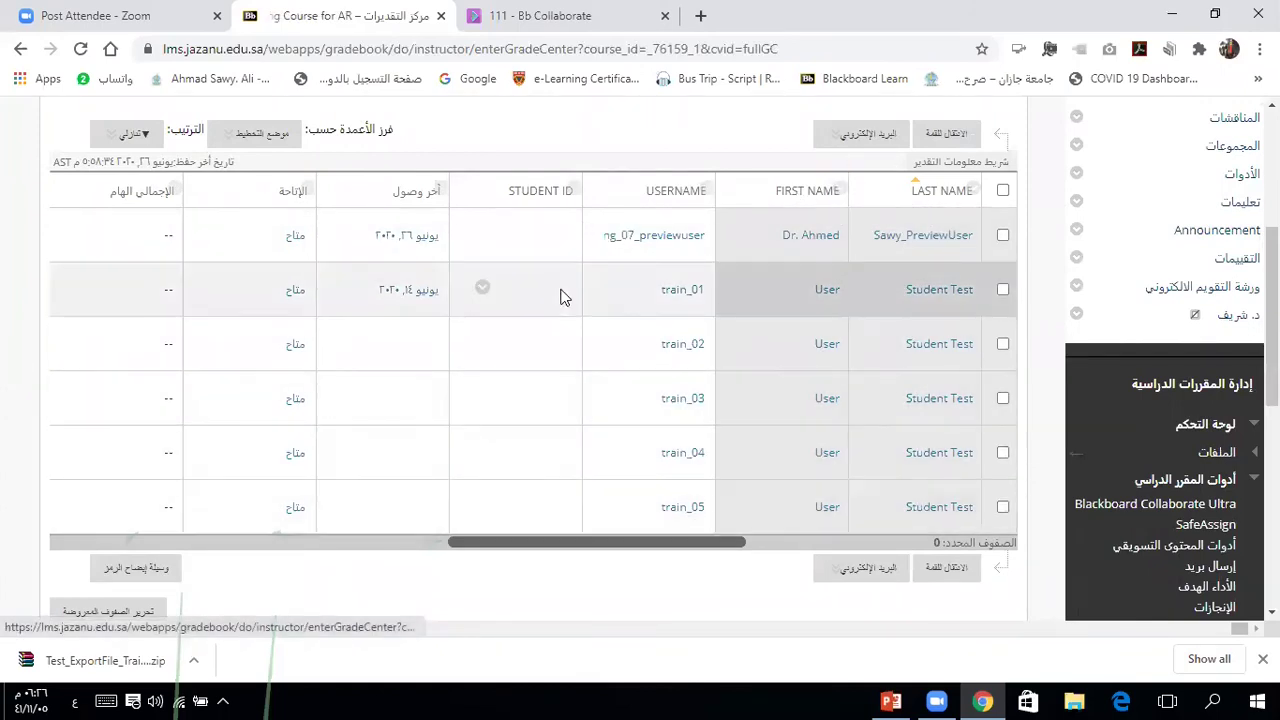
pyautogui.moveTo(474, 543); pyautogui.dragTo(297, 517)
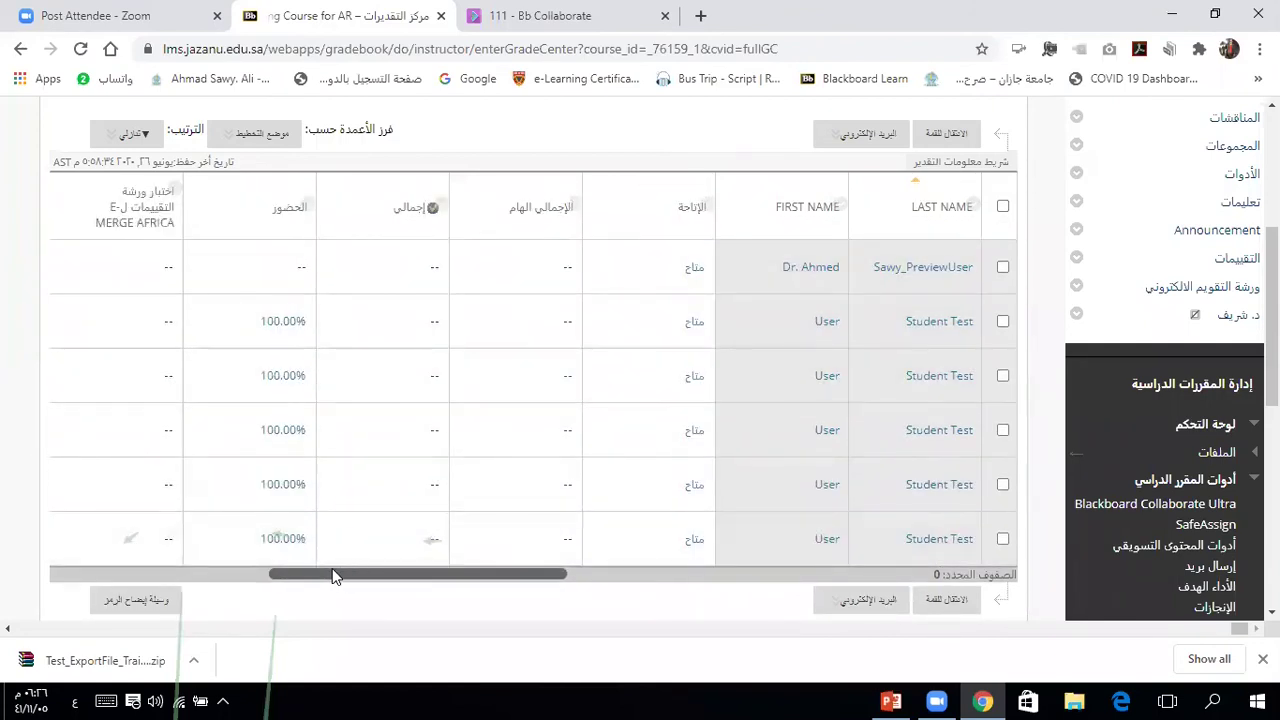
pyautogui.moveTo(292, 578); pyautogui.dragTo(255, 569)
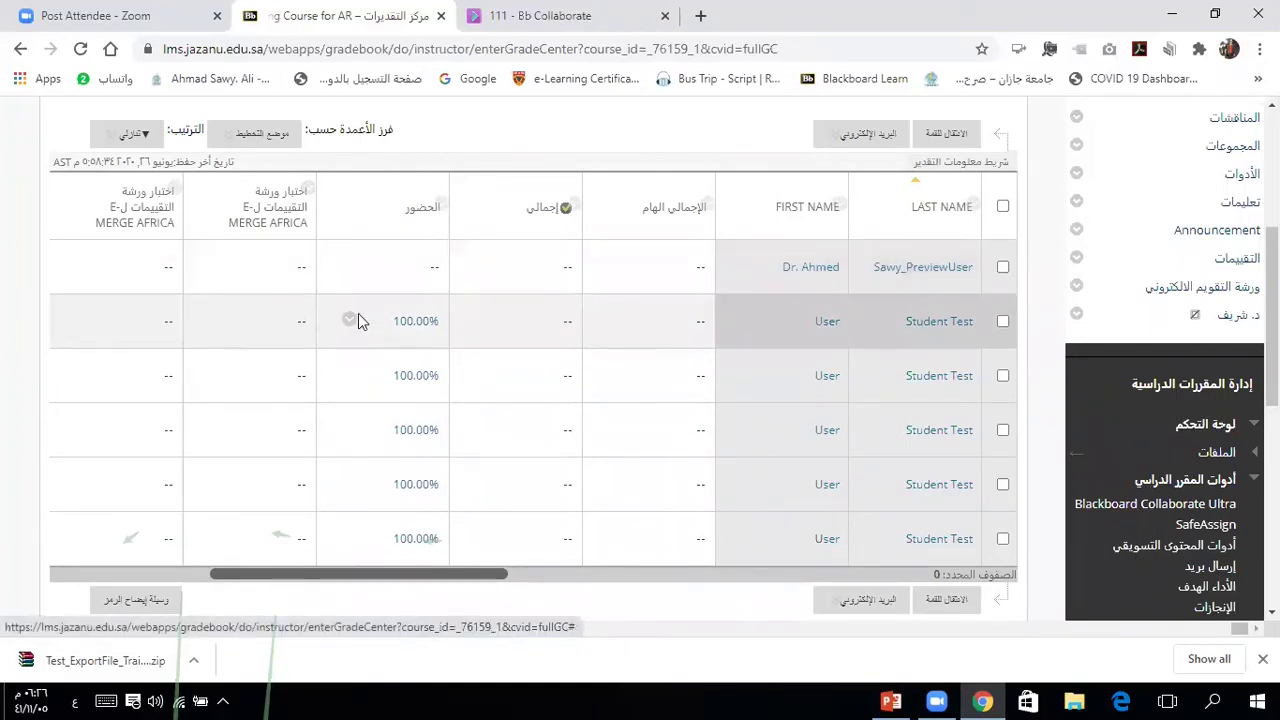
pyautogui.click(216, 266)
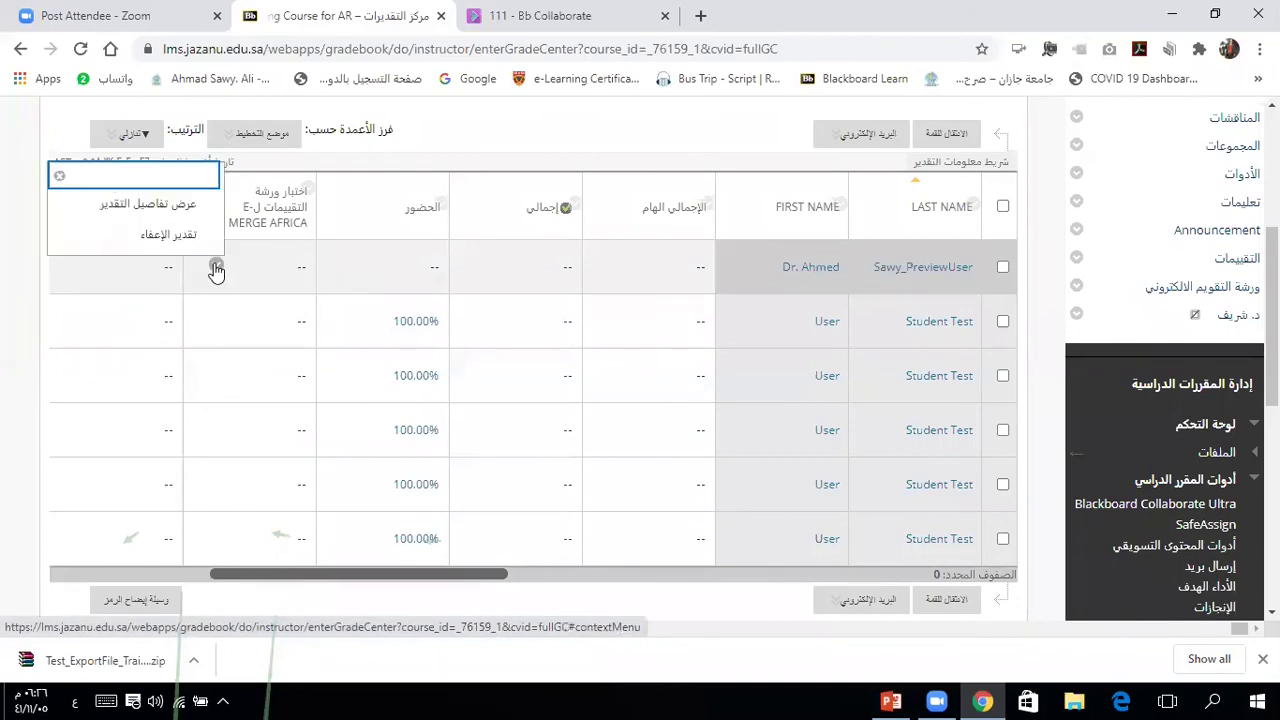
pyautogui.click(168, 205)
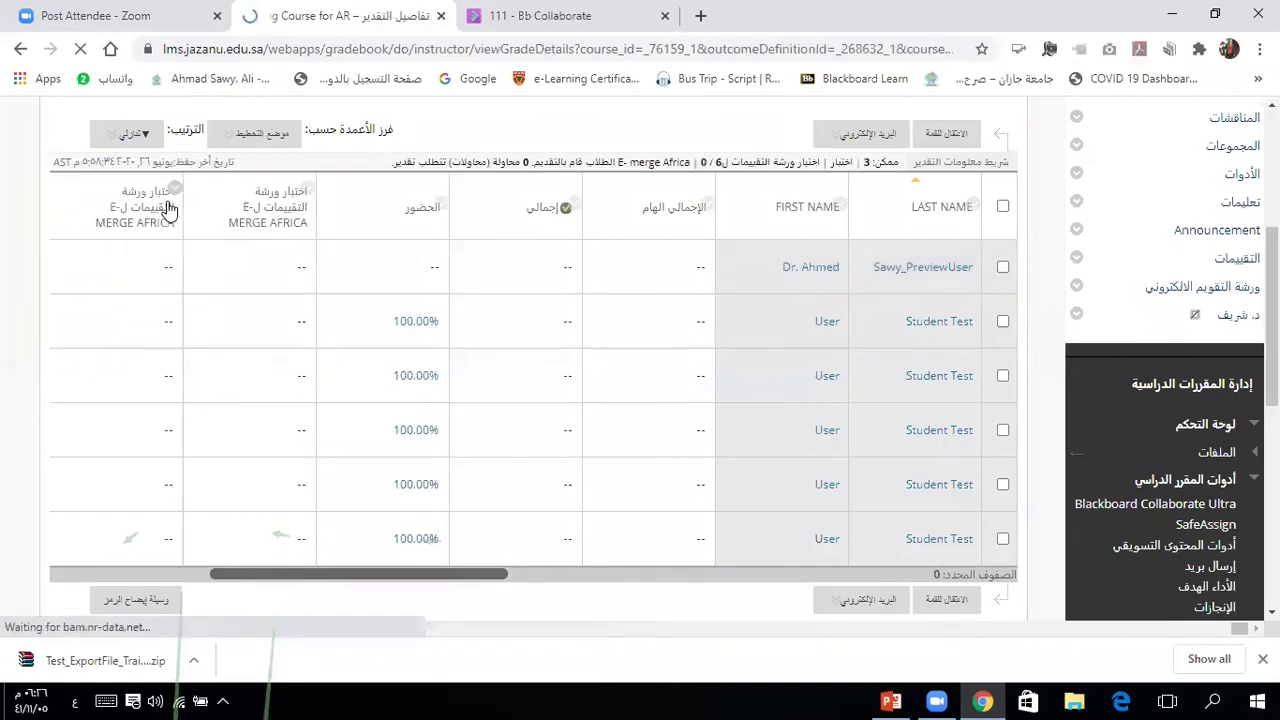
# Step: Look over the preview user's workshop test grade details, then return to Tests, Surveys and Pools
pyautogui.scroll(-2, 400, 266)
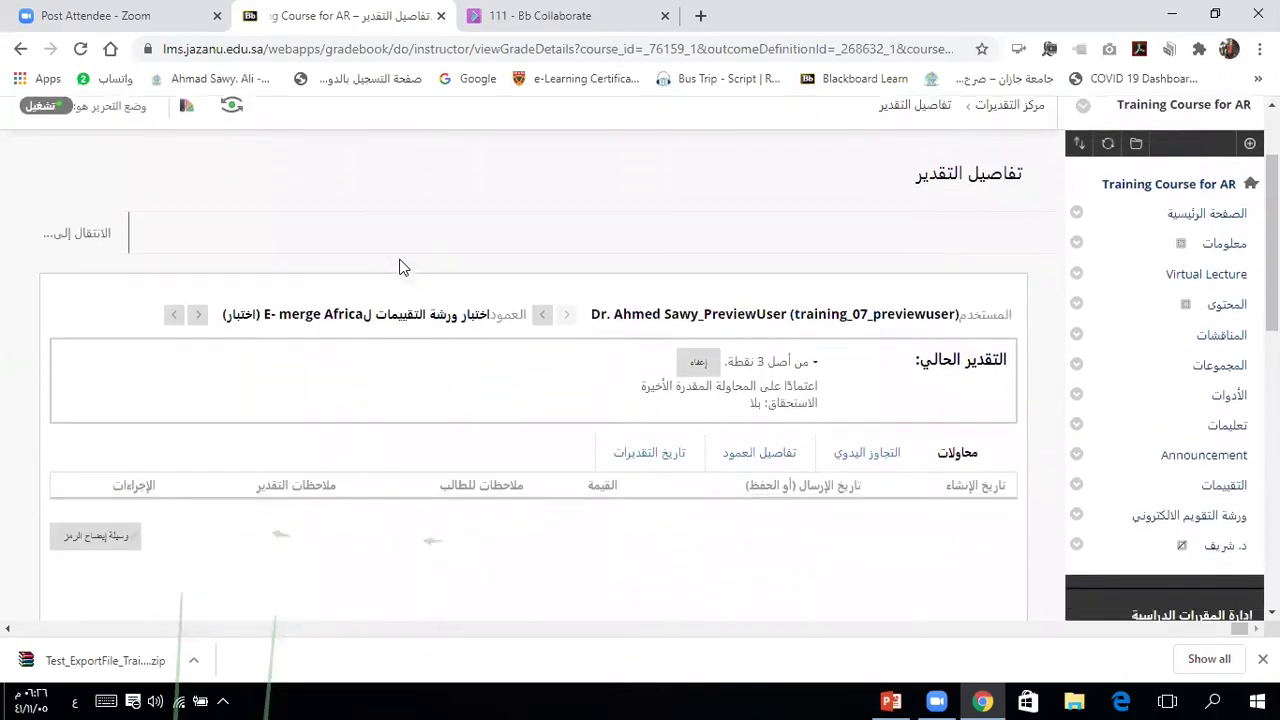
pyautogui.scroll(-3, 671, 300)
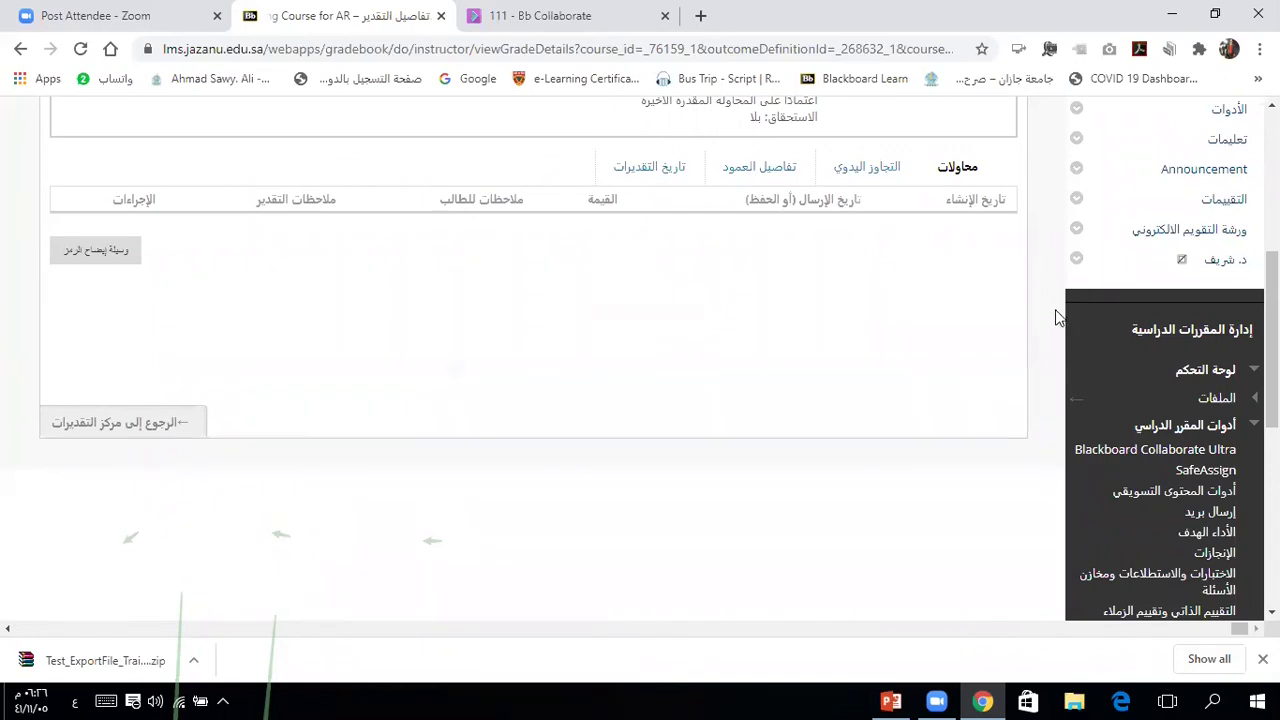
pyautogui.scroll(4, 1042, 336)
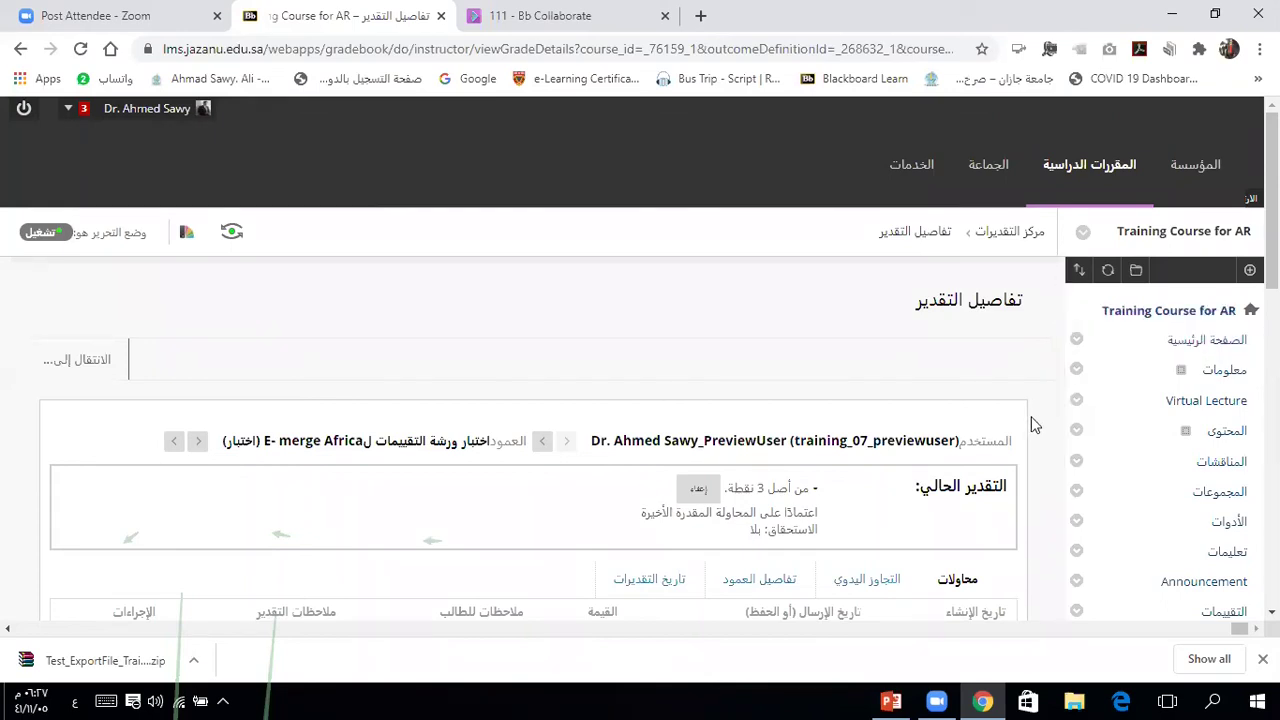
pyautogui.scroll(-3, 1038, 453)
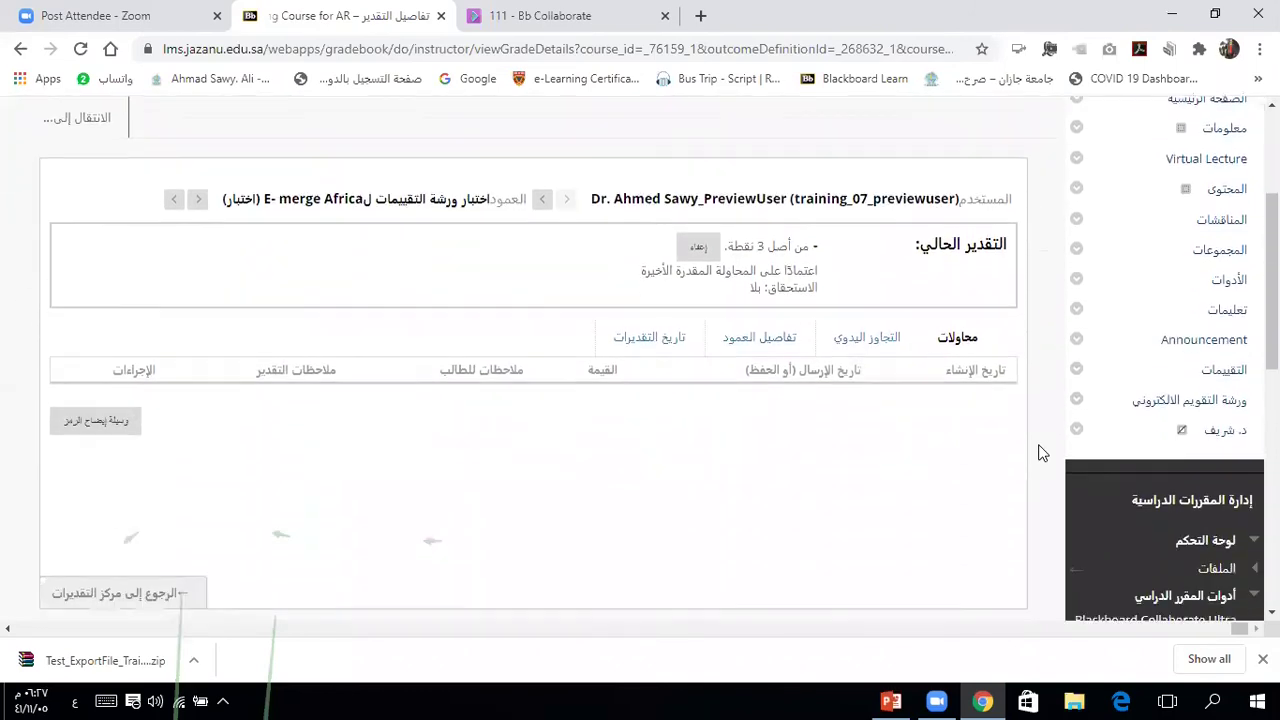
pyautogui.scroll(-2, 1038, 453)
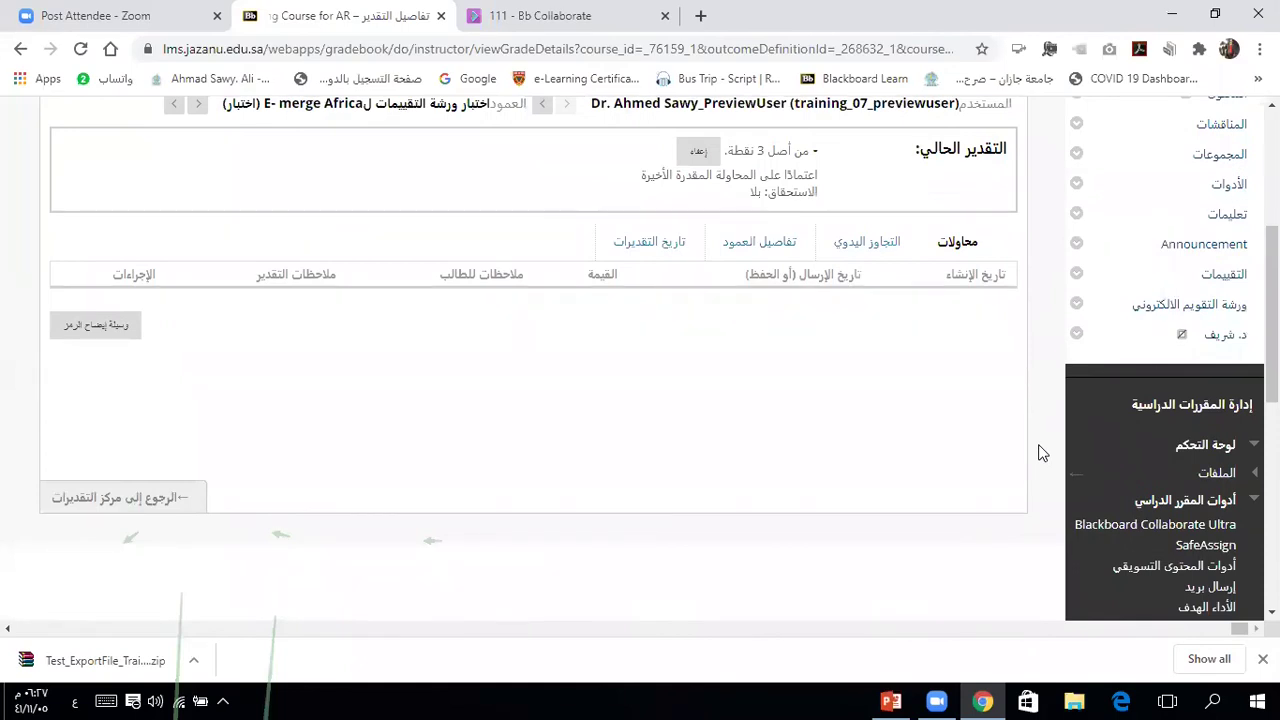
pyautogui.scroll(-1, 1038, 453)
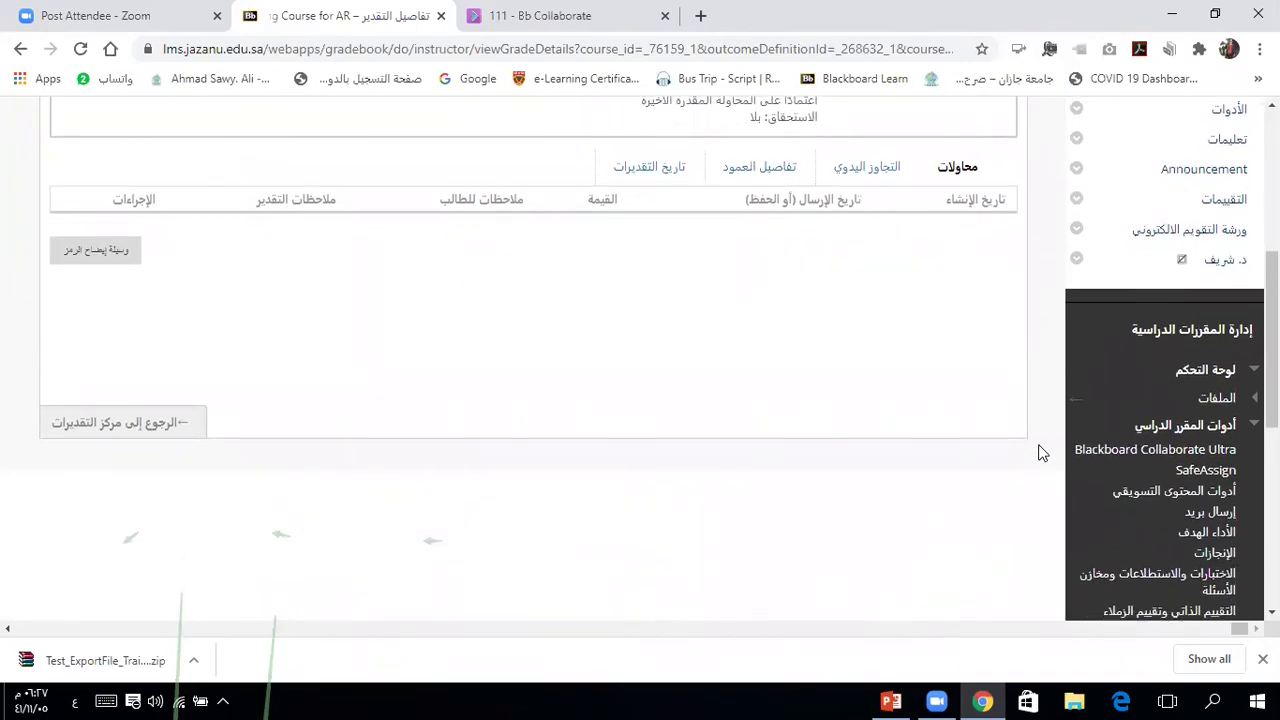
pyautogui.scroll(4, 1038, 453)
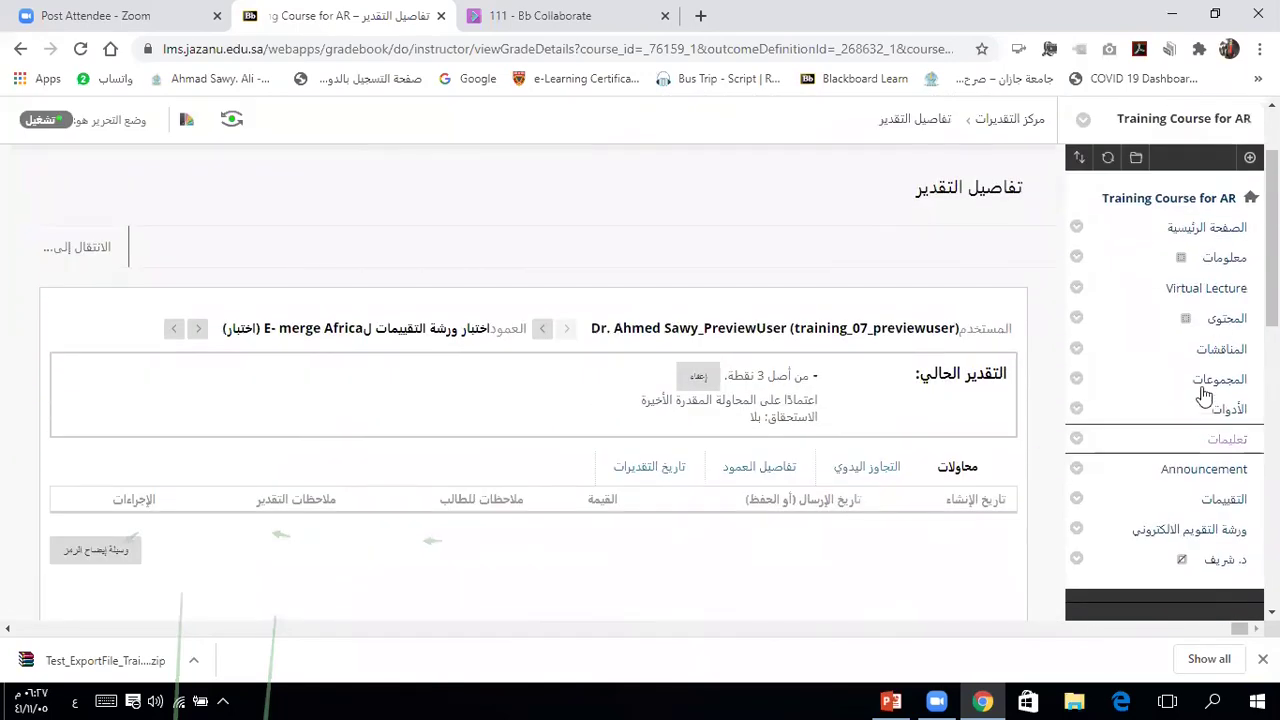
pyautogui.scroll(-1, 1040, 478)
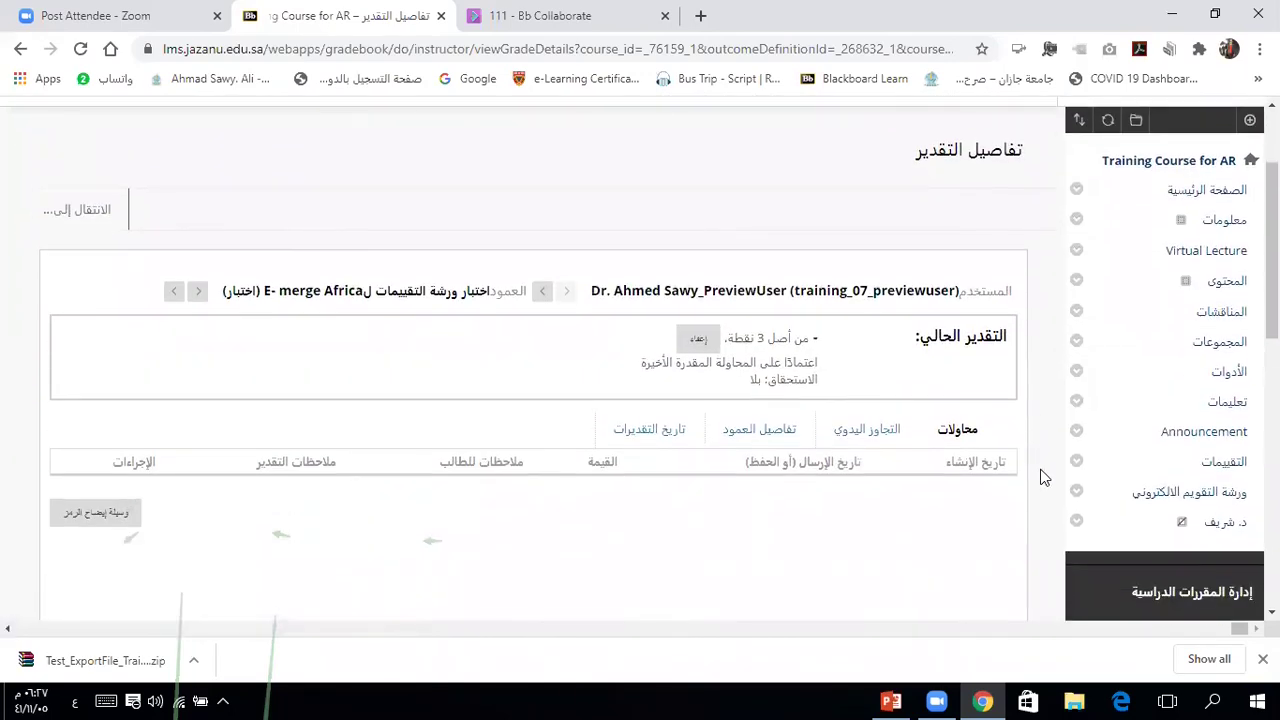
pyautogui.scroll(-4, 1040, 478)
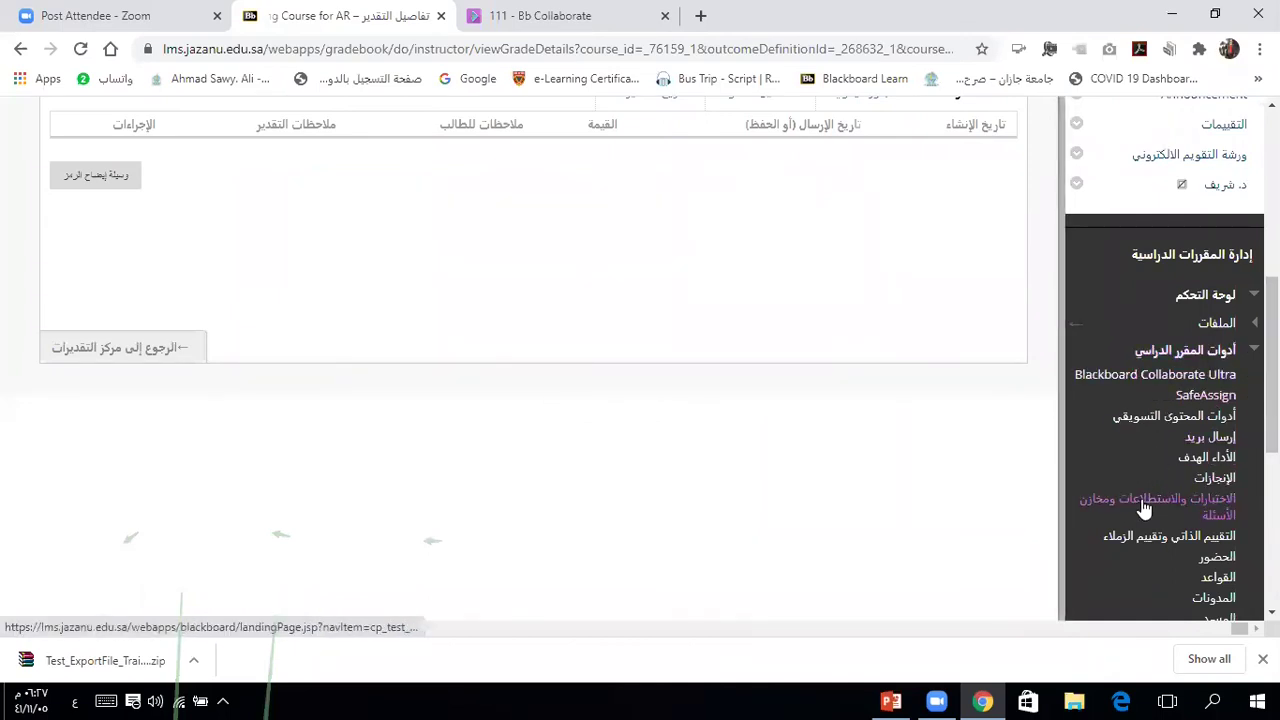
pyautogui.click(1138, 506)
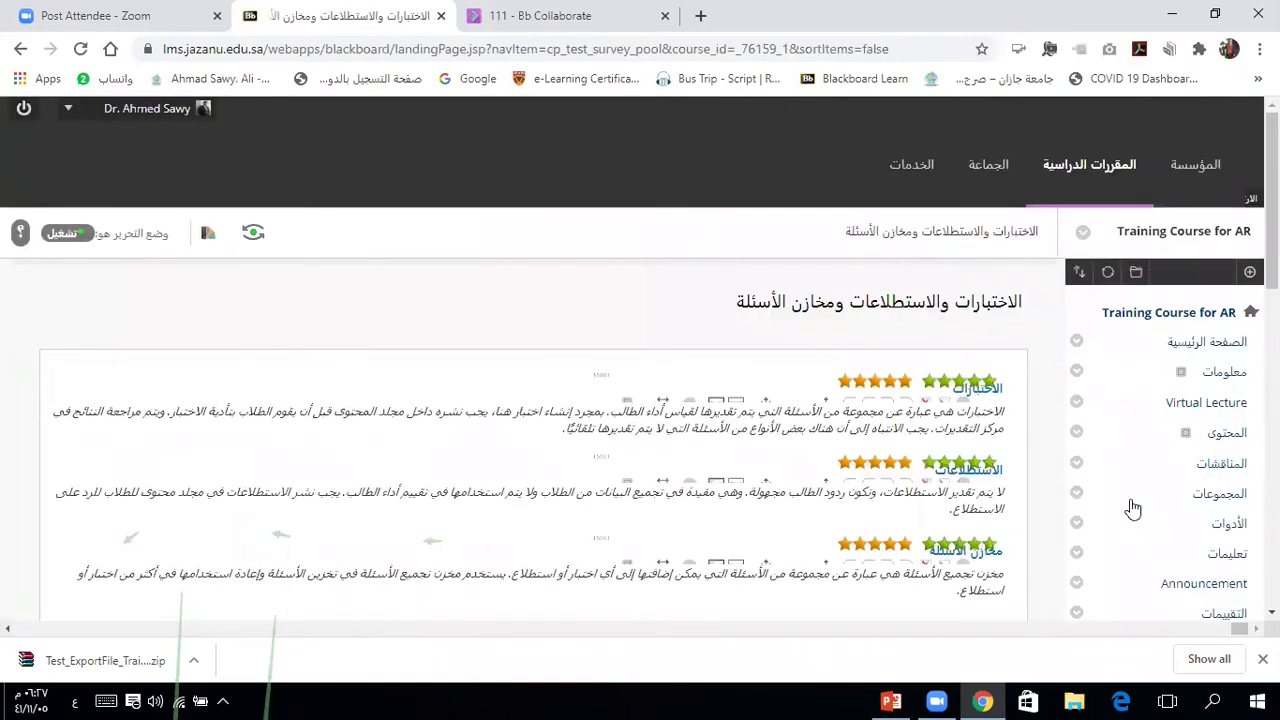
# Step: Open the course's Pools page and begin building a new question pool
pyautogui.click(975, 551)
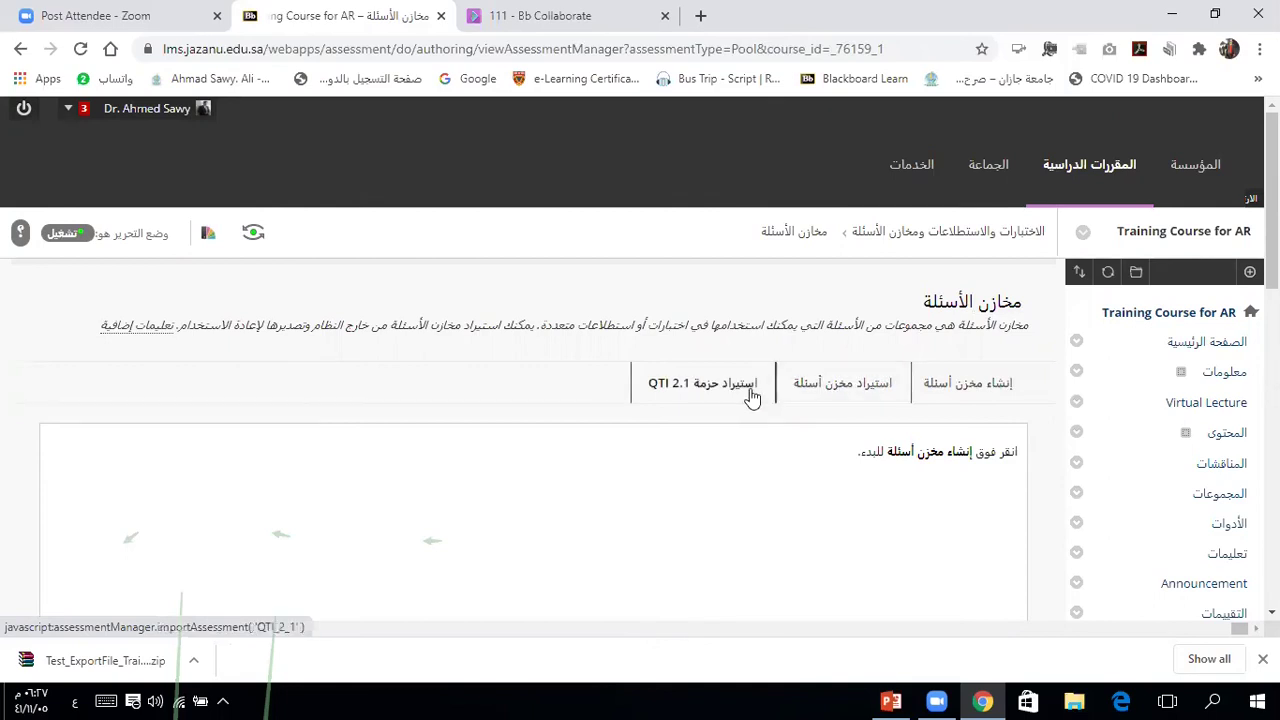
pyautogui.click(973, 390)
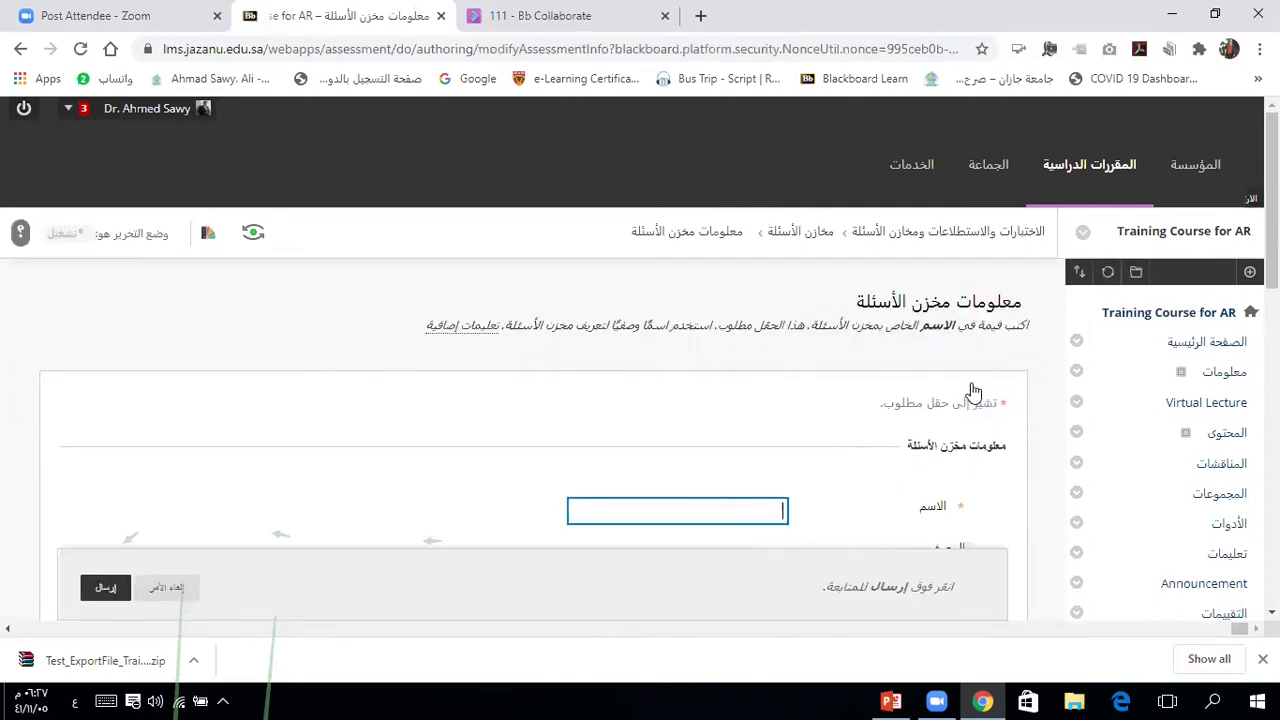
# Step: Enter 'بنك السئلة الورشة 1للتقويم الالكتروني' as the new pool's name
pyautogui.press('Down')
pyautogui.press('Down')
pyautogui.press('Down')
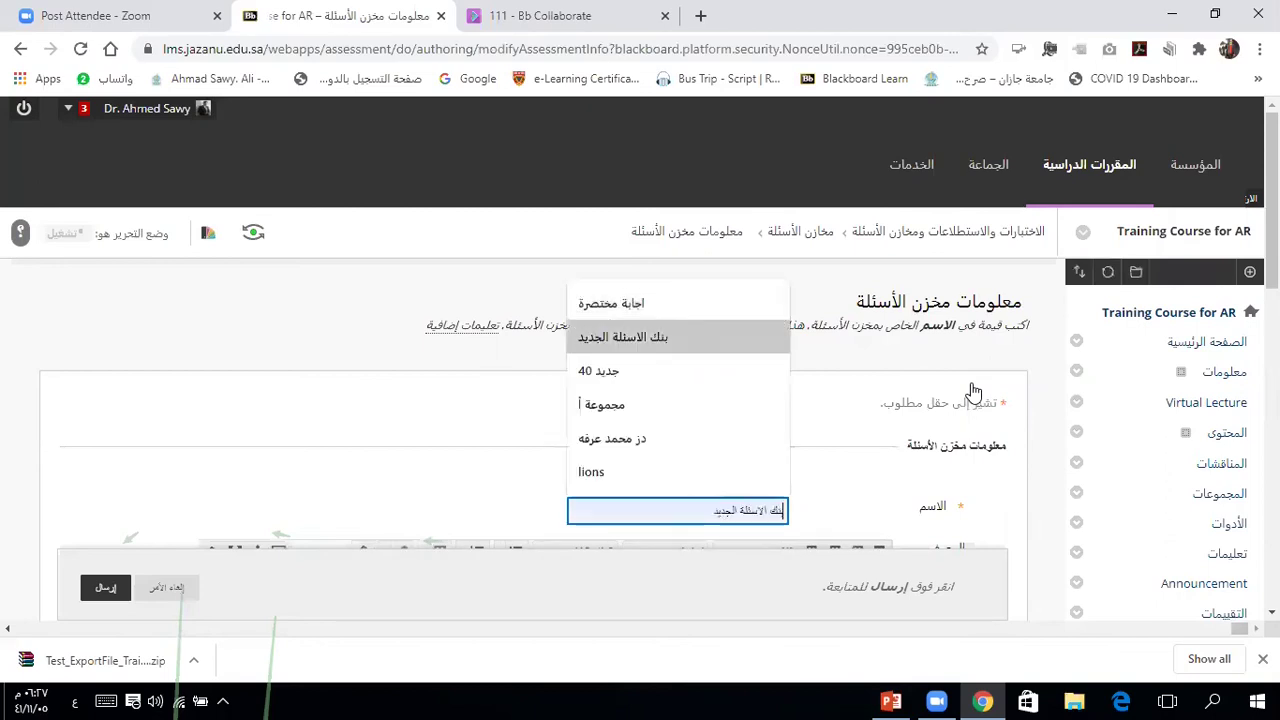
pyautogui.click(1010, 479)
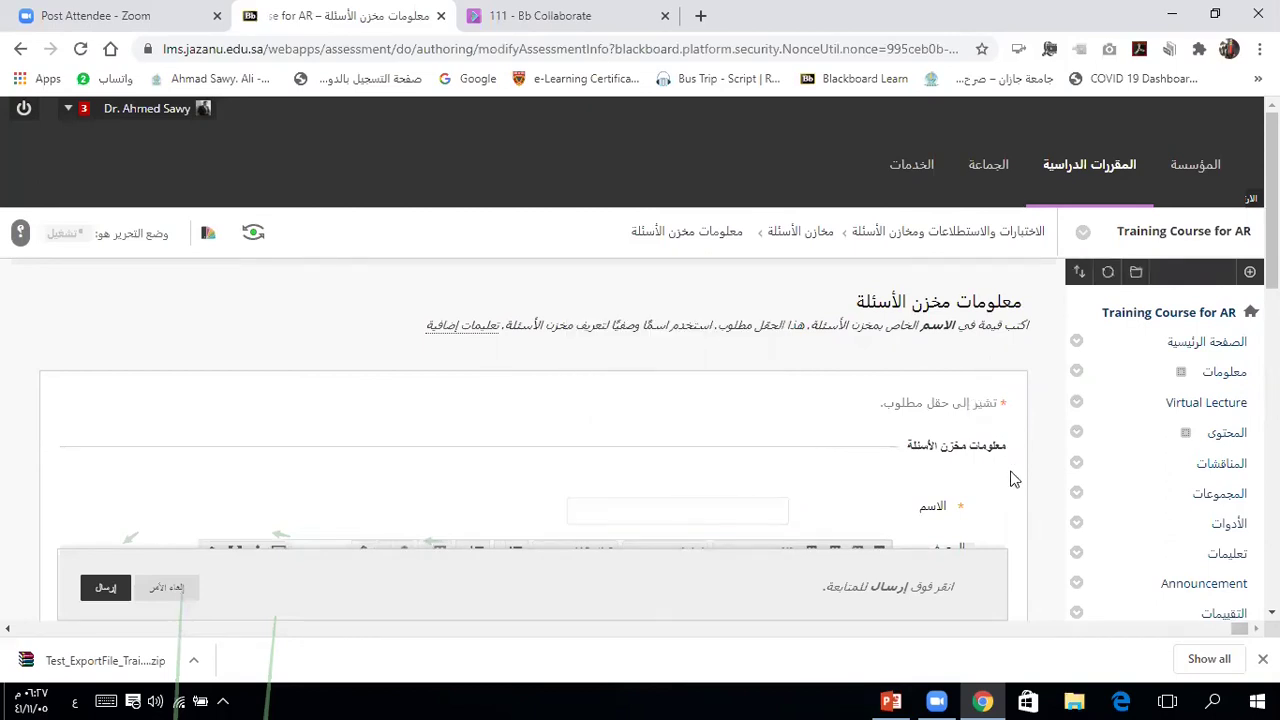
pyautogui.scroll(-3, 1010, 479)
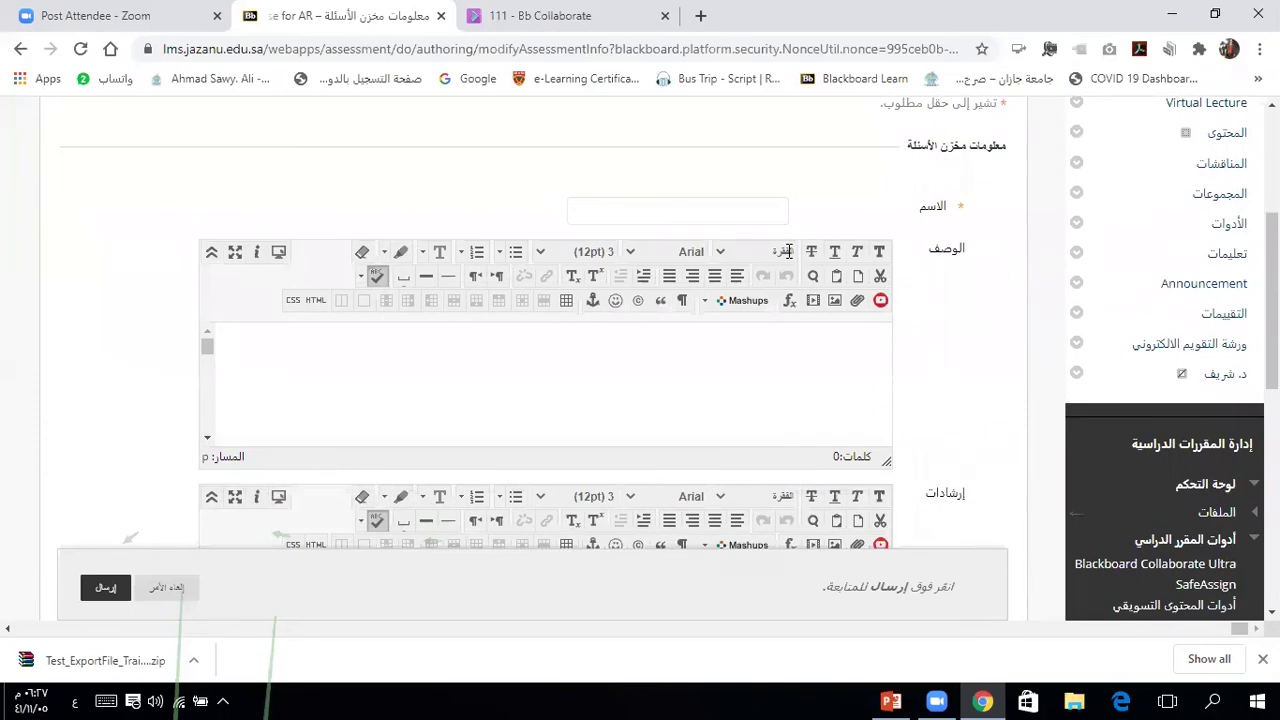
pyautogui.click(757, 210)
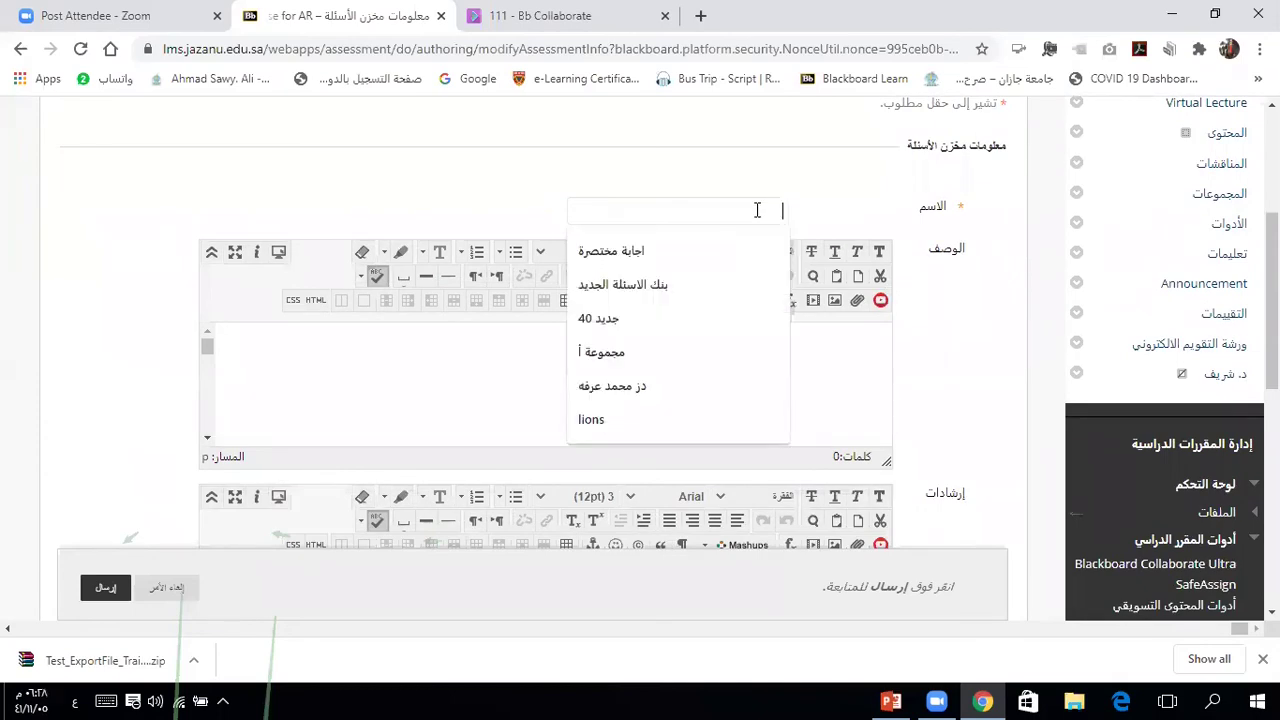
pyautogui.write('بنك')
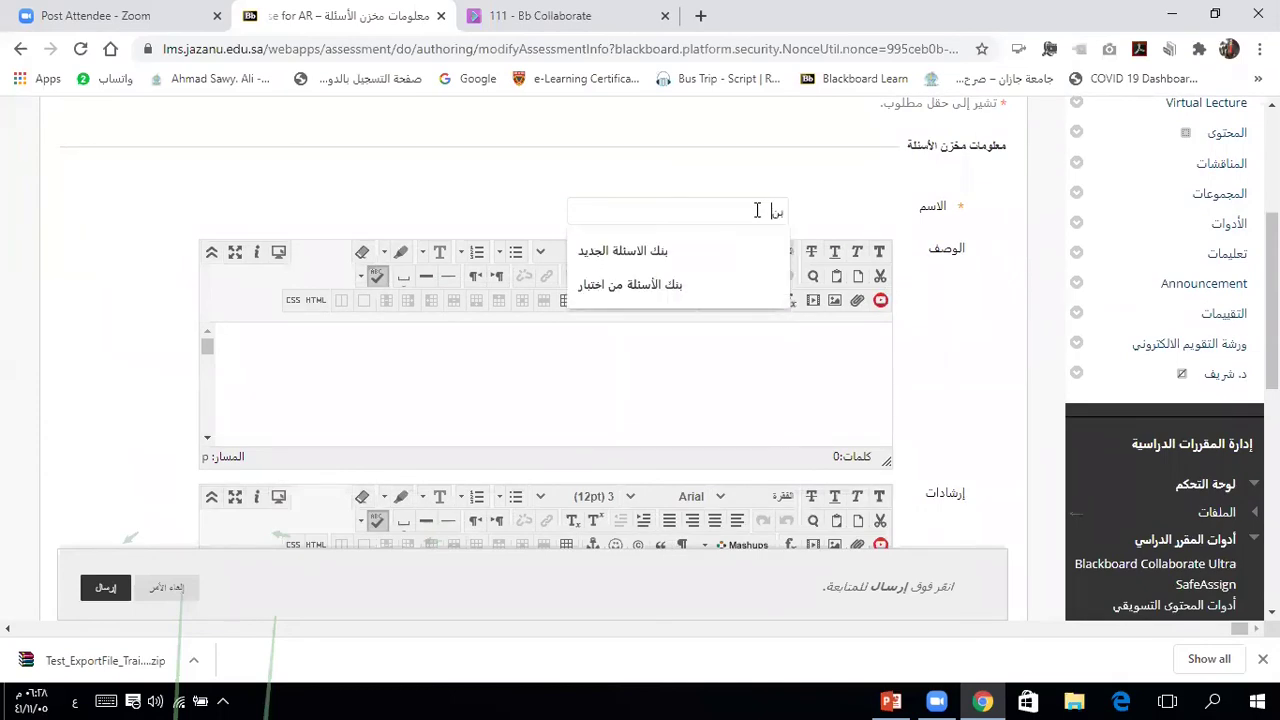
pyautogui.write(' ال')
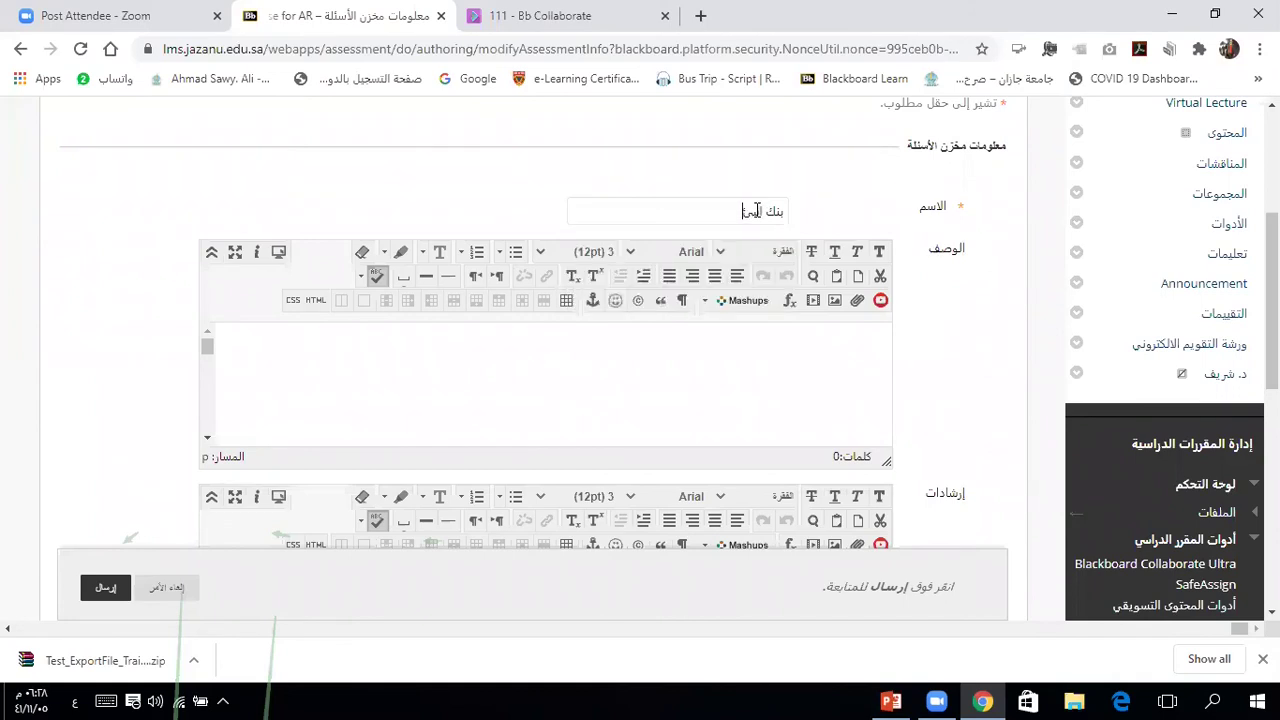
pyautogui.write('سئلة الورشة 1للتقويم الالكتروني')
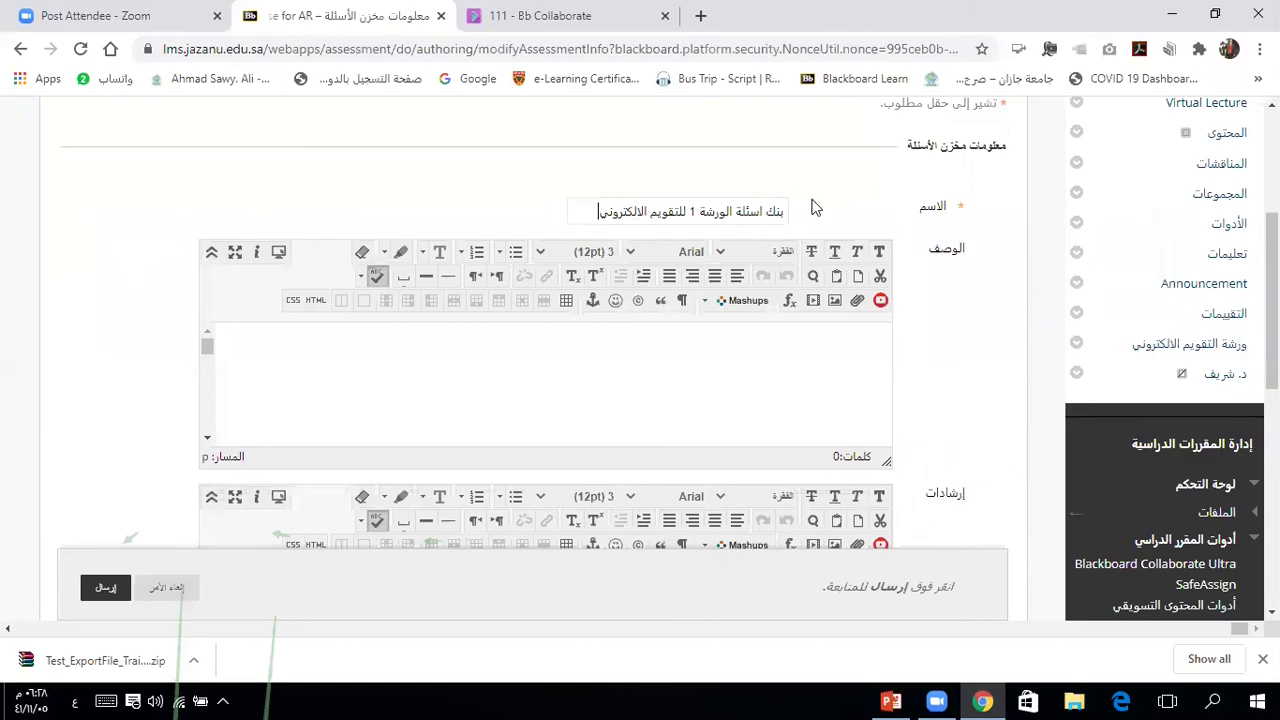
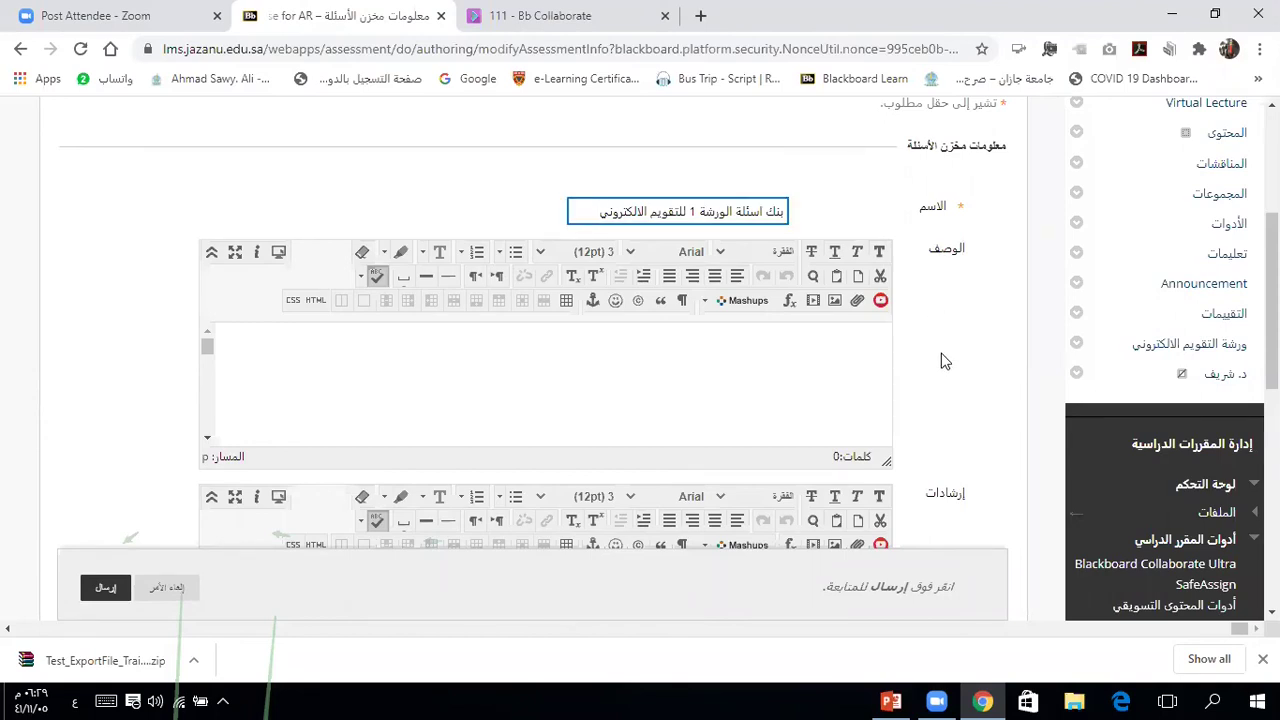
# Step: Leave the description blank and submit the pool 'بنك اسئلة الورشة 1 للتقويم الالكتروني'
pyautogui.click(790, 217)
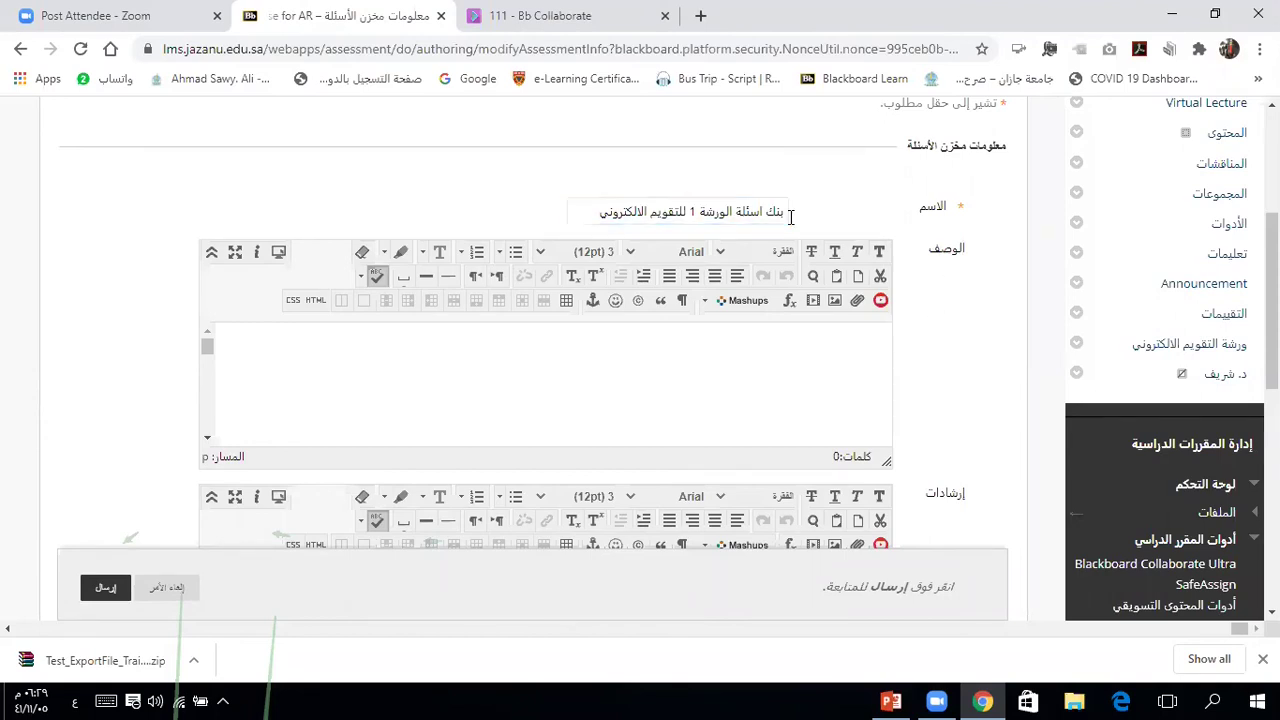
pyautogui.click(843, 371)
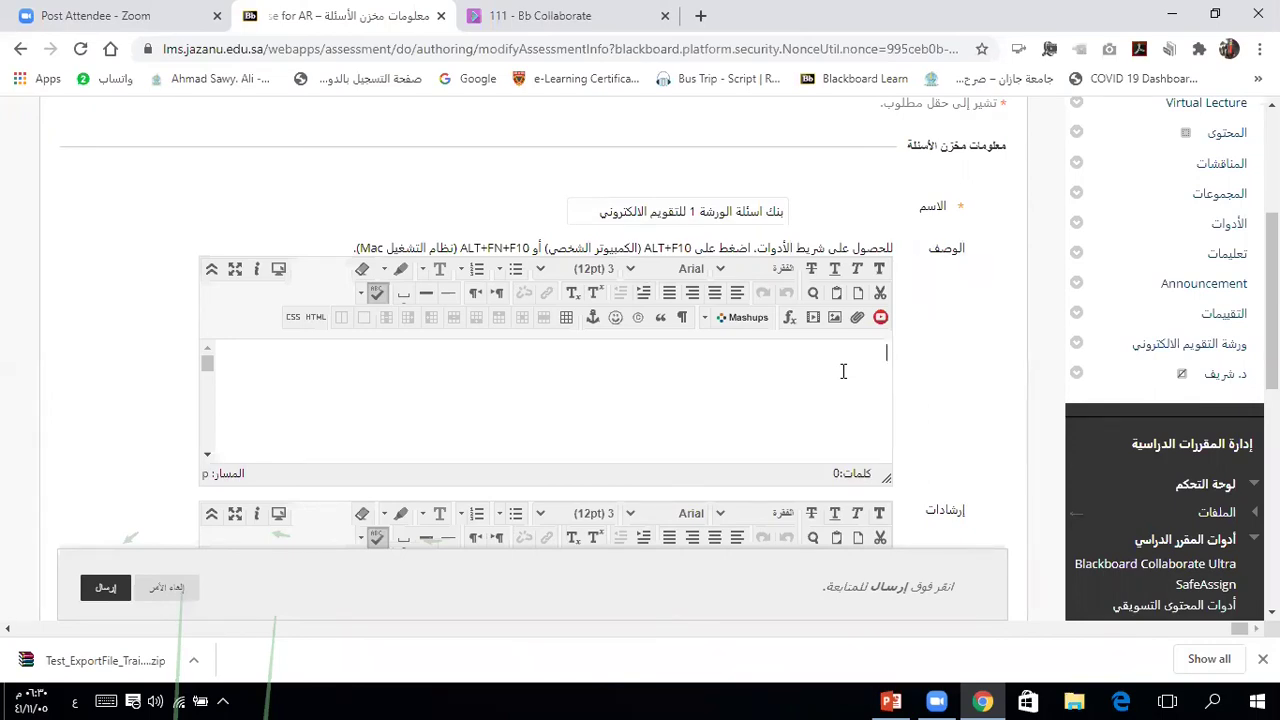
pyautogui.click(843, 371)
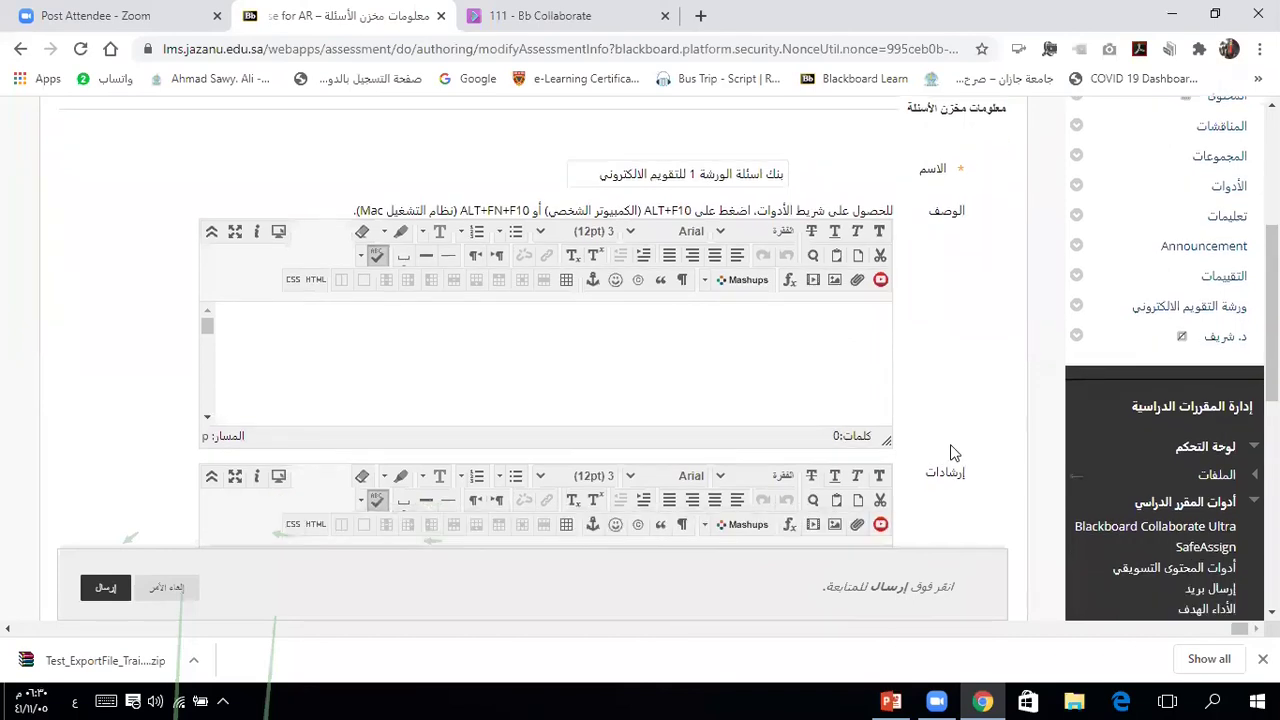
pyautogui.scroll(-3, 951, 453)
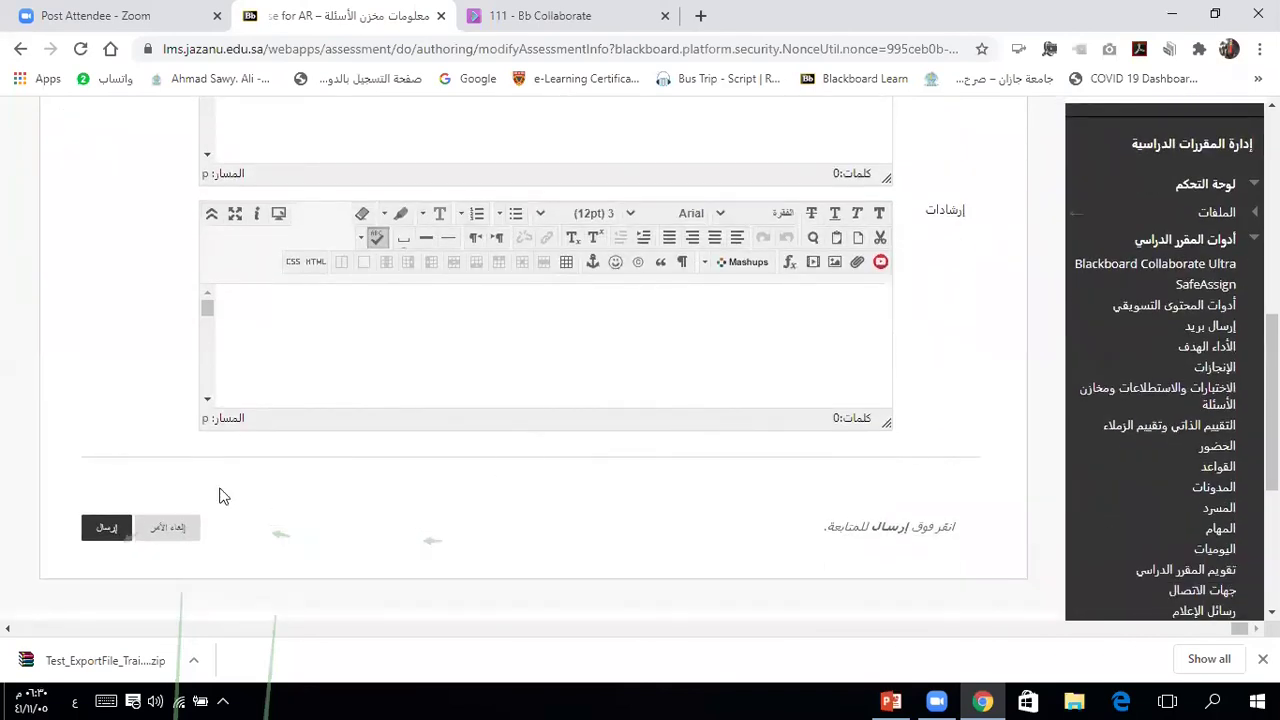
pyautogui.click(104, 529)
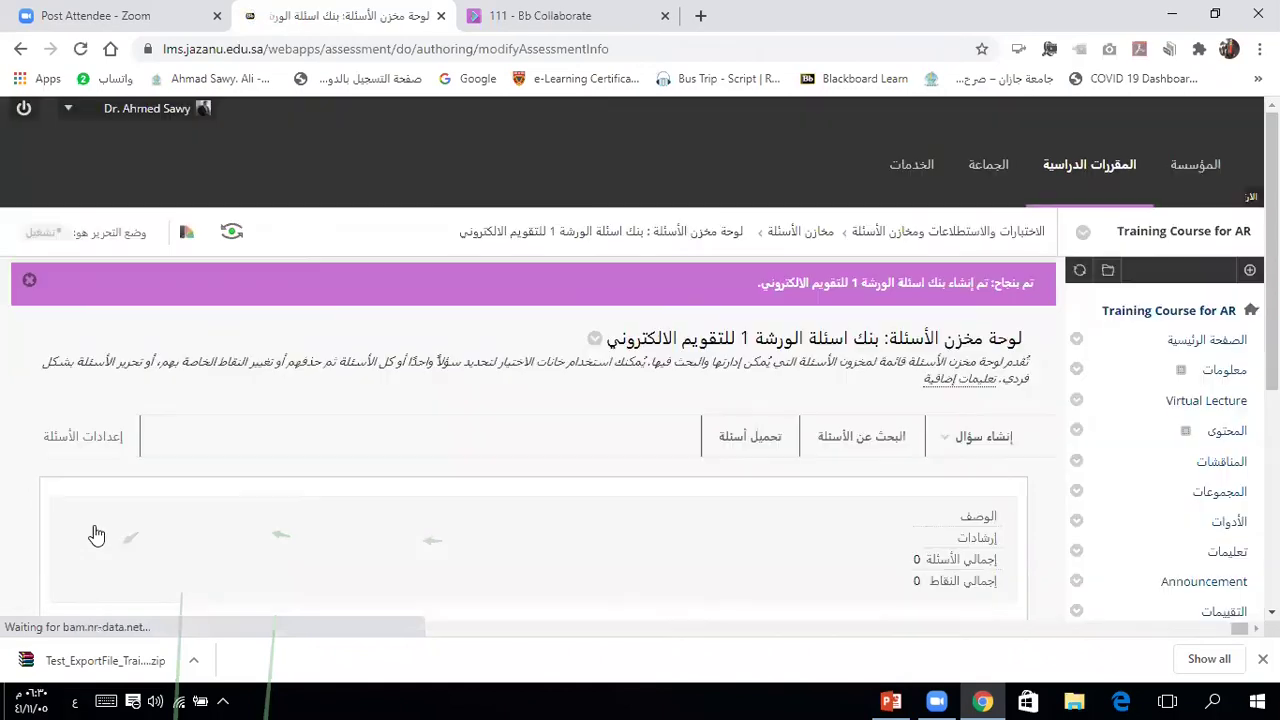
pyautogui.click(977, 455)
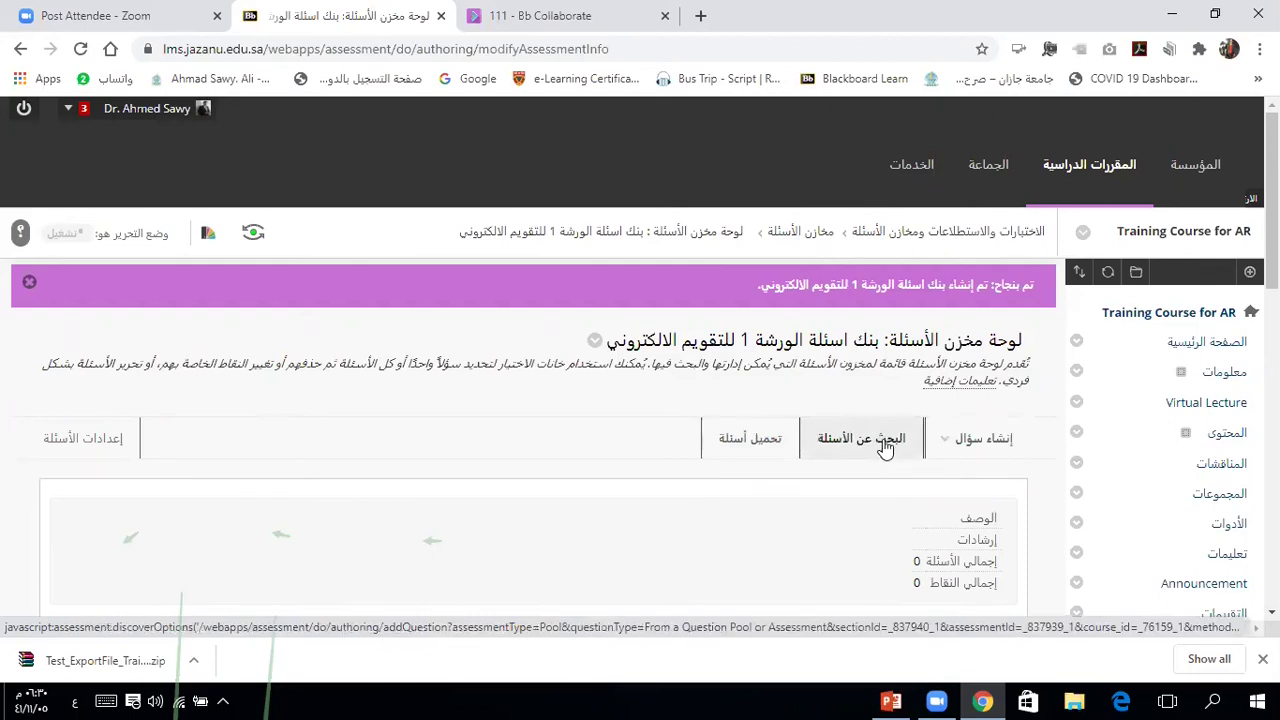
pyautogui.click(1000, 437)
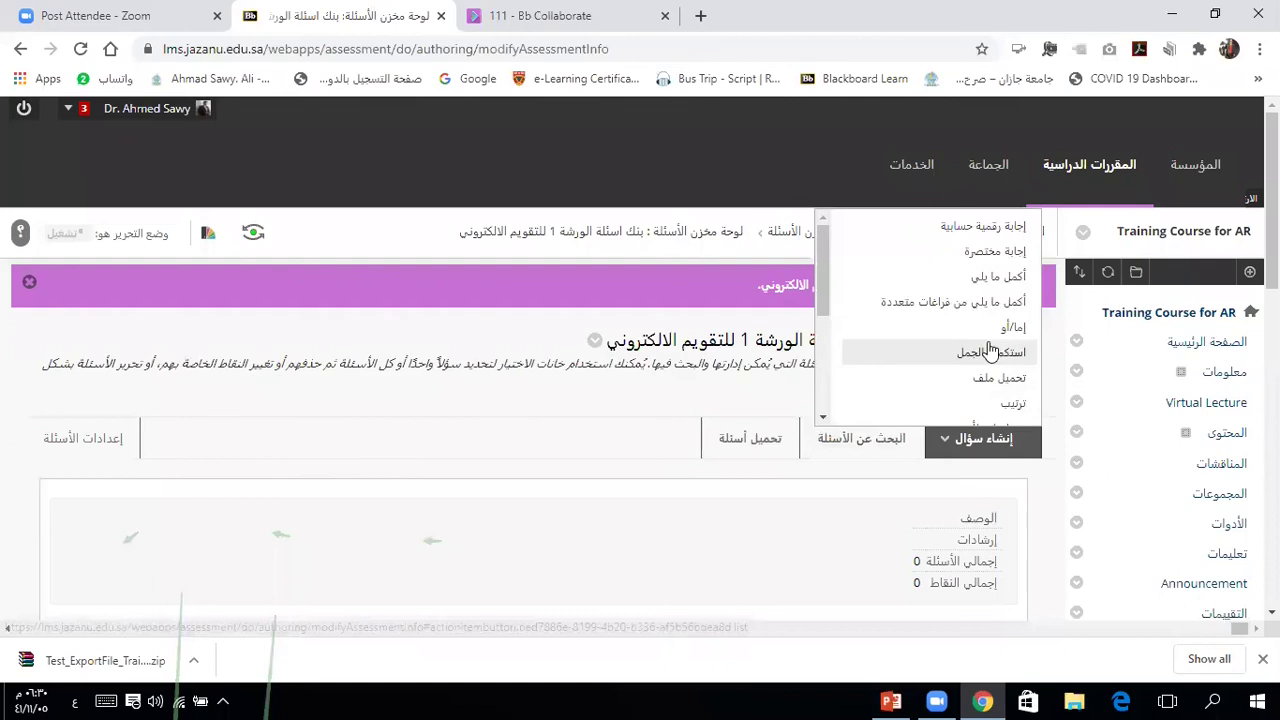
pyautogui.moveTo(821, 253)
pyautogui.mouseDown()
pyautogui.moveTo(821, 324)
pyautogui.moveTo(827, 262)
pyautogui.mouseUp()
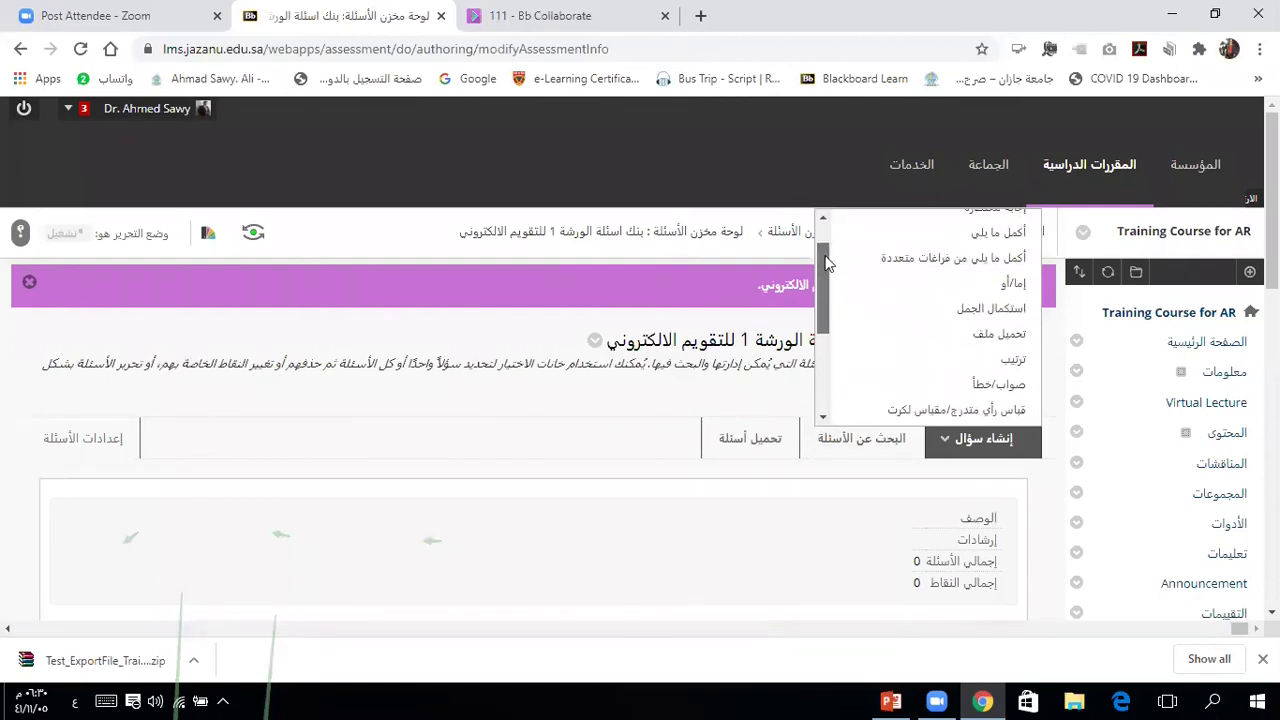
pyautogui.click(819, 356)
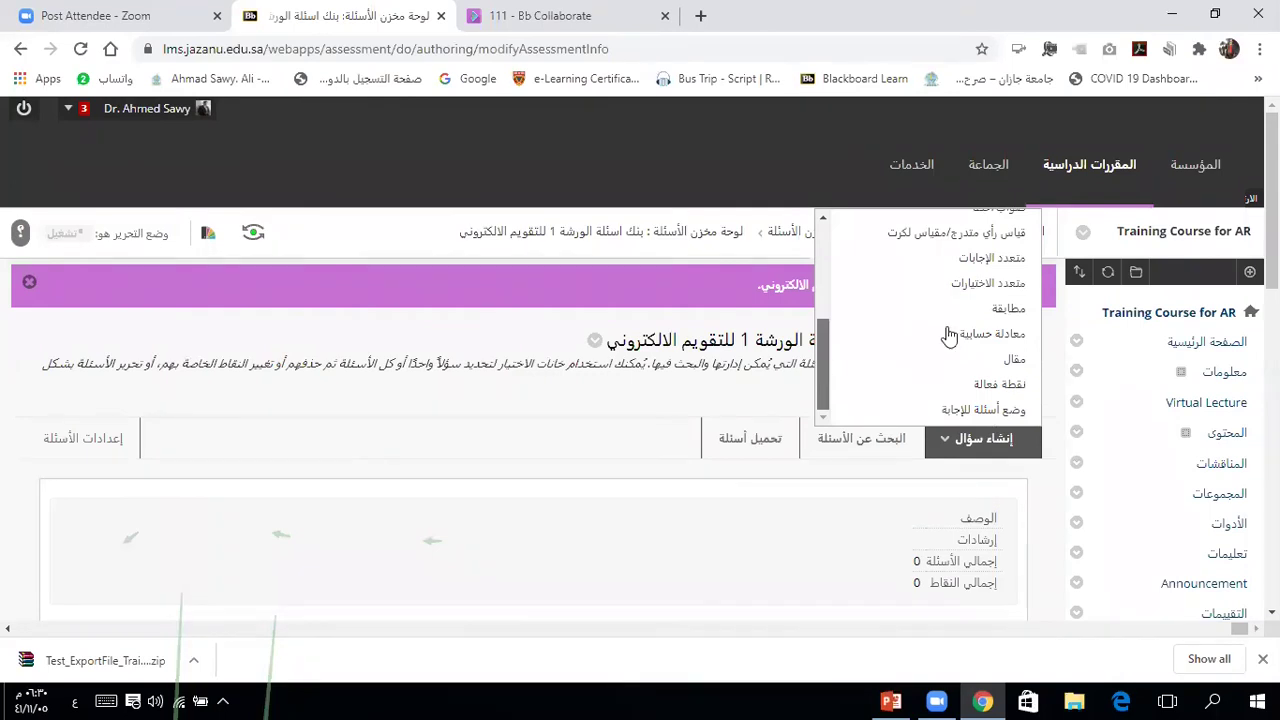
pyautogui.scroll(3, 949, 338)
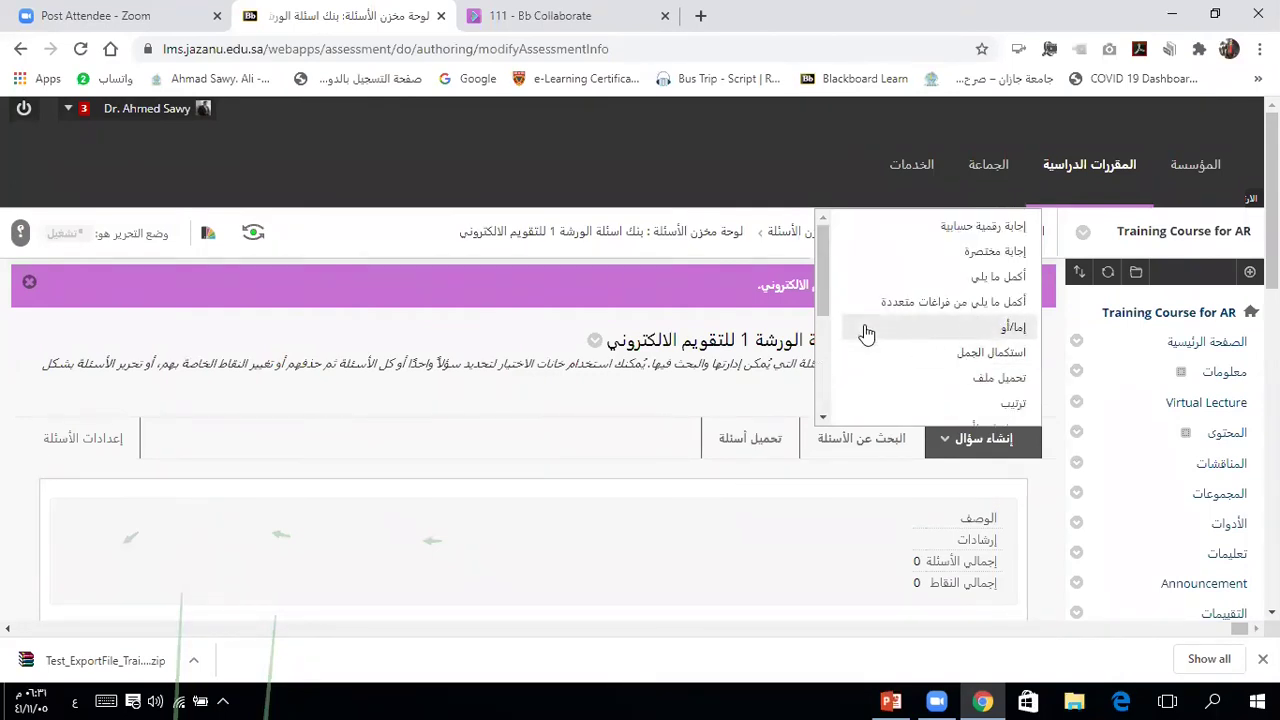
# Step: Search for questions across all of the course's existing tests
pyautogui.click(858, 444)
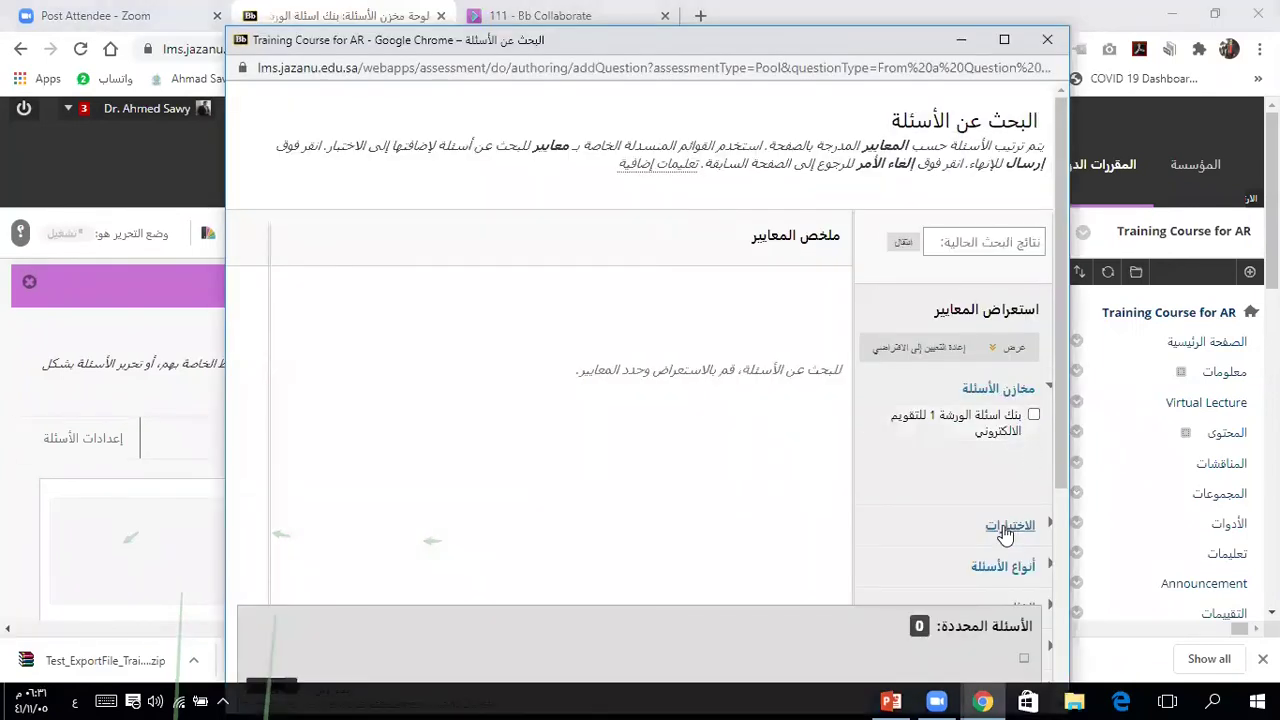
pyautogui.click(1005, 530)
pyautogui.click(834, 551)
pyautogui.moveTo(1061, 420); pyautogui.dragTo(1068, 506)
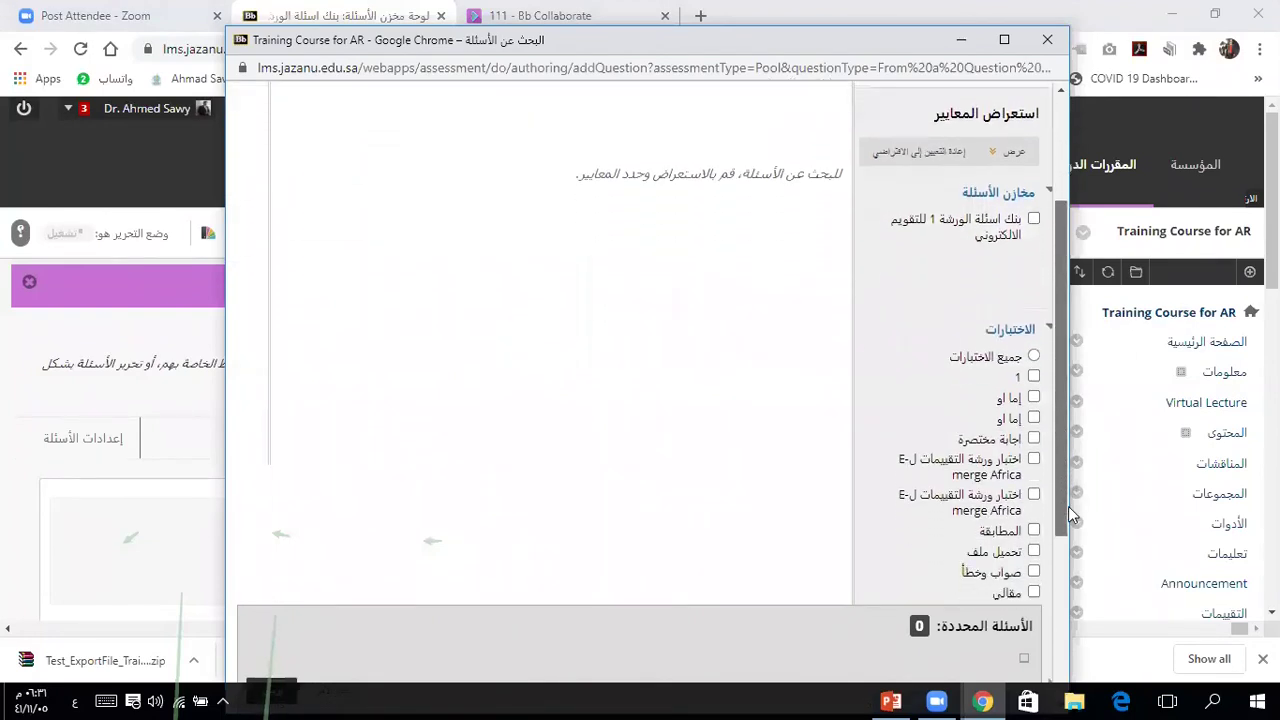
pyautogui.click(1034, 357)
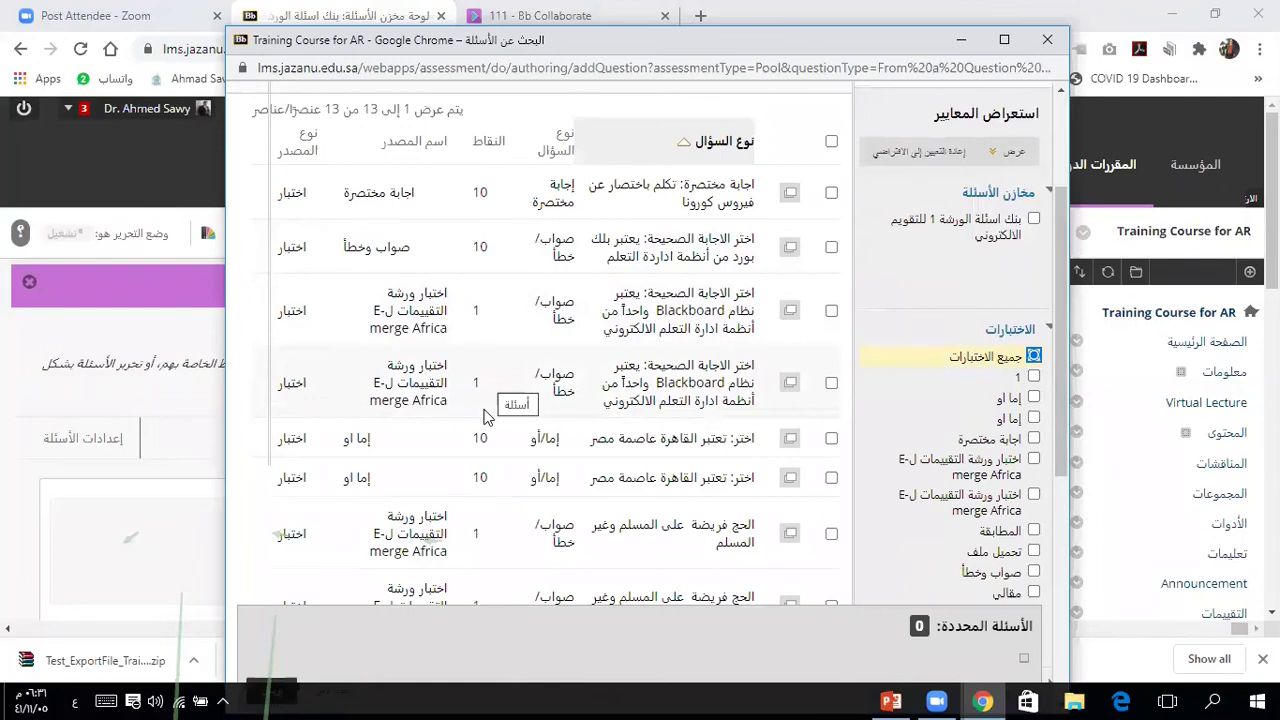
pyautogui.scroll(-1, 483, 415)
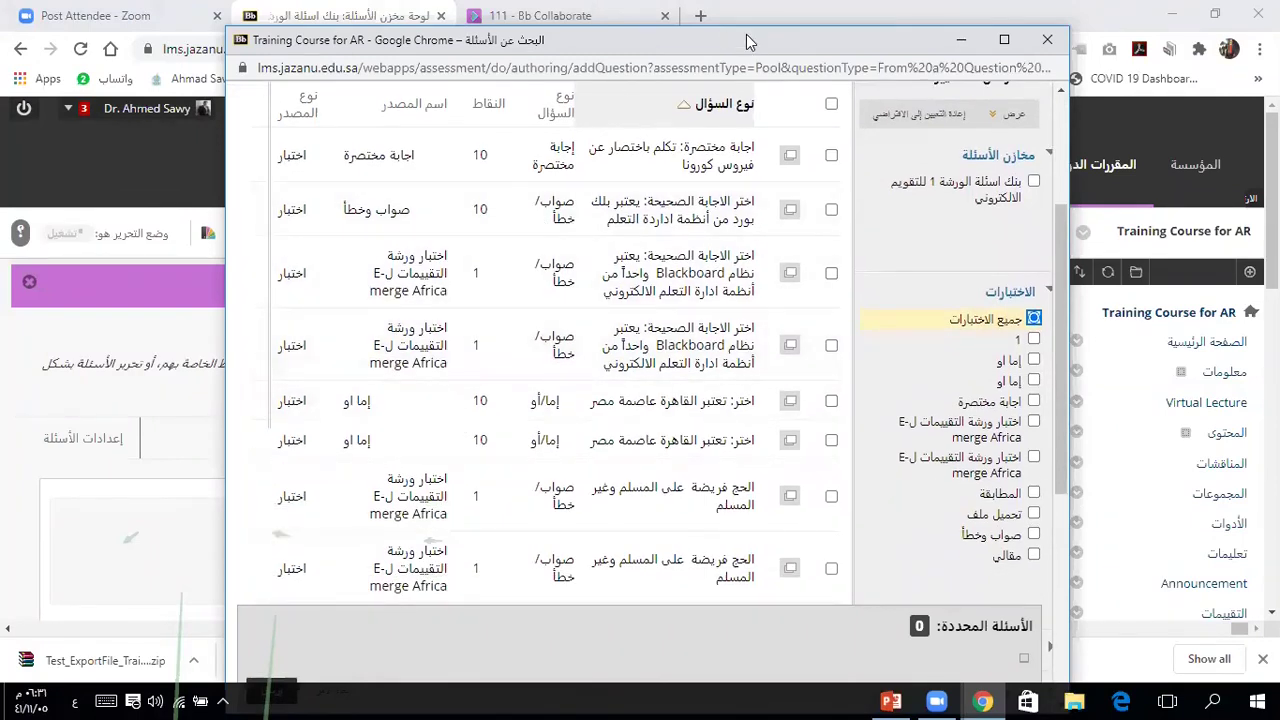
pyautogui.moveTo(748, 40); pyautogui.dragTo(764, 15)
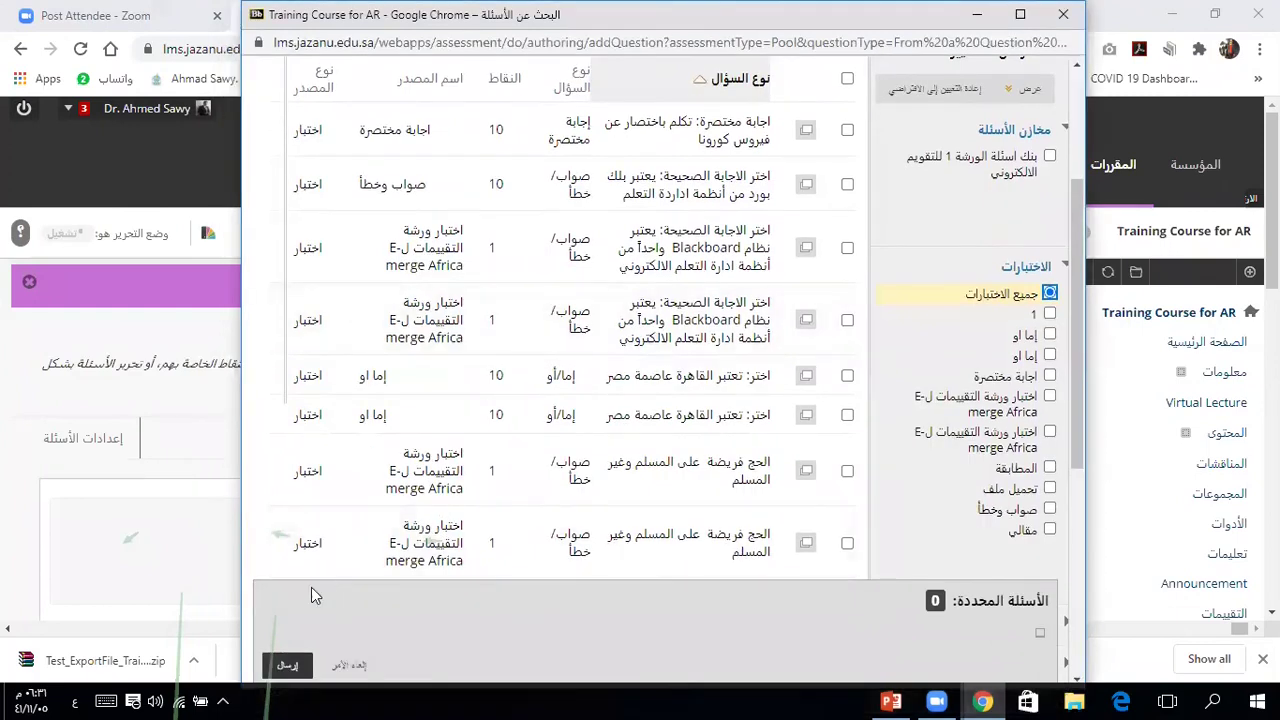
# Step: Select all 13 found questions and add them to the pool, totalling 76 points
pyautogui.click(288, 668)
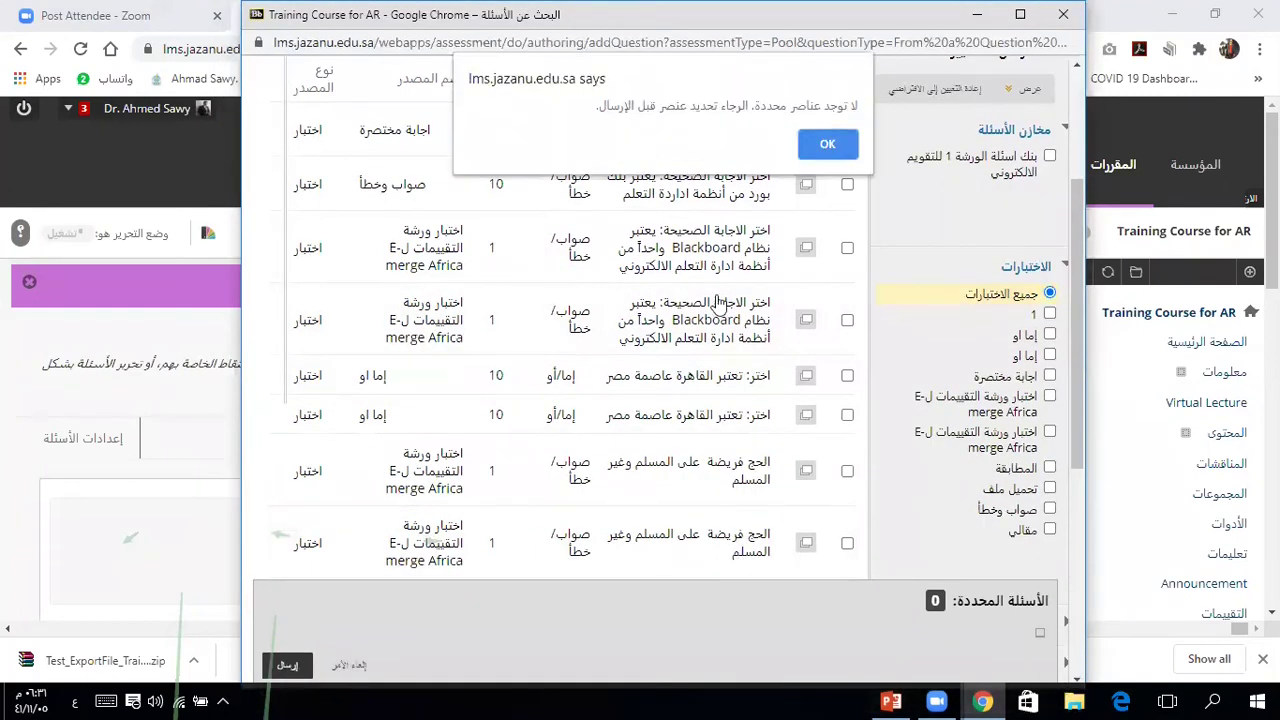
pyautogui.click(828, 145)
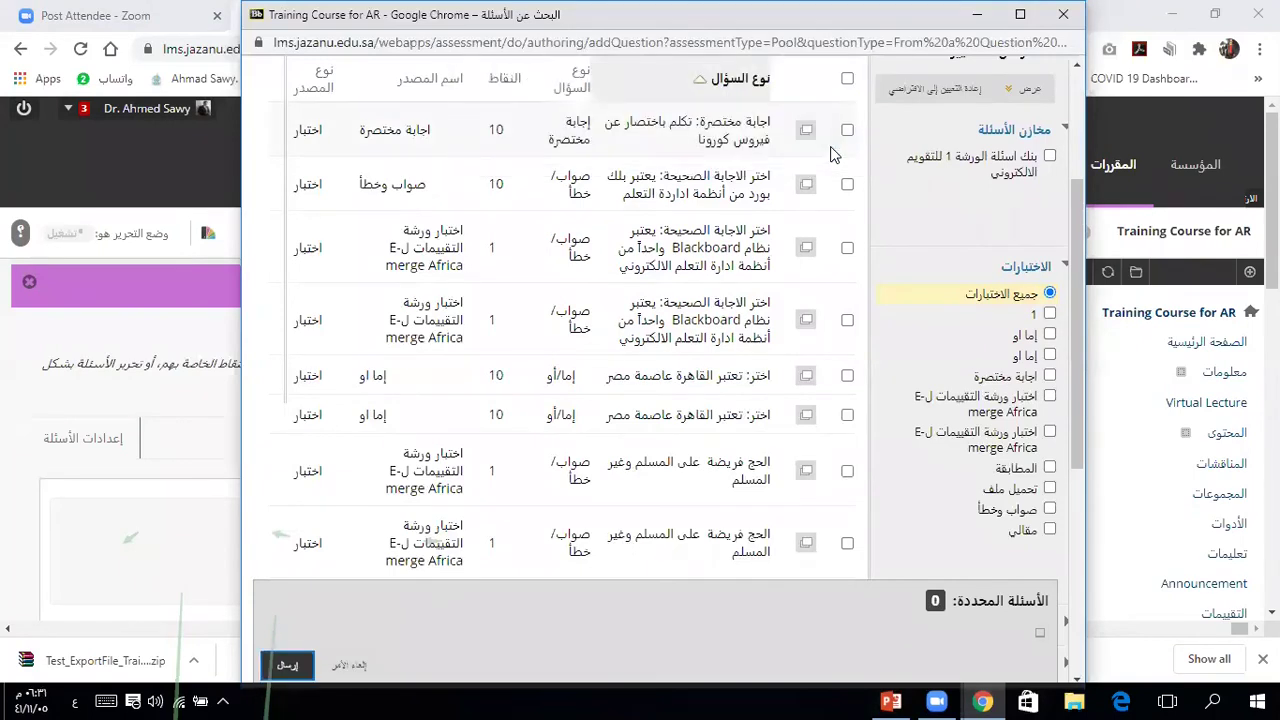
pyautogui.click(847, 78)
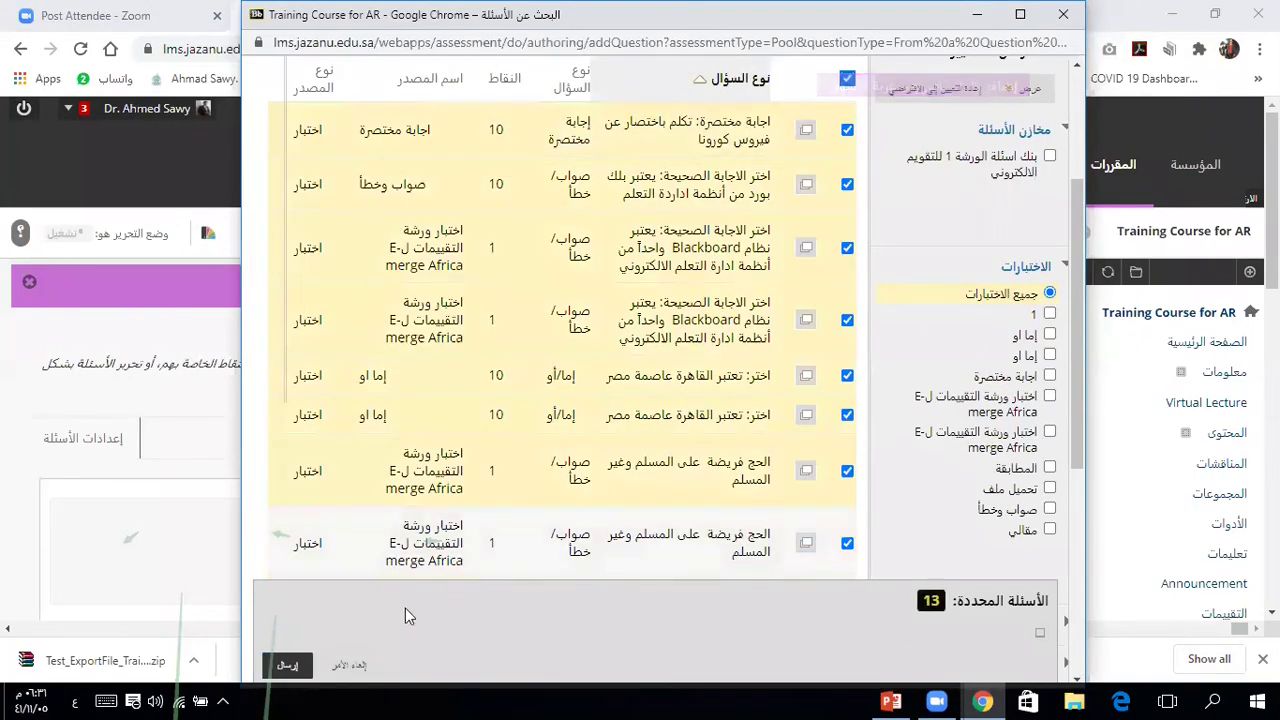
pyautogui.click(287, 665)
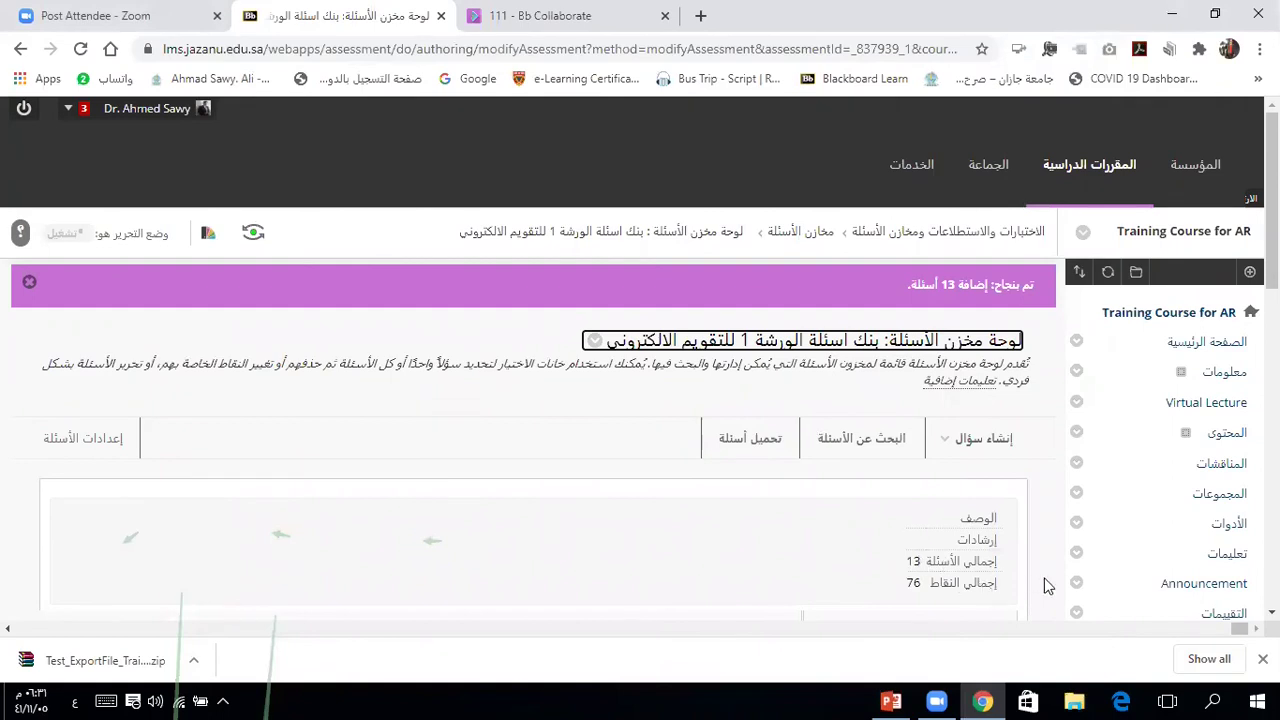
# Step: Review the pool's 13 questions and confirm with OK (موافق) to return to Question Pools
pyautogui.scroll(-4, 1045, 585)
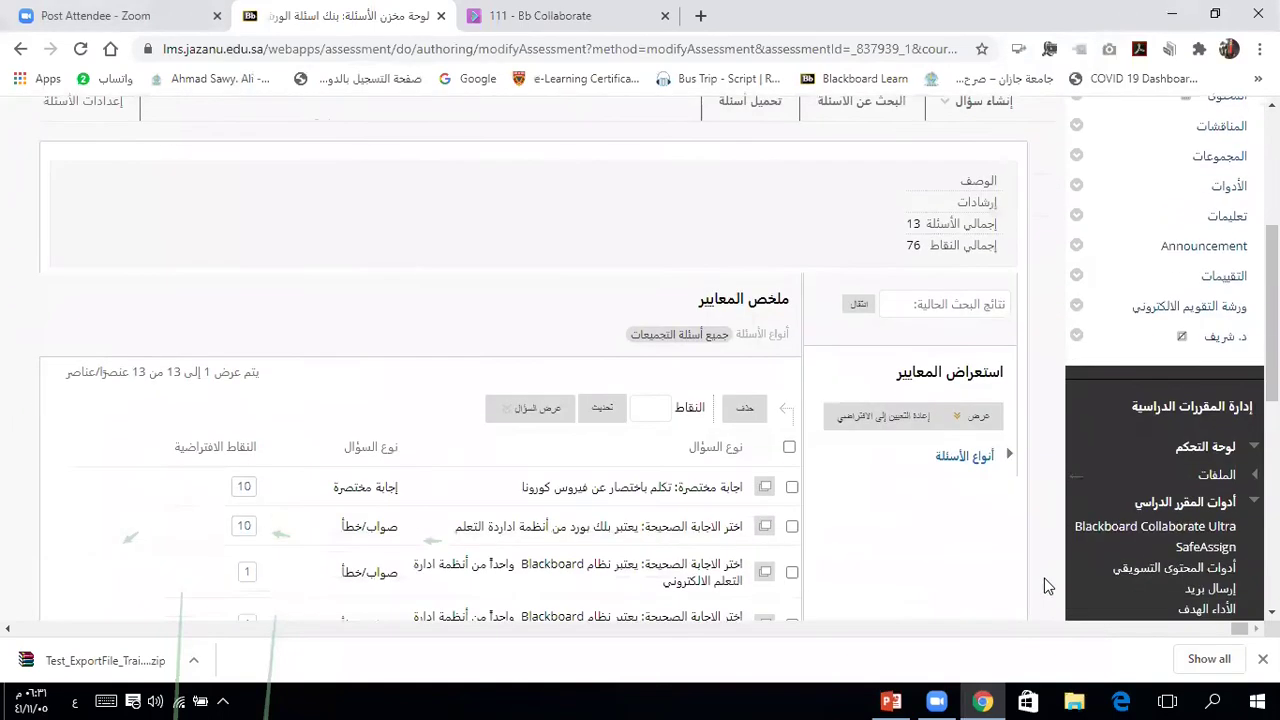
pyautogui.scroll(-1, 1045, 585)
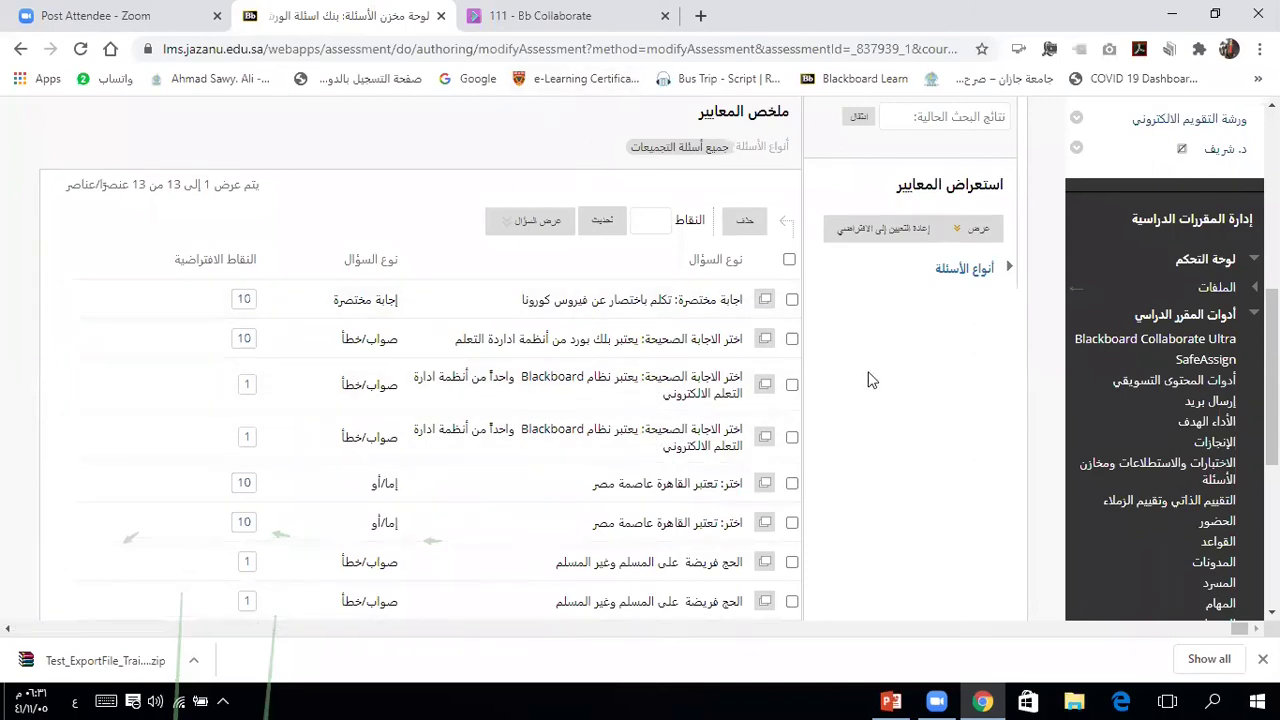
pyautogui.scroll(-1, 868, 378)
pyautogui.scroll(-4, 868, 378)
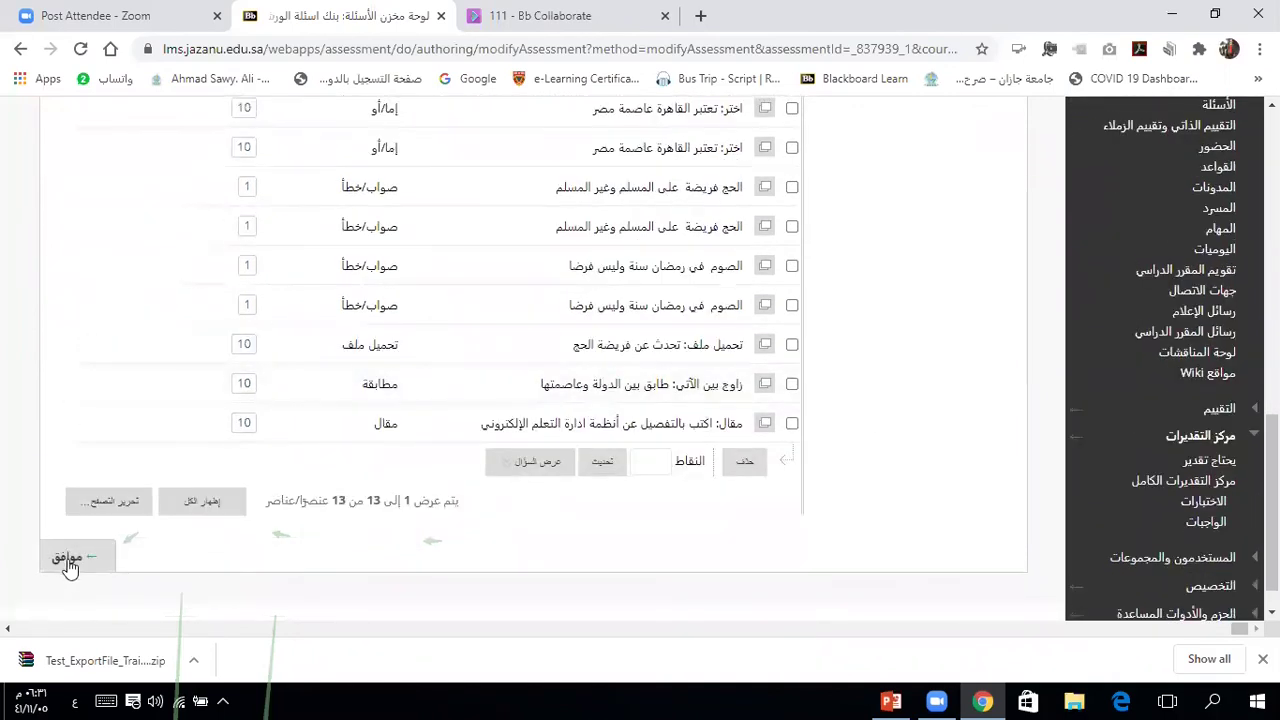
pyautogui.click(68, 558)
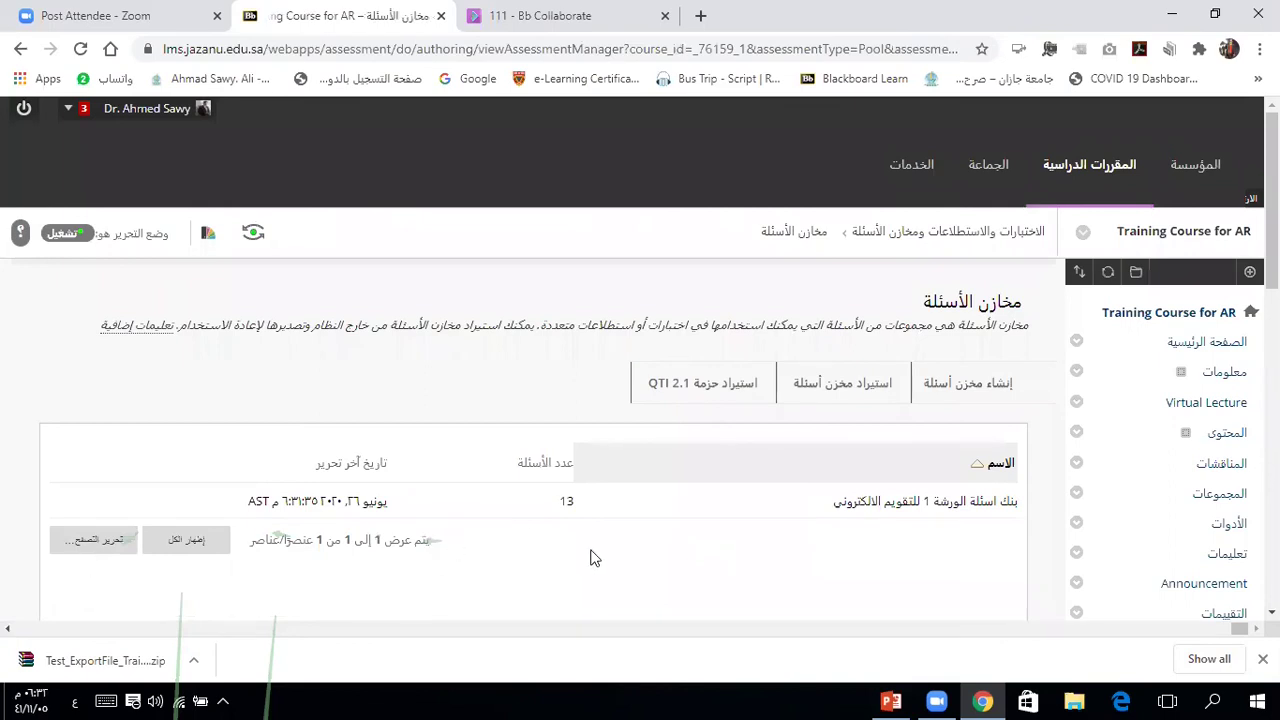
pyautogui.scroll(-3, 590, 558)
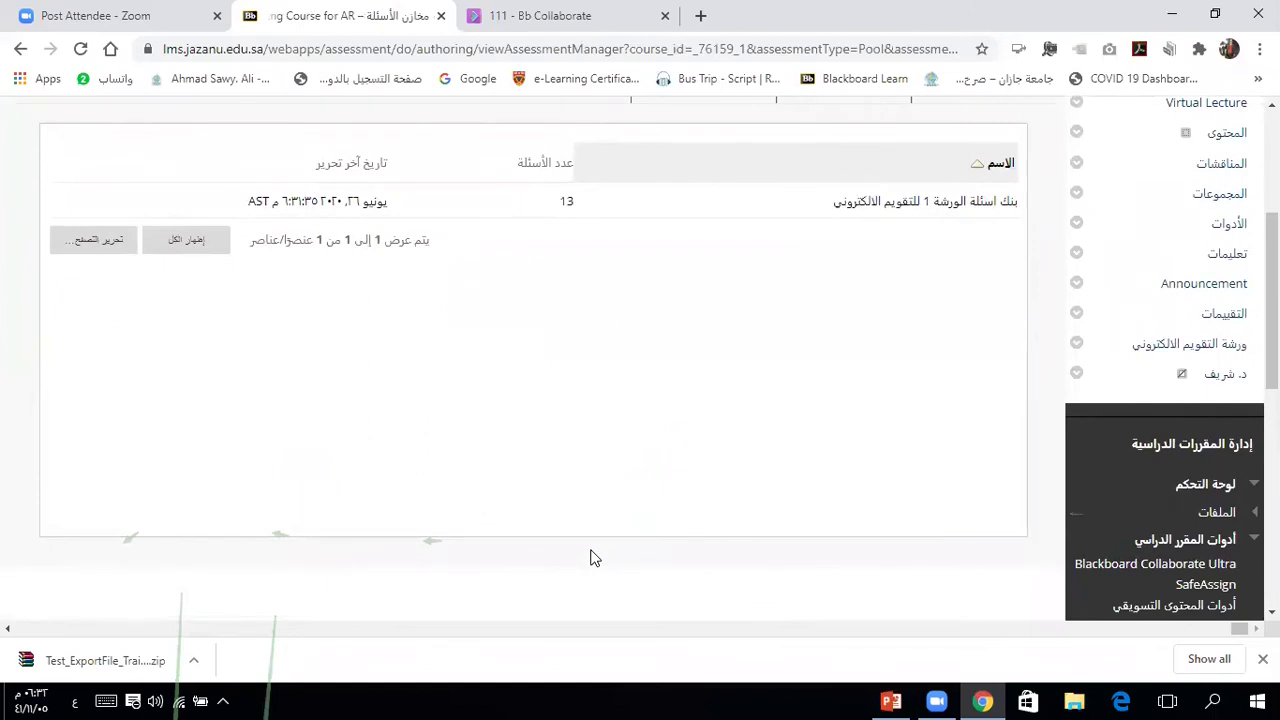
# Step: Create a second question pool named 'بنك اسئلة الورشة 2 التقويم الالكتروني' and submit it
pyautogui.scroll(-2, 590, 558)
pyautogui.scroll(4, 590, 558)
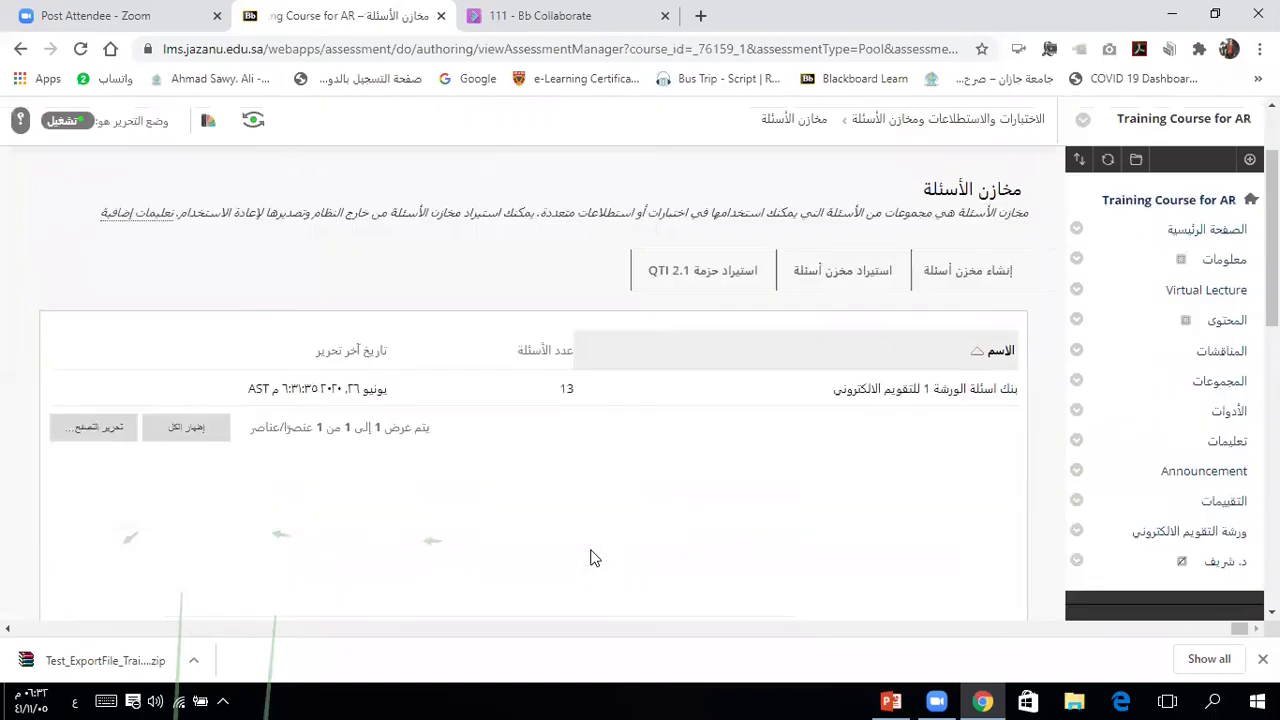
pyautogui.scroll(1, 590, 558)
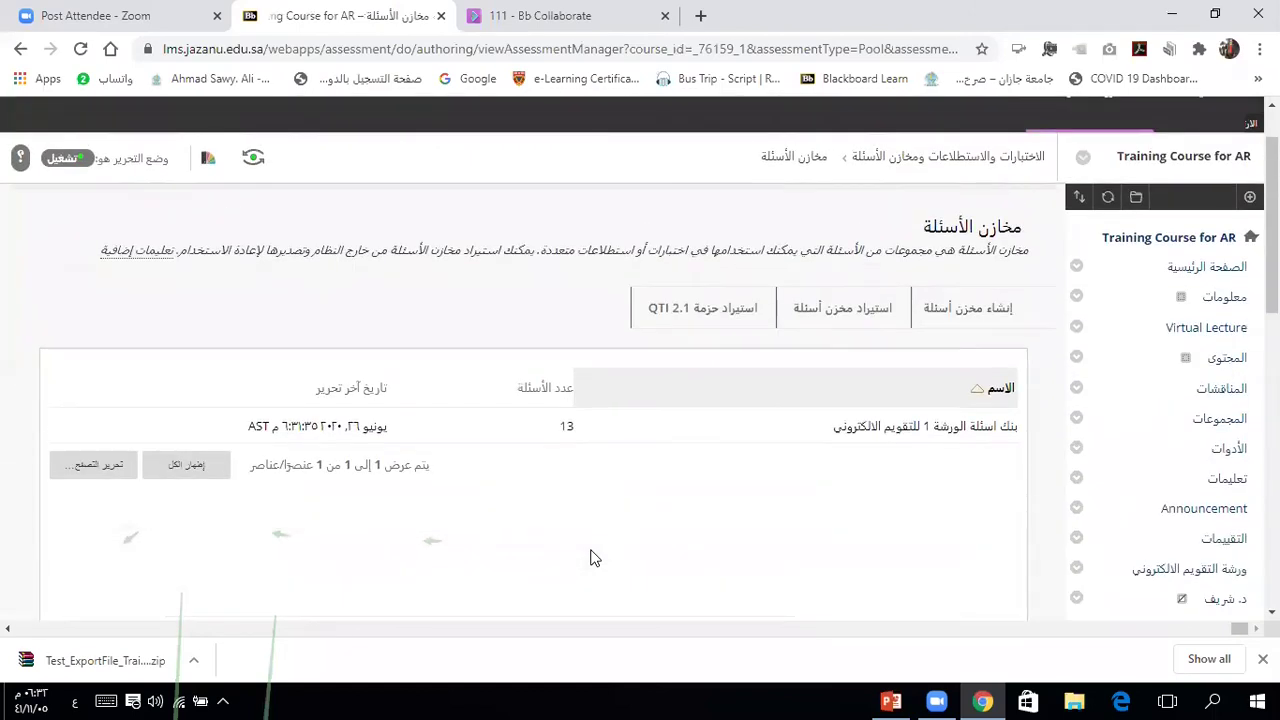
pyautogui.click(957, 311)
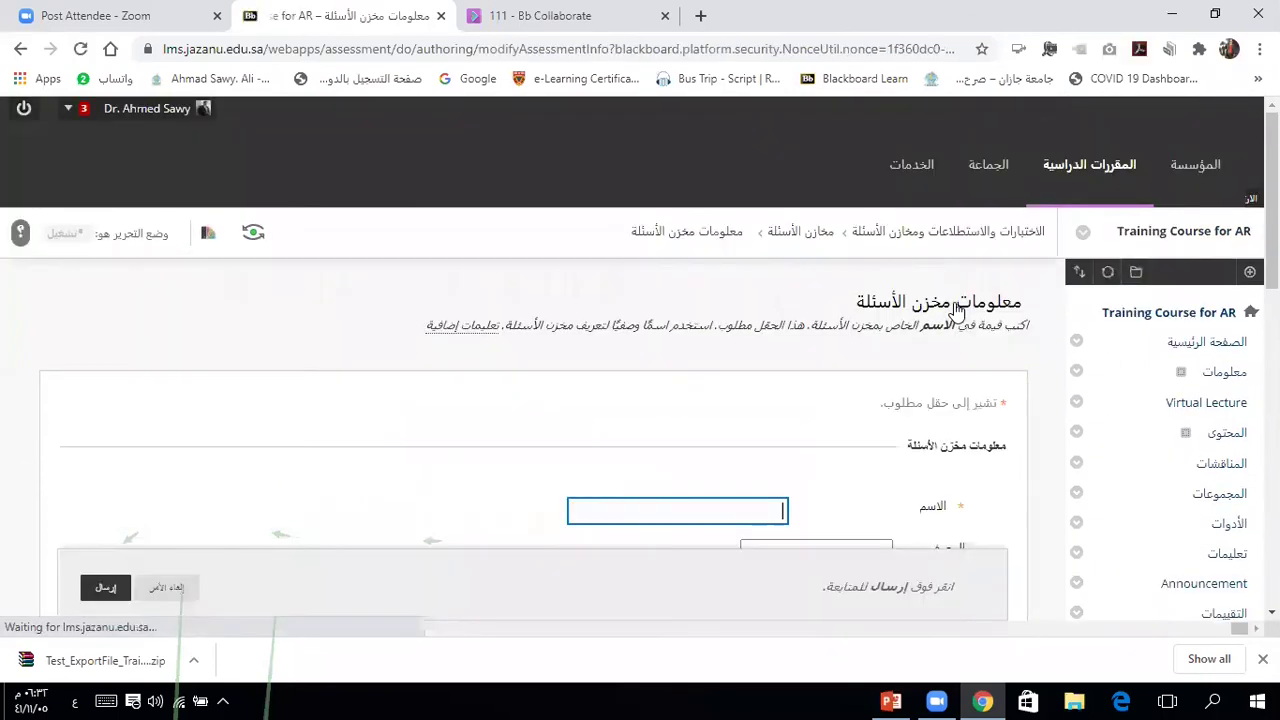
pyautogui.write('ب')
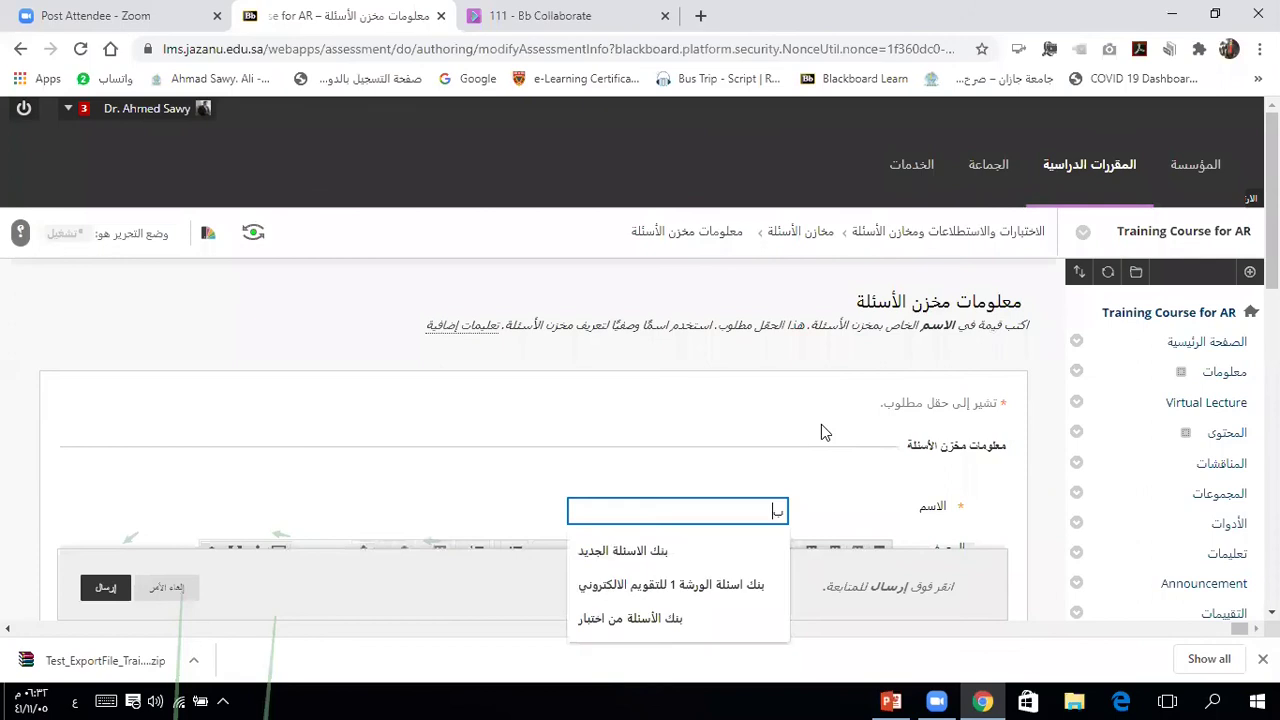
pyautogui.write('نك اسئلة الورشة 2')
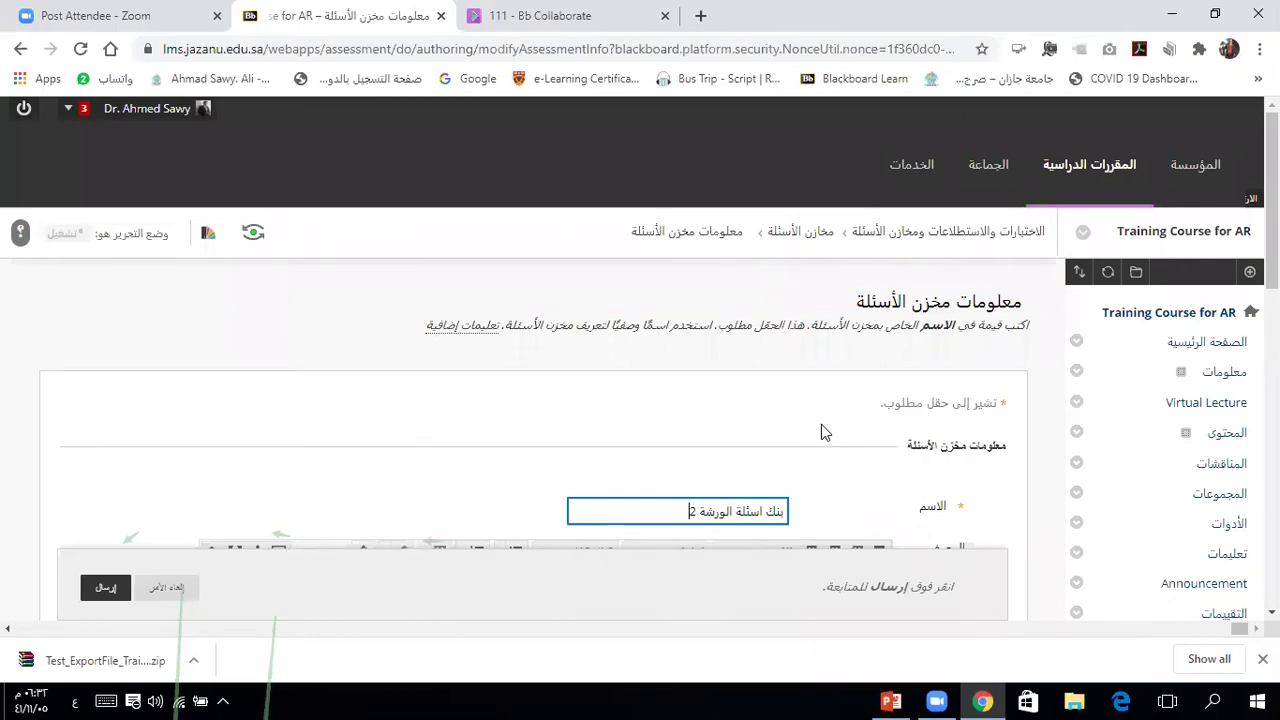
pyautogui.write(' التقويم الالكتروني')
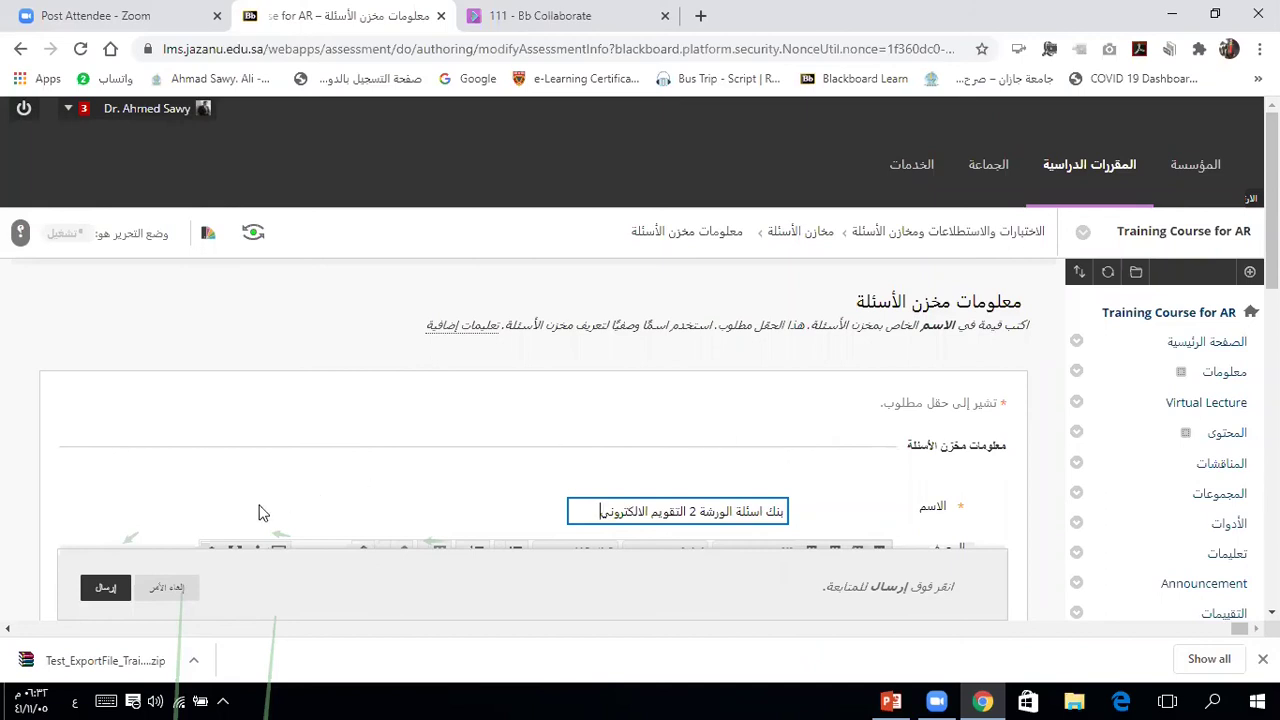
pyautogui.click(105, 588)
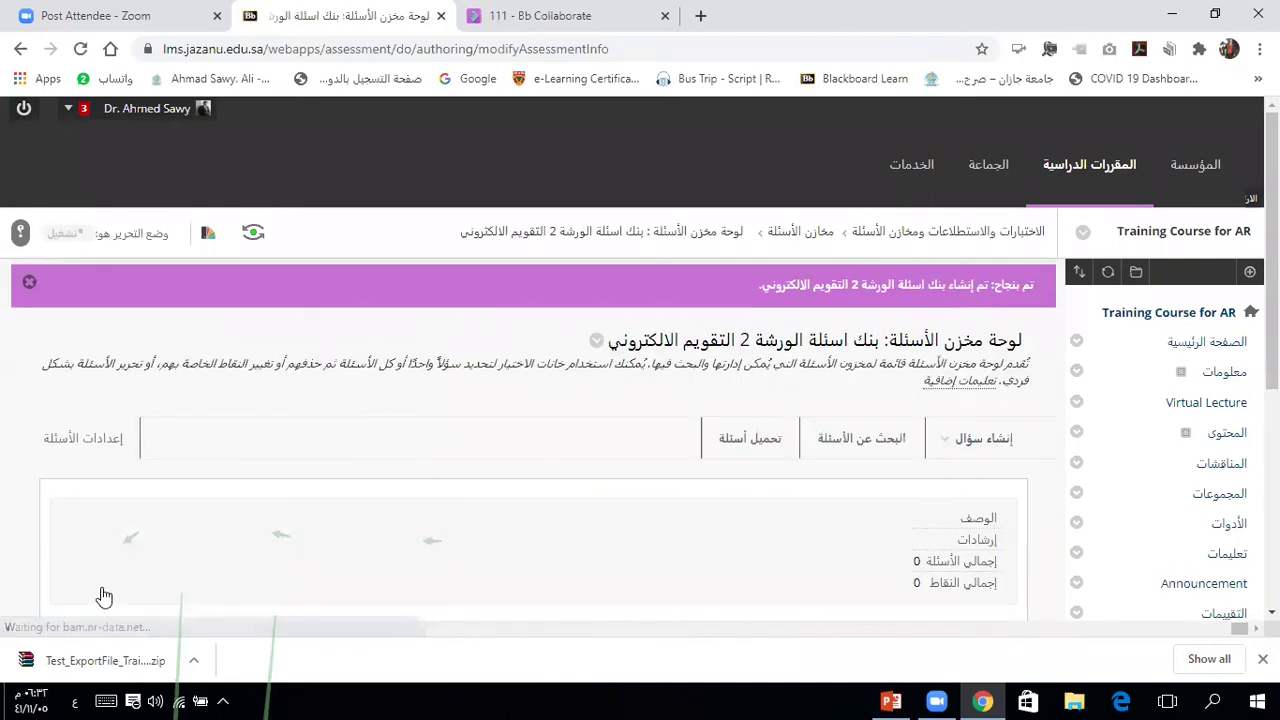
# Step: Choose Matching from the Create Question list for the second pool
pyautogui.click(968, 440)
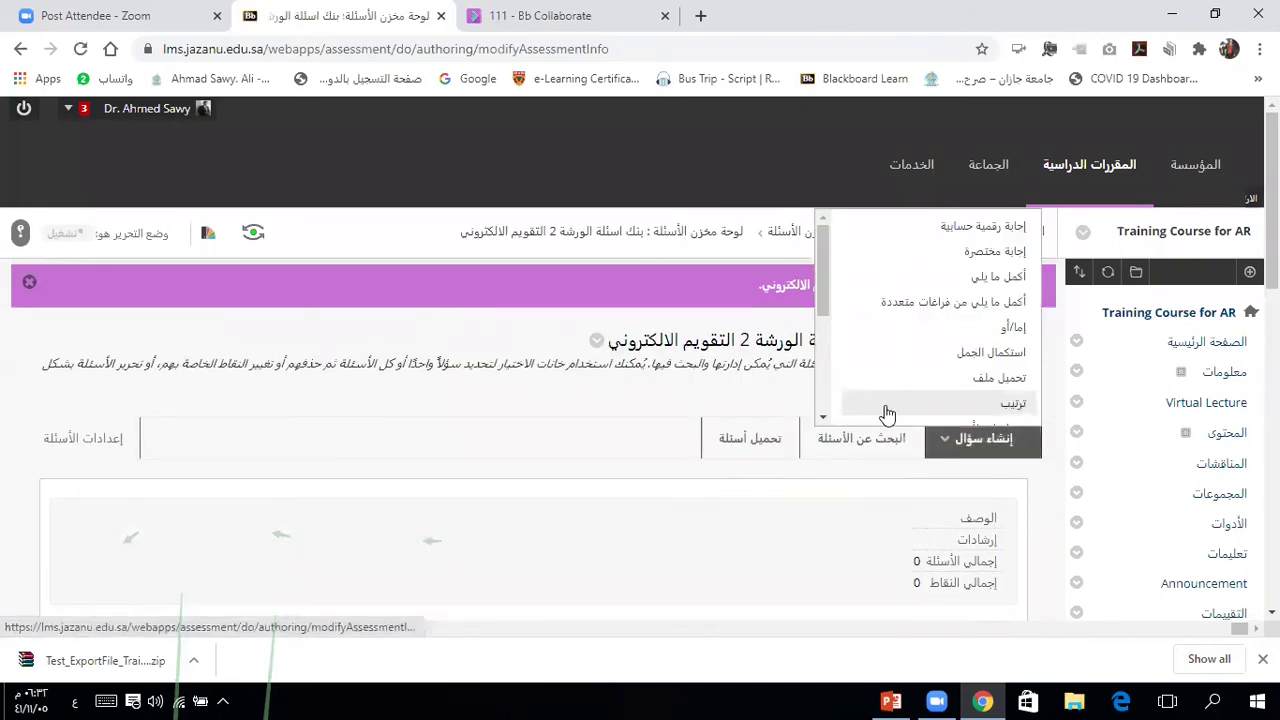
pyautogui.click(822, 418)
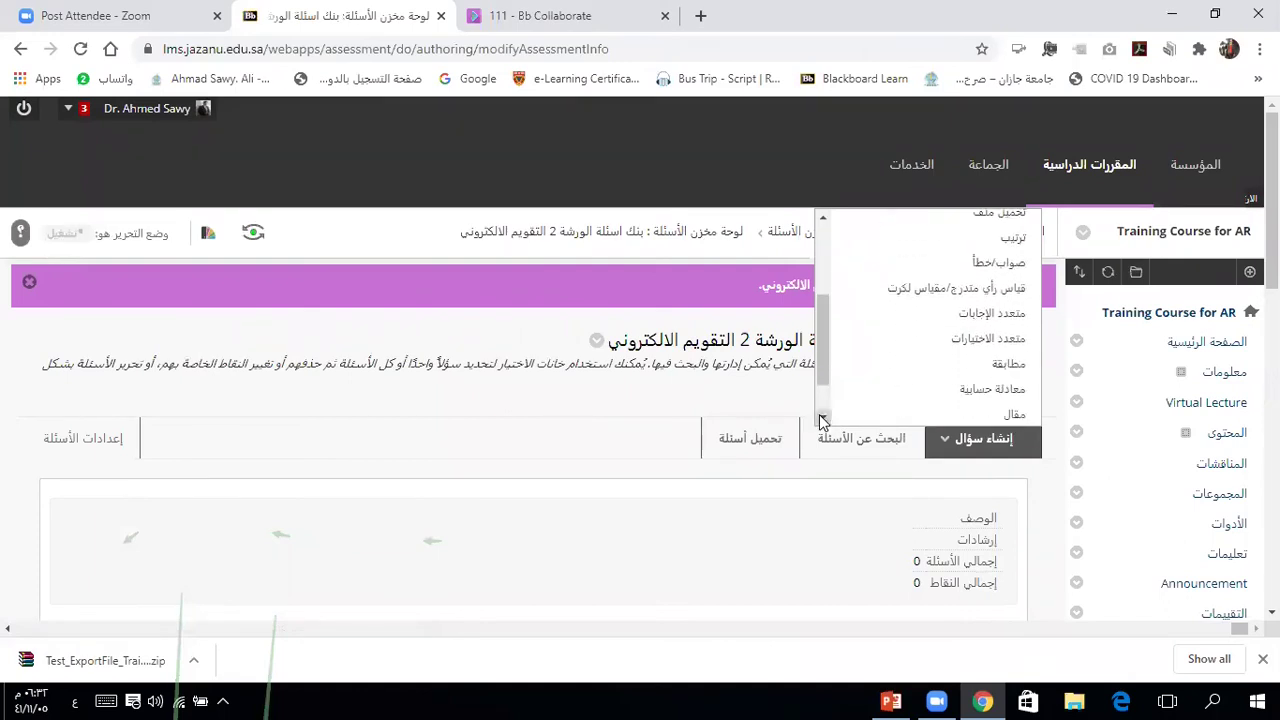
pyautogui.click(822, 418)
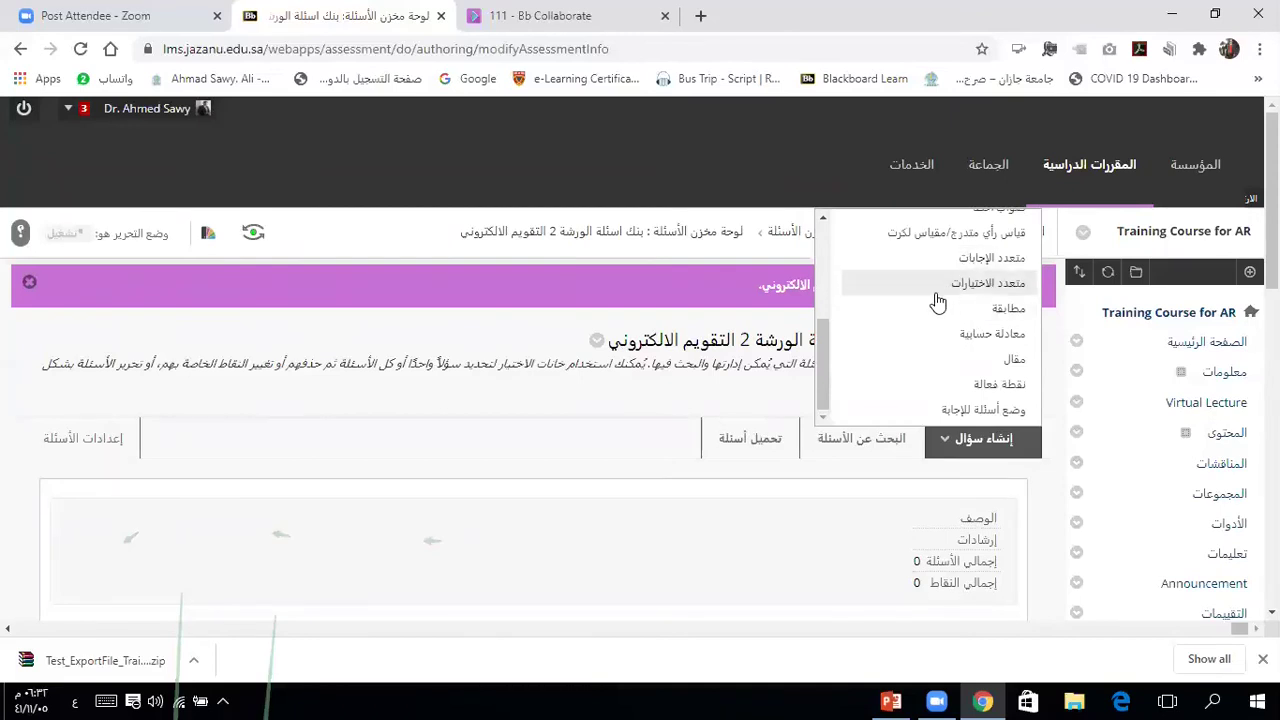
pyautogui.click(941, 316)
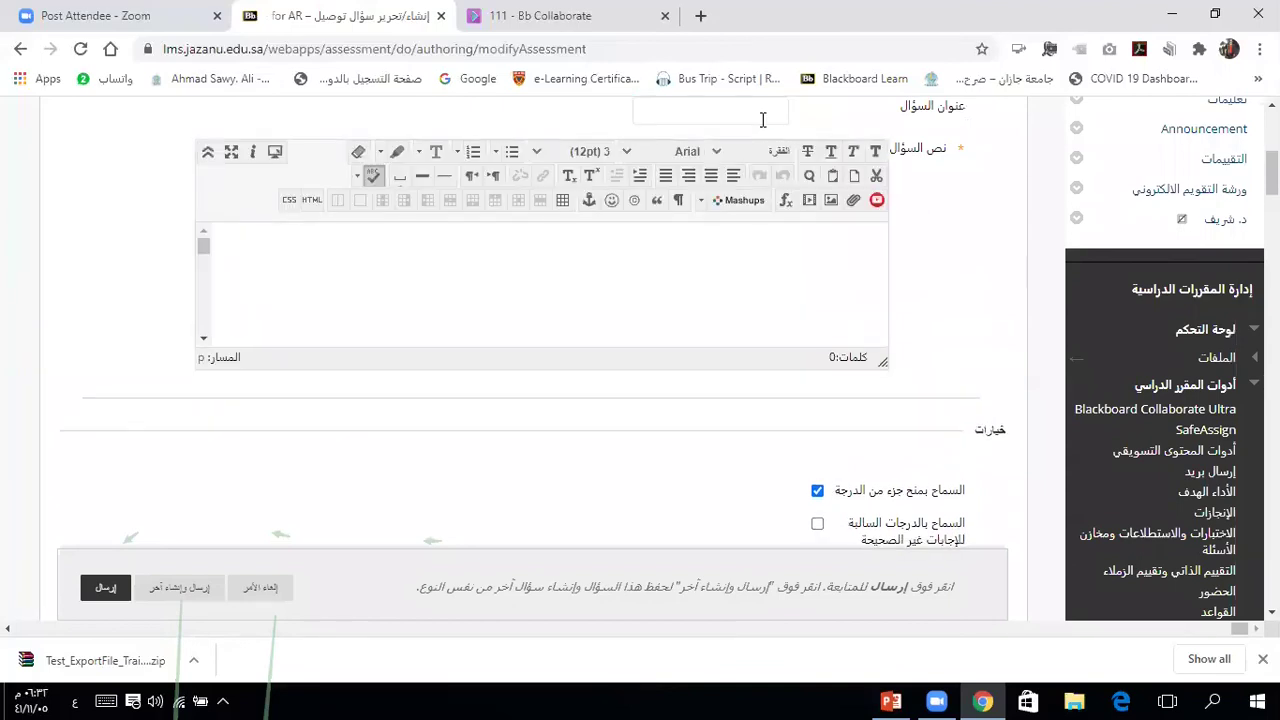
# Step: Set the question title to 'زاوج بين الآتي' and move into the question text
pyautogui.write('زاوج')
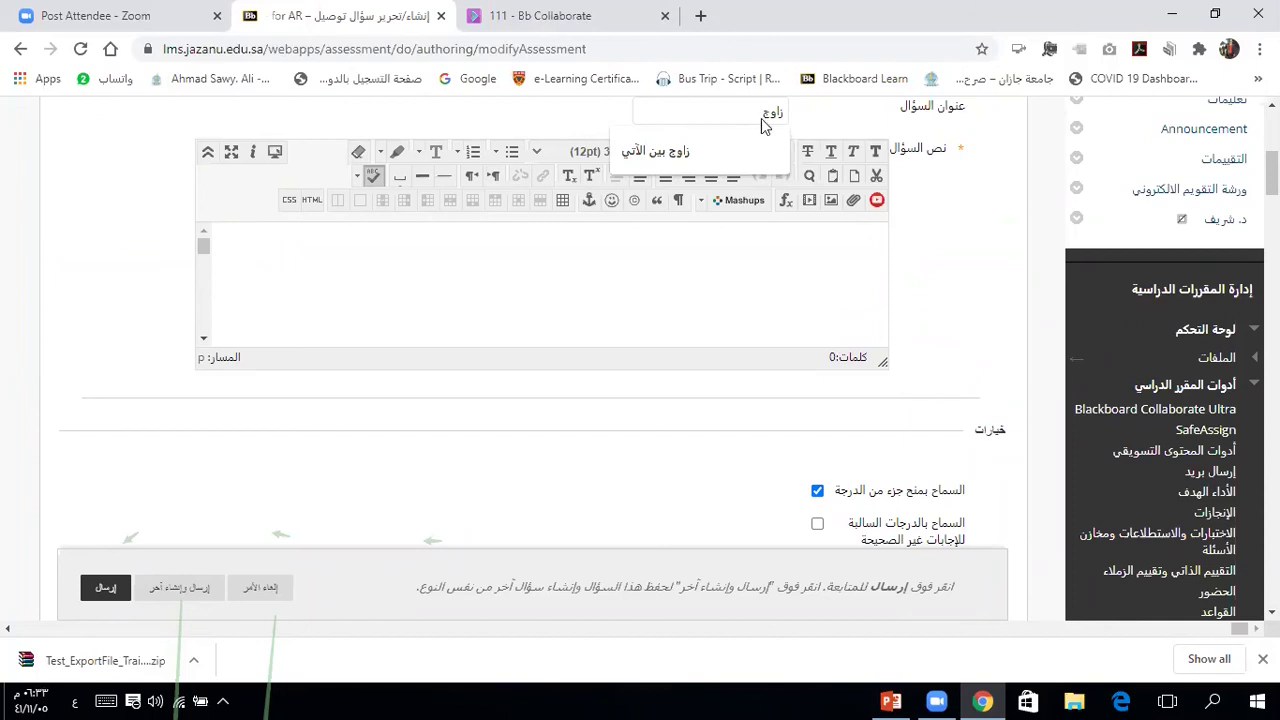
pyautogui.click(729, 148)
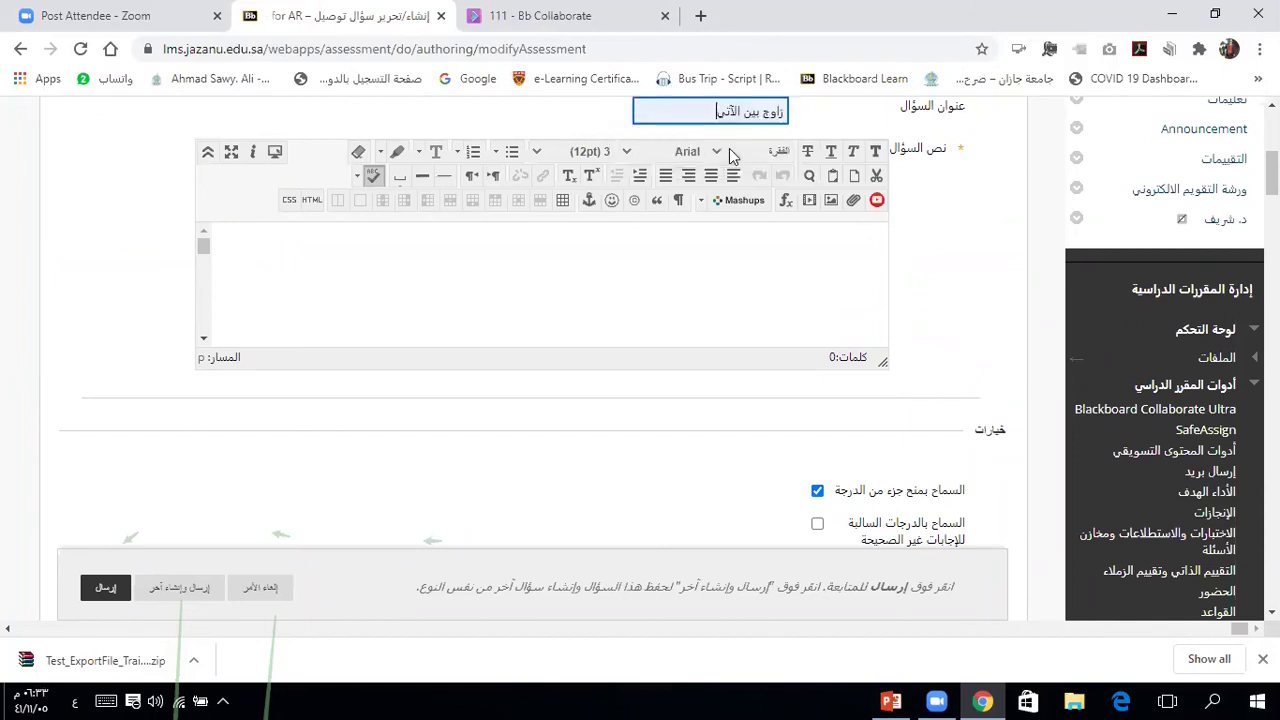
pyautogui.click(860, 232)
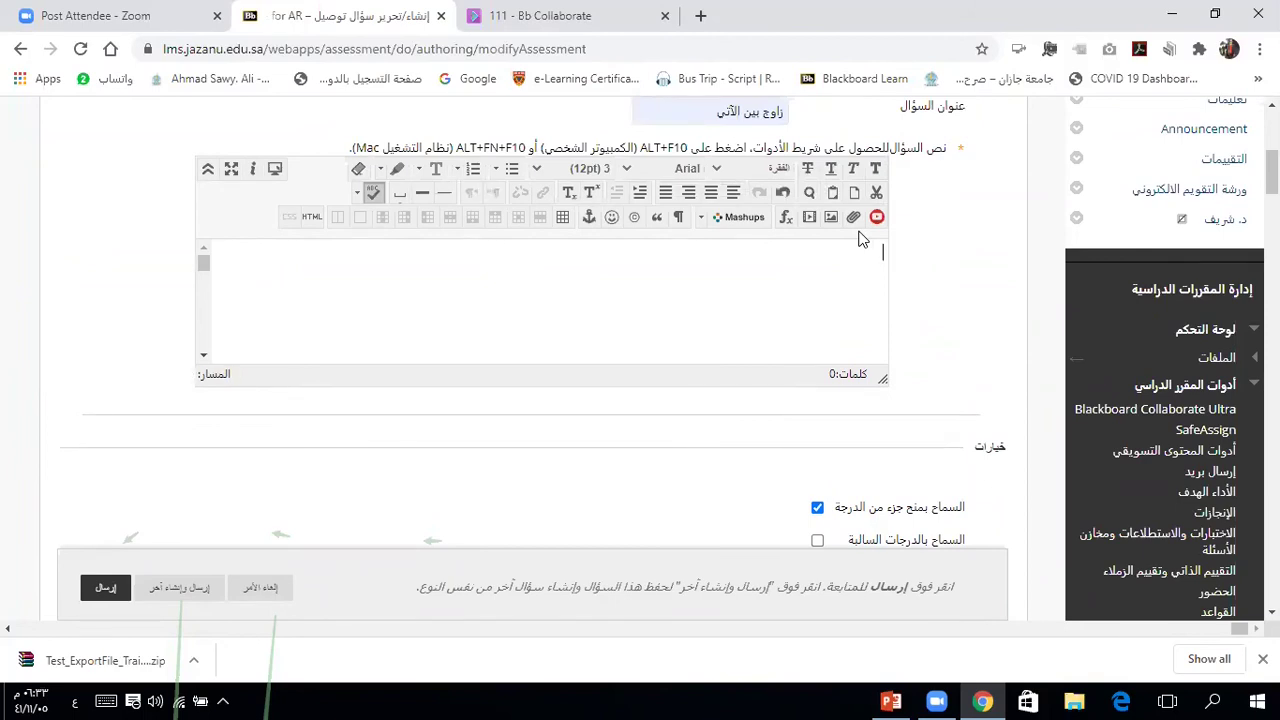
pyautogui.click(862, 238)
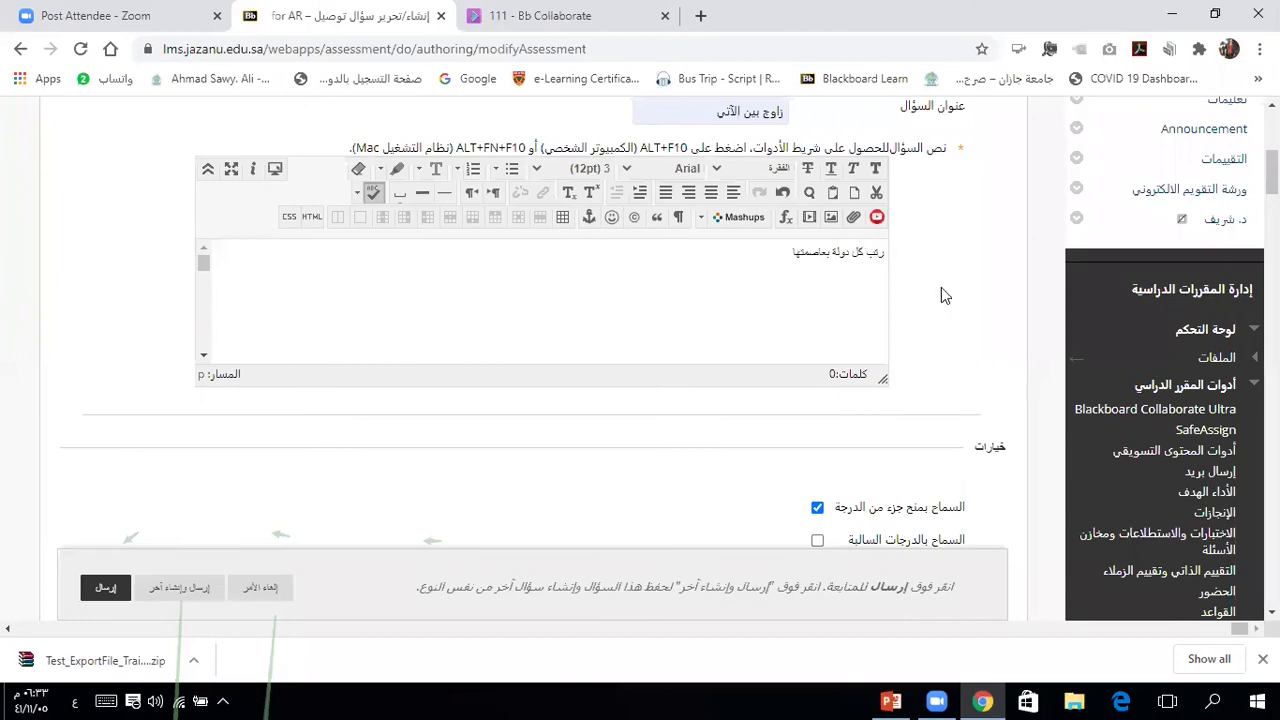
pyautogui.scroll(-2, 941, 287)
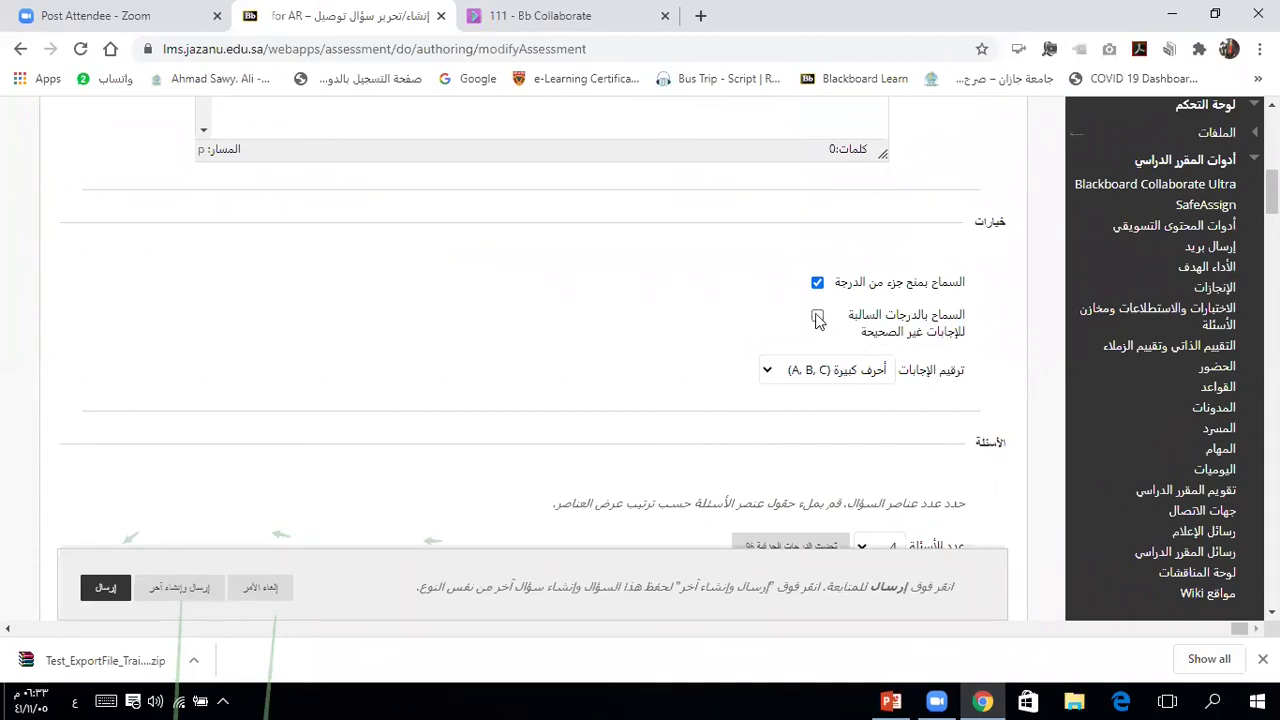
# Step: Enable partial credit and negative scores for incorrect answers, and number answers with Arabic numerals
pyautogui.click(818, 318)
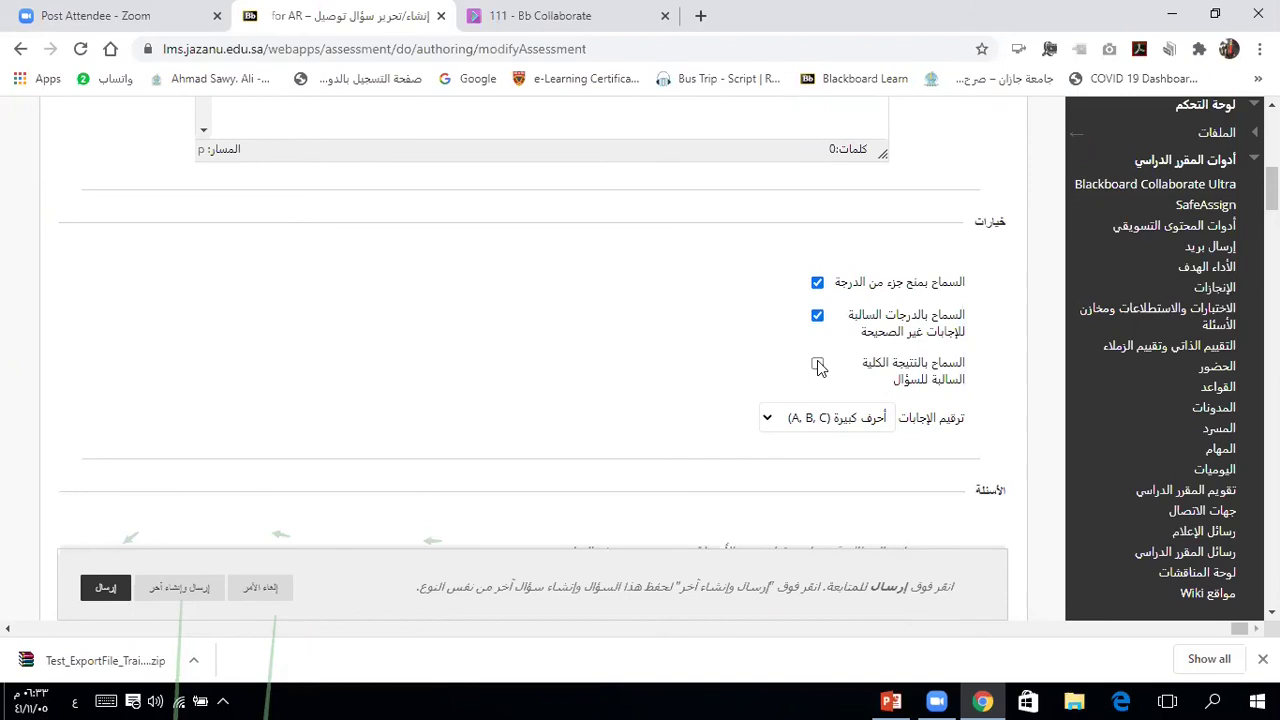
pyautogui.click(818, 365)
pyautogui.click(817, 284)
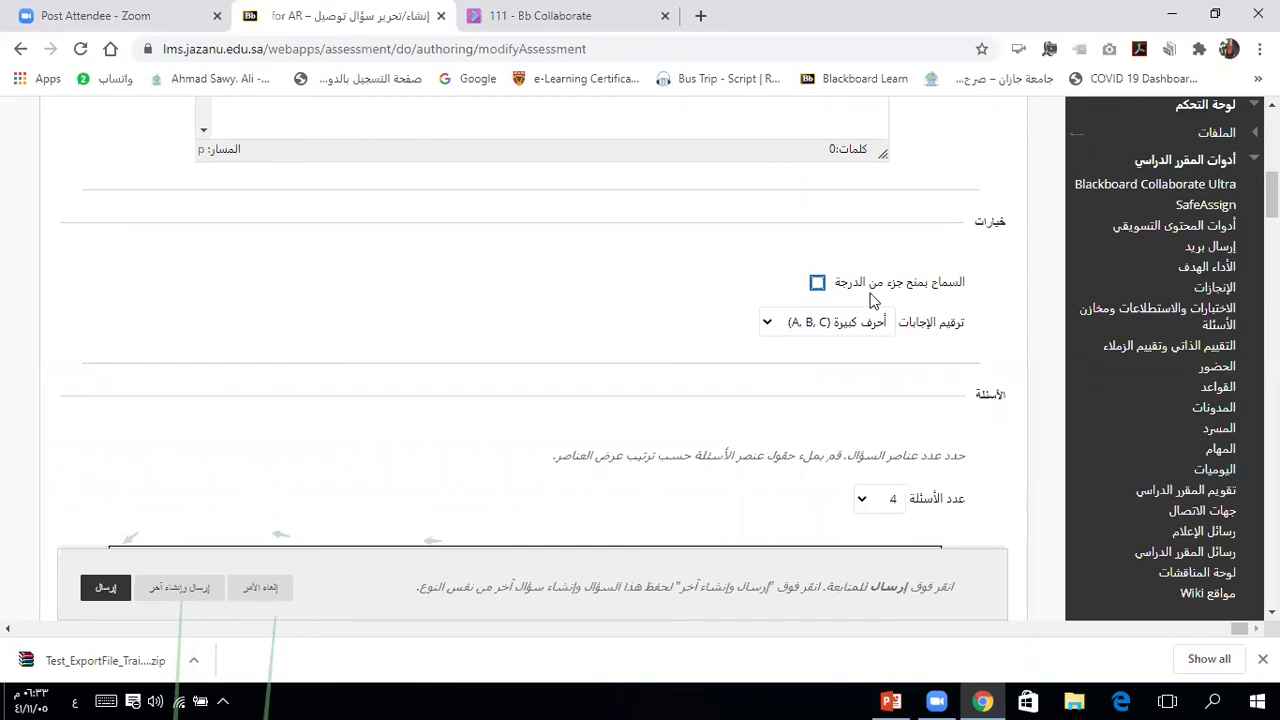
pyautogui.click(817, 284)
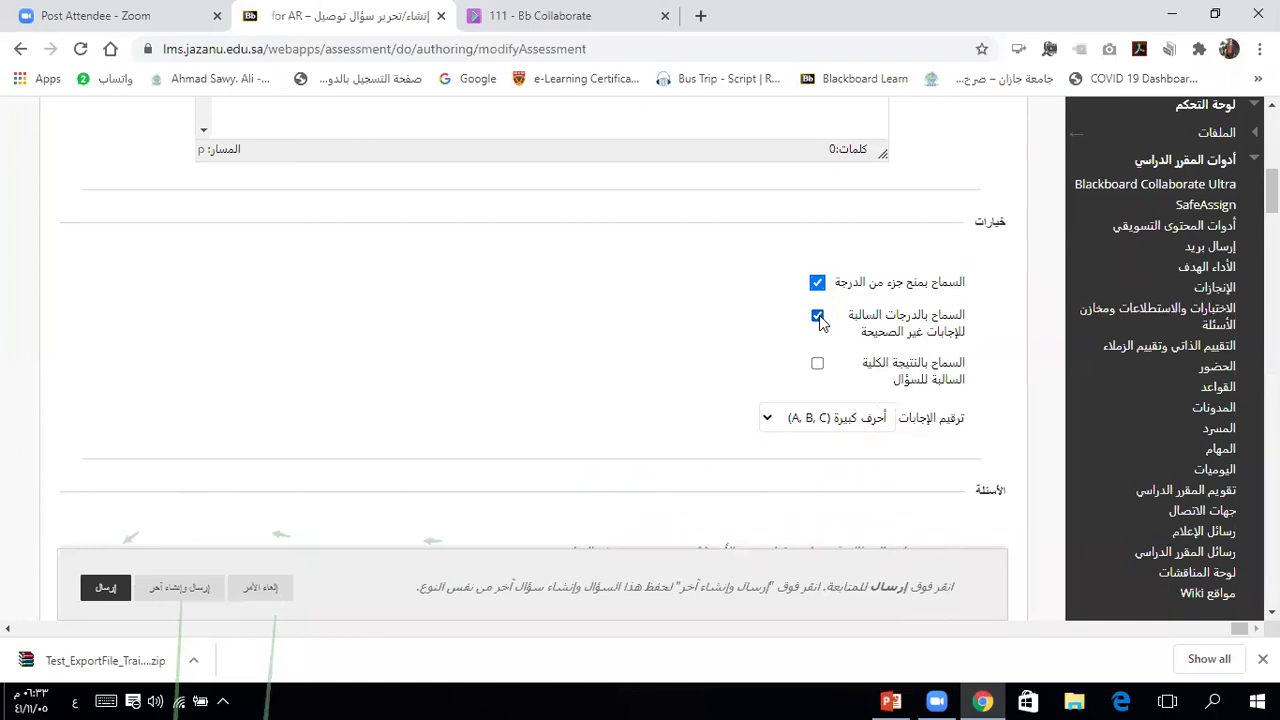
pyautogui.scroll(-3, 999, 362)
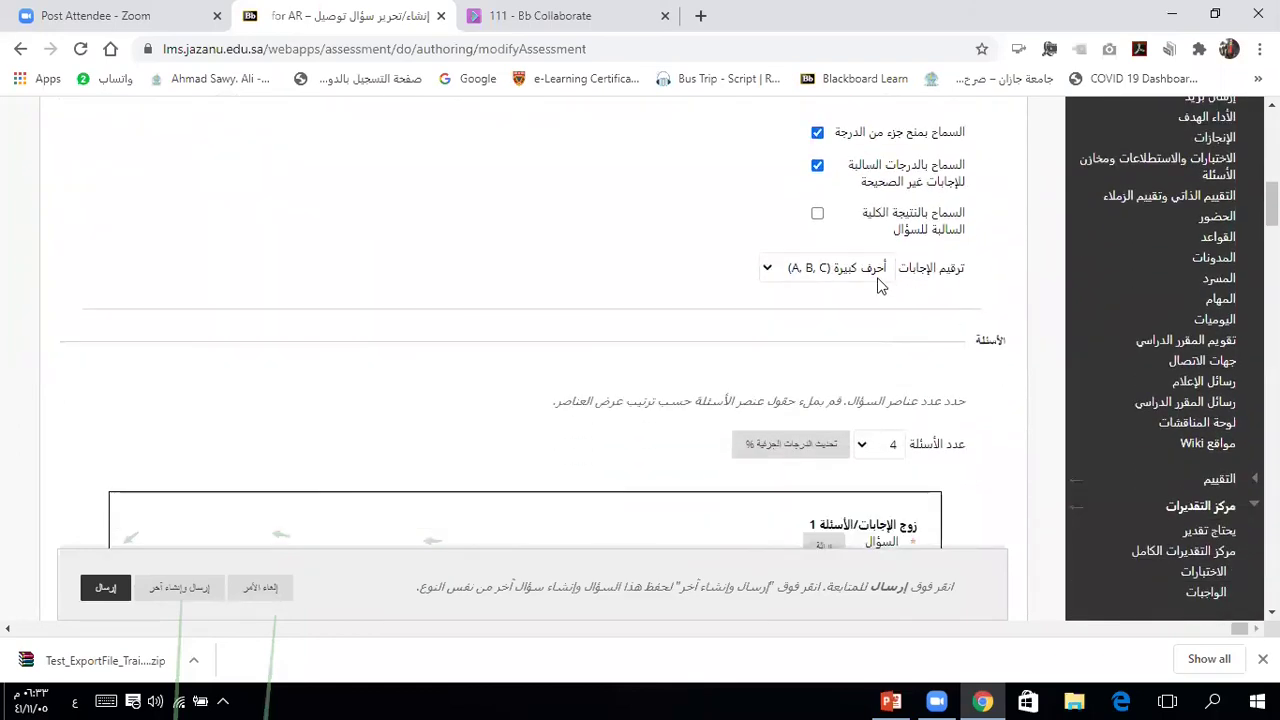
pyautogui.click(876, 272)
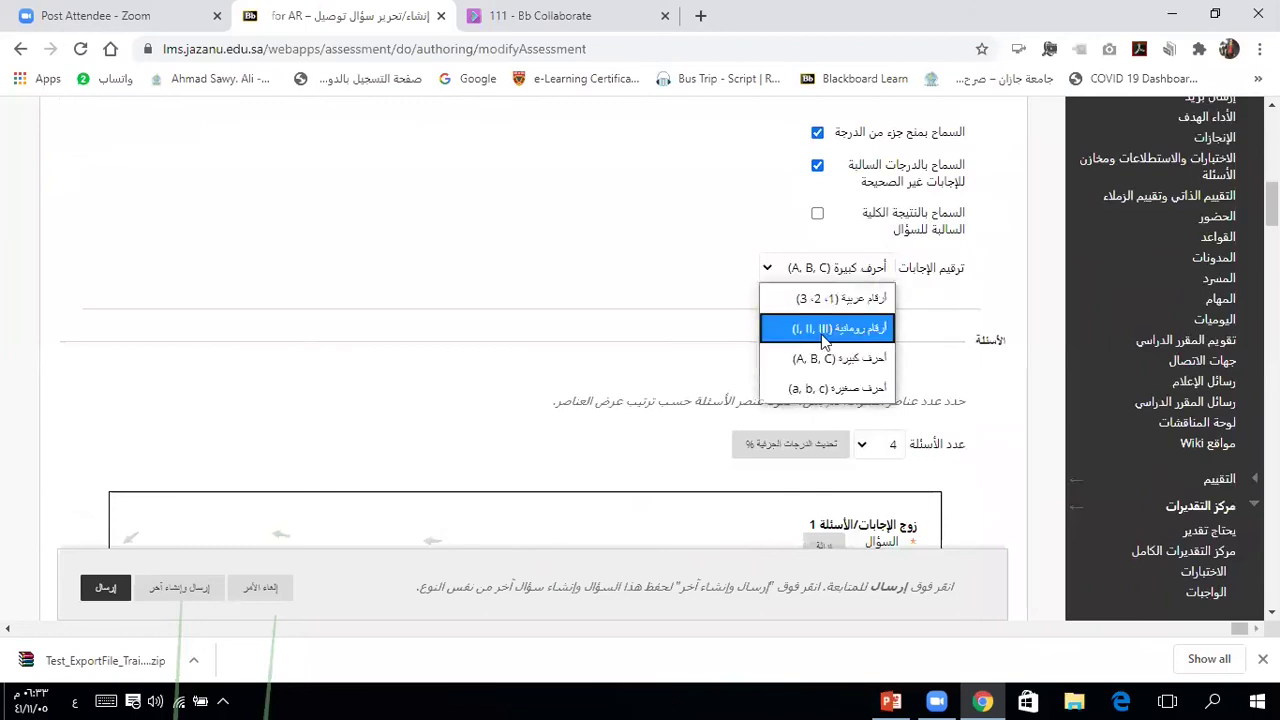
pyautogui.click(859, 300)
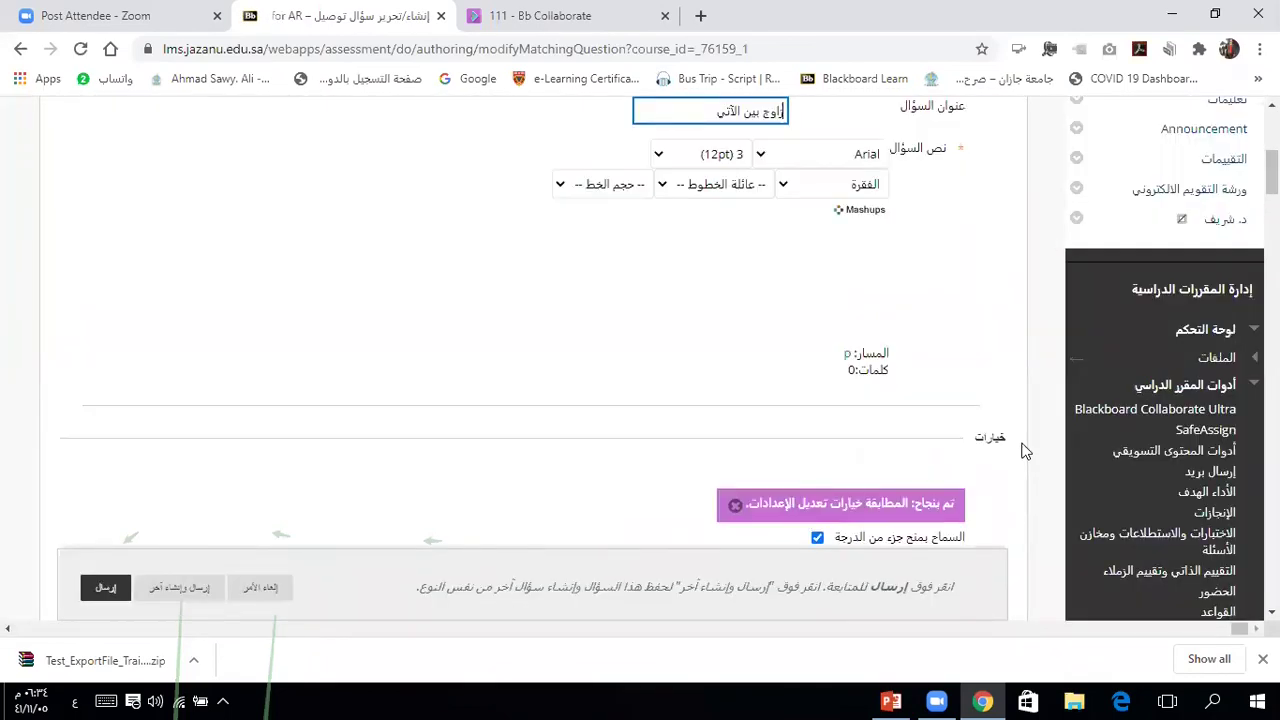
# Step: Keep Number of Questions at 4 pairs and update the partial credit percentages
pyautogui.scroll(-2, 1024, 450)
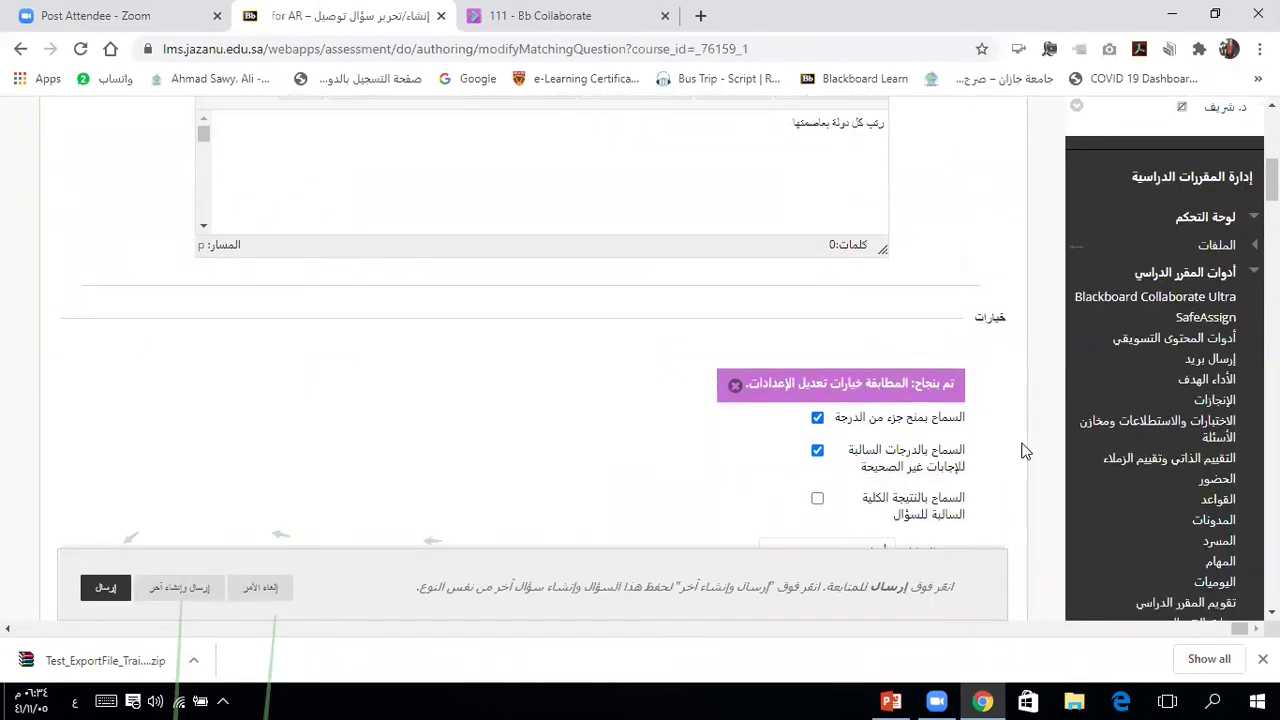
pyautogui.scroll(-1, 1024, 451)
pyautogui.scroll(-3, 1024, 450)
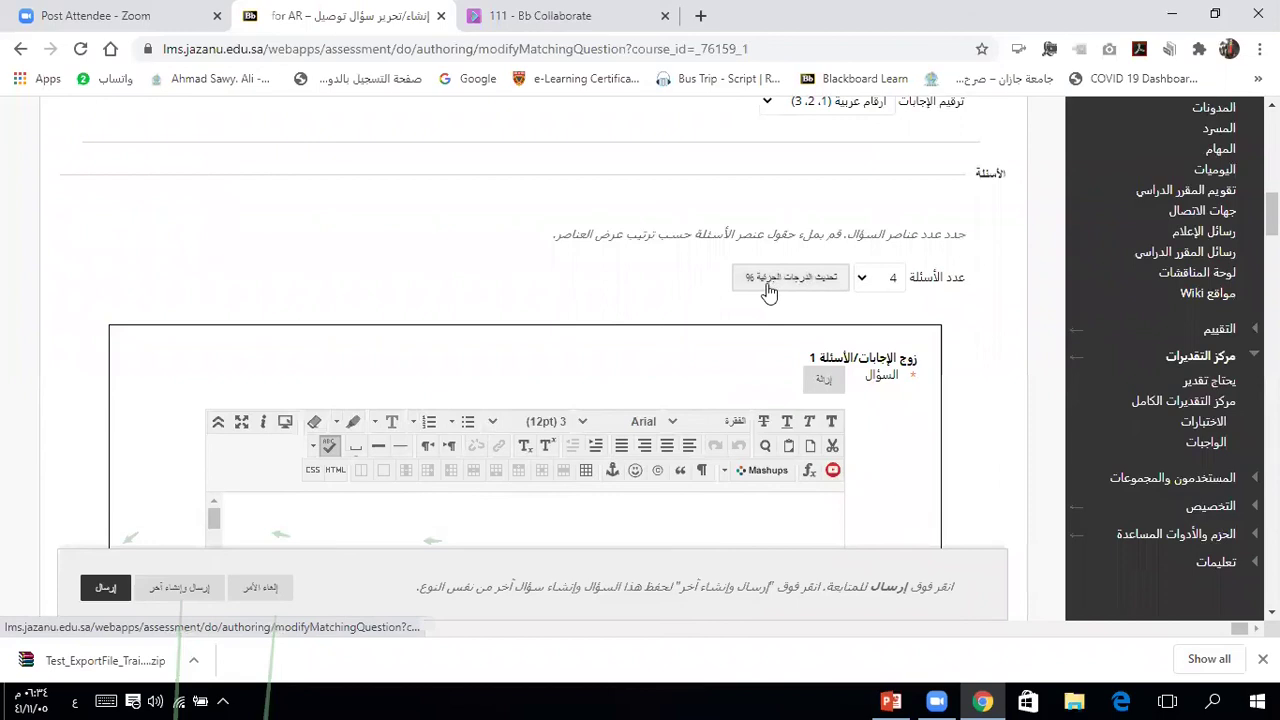
pyautogui.click(865, 280)
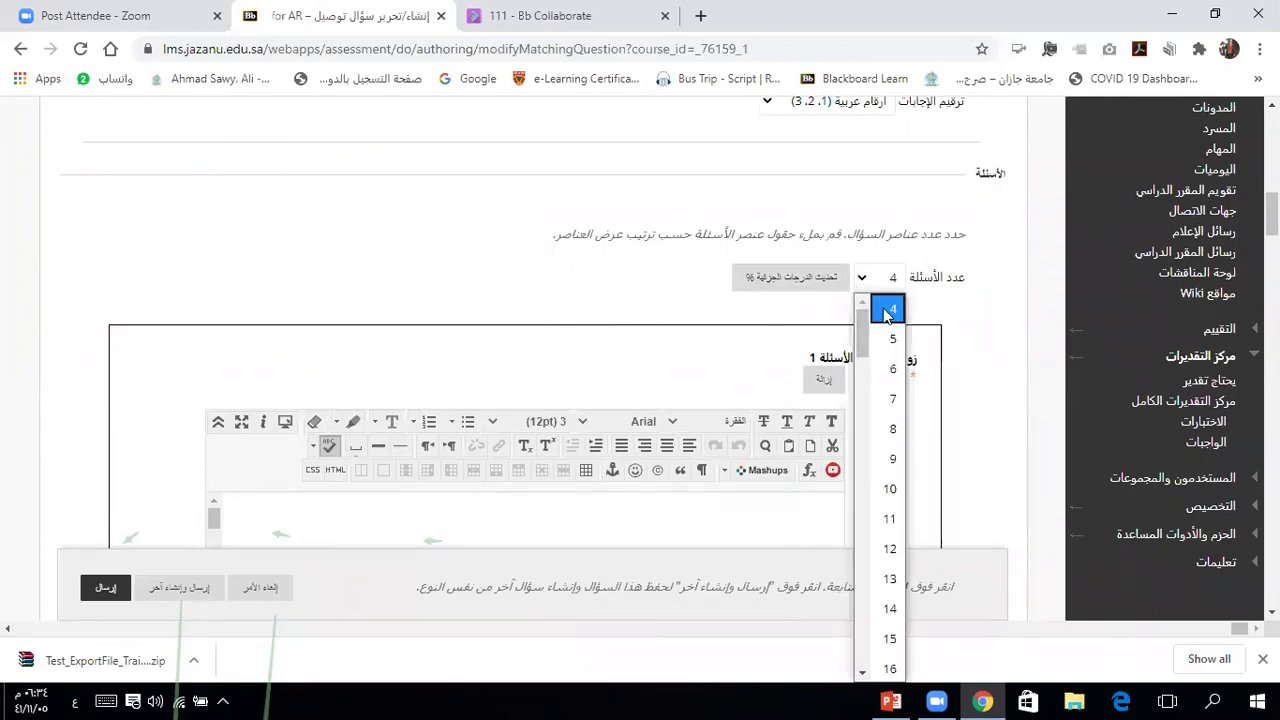
pyautogui.click(891, 308)
pyautogui.click(967, 334)
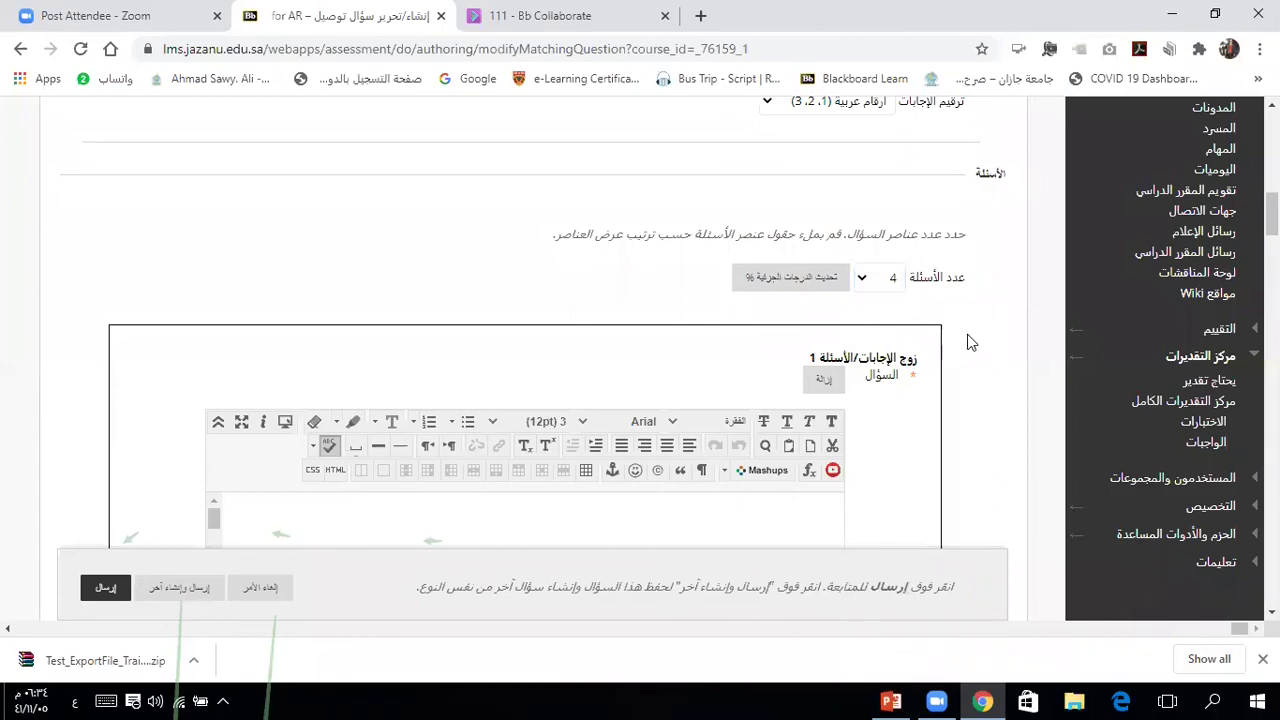
pyautogui.click(803, 276)
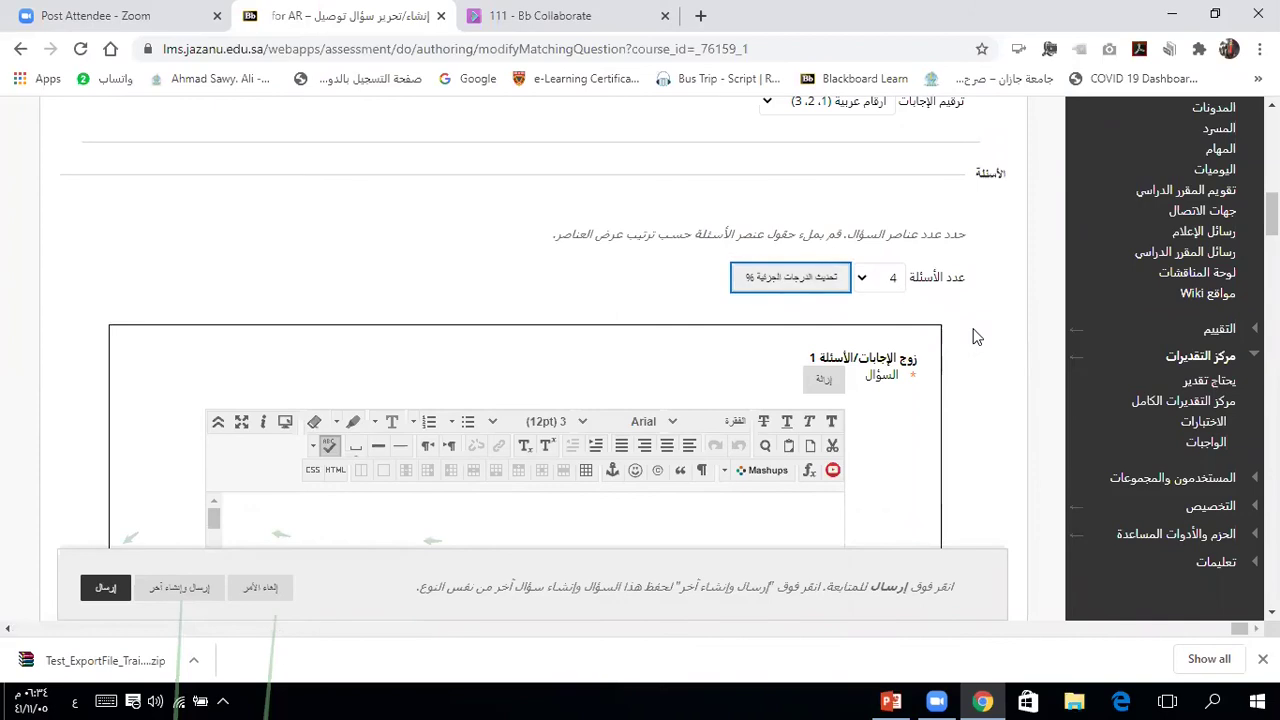
pyautogui.click(986, 450)
pyautogui.scroll(-2, 986, 450)
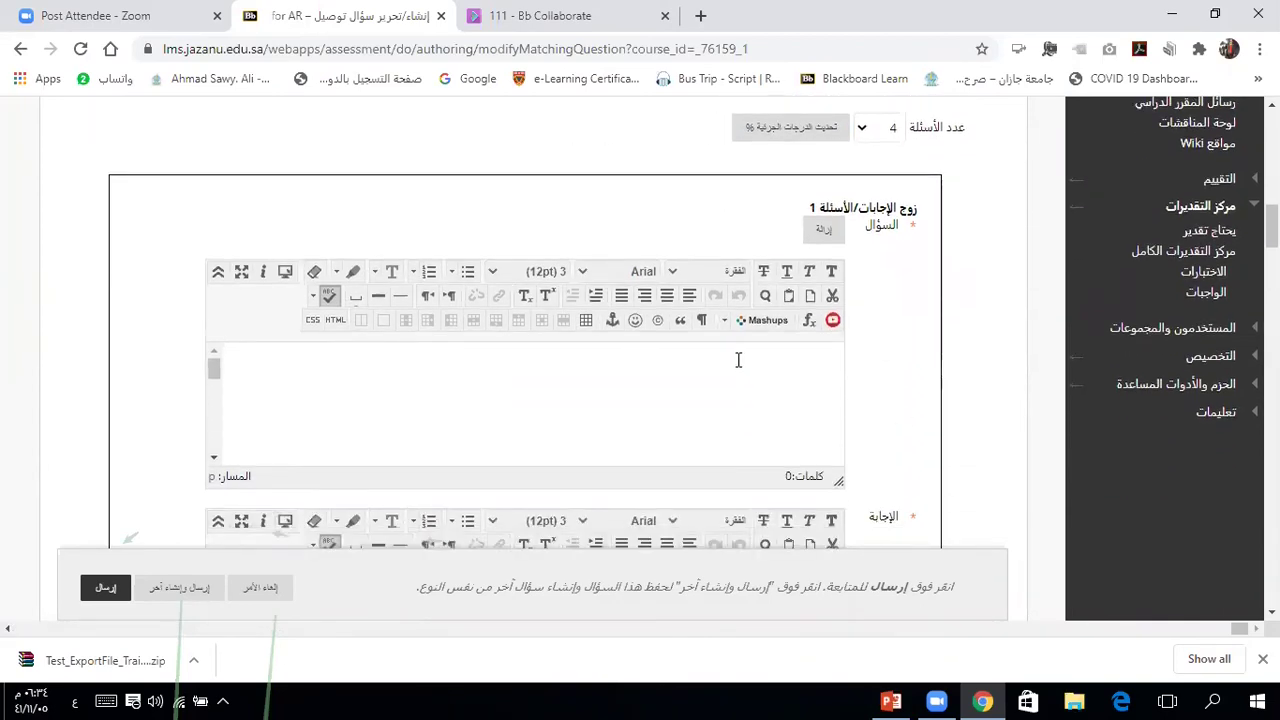
# Step: Fill pair 1 with مصر as the question and القاهرة as its answer
pyautogui.click(731, 360)
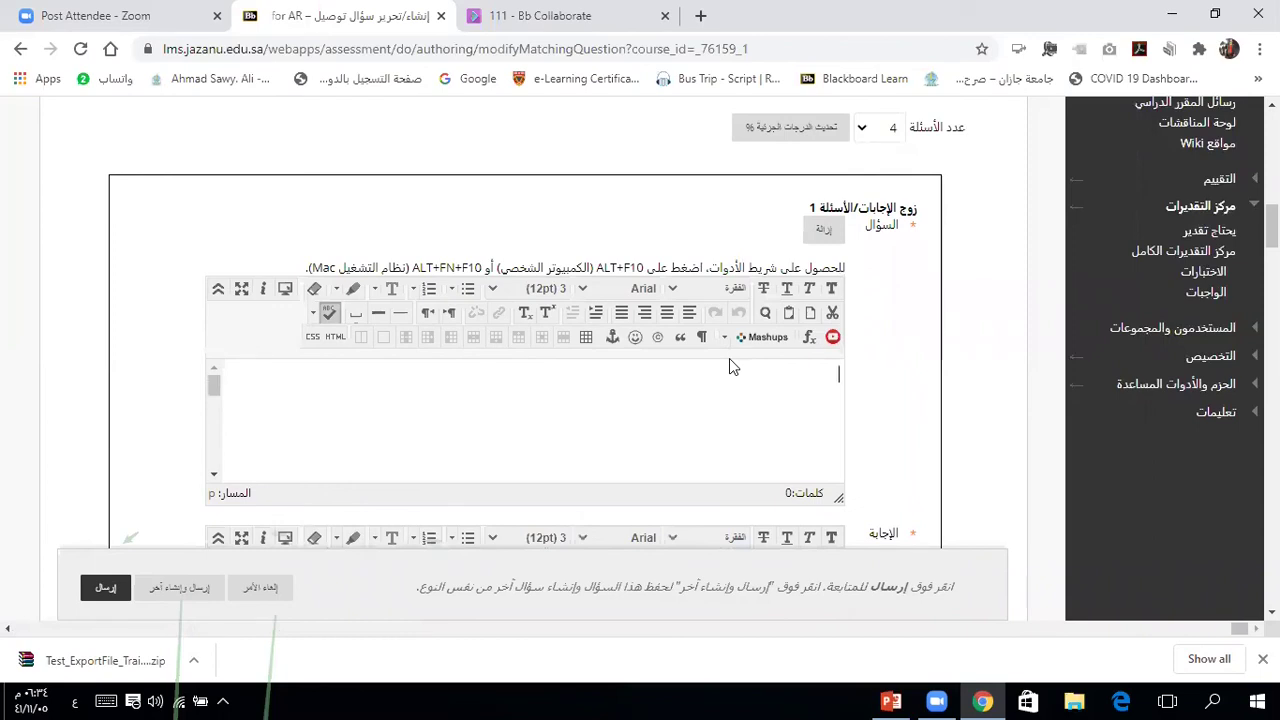
pyautogui.write('مصر')
pyautogui.scroll(-3, 894, 431)
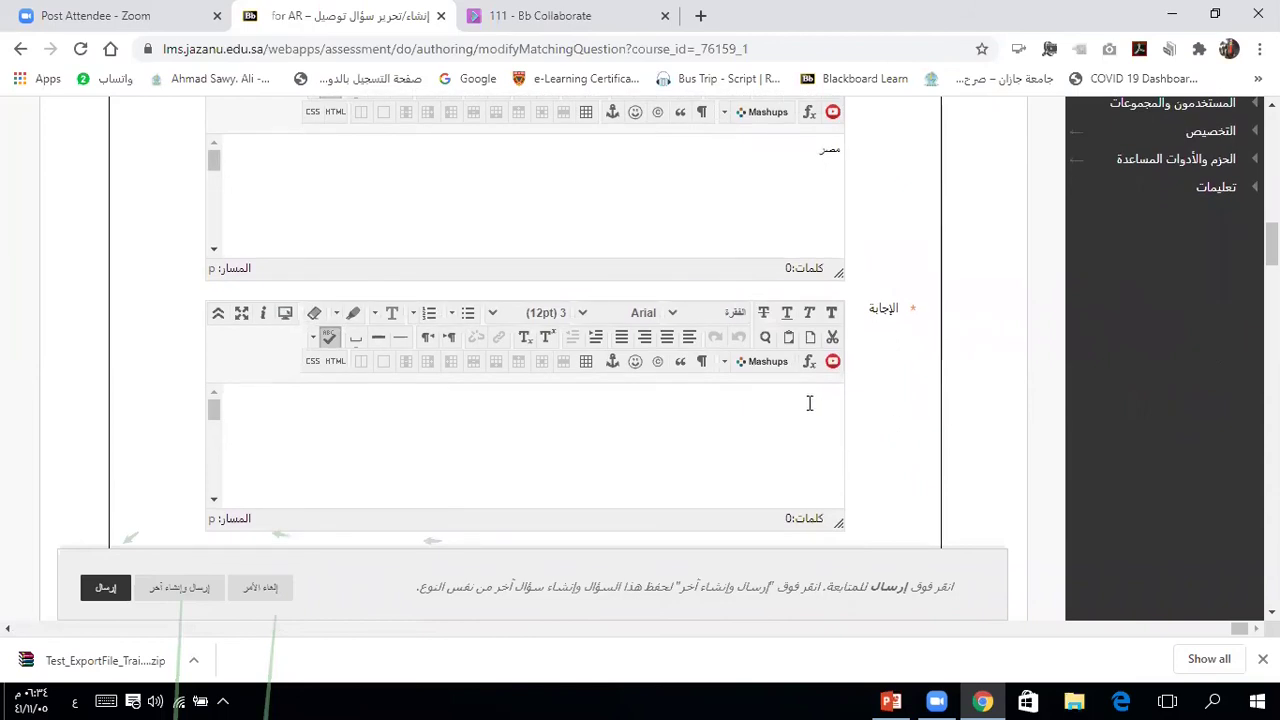
pyautogui.click(810, 403)
pyautogui.write('القاهرة')
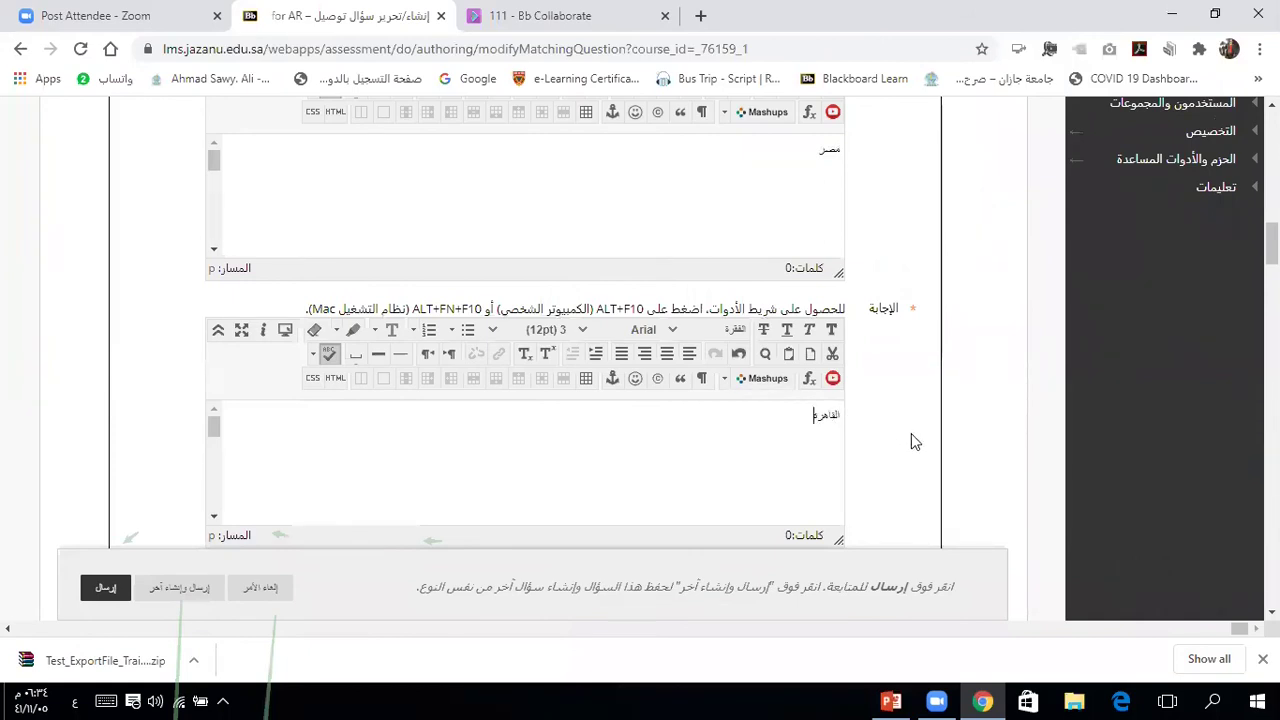
pyautogui.scroll(-2, 991, 458)
pyautogui.scroll(-1, 991, 460)
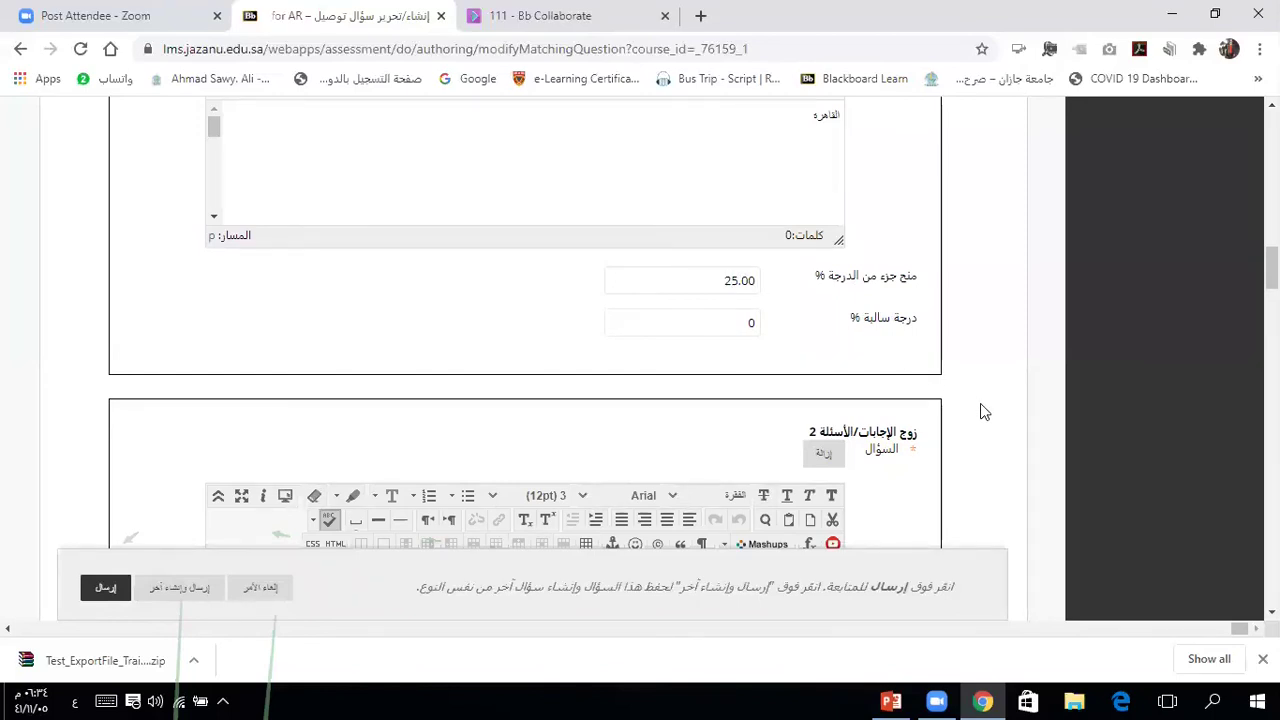
pyautogui.scroll(-3, 981, 406)
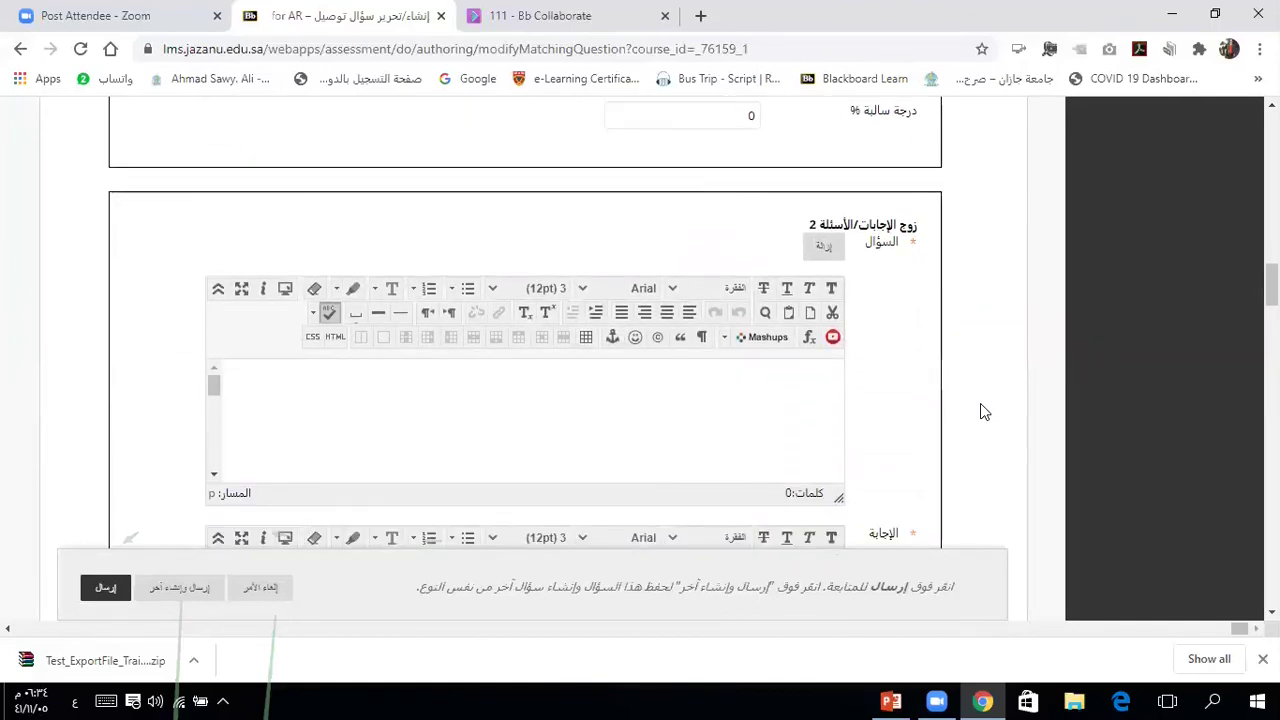
# Step: Fill pair 2 with السعودية as the question and الرياض as its answer
pyautogui.click(813, 327)
pyautogui.write('السعودية')
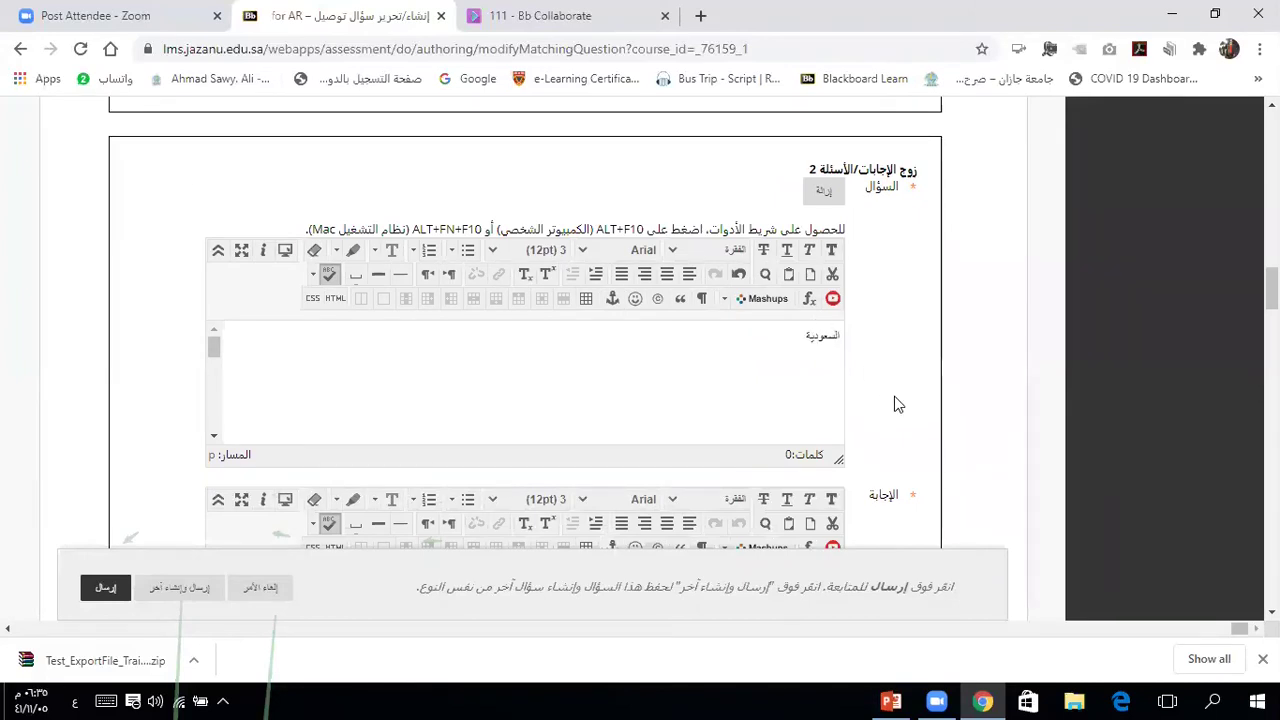
pyautogui.scroll(-2, 971, 434)
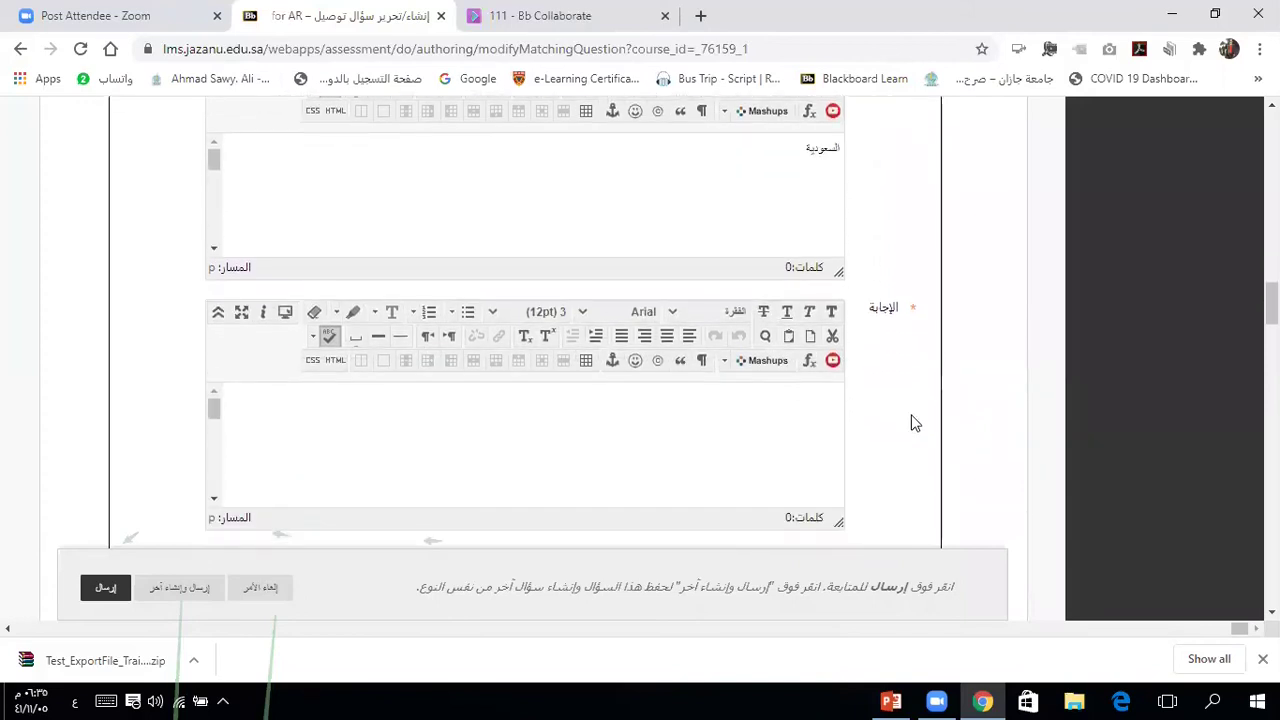
pyautogui.click(828, 400)
pyautogui.write('الرياض')
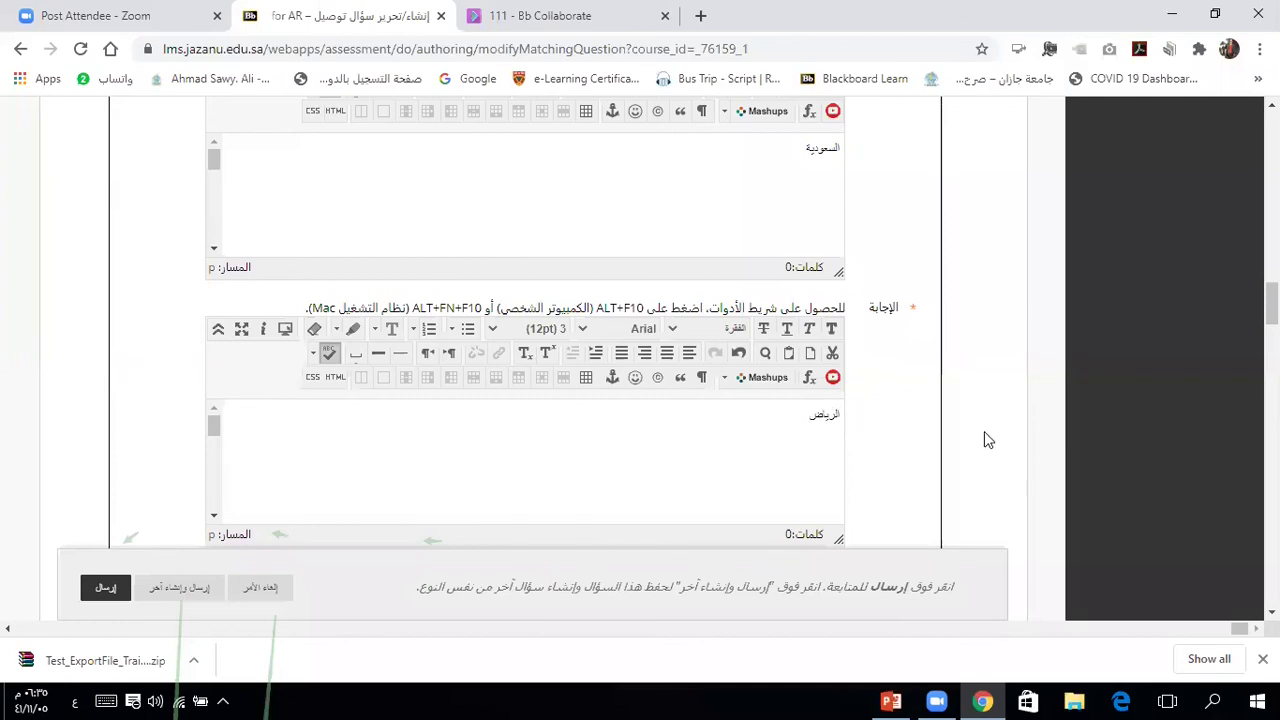
pyautogui.scroll(-5, 984, 431)
pyautogui.scroll(-3, 984, 440)
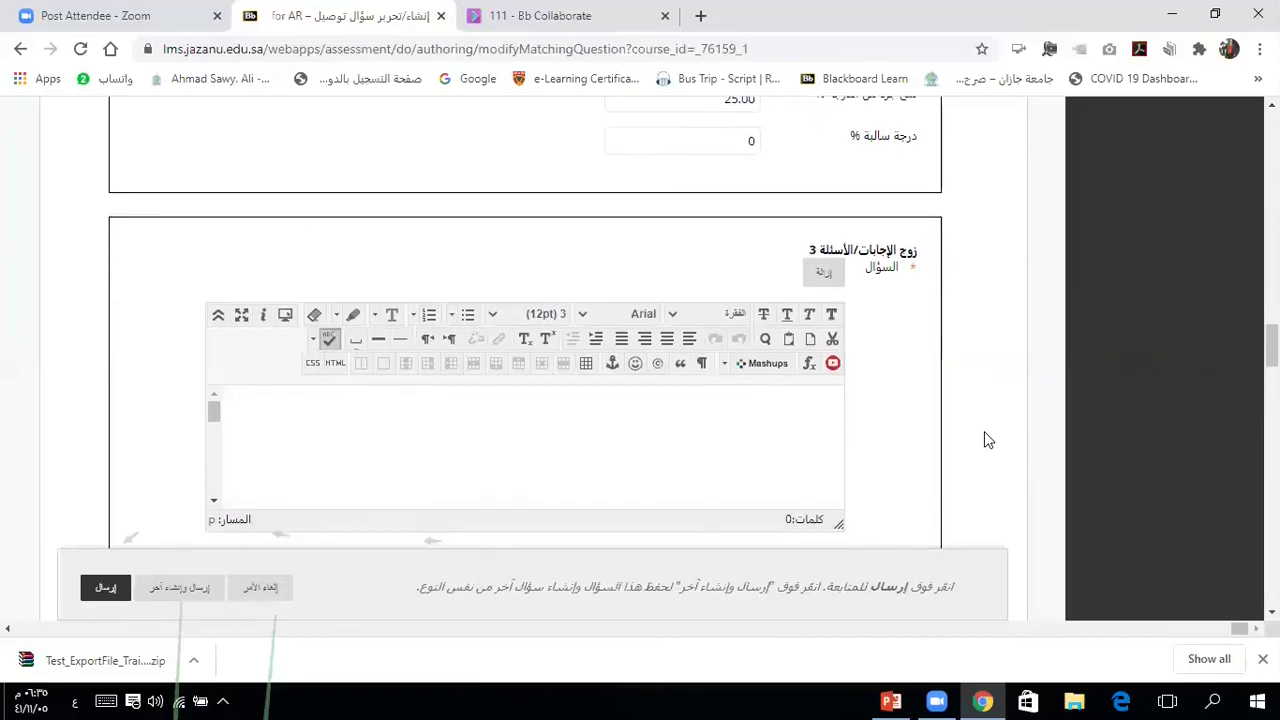
# Step: Fill pair 3 with السودان as the question and الخرطوم as its answer
pyautogui.click(802, 411)
pyautogui.write('السودان')
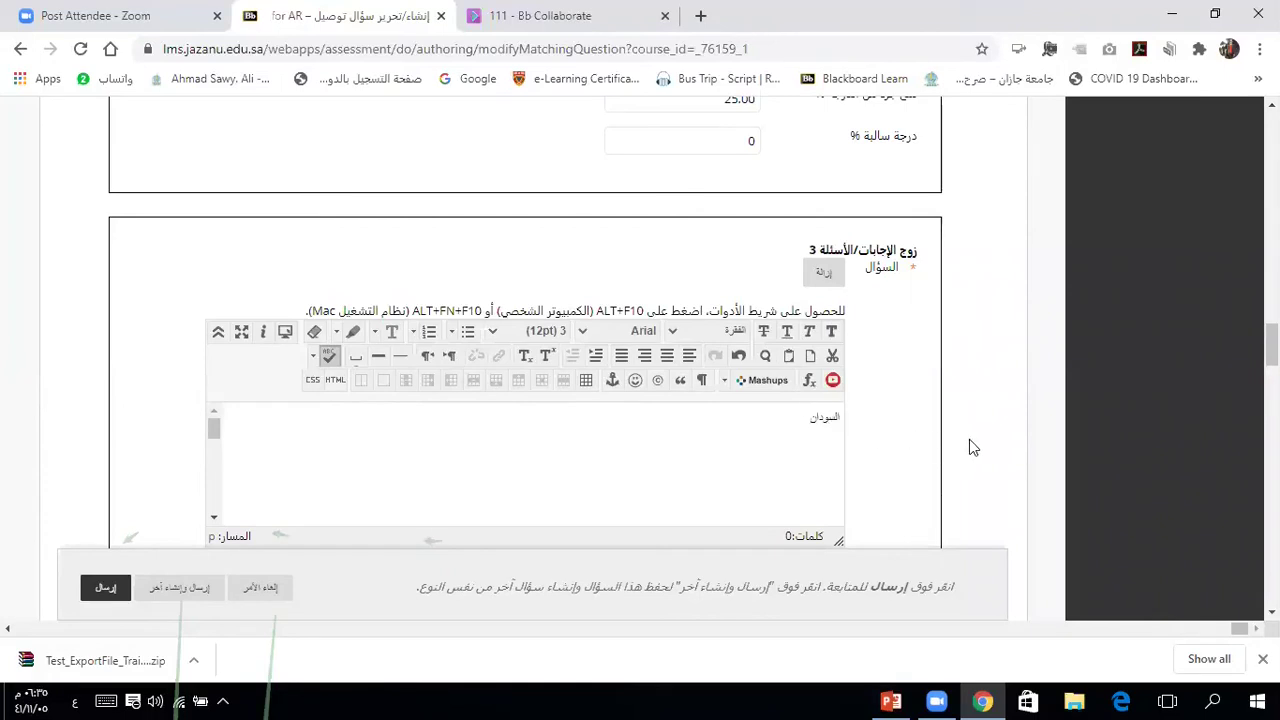
pyautogui.scroll(-3, 969, 447)
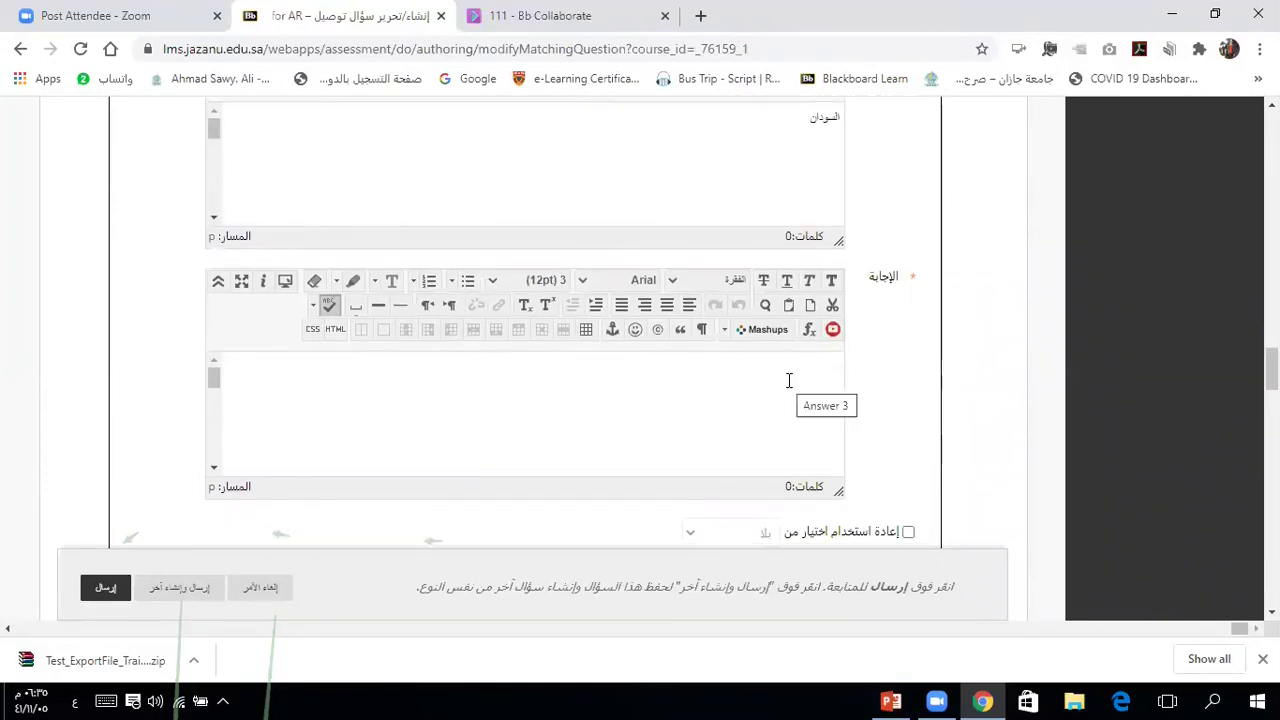
pyautogui.click(809, 373)
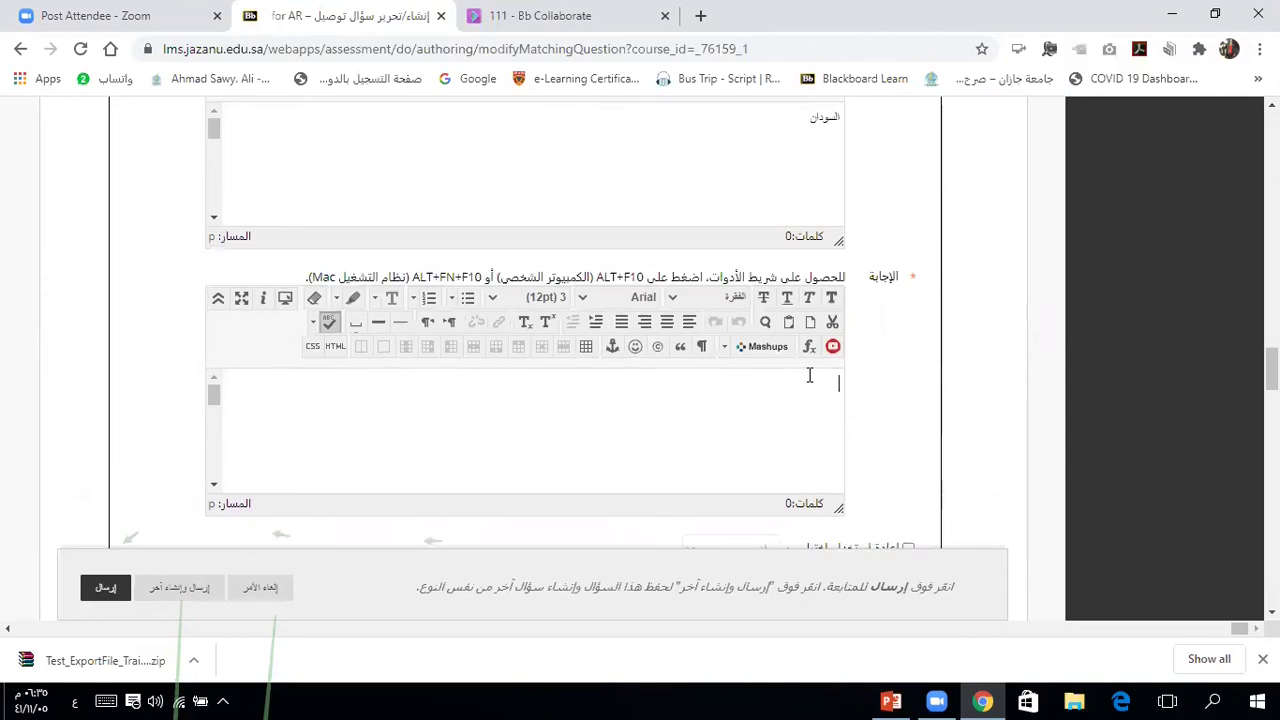
pyautogui.write('الخرطوم')
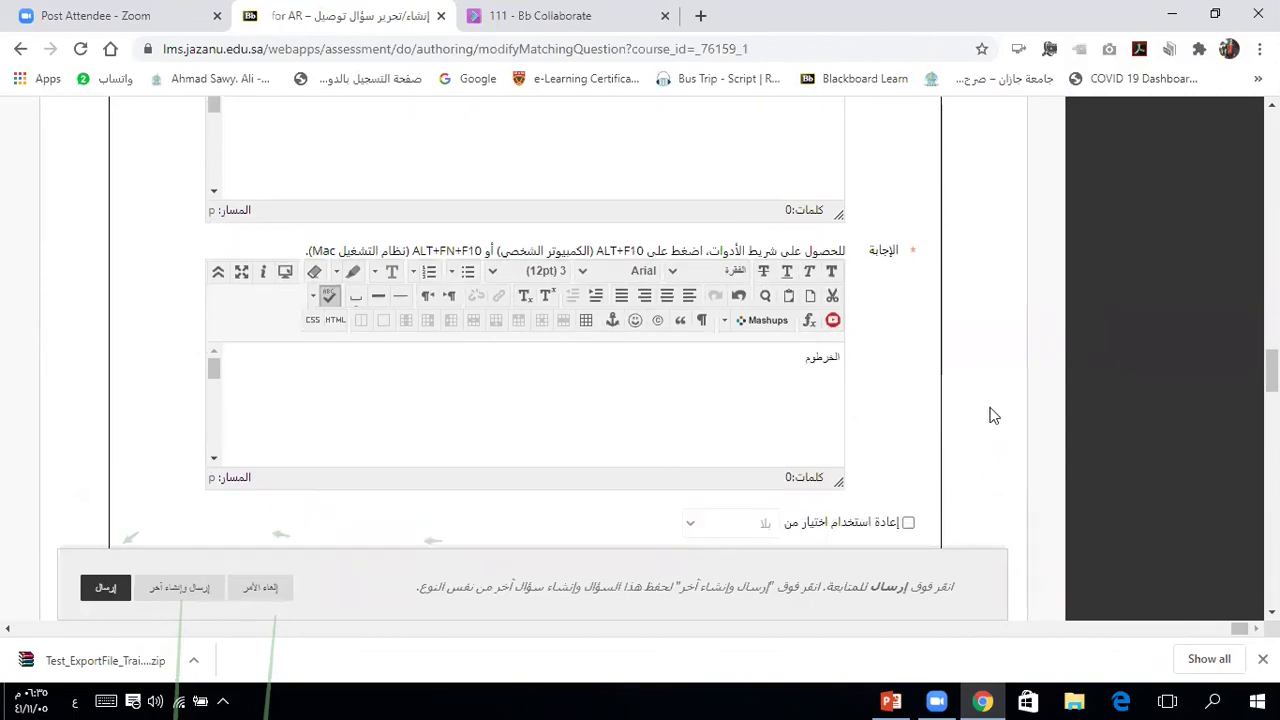
pyautogui.scroll(-5, 993, 416)
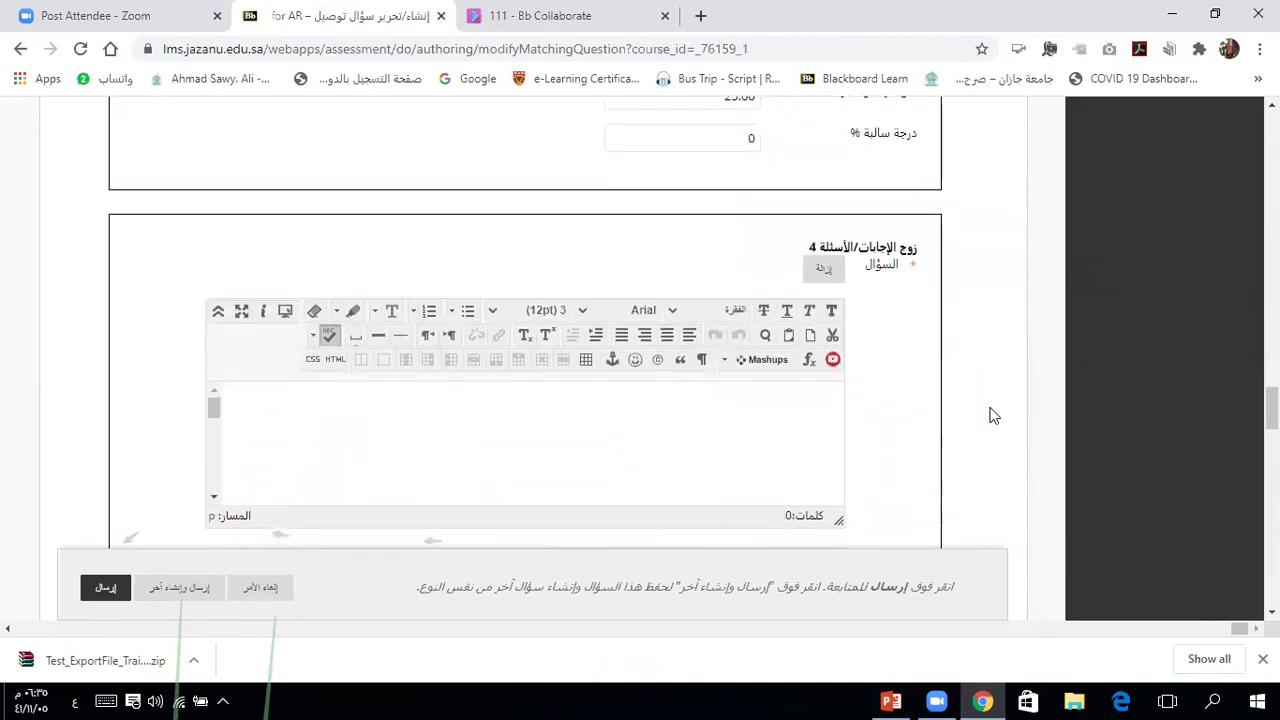
# Step: Fill pair 4 with 'بيبيا' (for ليبيا) as the question and طرابلس as its answer
pyautogui.click(820, 298)
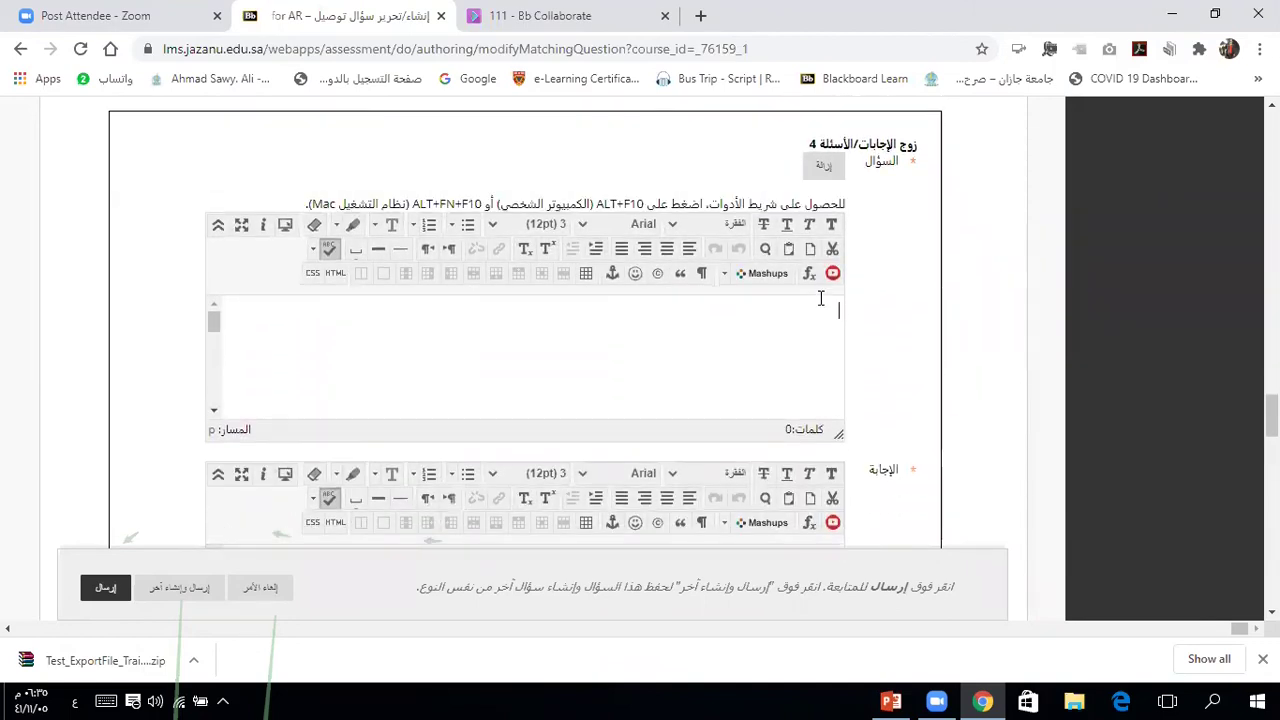
pyautogui.write('ب')
pyautogui.write('يبيا')
pyautogui.scroll(-2, 997, 341)
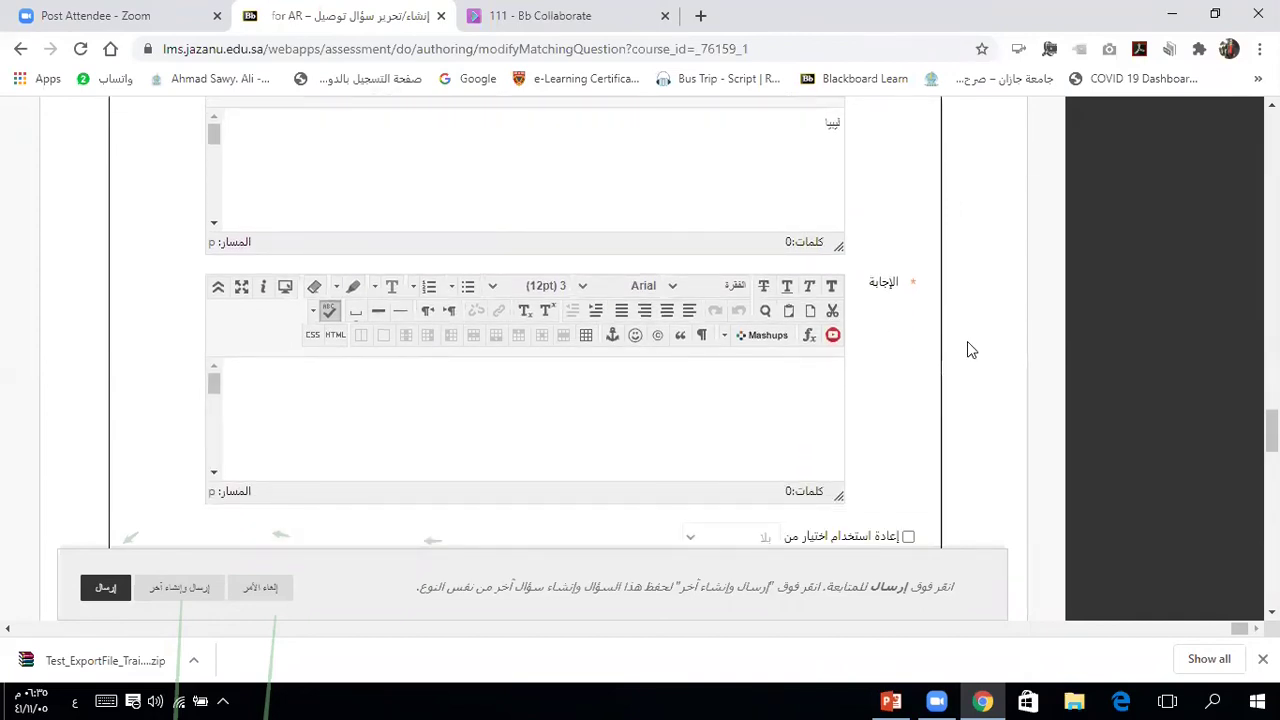
pyautogui.click(823, 373)
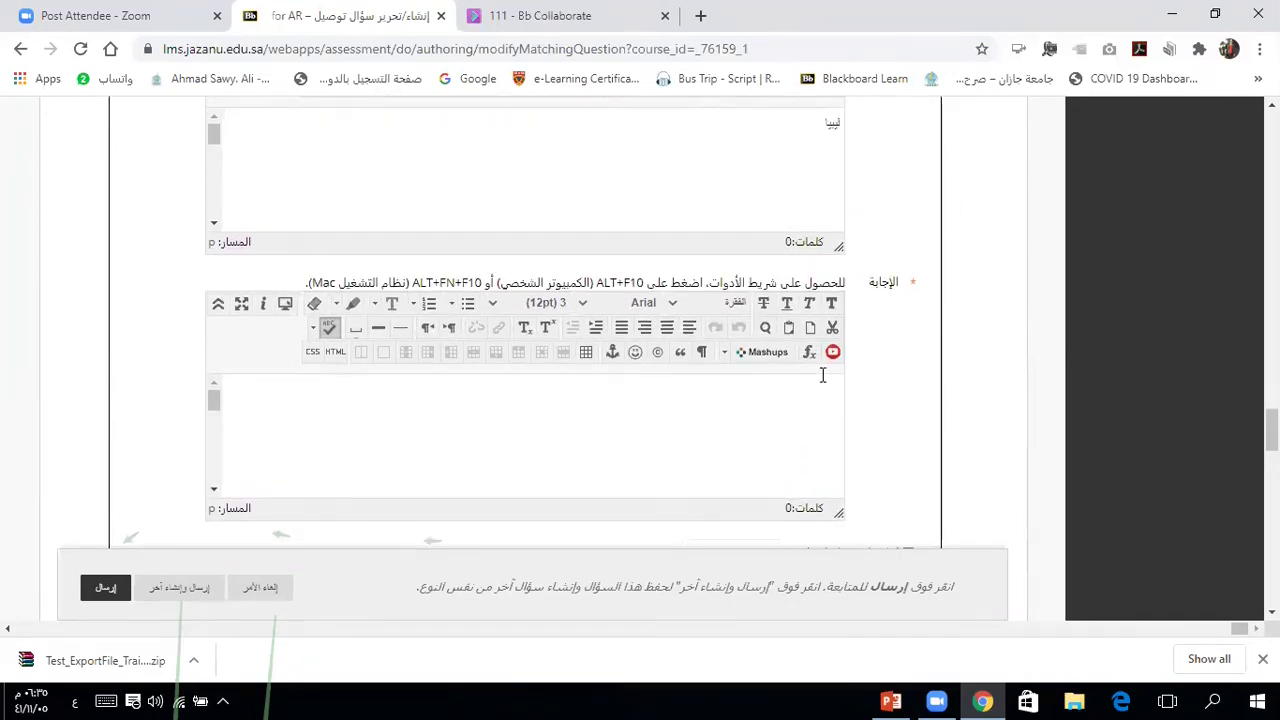
pyautogui.write('طرابلس')
pyautogui.scroll(-3, 977, 421)
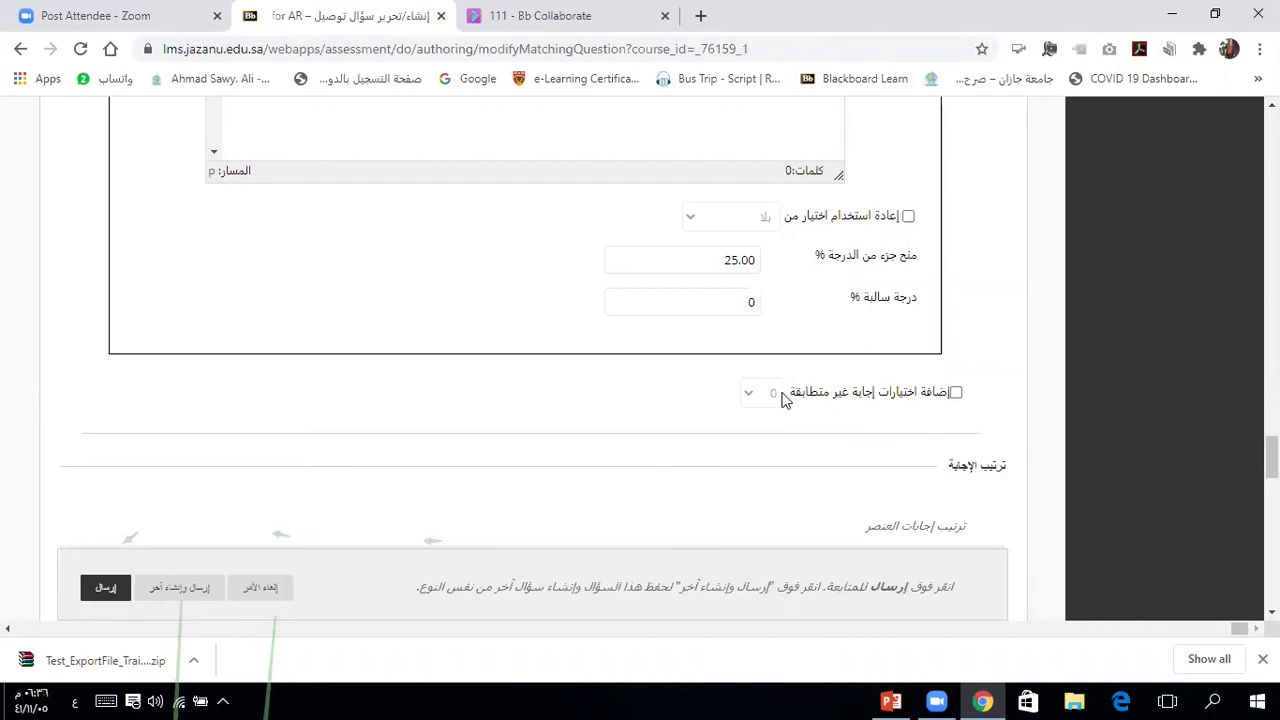
# Step: Turn on non-matching answer choices and set their count to 2
pyautogui.click(955, 393)
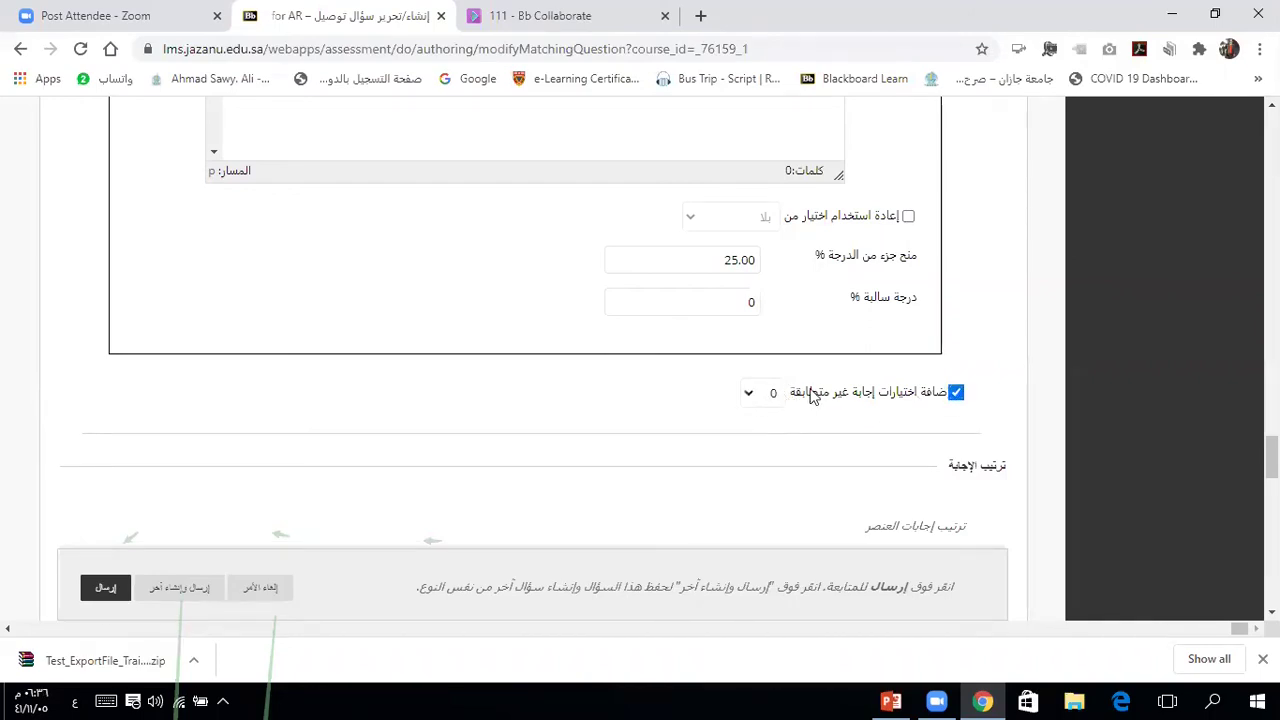
pyautogui.click(753, 393)
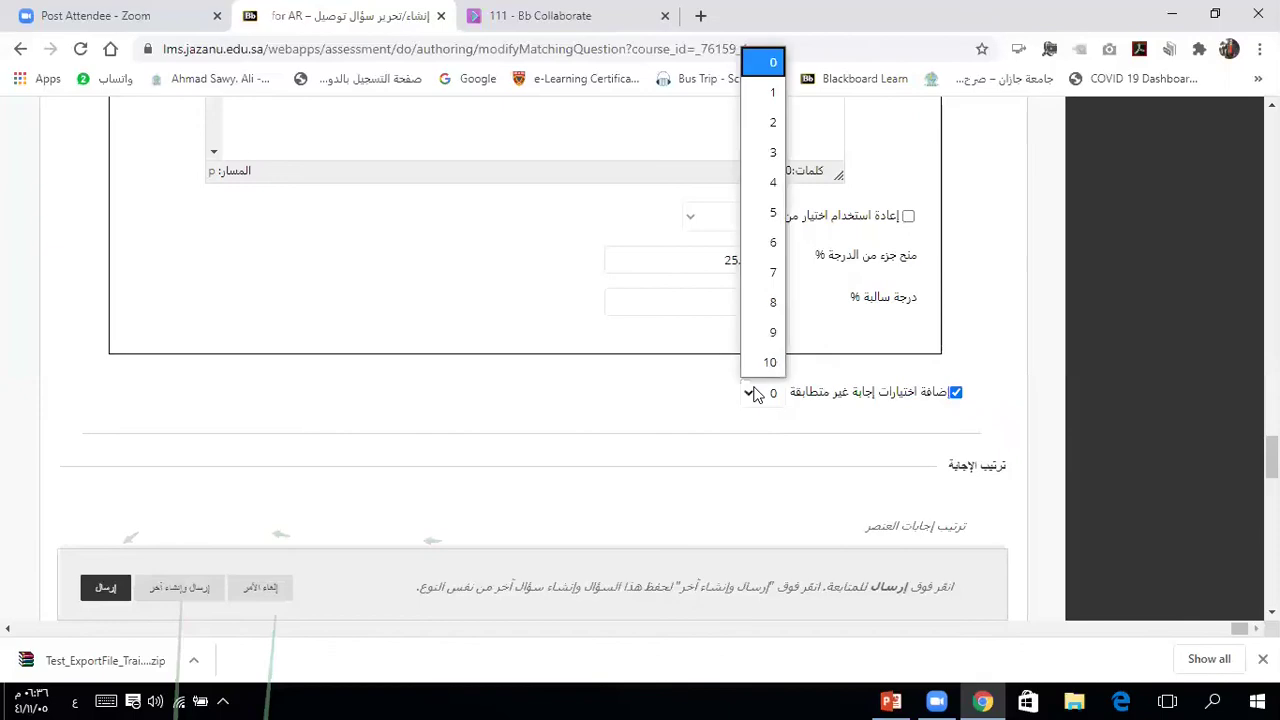
pyautogui.click(771, 128)
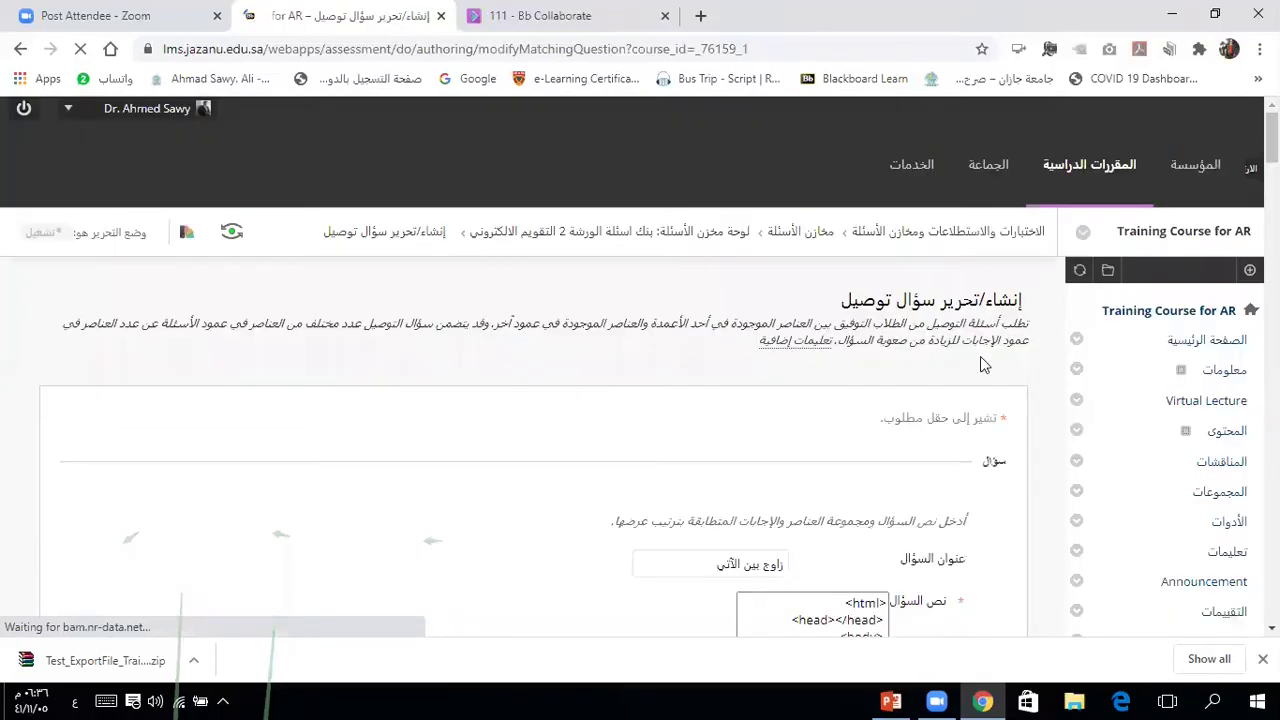
pyautogui.scroll(-5, 1047, 470)
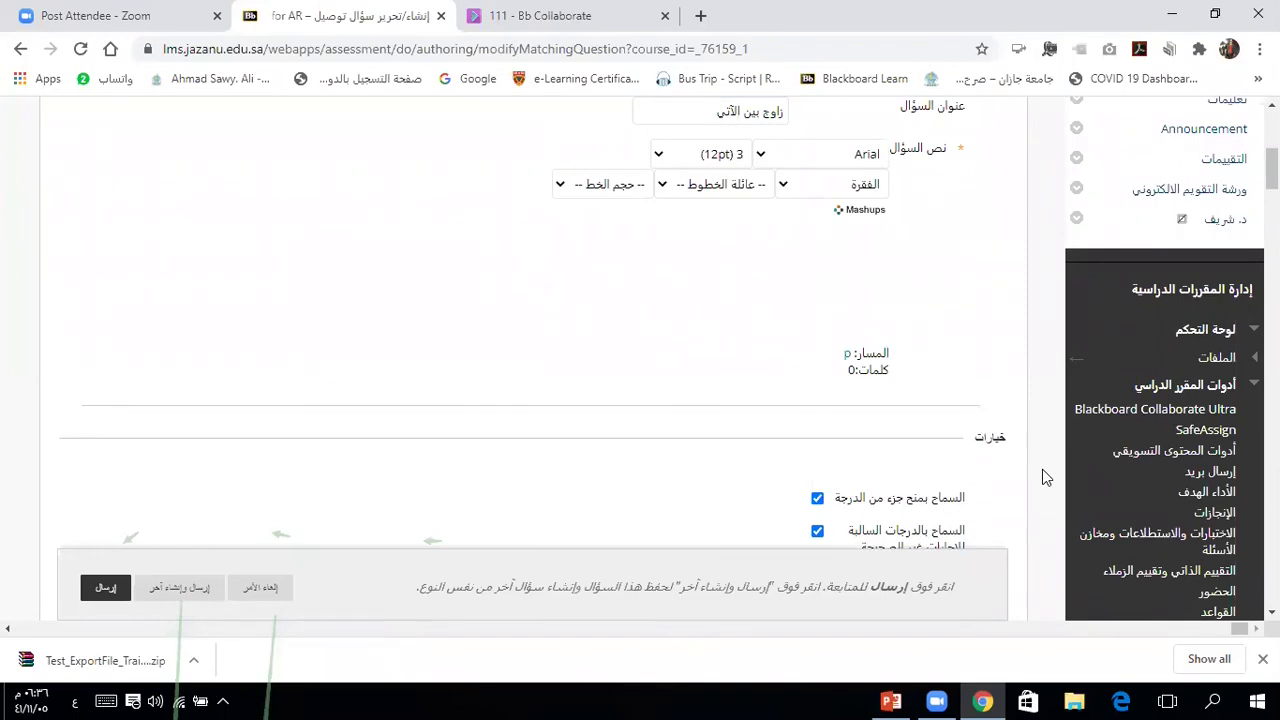
pyautogui.scroll(-10, 1042, 469)
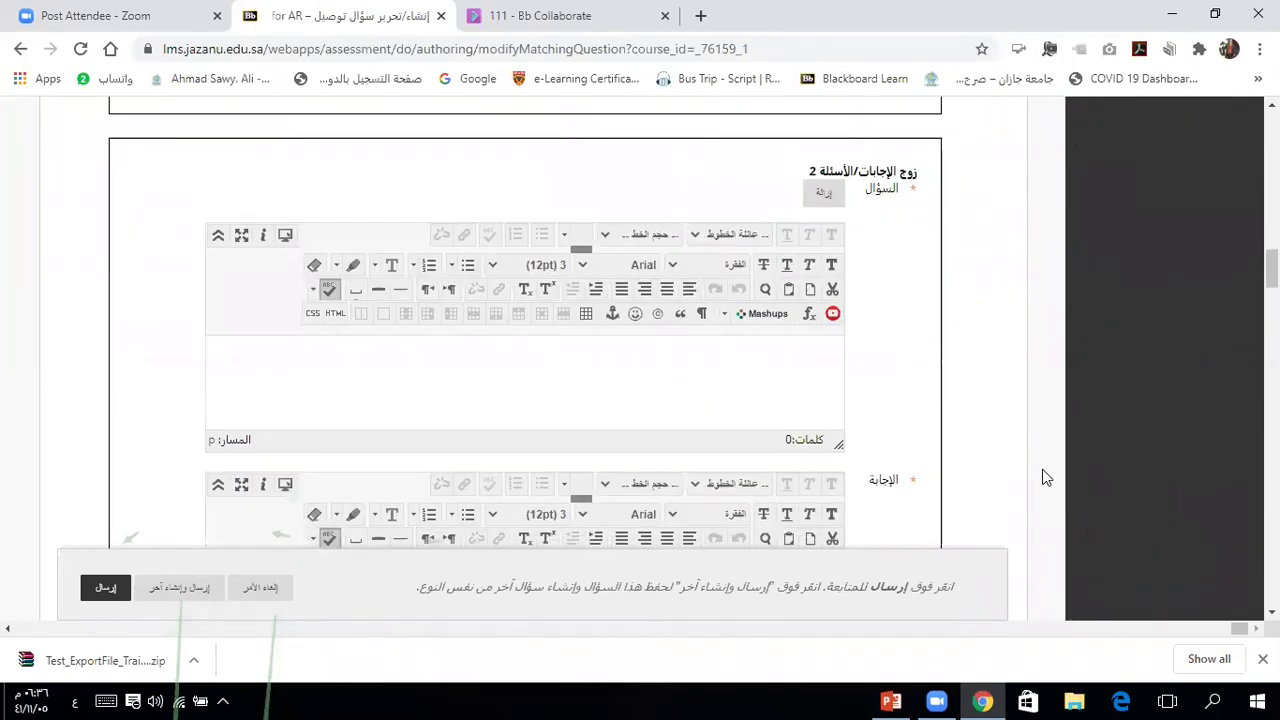
pyautogui.scroll(-10, 1042, 469)
pyautogui.scroll(-10, 1042, 478)
pyautogui.scroll(-3, 1042, 478)
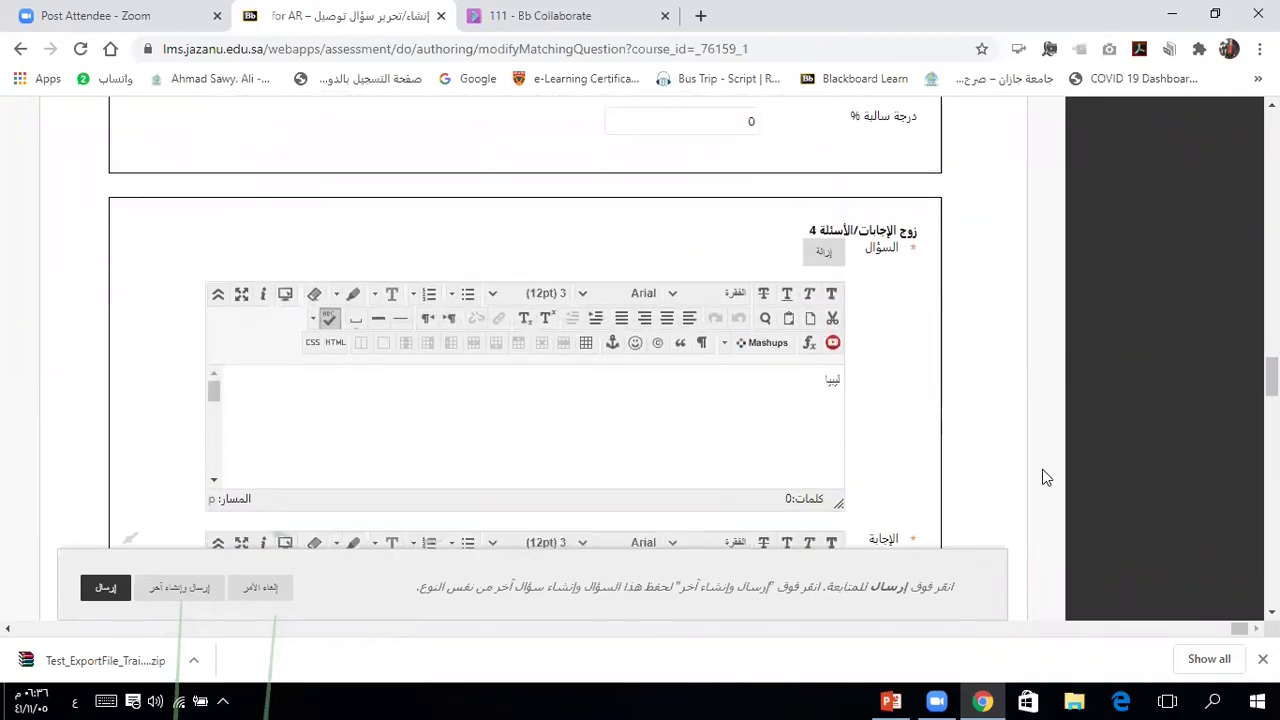
pyautogui.scroll(-6, 1042, 478)
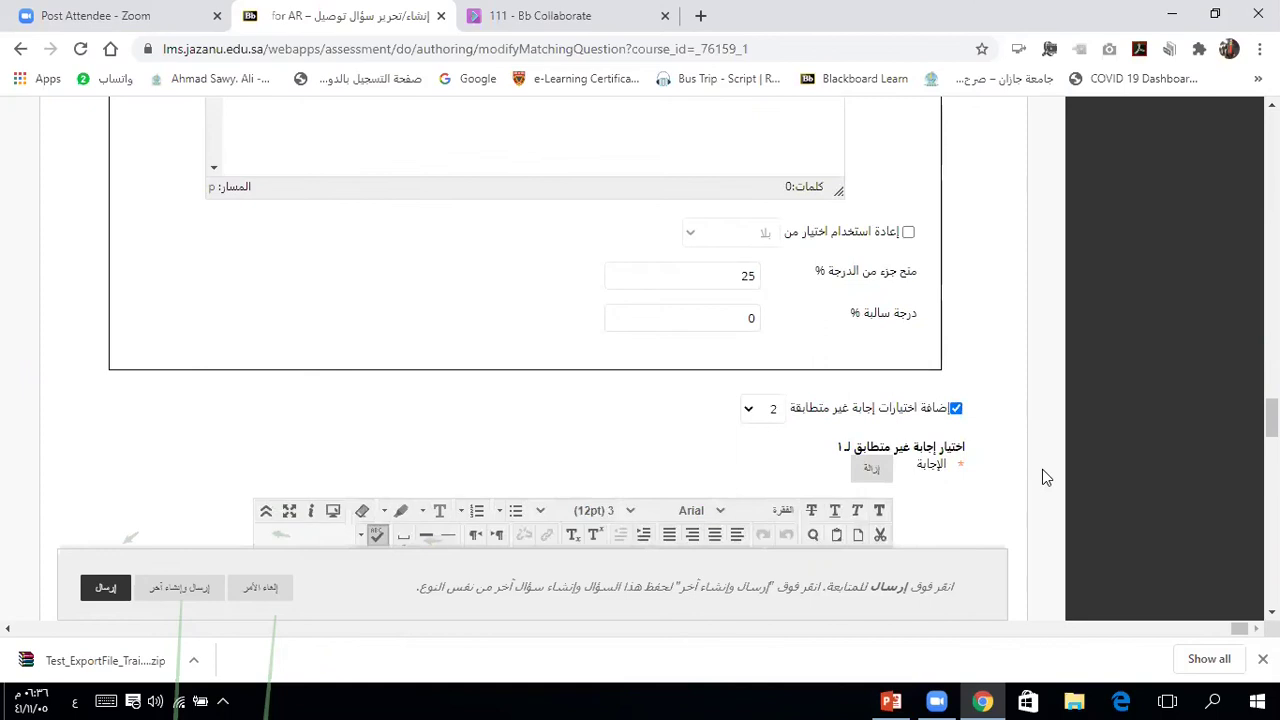
pyautogui.scroll(-3, 1042, 476)
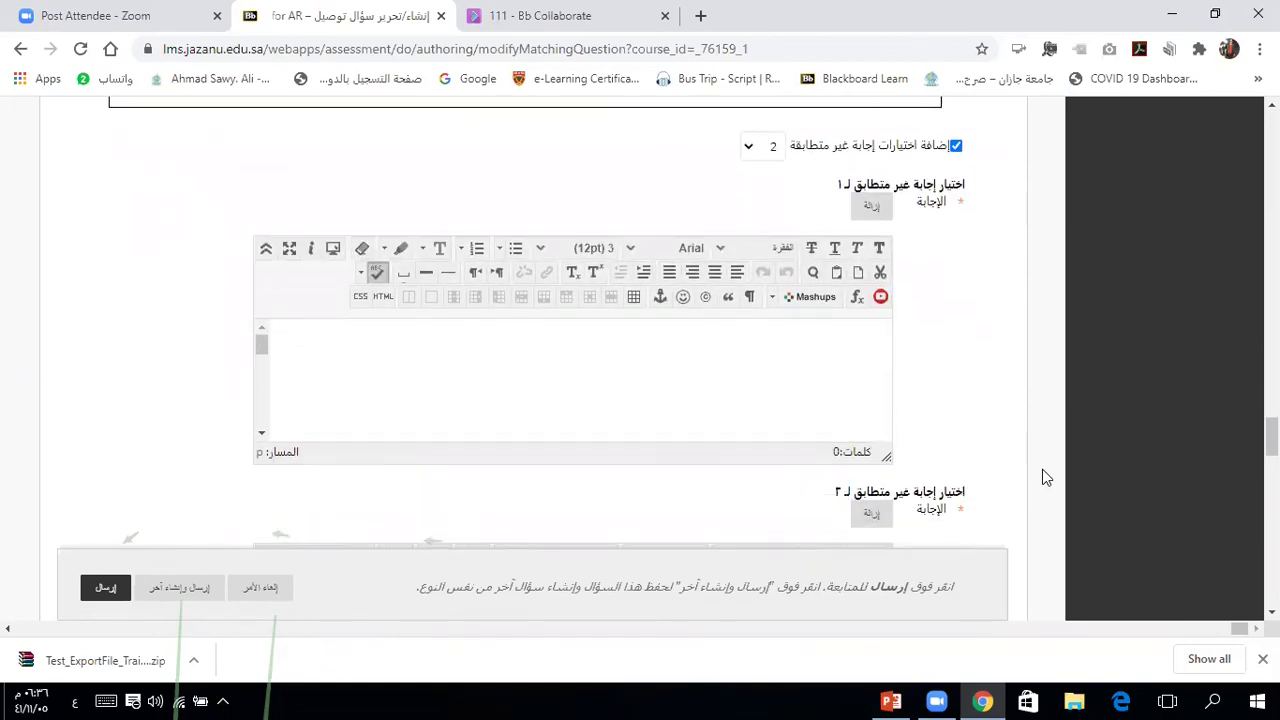
# Step: Enter the distractor answers الدوحة and المنامة (typed as 'المتماثلة')
pyautogui.click(862, 345)
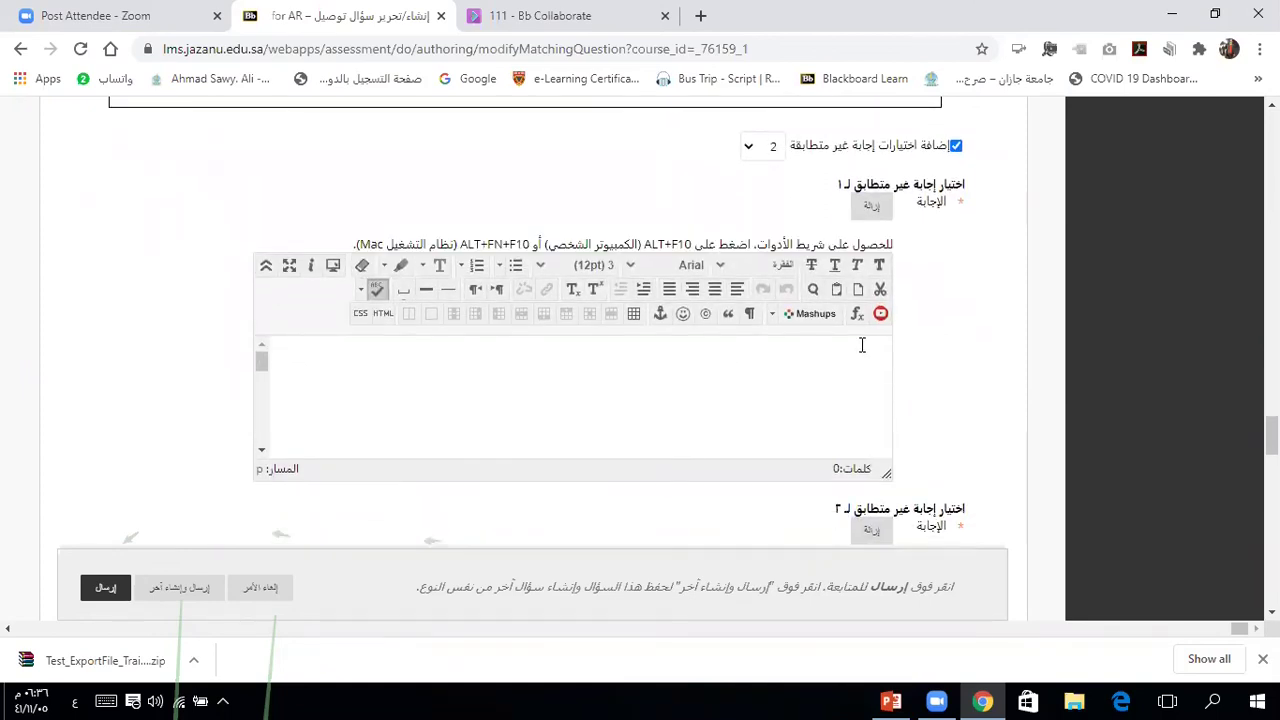
pyautogui.write('الدوحة')
pyautogui.scroll(-1, 956, 378)
pyautogui.scroll(-3, 958, 381)
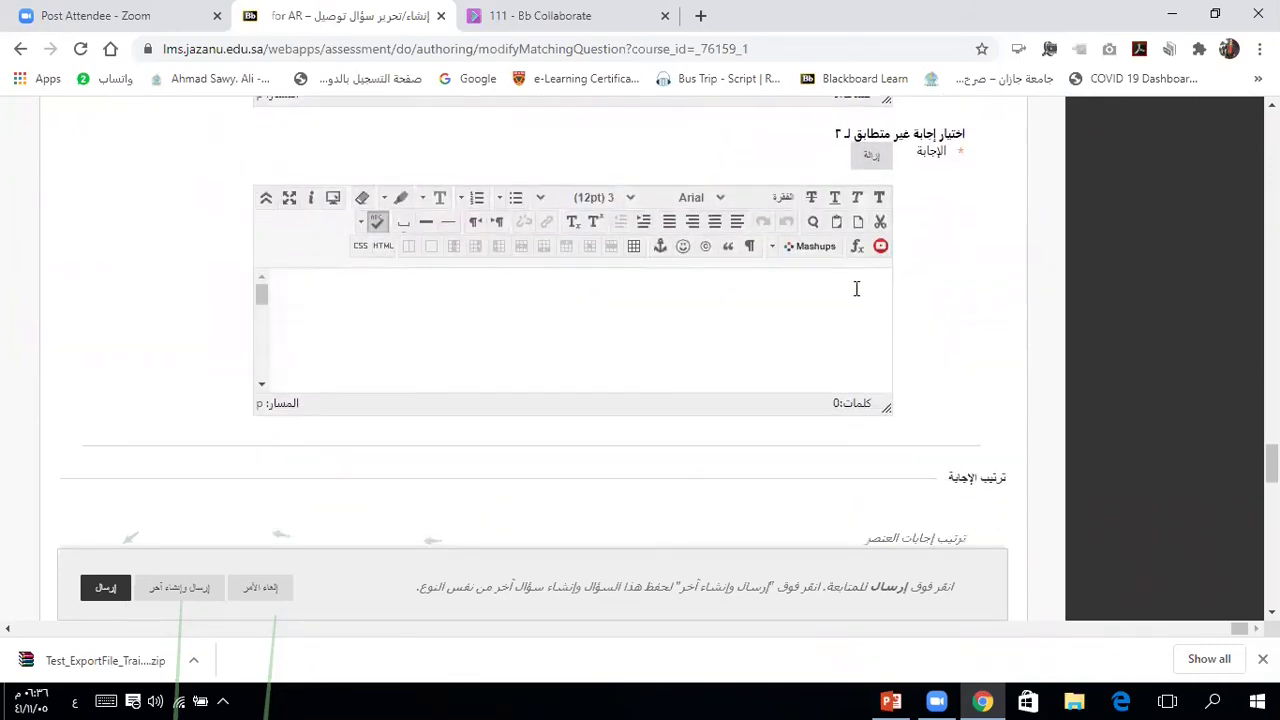
pyautogui.click(856, 289)
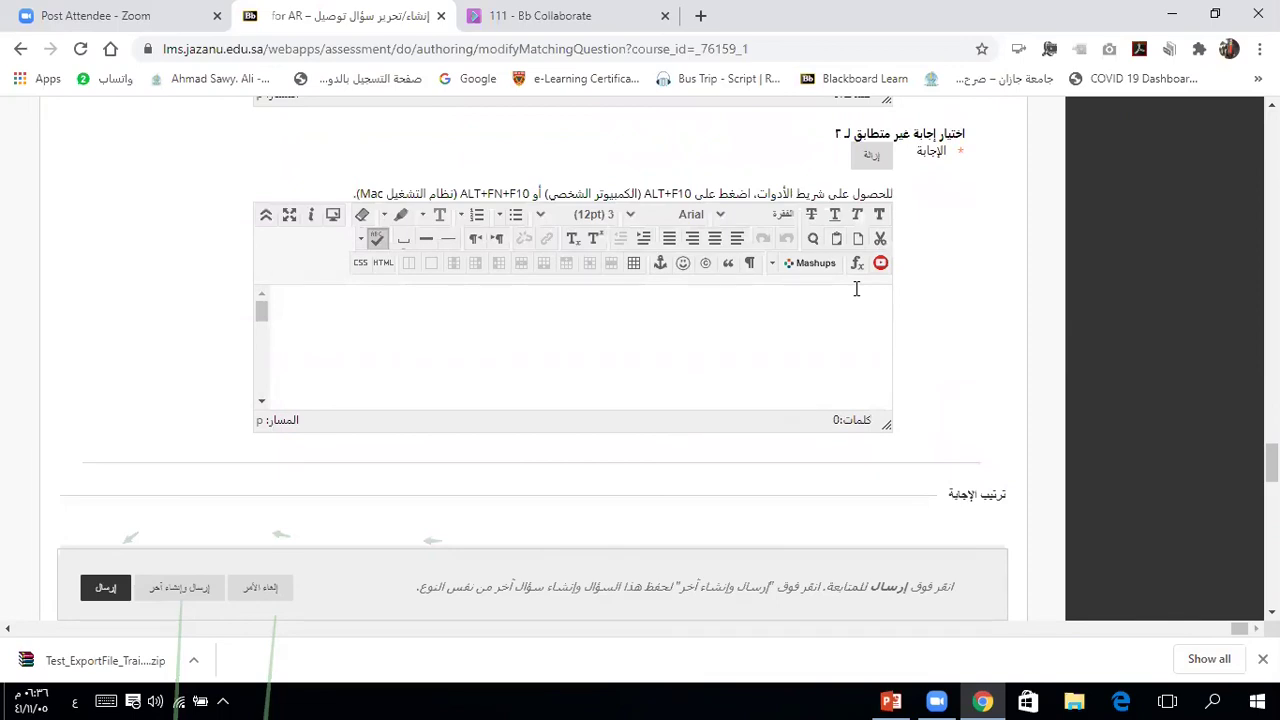
pyautogui.write('المتماثلة')
# Step: Set Answer Order to Random and submit the Matching question to the pool
pyautogui.scroll(-1, 919, 397)
pyautogui.scroll(-5, 919, 397)
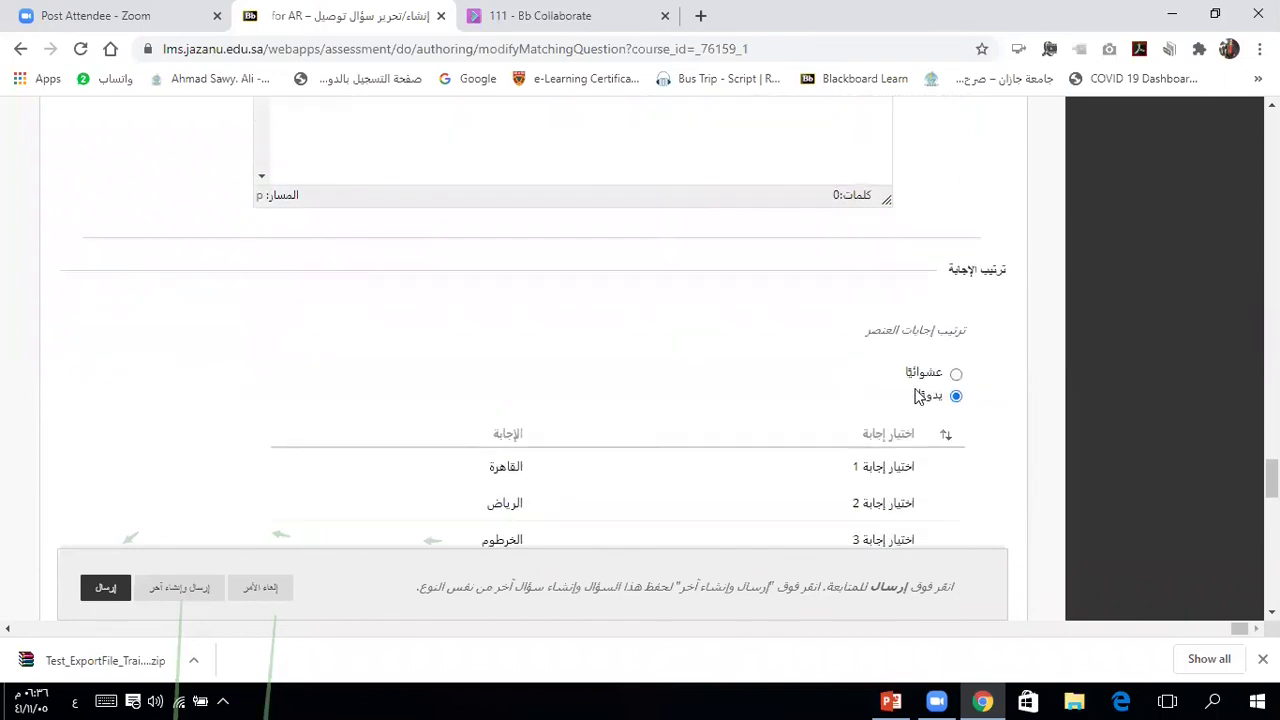
pyautogui.scroll(-2, 919, 397)
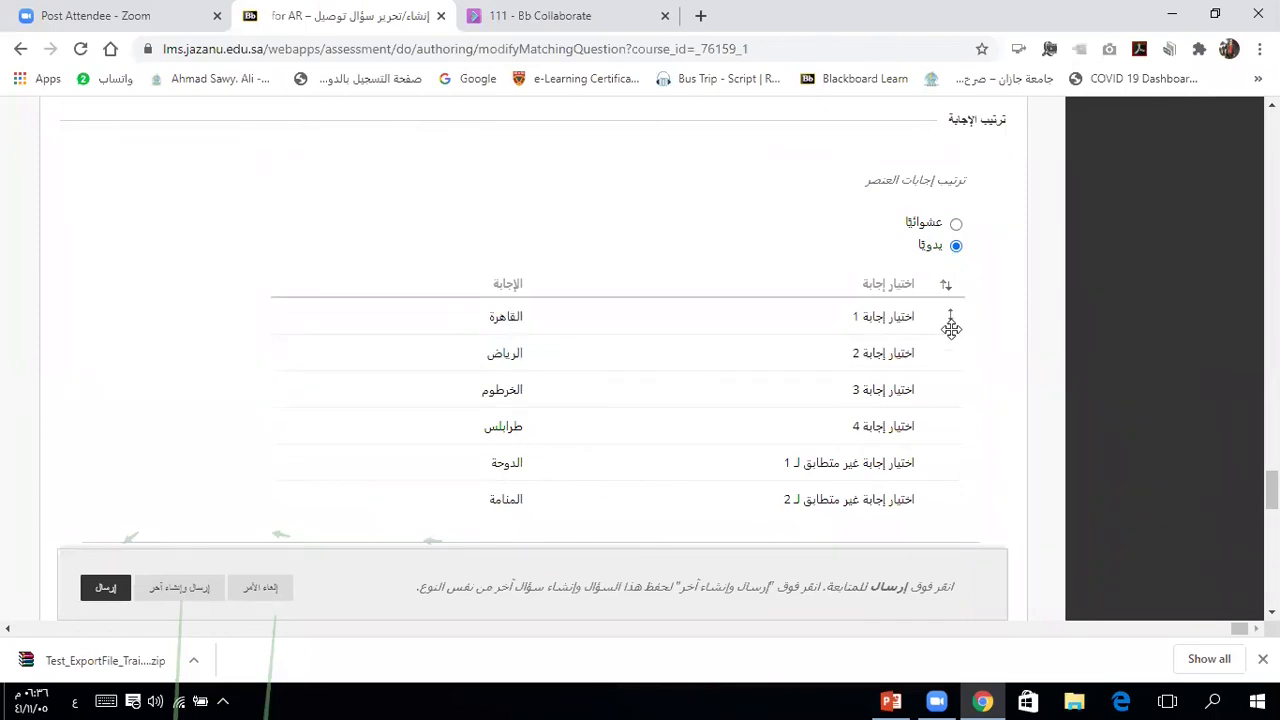
pyautogui.click(956, 224)
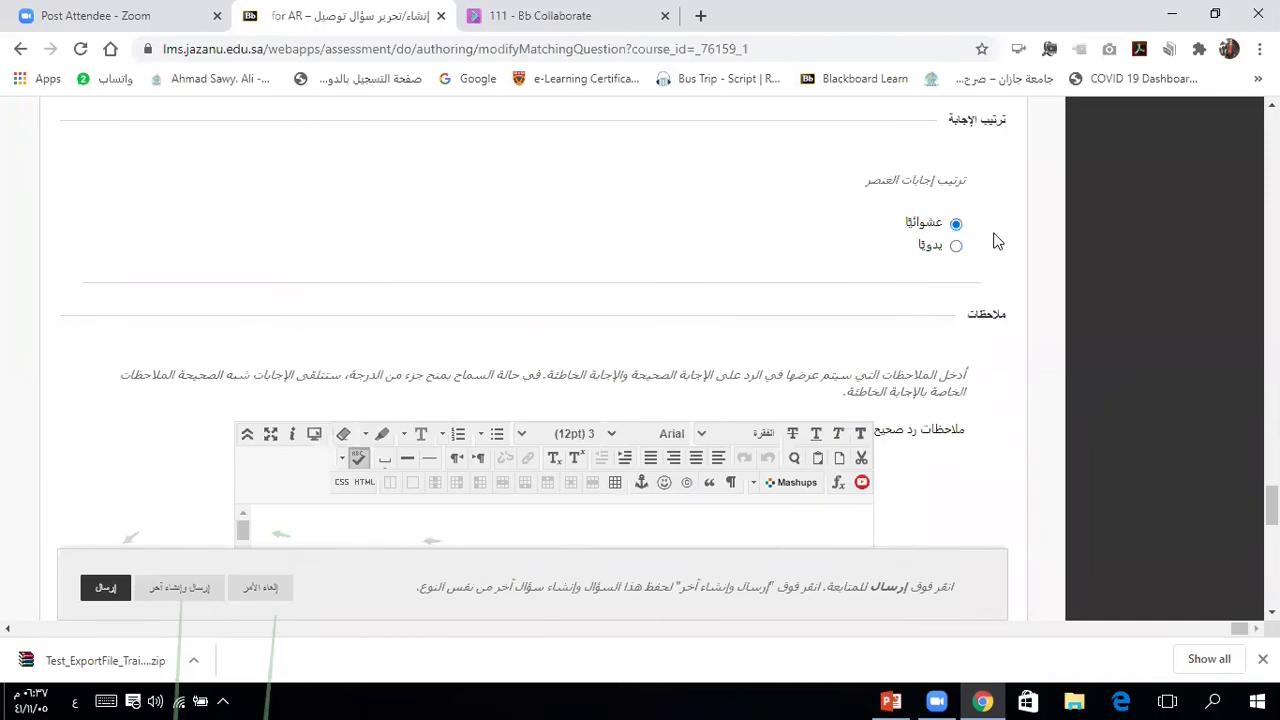
pyautogui.scroll(-3, 996, 241)
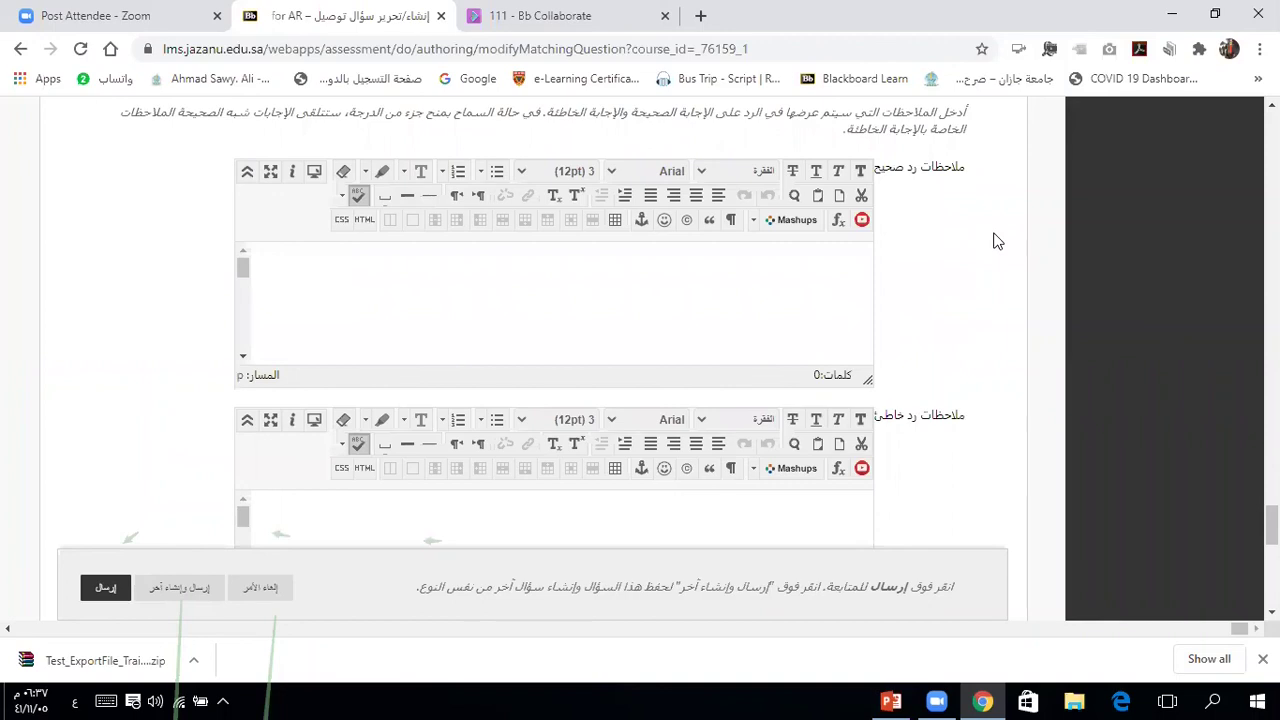
pyautogui.scroll(-2, 996, 241)
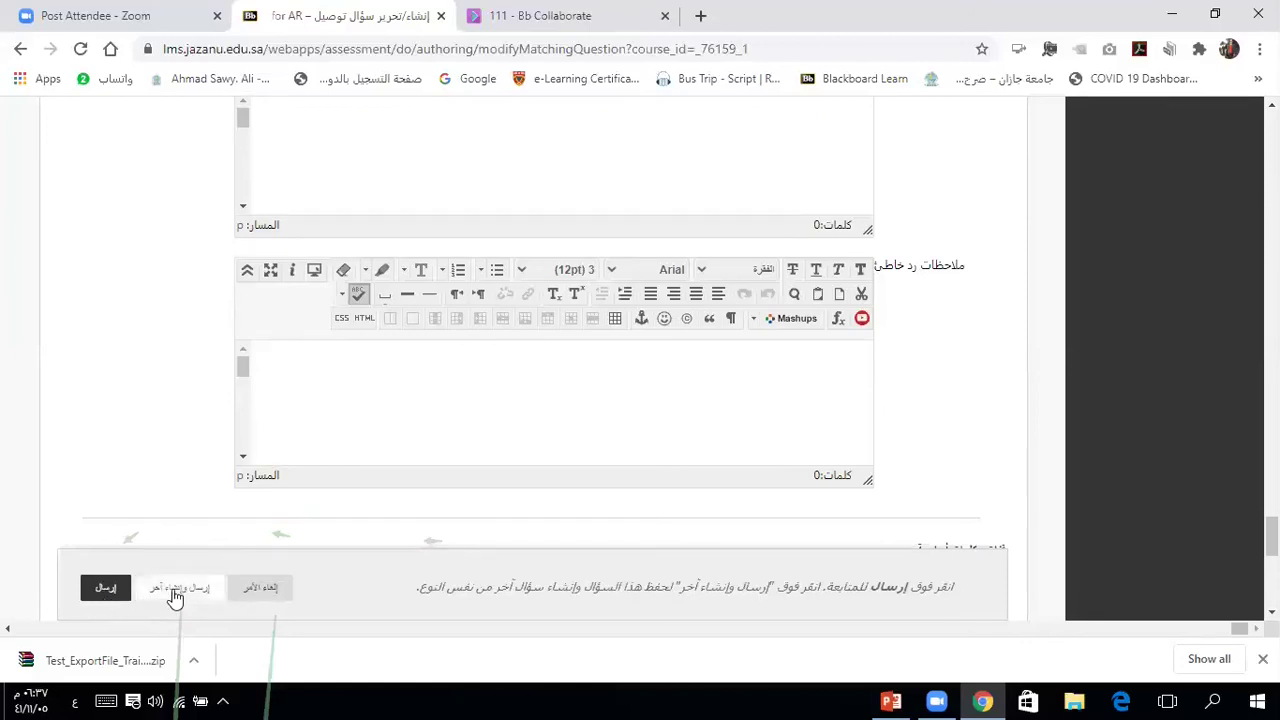
pyautogui.click(105, 590)
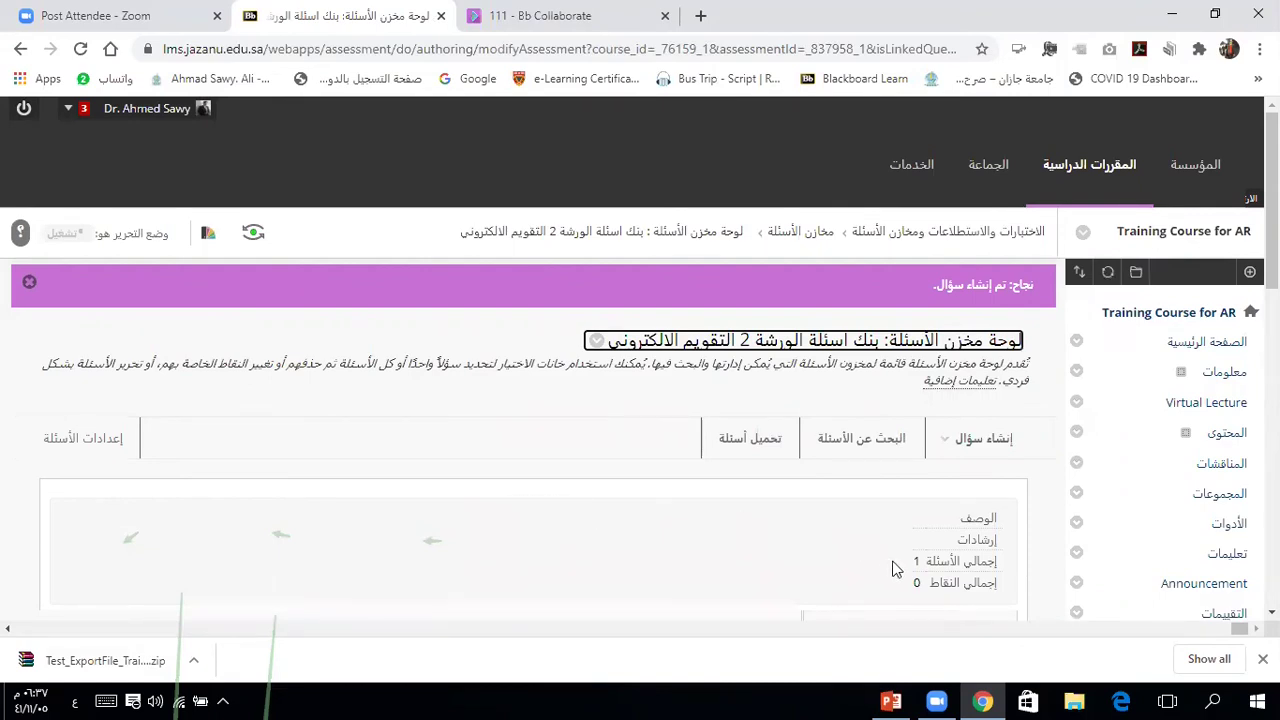
# Step: Review the workshop 2 pool's canvas and its list of creatable question types
pyautogui.scroll(-2, 810, 545)
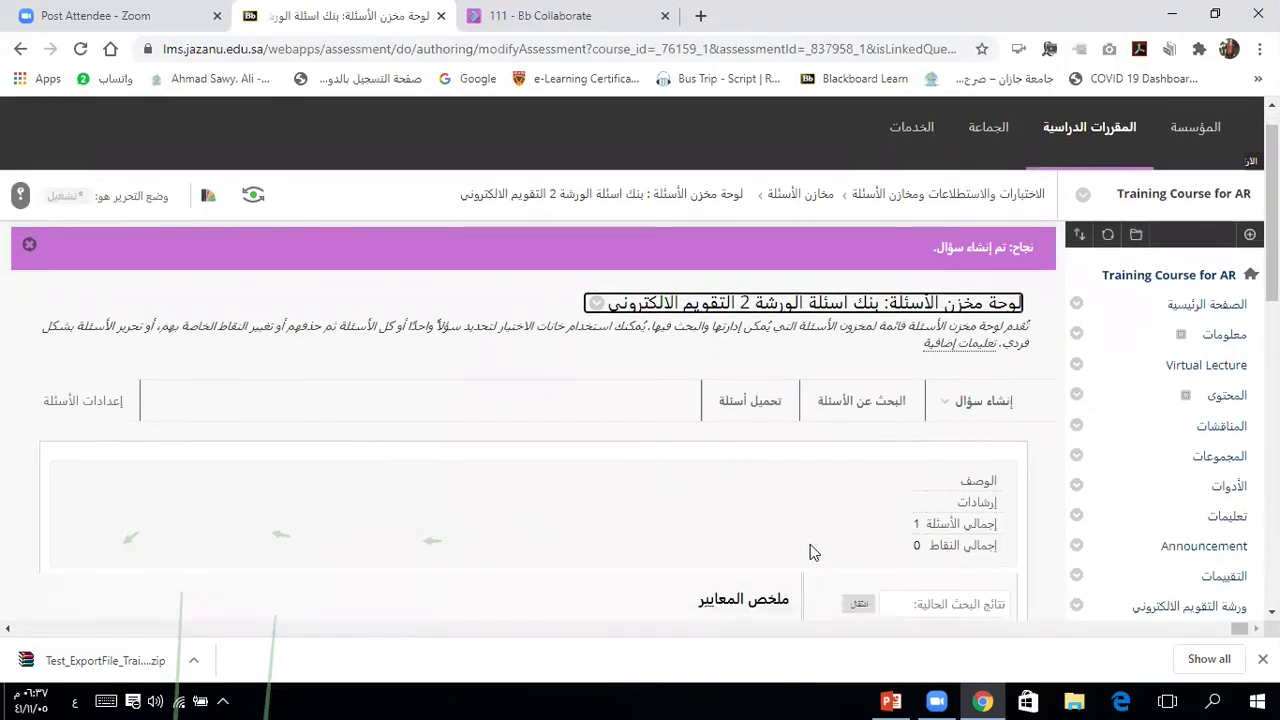
pyautogui.scroll(-3, 810, 544)
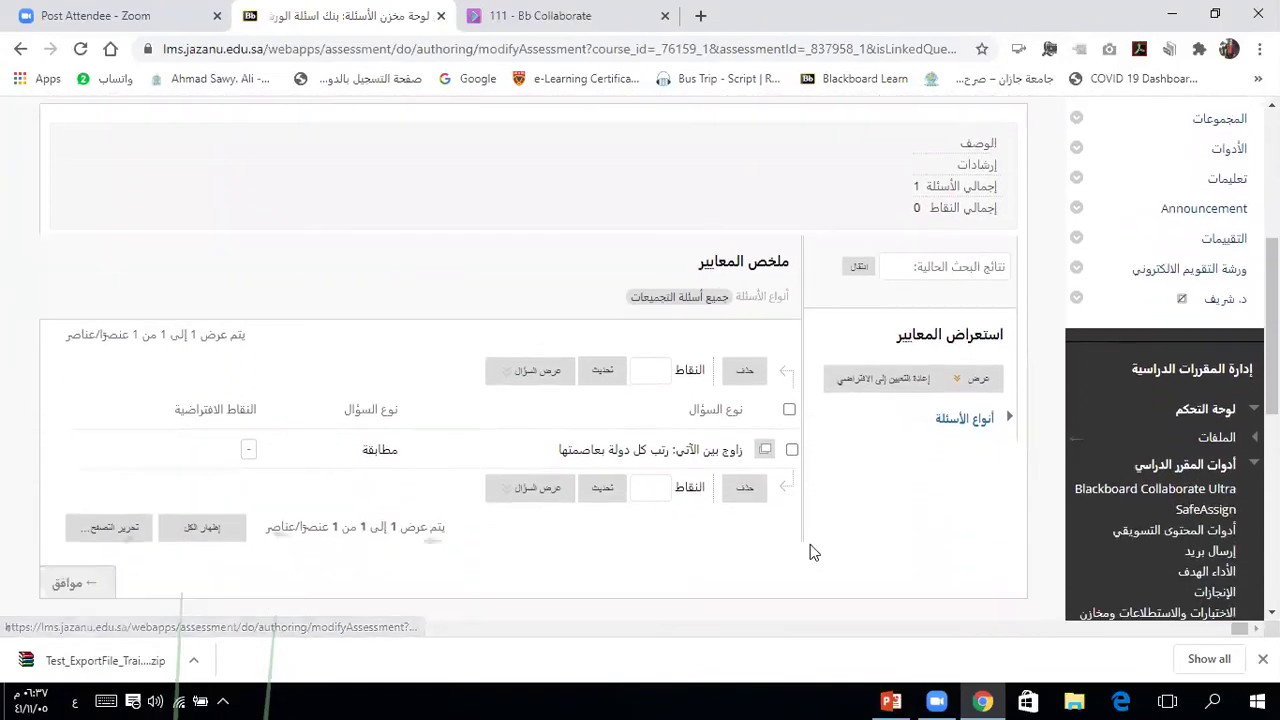
pyautogui.scroll(-3, 810, 553)
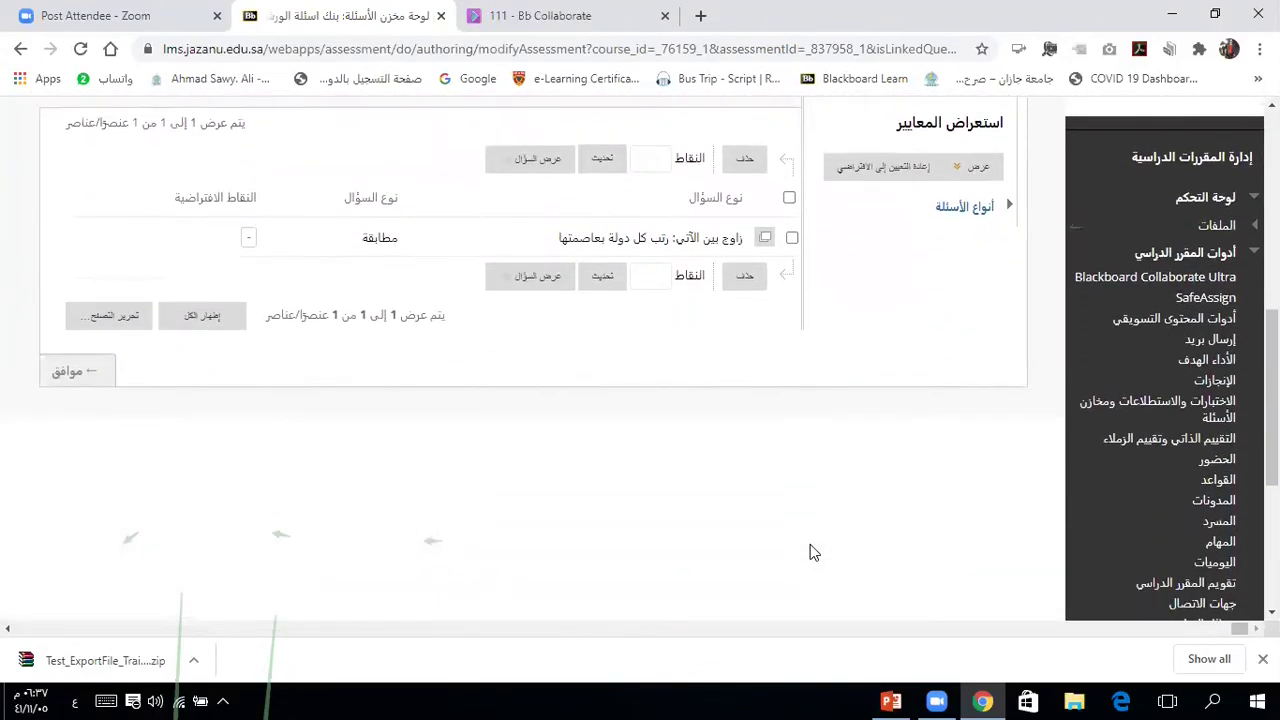
pyautogui.scroll(4, 810, 545)
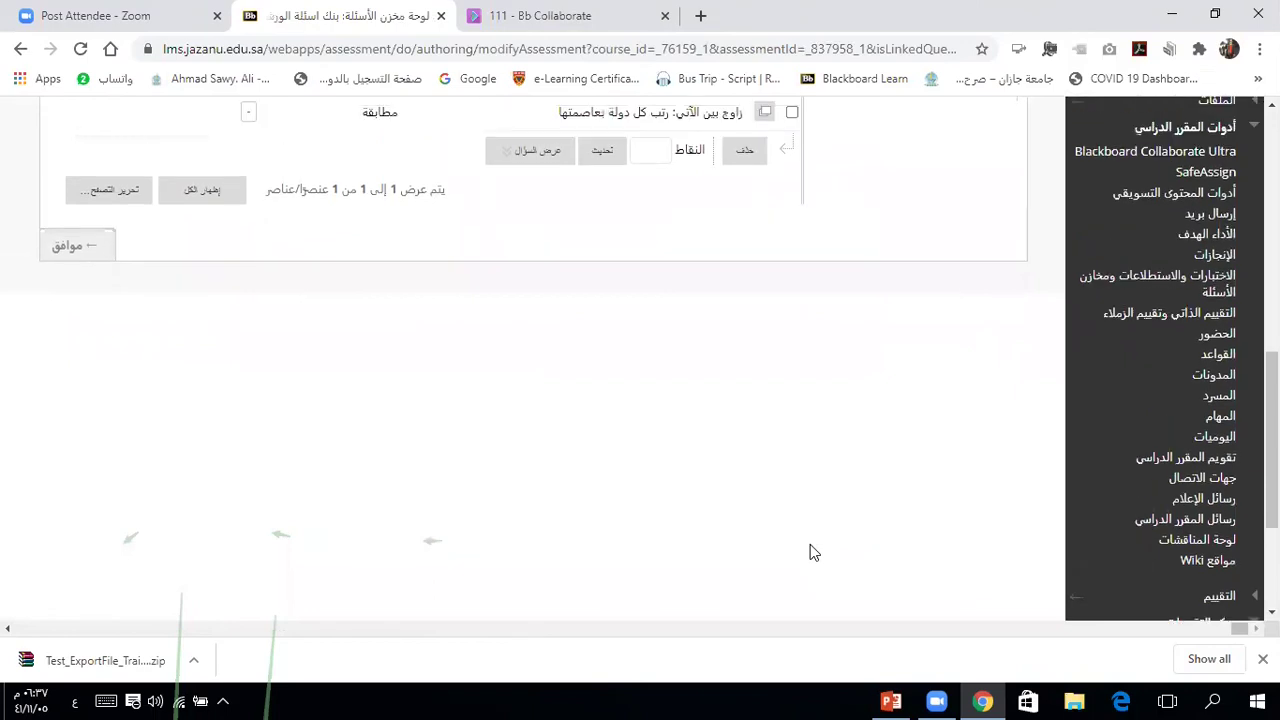
pyautogui.scroll(2, 810, 545)
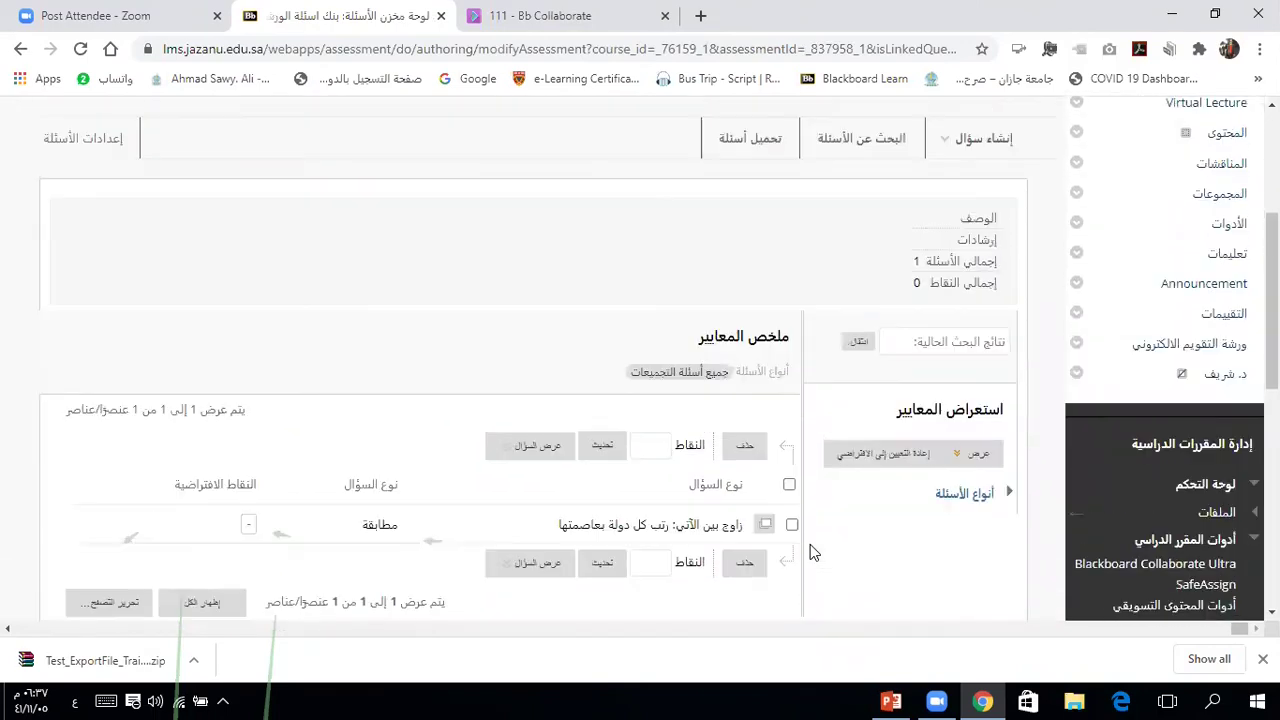
pyautogui.scroll(1, 812, 553)
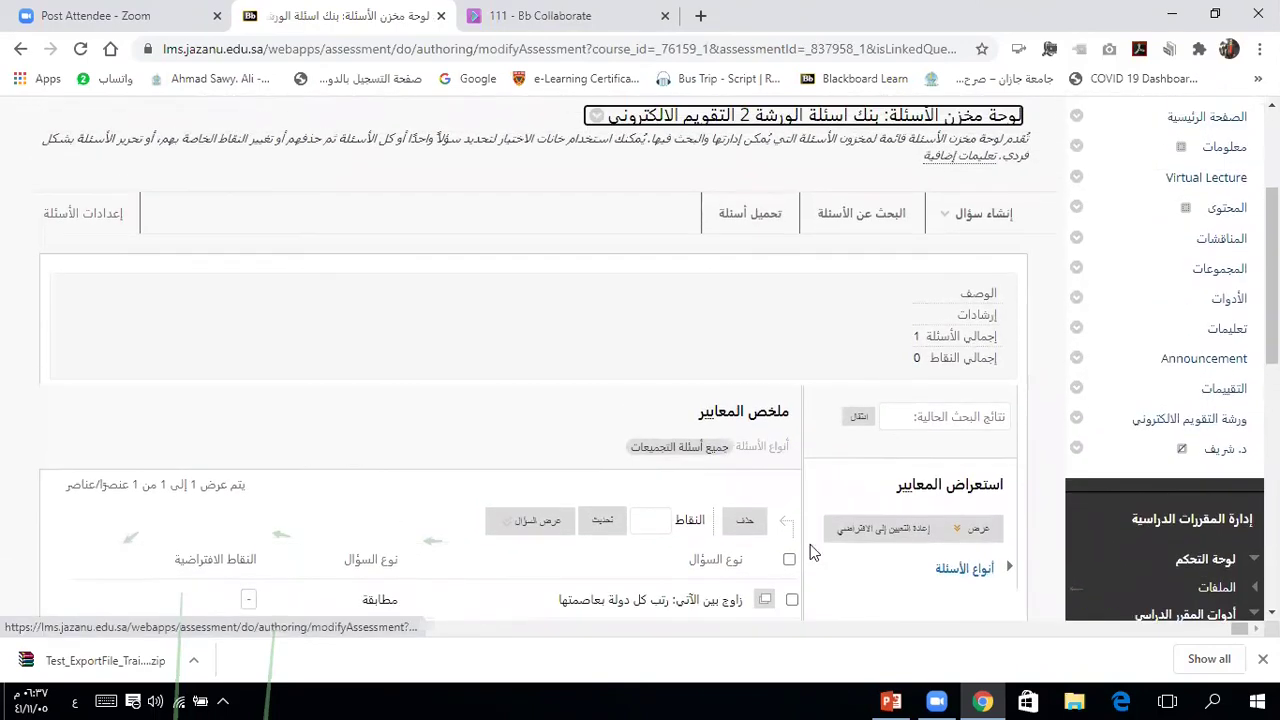
pyautogui.scroll(2, 811, 548)
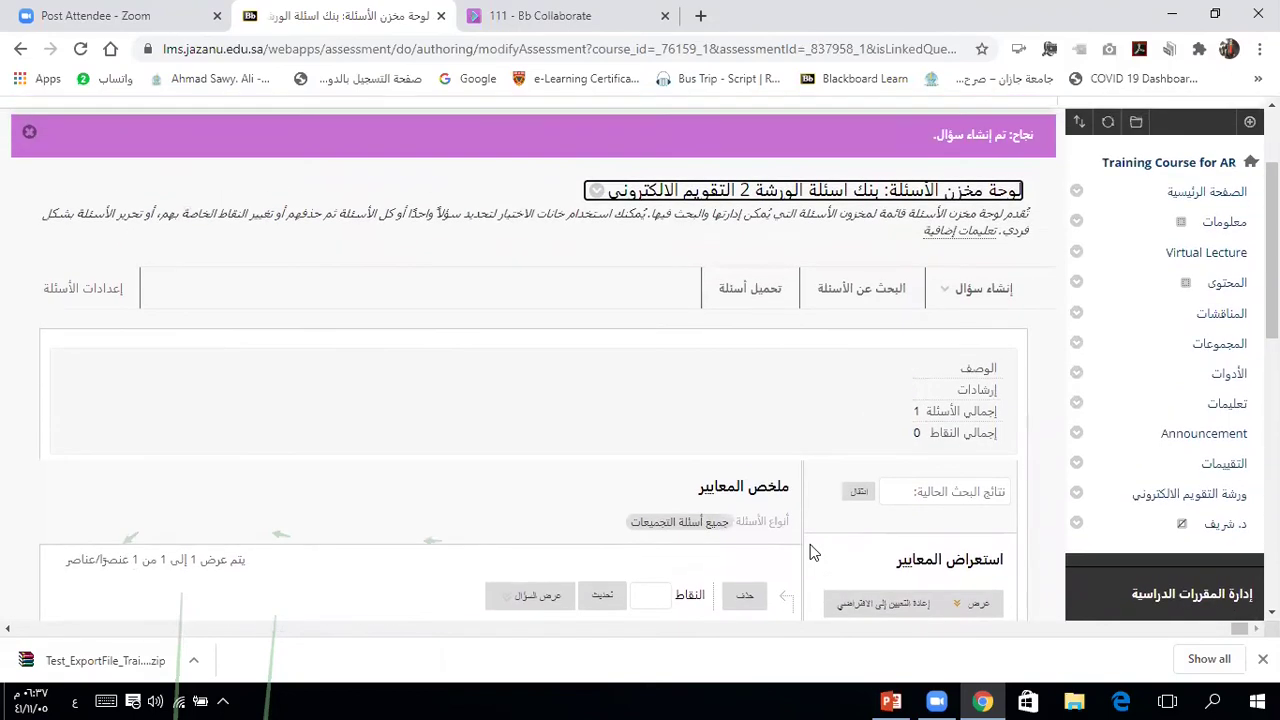
pyautogui.click(980, 290)
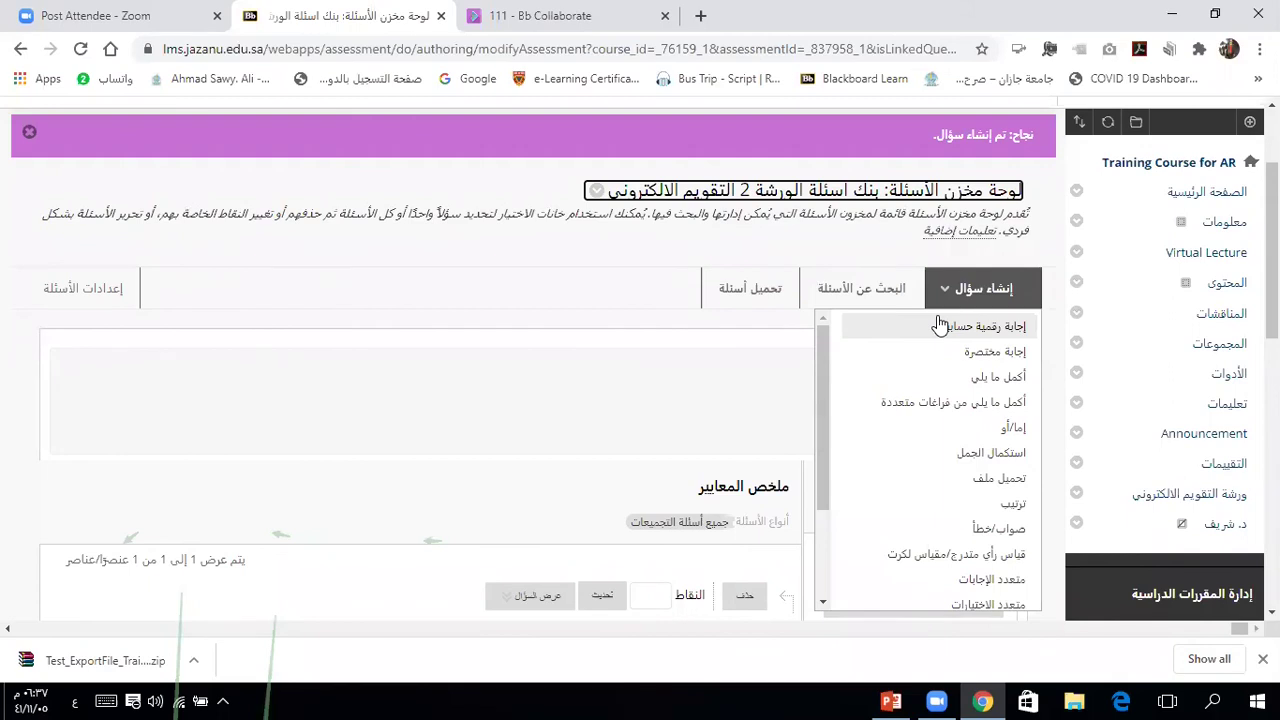
pyautogui.click(930, 300)
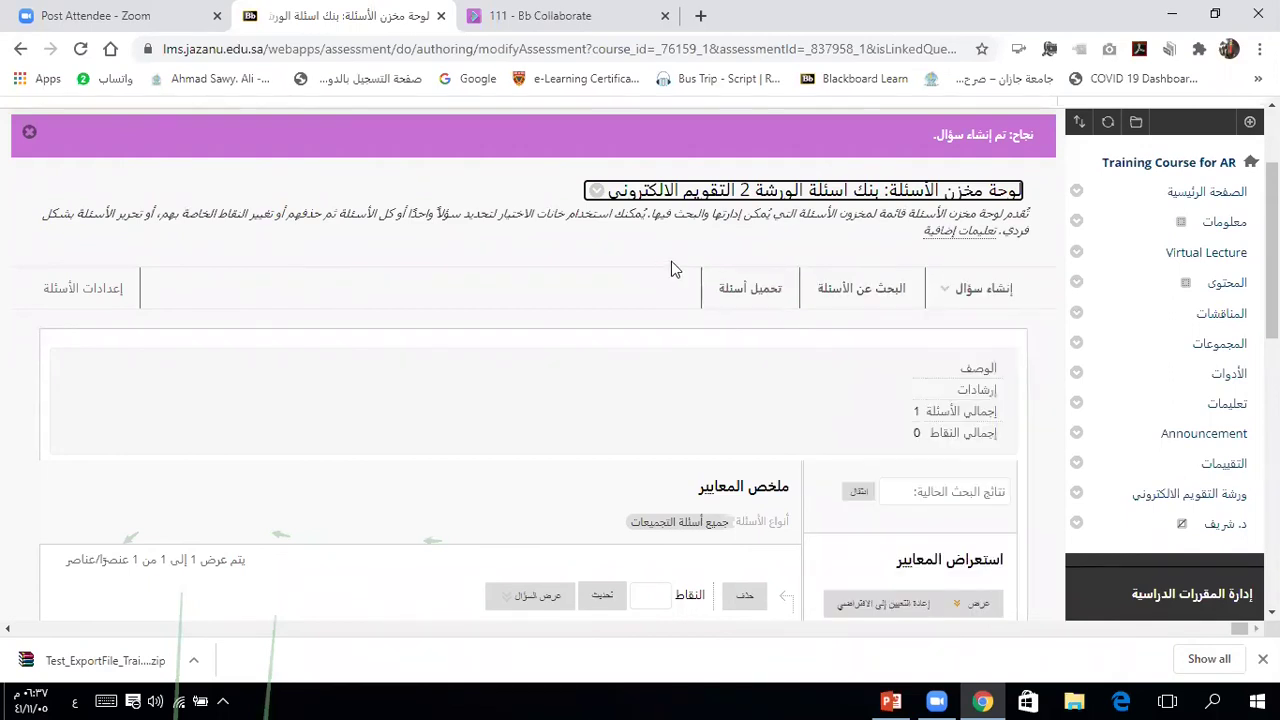
# Step: Return to Question Pools, where the workshop 2 pool now shows 1 question
pyautogui.click(658, 248)
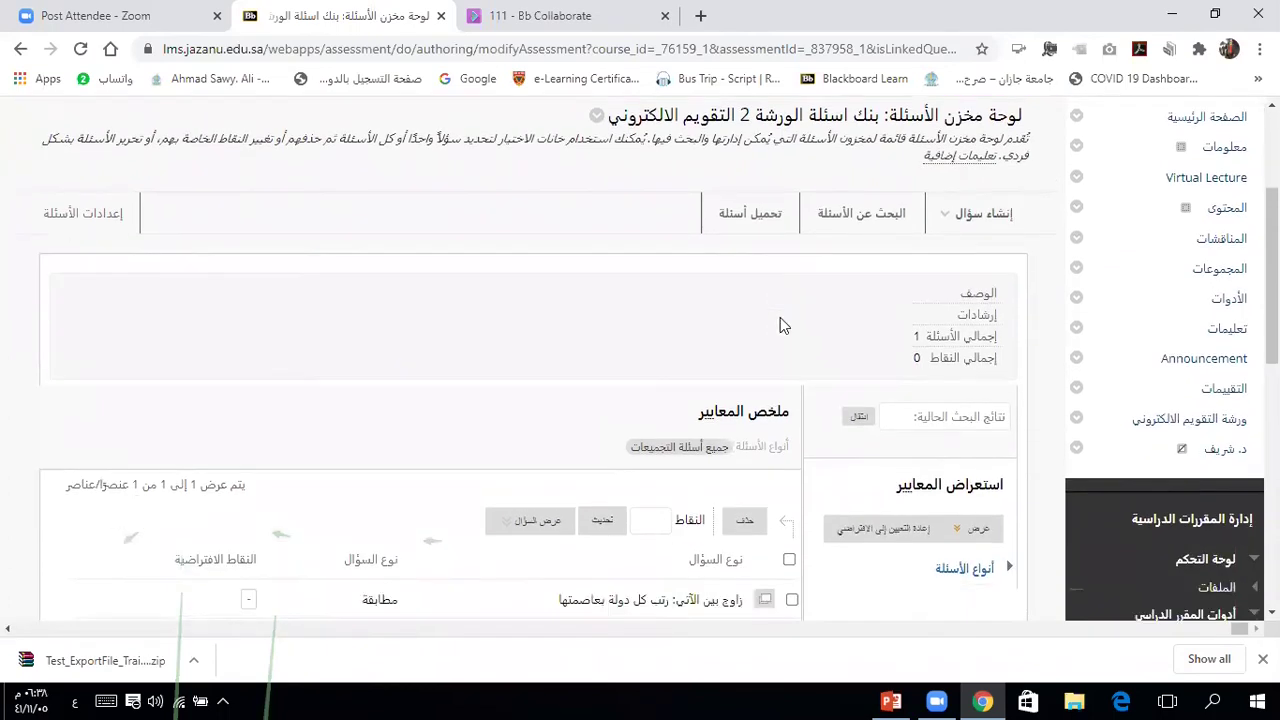
pyautogui.scroll(-4, 780, 317)
pyautogui.click(70, 398)
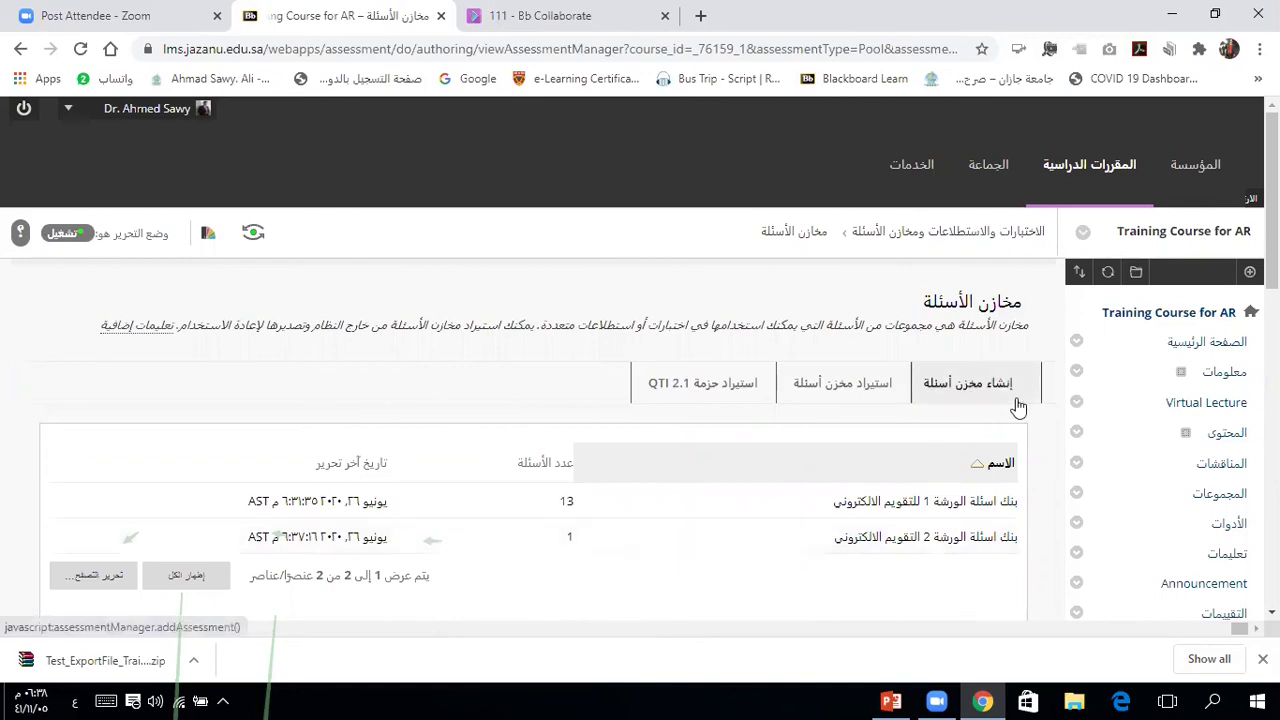
# Step: Start creating a new test from Assessments > Test in the ورشة التقويم الالكتروني area
pyautogui.scroll(-3, 1045, 534)
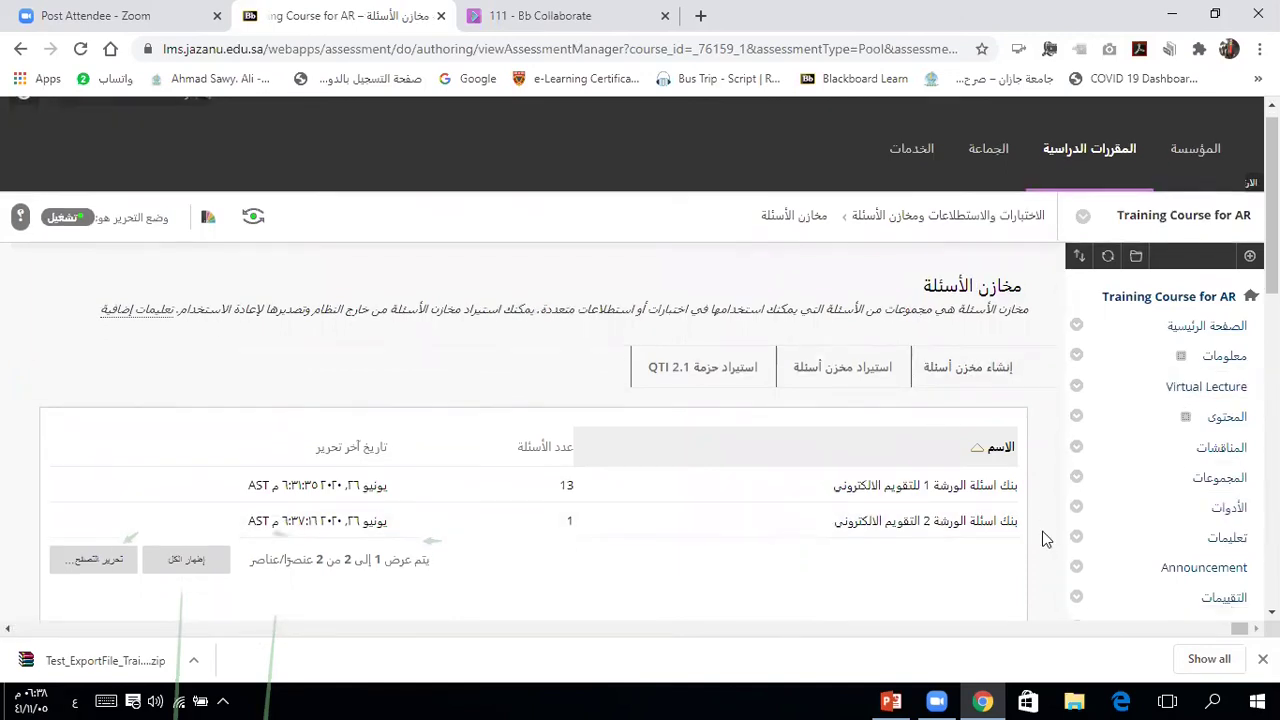
pyautogui.click(1196, 456)
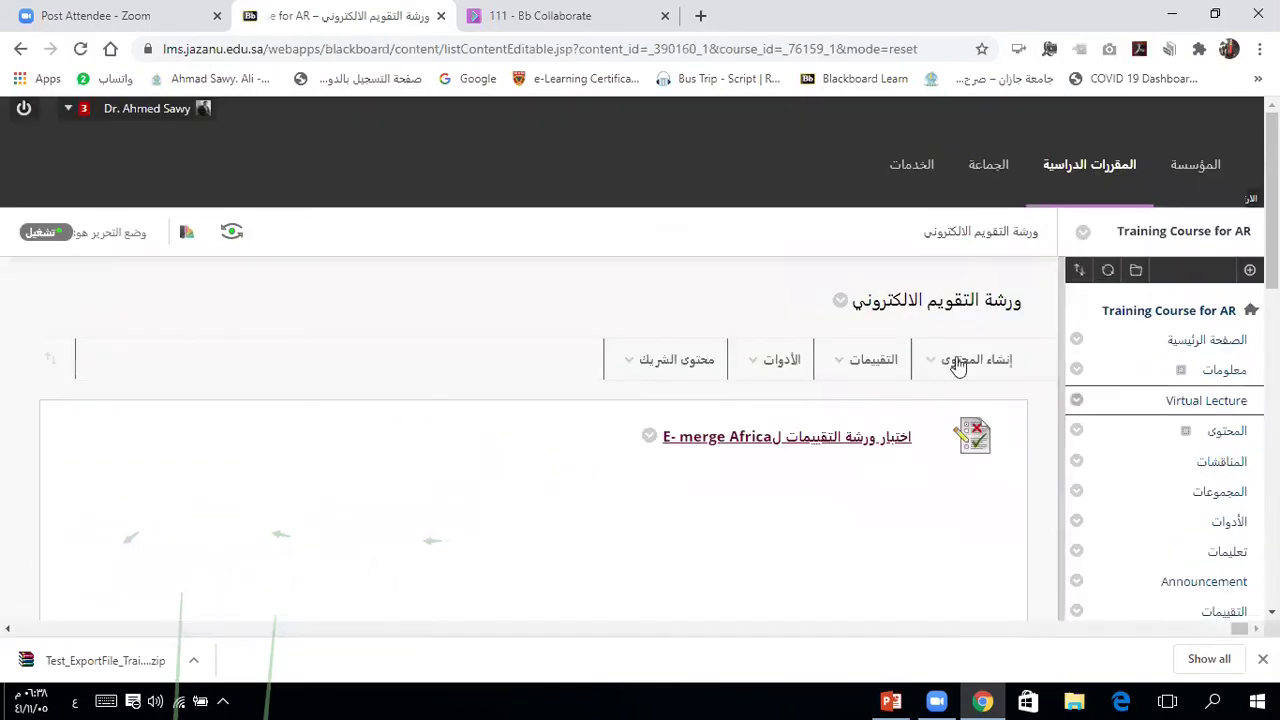
pyautogui.click(873, 360)
pyautogui.click(847, 417)
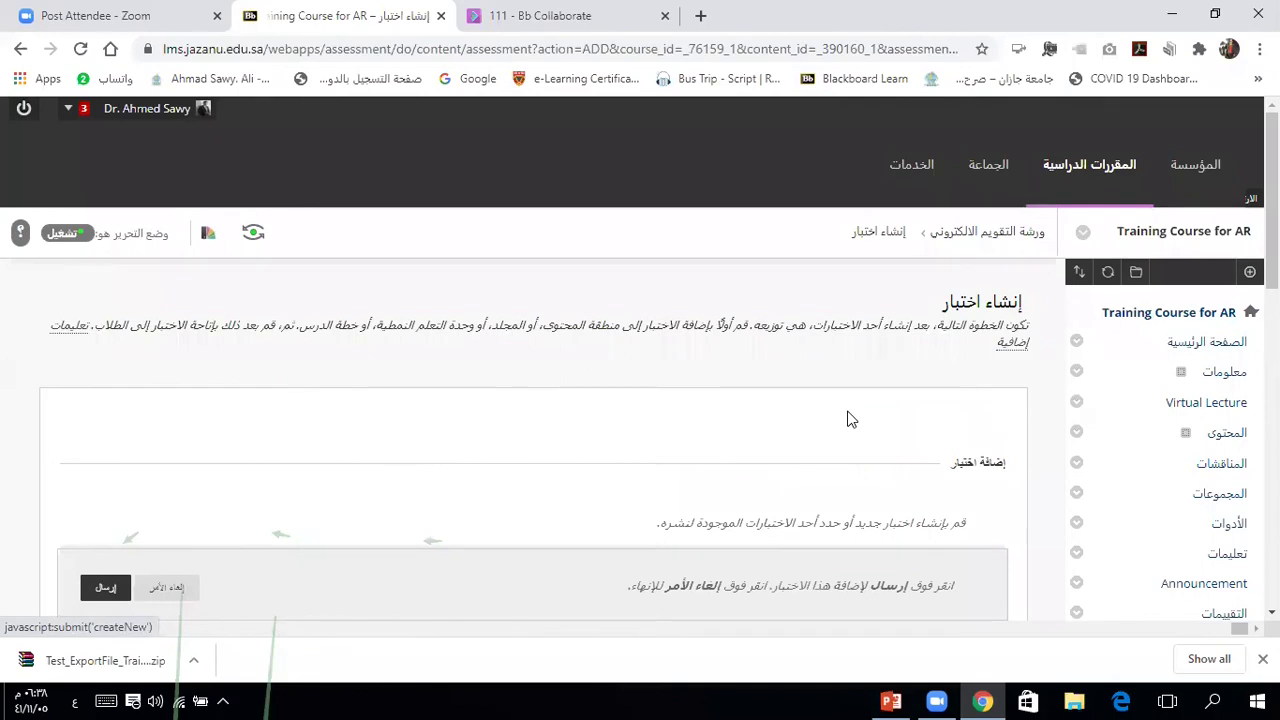
pyautogui.scroll(-2, 847, 419)
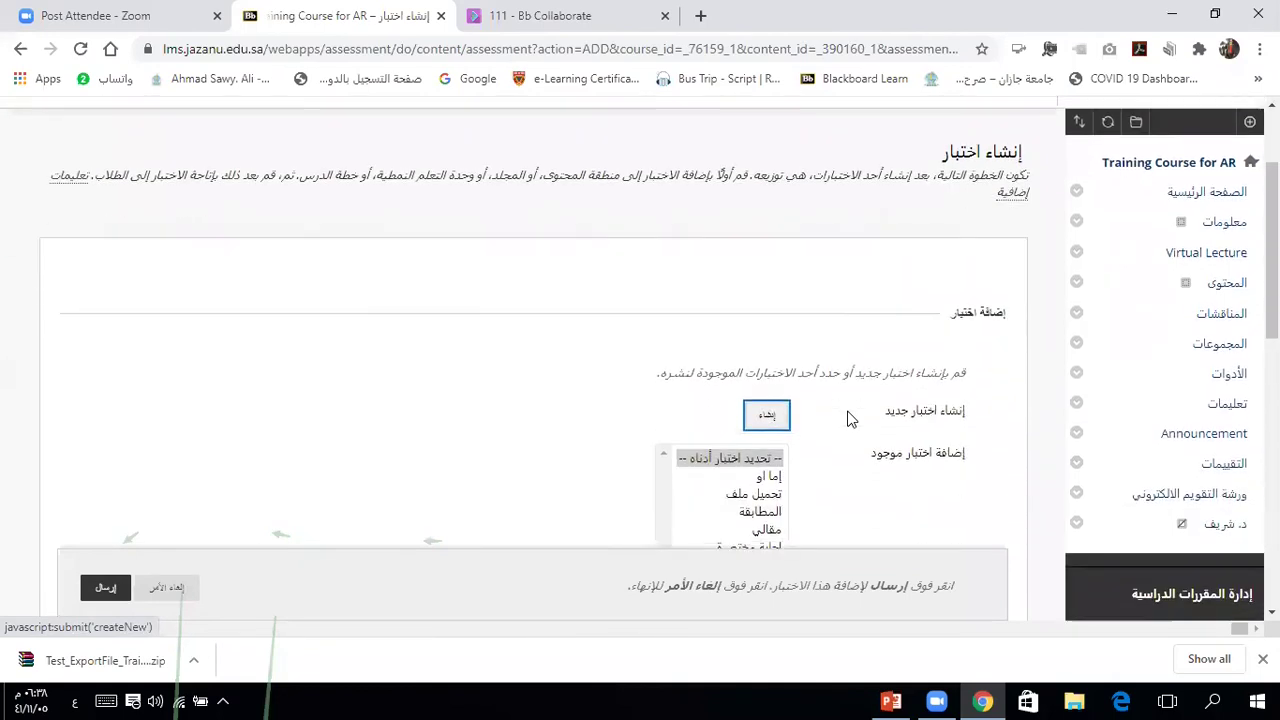
pyautogui.click(765, 342)
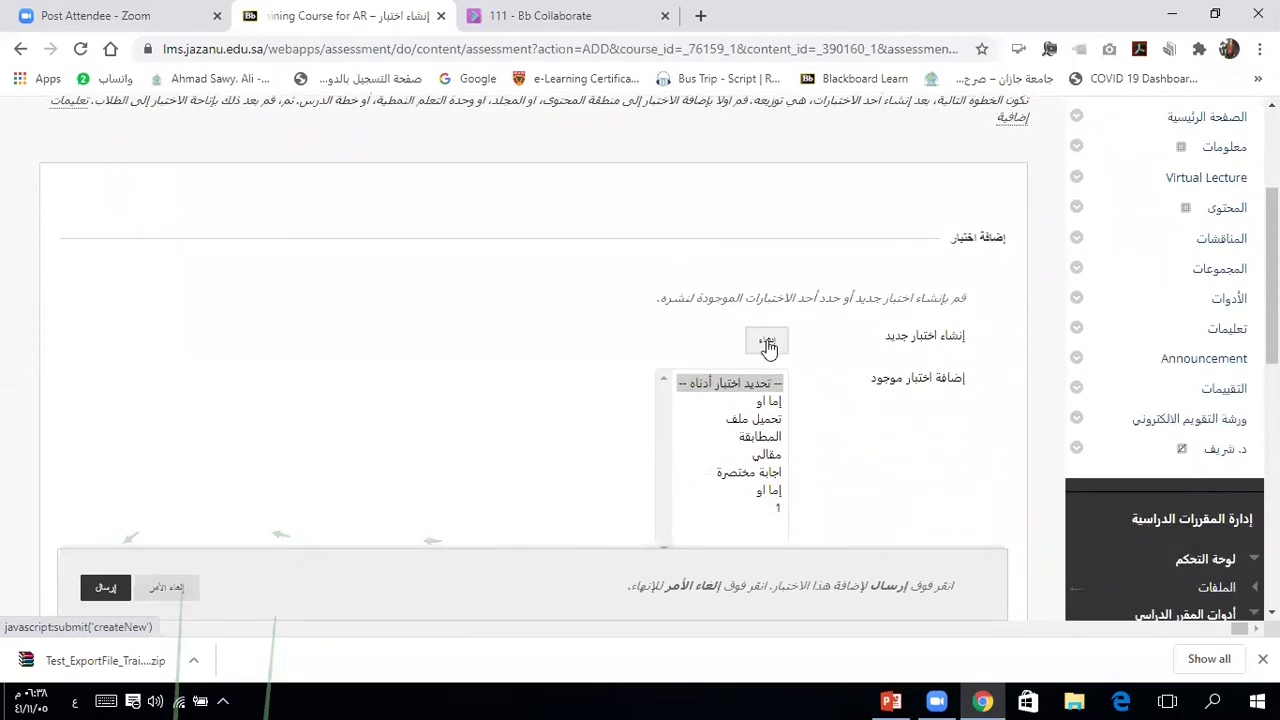
# Step: Name the test 'اختبار الورشة من بنك' and submit its information
pyautogui.write('اختبار')
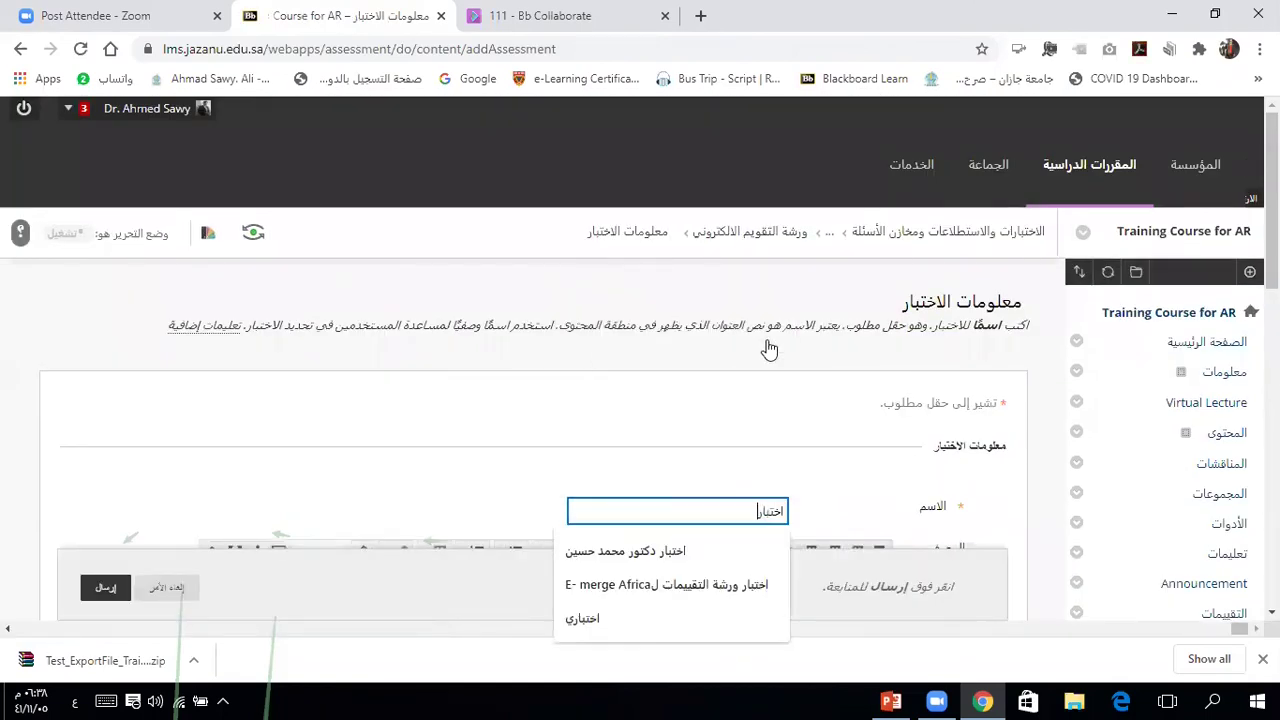
pyautogui.write(' الورشة من بنك')
pyautogui.click(630, 440)
pyautogui.scroll(-1, 630, 440)
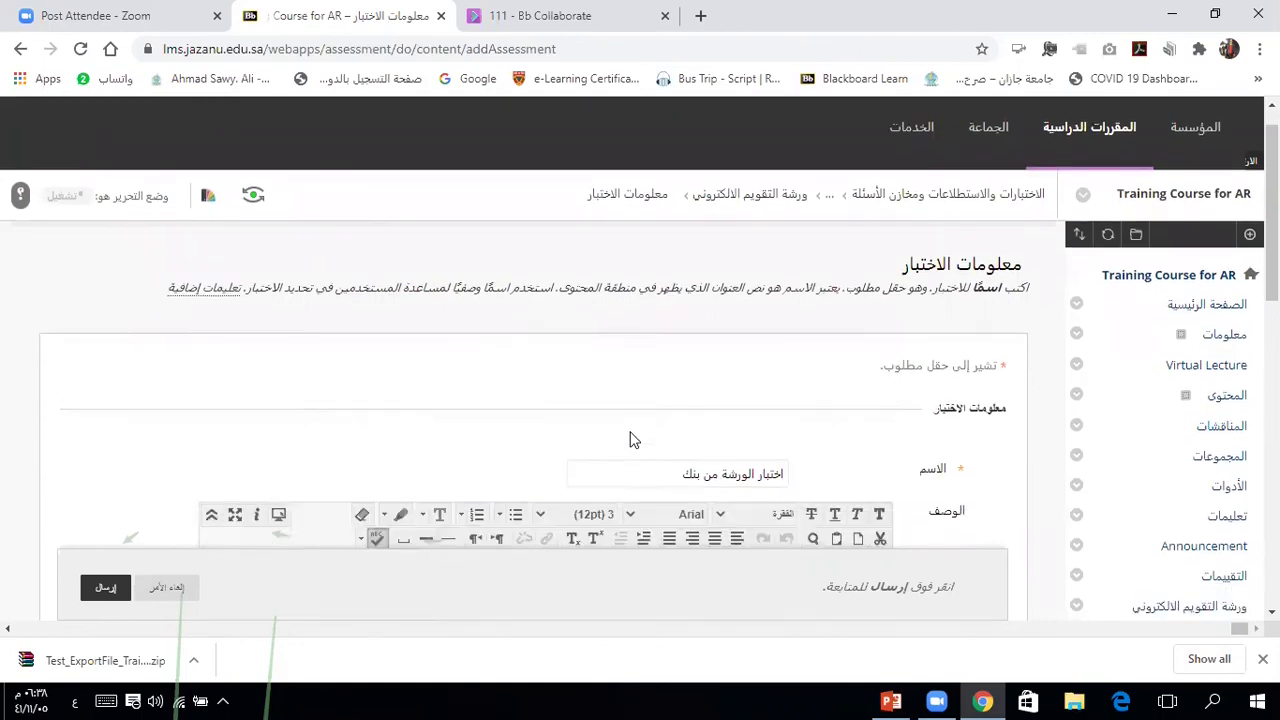
pyautogui.click(106, 588)
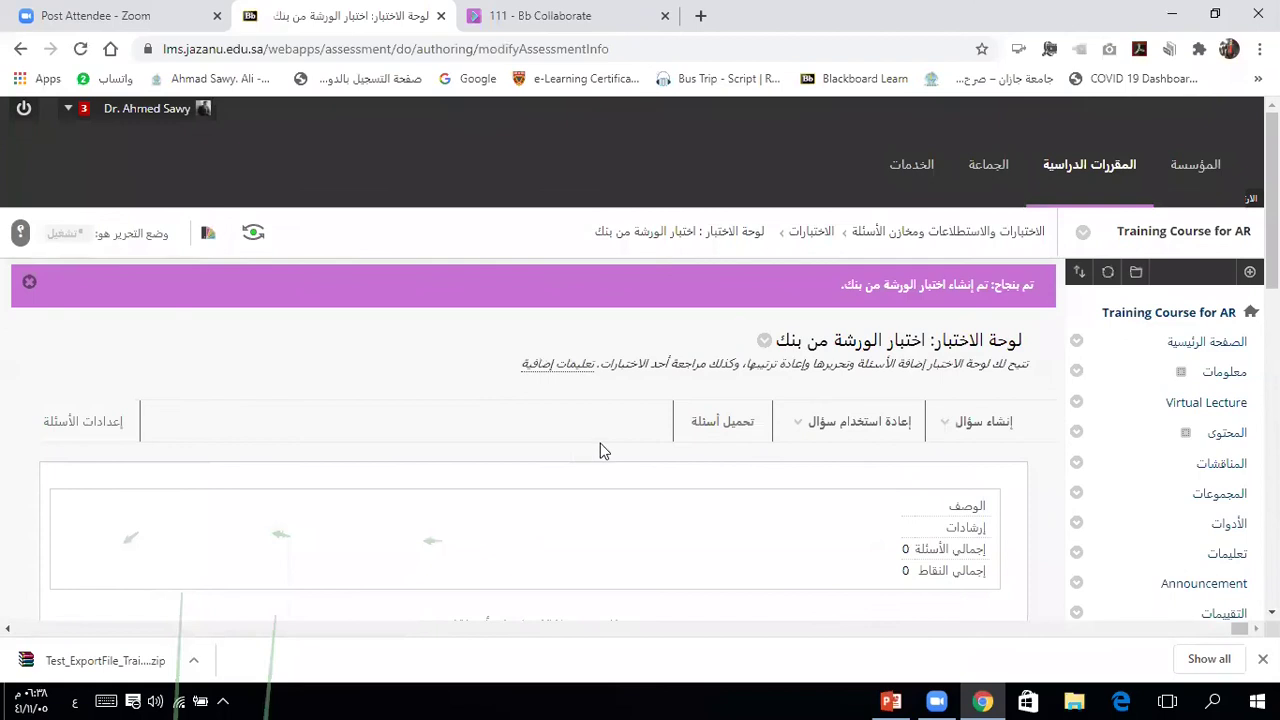
# Step: Create a question set holding the workshop 2 pool's matching question
pyautogui.click(990, 425)
pyautogui.click(878, 435)
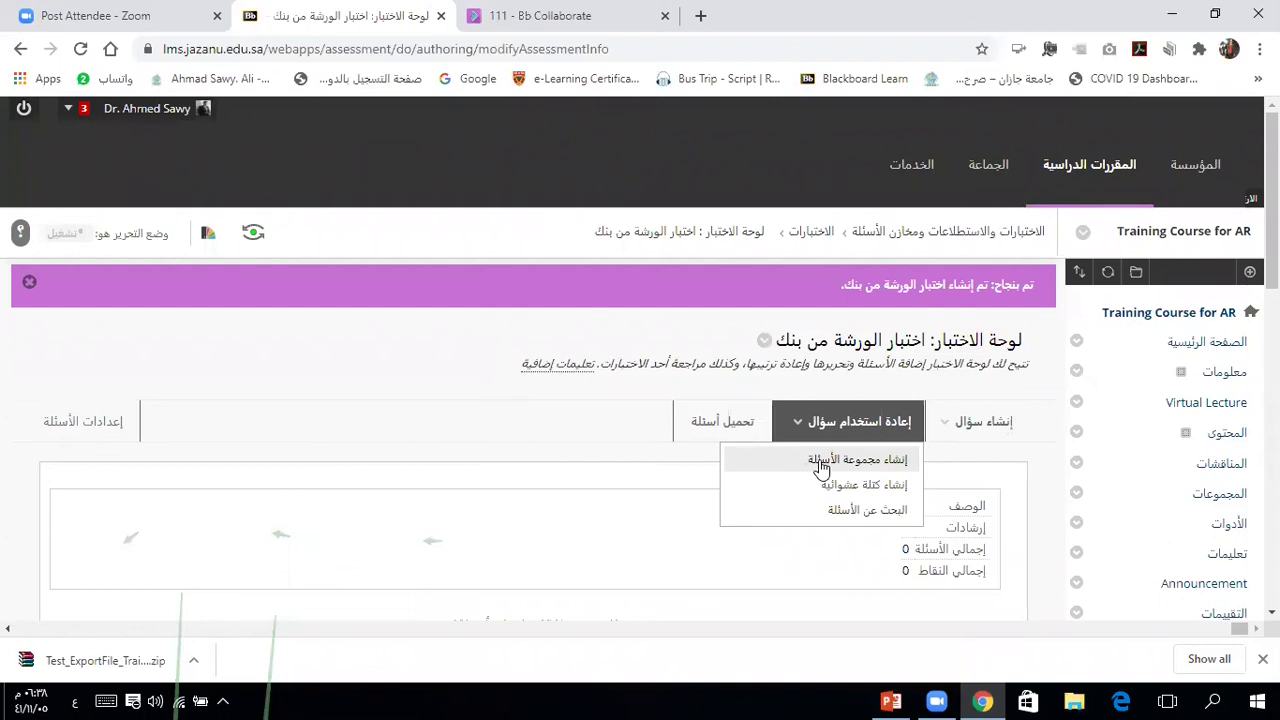
pyautogui.click(820, 463)
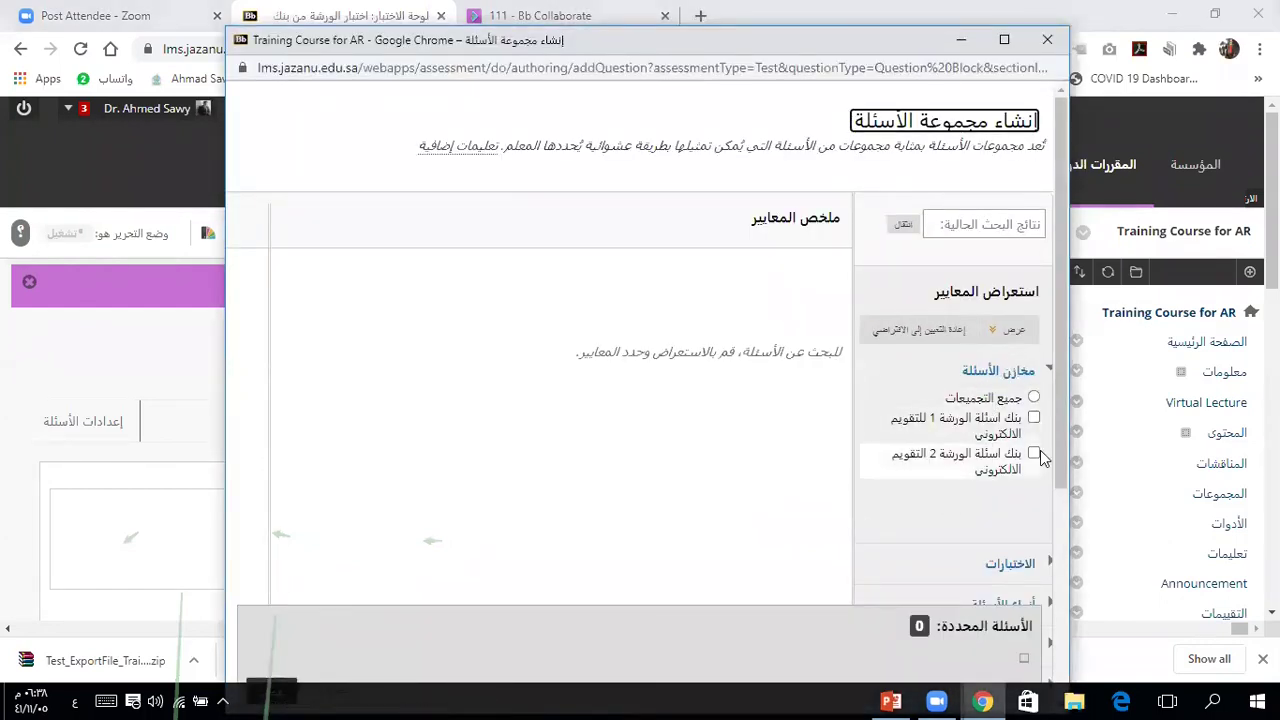
pyautogui.click(1034, 455)
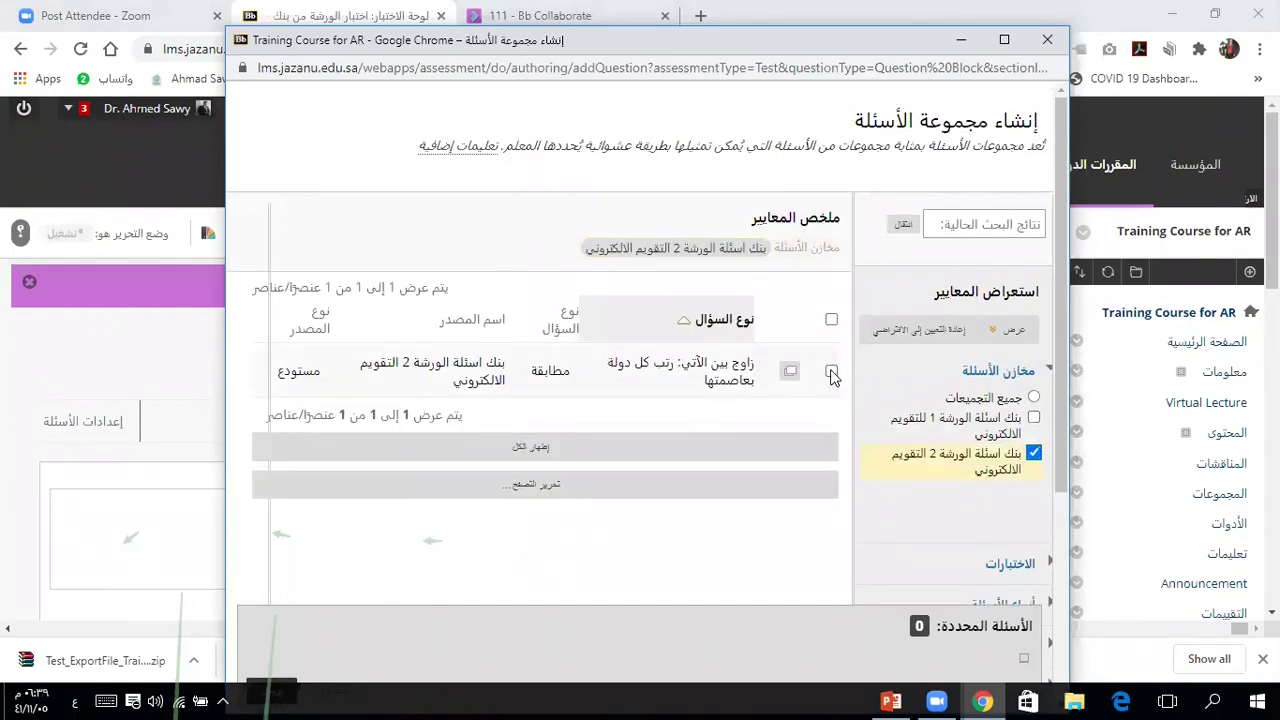
pyautogui.click(831, 371)
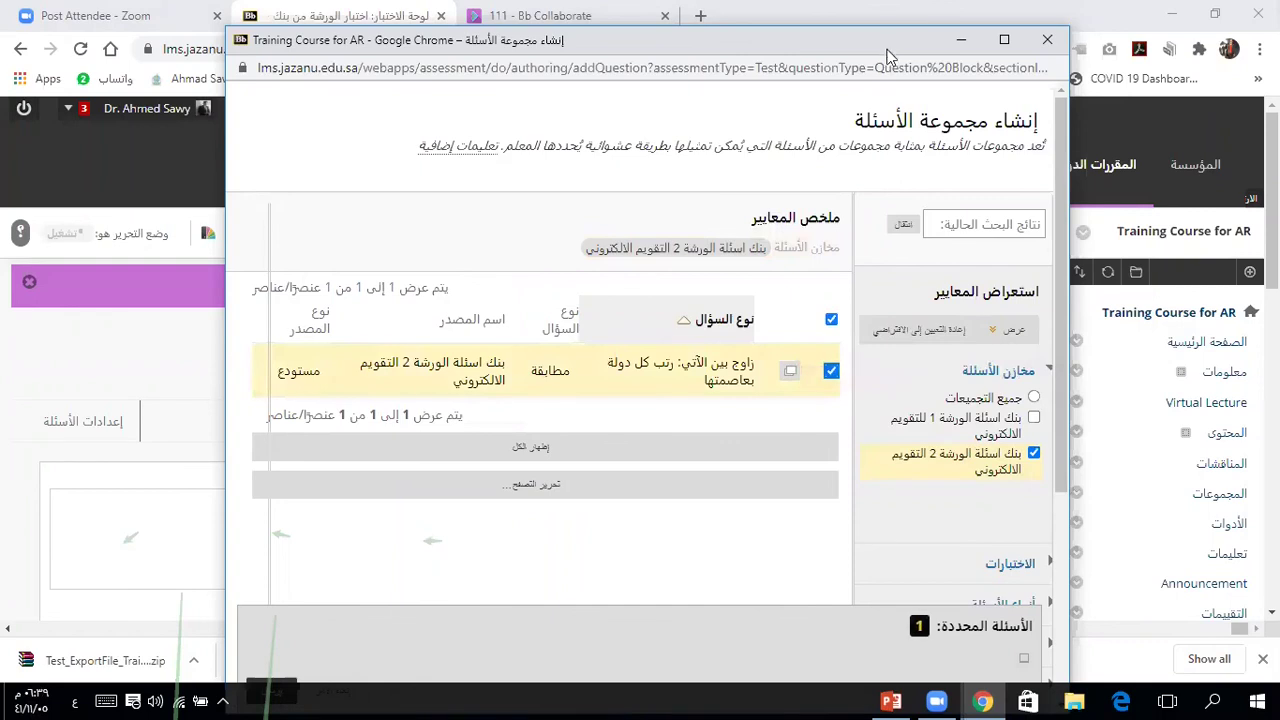
pyautogui.moveTo(889, 42); pyautogui.dragTo(895, 17)
pyautogui.click(279, 665)
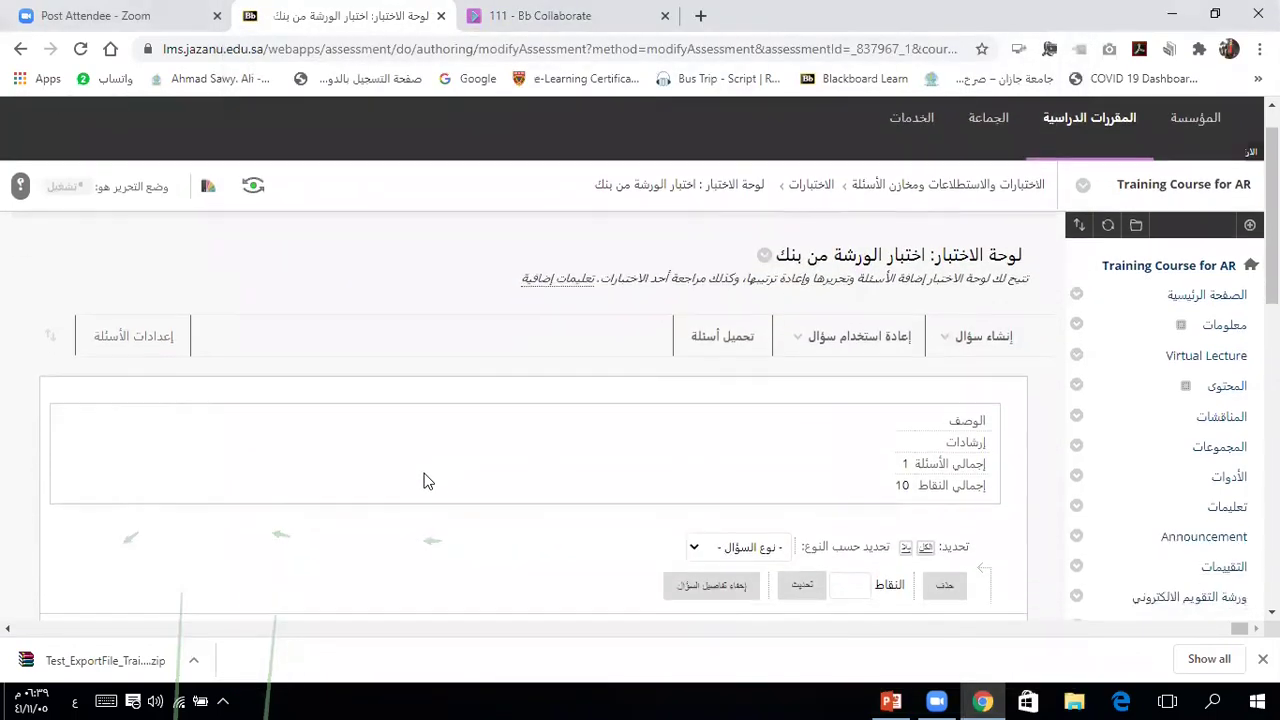
# Step: Change the question set's points per question from 10 to 4
pyautogui.scroll(-2, 423, 477)
pyautogui.scroll(-1, 425, 477)
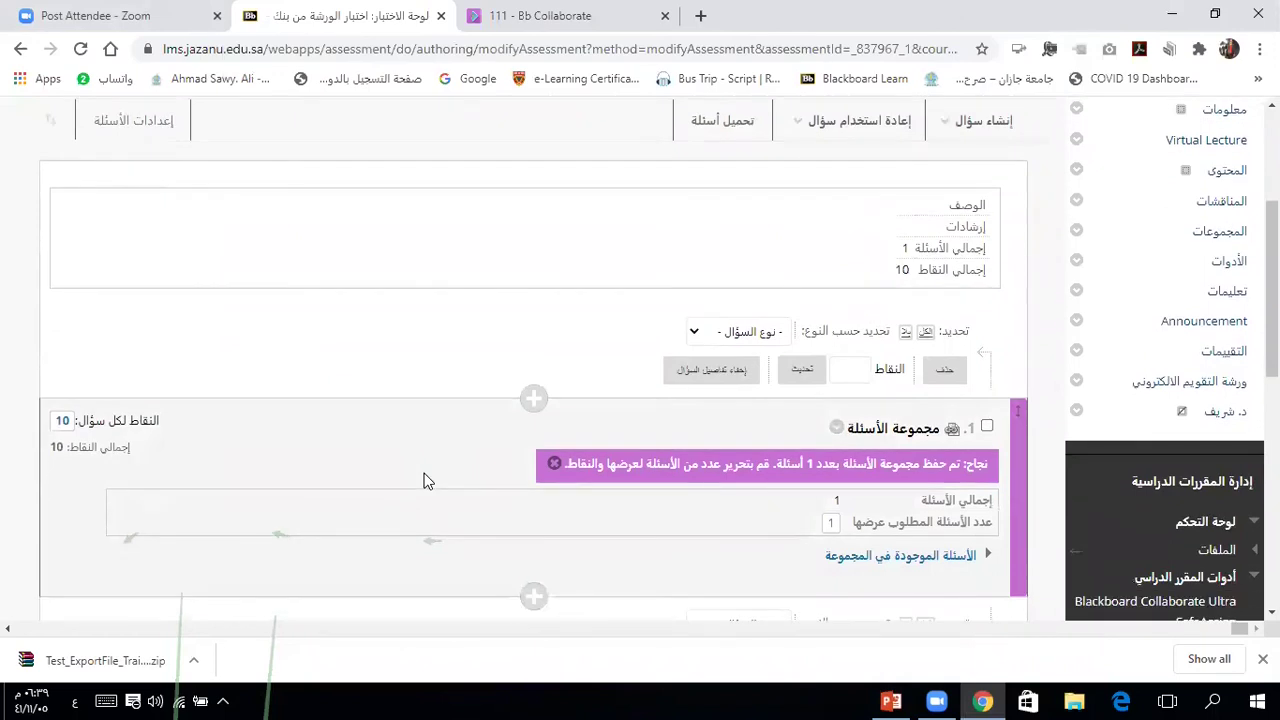
pyautogui.scroll(-1, 423, 481)
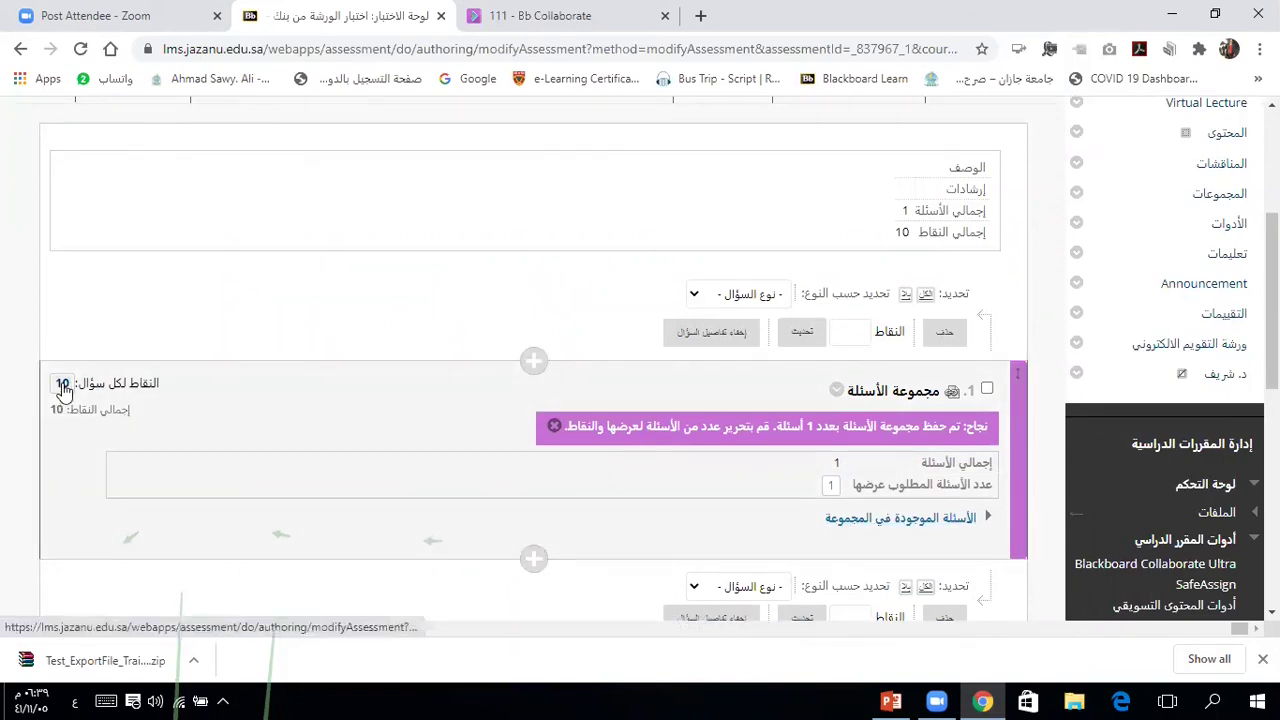
pyautogui.click(62, 385)
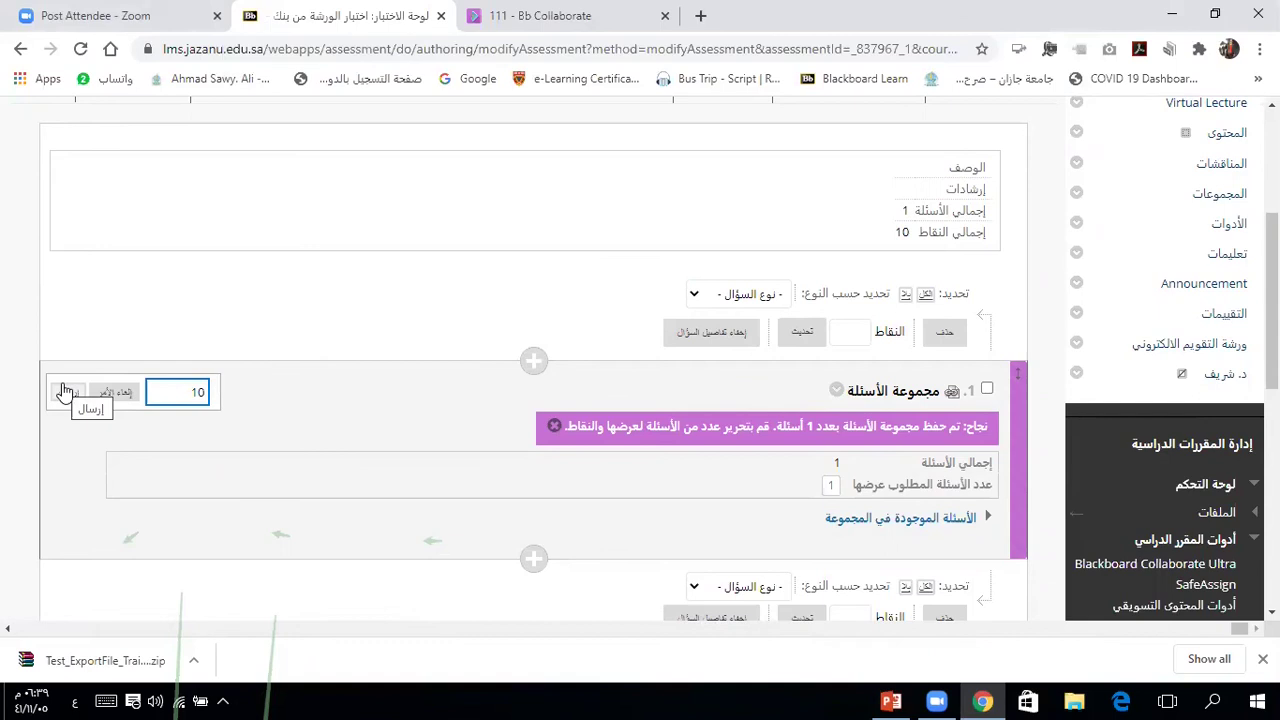
pyautogui.press('BackSpace')
pyautogui.write('4')
pyautogui.click(68, 397)
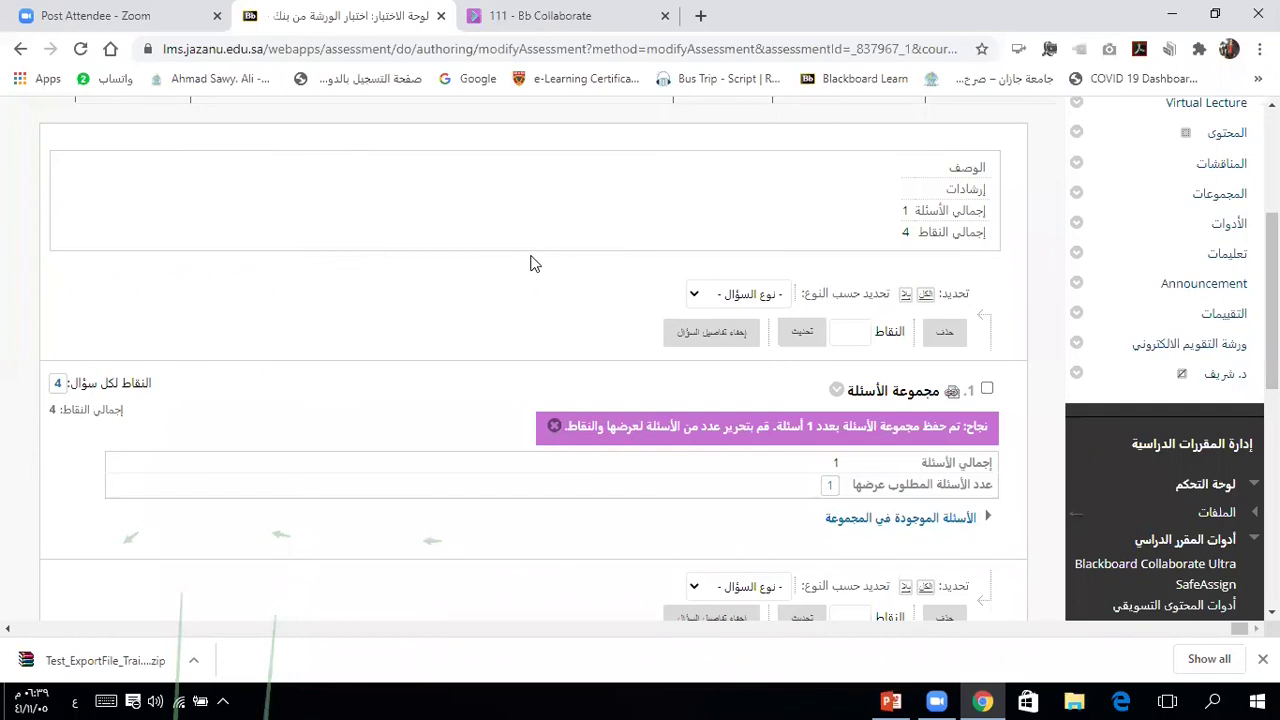
pyautogui.scroll(-1, 531, 262)
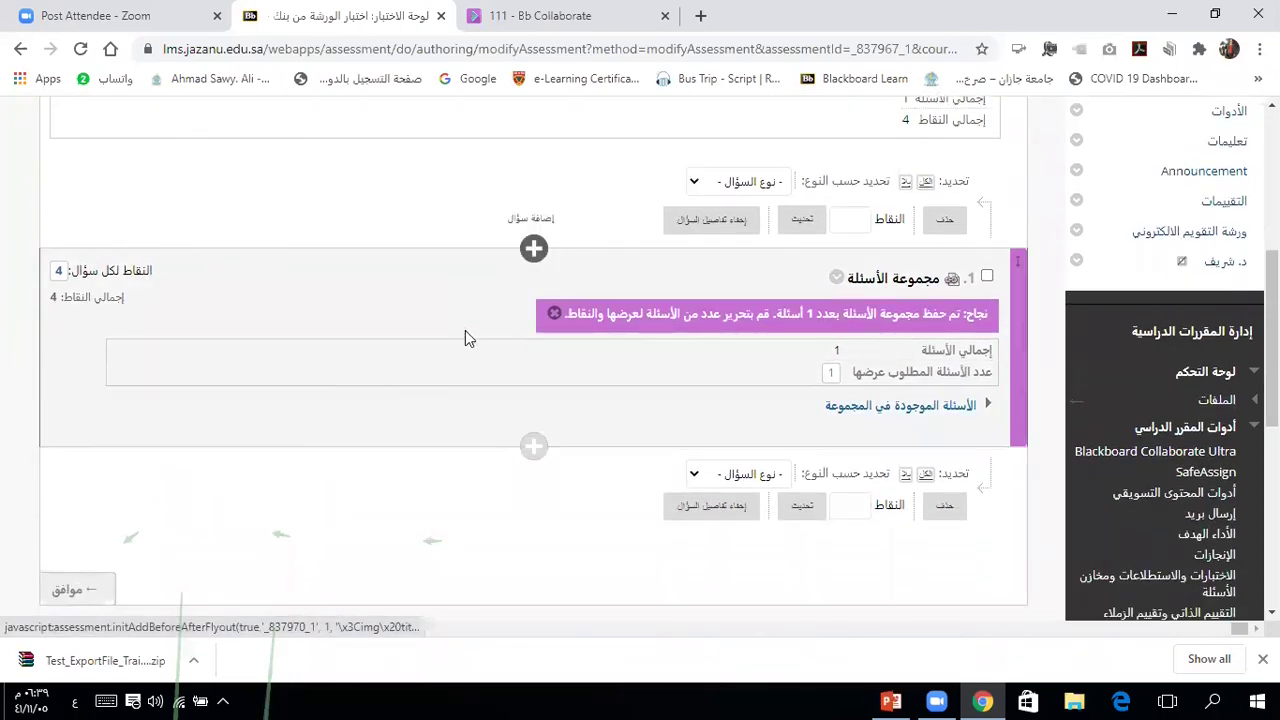
# Step: Insert a random block drawn from the workshop 1 pool after the question set
pyautogui.click(533, 449)
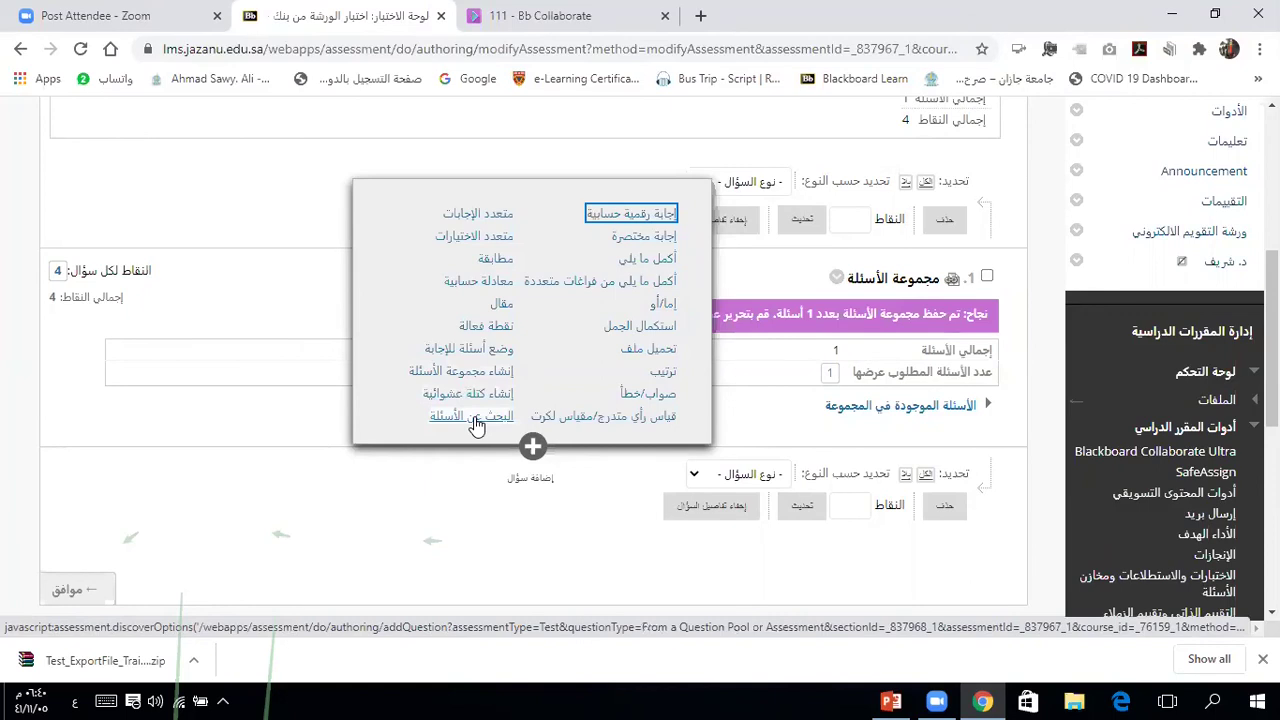
pyautogui.click(472, 394)
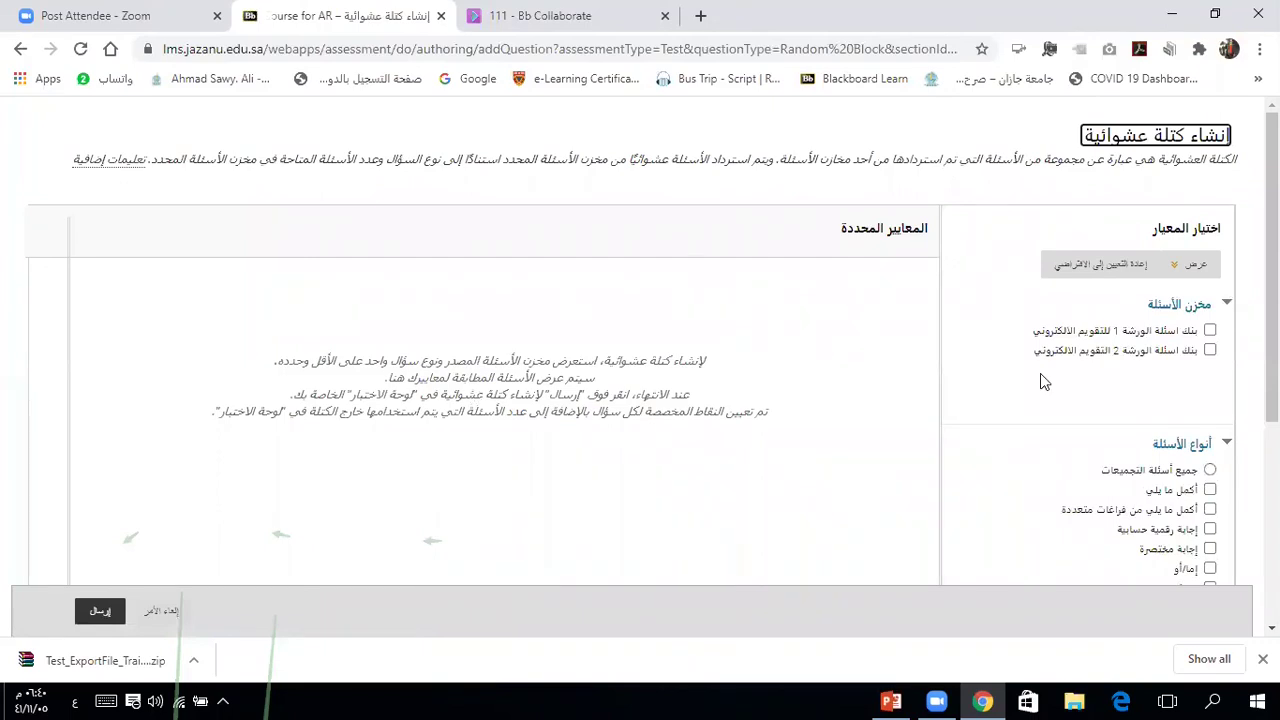
pyautogui.click(1211, 332)
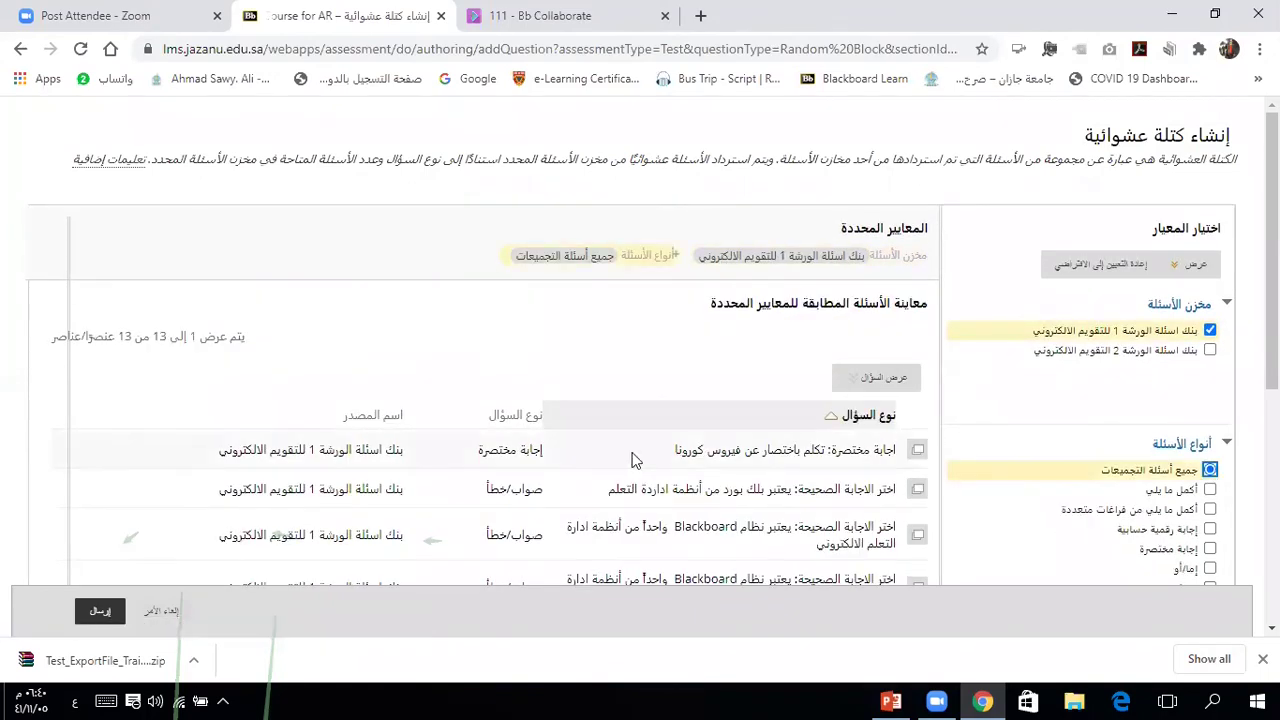
pyautogui.click(100, 613)
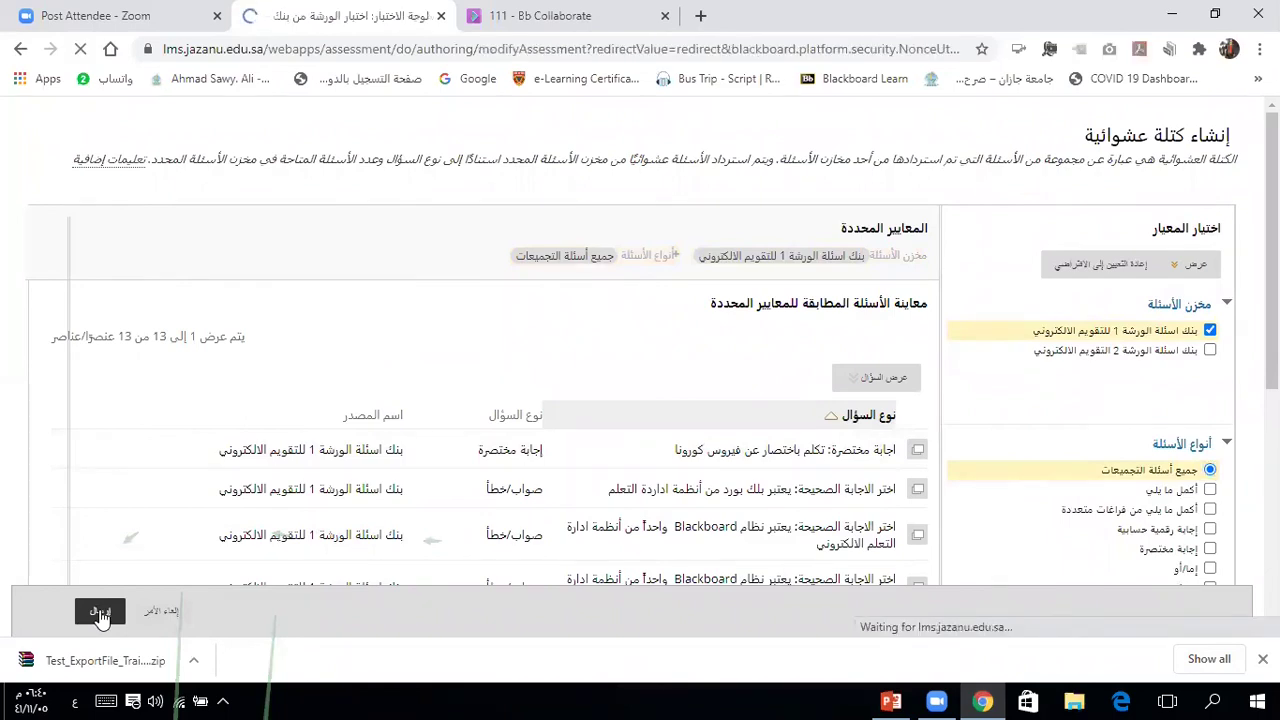
pyautogui.scroll(-3, 293, 483)
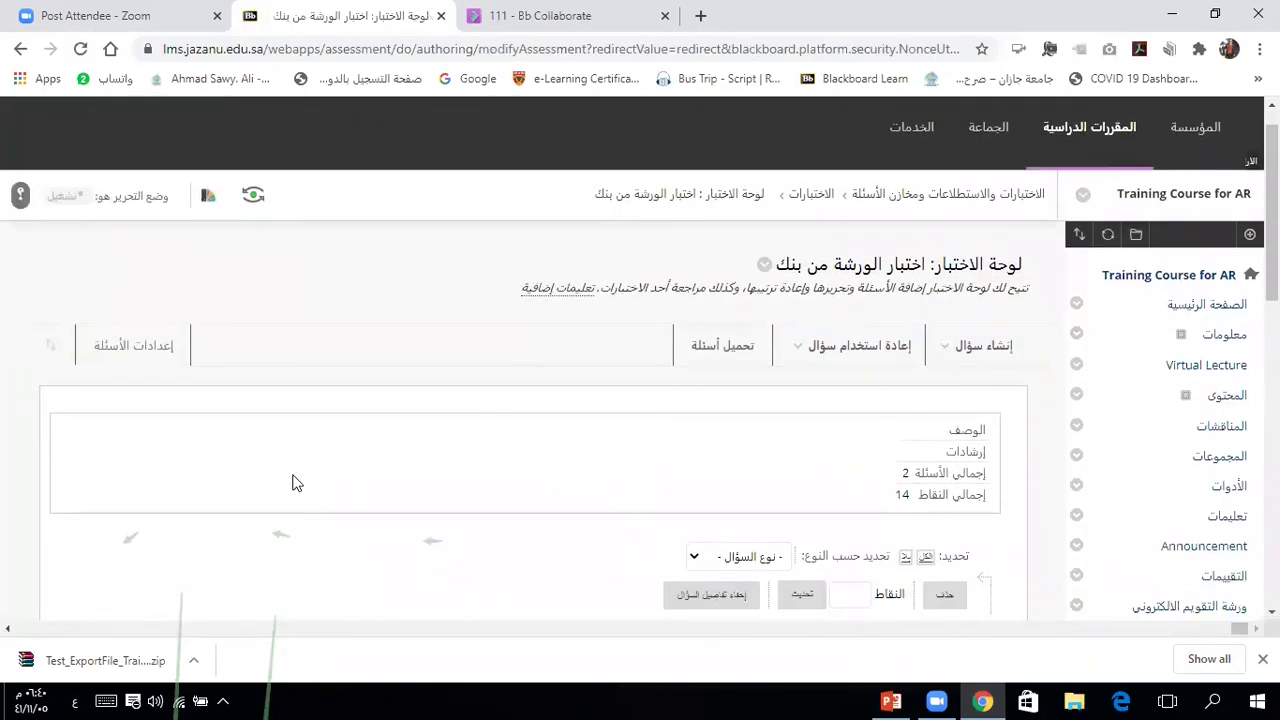
# Step: Set the random block to 1 point per question
pyautogui.scroll(-2, 293, 483)
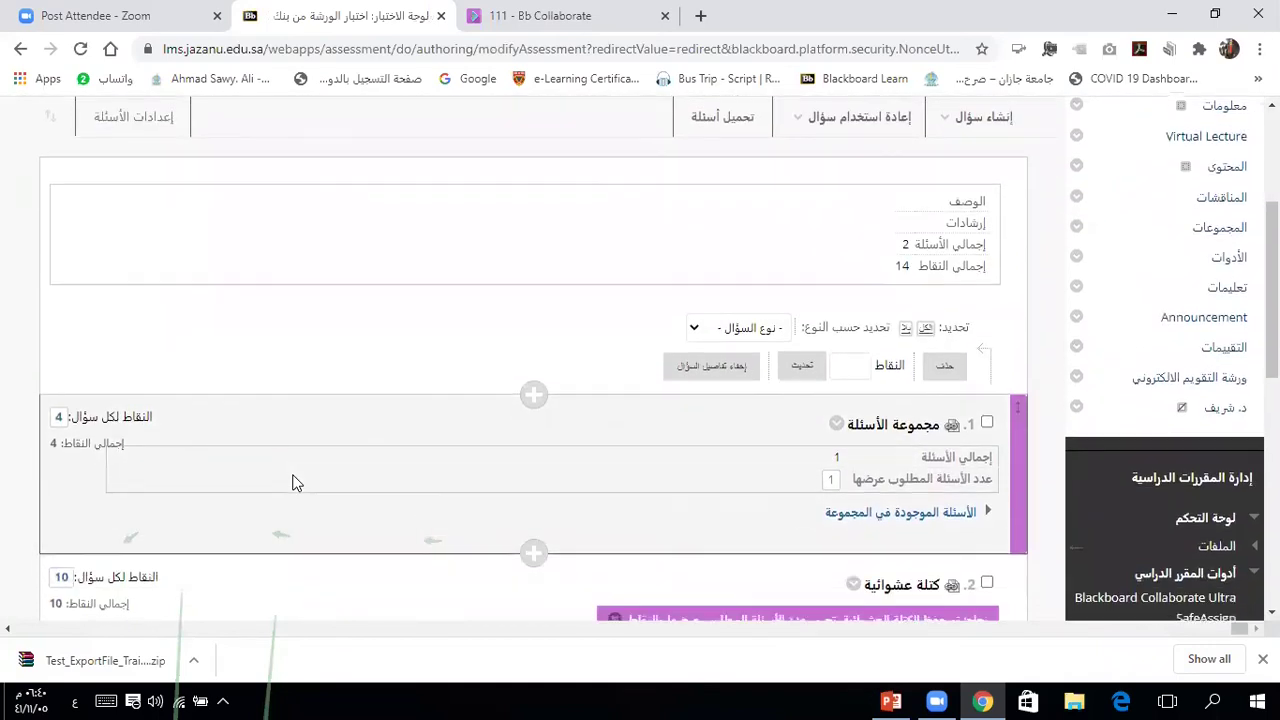
pyautogui.scroll(-1, 293, 483)
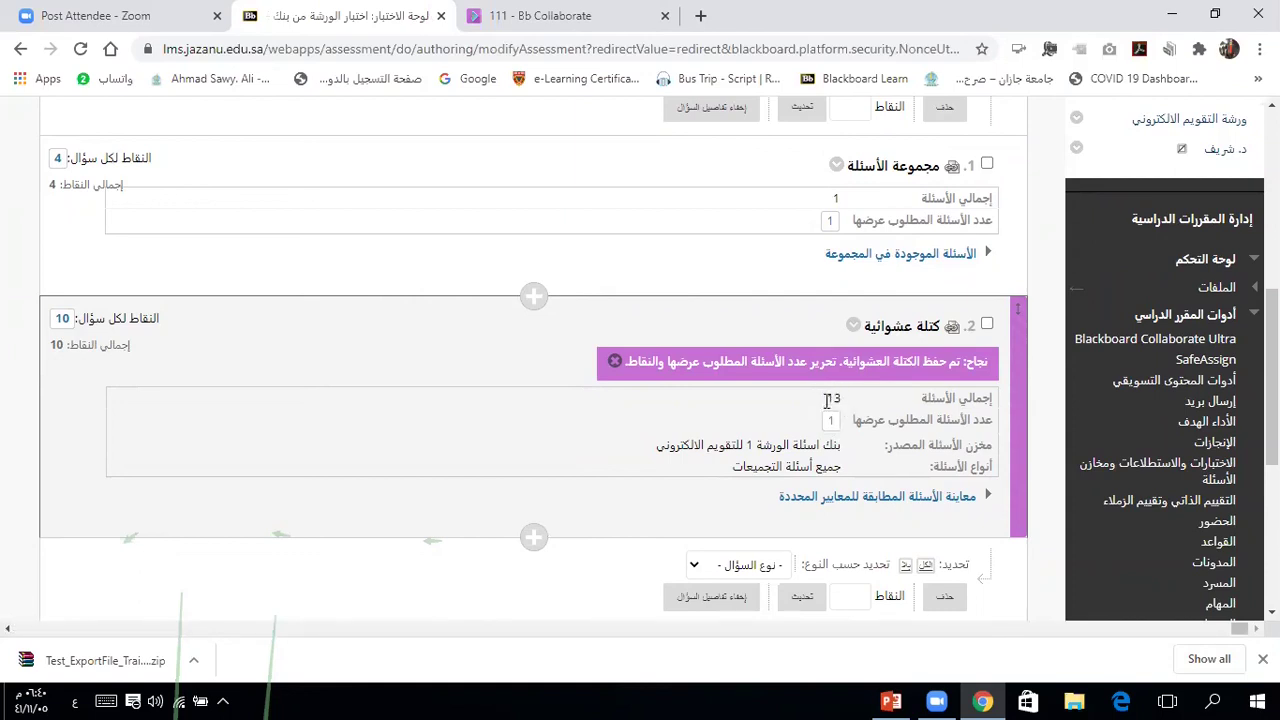
pyautogui.click(833, 422)
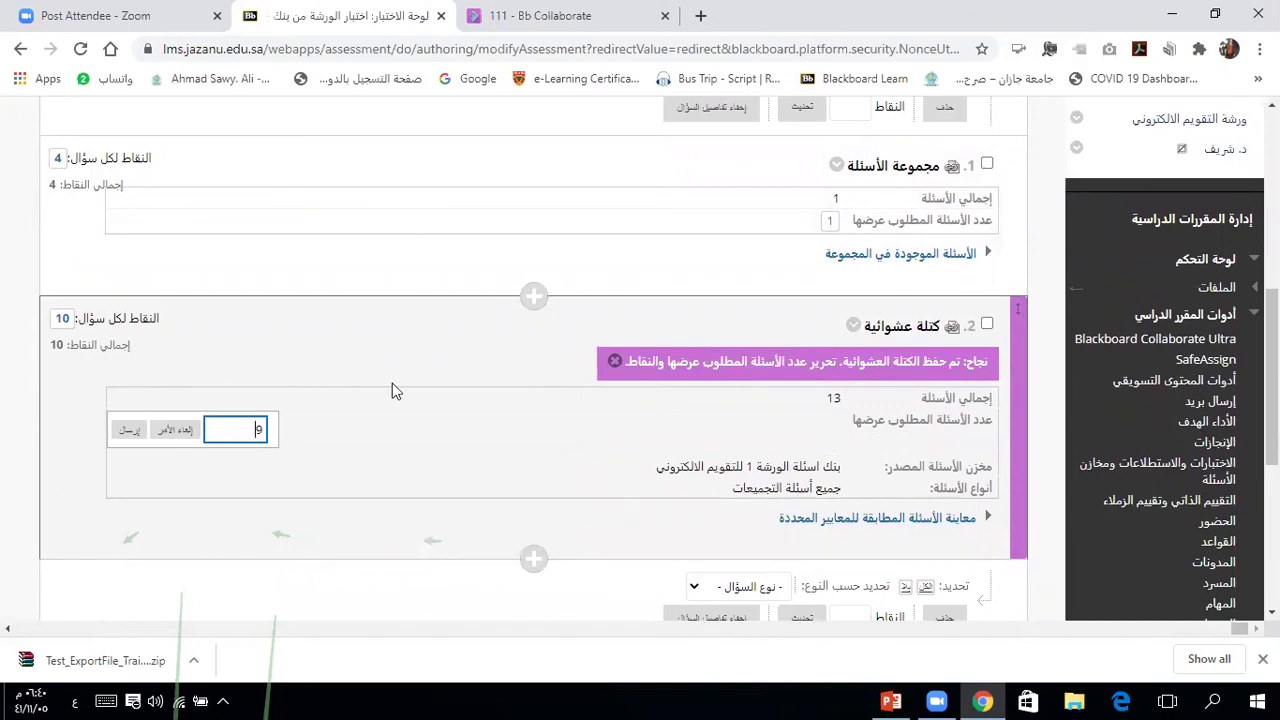
pyautogui.click(65, 321)
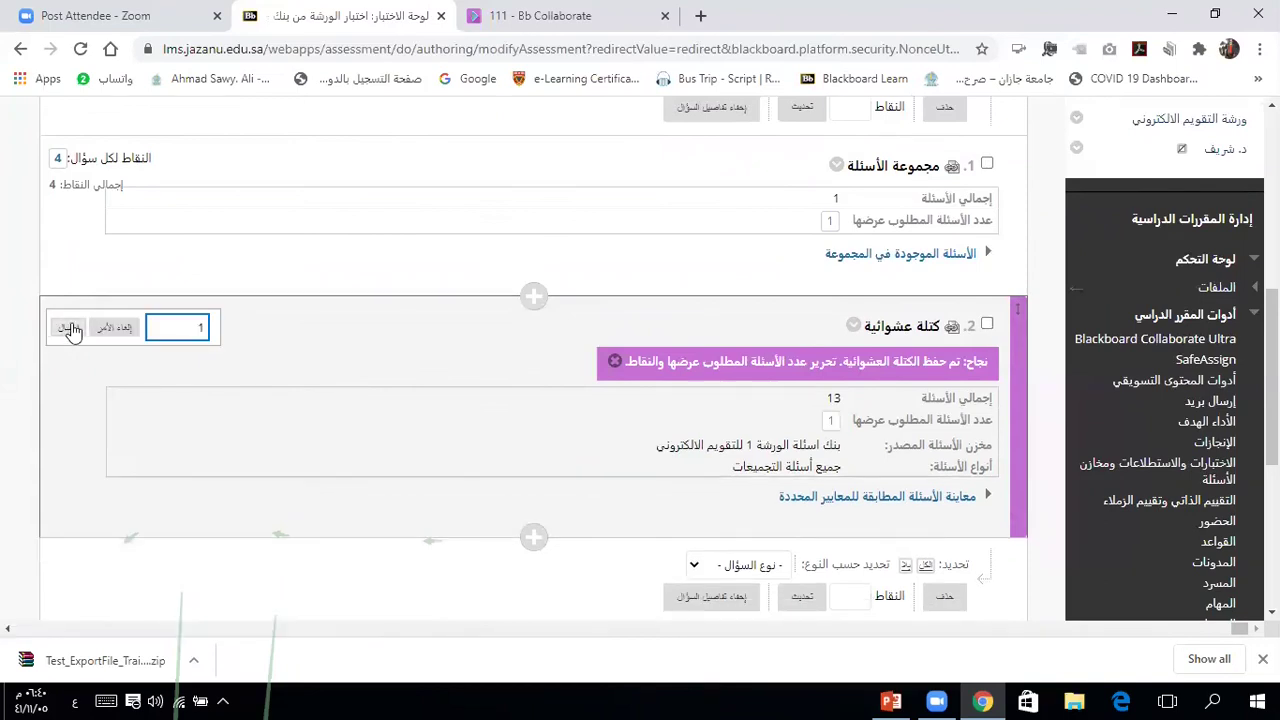
pyautogui.click(68, 331)
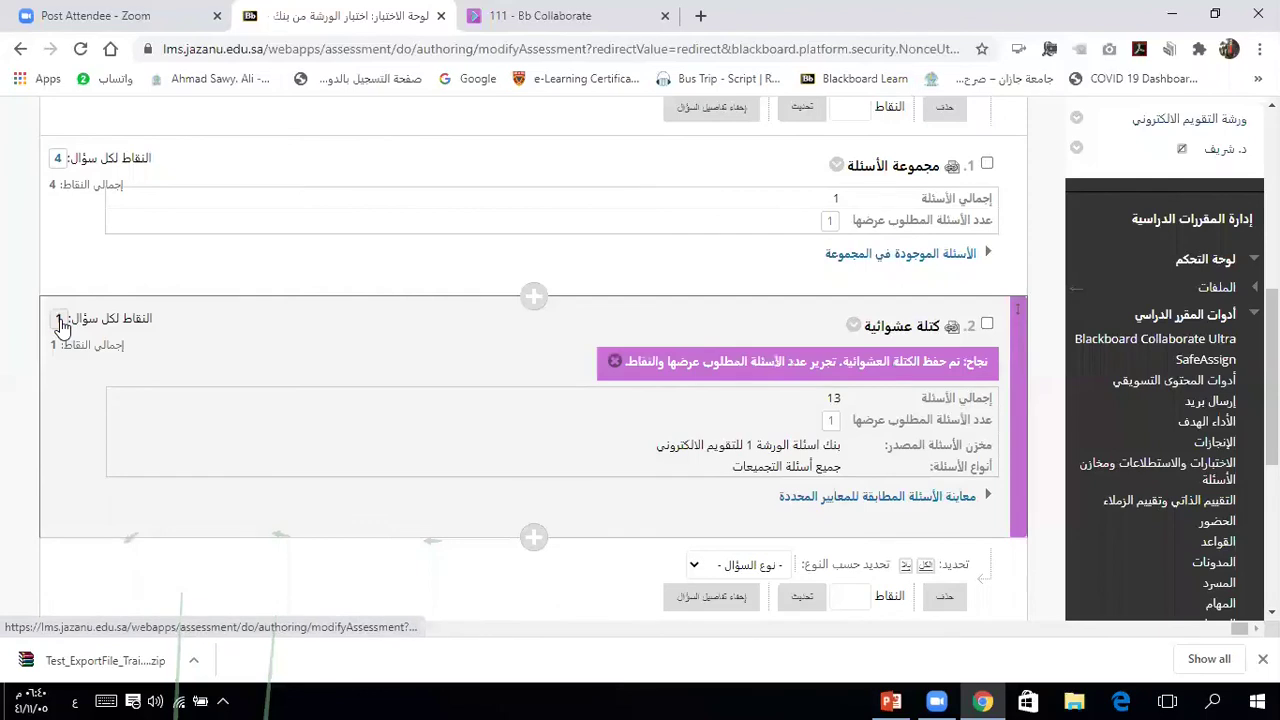
# Step: Make the random block display 9 questions and finish editing the test
pyautogui.click(830, 421)
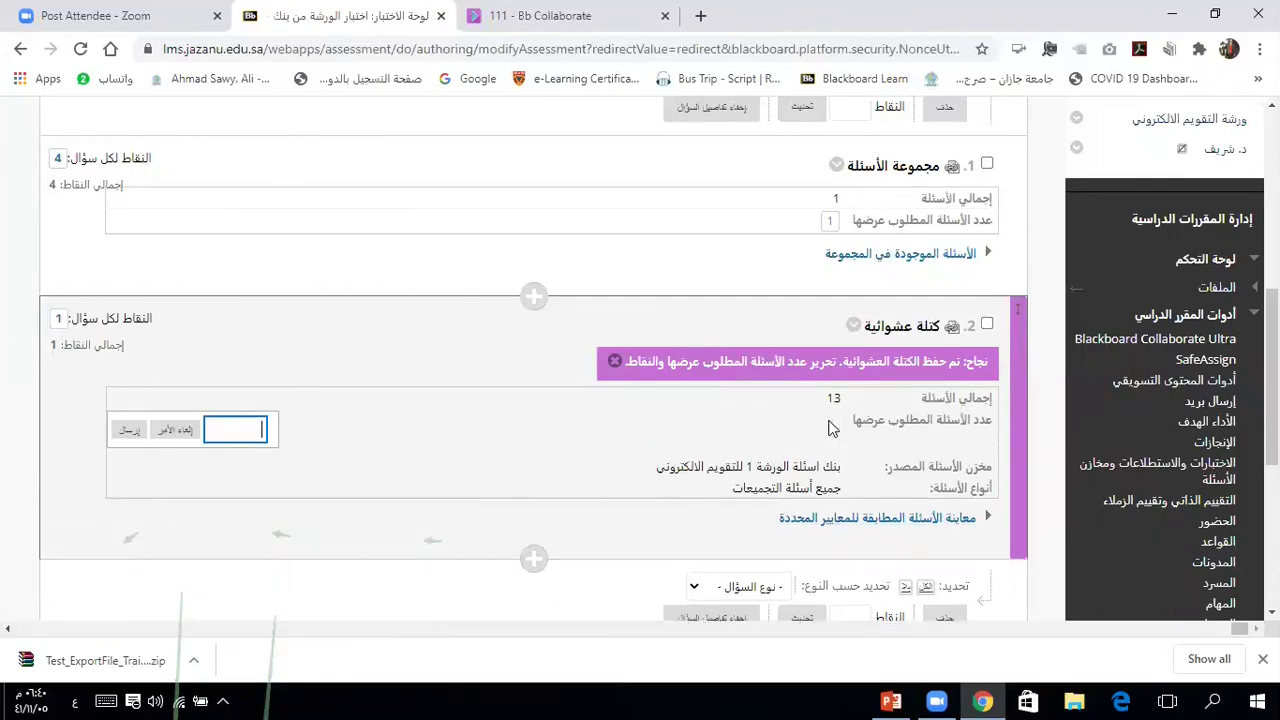
pyautogui.write('9')
pyautogui.click(129, 432)
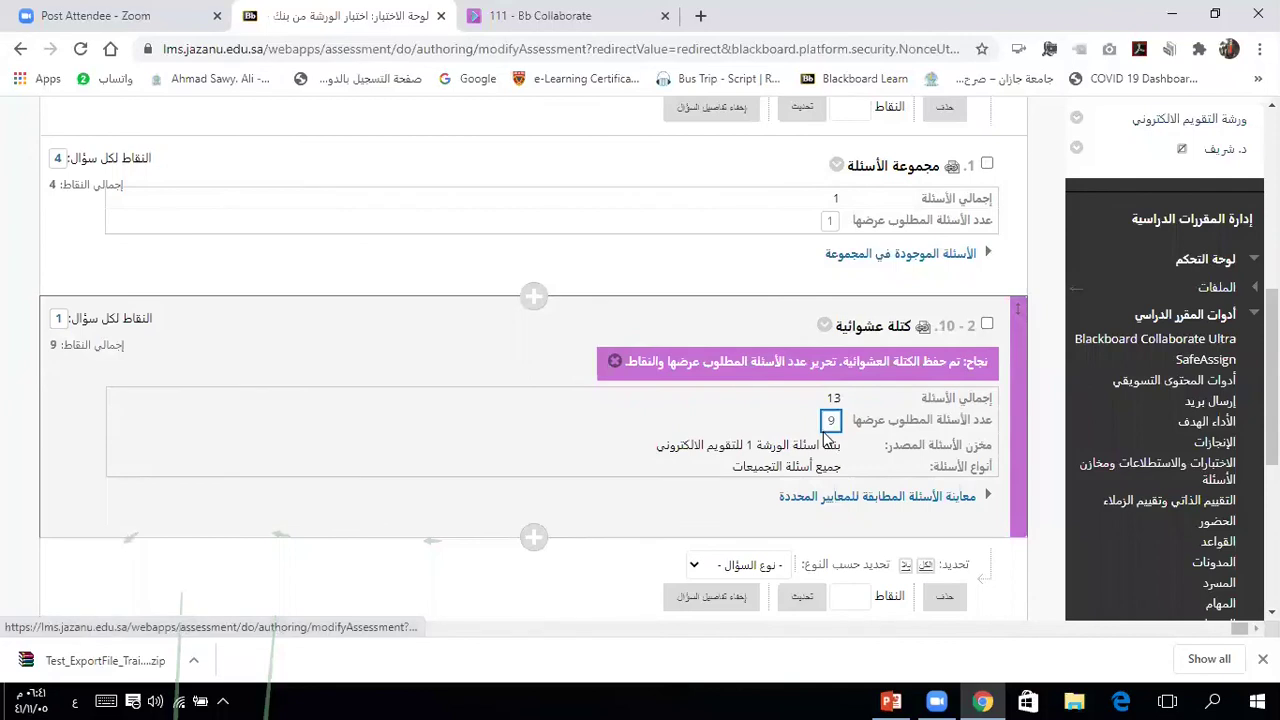
pyautogui.scroll(3, 862, 470)
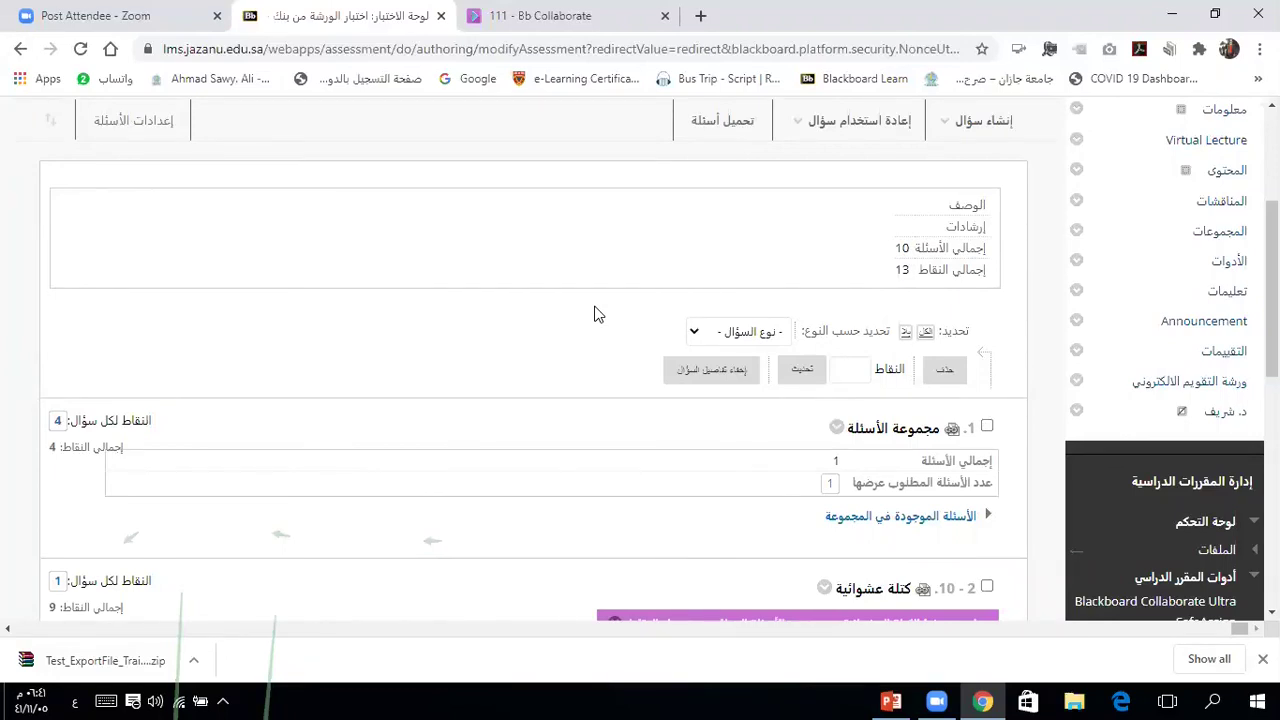
pyautogui.scroll(-2, 594, 314)
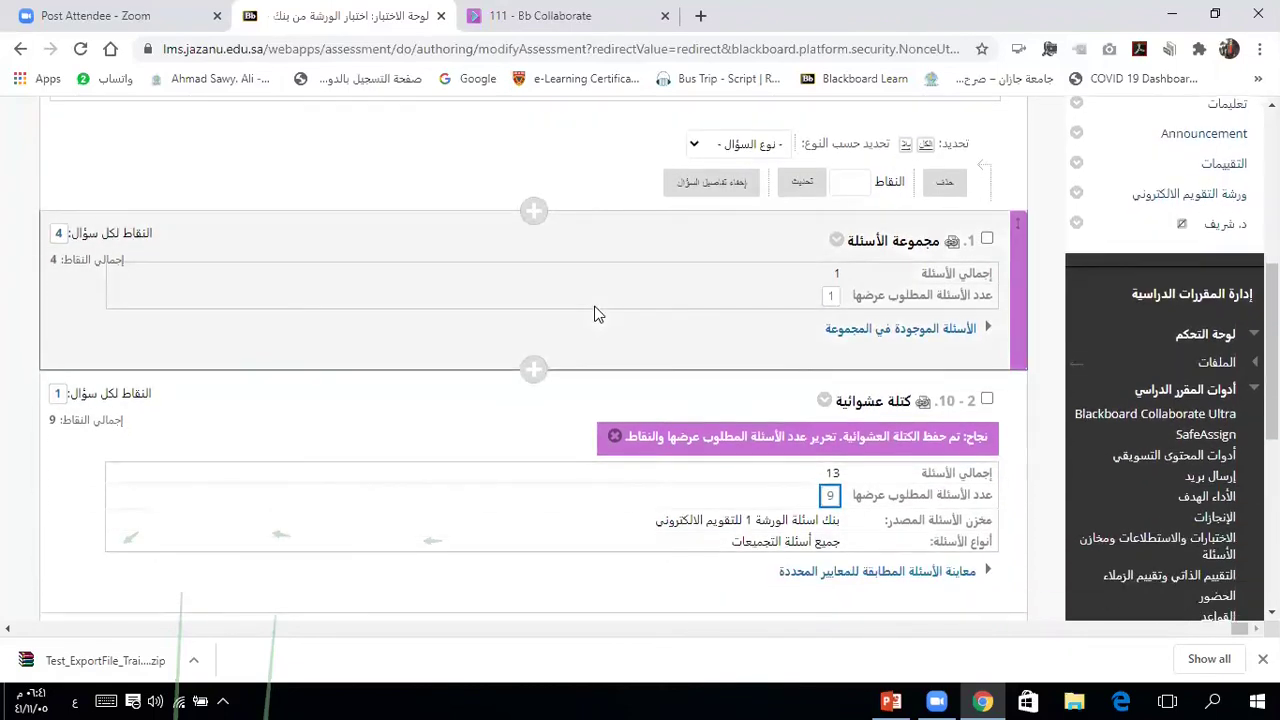
pyautogui.scroll(-1, 594, 314)
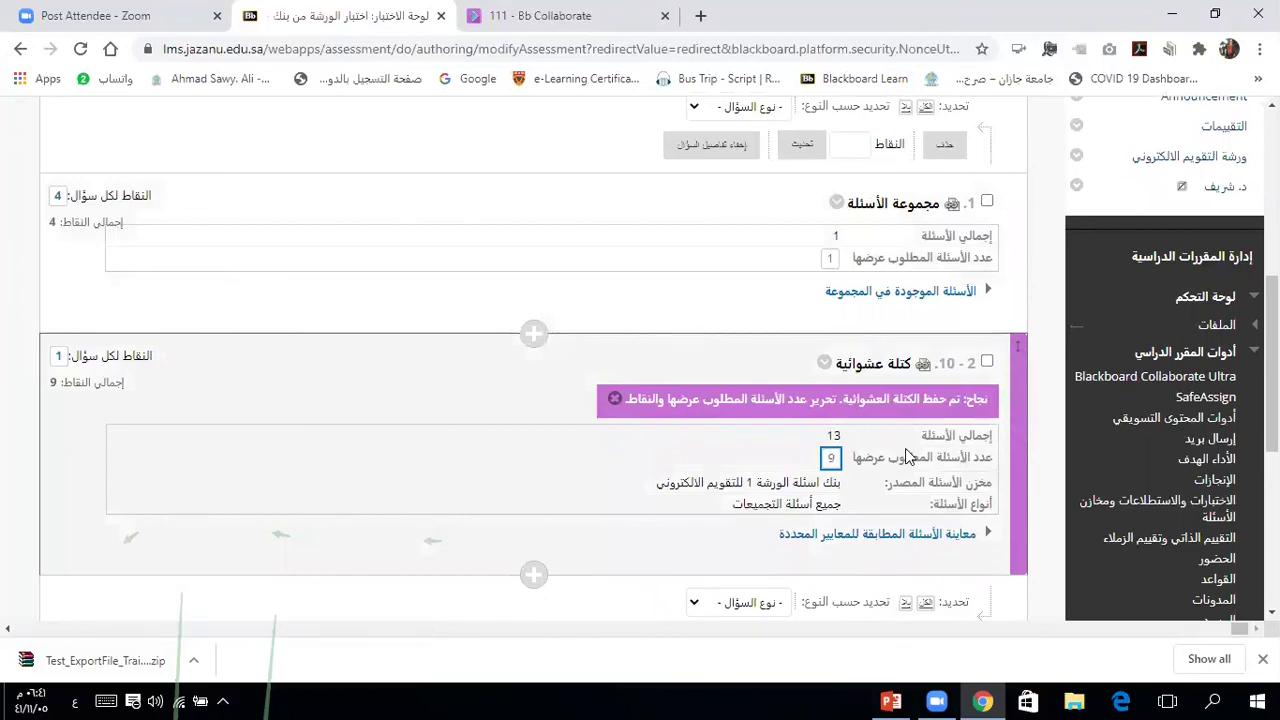
pyautogui.scroll(-3, 908, 456)
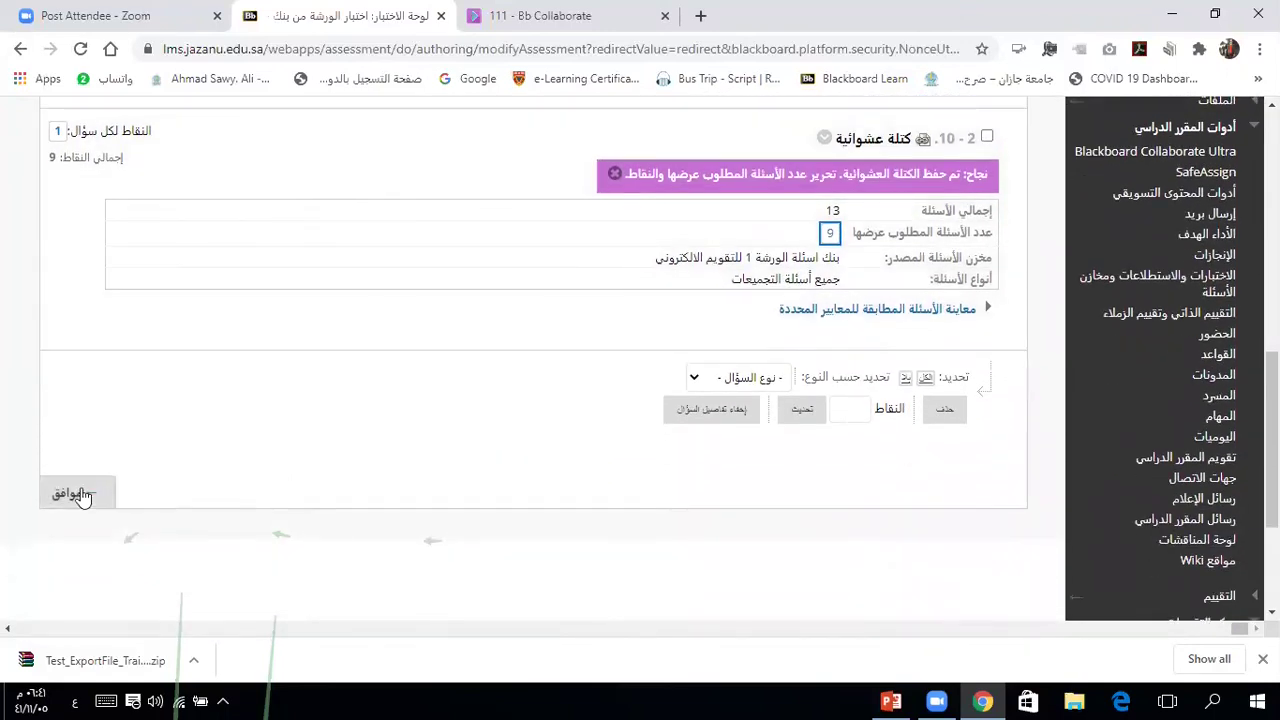
pyautogui.click(75, 492)
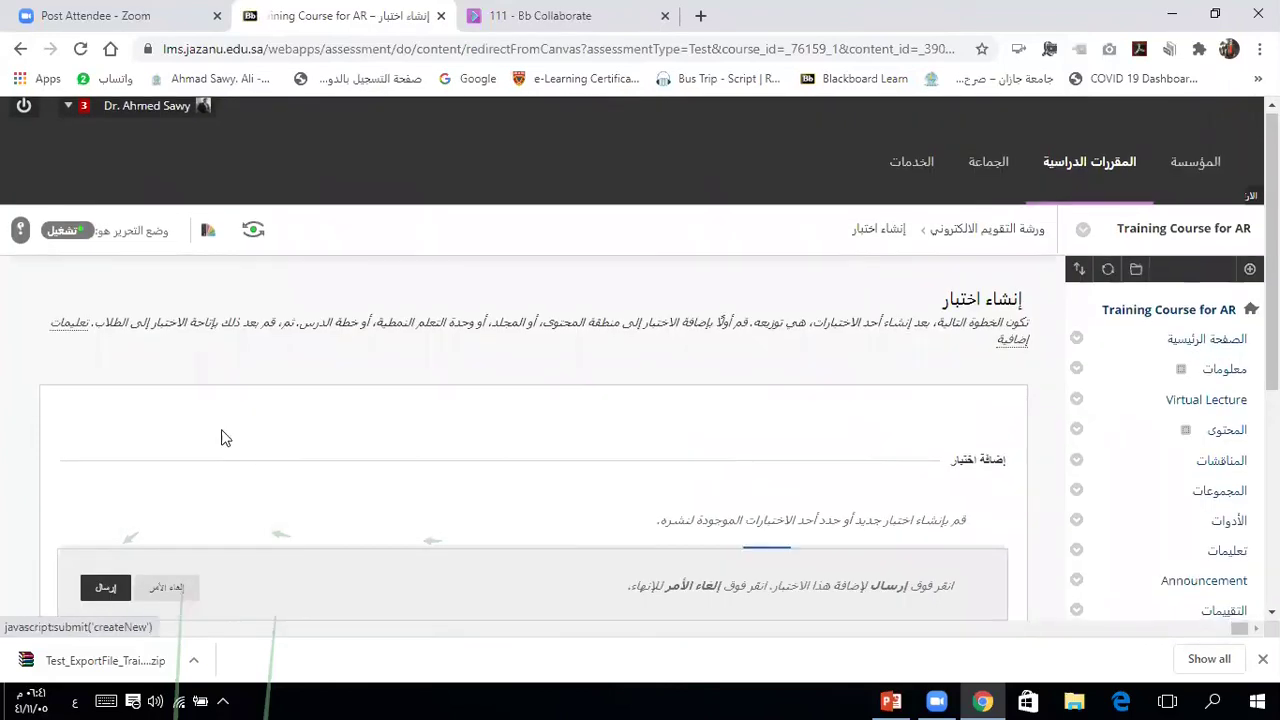
# Step: Add the existing test اختبار الورشة من بنك to the content area
pyautogui.scroll(-3, 225, 438)
pyautogui.scroll(-2, 225, 438)
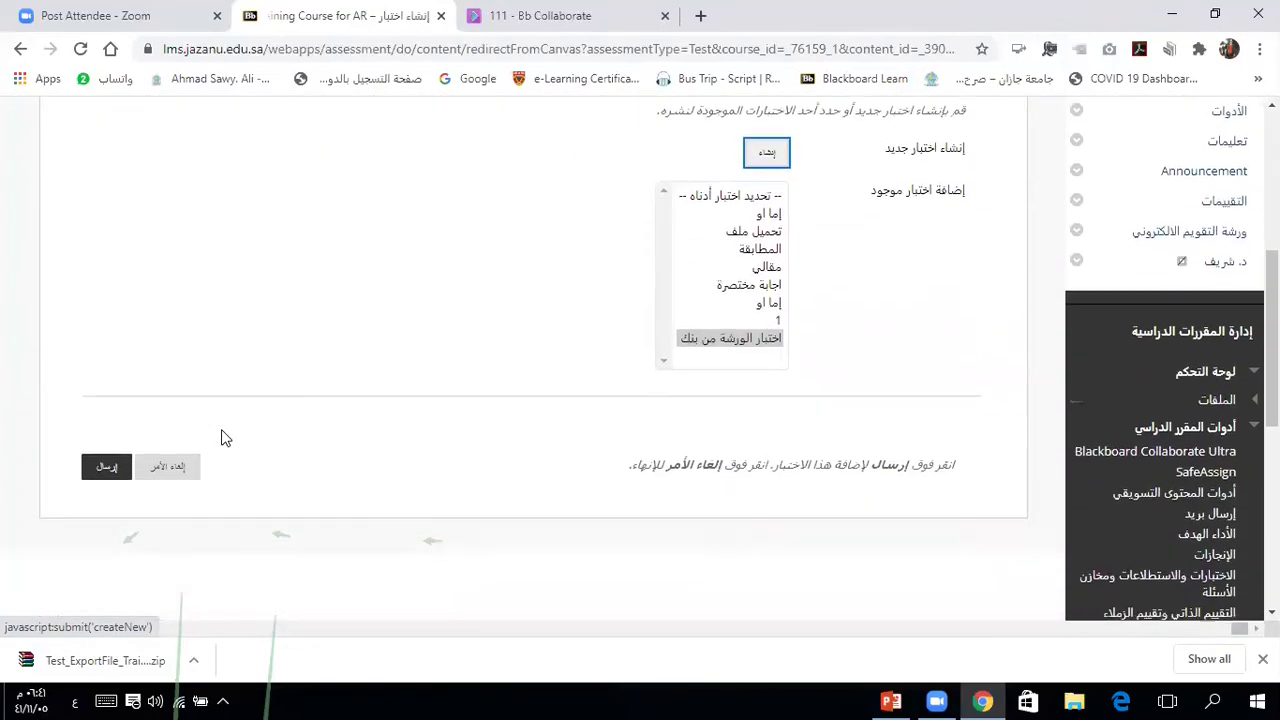
pyautogui.click(720, 340)
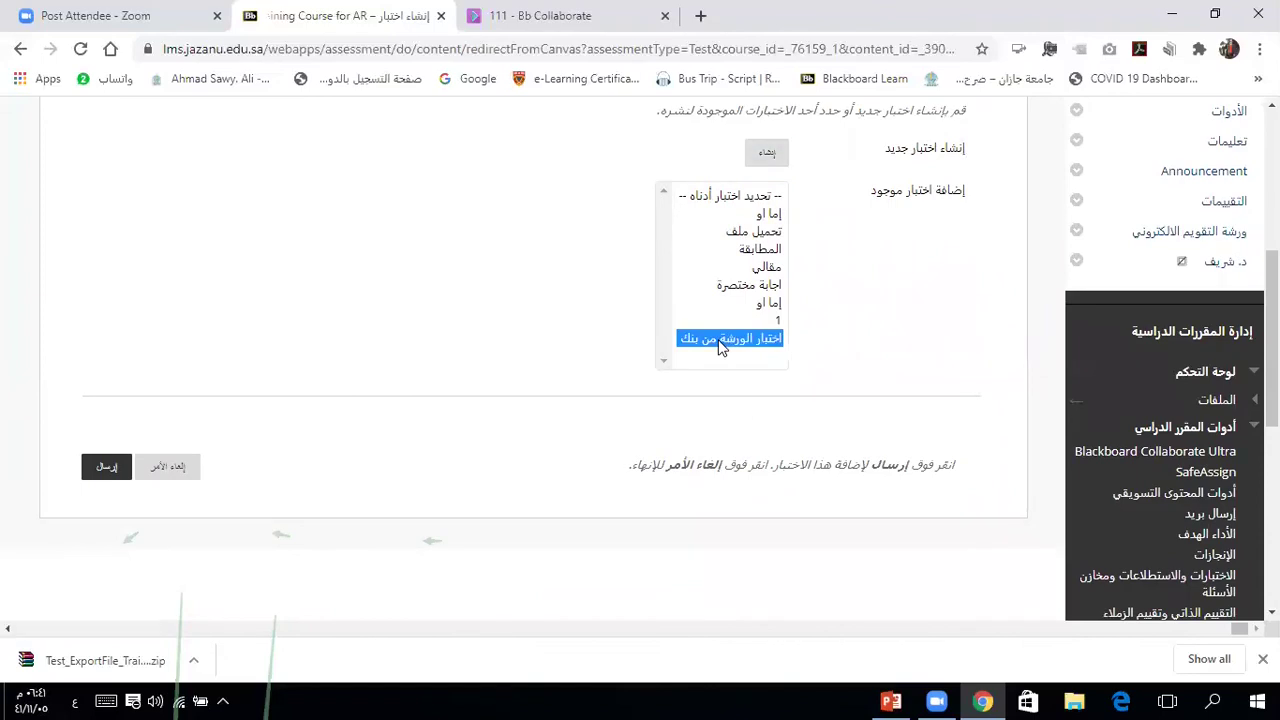
pyautogui.click(108, 470)
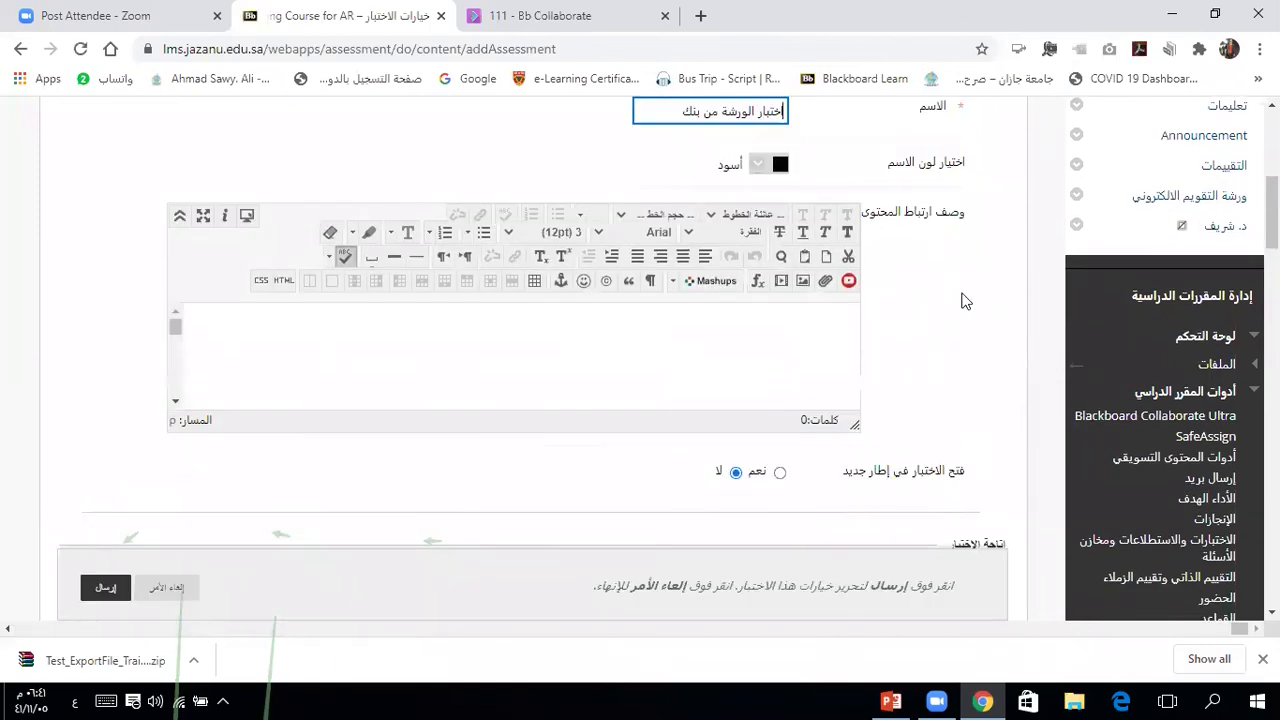
# Step: Save the test's options with their default settings
pyautogui.scroll(-1, 966, 300)
pyautogui.scroll(-1, 966, 300)
pyautogui.scroll(-15, 966, 300)
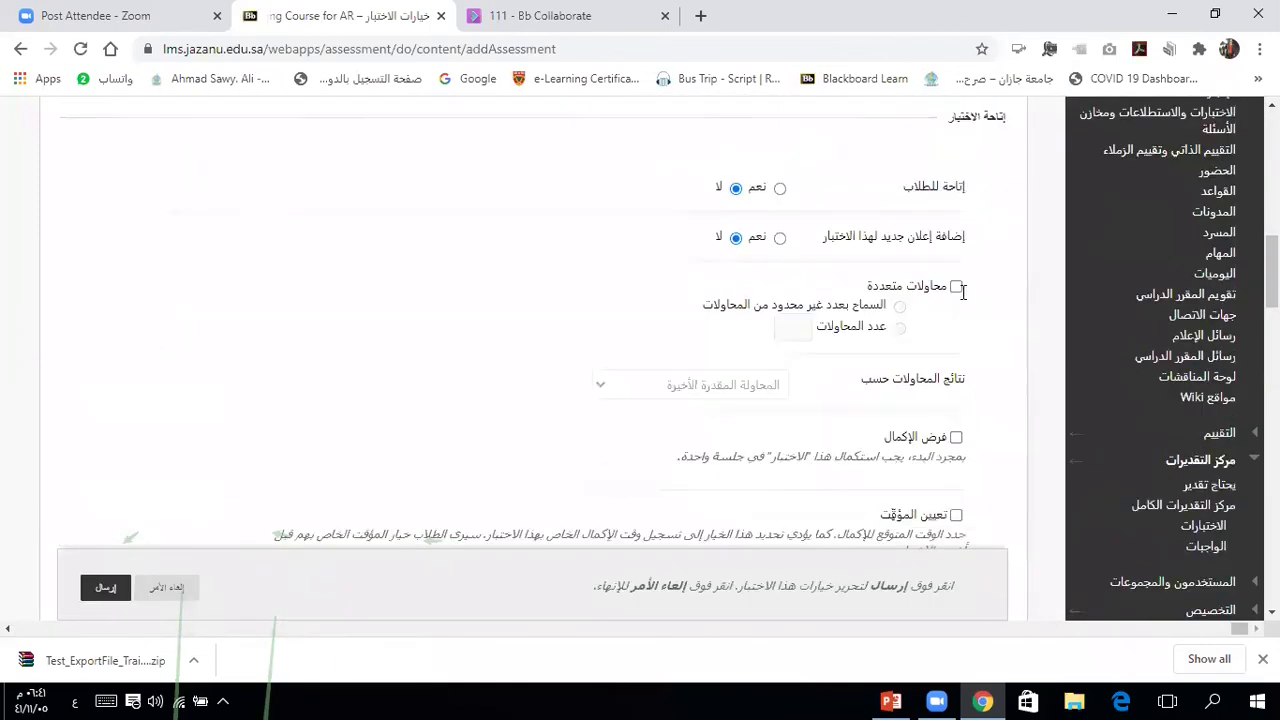
pyautogui.scroll(-5, 964, 296)
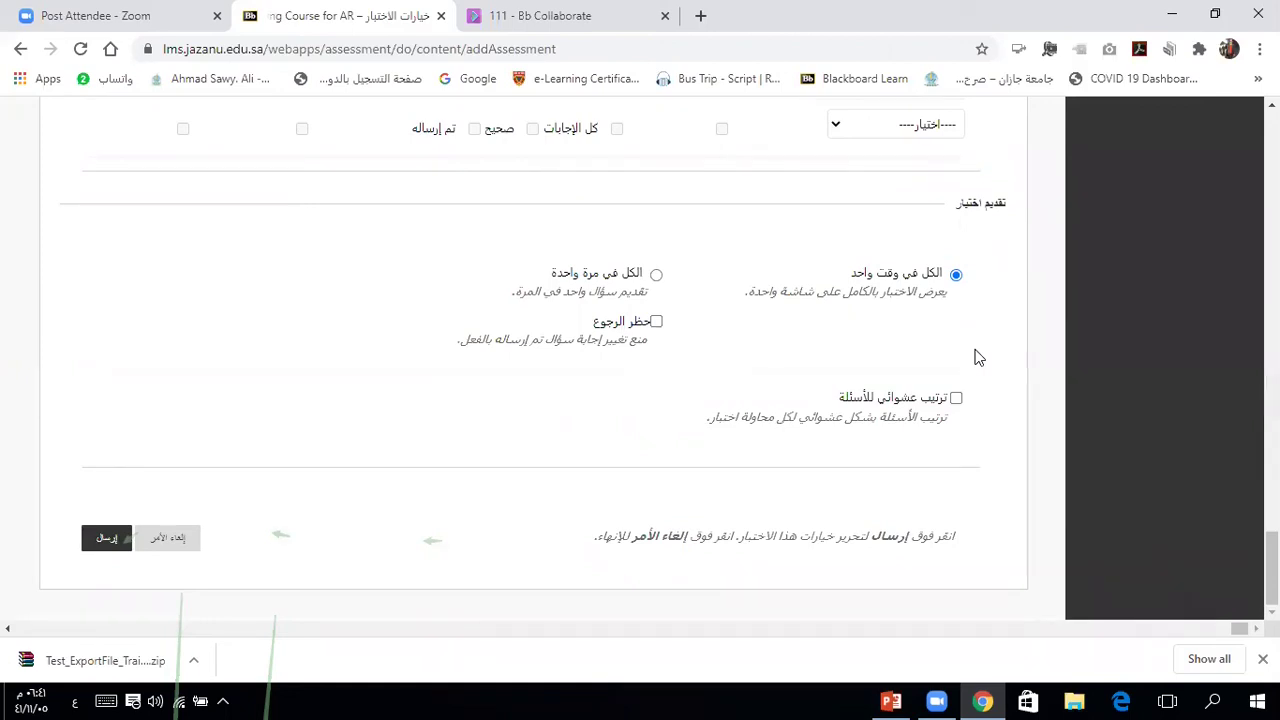
pyautogui.click(106, 541)
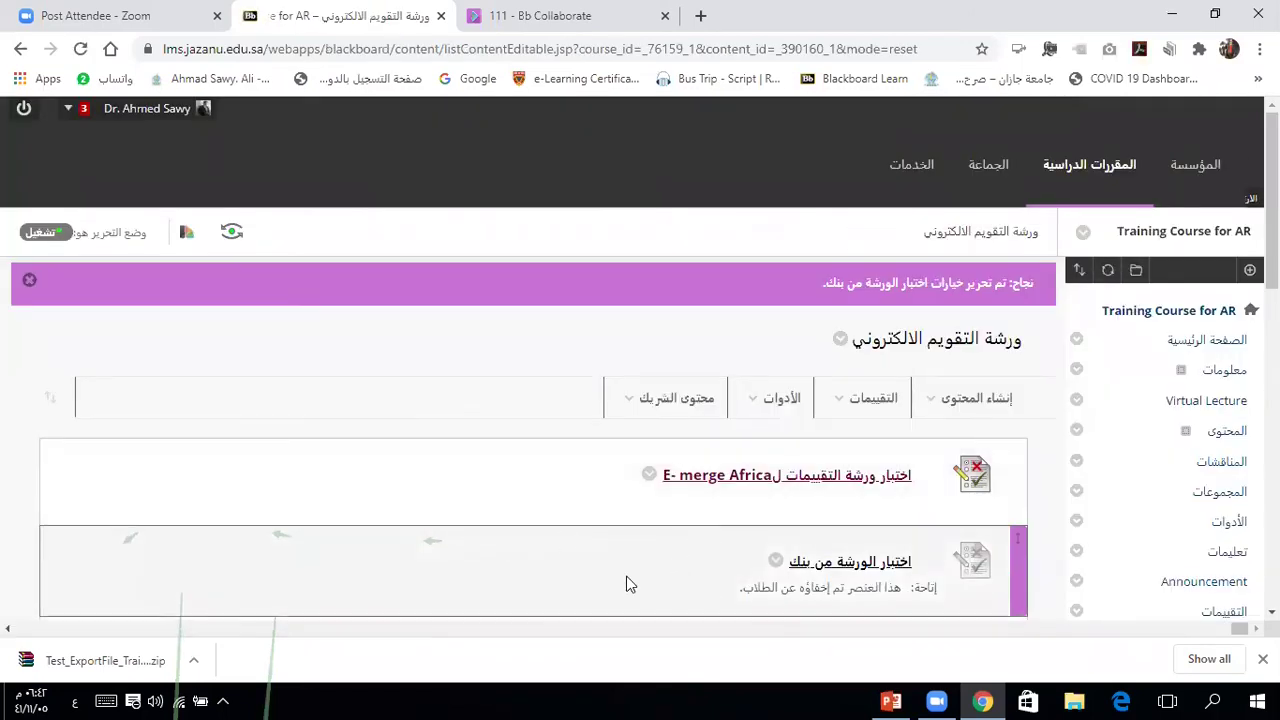
pyautogui.scroll(-1, 626, 584)
# Step: Open the test اختبار الورشة من بنك and begin an attempt
pyautogui.scroll(-2, 626, 584)
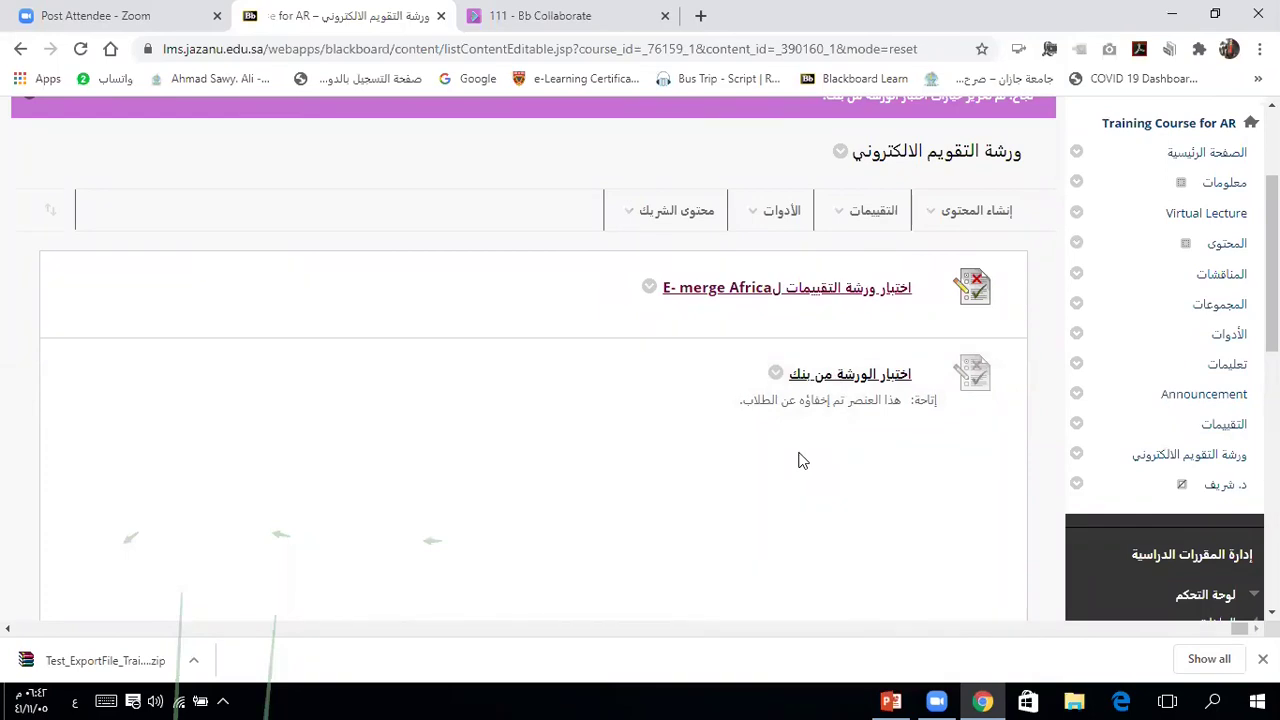
pyautogui.click(843, 376)
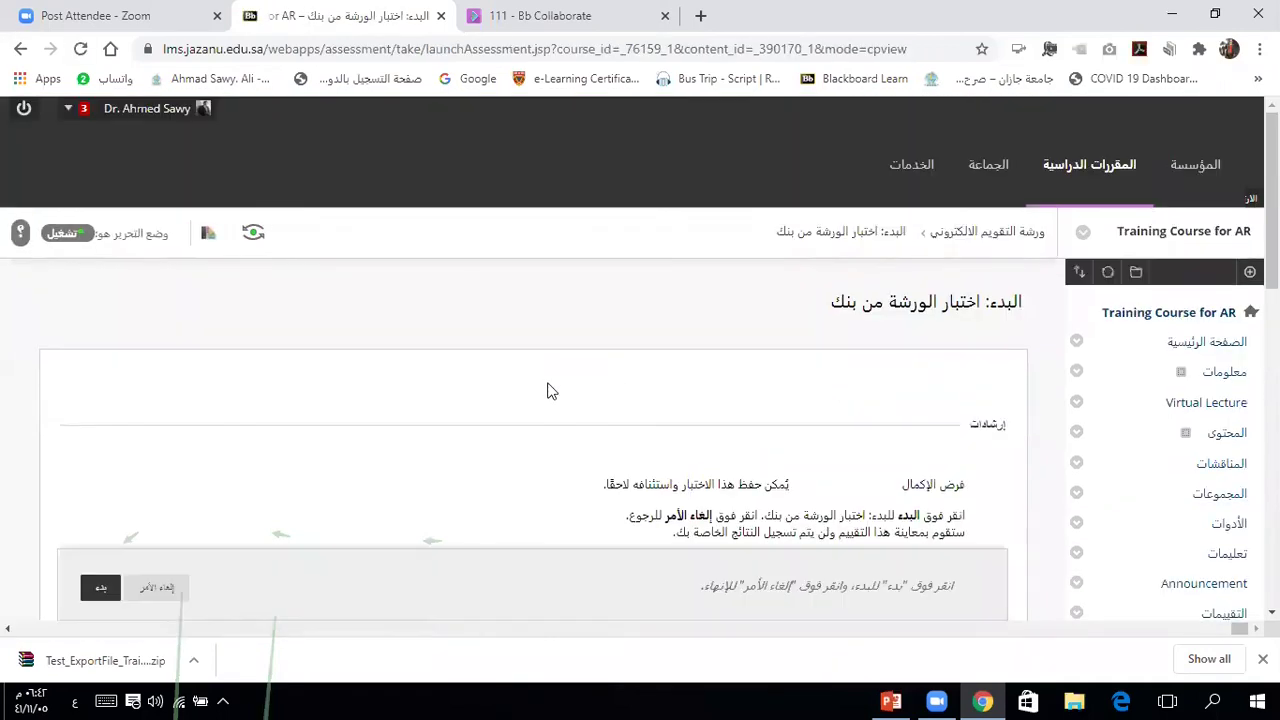
pyautogui.click(101, 590)
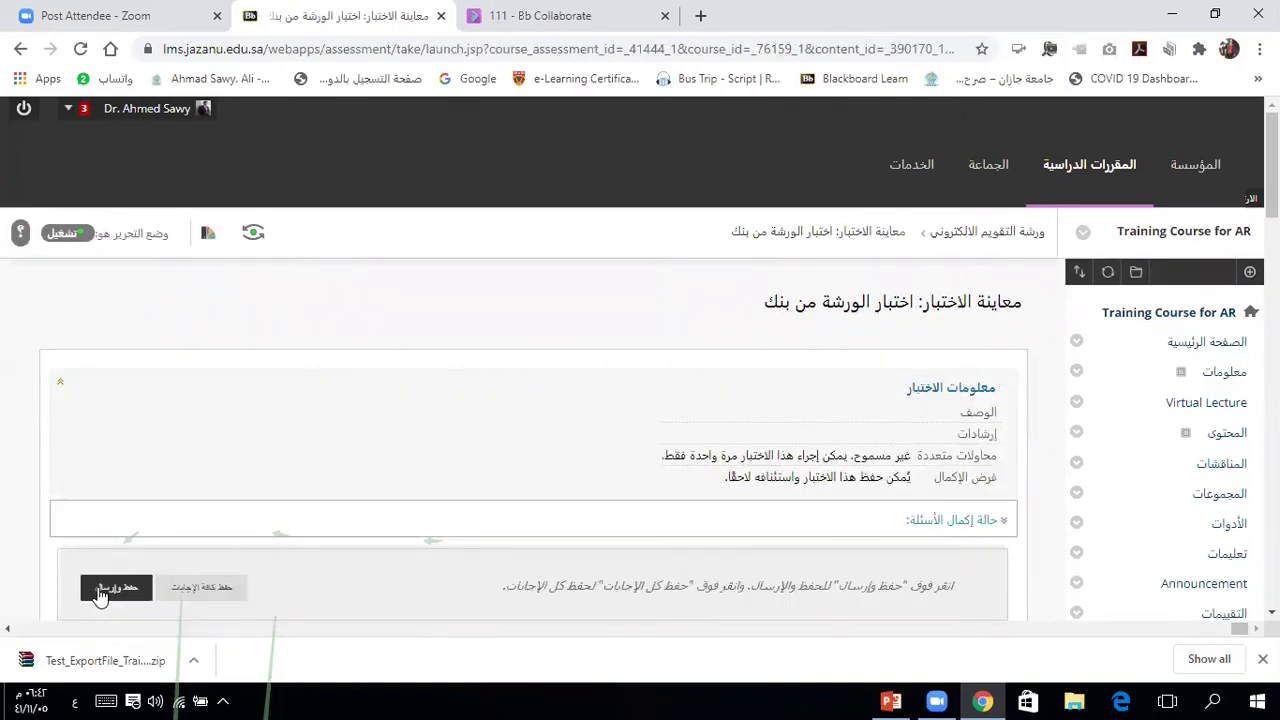
# Step: Match question 1's countries: مصر to 5, السودان to 3, ليبيا to Tripoli
pyautogui.scroll(-2, 100, 595)
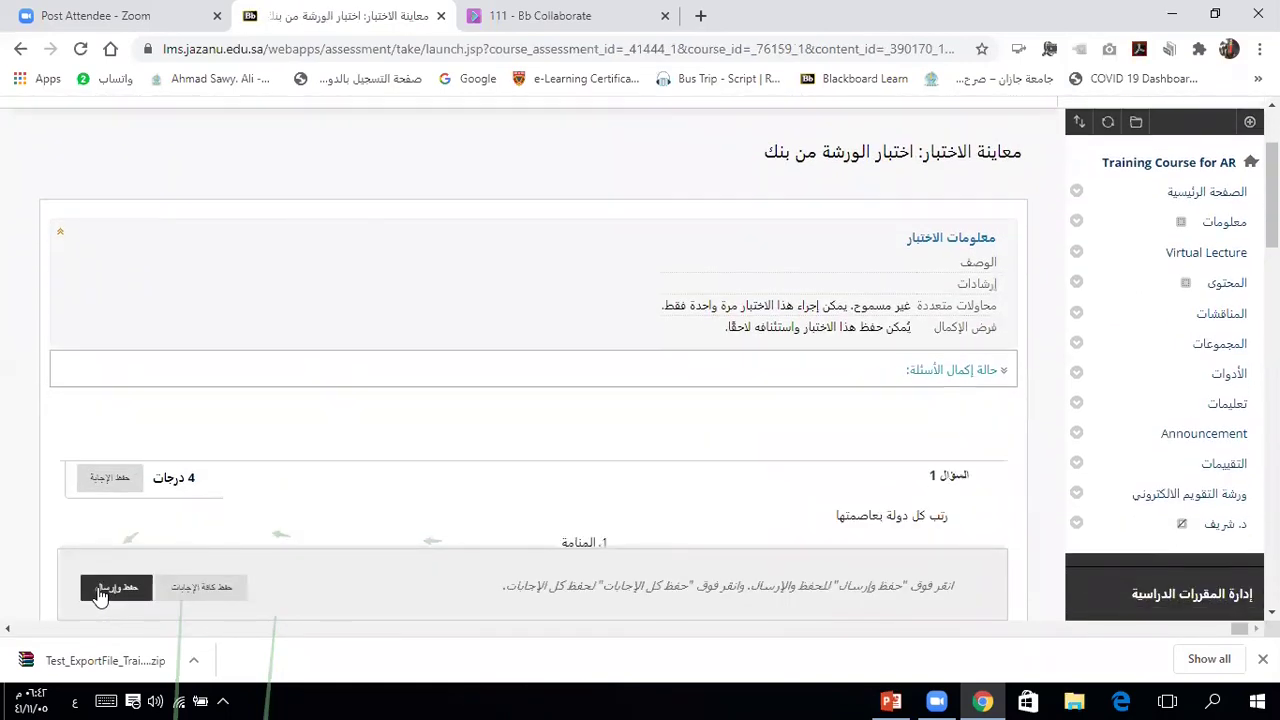
pyautogui.scroll(-3, 100, 595)
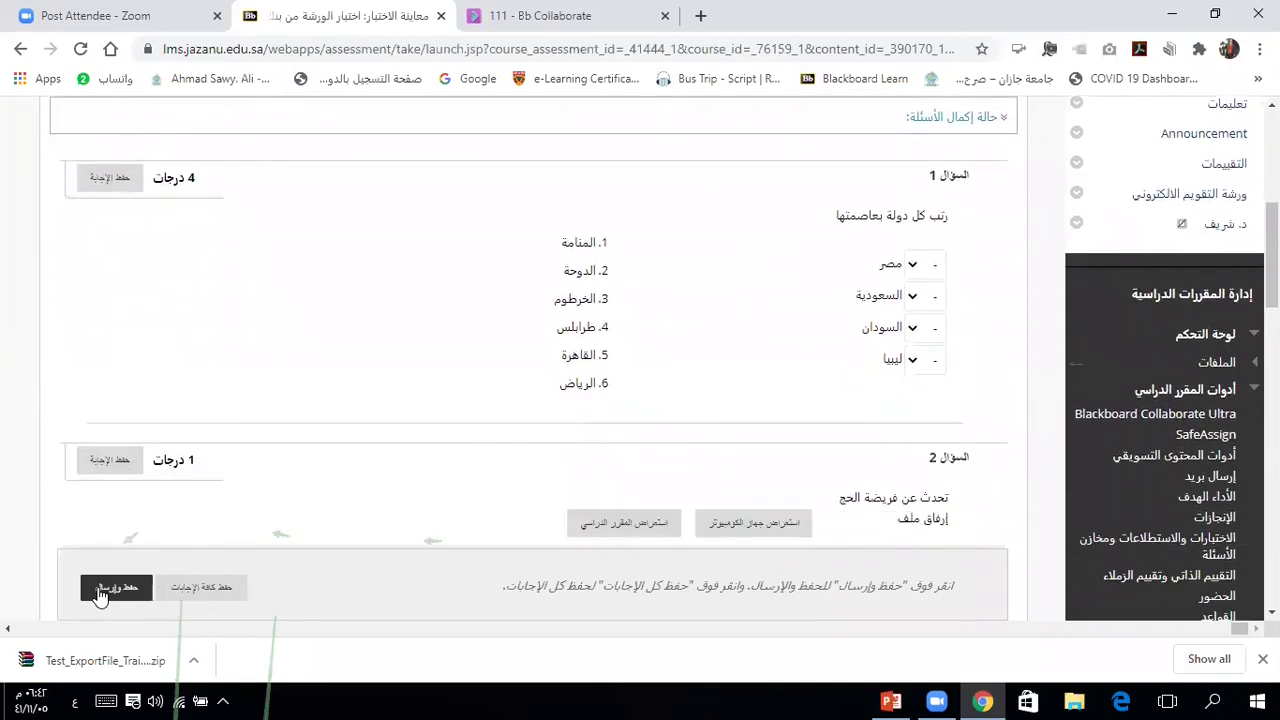
pyautogui.click(912, 266)
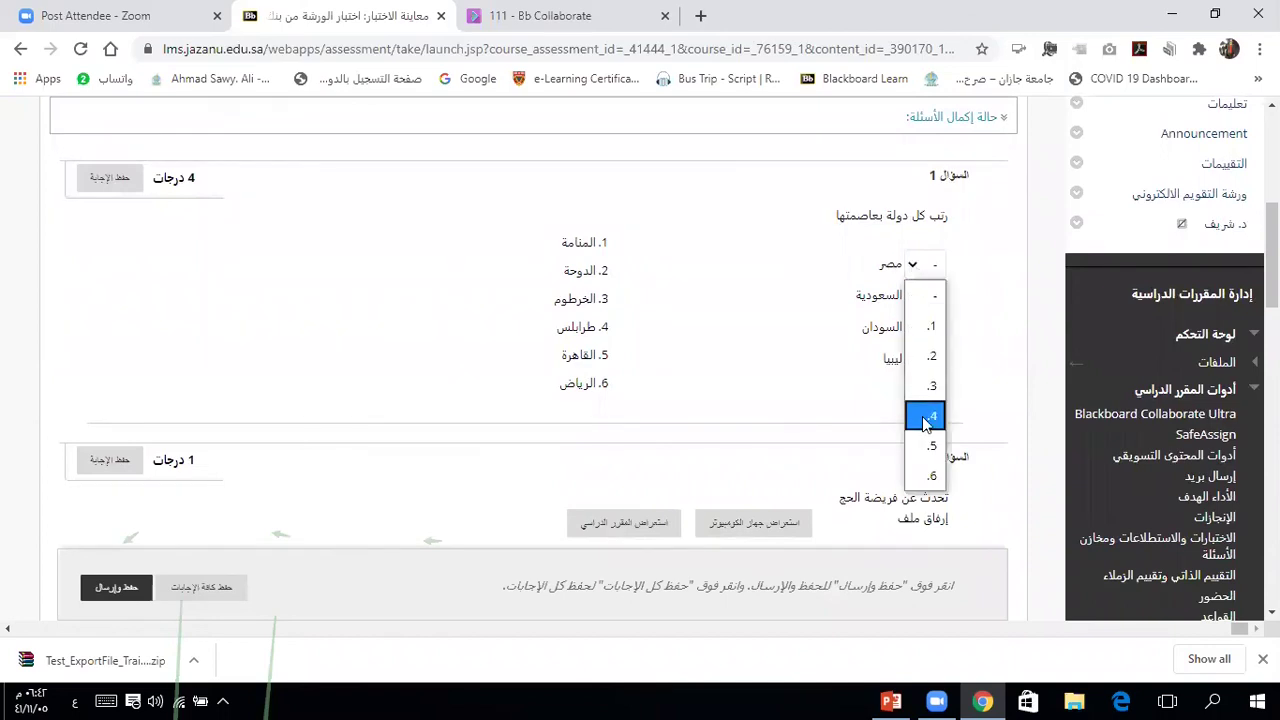
pyautogui.click(922, 447)
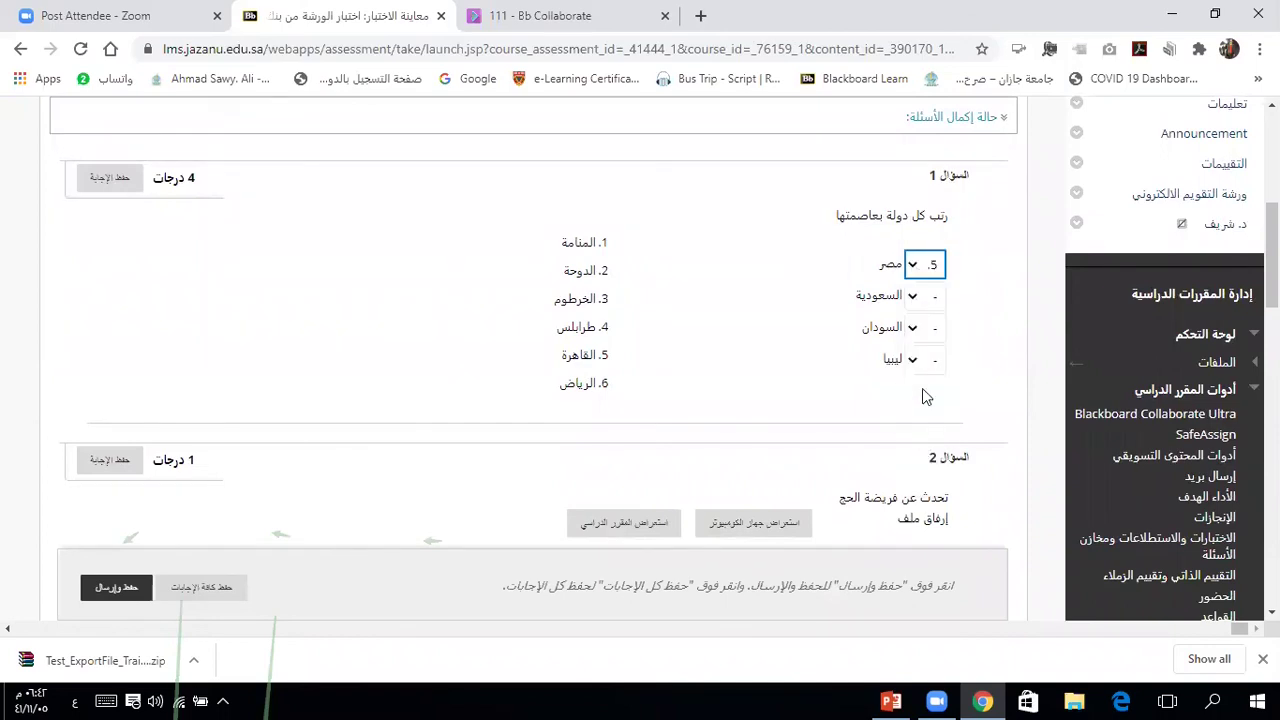
pyautogui.click(913, 297)
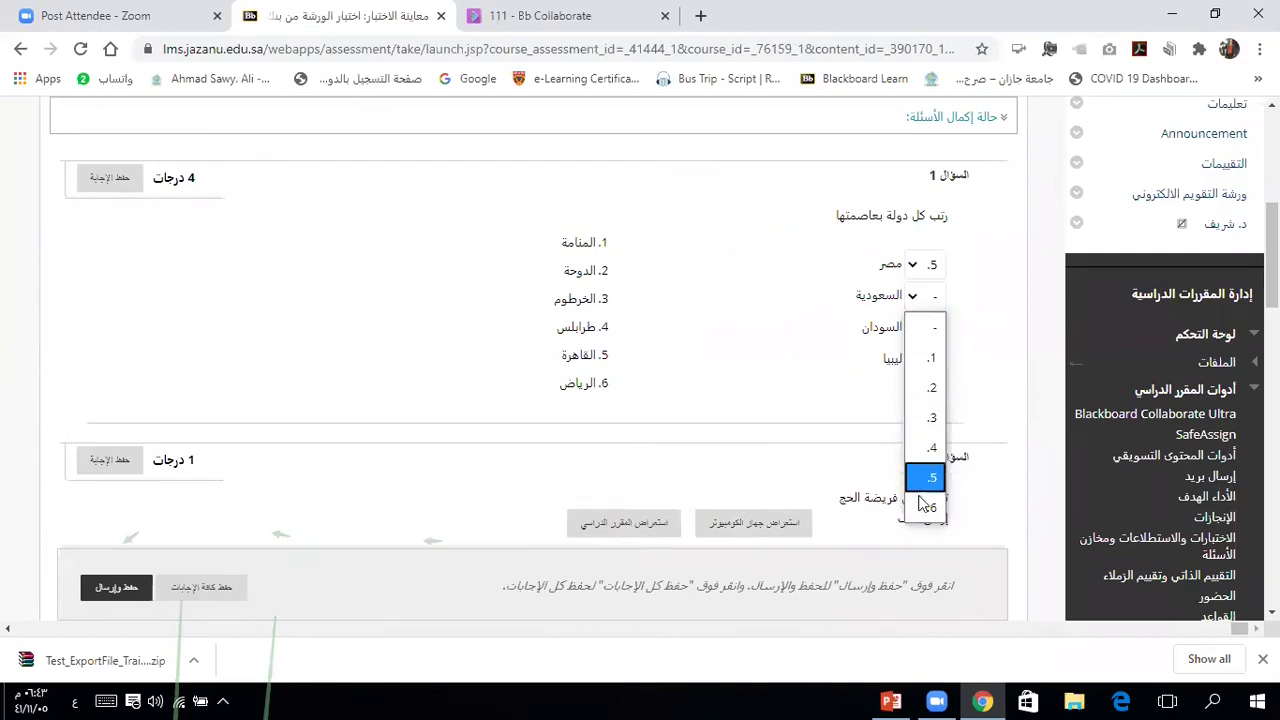
pyautogui.press('Escape')
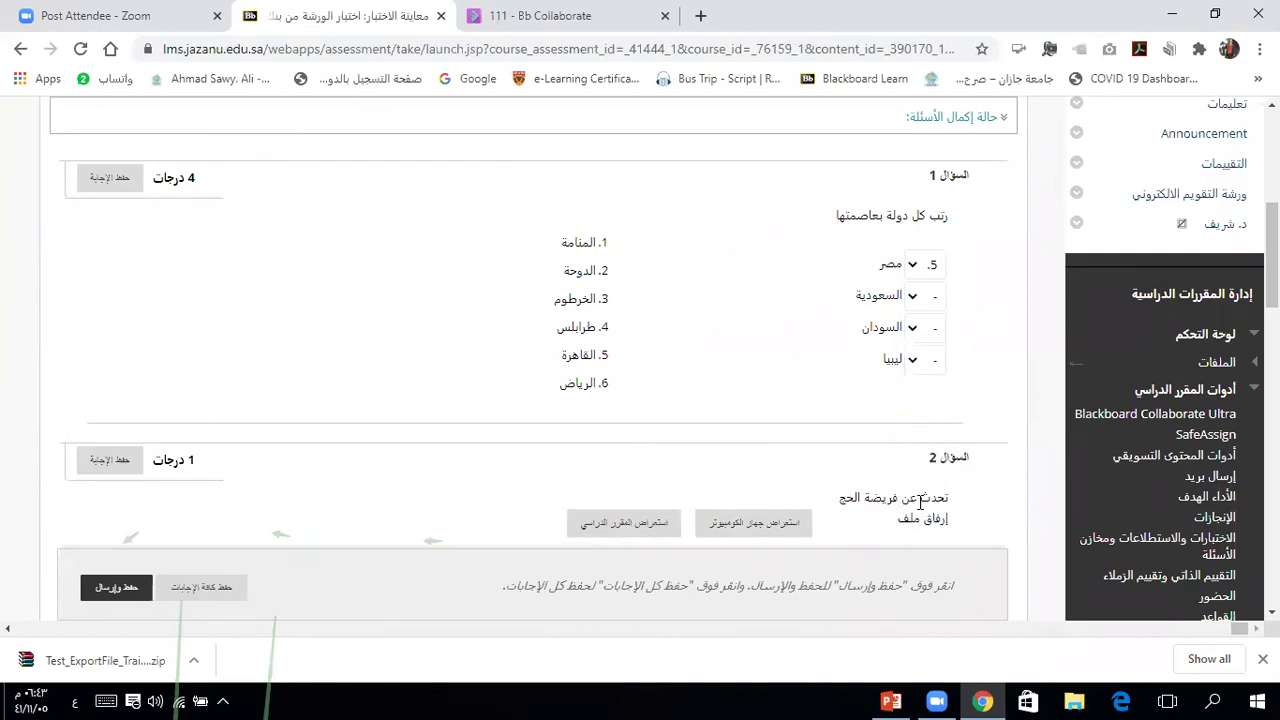
pyautogui.click(922, 335)
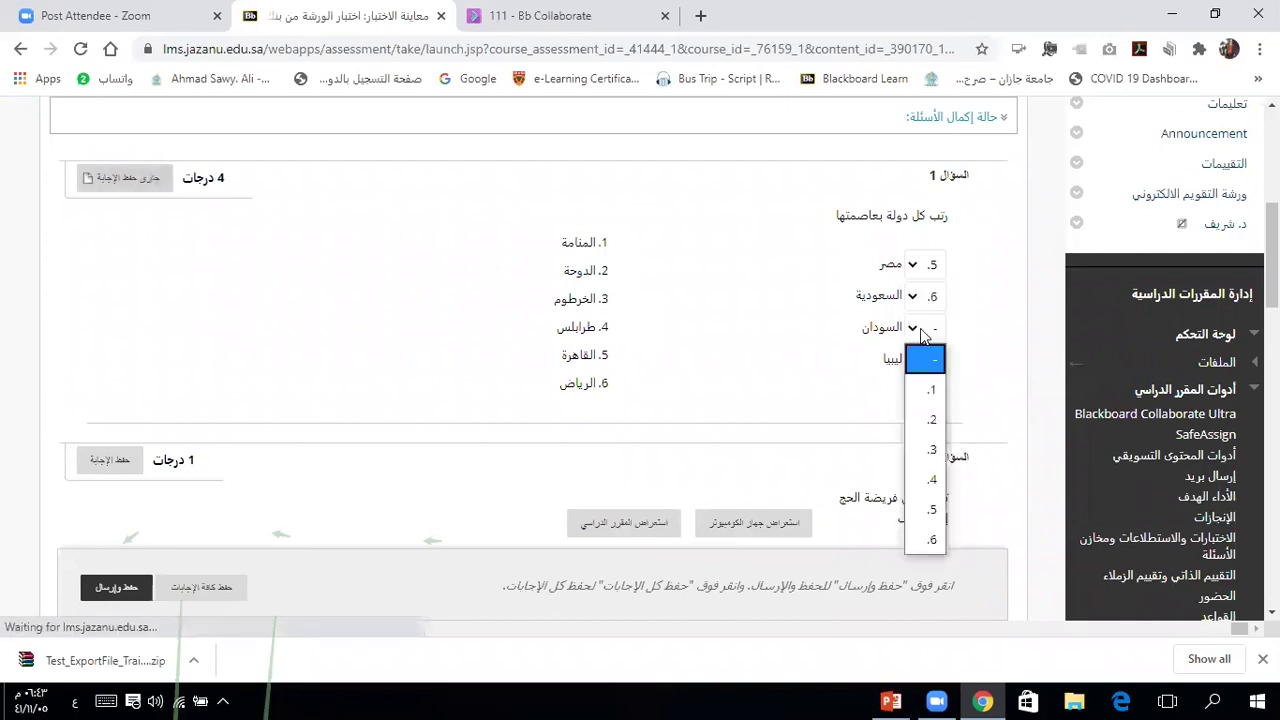
pyautogui.click(926, 451)
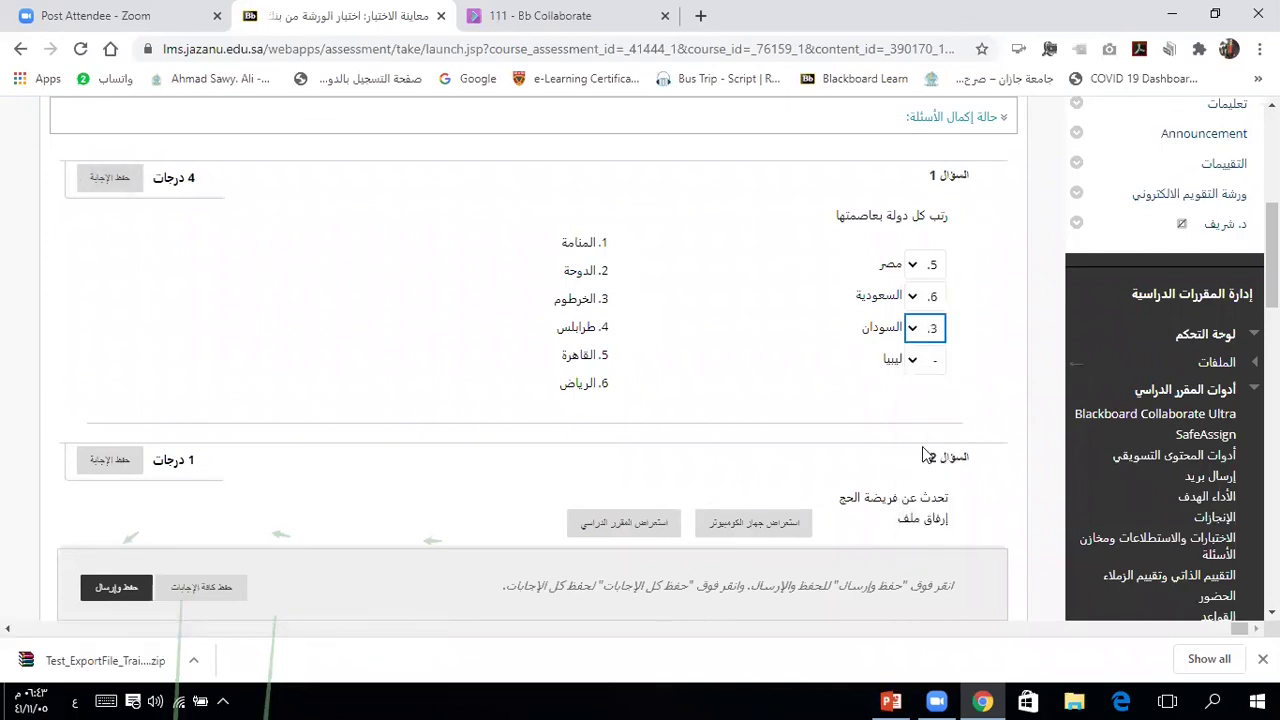
pyautogui.click(916, 364)
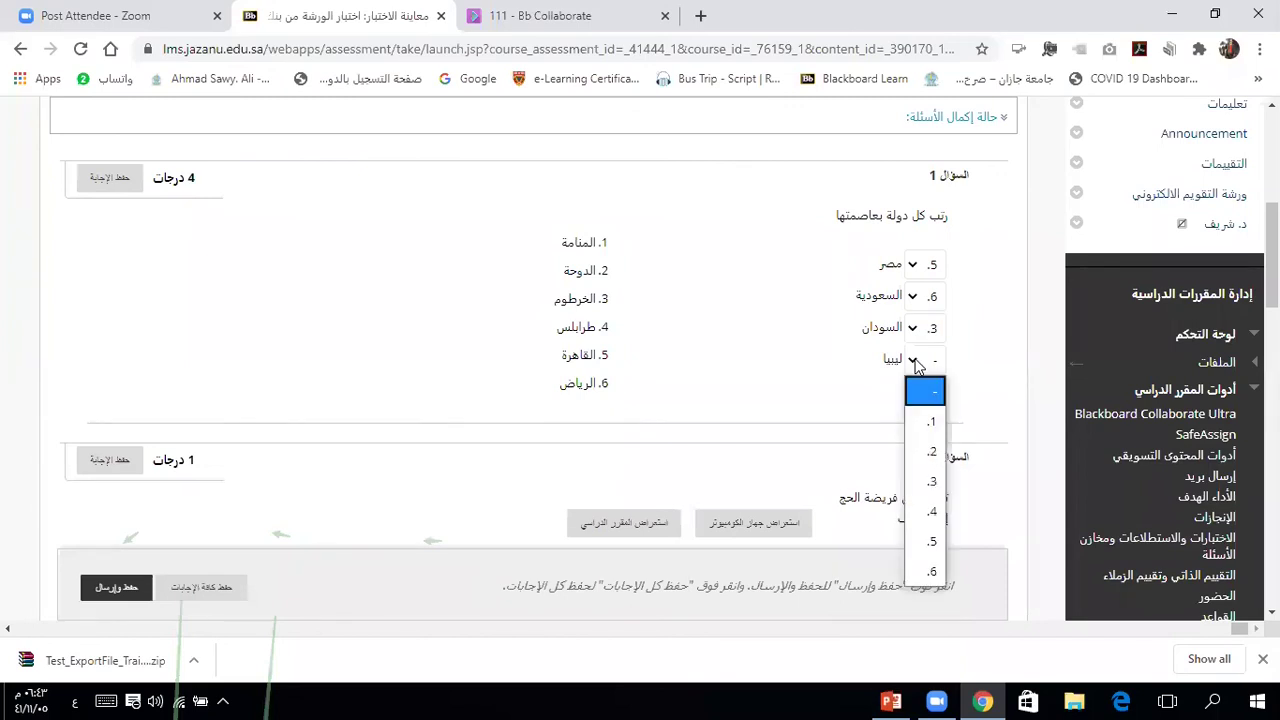
pyautogui.click(920, 515)
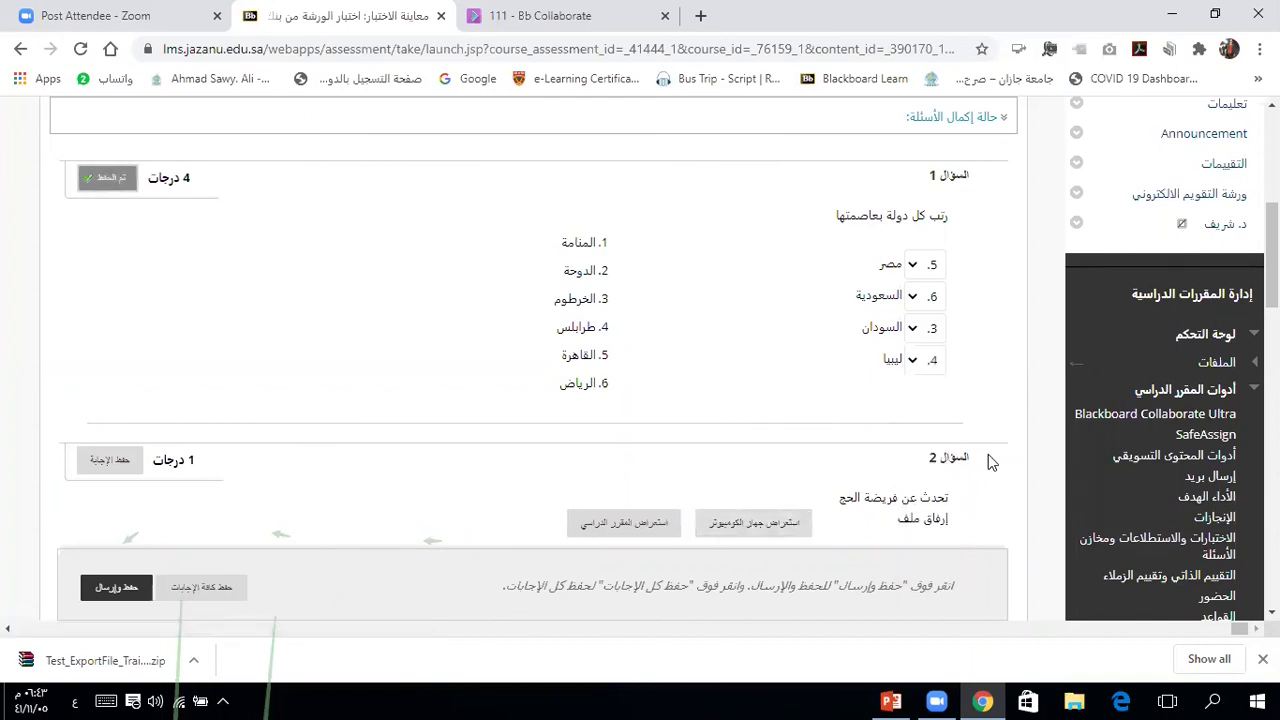
# Step: Begin attaching a file from the computer to question 2
pyautogui.scroll(-1, 988, 454)
pyautogui.scroll(-2, 988, 454)
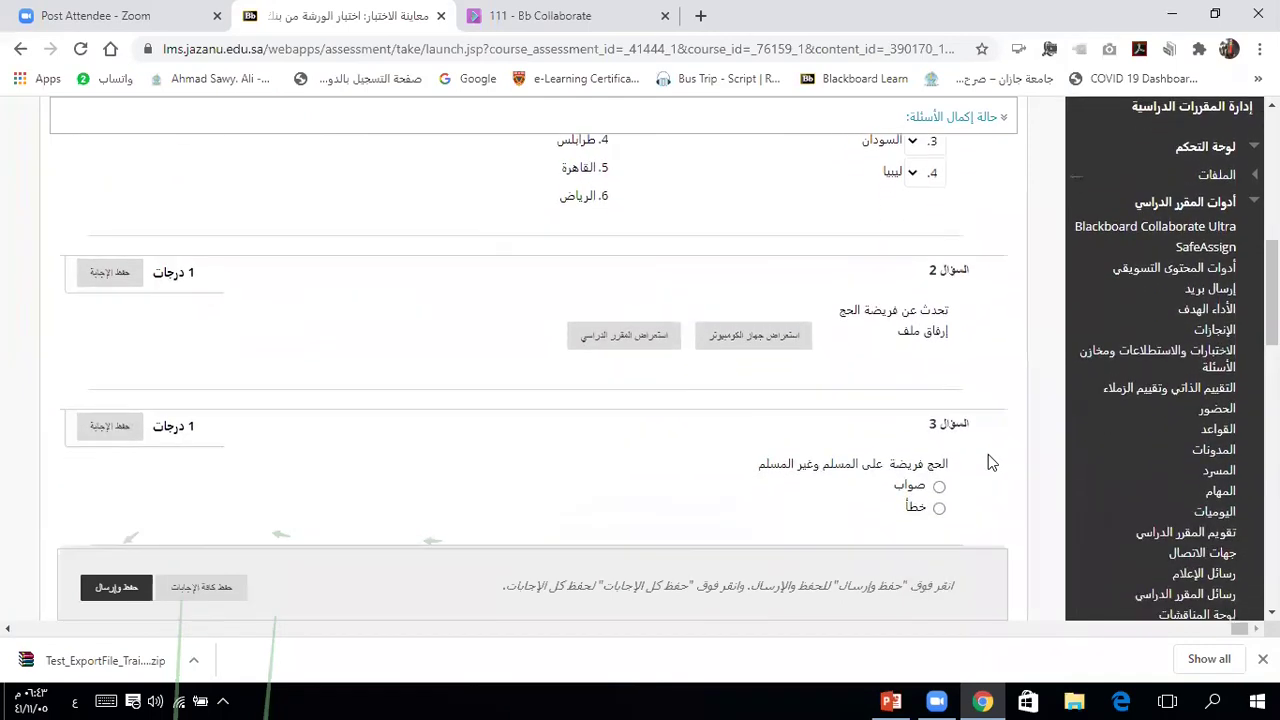
pyautogui.scroll(-1, 988, 462)
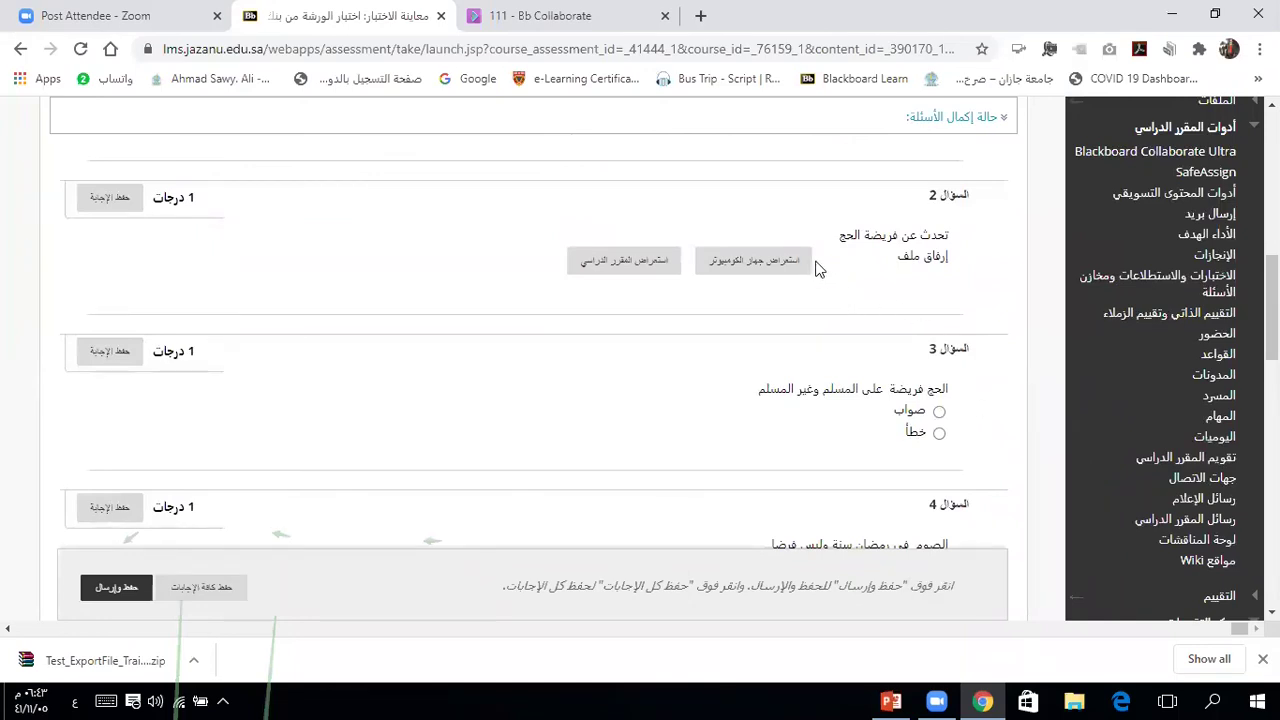
pyautogui.click(762, 265)
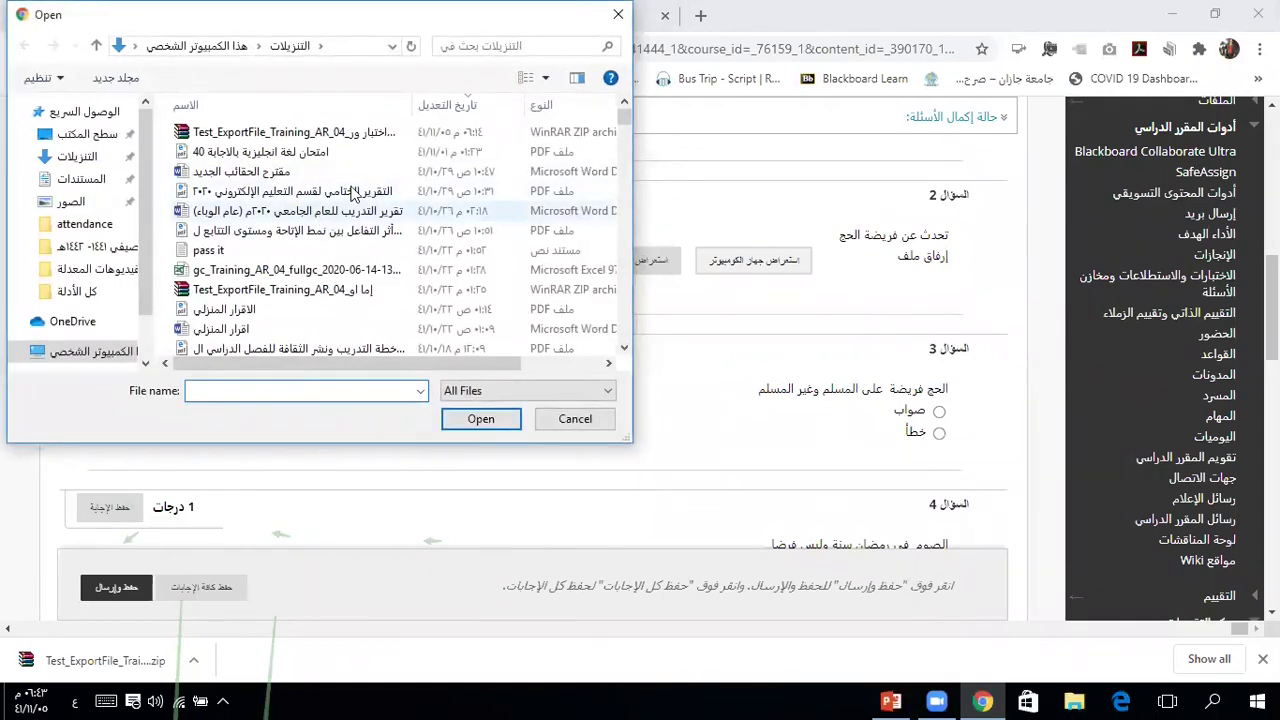
# Step: Attach '40 امتحان لغة انجليزية بالاجابة.pdf' to question 2 and save the answer
pyautogui.click(330, 152)
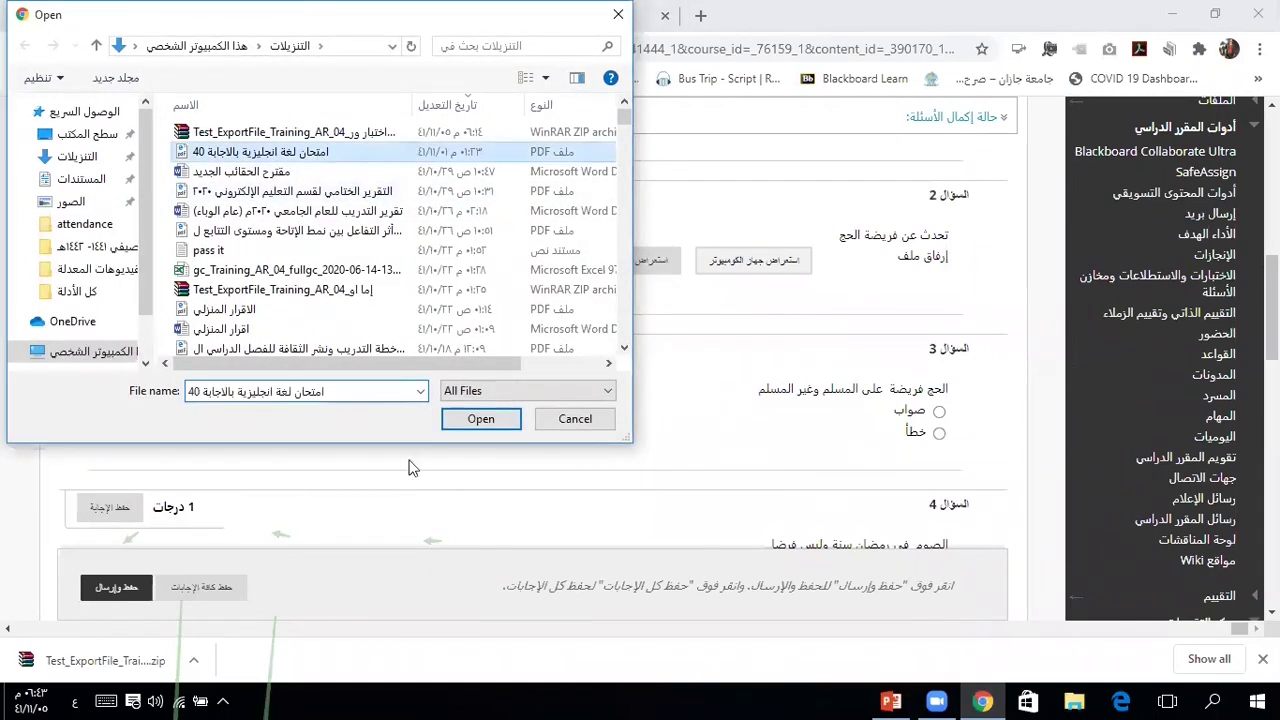
pyautogui.click(473, 438)
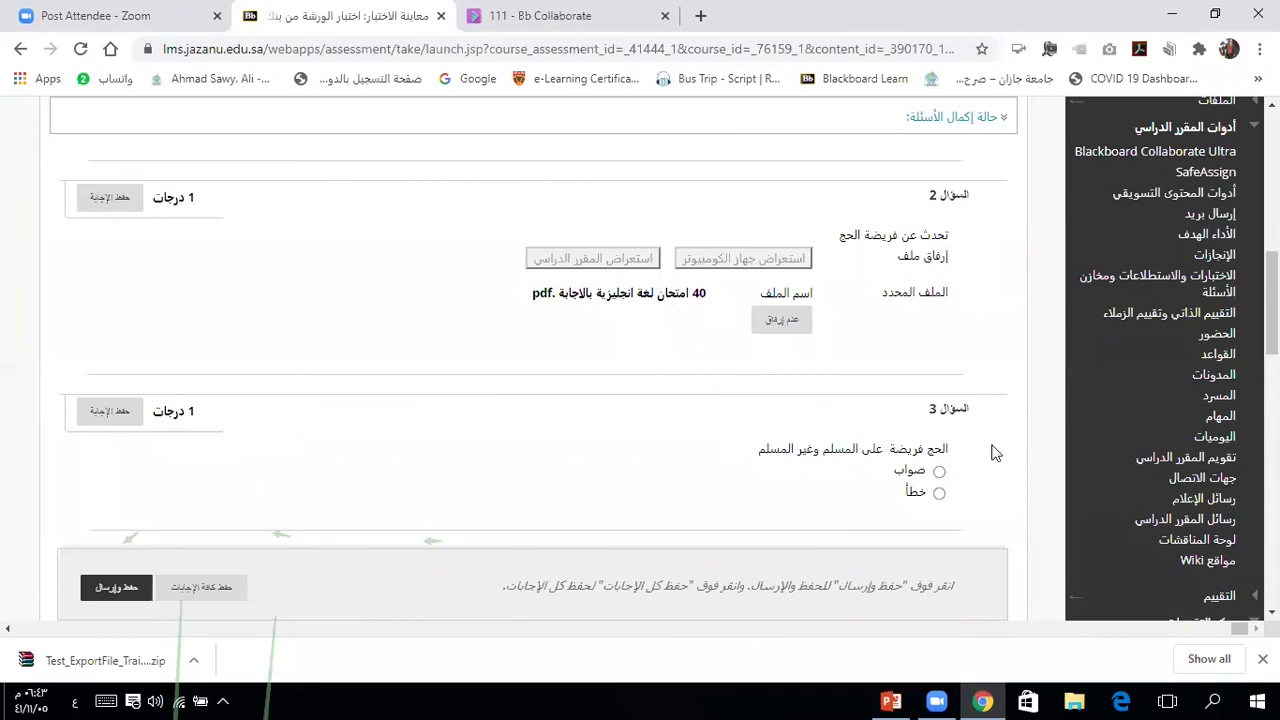
pyautogui.click(106, 199)
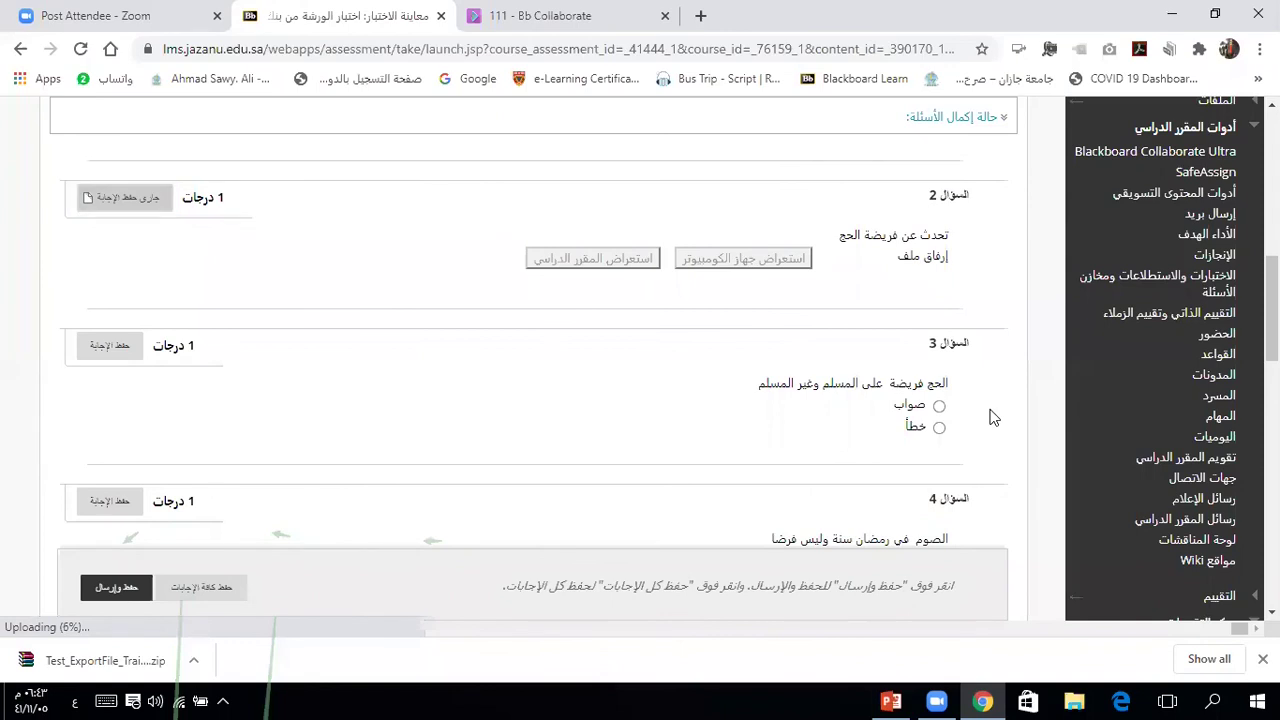
pyautogui.scroll(-1, 993, 418)
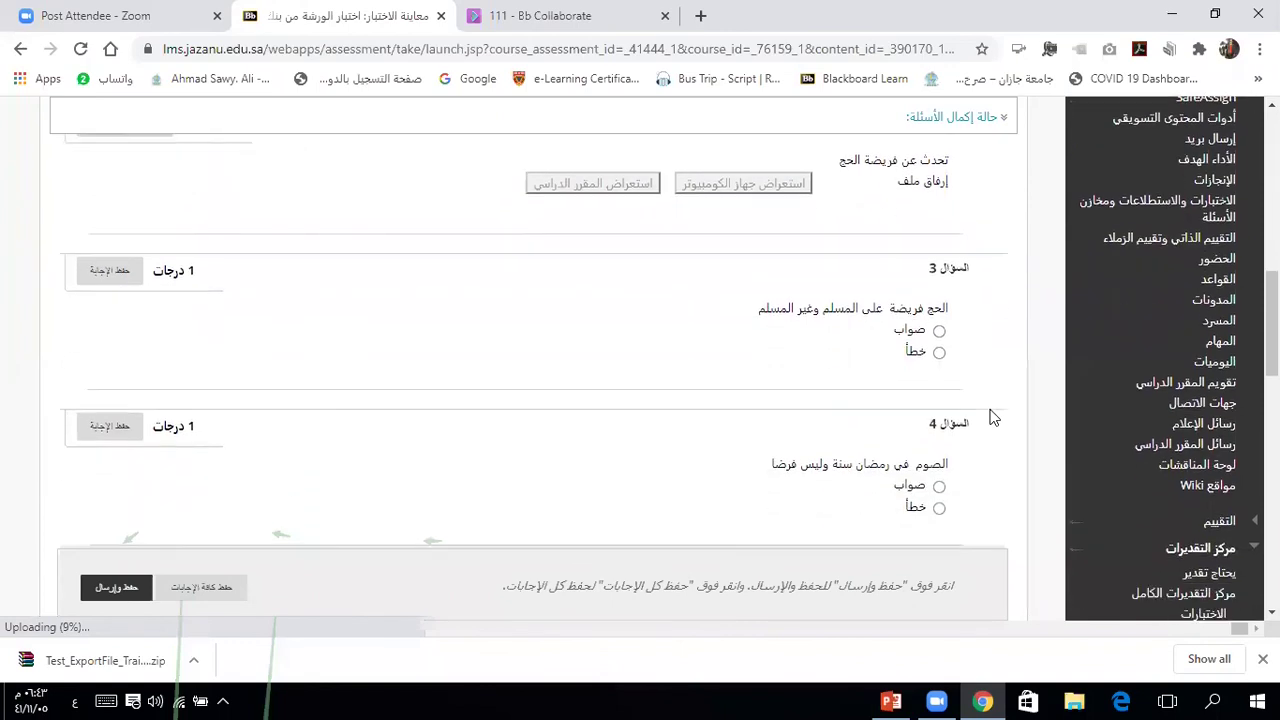
# Step: Answer question 3 as False
pyautogui.click(939, 352)
pyautogui.scroll(-2, 979, 515)
pyautogui.scroll(-1, 979, 515)
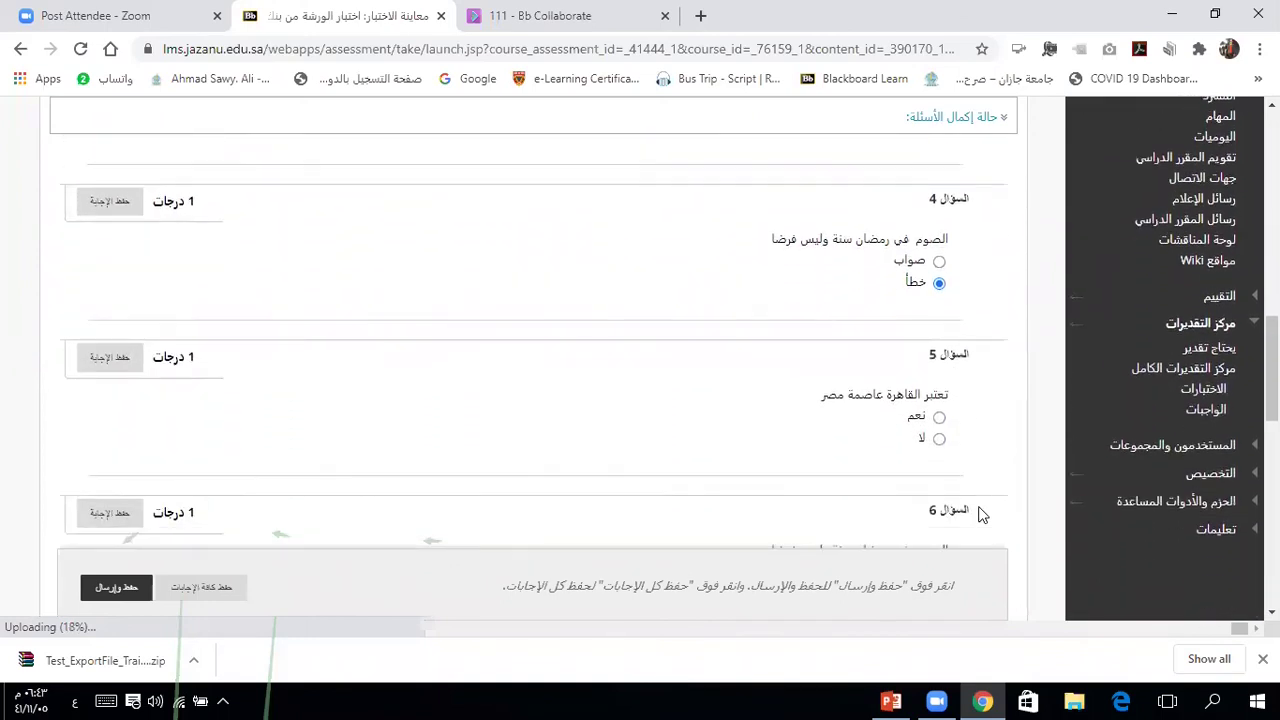
# Step: Check the Question Completion Status overview, then save and submit the test
pyautogui.click(958, 122)
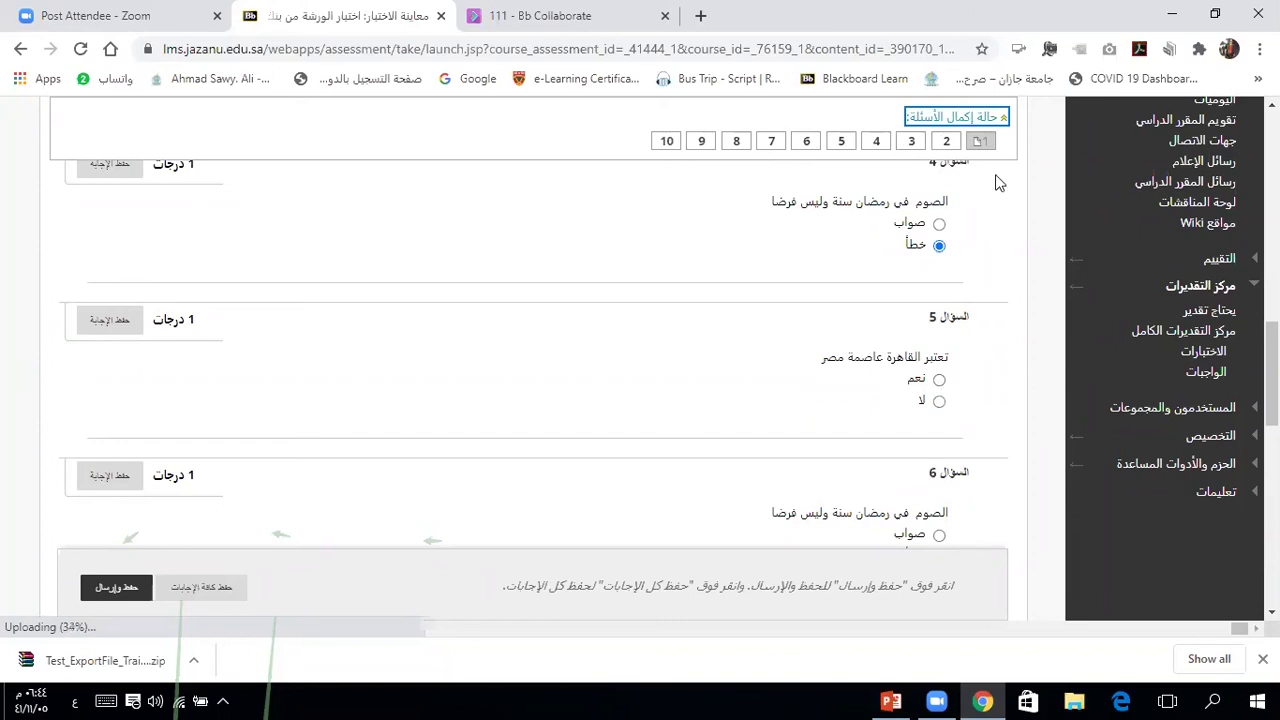
pyautogui.click(968, 119)
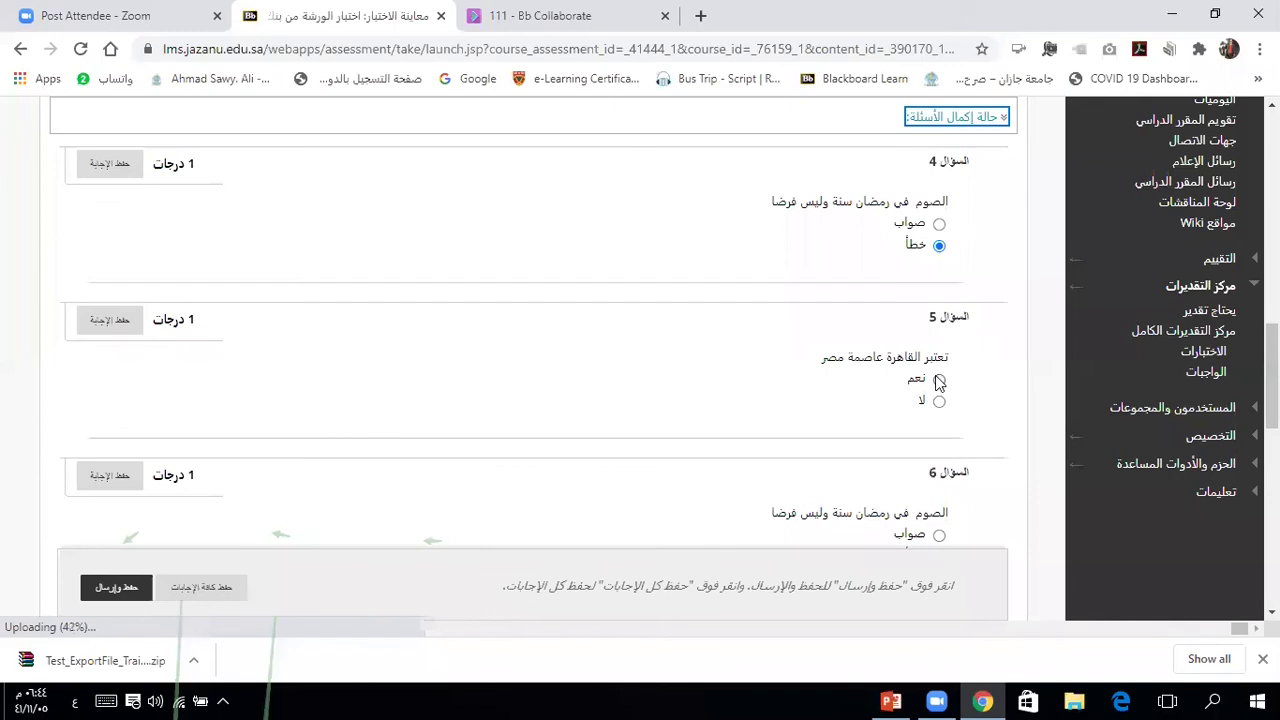
pyautogui.scroll(-3, 972, 407)
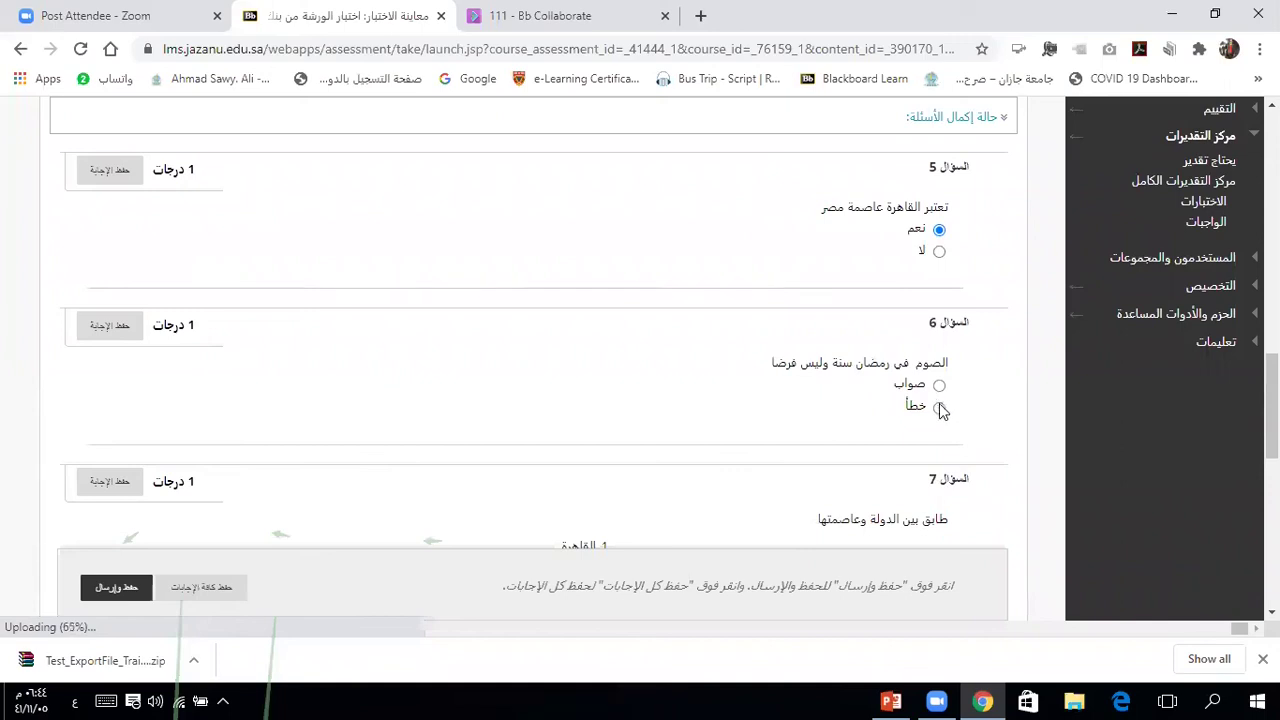
pyautogui.scroll(-3, 981, 413)
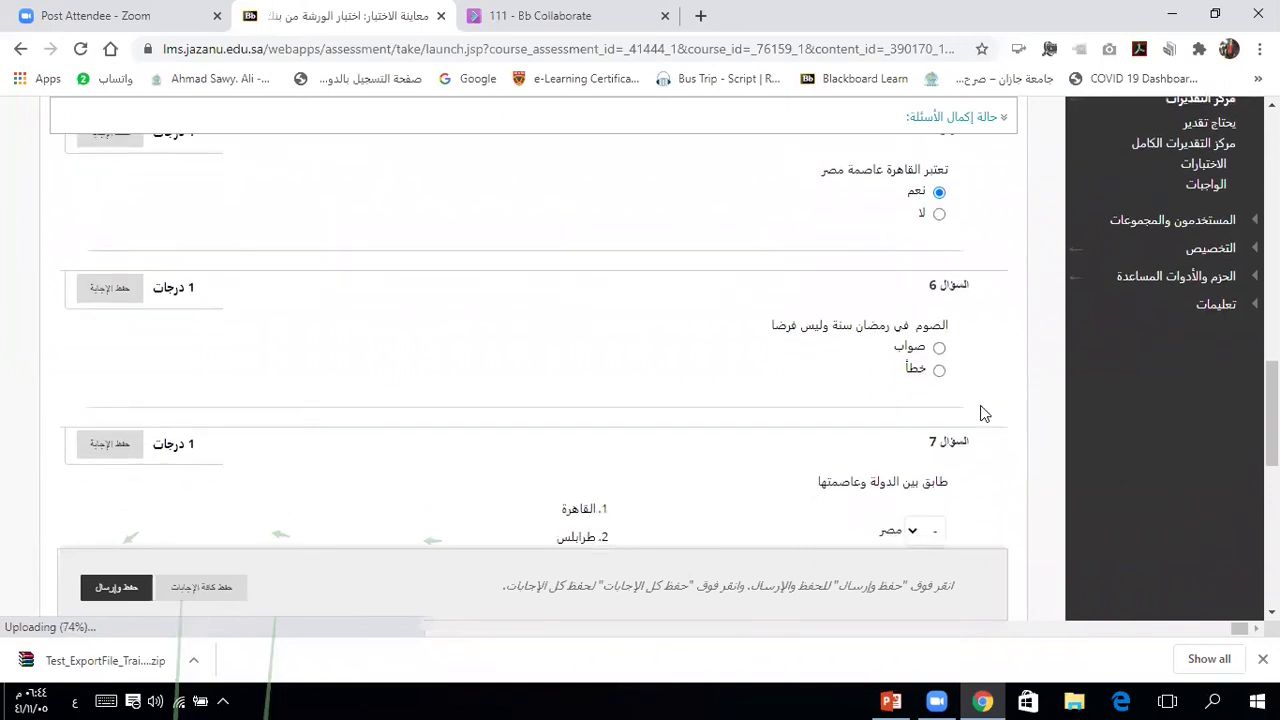
pyautogui.scroll(-5, 980, 413)
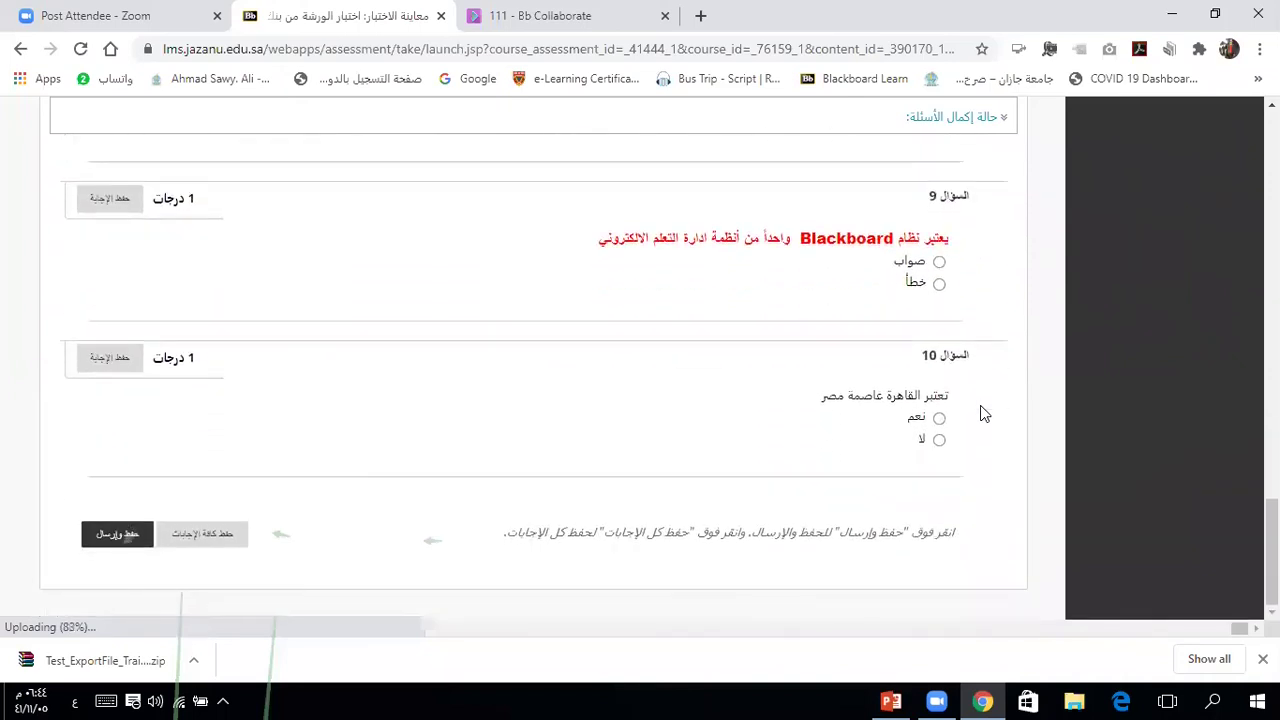
pyautogui.click(116, 536)
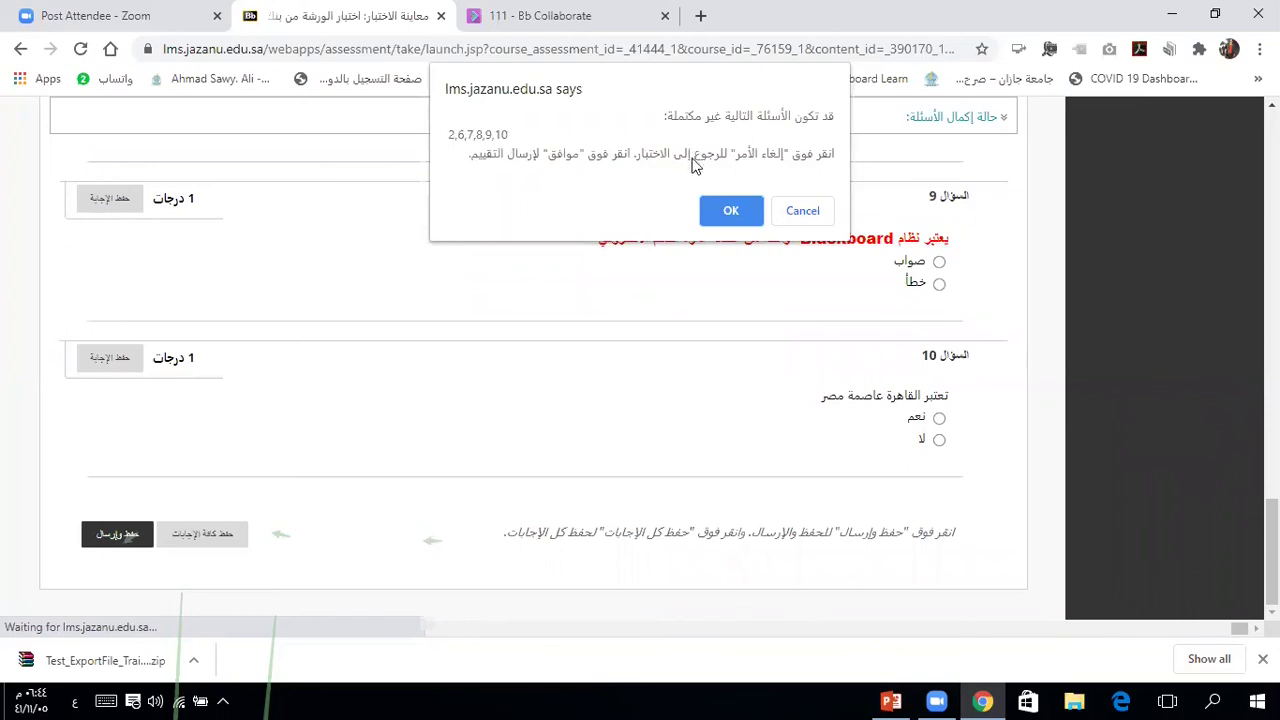
# Step: Confirm submission despite the incomplete-questions warning and dismiss the slow-saving notice
pyautogui.click(731, 212)
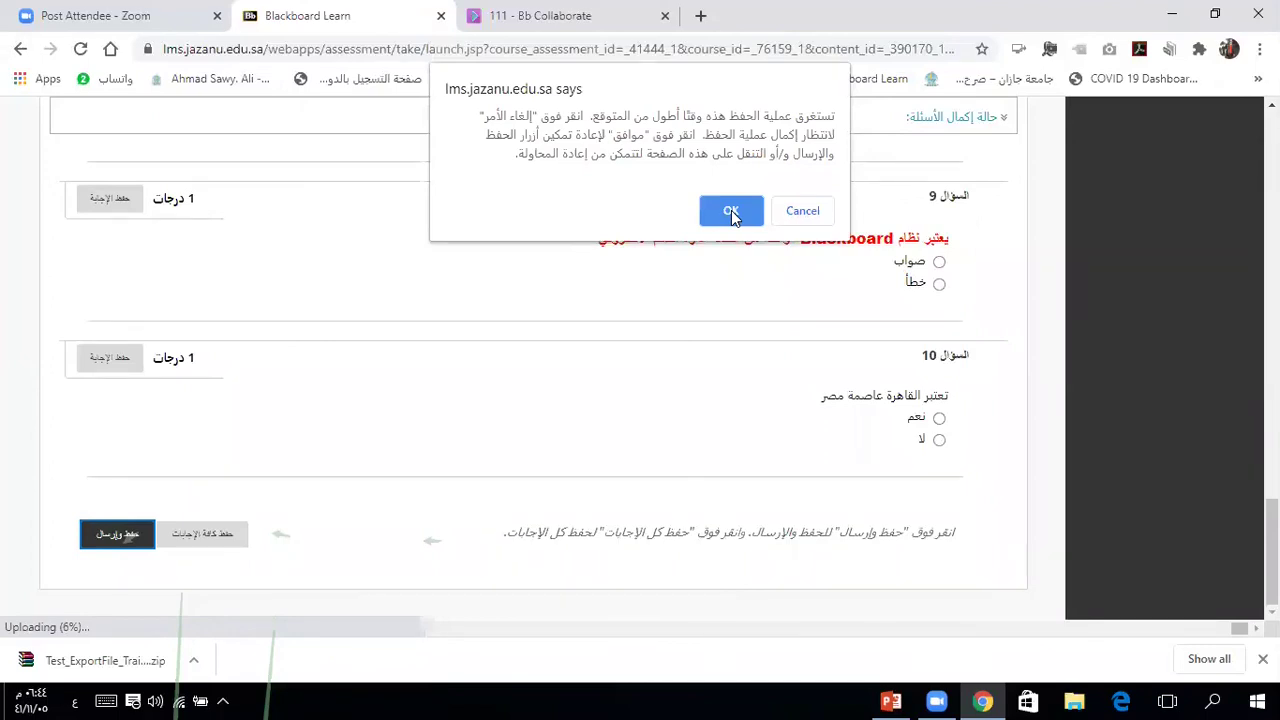
pyautogui.click(731, 210)
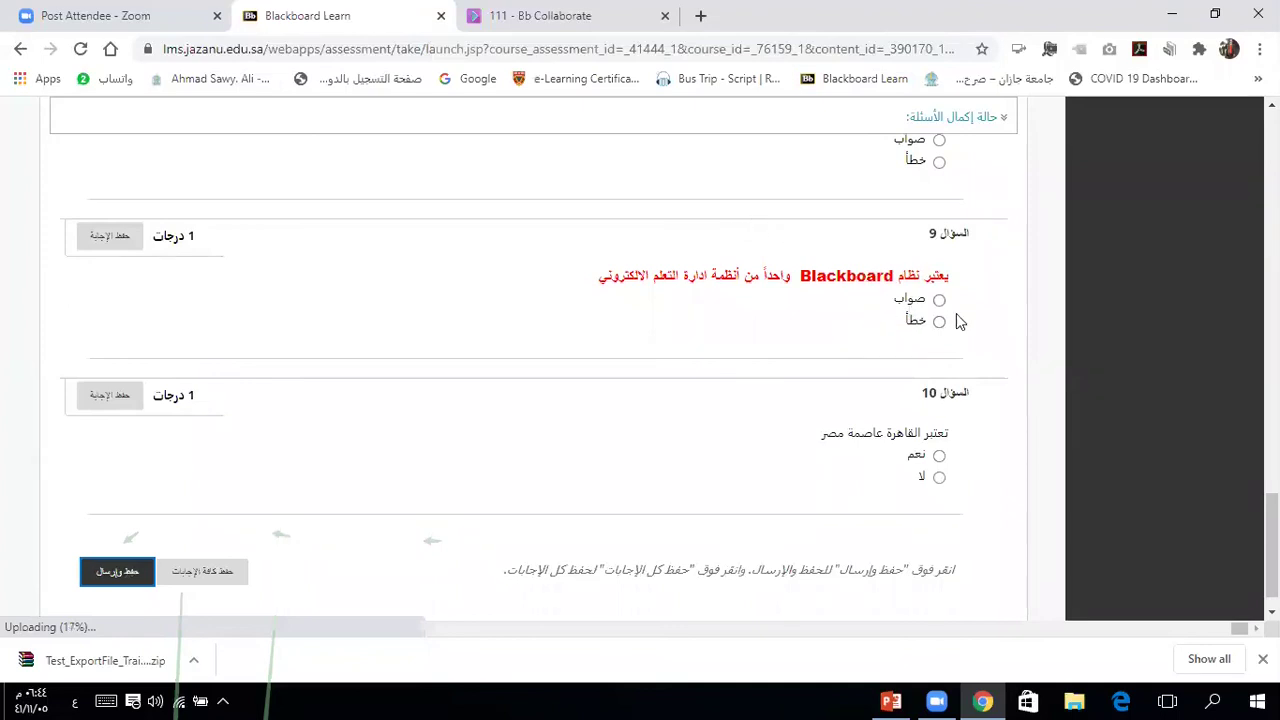
pyautogui.scroll(3, 994, 338)
pyautogui.scroll(2, 994, 338)
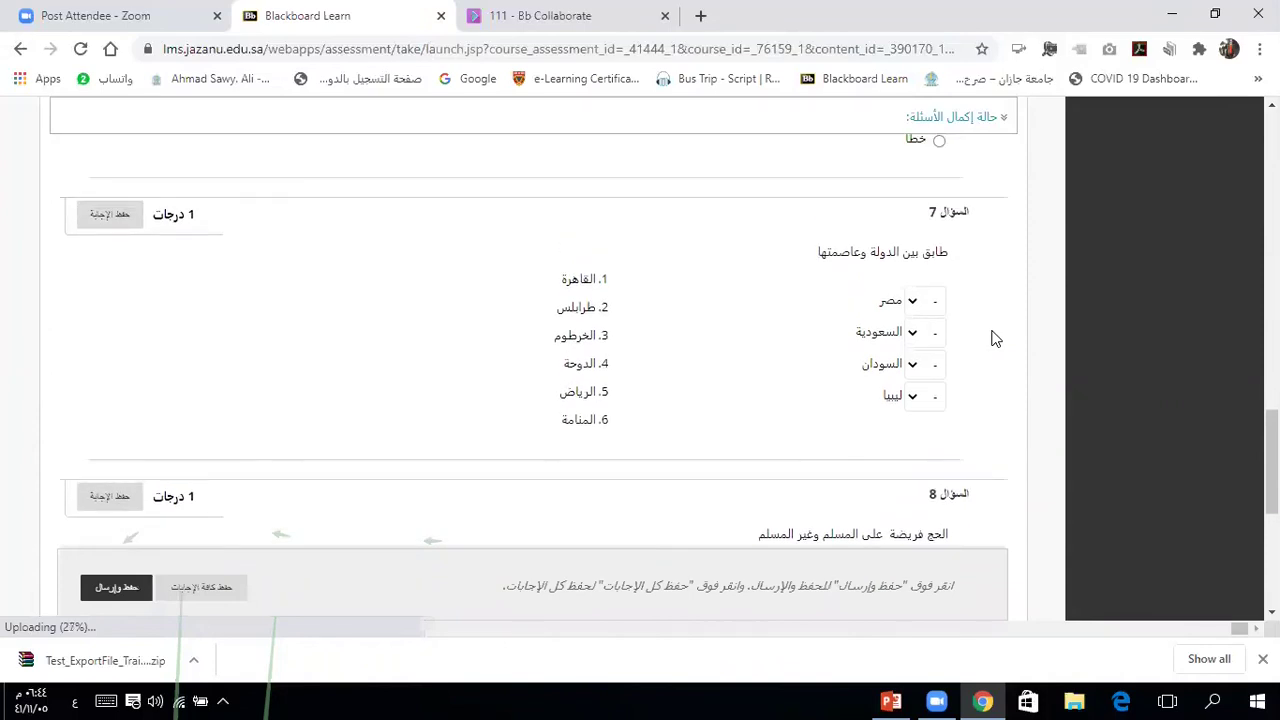
pyautogui.scroll(-1, 994, 338)
pyautogui.scroll(3, 994, 338)
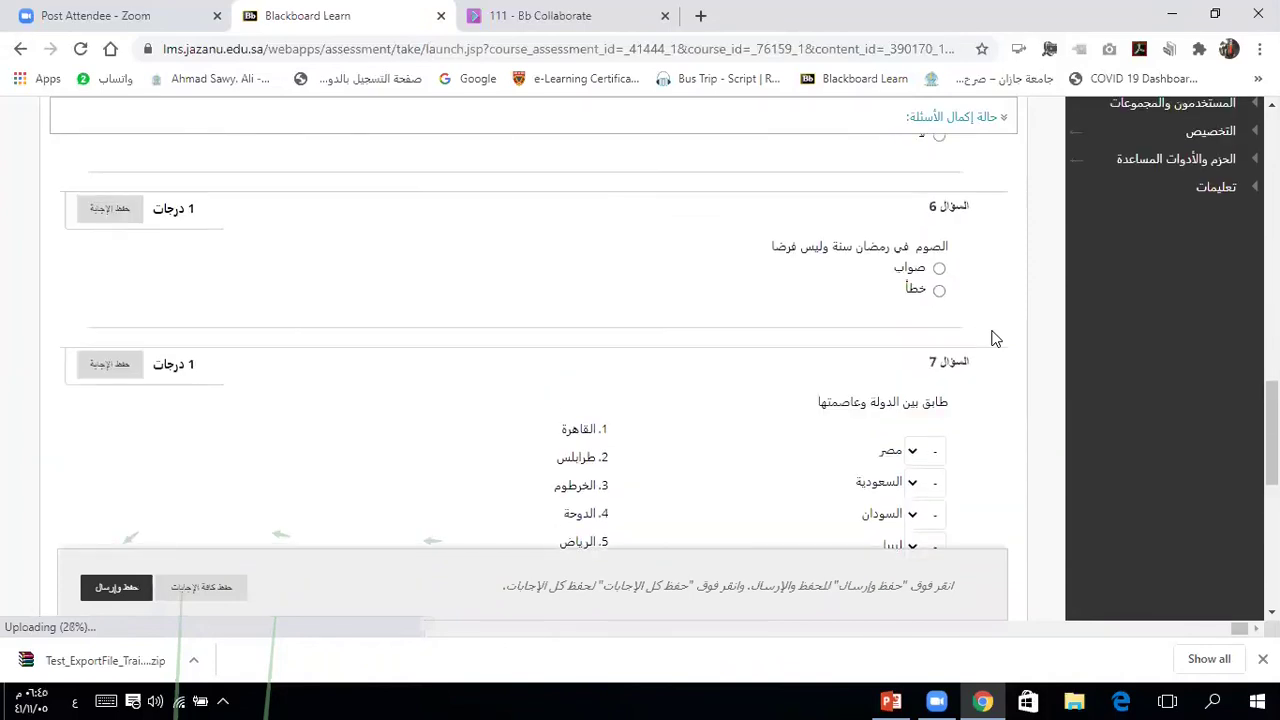
pyautogui.scroll(5, 994, 338)
pyautogui.scroll(5, 994, 338)
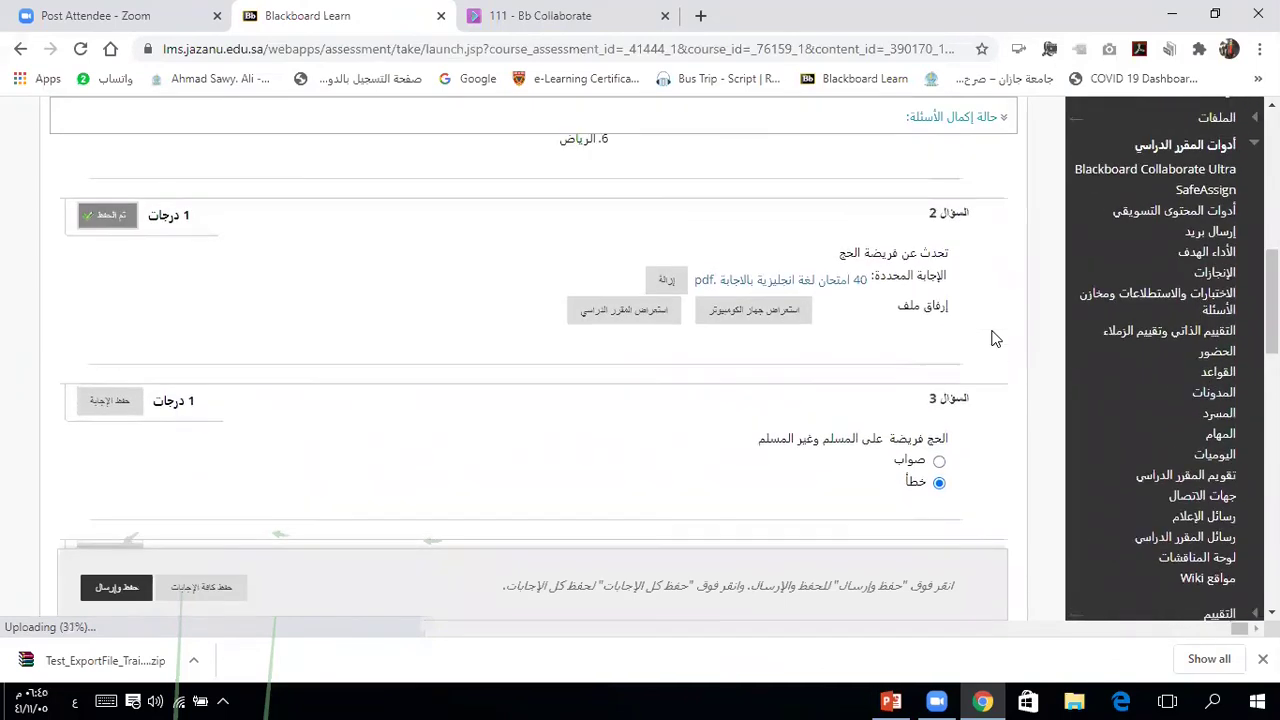
pyautogui.scroll(1, 994, 338)
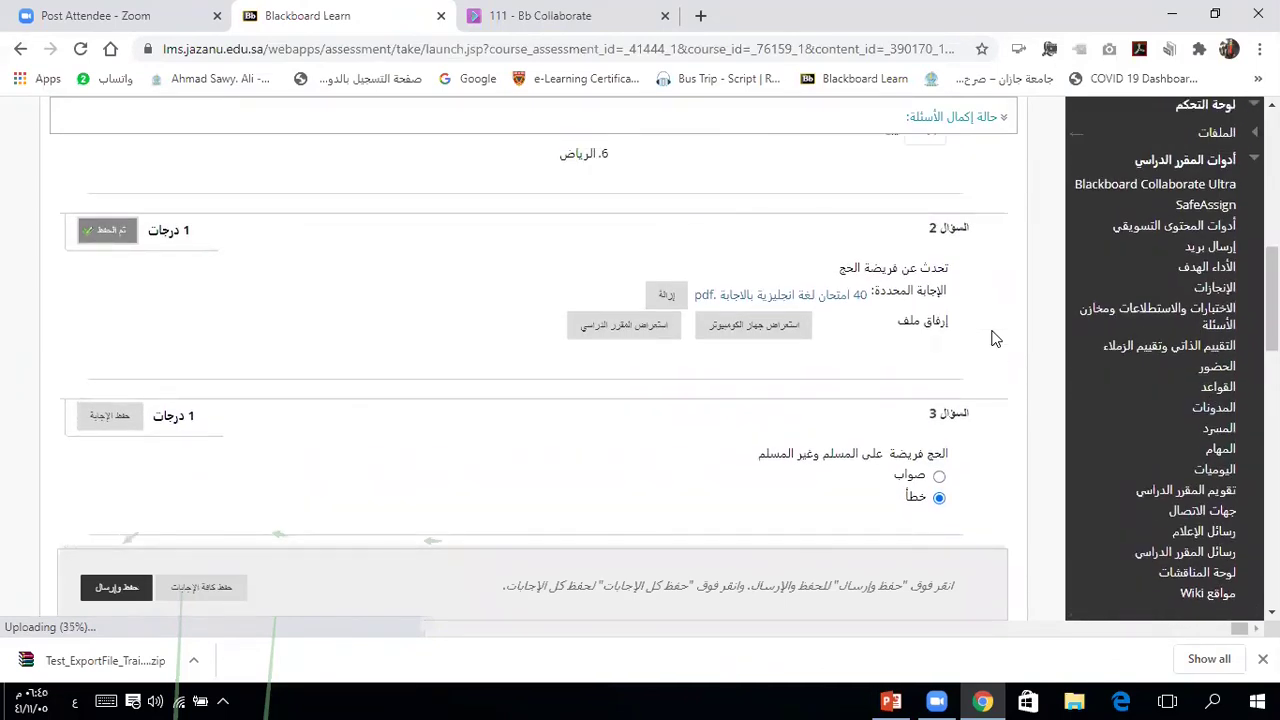
pyautogui.scroll(-2, 994, 338)
# Step: Save the answers to questions 3, 4 and 6 and save and submit the test
pyautogui.click(100, 305)
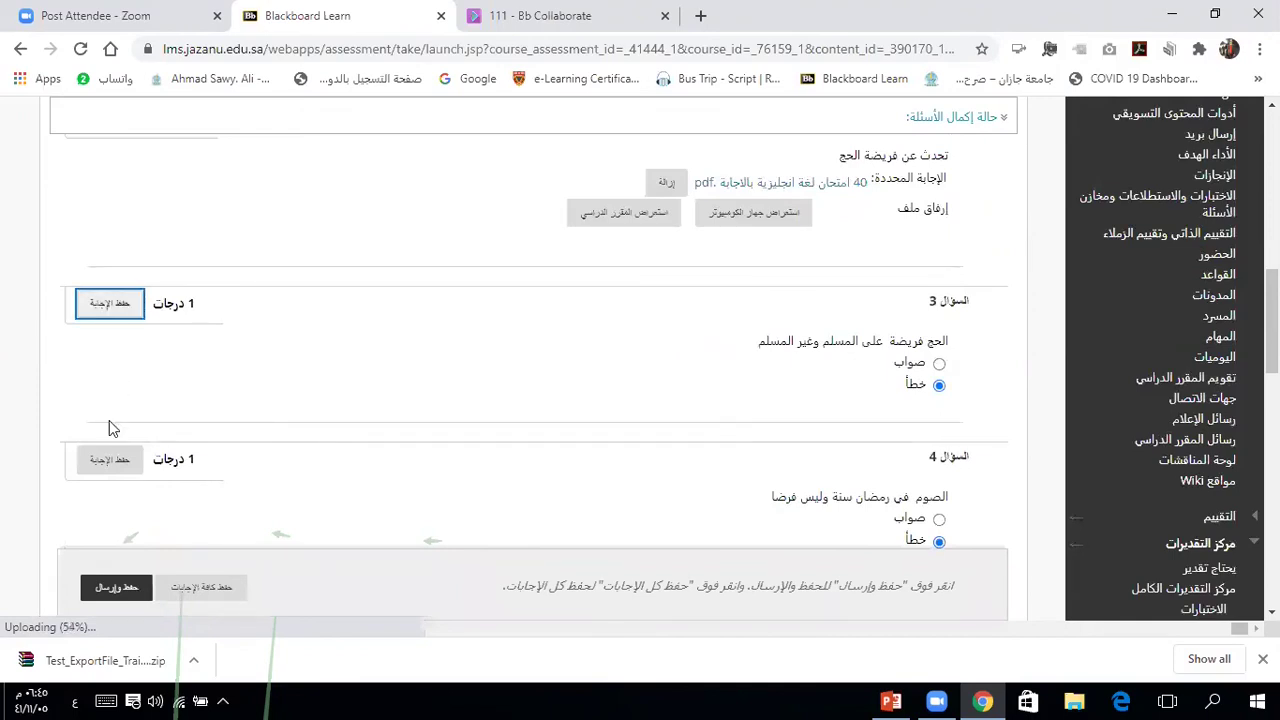
pyautogui.click(112, 465)
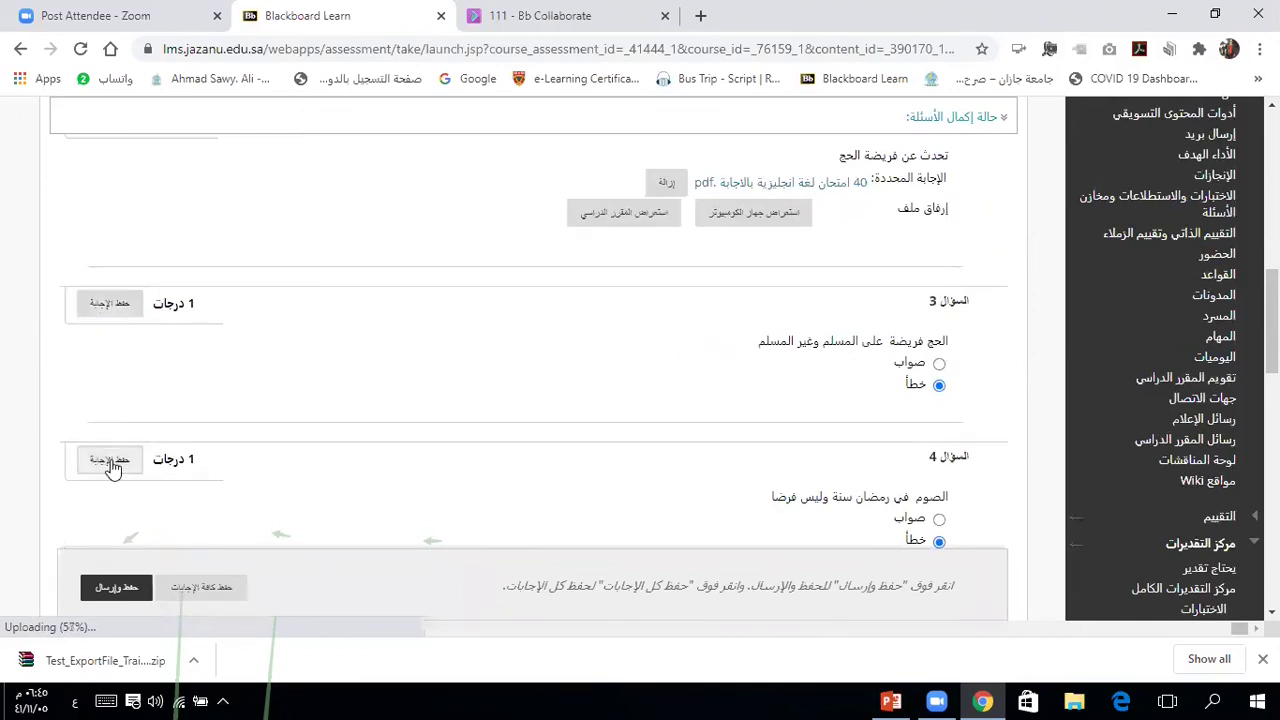
pyautogui.click(110, 590)
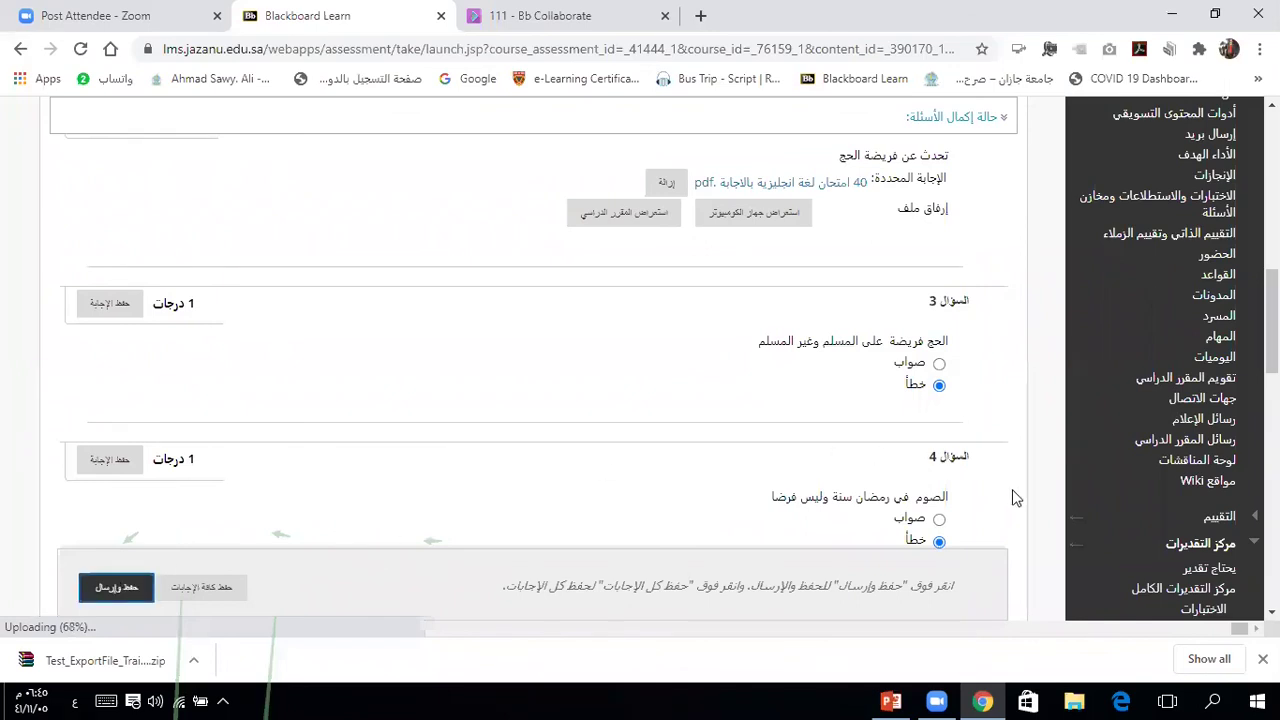
pyautogui.scroll(-3, 1015, 497)
pyautogui.scroll(-3, 1015, 497)
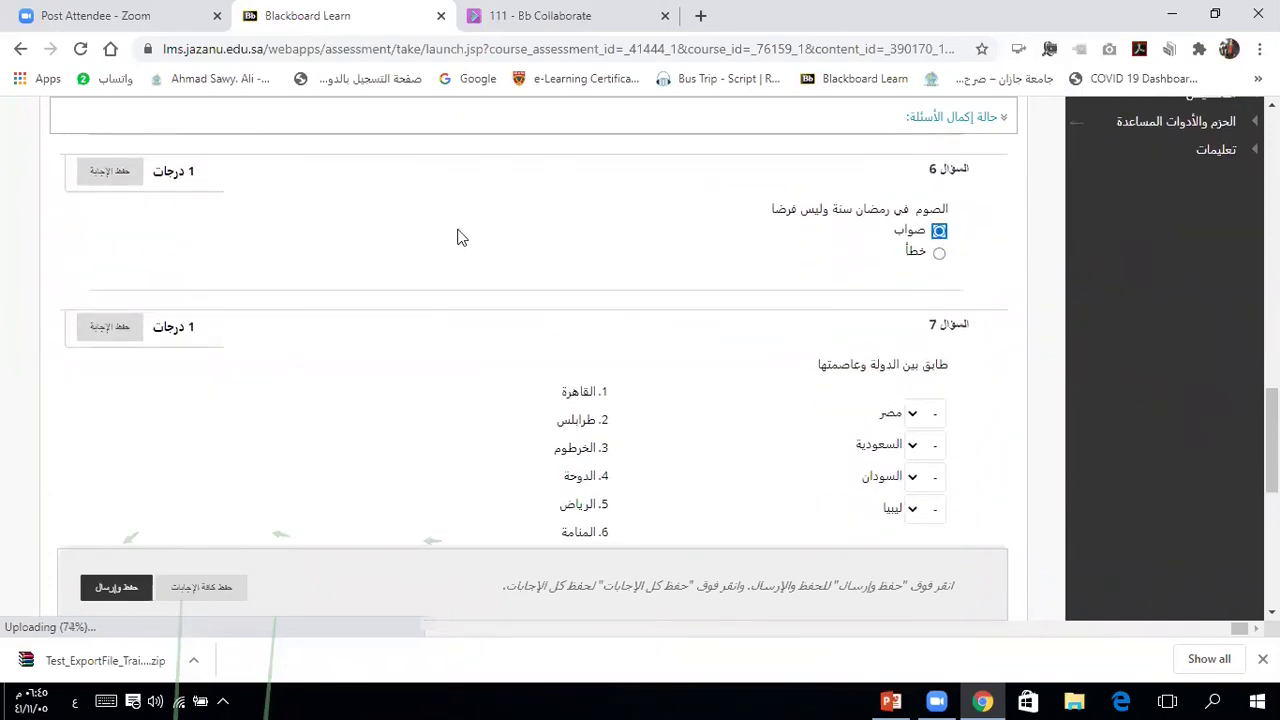
pyautogui.click(105, 173)
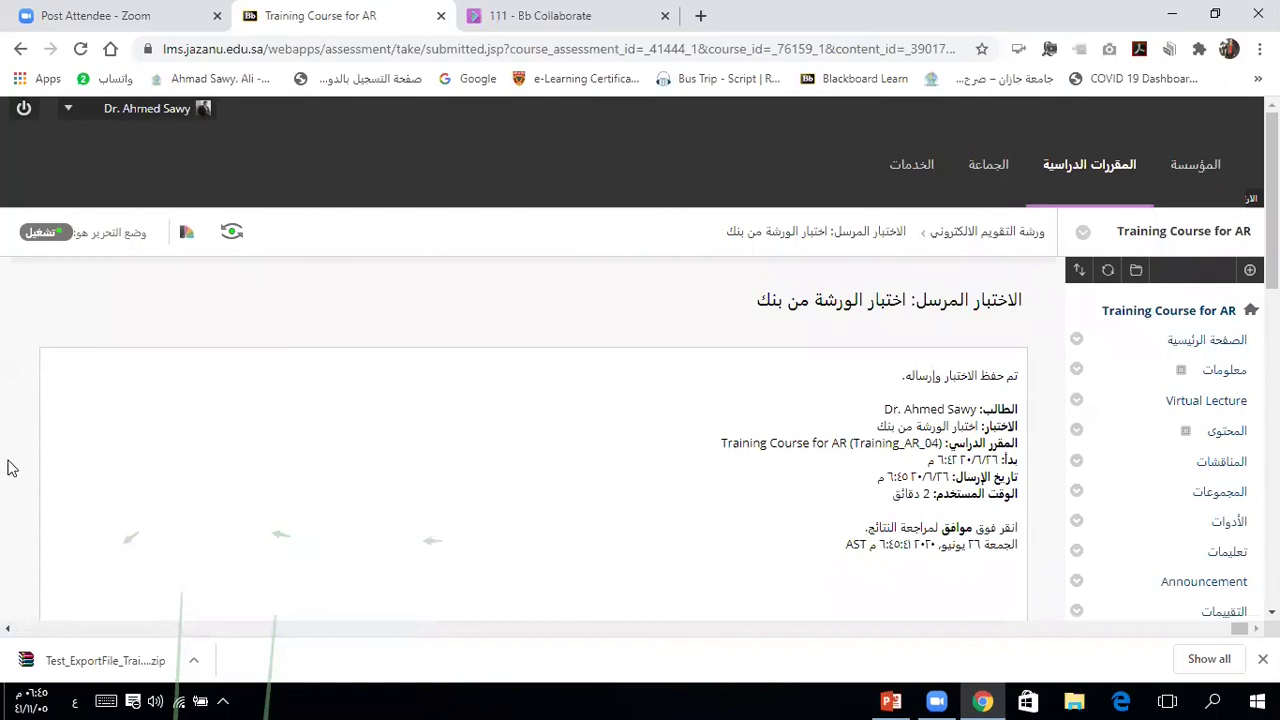
pyautogui.scroll(-2, 10, 468)
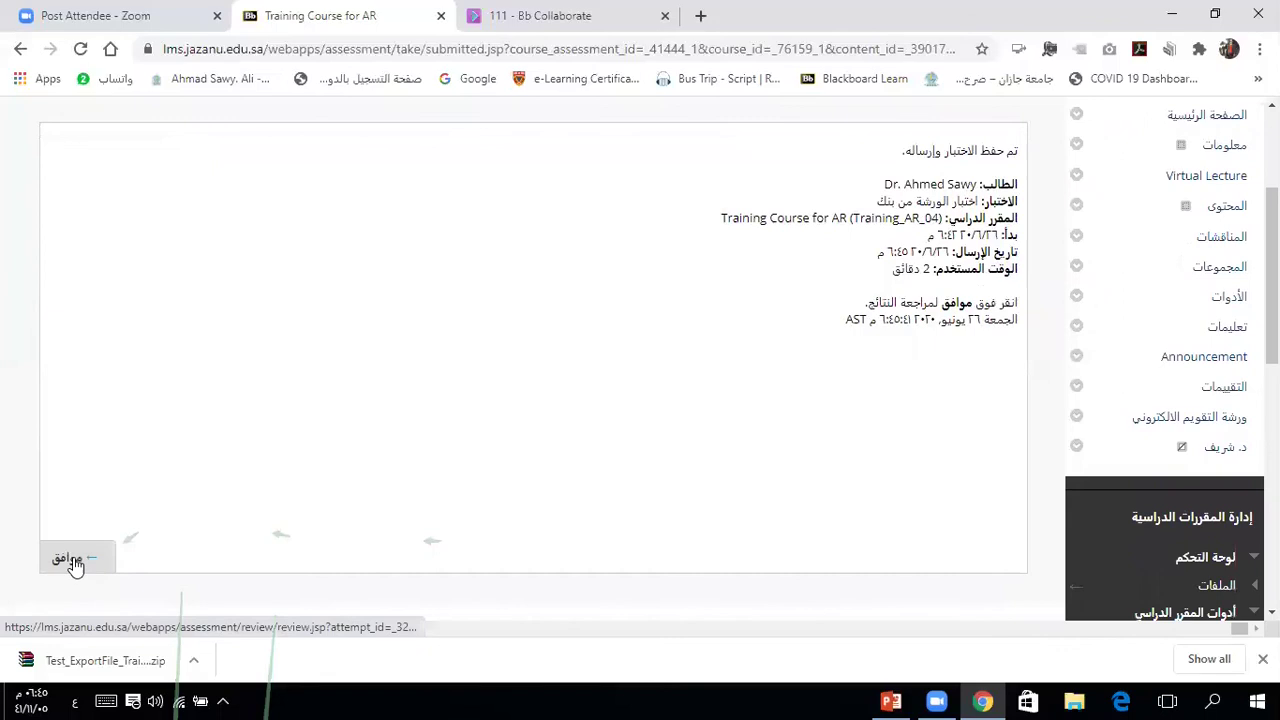
pyautogui.click(74, 563)
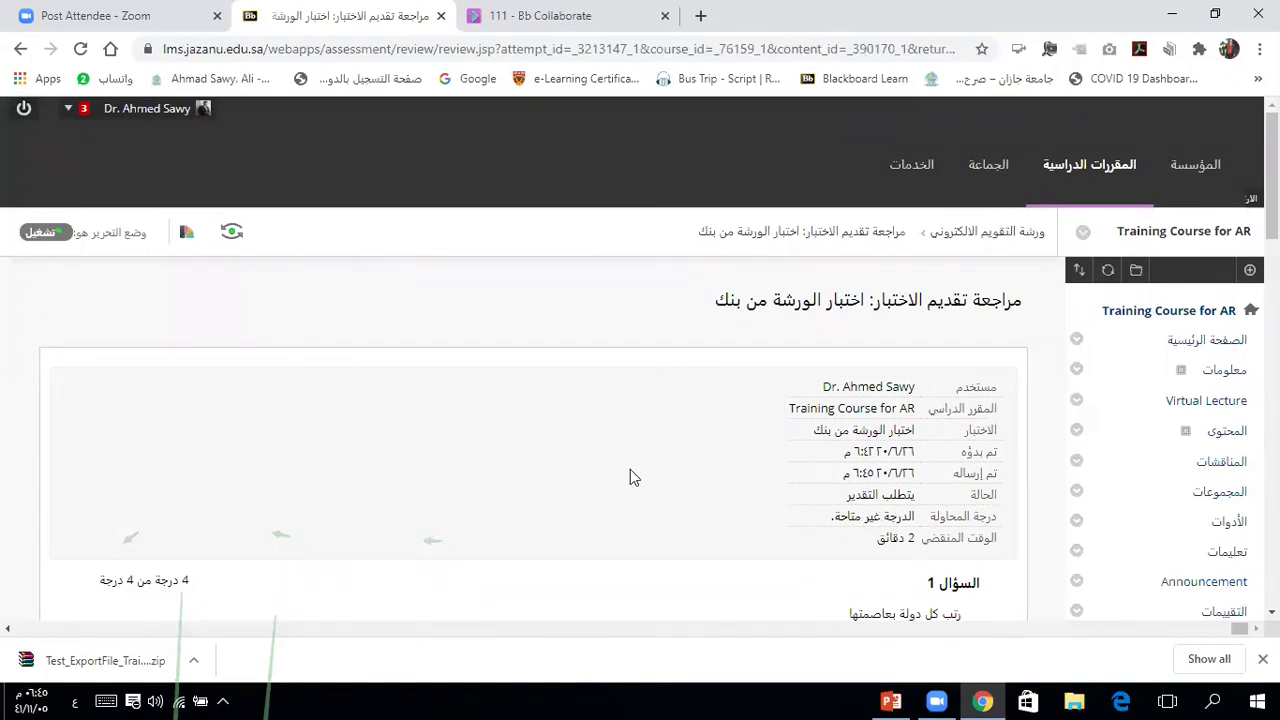
pyautogui.scroll(-1, 630, 477)
pyautogui.scroll(-2, 630, 470)
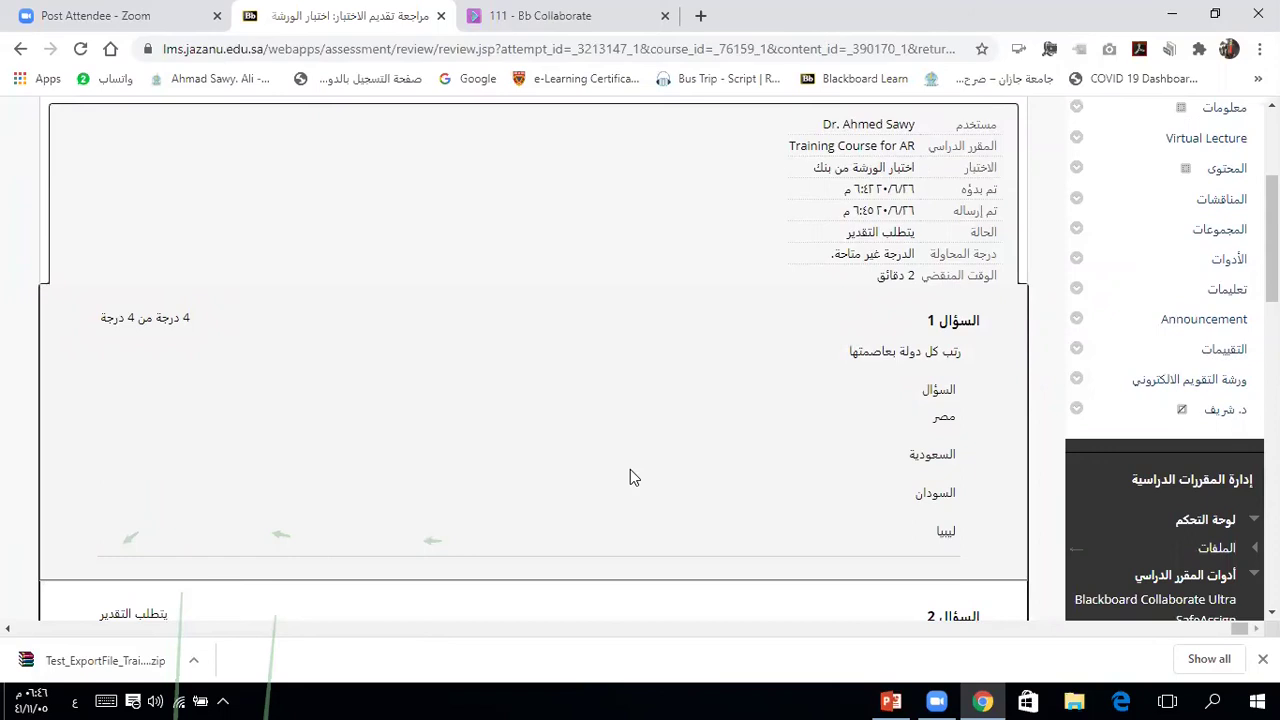
pyautogui.scroll(-1, 630, 470)
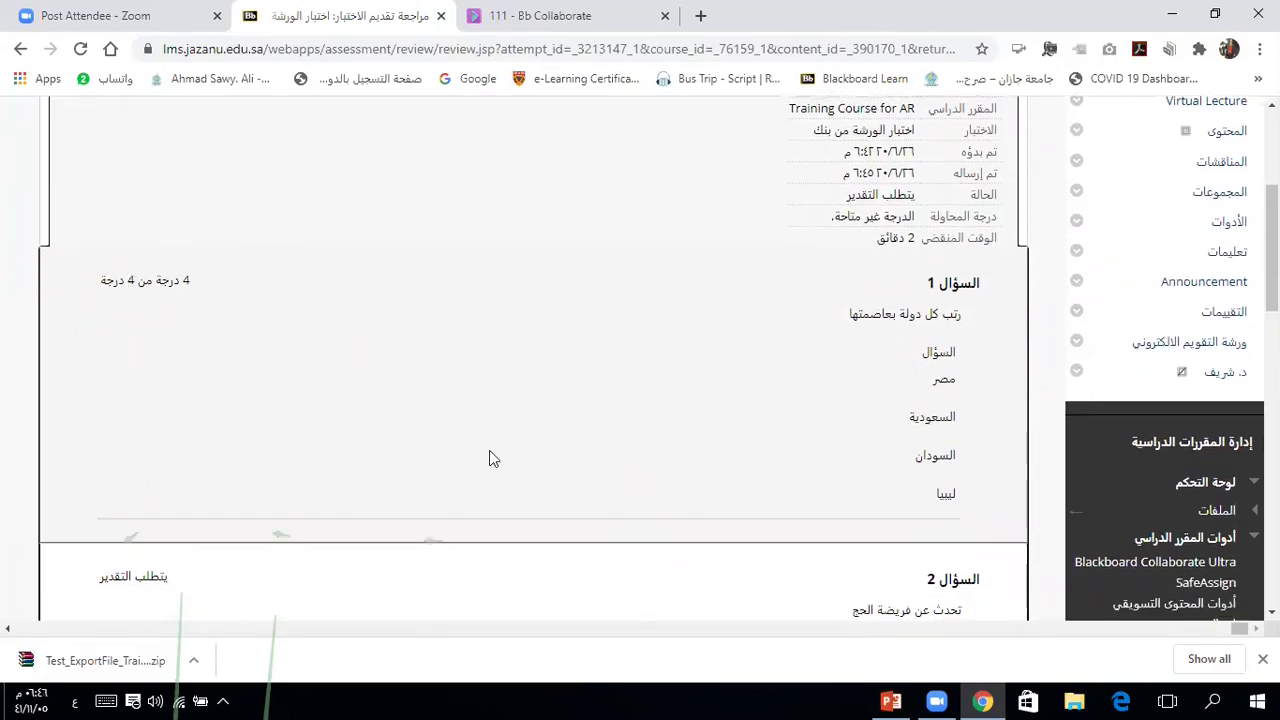
pyautogui.scroll(-1, 489, 452)
pyautogui.scroll(-2, 489, 458)
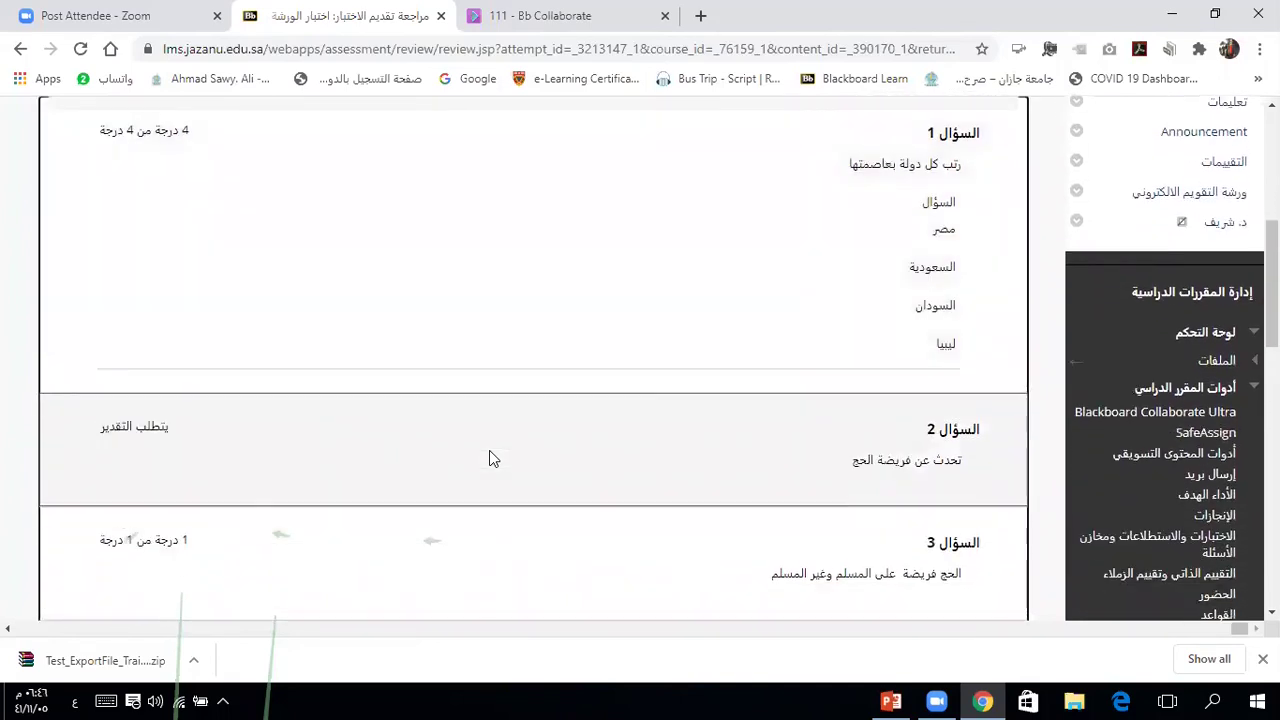
pyautogui.scroll(-2, 489, 458)
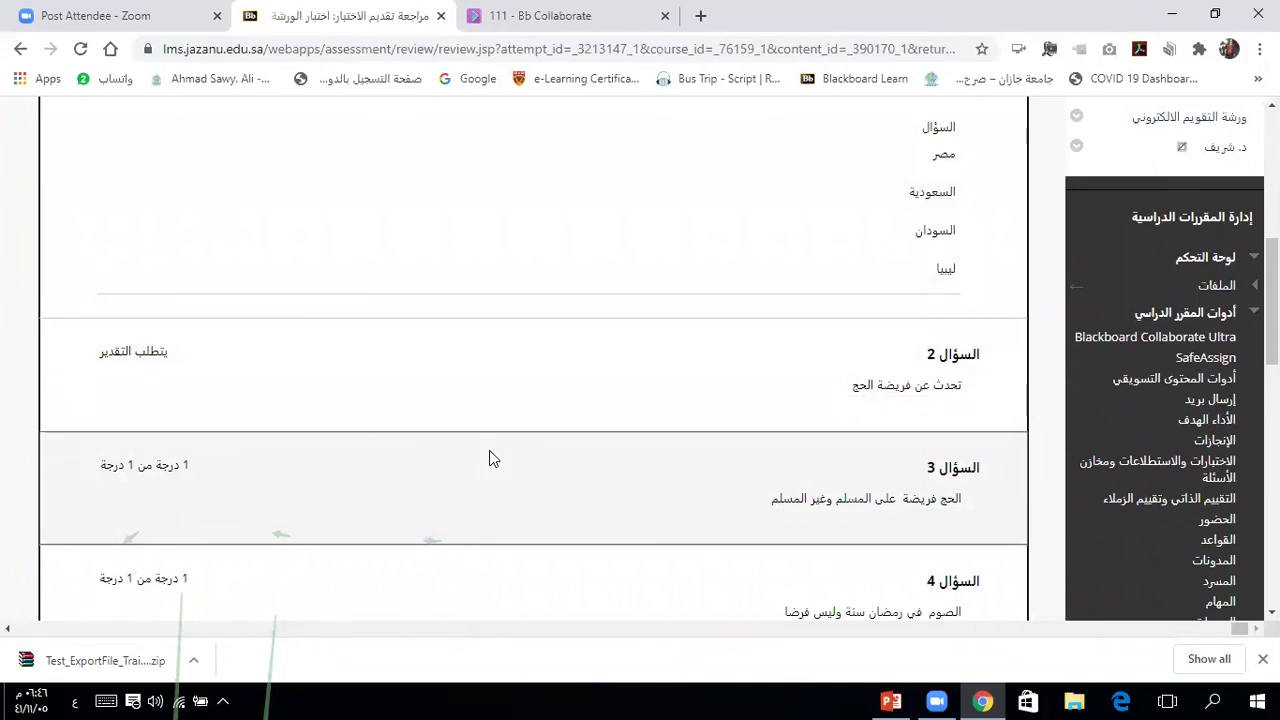
pyautogui.scroll(-1, 489, 458)
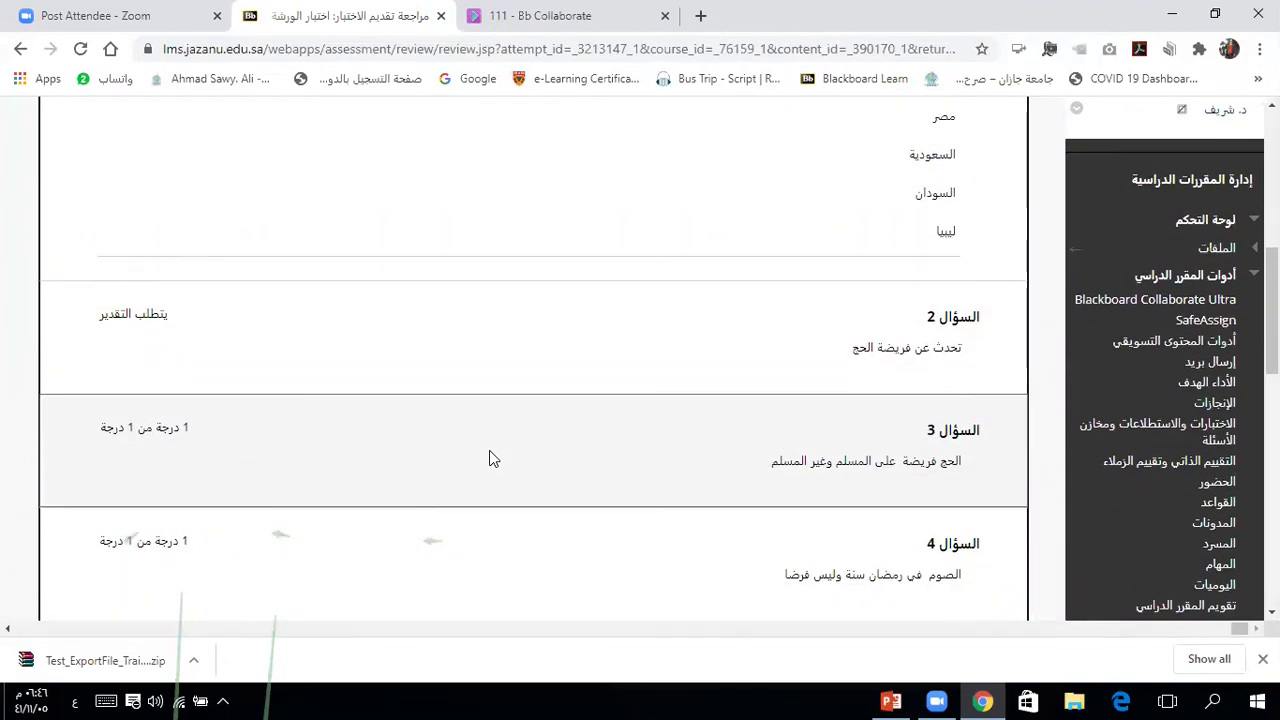
pyautogui.scroll(-4, 489, 458)
pyautogui.scroll(-5, 489, 458)
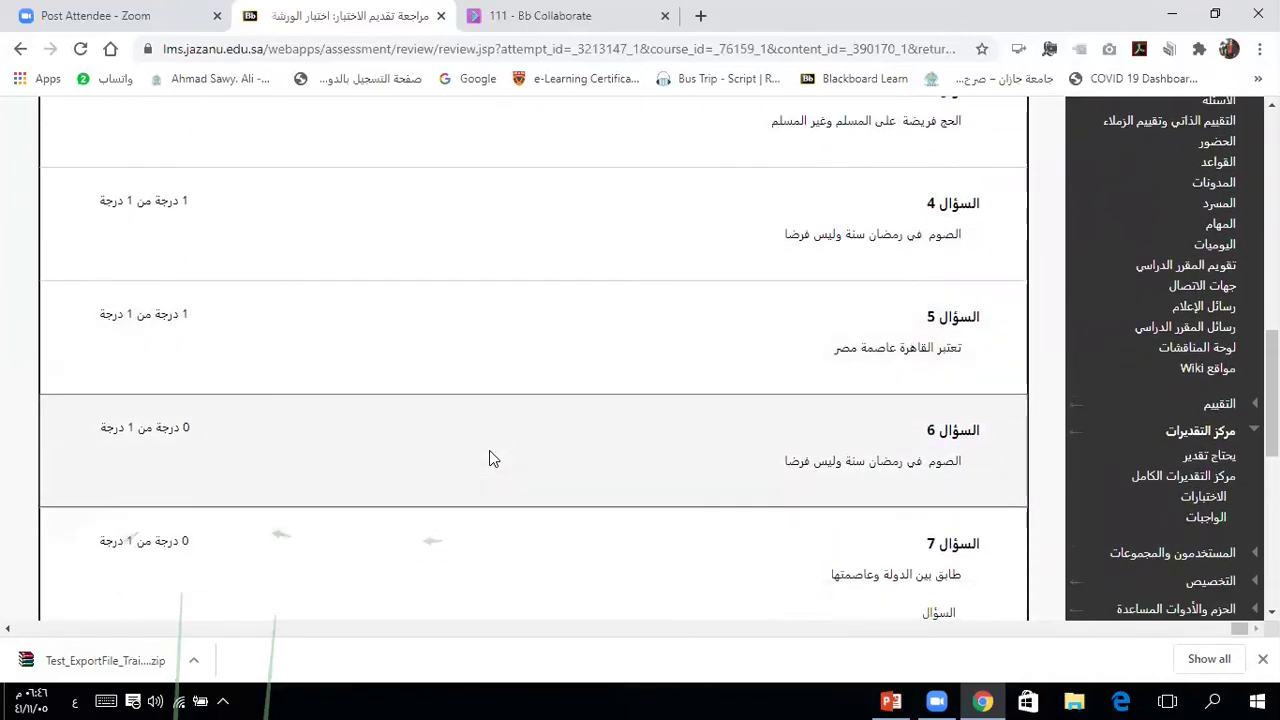
pyautogui.scroll(-10, 489, 458)
pyautogui.scroll(-6, 489, 458)
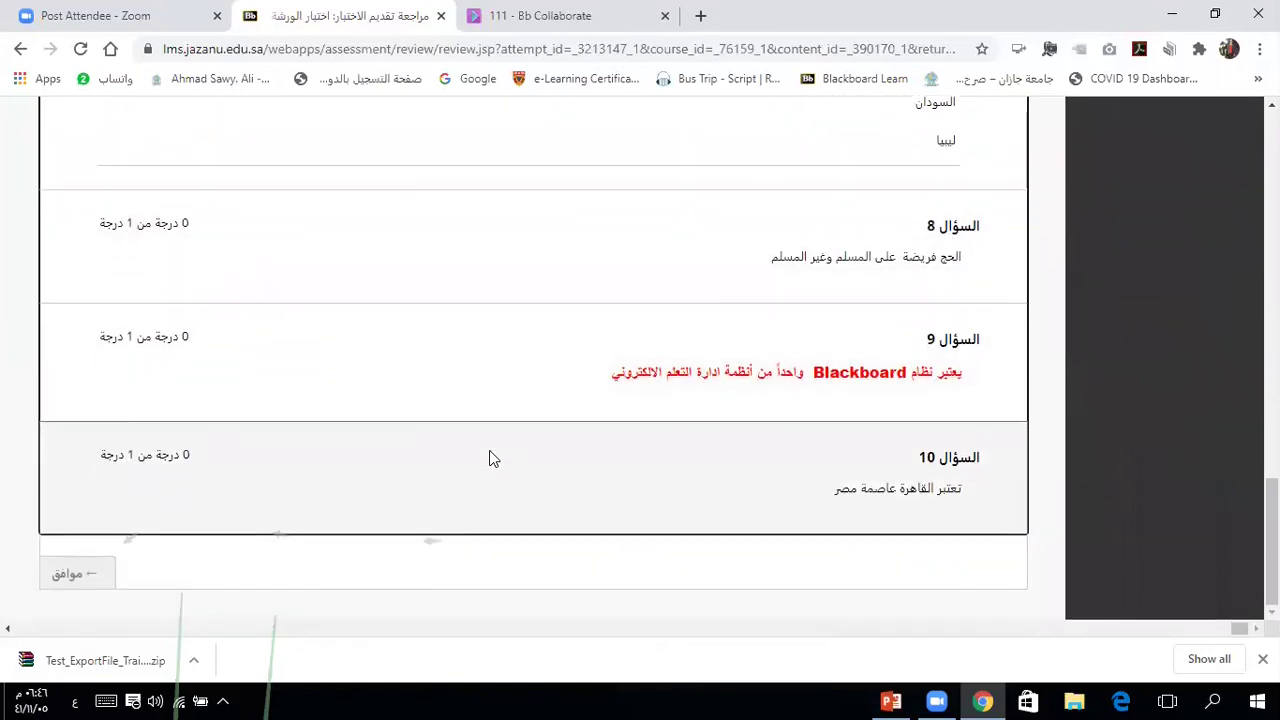
pyautogui.click(70, 578)
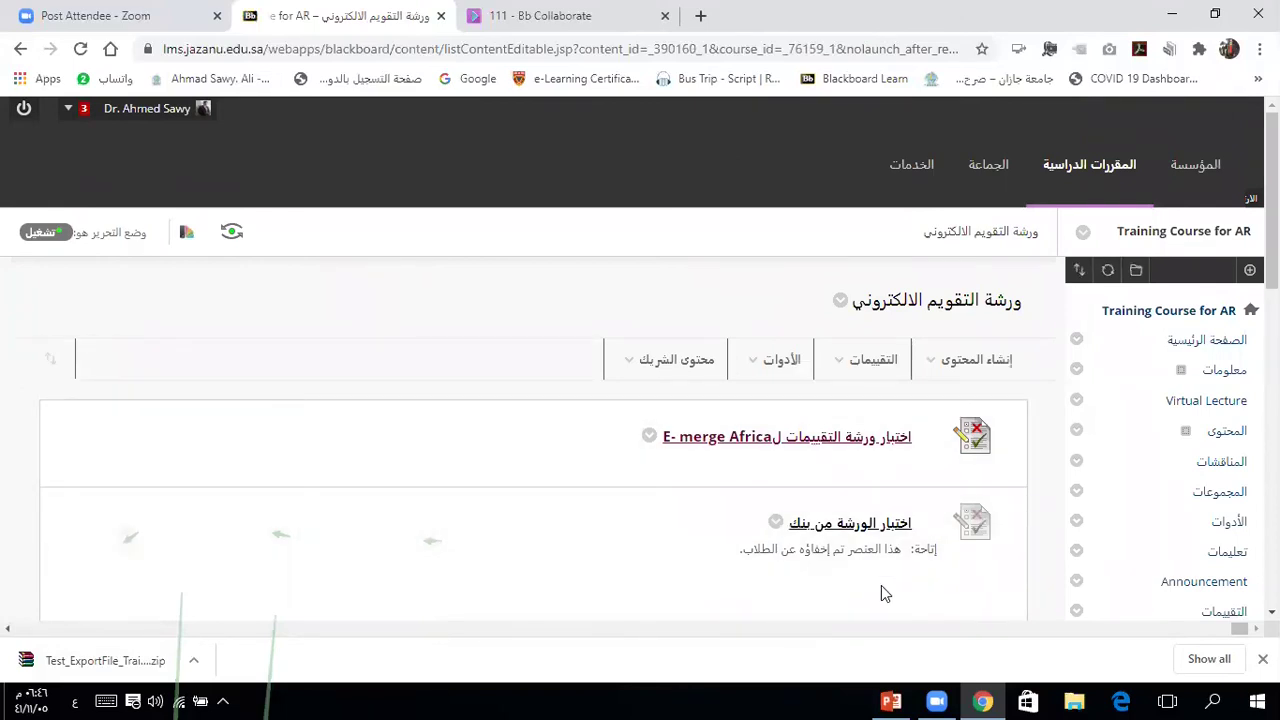
# Step: Go to Course Tools > Tests, Surveys, and Pools > Pools to list the question pools
pyautogui.scroll(-5, 881, 587)
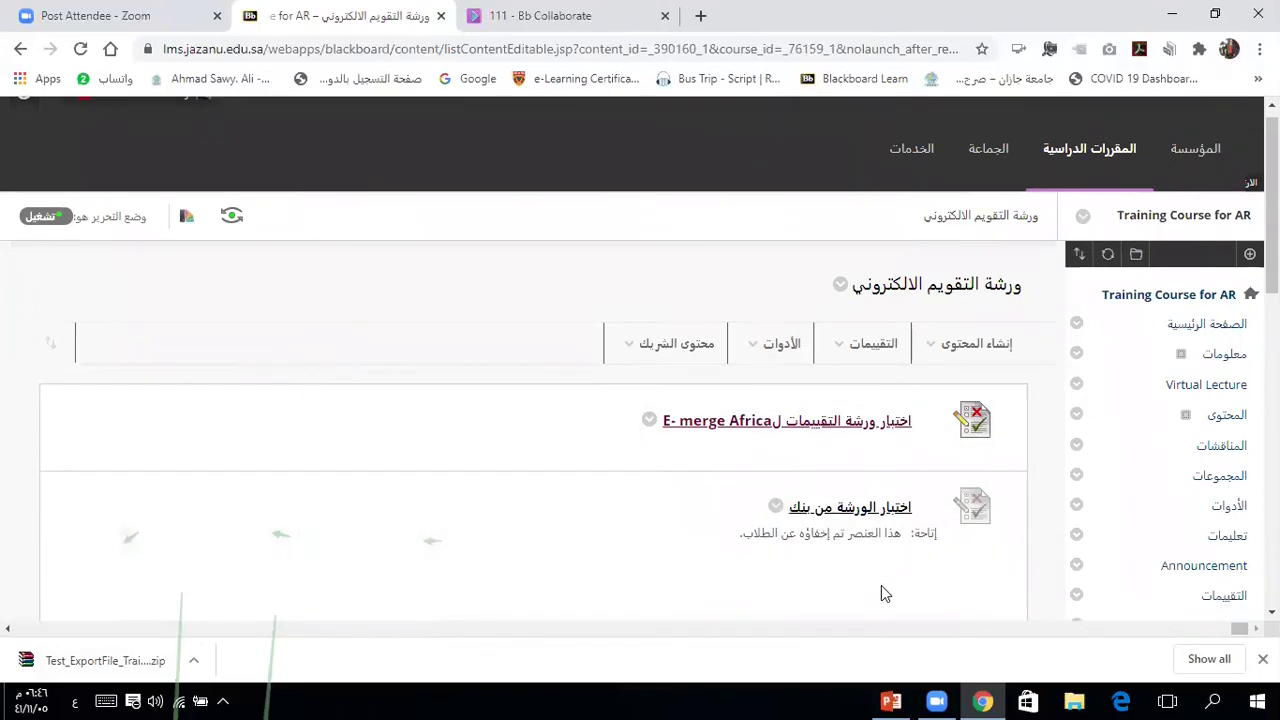
pyautogui.scroll(-1, 881, 594)
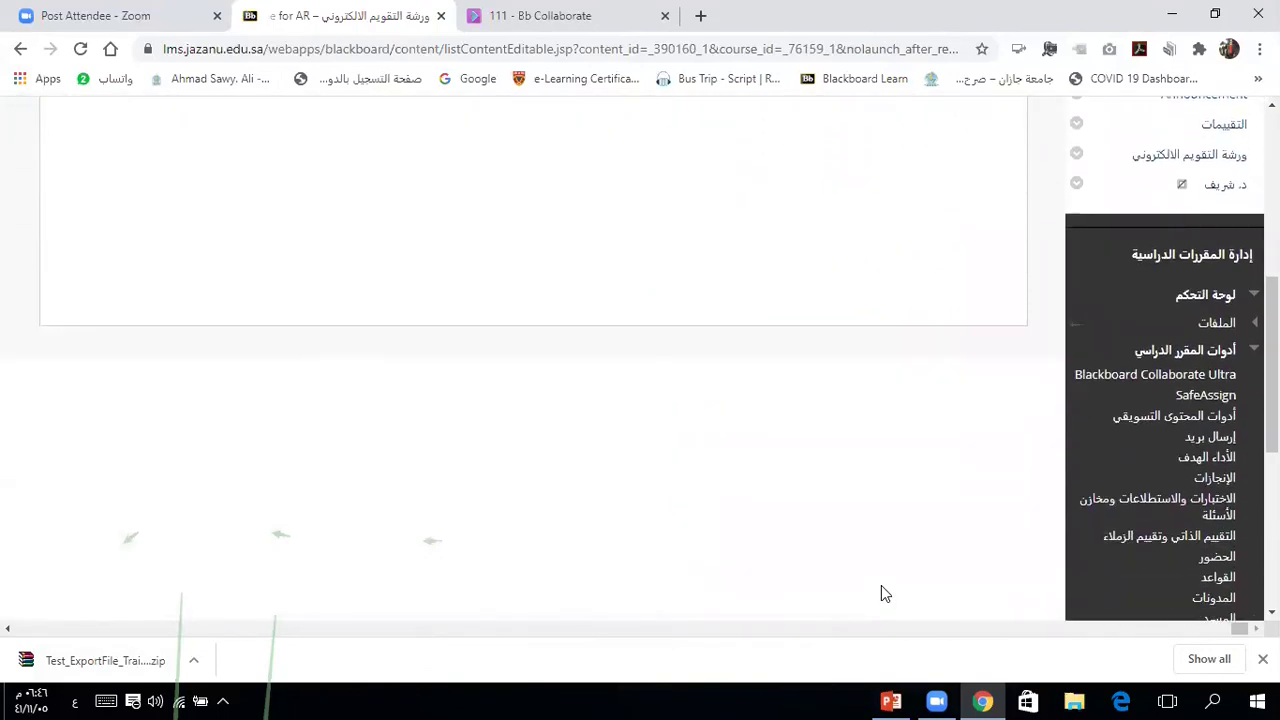
pyautogui.click(1193, 358)
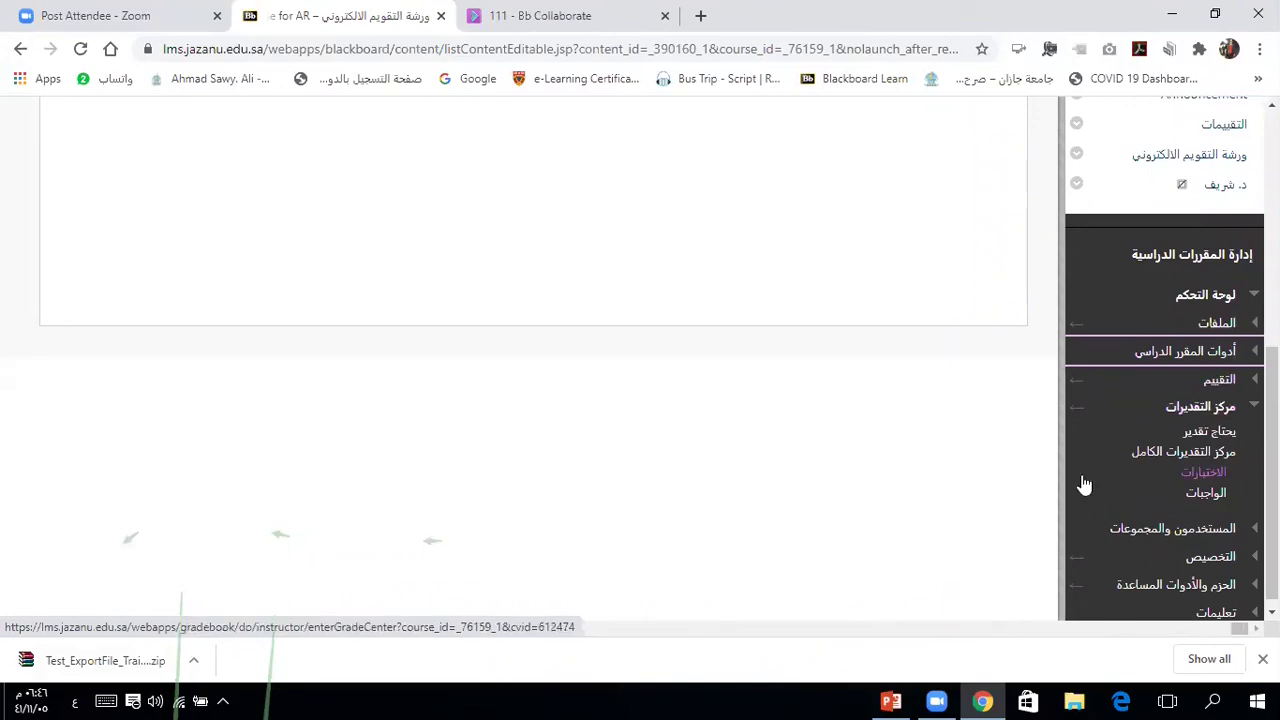
pyautogui.scroll(-1, 1084, 484)
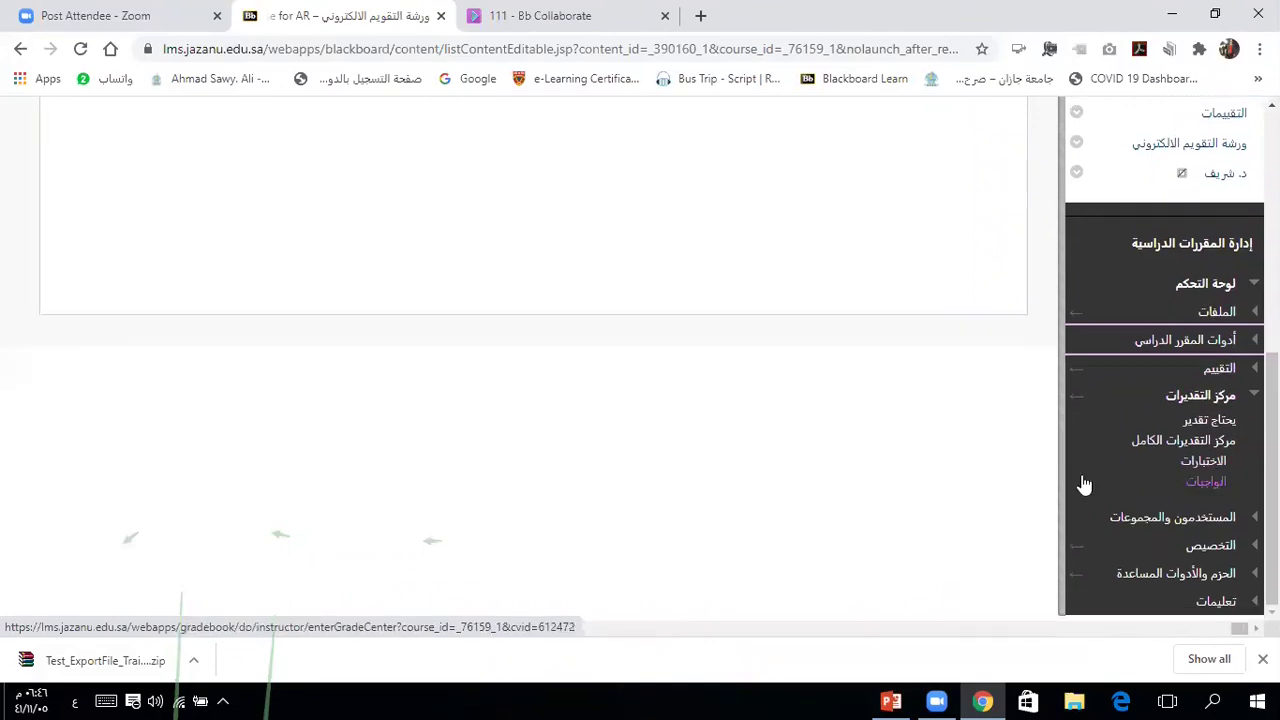
pyautogui.click(1186, 342)
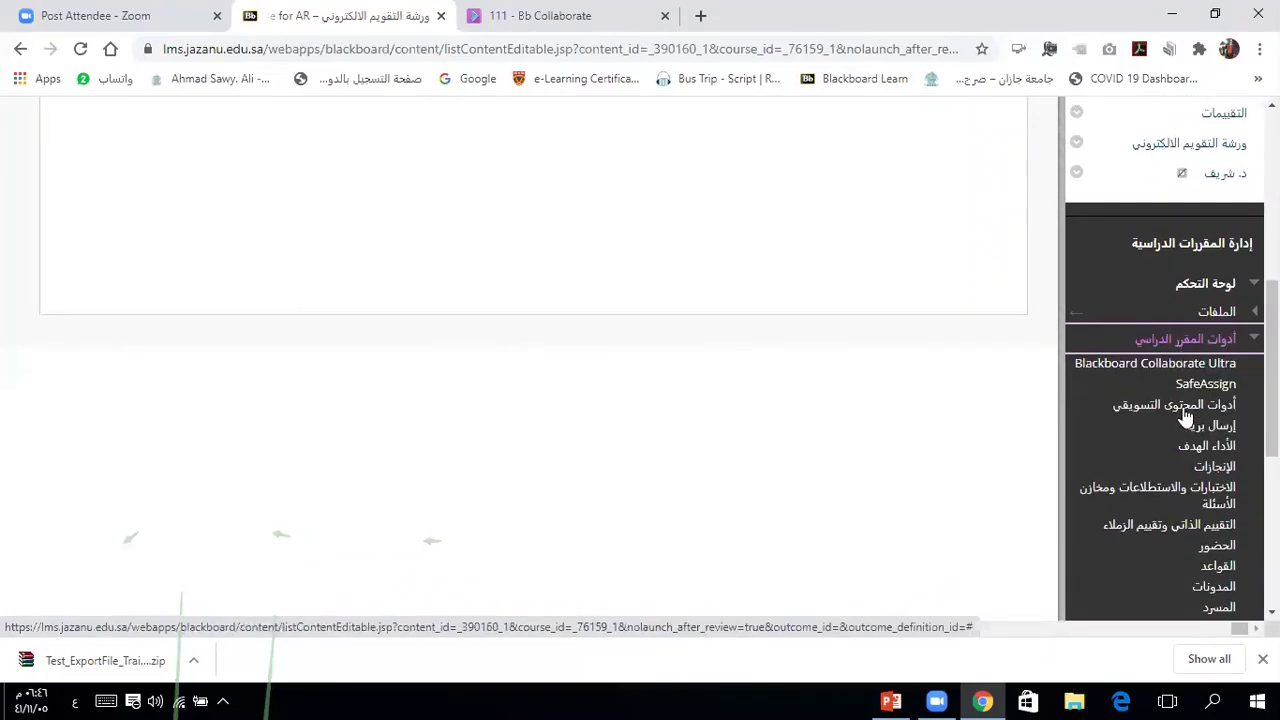
pyautogui.click(1160, 497)
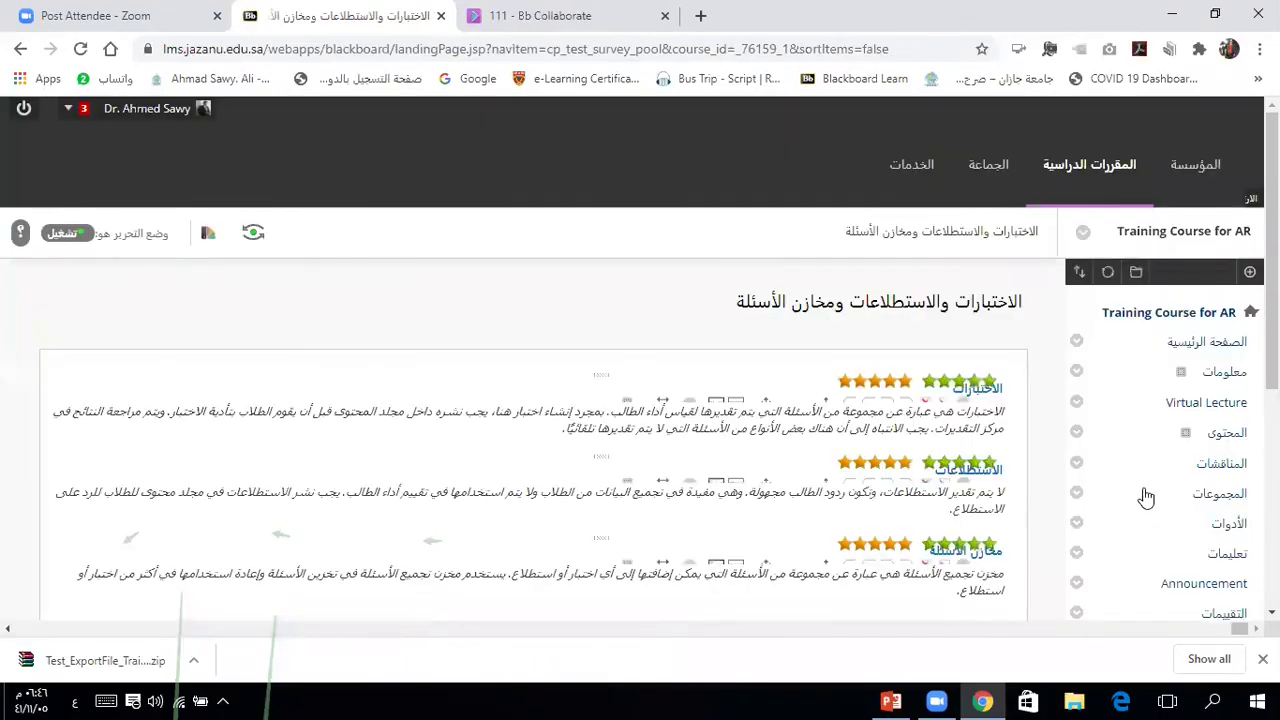
pyautogui.click(970, 557)
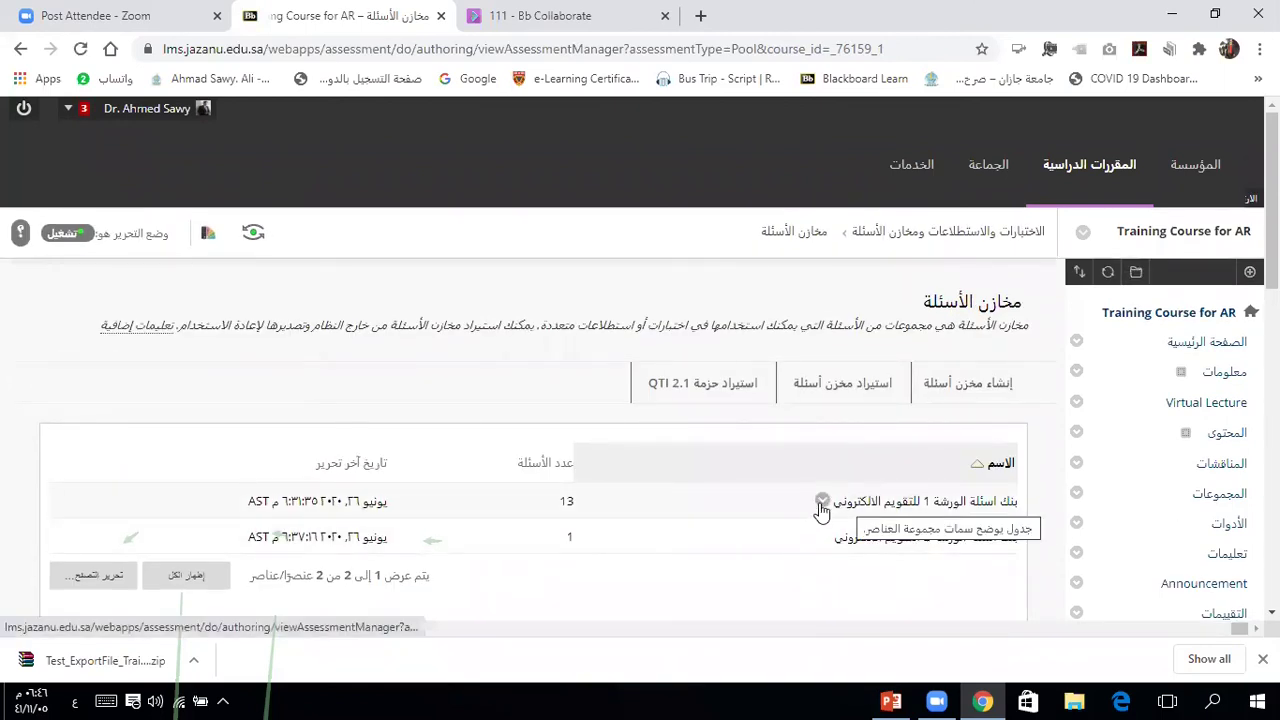
# Step: Export the first 13-question workshop pool as a zip package
pyautogui.click(822, 502)
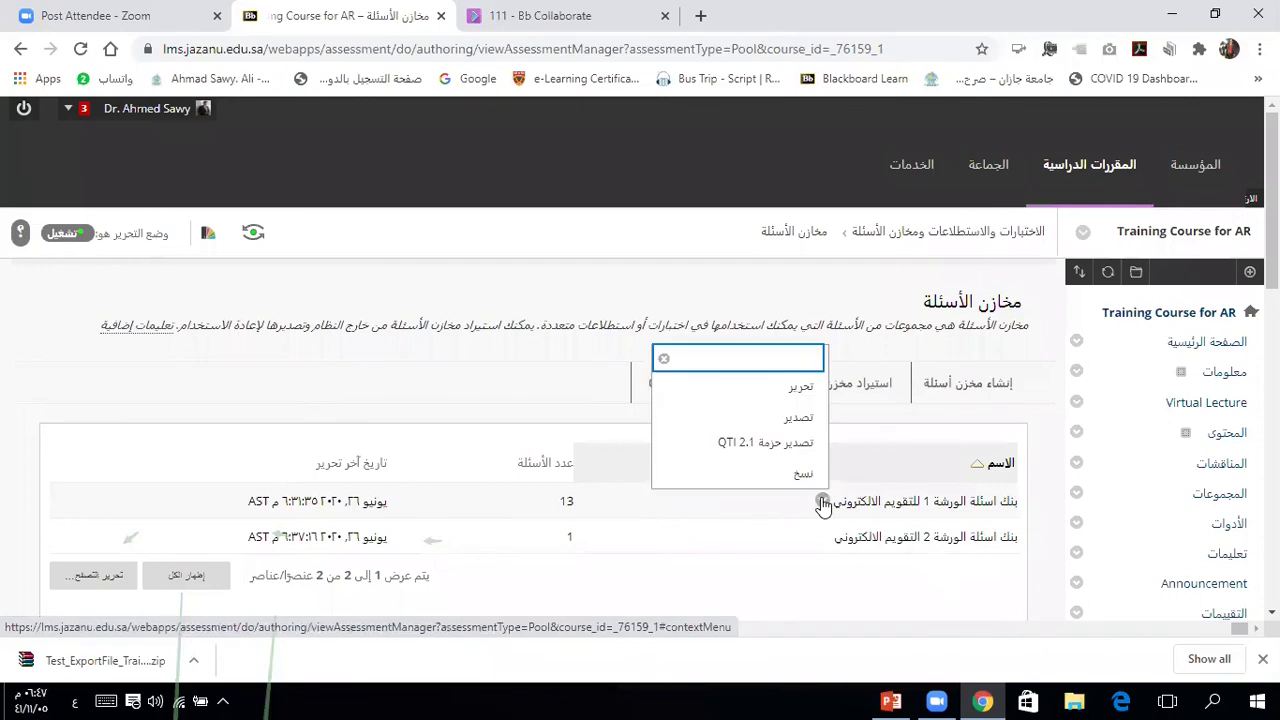
pyautogui.click(804, 418)
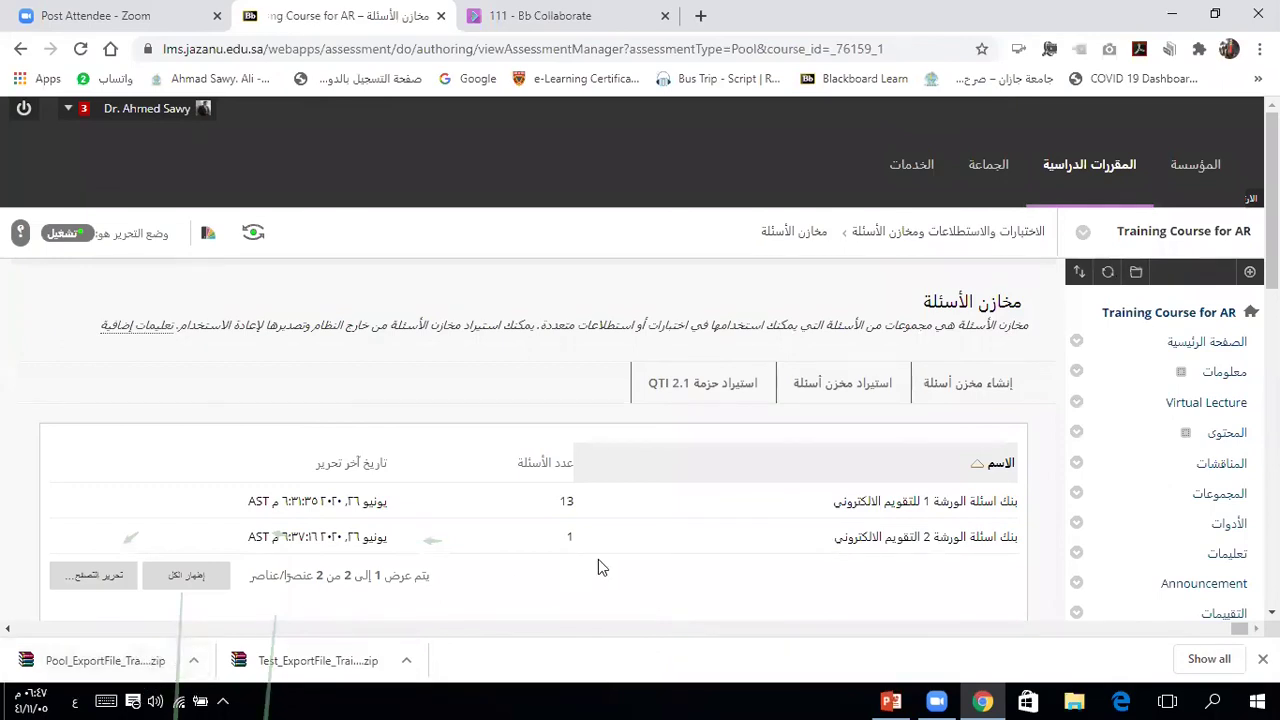
pyautogui.click(852, 389)
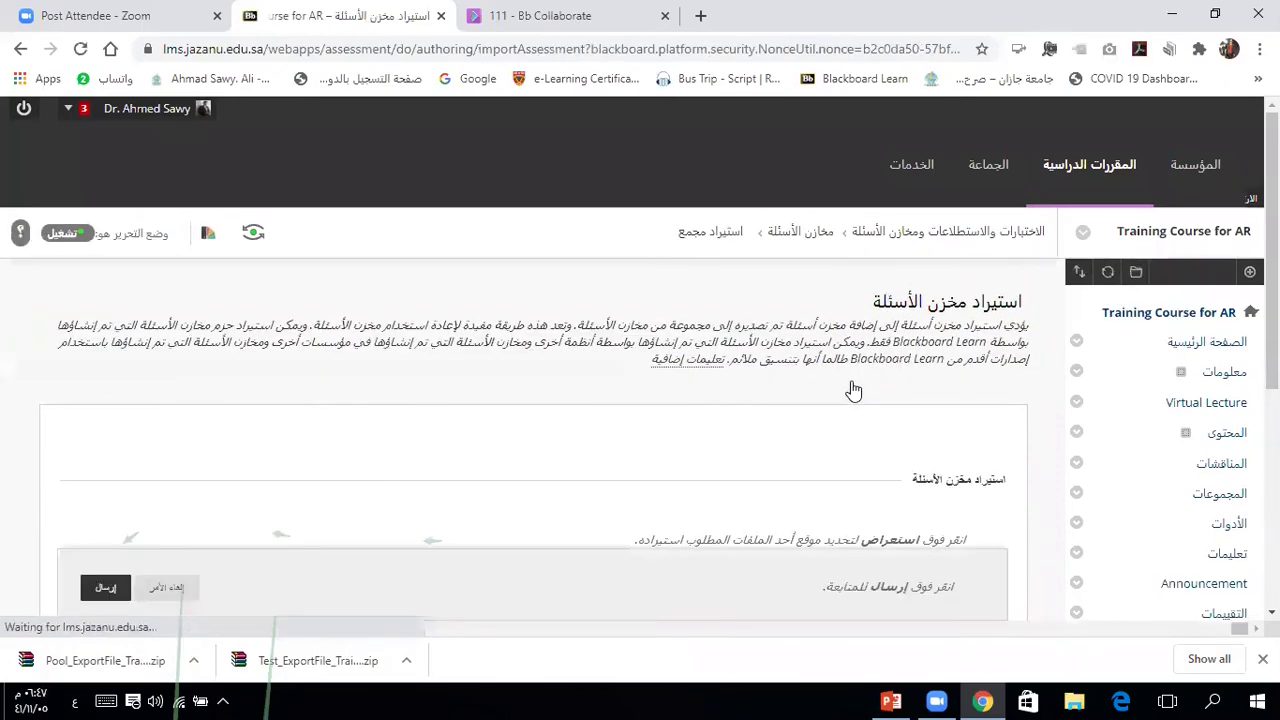
# Step: Import the Pool_ExportFile_Training_AR_04 zip as a question pool and acknowledge the import log
pyautogui.scroll(-4, 745, 180)
pyautogui.click(745, 176)
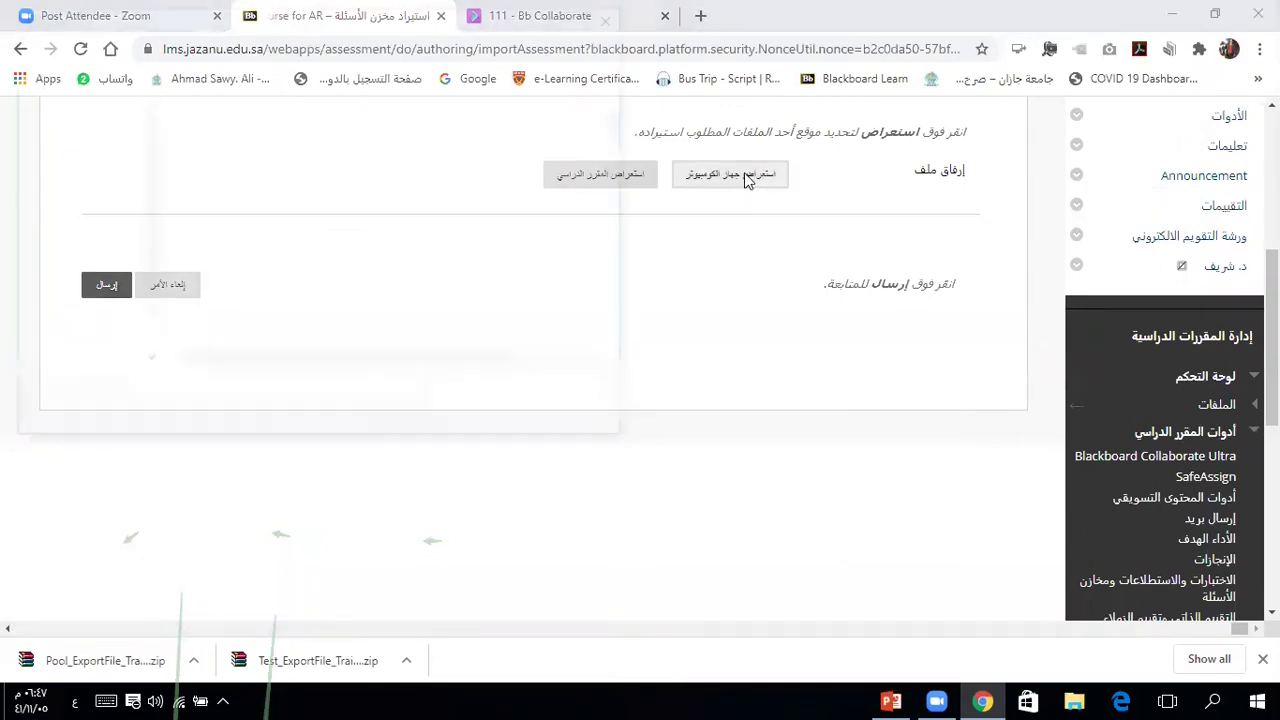
pyautogui.click(336, 136)
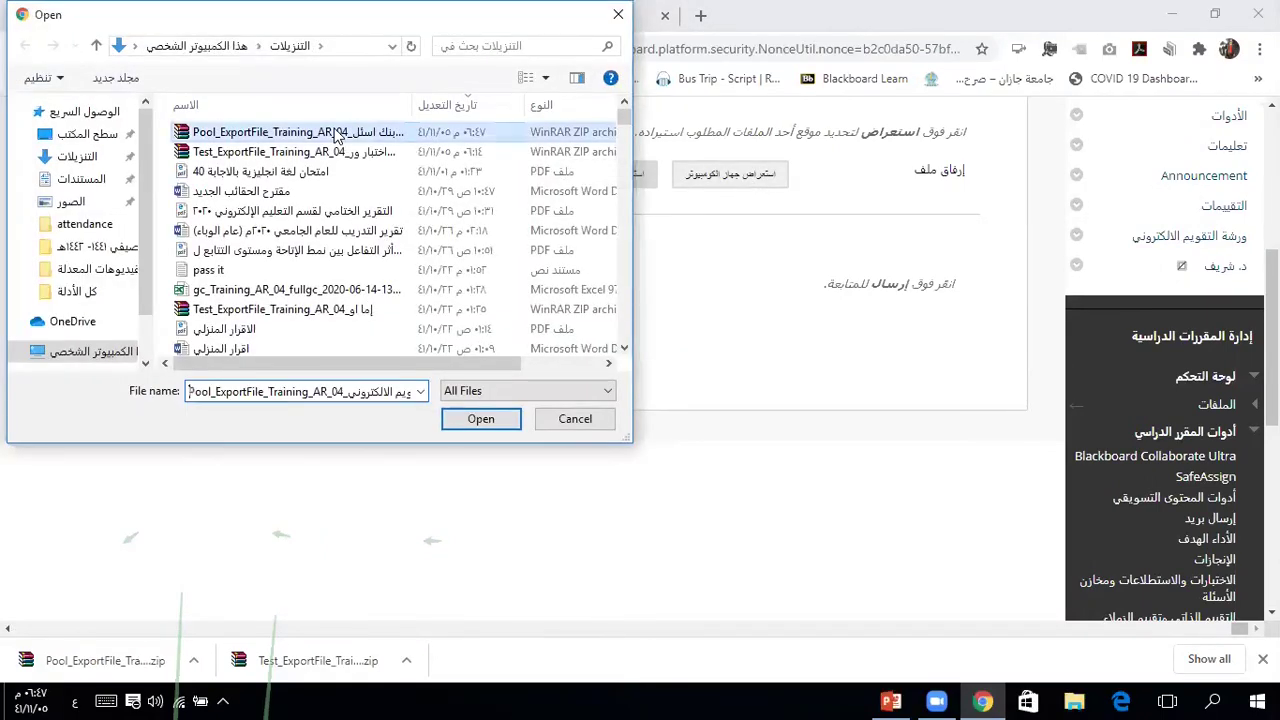
pyautogui.click(465, 418)
pyautogui.click(109, 348)
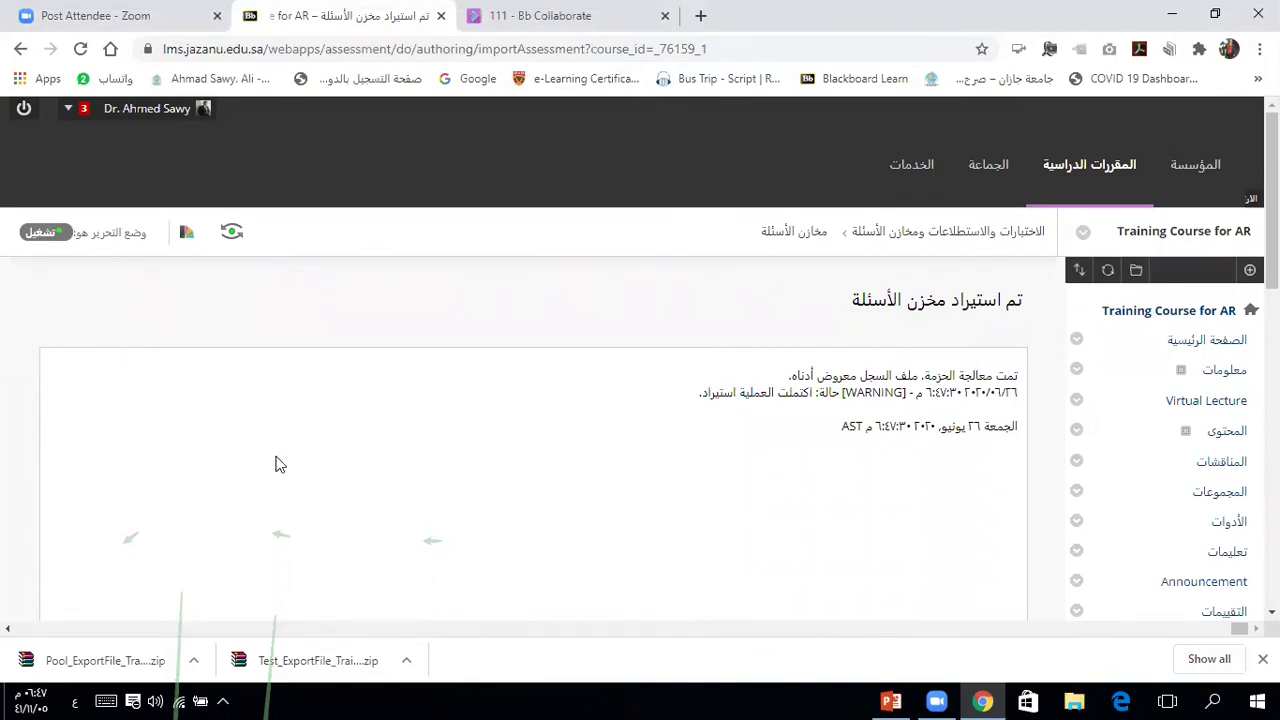
pyautogui.scroll(-3, 280, 465)
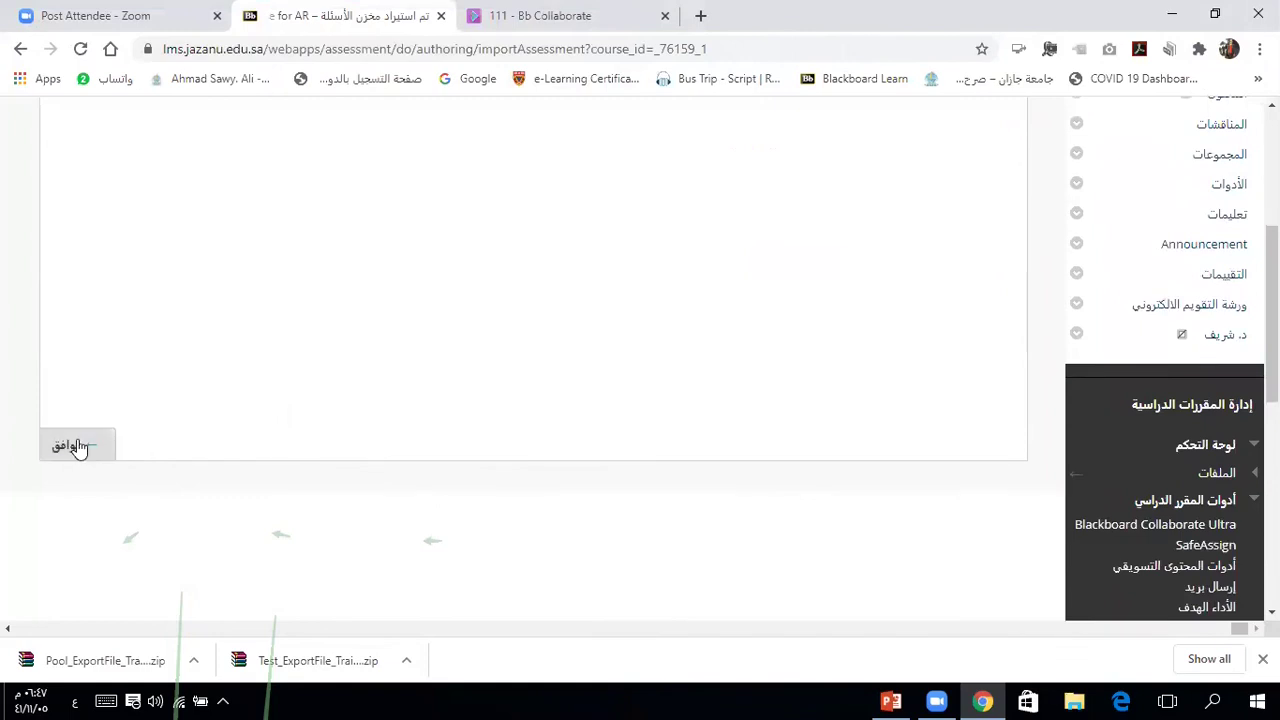
pyautogui.click(76, 446)
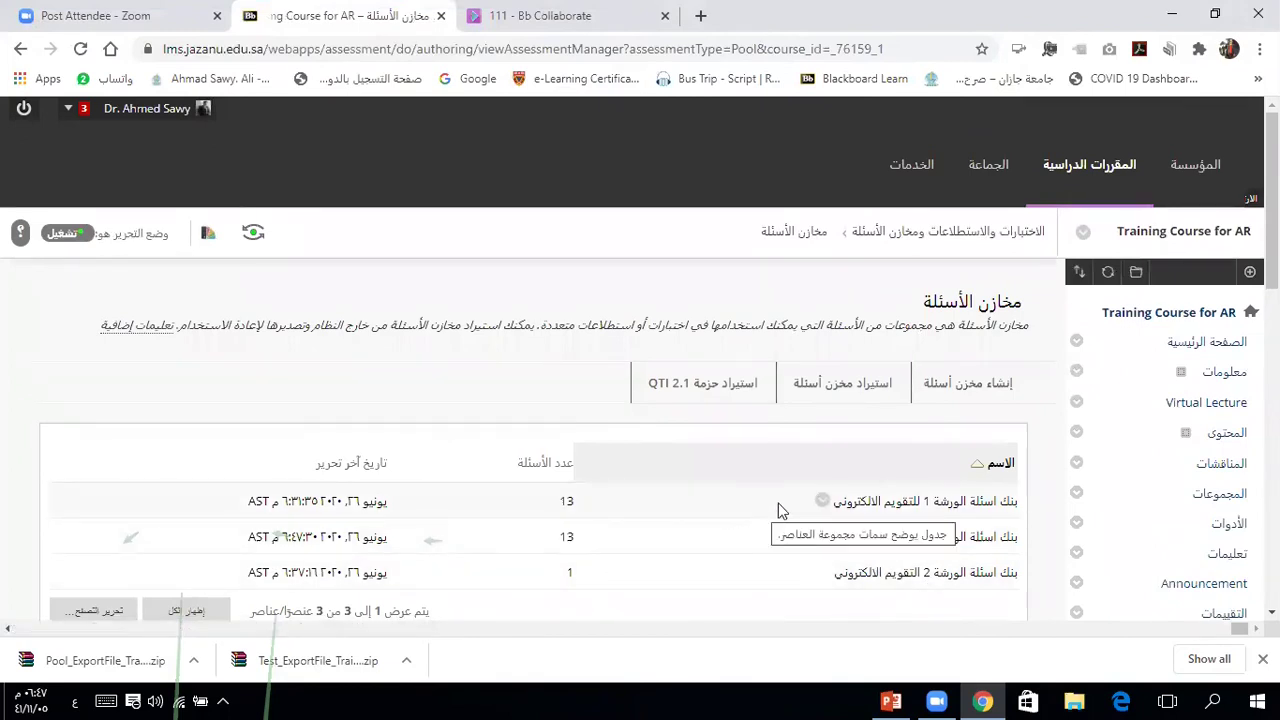
pyautogui.scroll(-4, 734, 542)
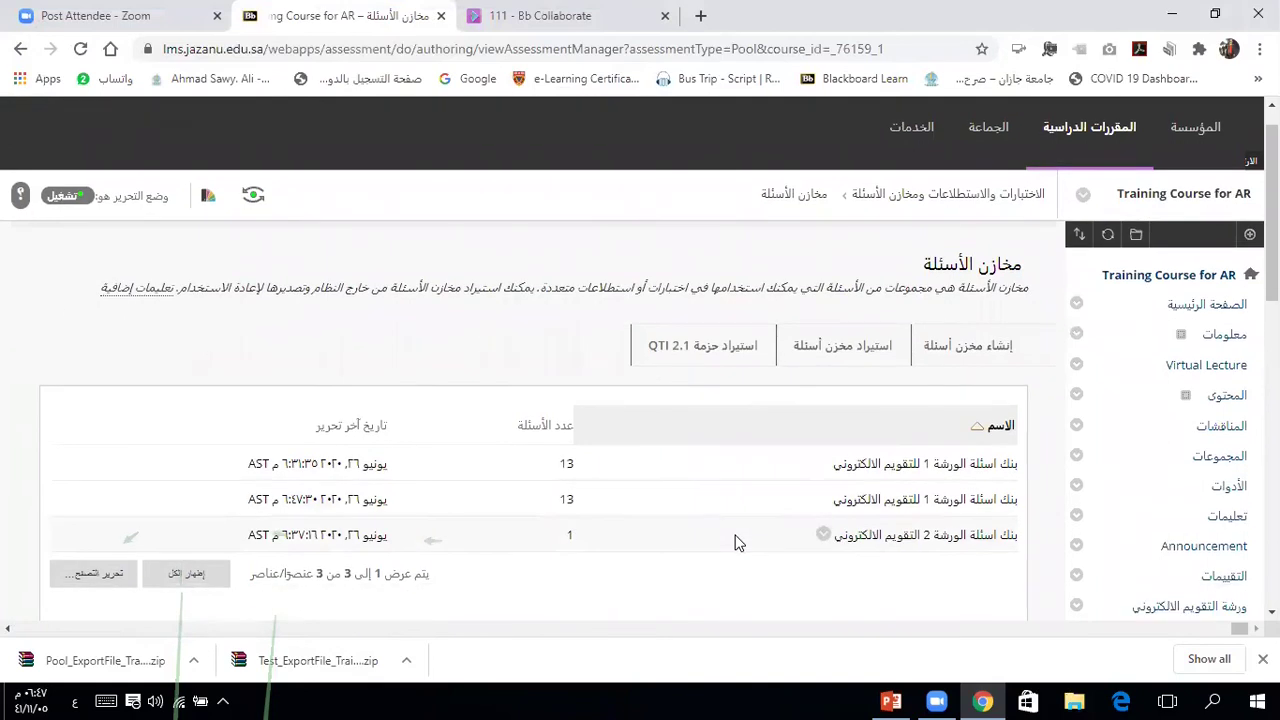
pyautogui.scroll(4, 734, 542)
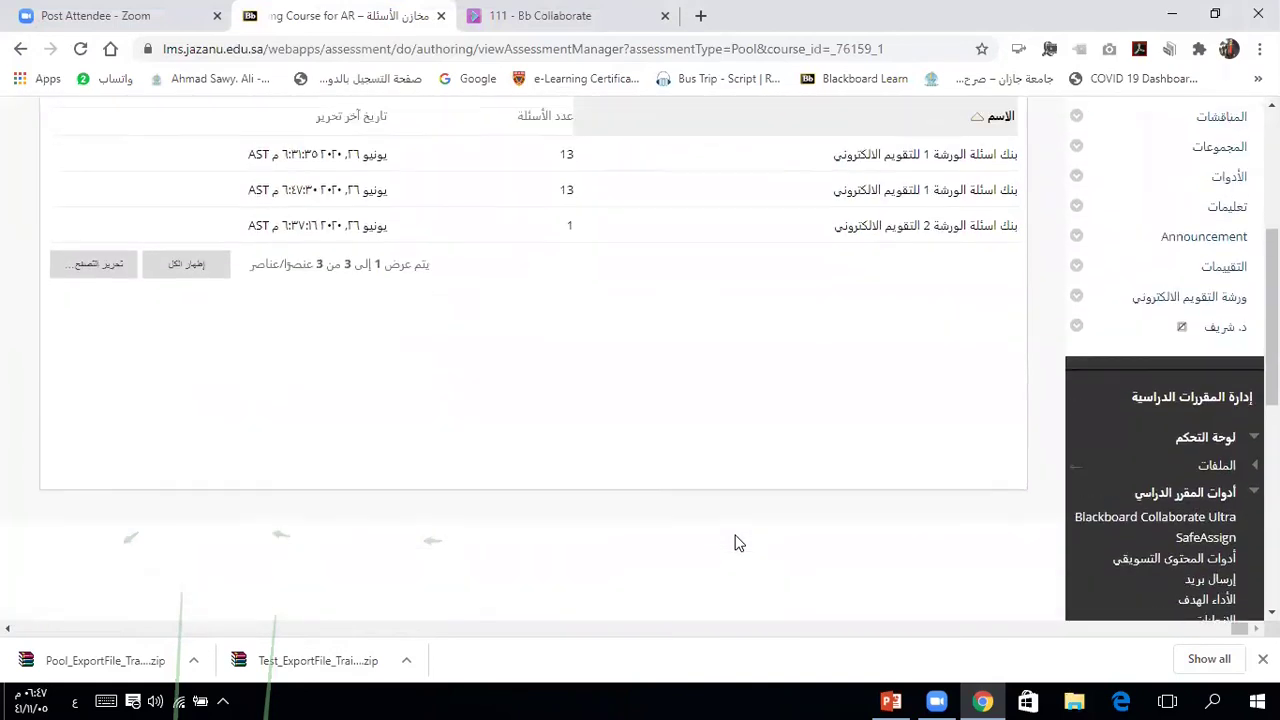
pyautogui.scroll(1, 734, 542)
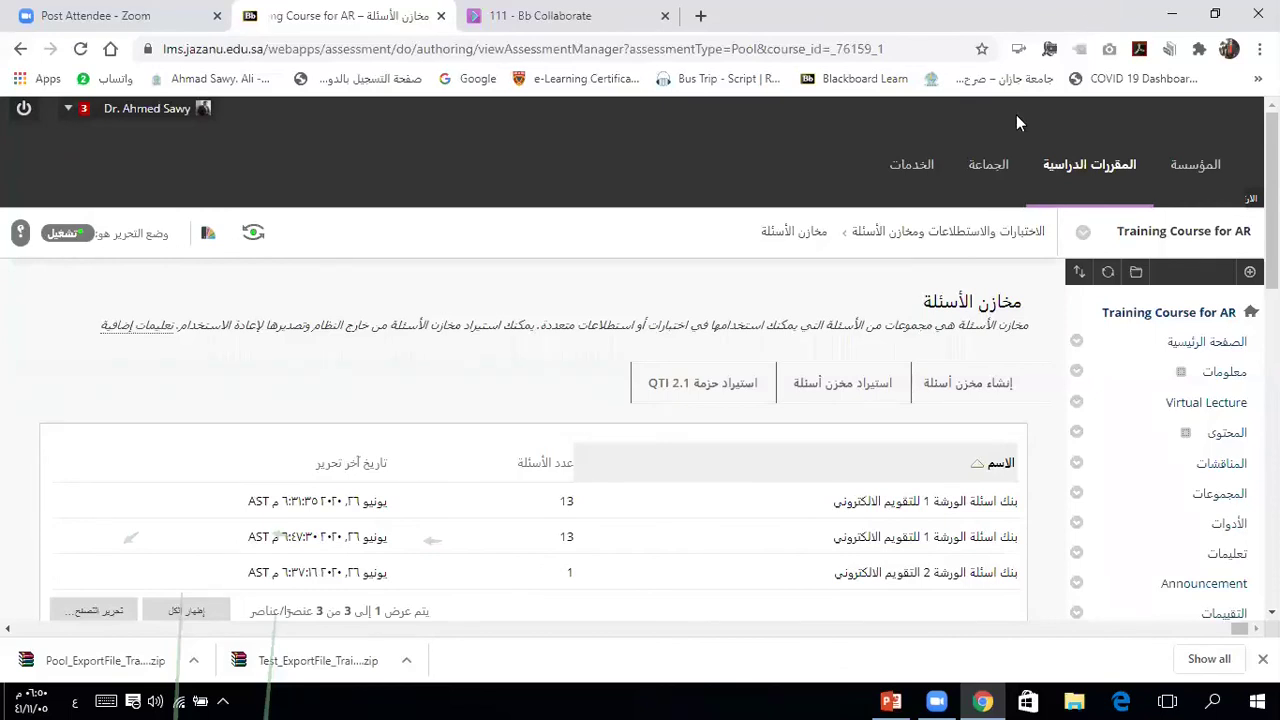
pyautogui.moveTo(890, 700)
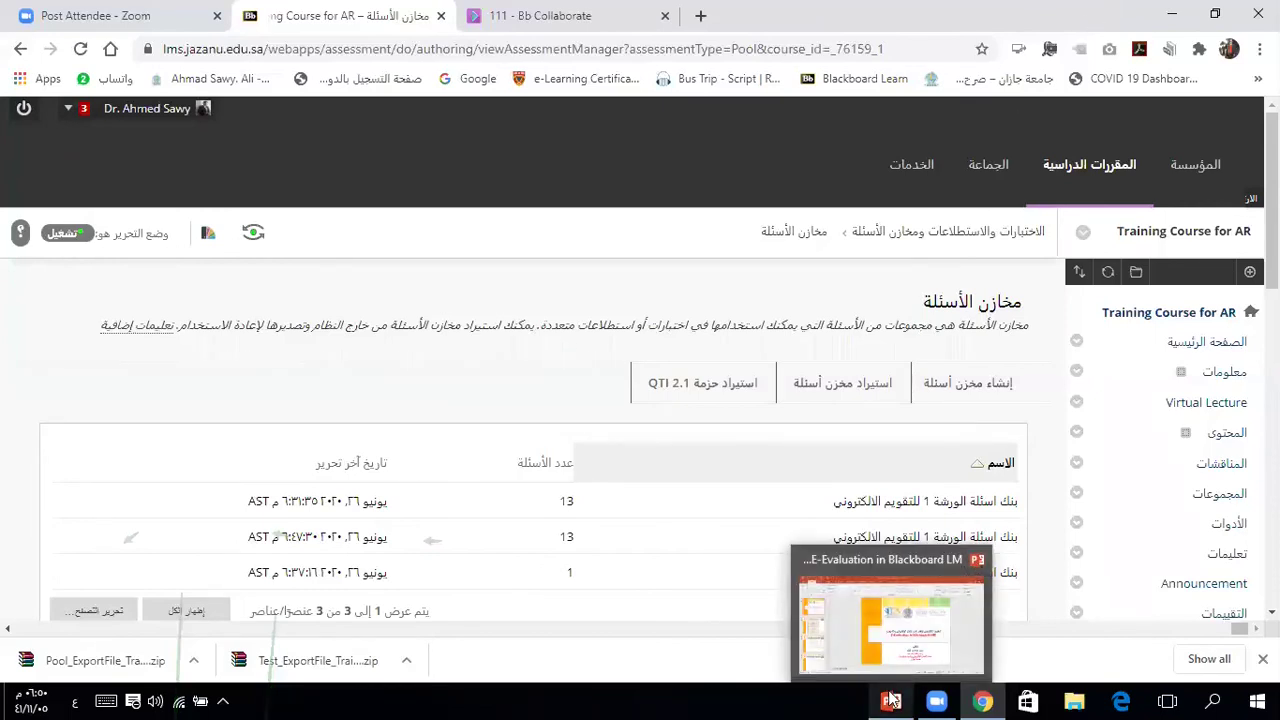